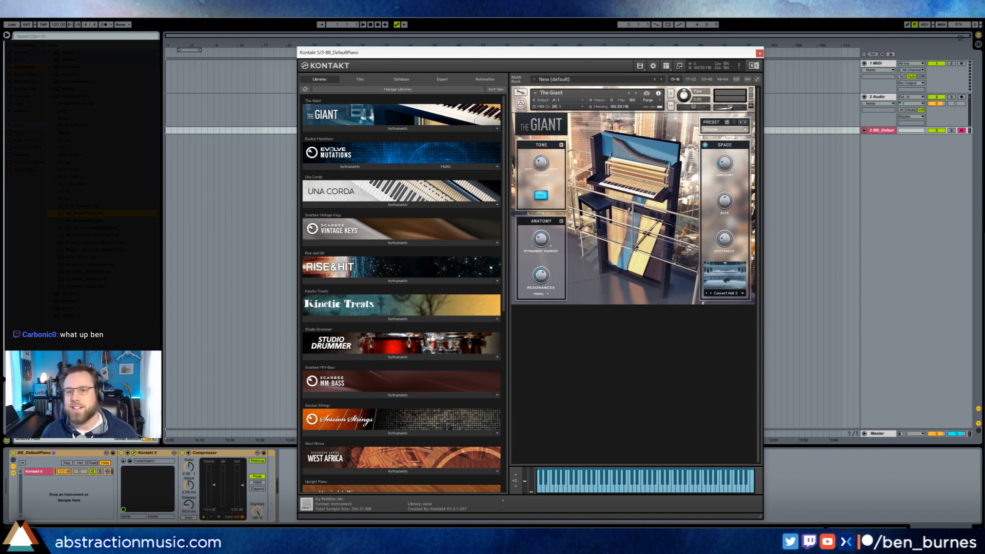
# Close the Kontakt window, switch to Firefox and start a 2-hour Google countdown timer
pyautogui.click(759, 53)
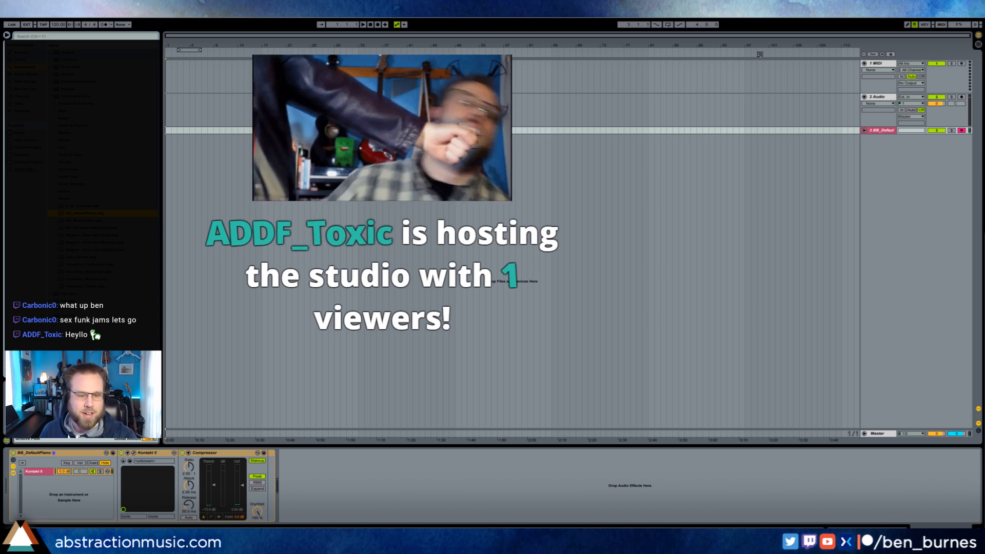
pyautogui.press('super')
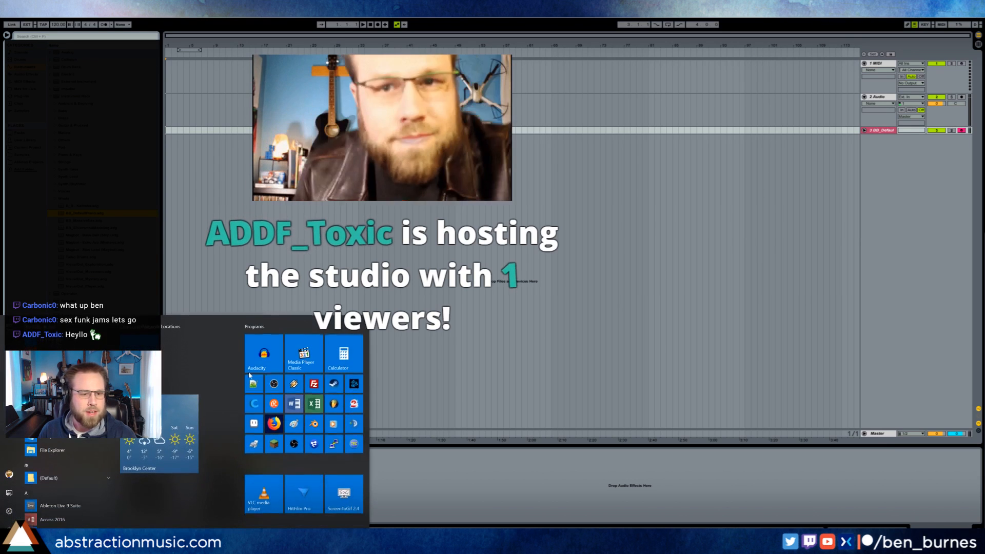
pyautogui.press('super')
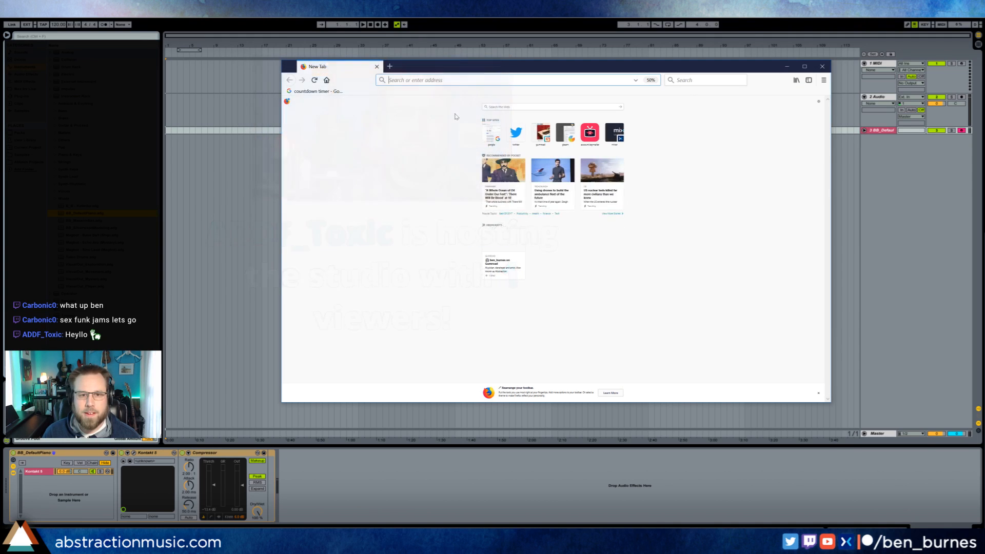
pyautogui.click(327, 93)
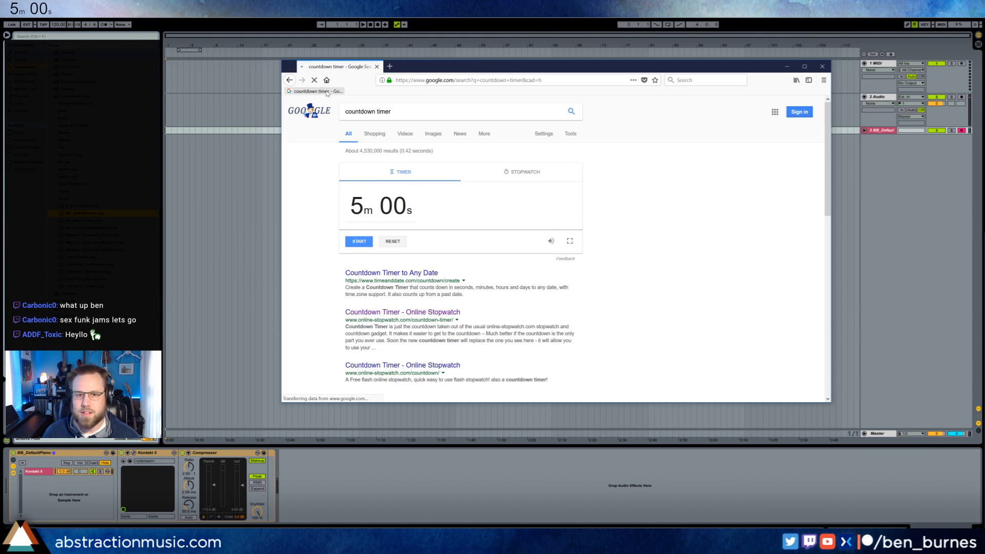
pyautogui.click(406, 207)
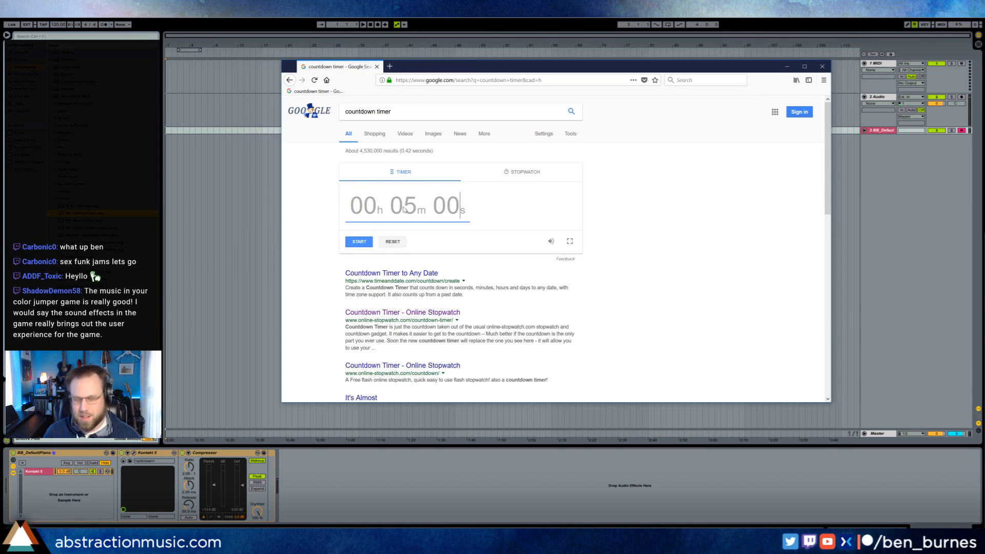
pyautogui.write('20000')
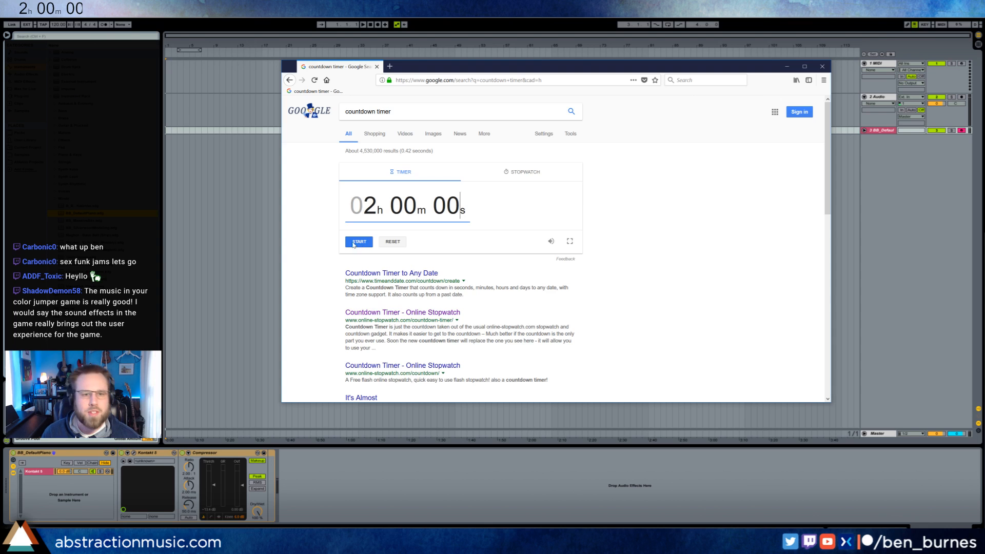
pyautogui.click(322, 222)
pyautogui.click(359, 242)
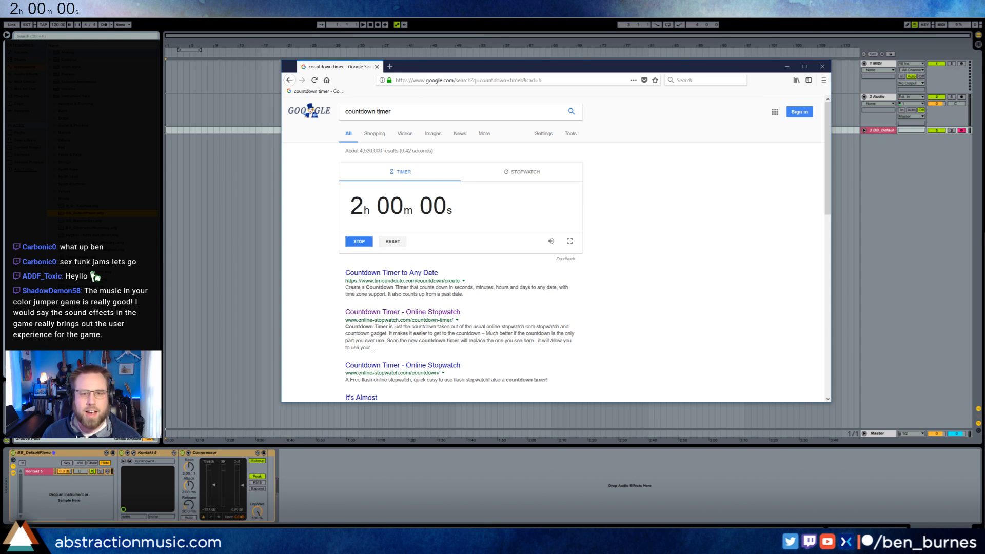
# Switch back to Ableton Live, record a piano improvisation on the BB_DefaultPiano track and unfold the track
pyautogui.hotkey('alt', 'Tab')
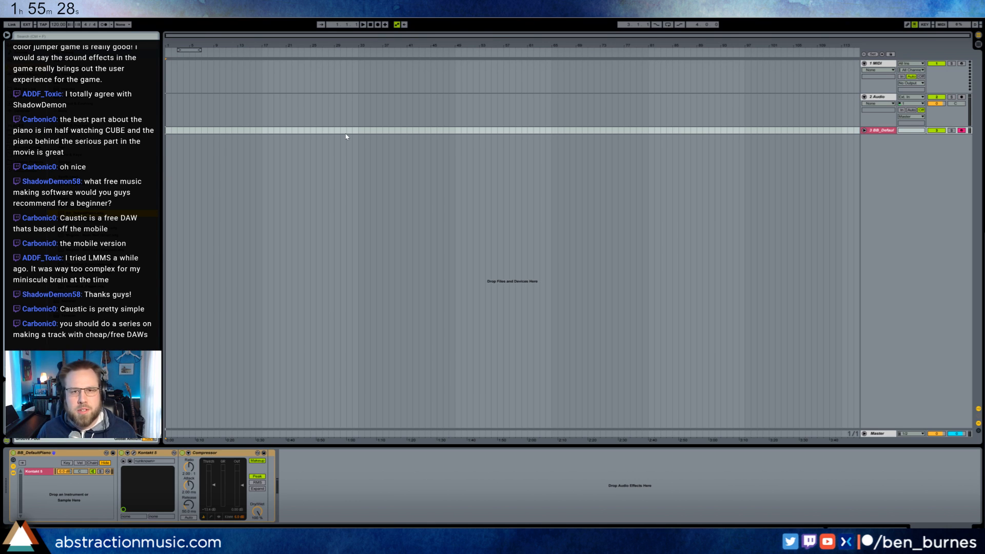
pyautogui.press('F9')
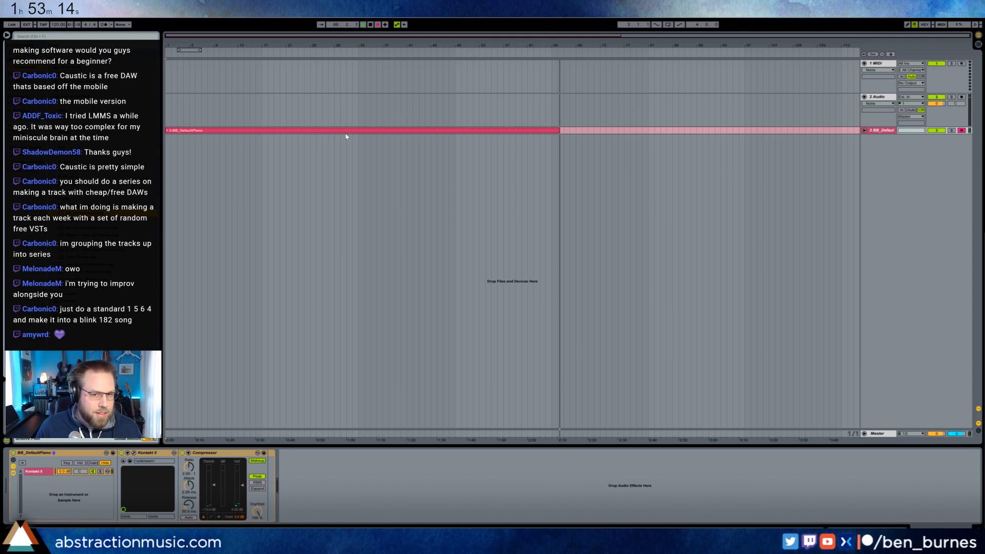
pyautogui.press('space')
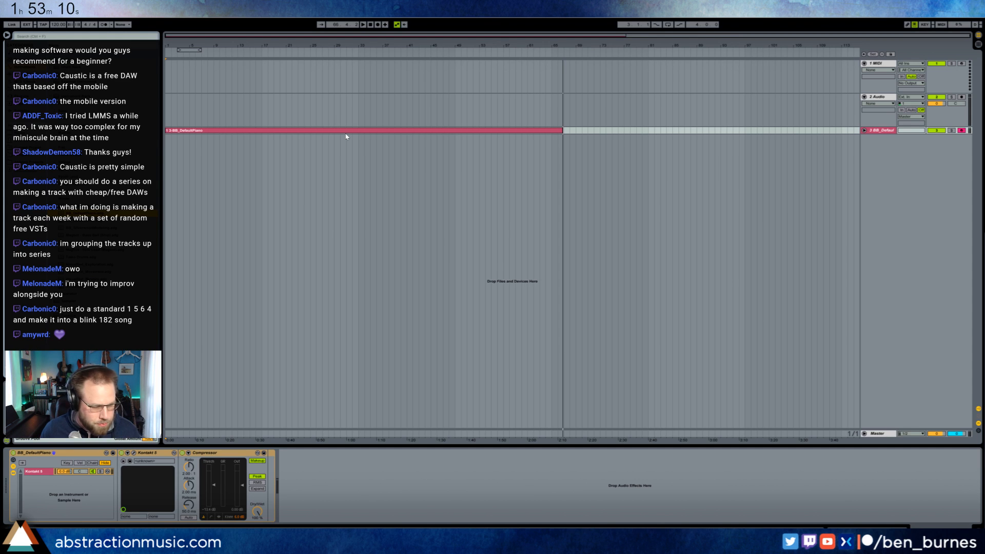
pyautogui.click(865, 131)
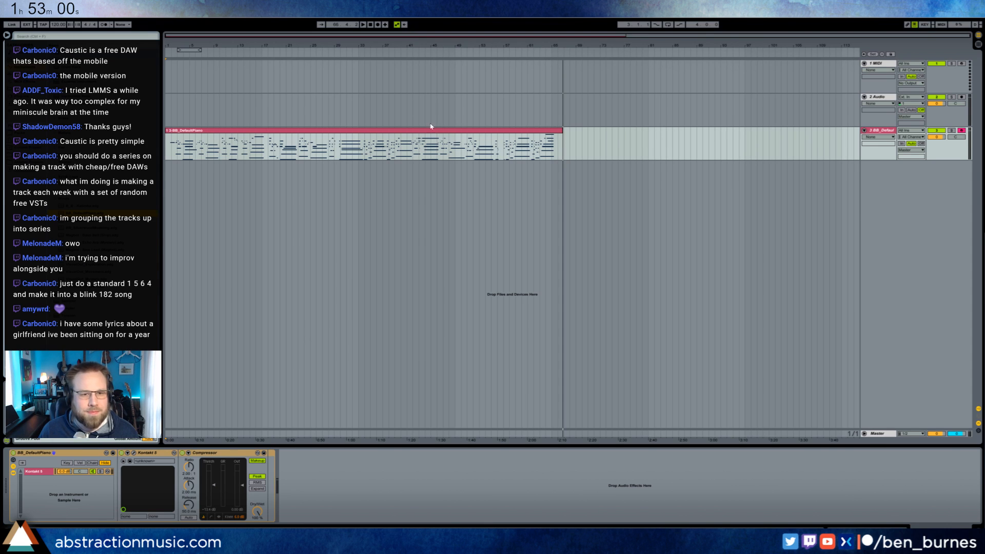
# Move the recorded piano clip to start at bar 9 and record a second piano improvisation directly after it
pyautogui.moveTo(417, 133); pyautogui.dragTo(464, 135)
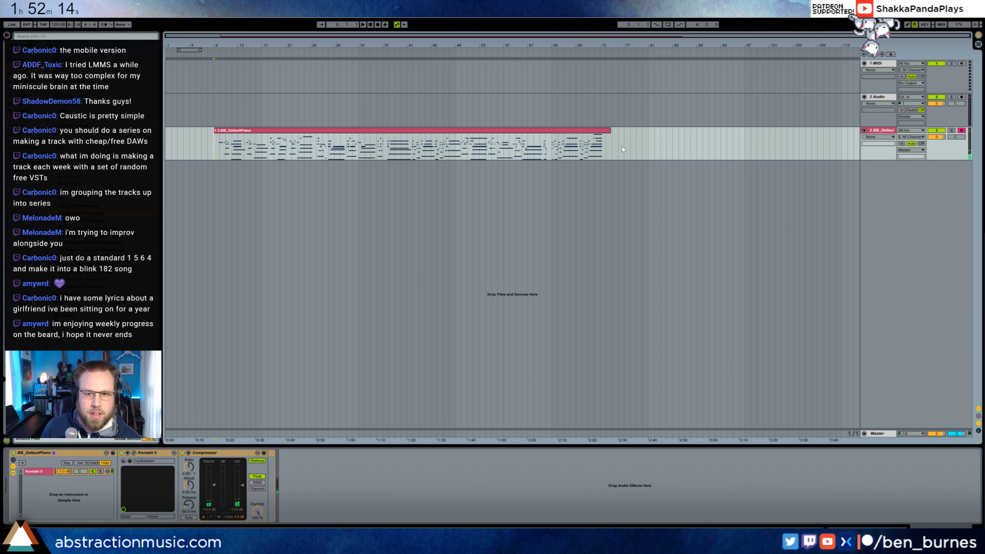
pyautogui.press('F9')
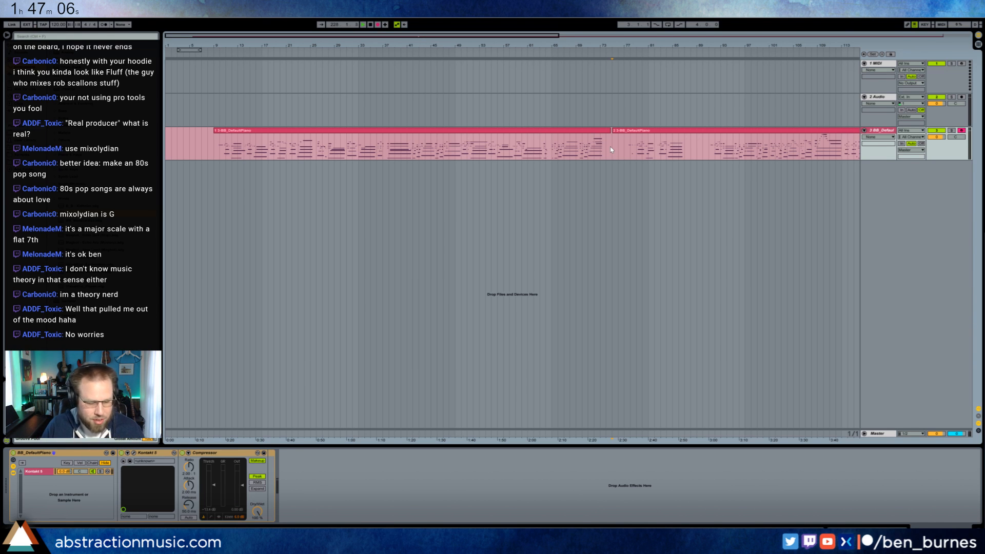
pyautogui.press('space')
pyautogui.moveTo(498, 36); pyautogui.dragTo(498, 19)
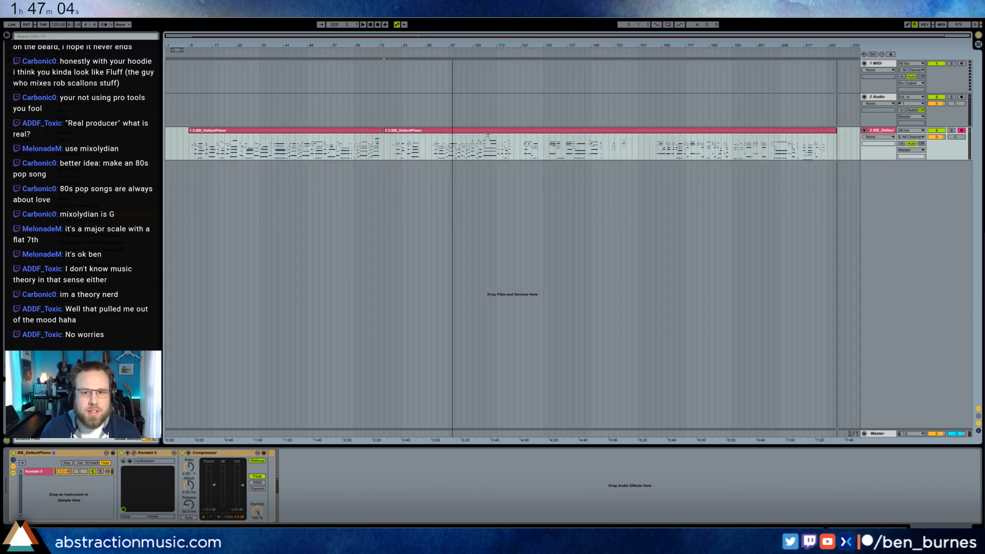
# Select both recorded piano clips and move them together to about bar 225 to clear the start of the arrangement
pyautogui.click(842, 152)
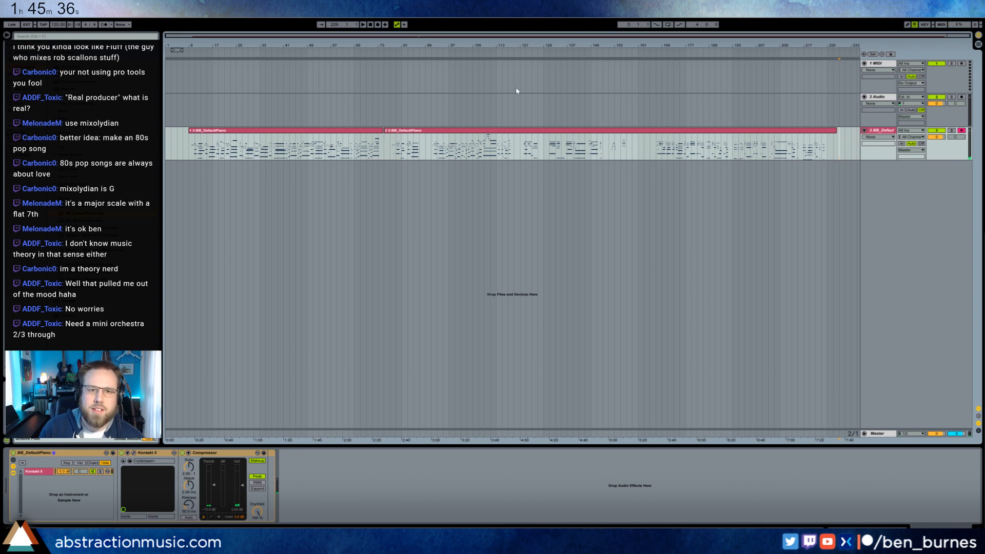
pyautogui.click(339, 132)
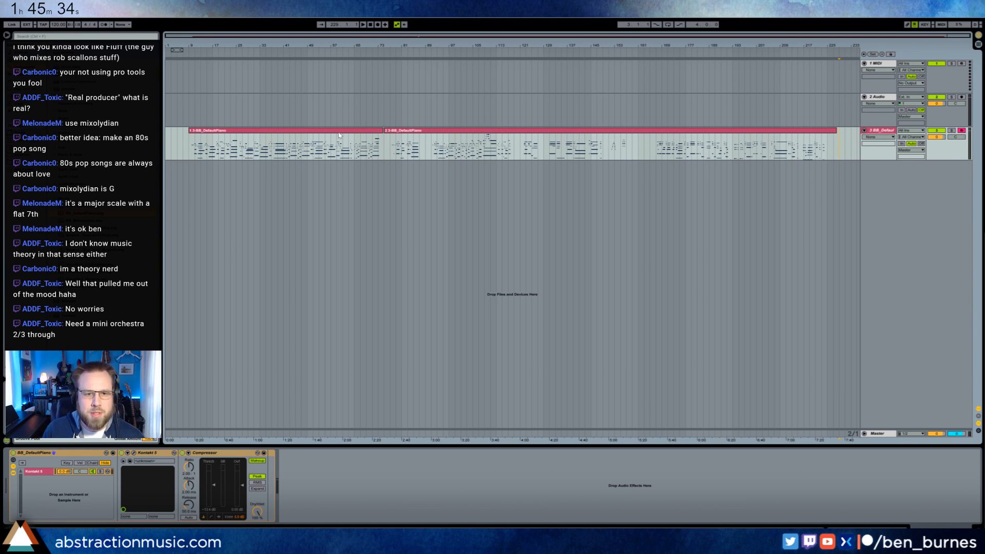
pyautogui.keyDown('shift'); pyautogui.click(437, 137); pyautogui.keyUp('shift')
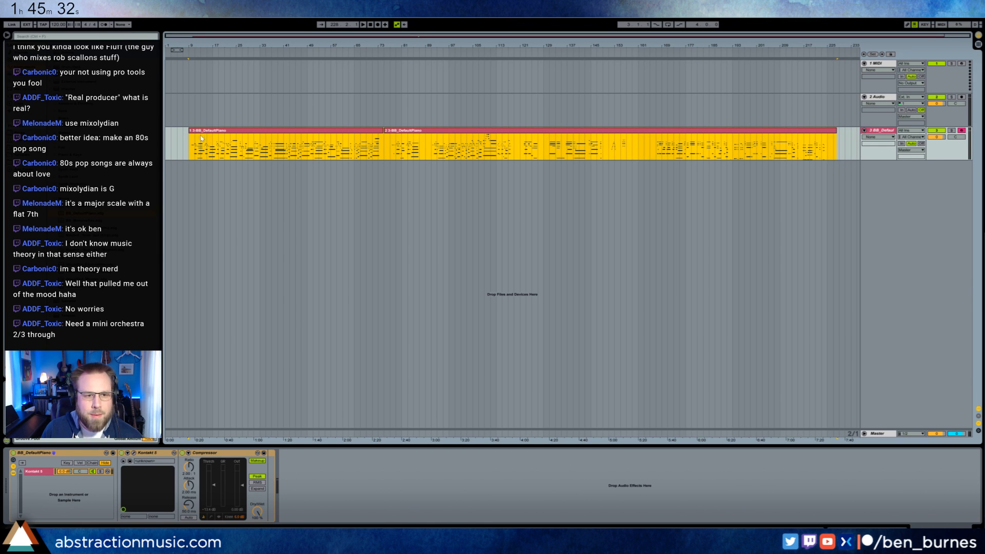
pyautogui.moveTo(200, 137); pyautogui.dragTo(850, 147)
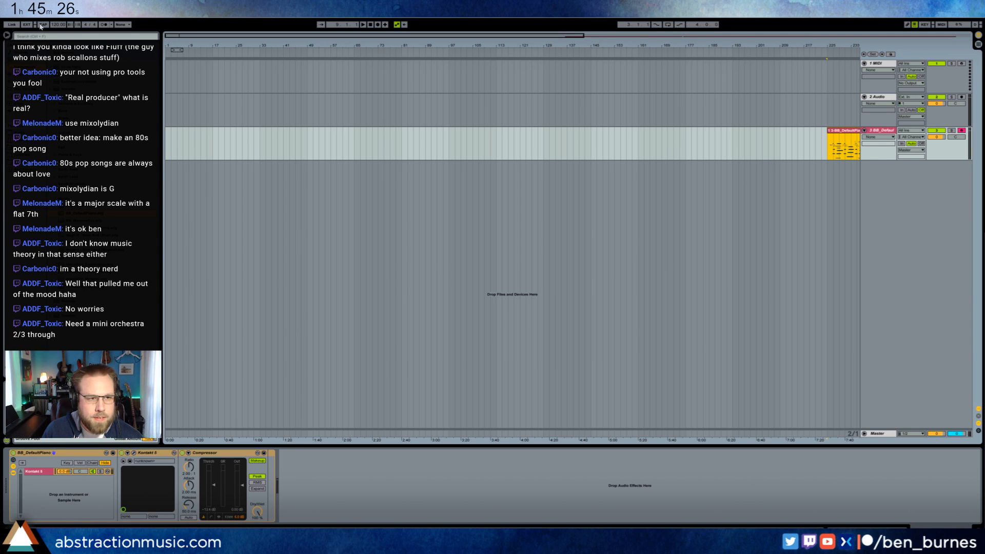
# Tap in a tempo, set the song tempo to 140 BPM and stop playback
pyautogui.click(43, 25)
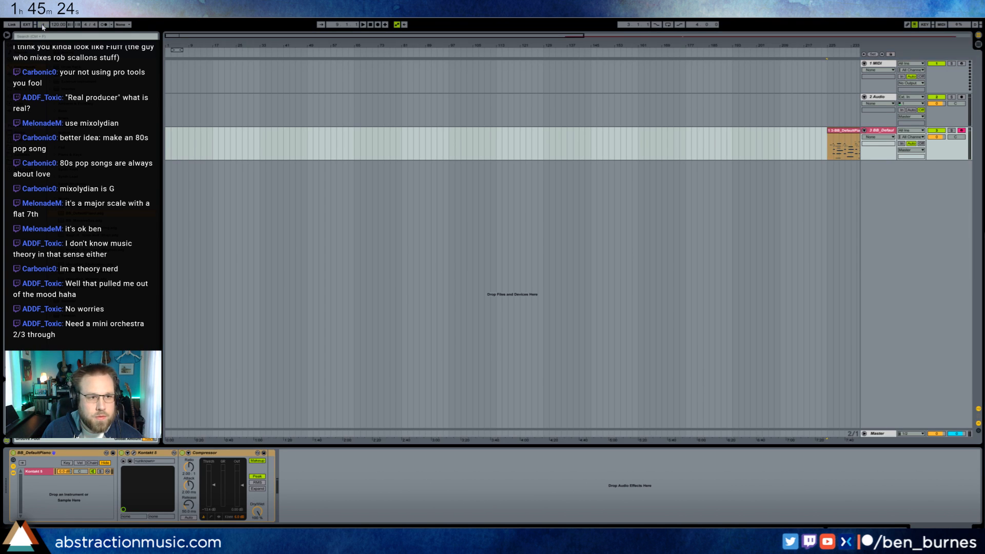
pyautogui.click(43, 24)
pyautogui.click(43, 25)
pyautogui.click(60, 26)
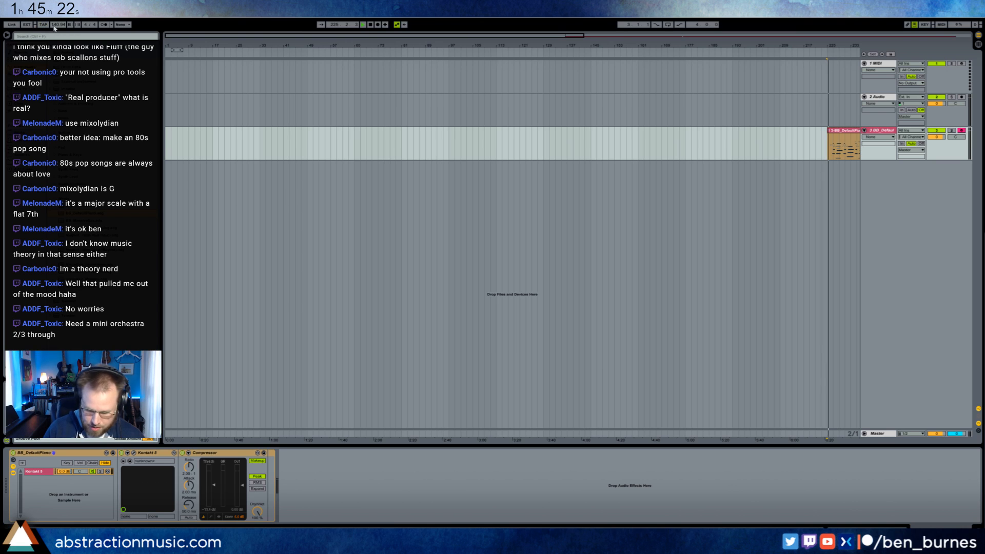
pyautogui.write('140')
pyautogui.press('Return')
pyautogui.press('space')
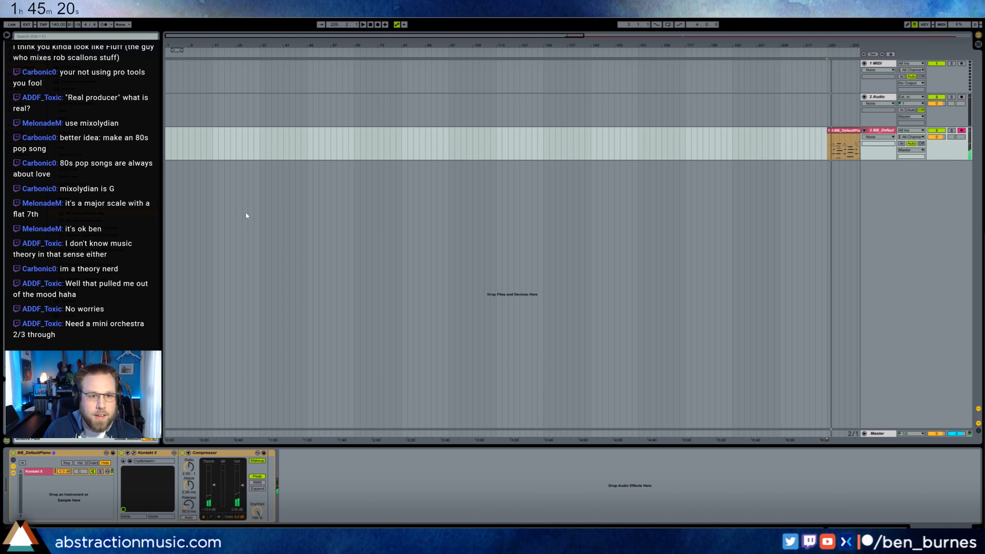
# Try recording a piano take from bar 9 with the metronome on, and delete the resulting clip
pyautogui.click(188, 148)
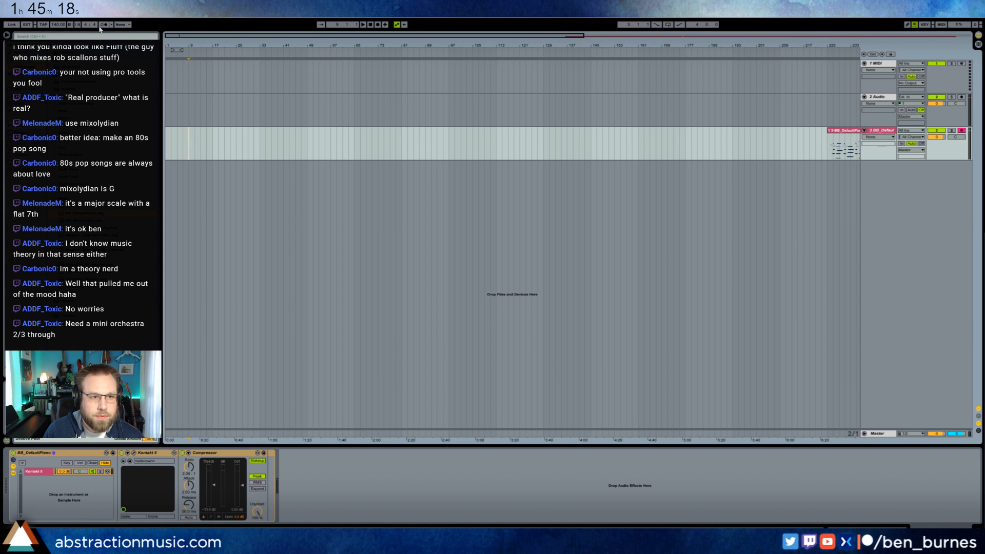
pyautogui.click(104, 25)
pyautogui.click(378, 25)
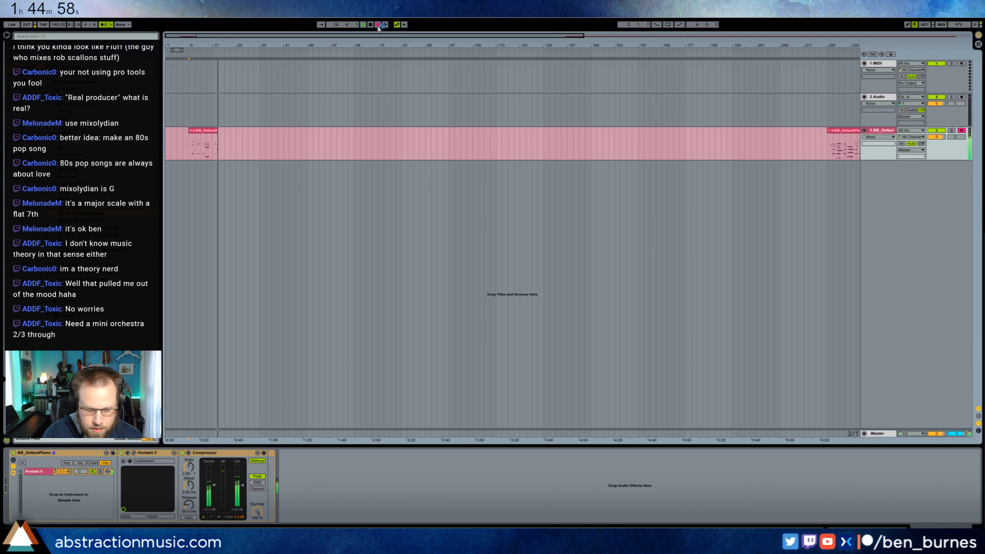
pyautogui.click(378, 24)
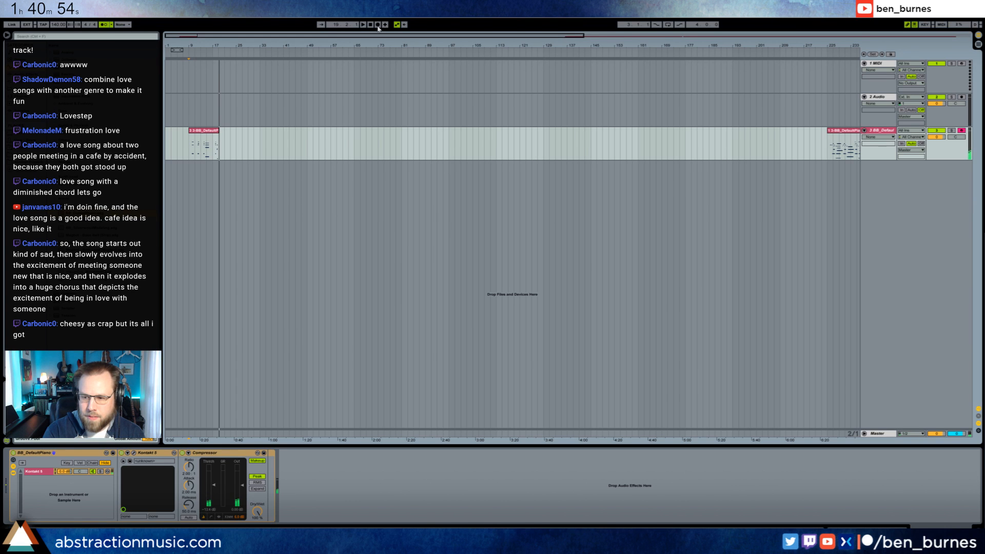
pyautogui.click(209, 131)
pyautogui.press('Delete')
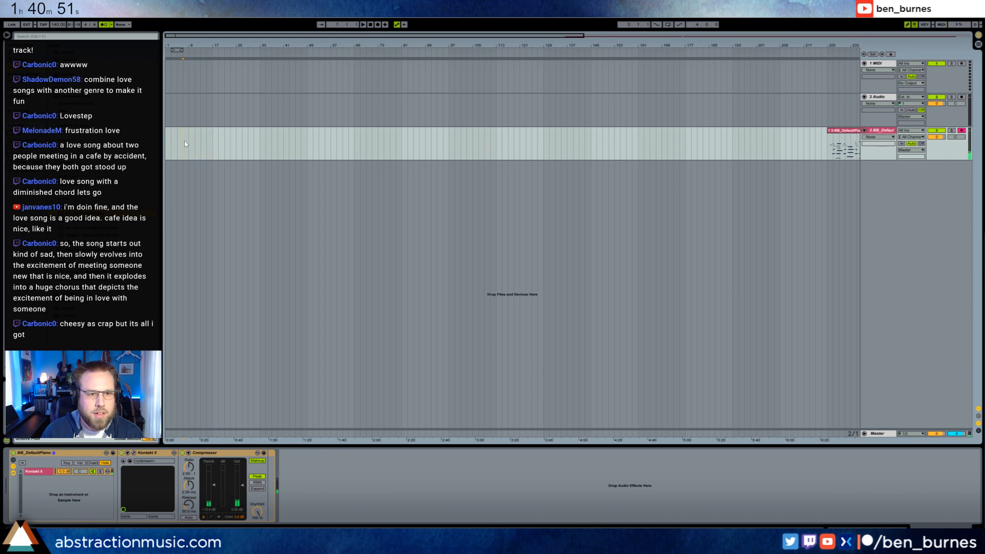
# Set the tempo to 135 BPM and record a new piano take from bar 9 with the metronome on
pyautogui.click(104, 25)
pyautogui.click(57, 25)
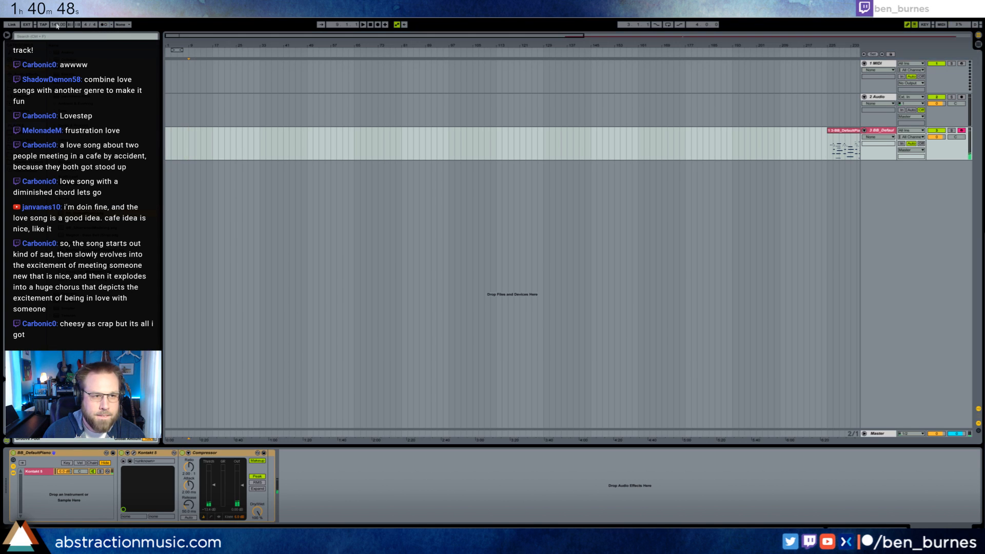
pyautogui.write('135')
pyautogui.press('Return')
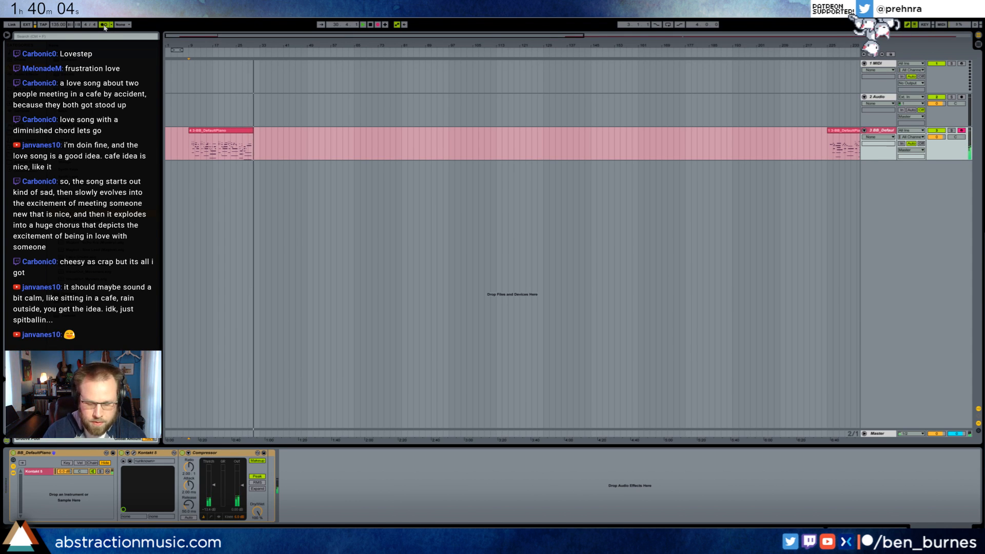
pyautogui.press('space')
# Open the new piano clip's notes and move the clip's start marker to the first note
pyautogui.doubleClick(229, 132)
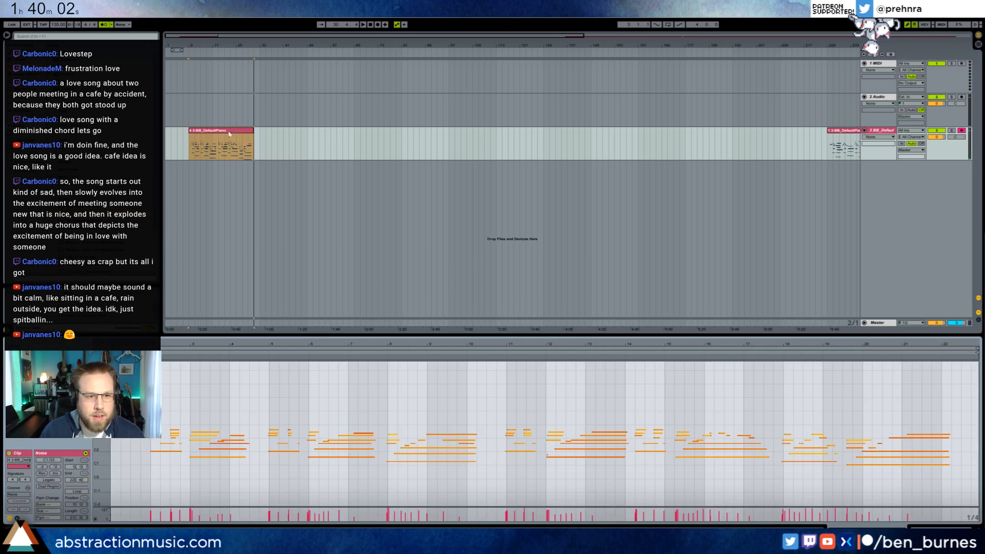
pyautogui.hotkey('ctrl', 'a')
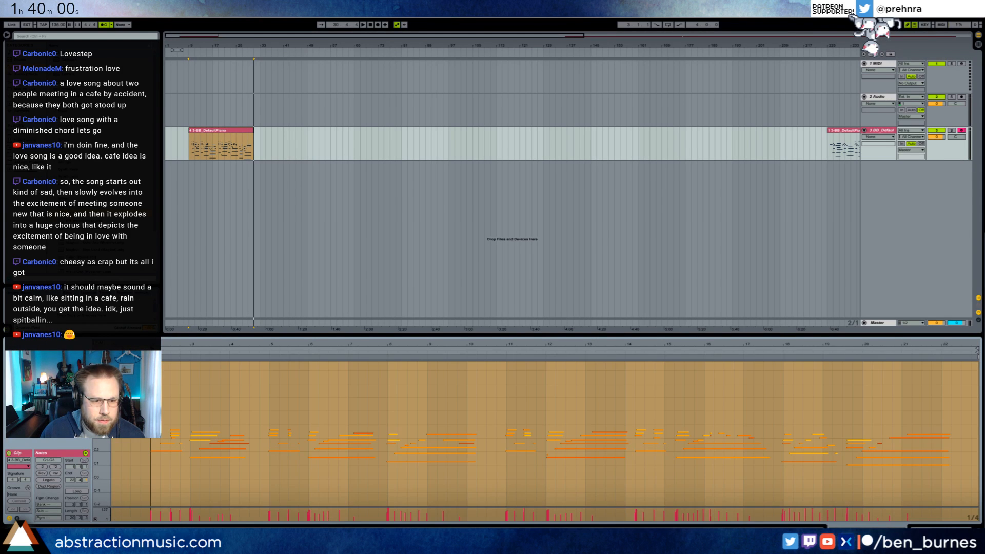
pyautogui.moveTo(112, 358); pyautogui.dragTo(151, 357)
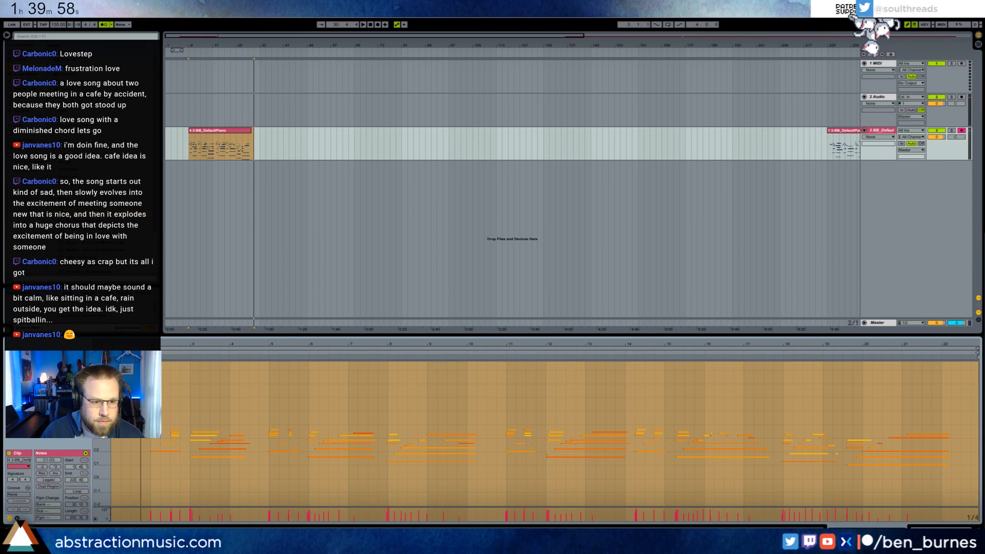
# Play the new piano take back from its first note and examine its notes in the piano roll
pyautogui.moveTo(99, 441); pyautogui.dragTo(127, 442)
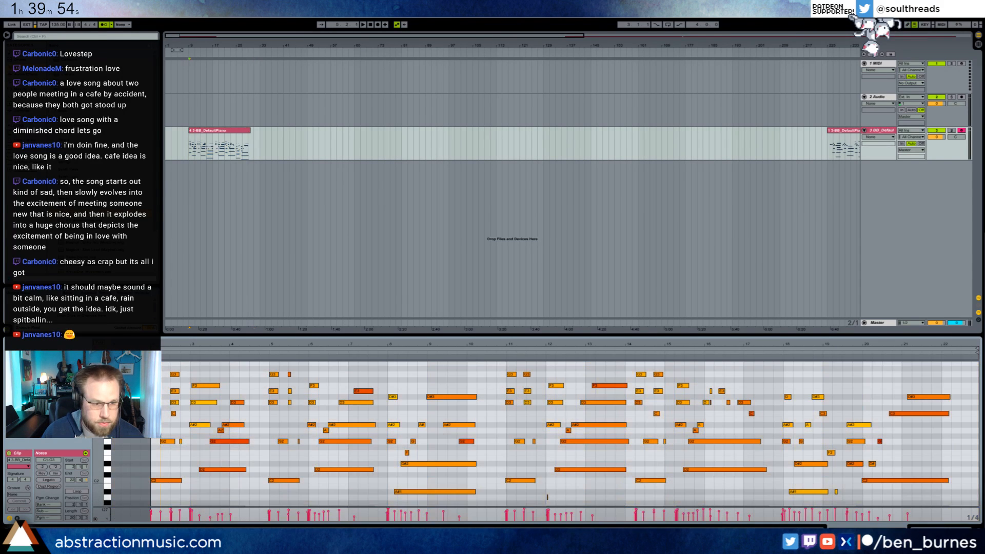
pyautogui.click(158, 482)
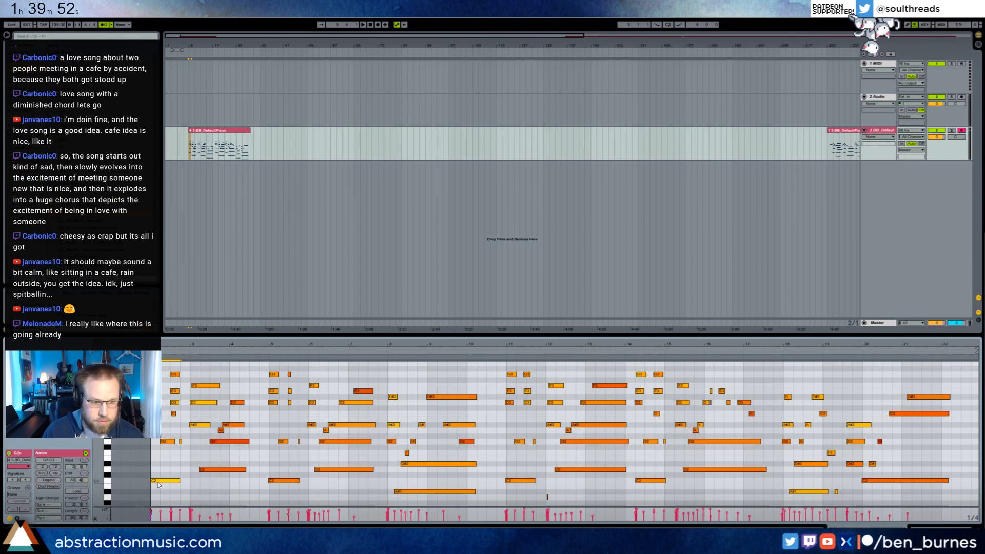
pyautogui.press('space')
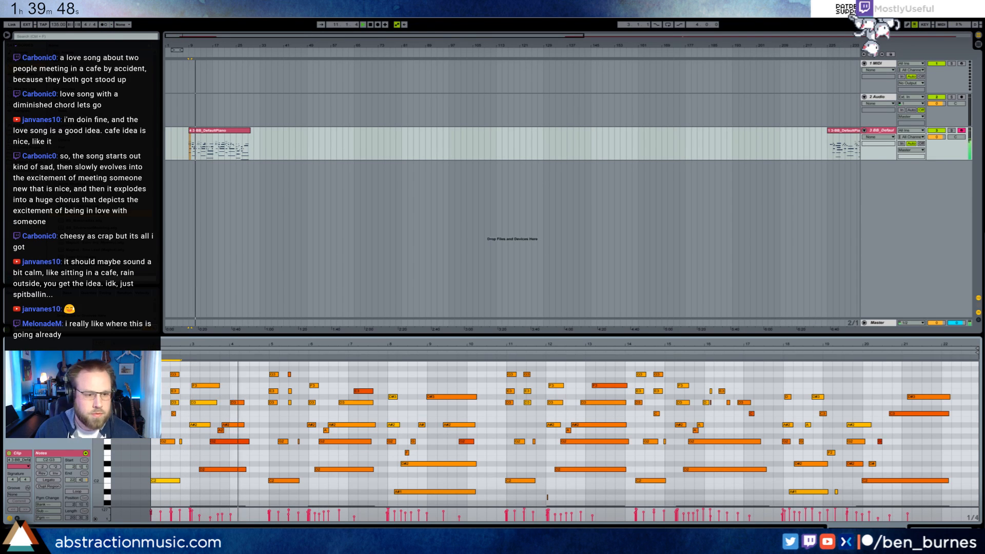
pyautogui.moveTo(100, 481); pyautogui.dragTo(94, 469)
pyautogui.press('space')
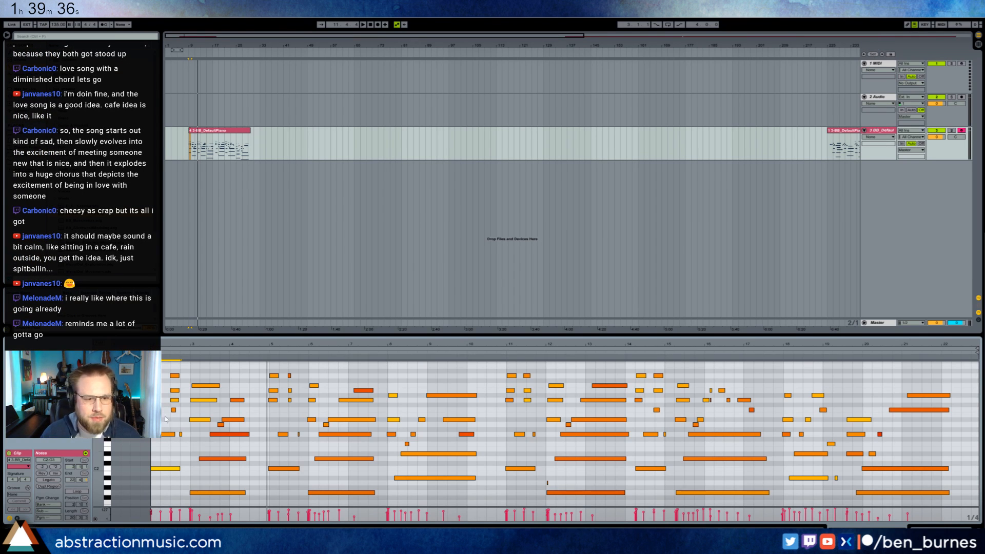
pyautogui.press('space')
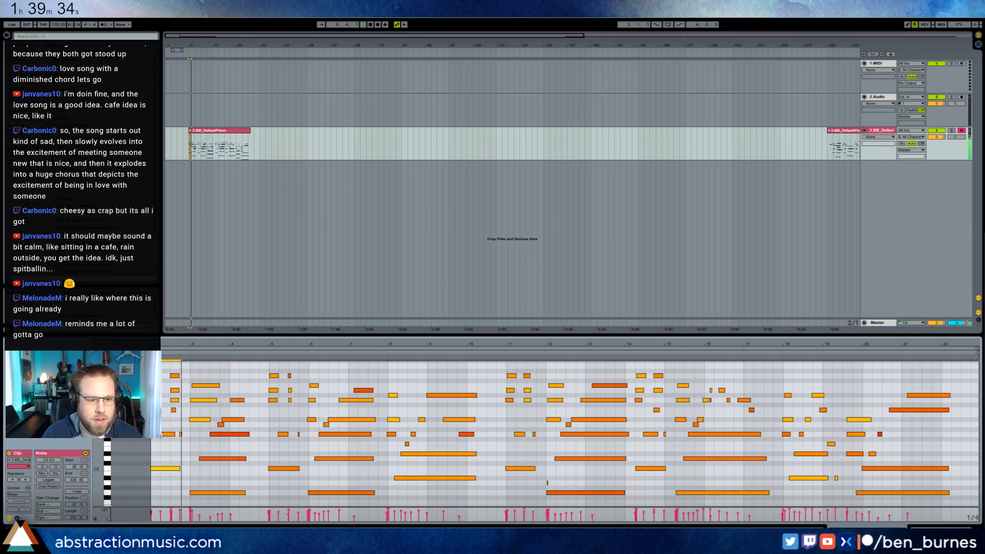
# Lower the velocity of the loudest chord notes in bars 3 and 4 of the piano clip and play the result
pyautogui.click(197, 419)
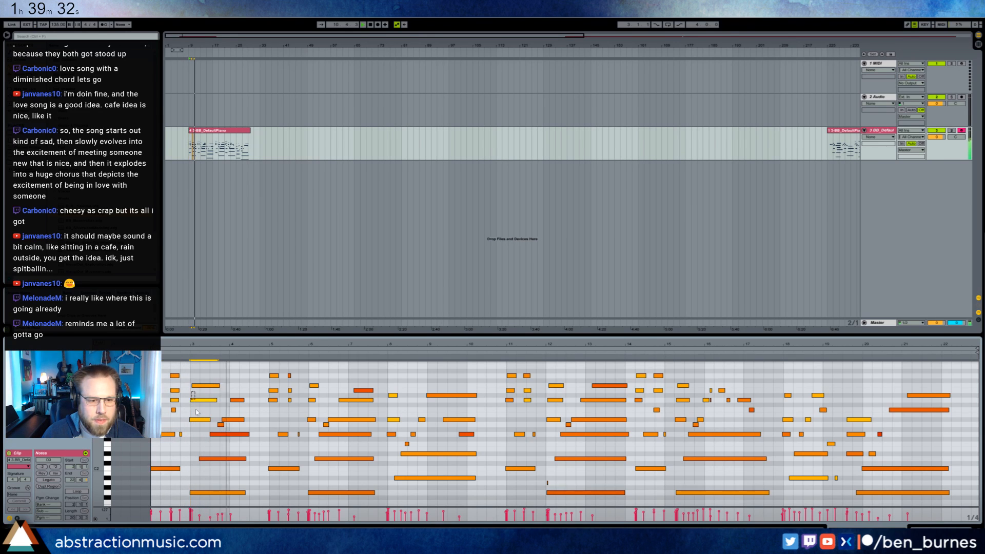
pyautogui.press('space')
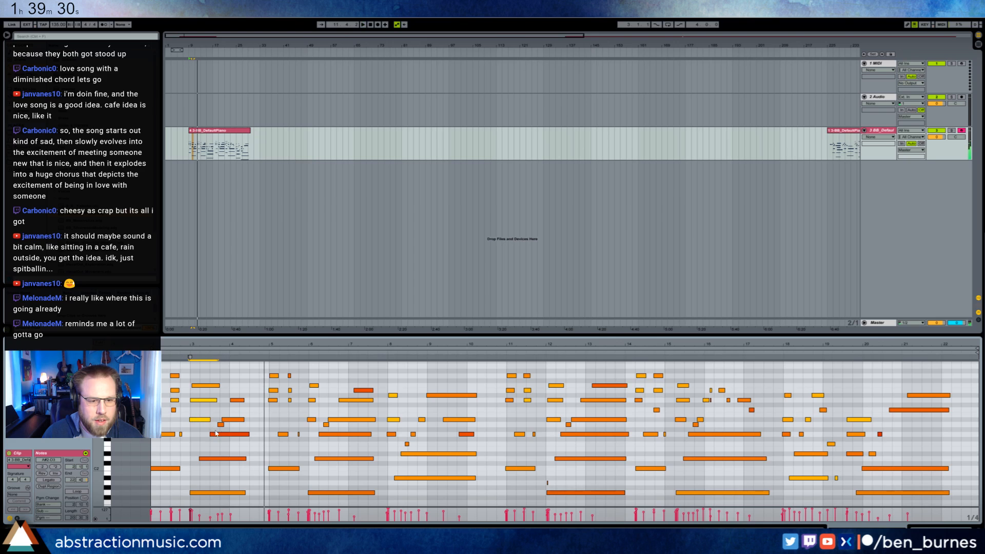
pyautogui.click(217, 432)
pyautogui.moveTo(217, 434); pyautogui.dragTo(216, 466)
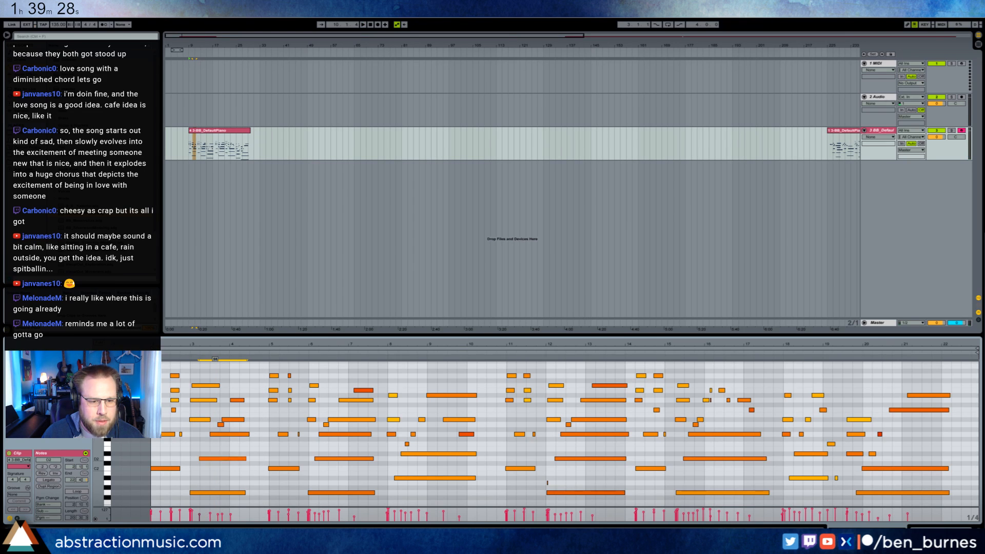
pyautogui.moveTo(240, 401); pyautogui.dragTo(240, 406)
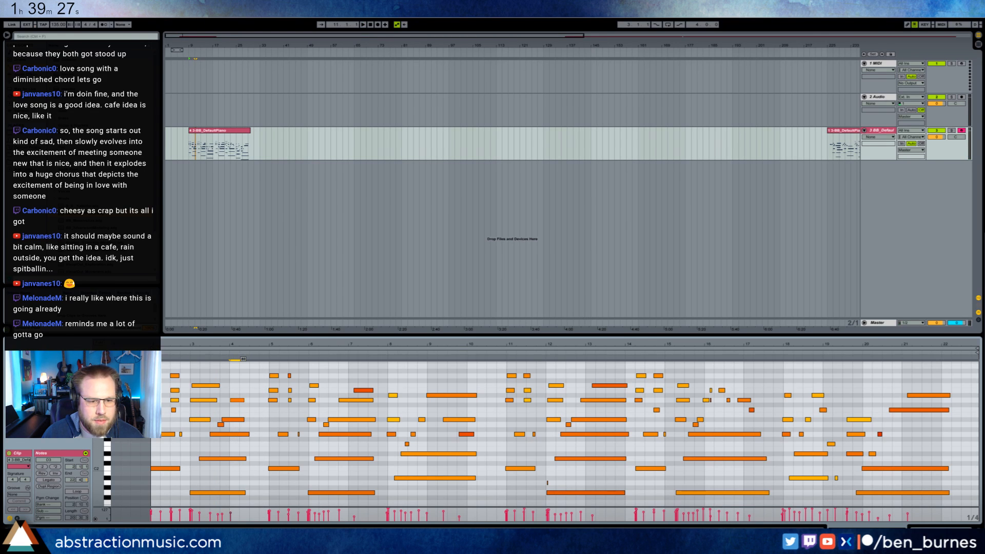
pyautogui.click(222, 425)
pyautogui.press('space')
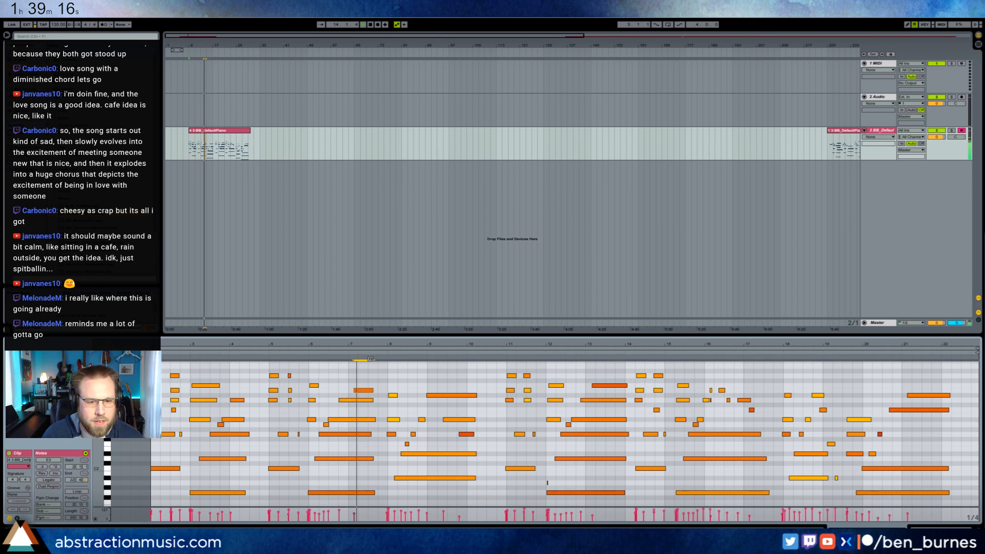
# Shorten the loud upper note in bar 7, place a following note on the lower chord pitch, and replay the passage
pyautogui.press('space')
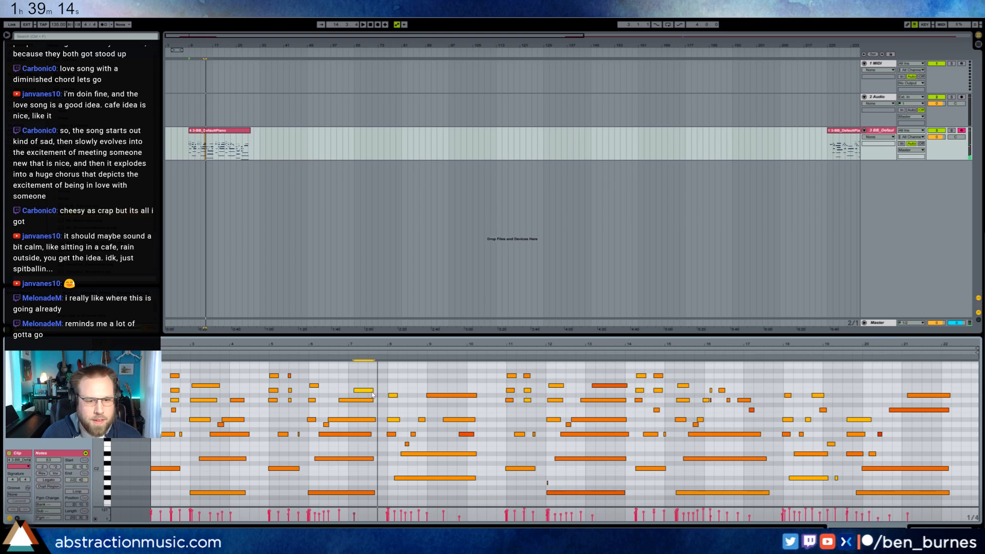
pyautogui.moveTo(373, 391)
pyautogui.mouseDown()
pyautogui.moveTo(359, 400)
pyautogui.moveTo(374, 412)
pyautogui.moveTo(374, 400)
pyautogui.mouseUp()
pyautogui.click(361, 400)
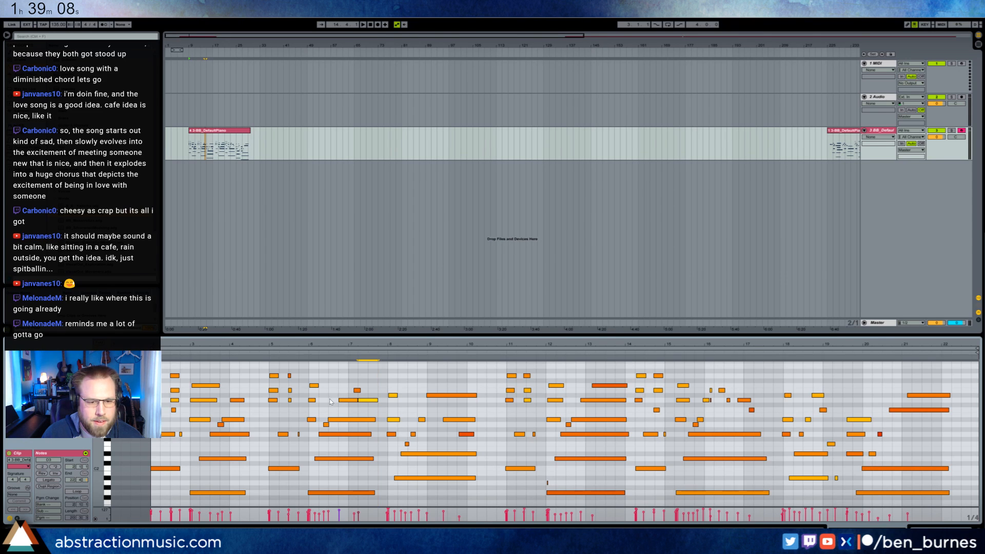
pyautogui.click(331, 420)
pyautogui.press('space')
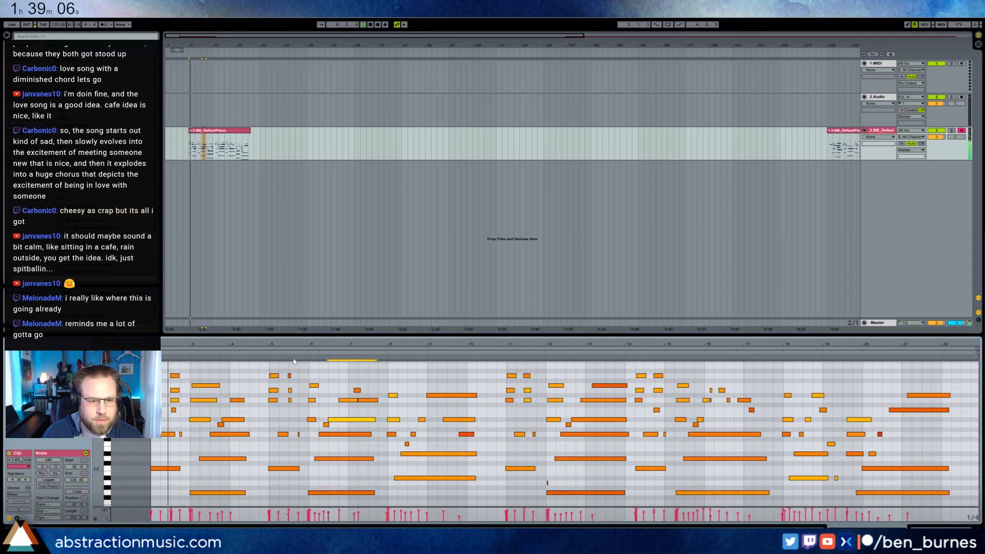
pyautogui.click(296, 354)
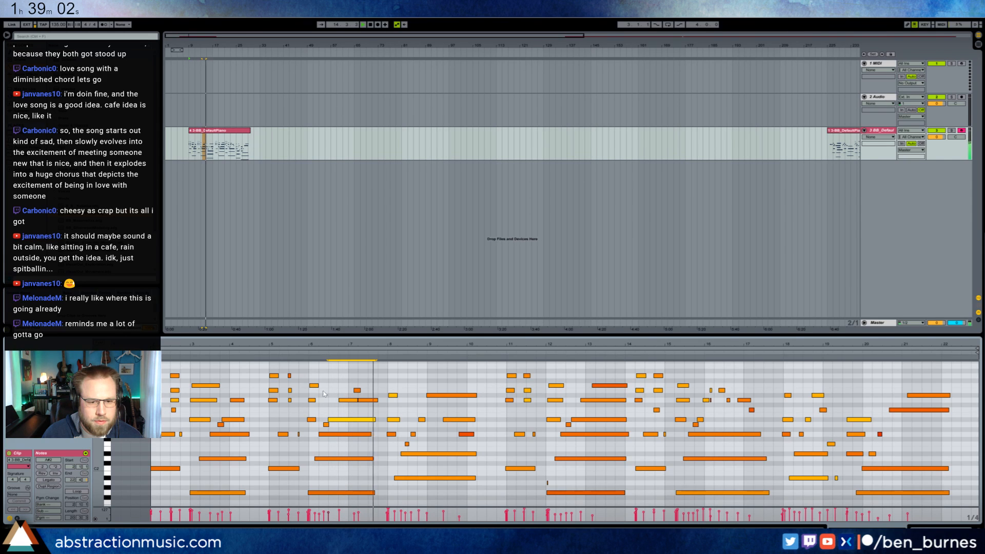
# Transpose the two top notes in bars 8 to 10 down one semitone and play from bar 8
pyautogui.moveTo(388, 510); pyautogui.dragTo(389, 357)
pyautogui.press('space')
pyautogui.click(420, 413)
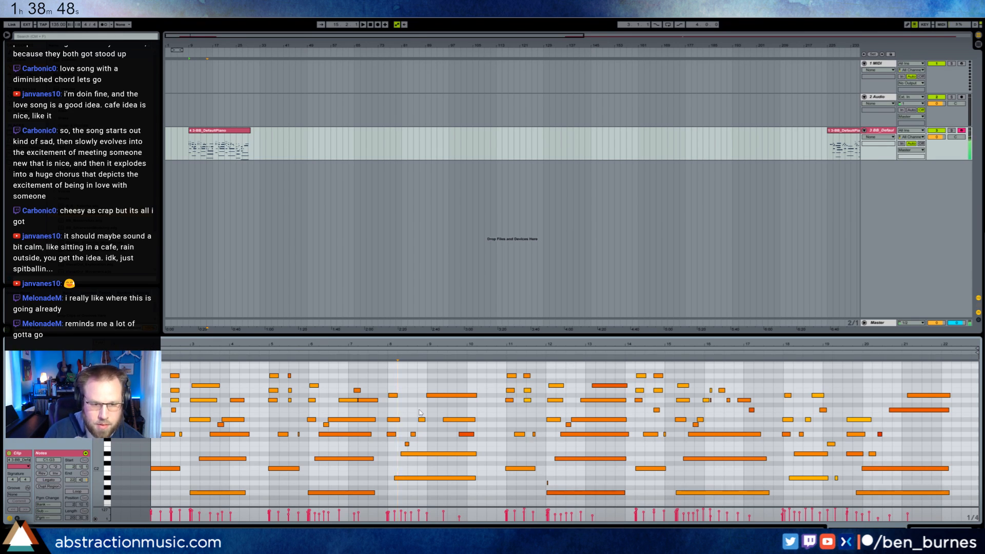
pyautogui.moveTo(415, 397); pyautogui.dragTo(435, 398)
pyautogui.press('Down')
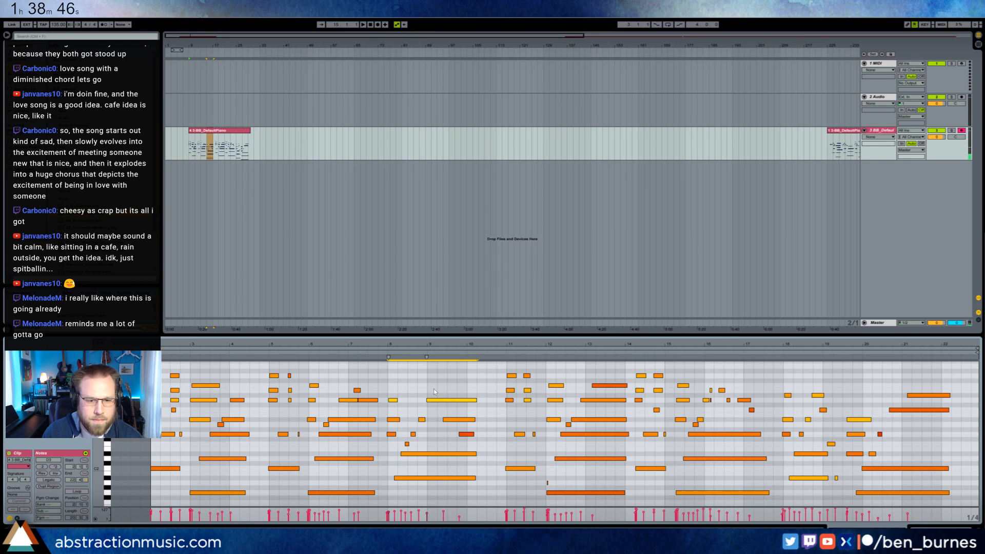
pyautogui.click(382, 354)
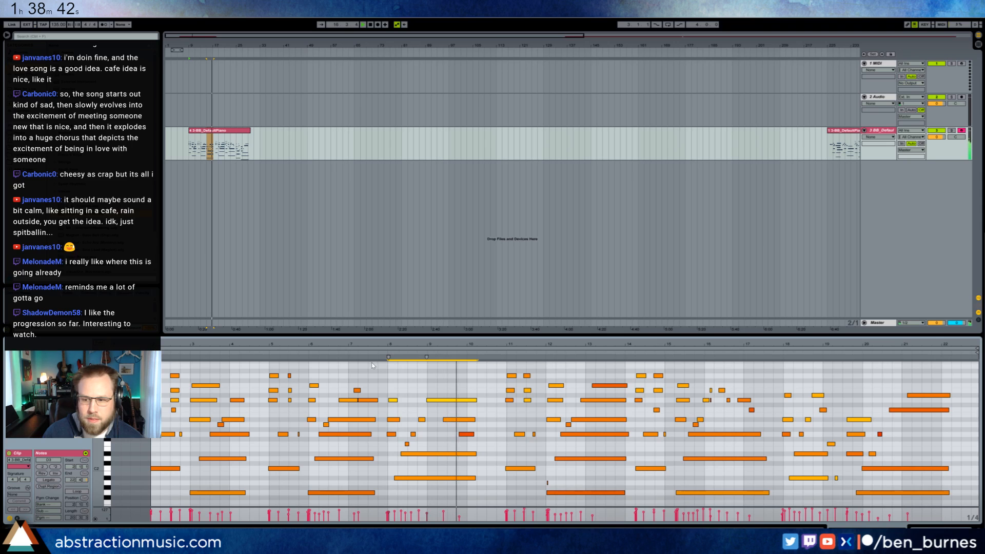
# Lower the velocity of the loud inner note leading into bar 10 and replay the passage
pyautogui.press('space')
pyautogui.moveTo(470, 434); pyautogui.dragTo(470, 416)
pyautogui.click(437, 442)
pyautogui.scroll(-3, 183, 395)
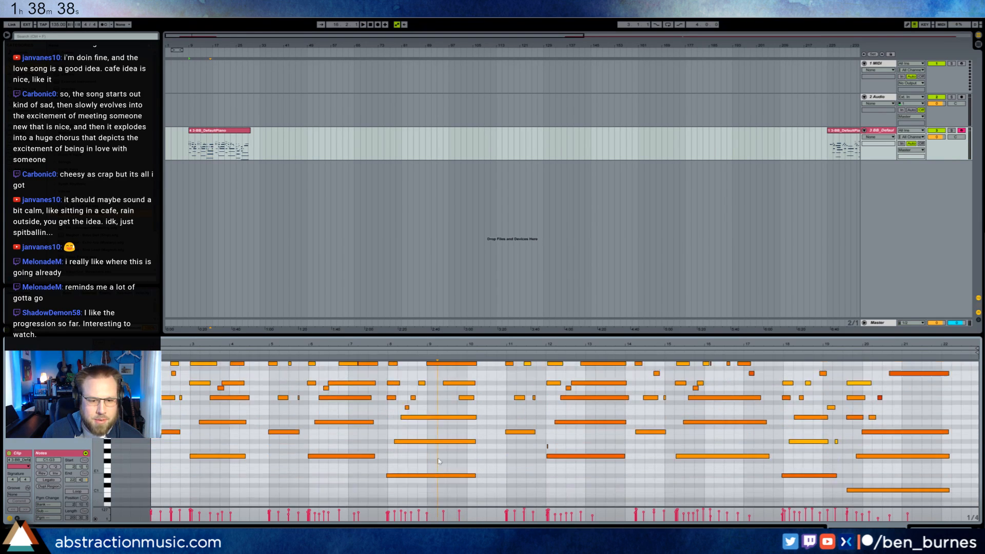
pyautogui.scroll(1, 184, 396)
pyautogui.moveTo(99, 391)
pyautogui.mouseDown()
pyautogui.moveTo(93, 408)
pyautogui.moveTo(88, 398)
pyautogui.mouseUp()
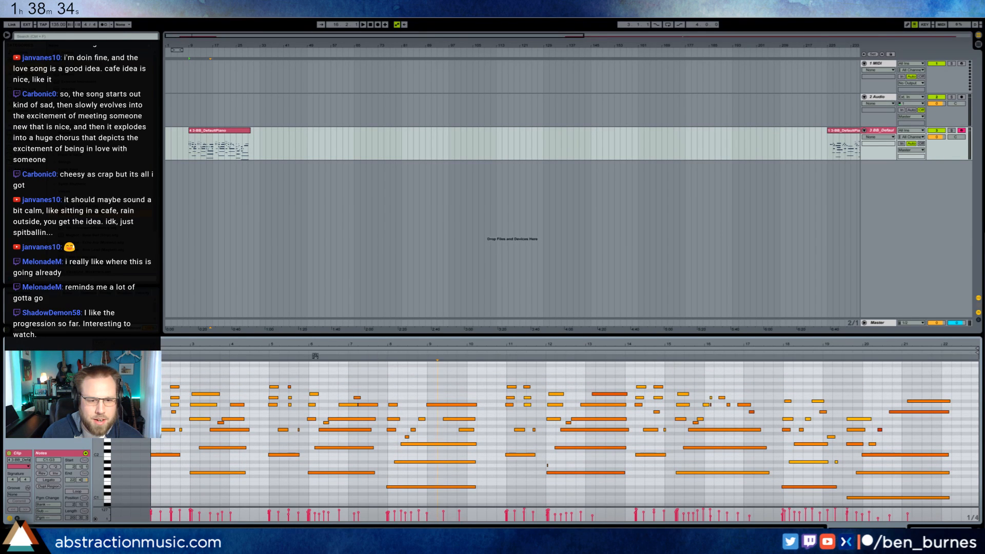
pyautogui.press('space')
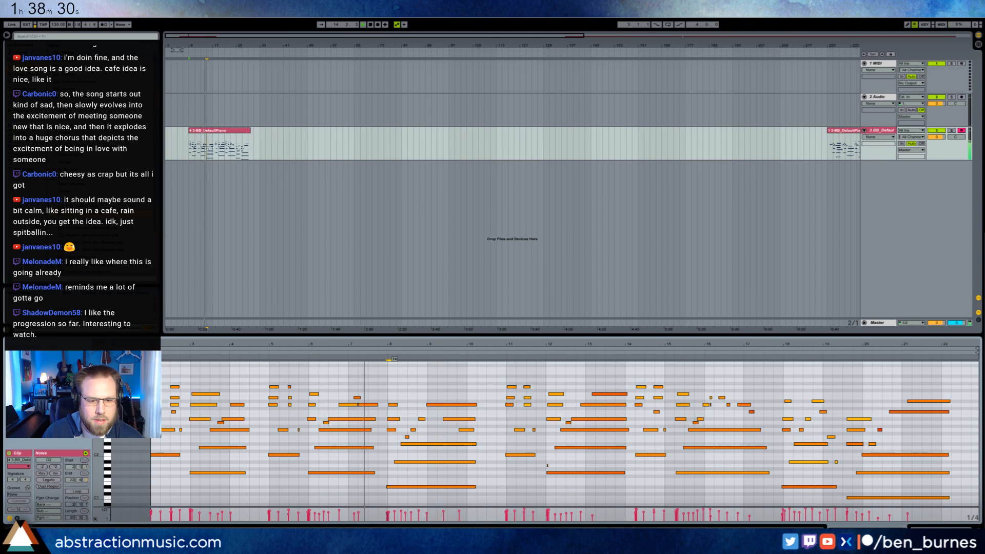
# Shift the two inner chord notes just before bar 10 slightly later and play the phrase from bar 8
pyautogui.click(392, 430)
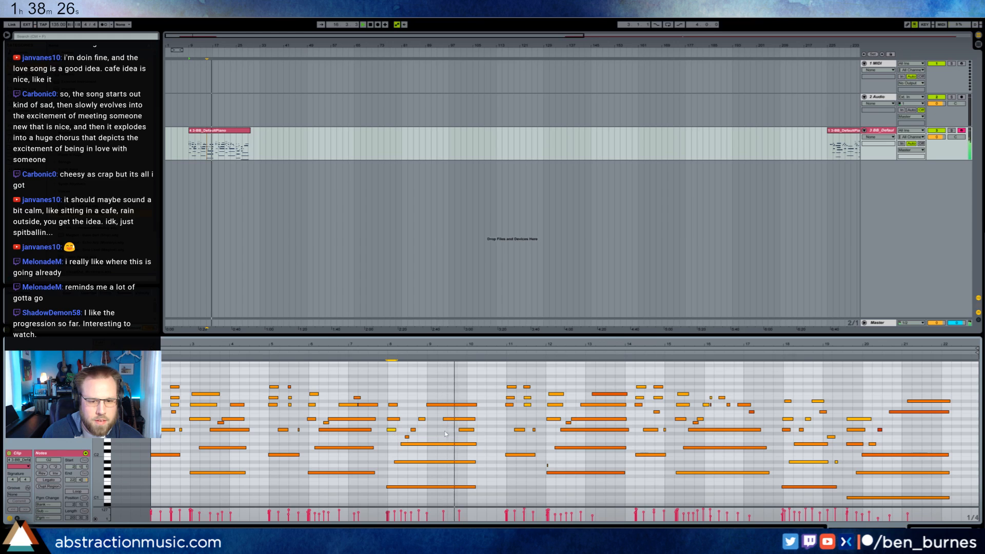
pyautogui.click(459, 419)
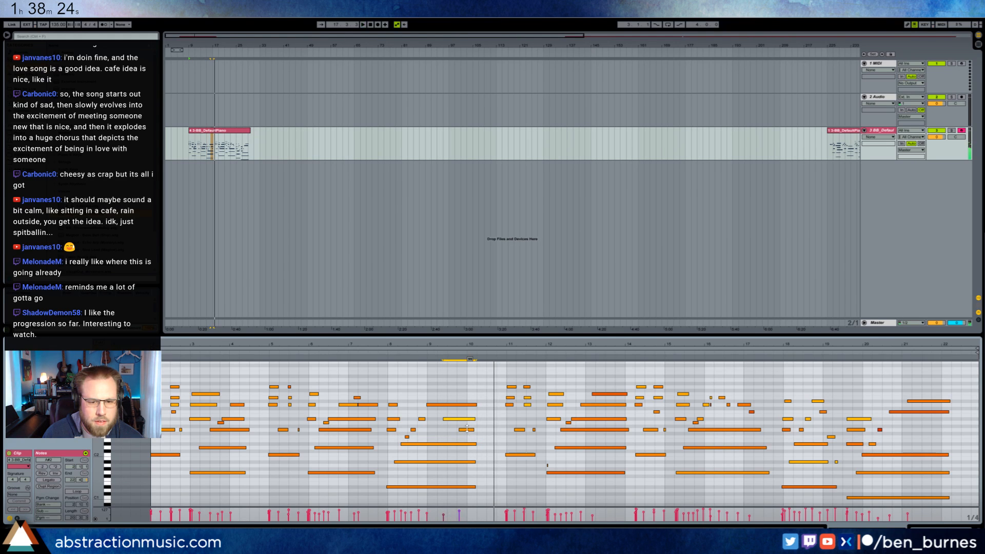
pyautogui.press('space')
pyautogui.click(471, 430)
pyautogui.moveTo(445, 419); pyautogui.dragTo(448, 419)
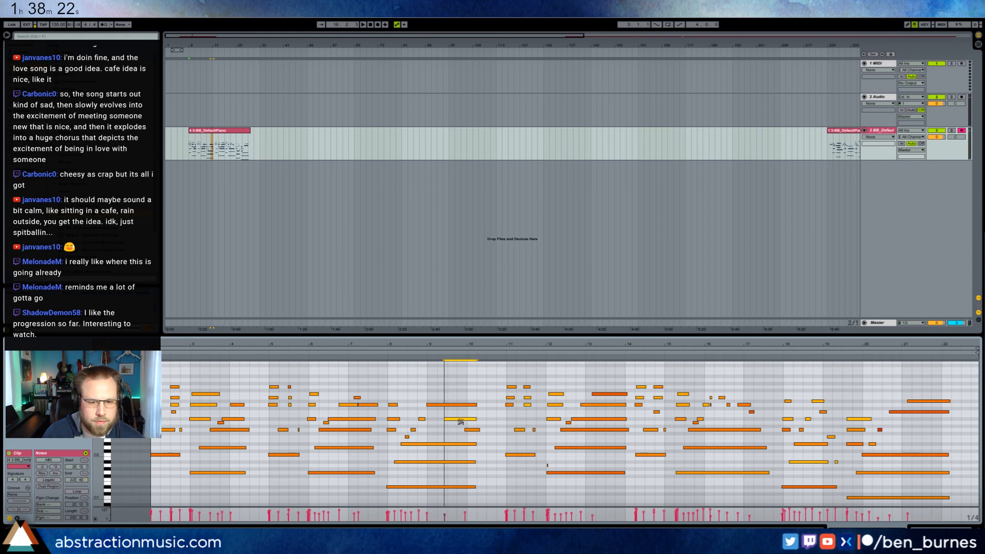
pyautogui.click(473, 431)
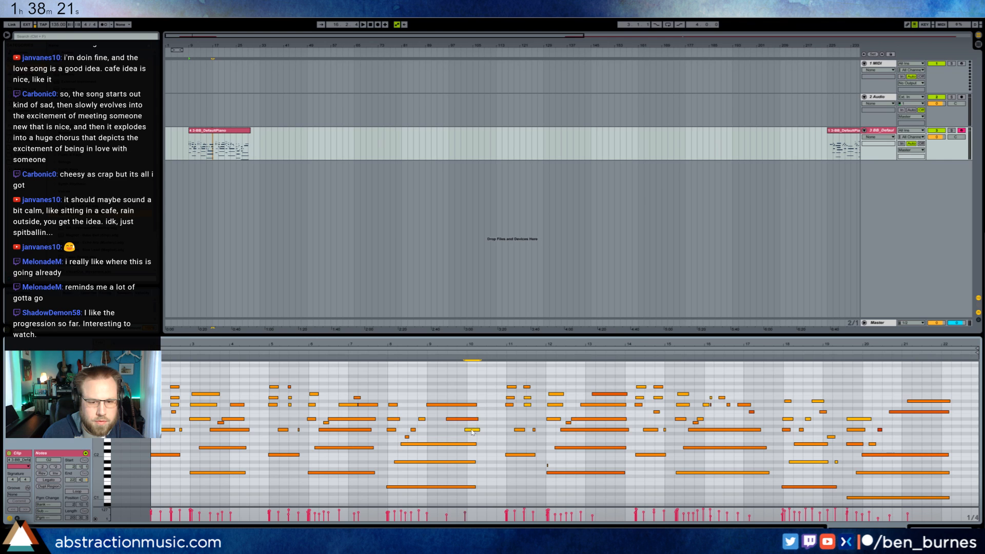
pyautogui.click(385, 356)
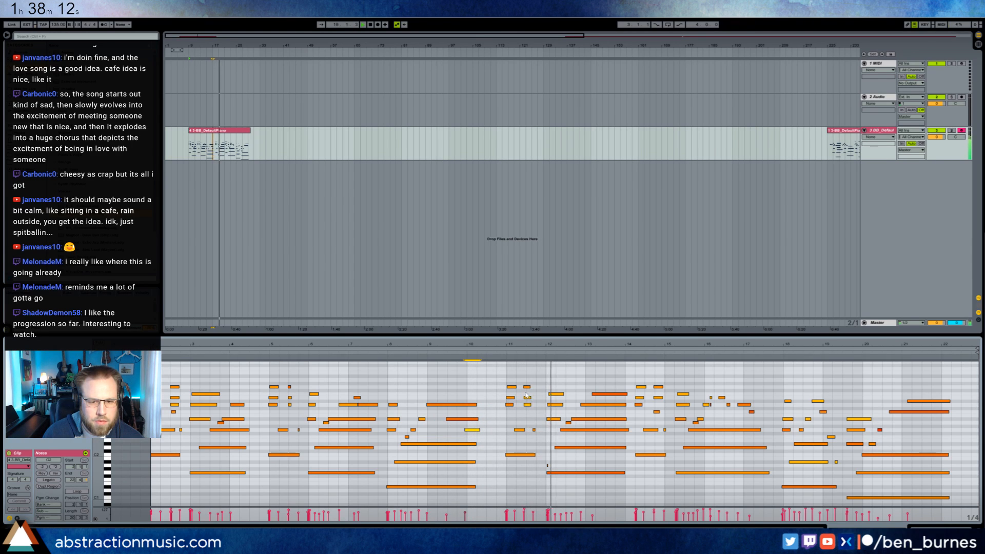
# Adjust the velocities of the paired notes late in bar 11 and the inner chord notes in bar 12
pyautogui.moveTo(527, 395); pyautogui.dragTo(530, 409)
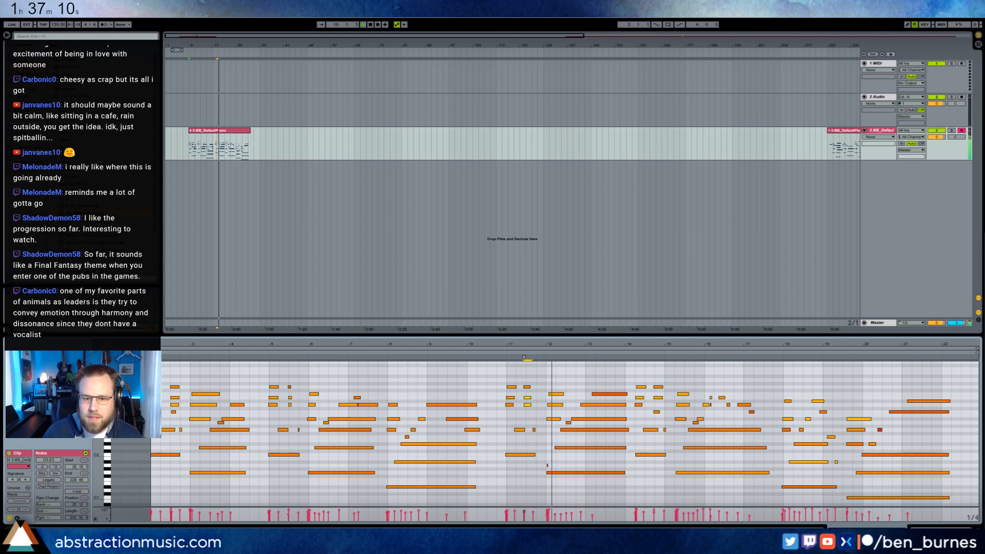
pyautogui.click(553, 472)
pyautogui.press('space')
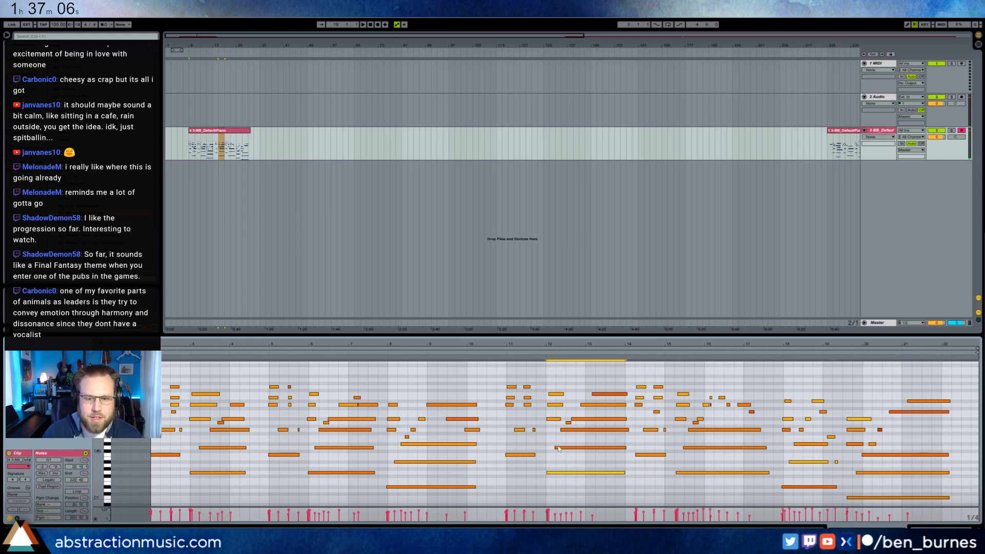
pyautogui.moveTo(557, 458); pyautogui.dragTo(576, 426)
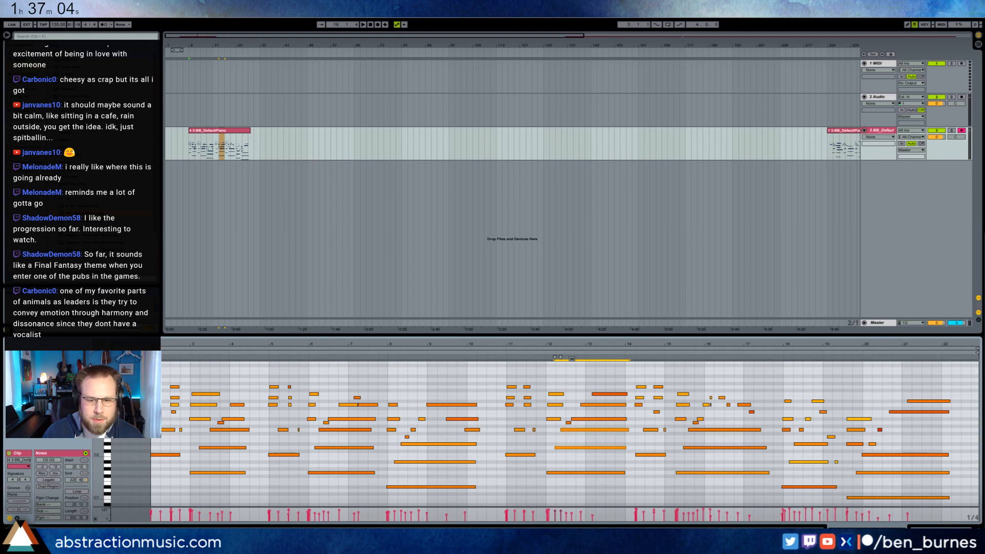
pyautogui.click(567, 422)
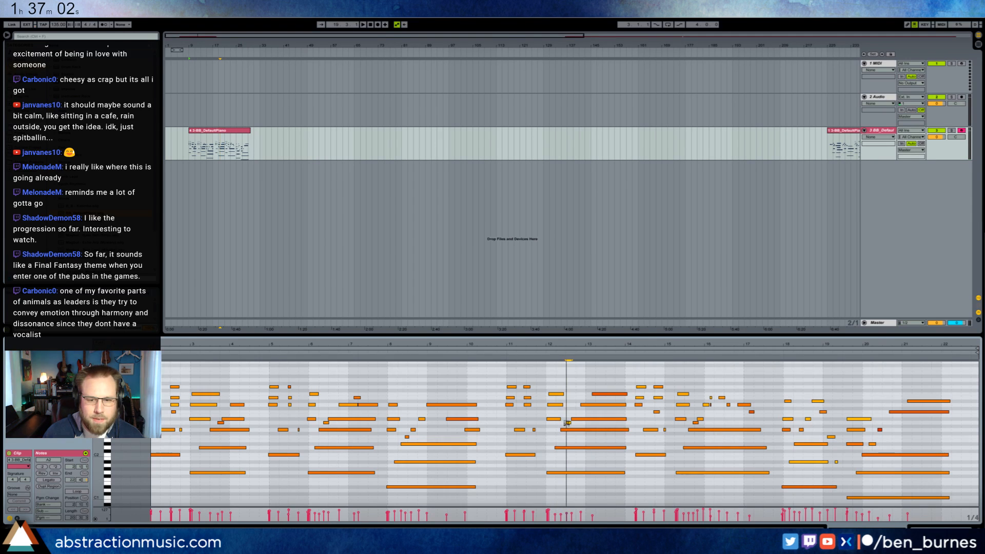
pyautogui.click(575, 419)
# Lower the velocity of the loud top note in bar 13 and play the clip from bar 8
pyautogui.click(604, 393)
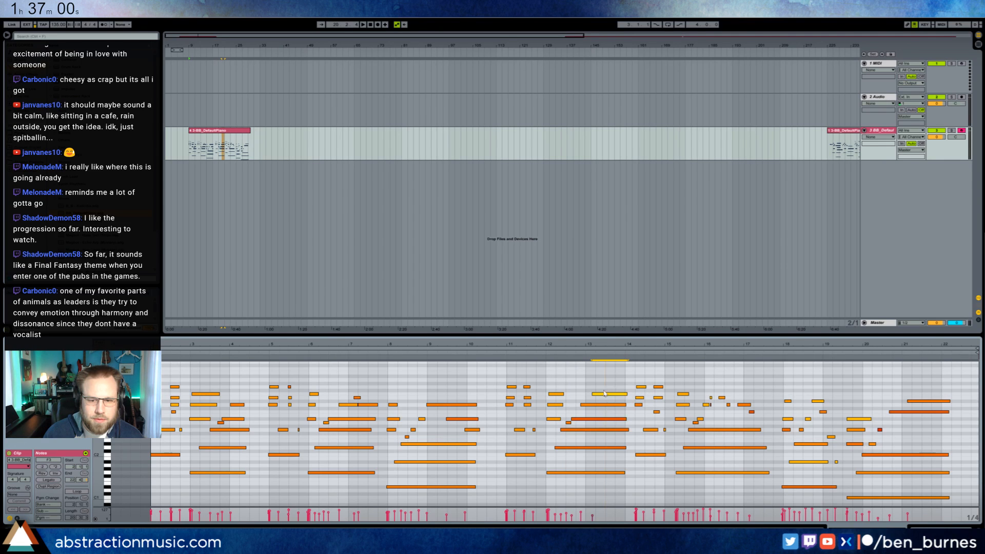
pyautogui.moveTo(605, 396); pyautogui.dragTo(601, 384)
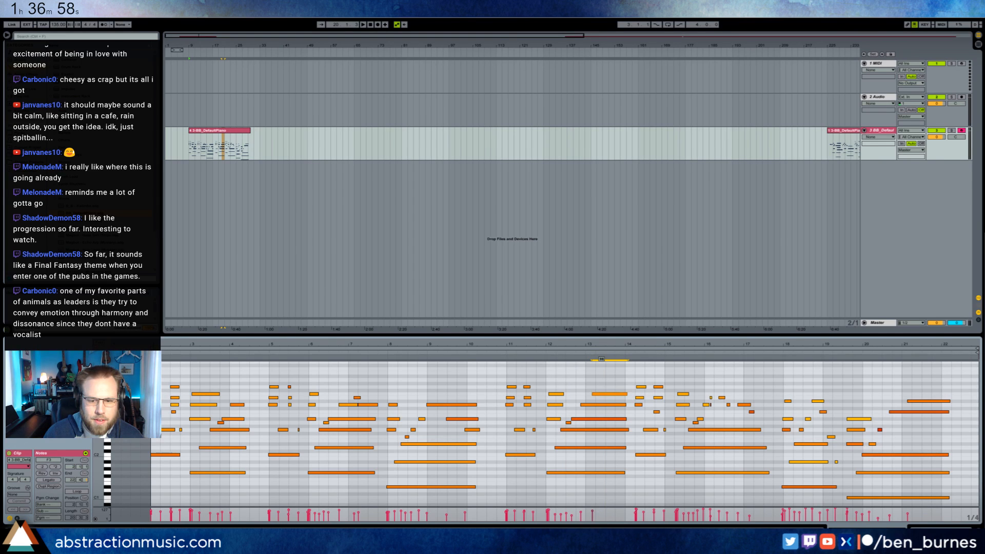
pyautogui.click(605, 405)
pyautogui.press('space')
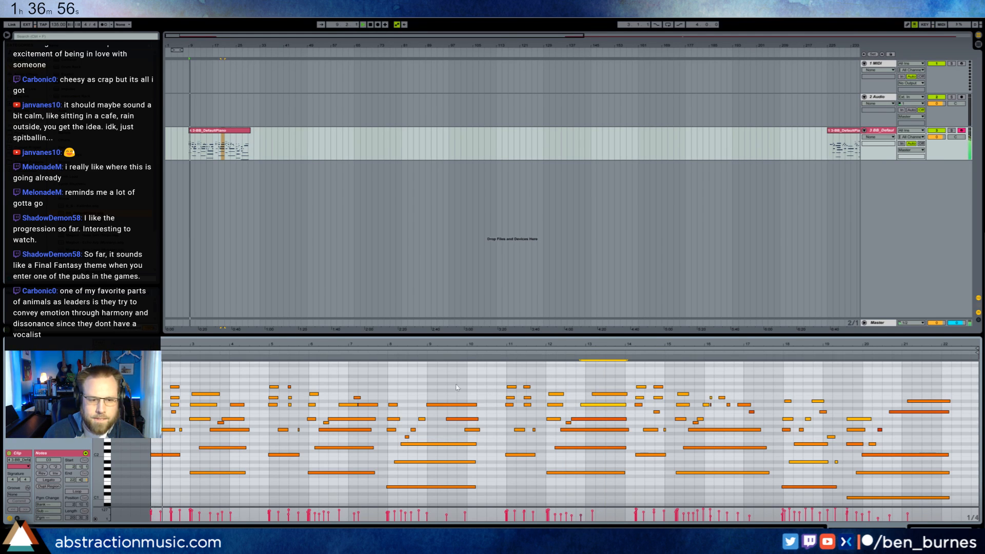
pyautogui.click(388, 355)
pyautogui.press('space')
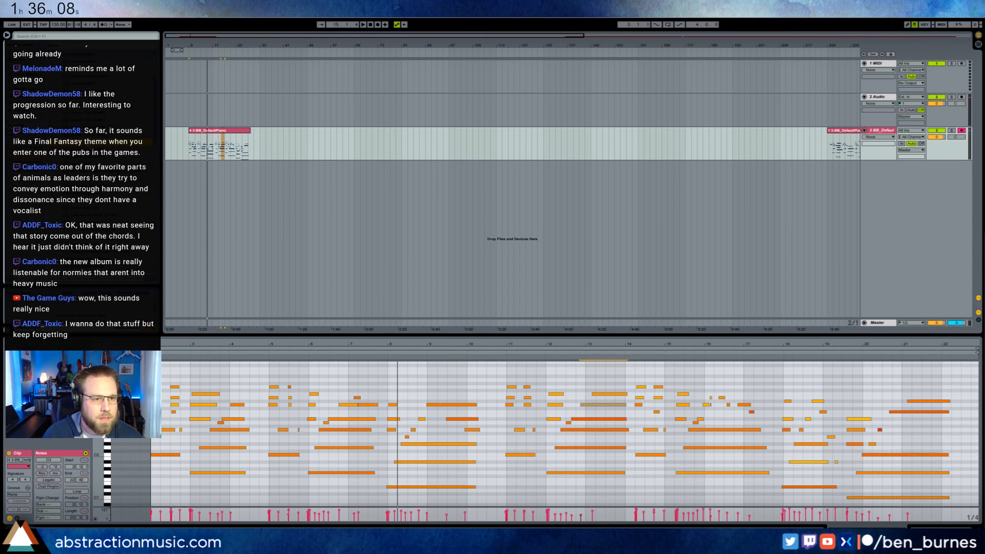
# Align the Denver Trip 07 recording with the piano clip's start at bar 9 and delete everything shortly after bar 57
pyautogui.moveTo(177, 185); pyautogui.dragTo(189, 166)
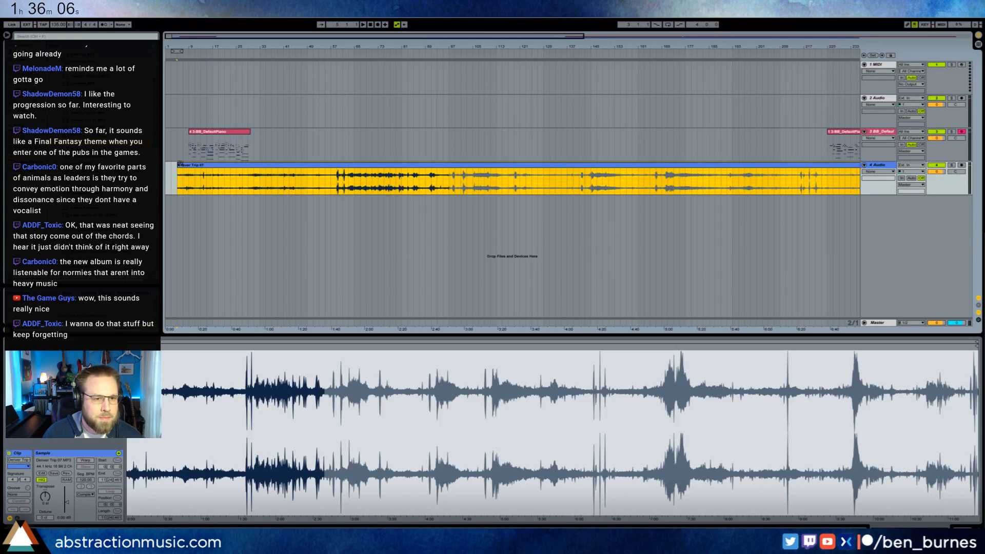
pyautogui.moveTo(337, 177); pyautogui.dragTo(508, 177)
pyautogui.press('Delete')
pyautogui.click(561, 166)
pyautogui.press('Delete')
pyautogui.click(308, 165)
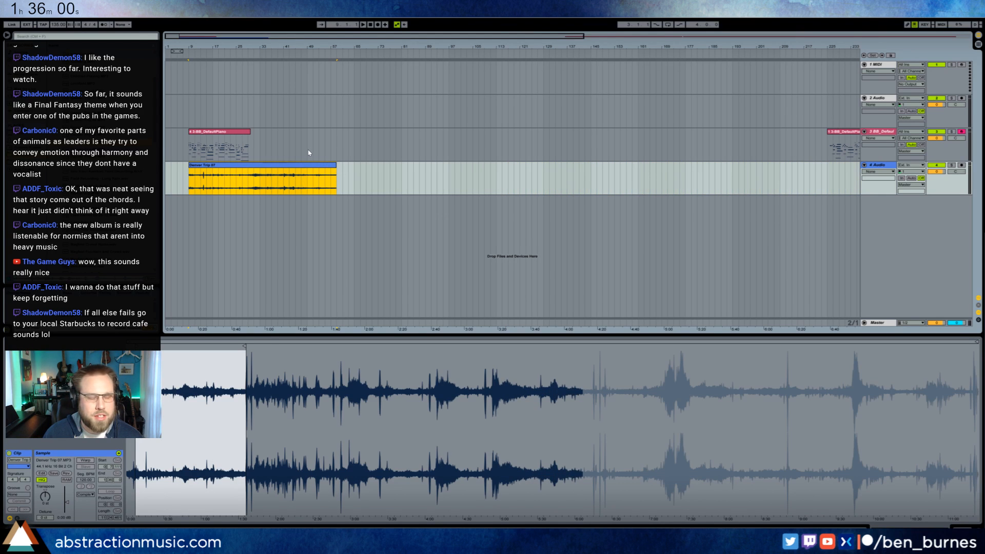
# Add an Auto Filter to the Denver Trip 07 track, set it to high-pass with a raised cutoff, and lower the track volume
pyautogui.click(32, 144)
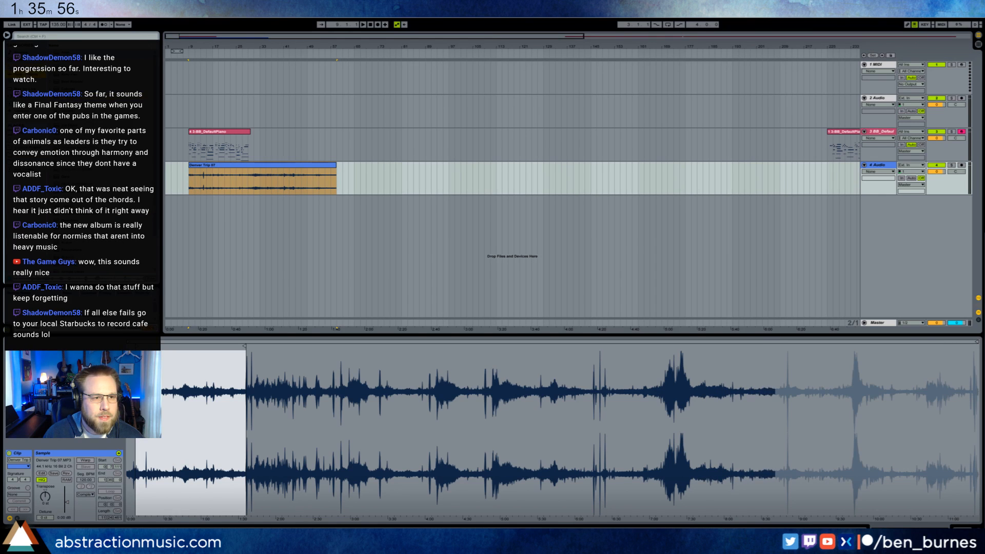
pyautogui.hotkey('shift', 'Tab')
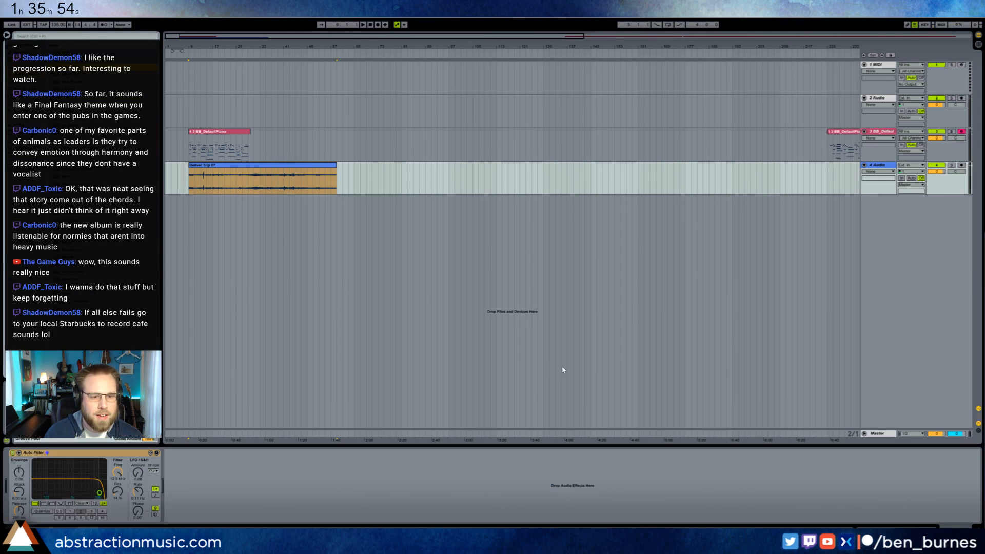
pyautogui.click(44, 504)
pyautogui.moveTo(43, 488); pyautogui.dragTo(65, 497)
pyautogui.moveTo(932, 173); pyautogui.dragTo(932, 193)
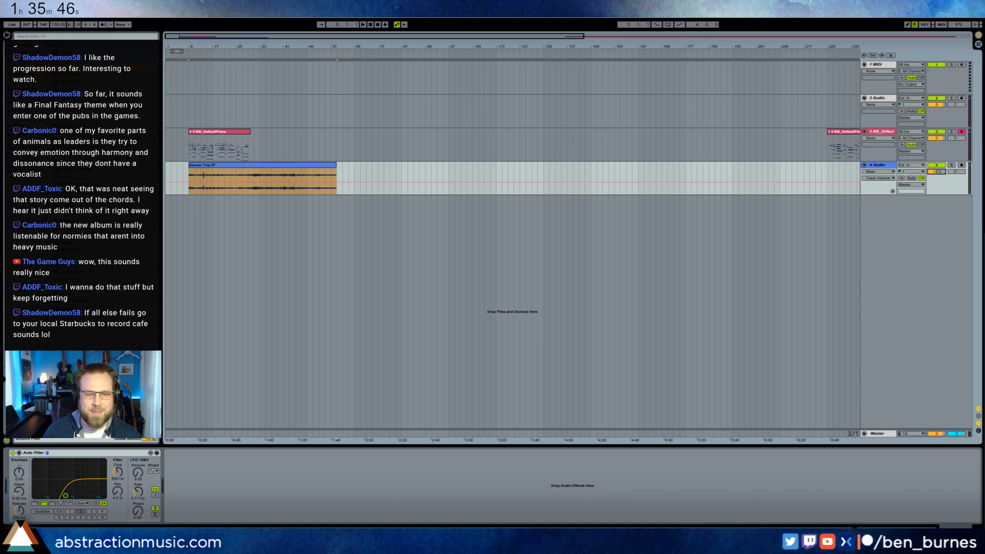
# Play the piano and background recording together from bar 9 and view the earlier piano takes in the arrangement
pyautogui.click(188, 151)
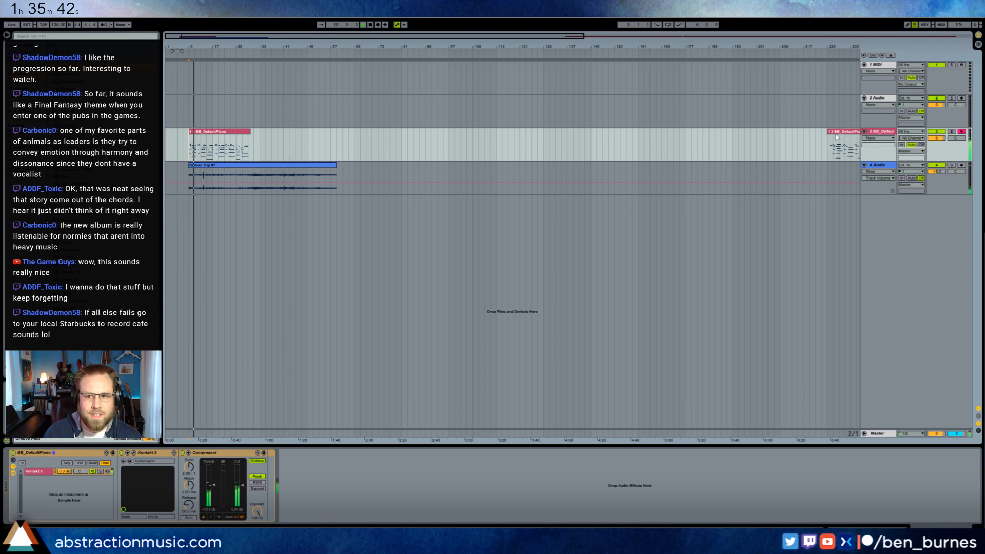
pyautogui.moveTo(576, 38); pyautogui.dragTo(577, 4)
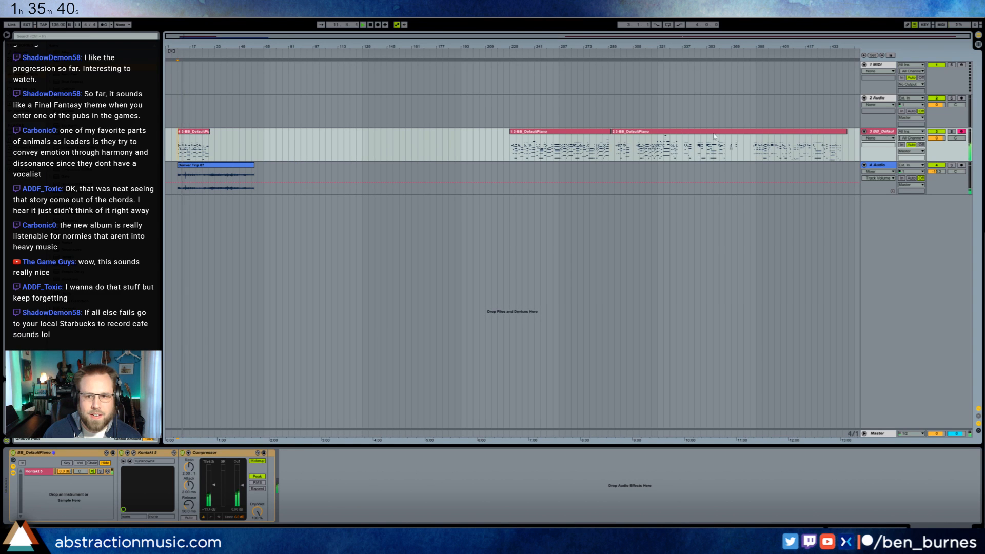
# Deactivate the two earlier piano takes far along the arrangement, and stop playback at the edited piano clip
pyautogui.click(681, 131)
pyautogui.press('0')
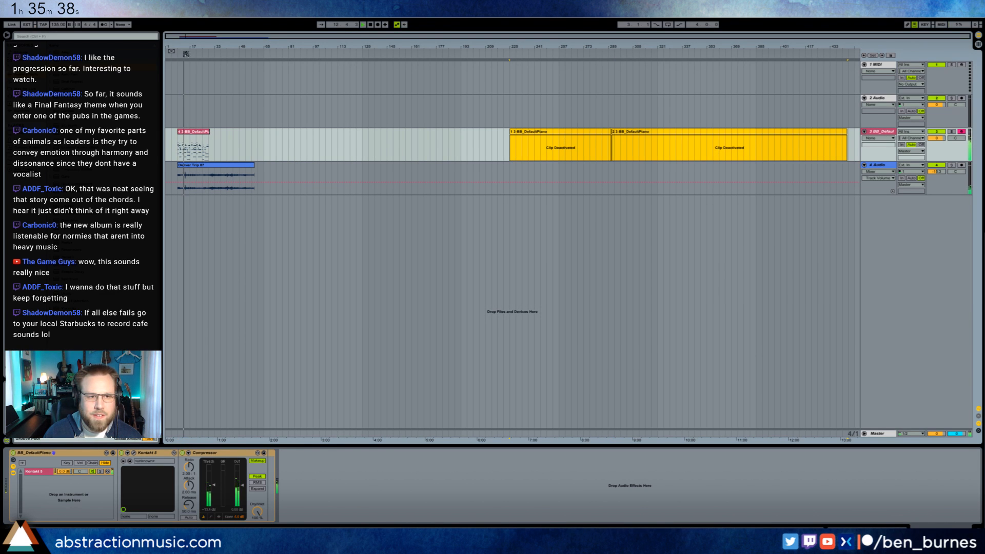
pyautogui.moveTo(197, 36); pyautogui.dragTo(223, 116)
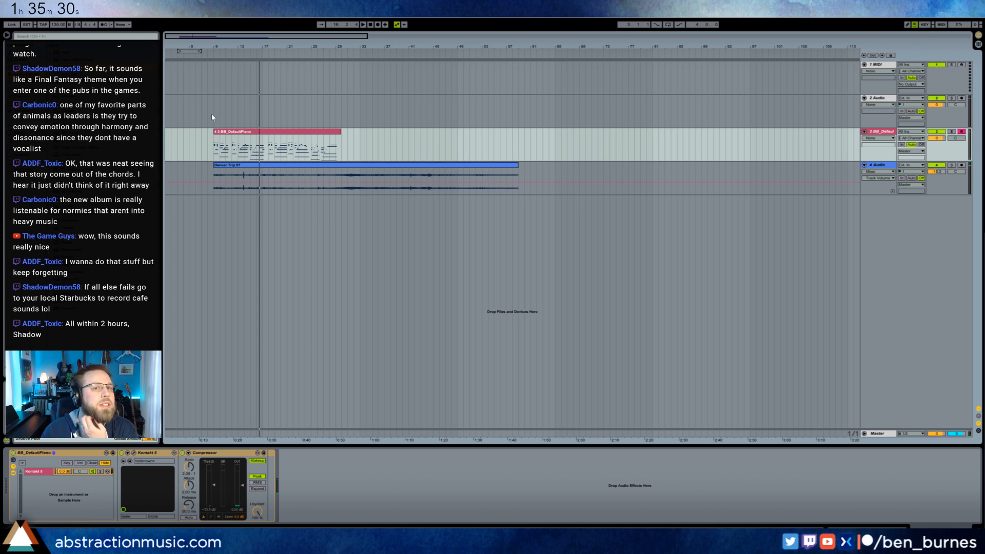
pyautogui.click(249, 132)
pyautogui.press('space')
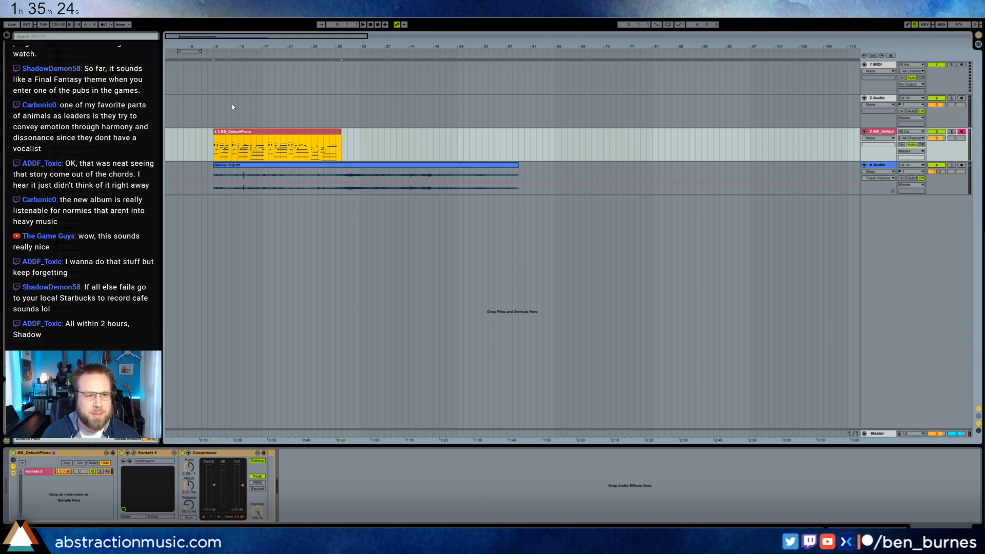
# Create a return track with a ValhallaRoom reverb and set its decay to 6.24 s
pyautogui.hotkey('ctrl', 'alt', 't')
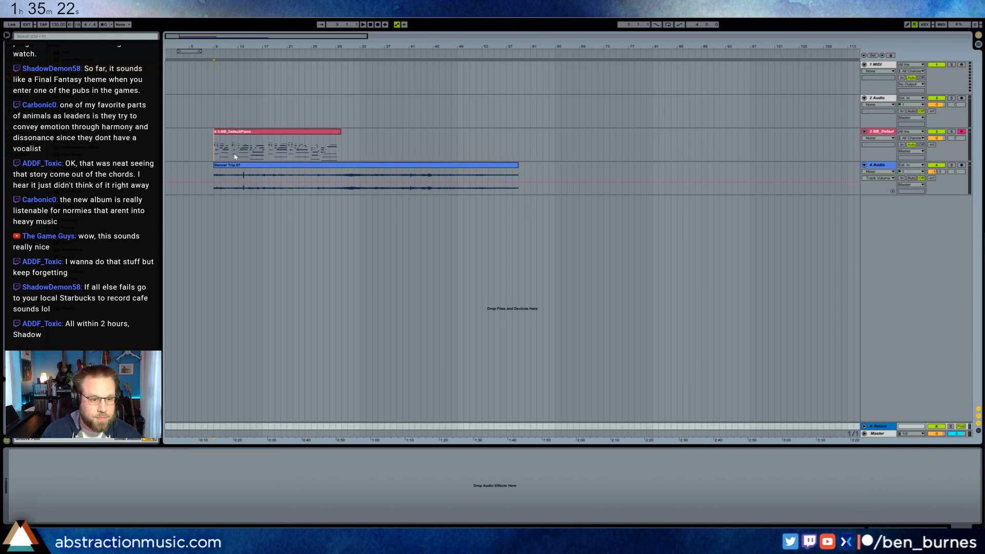
pyautogui.click(23, 155)
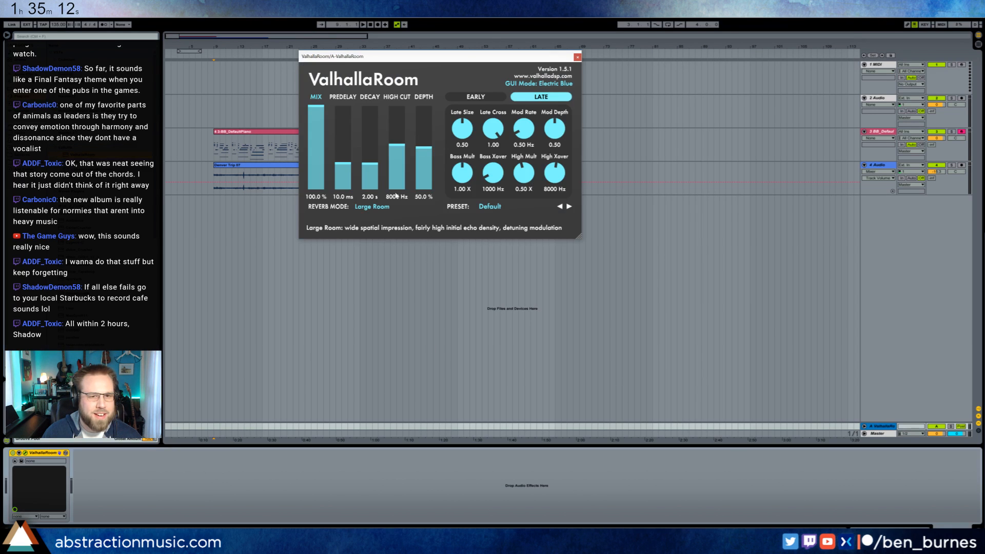
pyautogui.moveTo(379, 171); pyautogui.dragTo(379, 159)
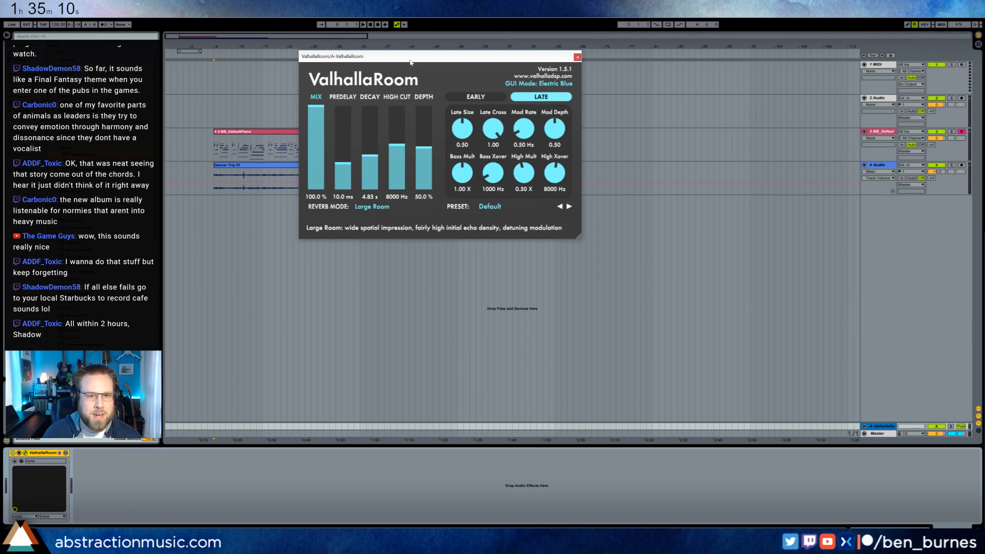
pyautogui.moveTo(410, 58); pyautogui.dragTo(375, 197)
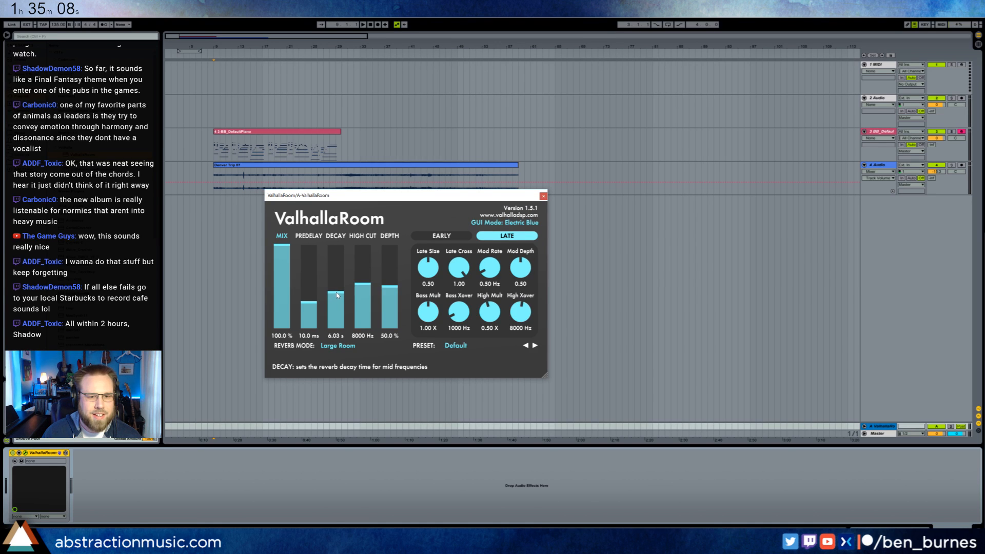
pyautogui.moveTo(337, 295); pyautogui.dragTo(337, 294)
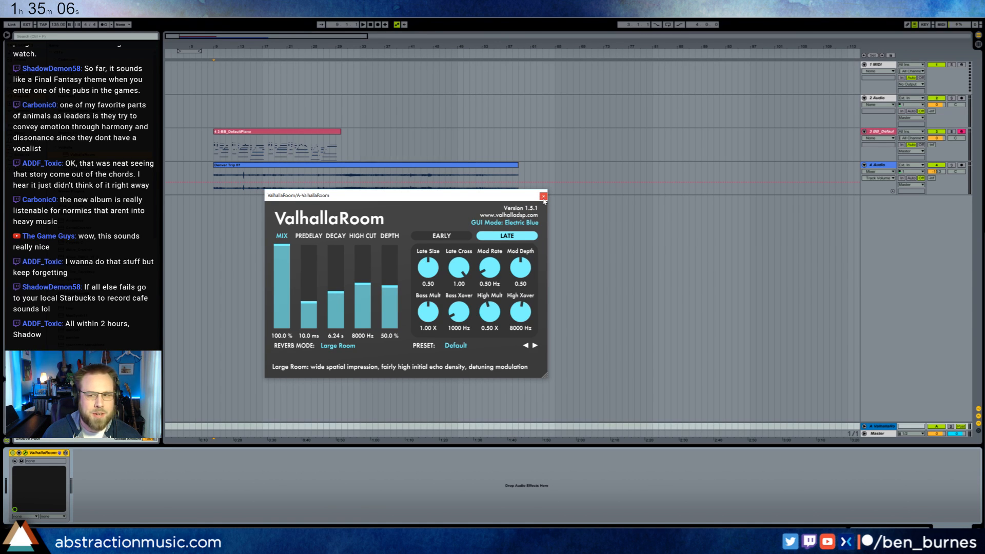
pyautogui.click(543, 196)
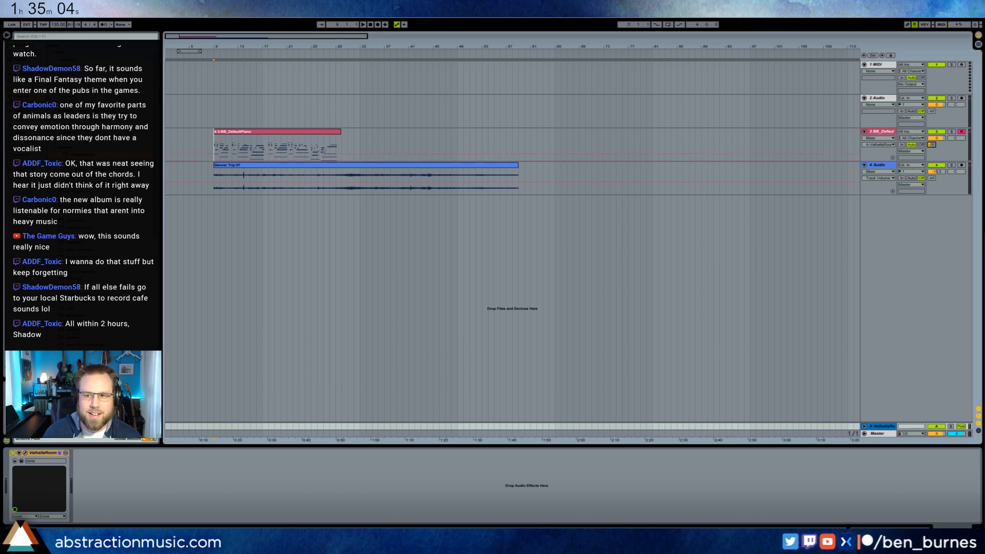
# Send the piano and Denver Trip 07 tracks to the ValhallaRoom return while playing from bar 9
pyautogui.press('space')
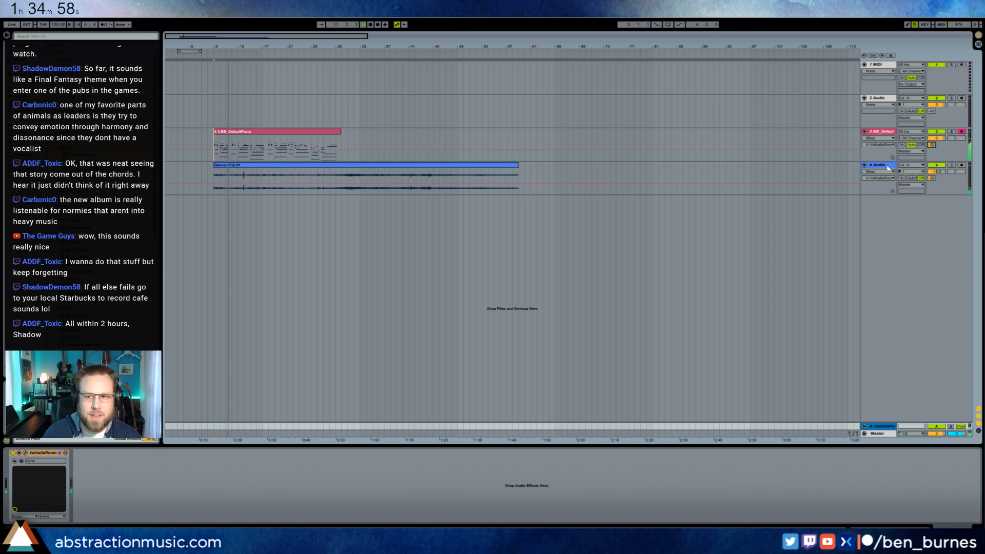
pyautogui.click(717, 194)
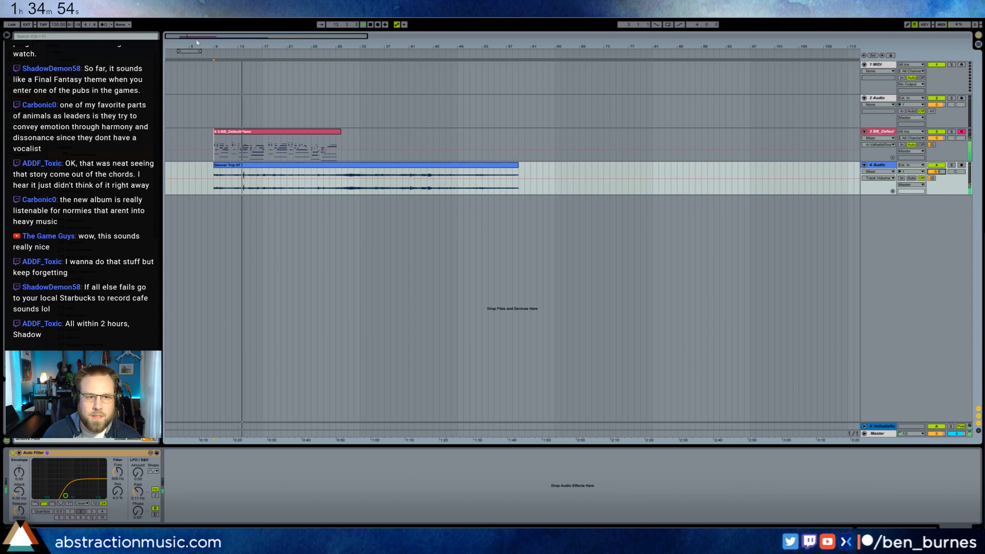
# Move the piano part from late in bar 11 onward one bar later and play from bar 9
pyautogui.moveTo(189, 49); pyautogui.dragTo(199, 124)
pyautogui.press('space')
pyautogui.moveTo(262, 146); pyautogui.dragTo(761, 141)
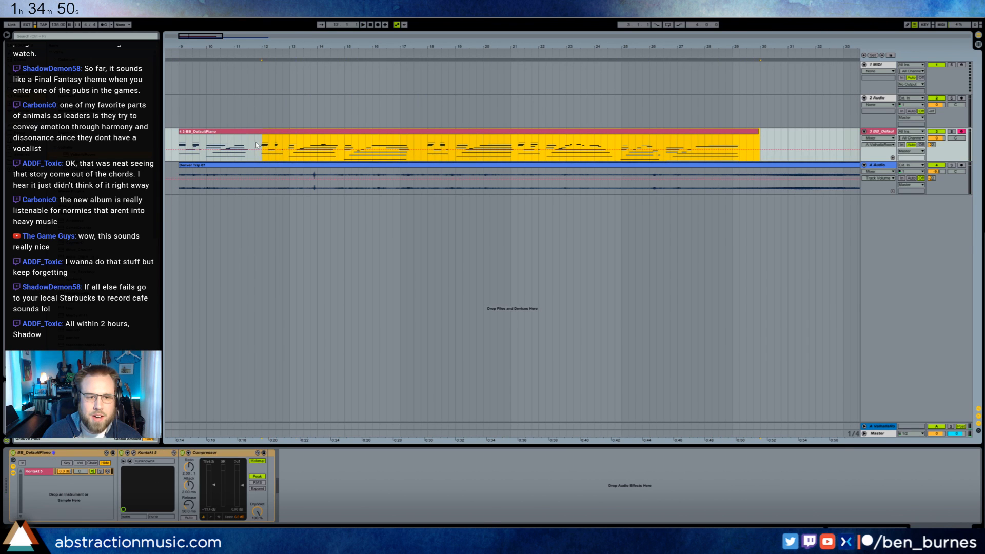
pyautogui.moveTo(267, 146); pyautogui.dragTo(288, 145)
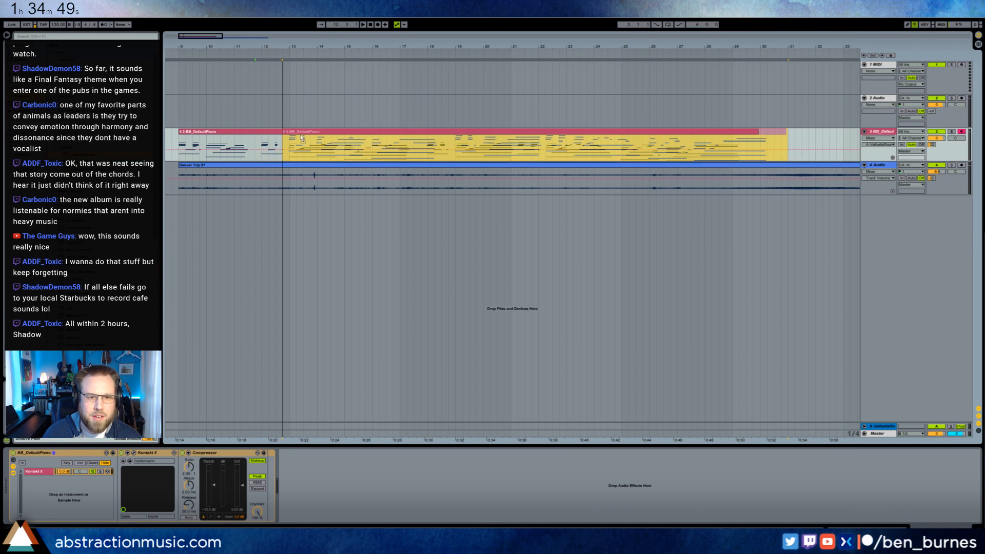
pyautogui.click(178, 145)
pyautogui.press('space')
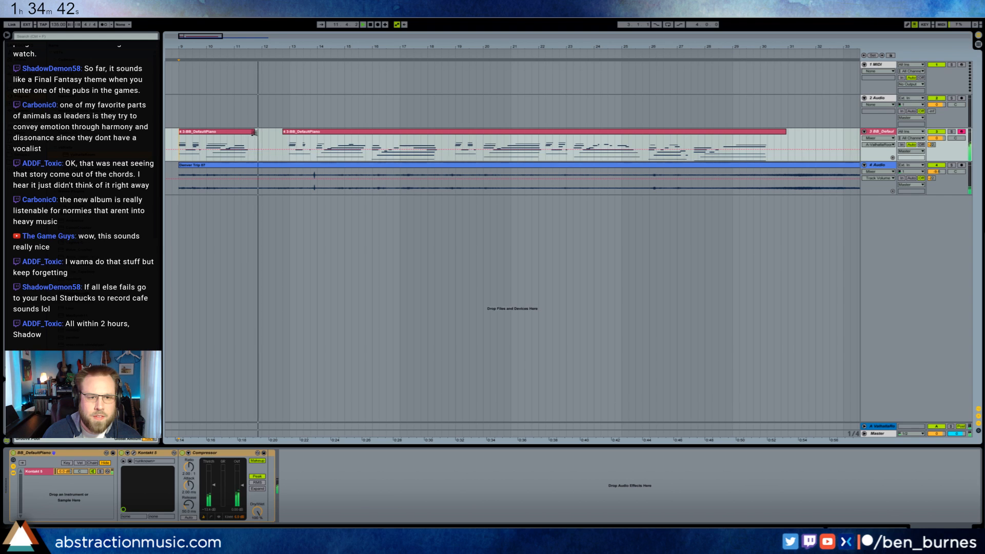
# Nudge the upper melody notes around clip bars 6 to 7 of the second piano clip slightly earlier
pyautogui.doubleClick(371, 139)
pyautogui.click(345, 404)
pyautogui.press('space')
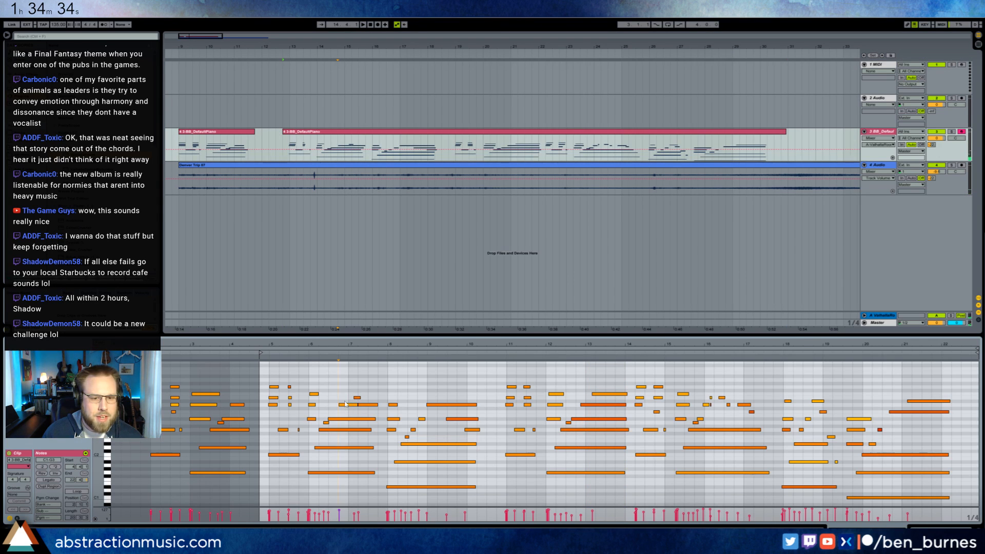
pyautogui.click(342, 406)
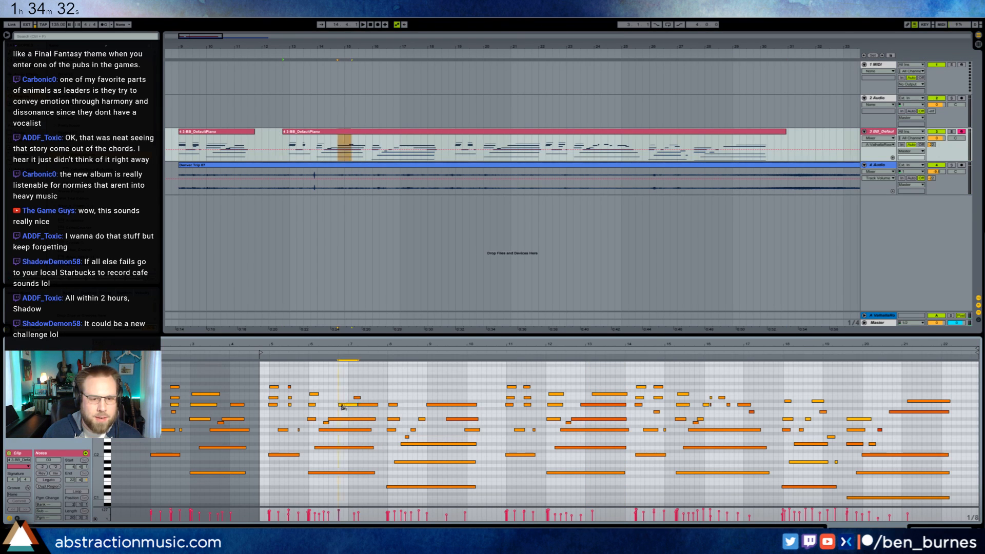
pyautogui.click(357, 397)
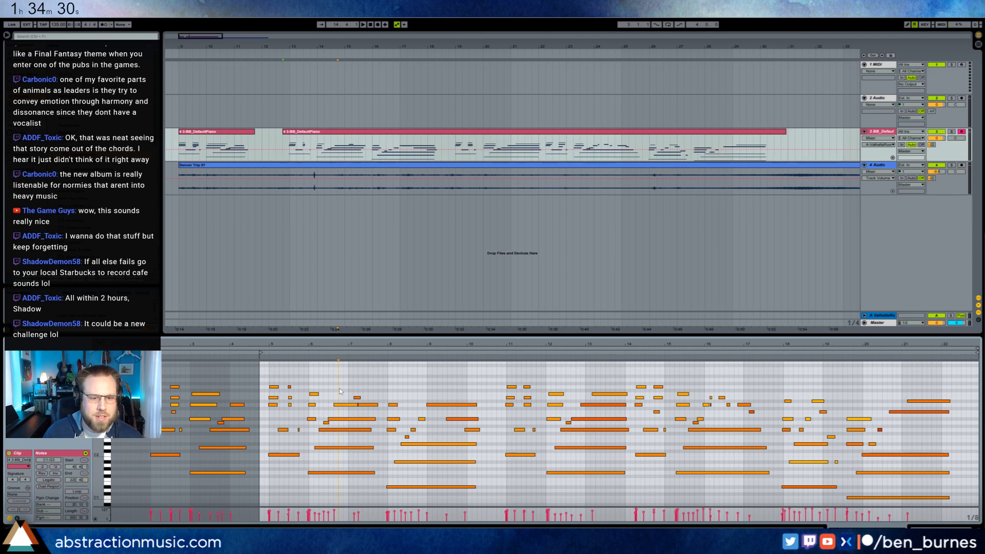
pyautogui.moveTo(358, 400); pyautogui.dragTo(355, 400)
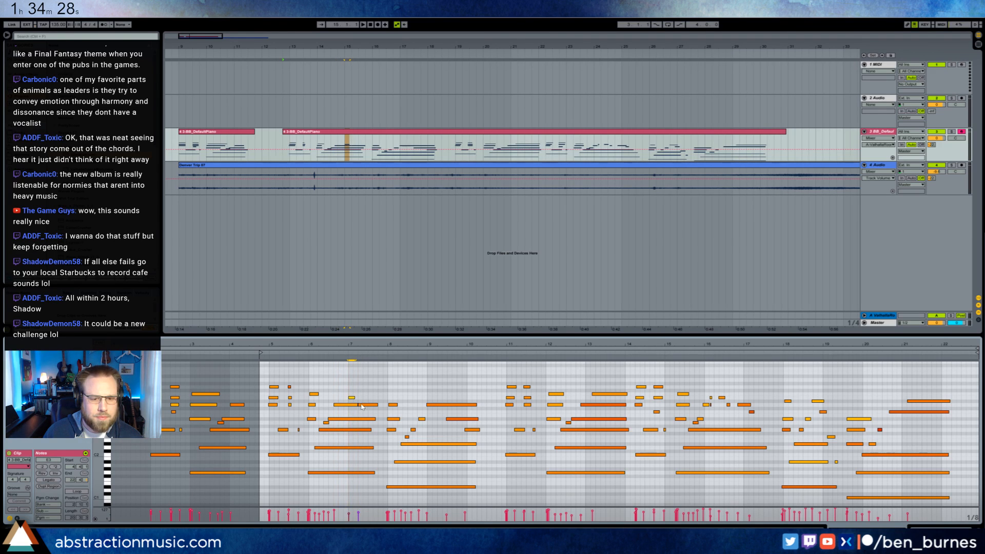
pyautogui.click(361, 406)
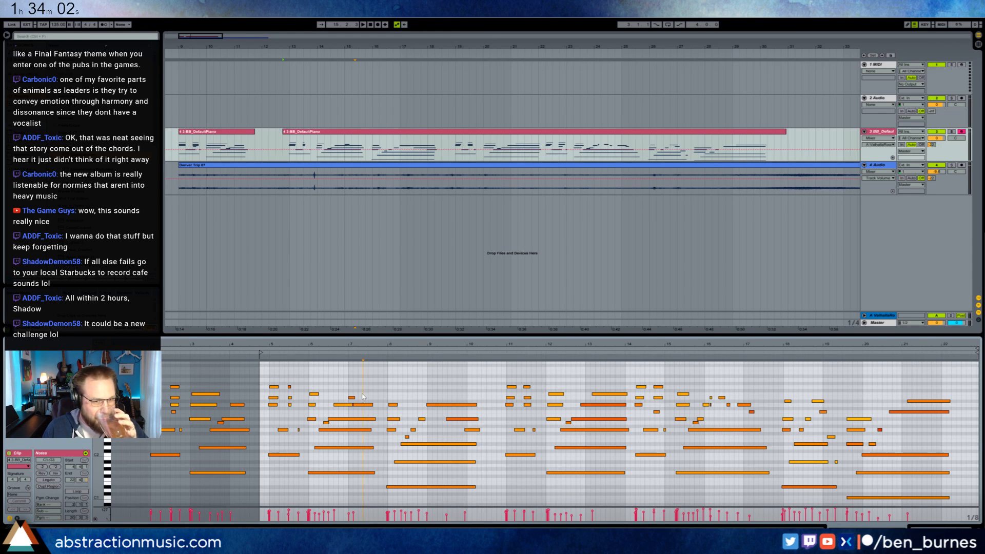
# Move the piano part from late in bar 15 onward one bar later and play from the second piano clip
pyautogui.click(375, 140)
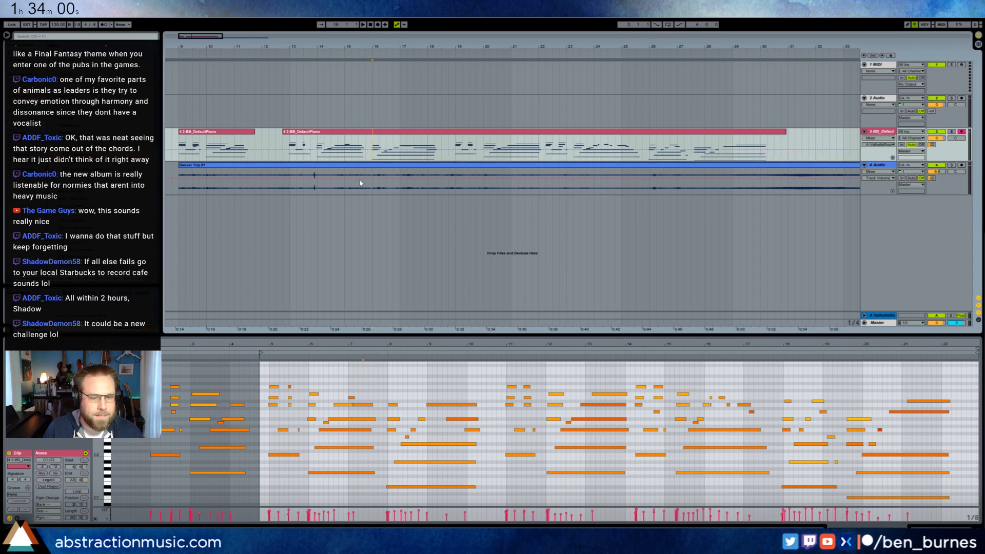
pyautogui.click(265, 356)
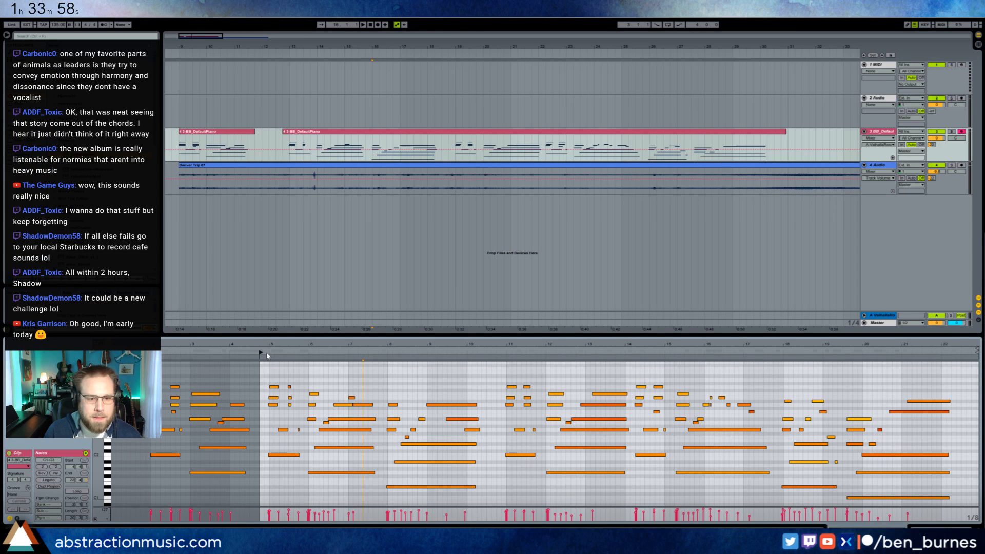
pyautogui.click(267, 355)
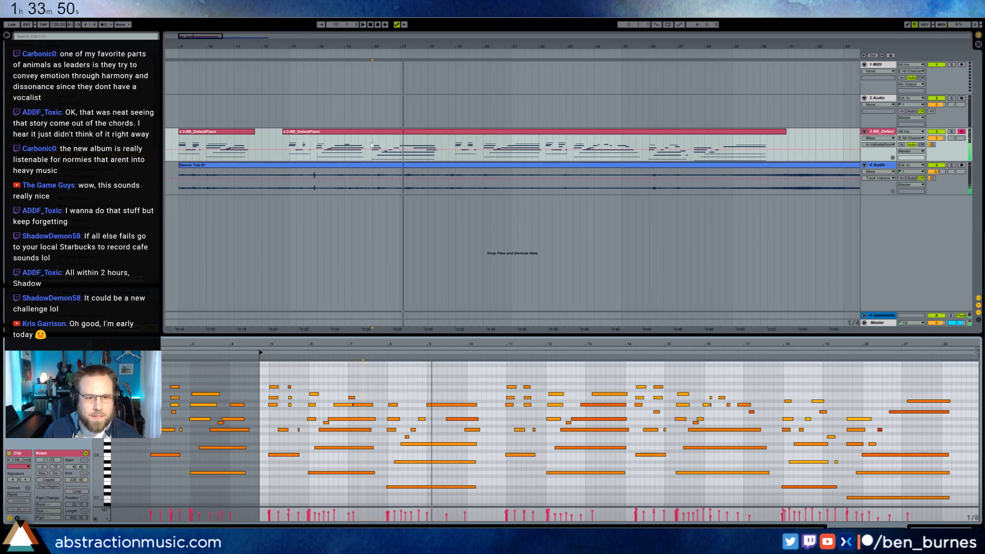
pyautogui.press('space')
pyautogui.moveTo(372, 144); pyautogui.dragTo(805, 136)
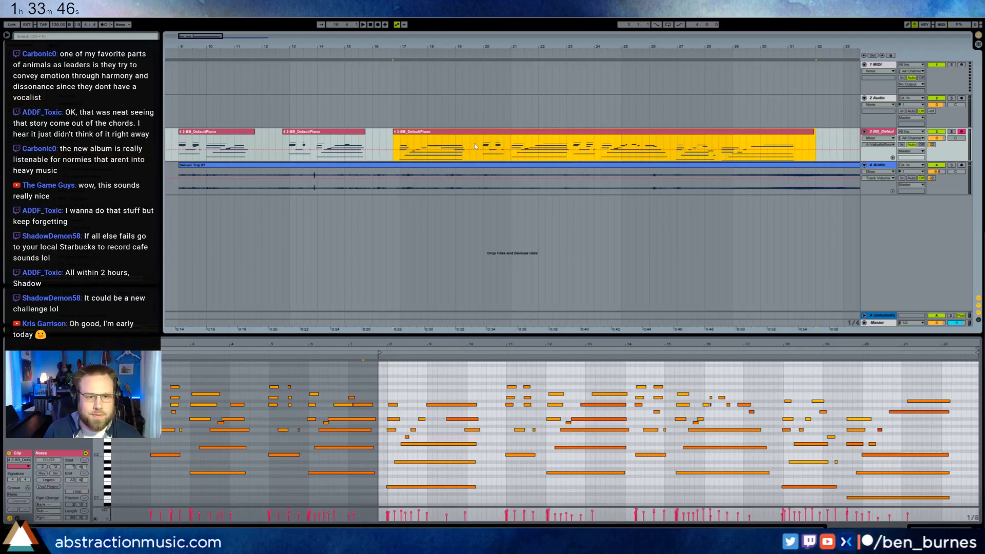
pyautogui.click(283, 143)
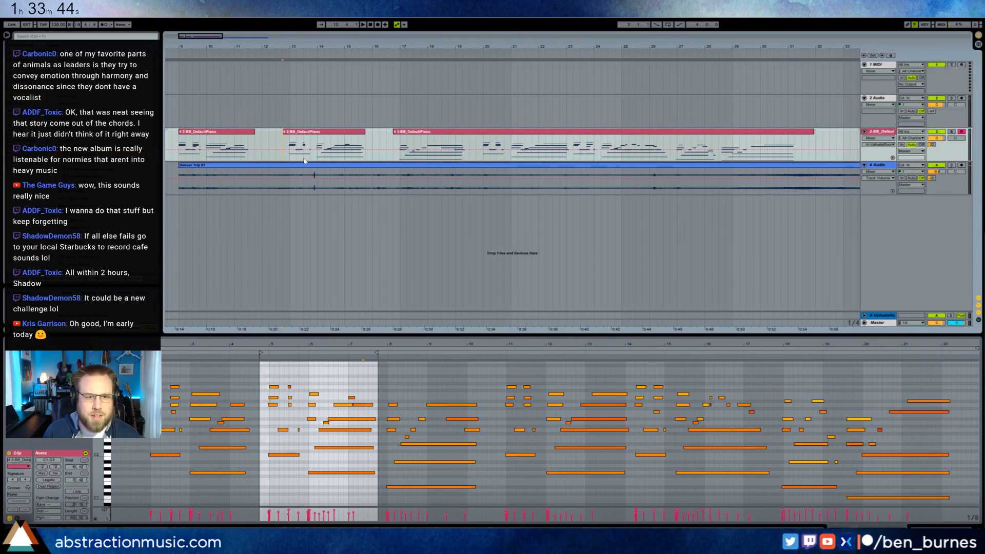
pyautogui.press('space')
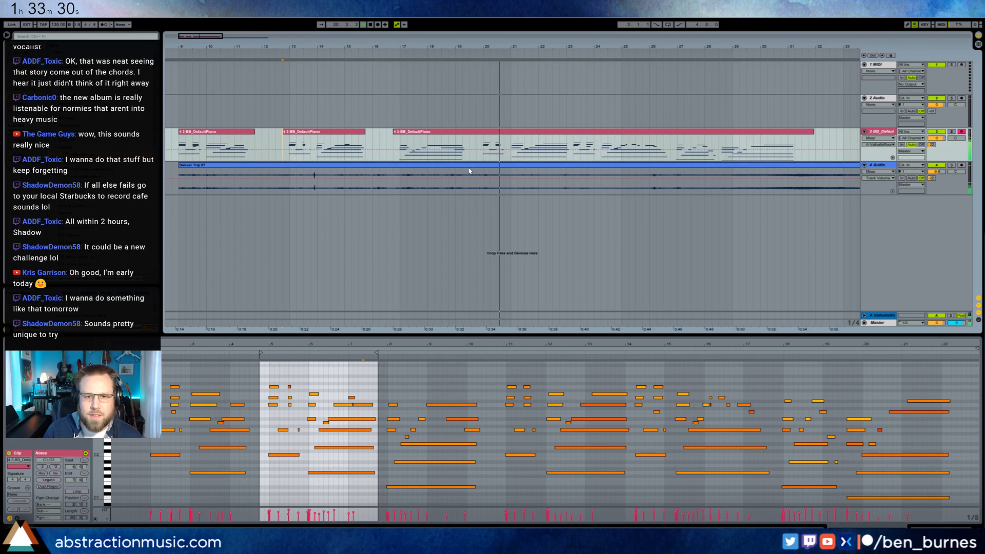
# Move the last piano section, from early in bar 23 onward, three beats later to start at bar 24
pyautogui.click(469, 151)
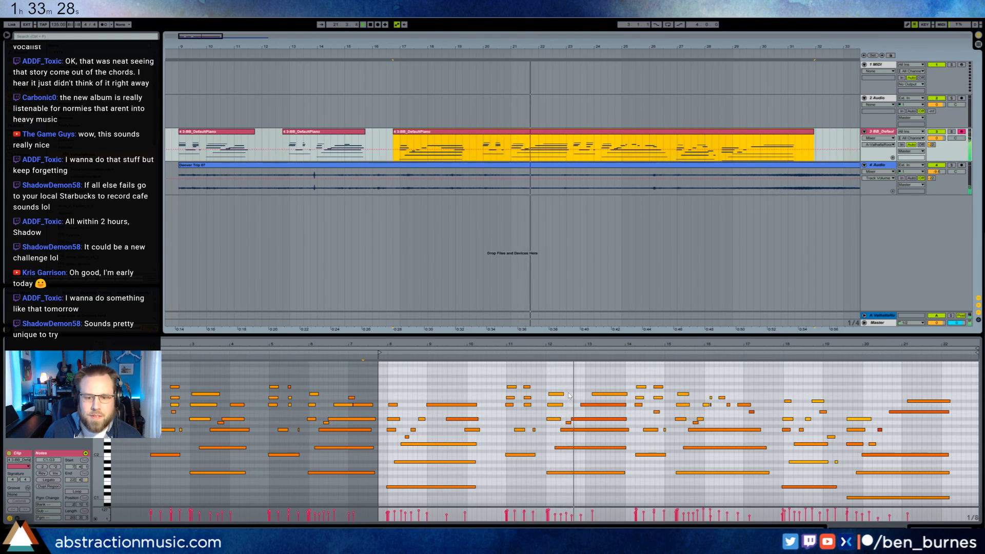
pyautogui.click(603, 359)
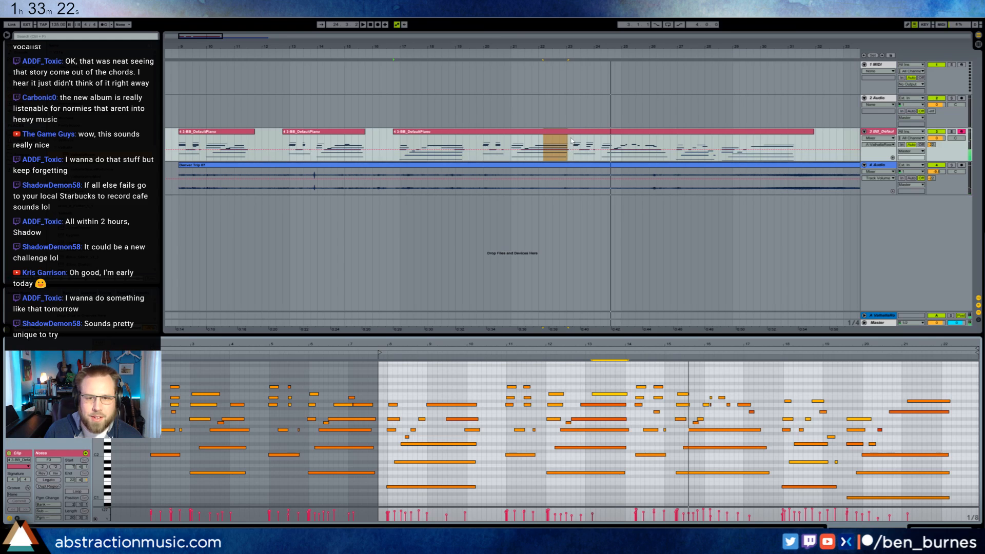
pyautogui.moveTo(571, 140); pyautogui.dragTo(706, 137)
pyautogui.moveTo(813, 140); pyautogui.dragTo(833, 140)
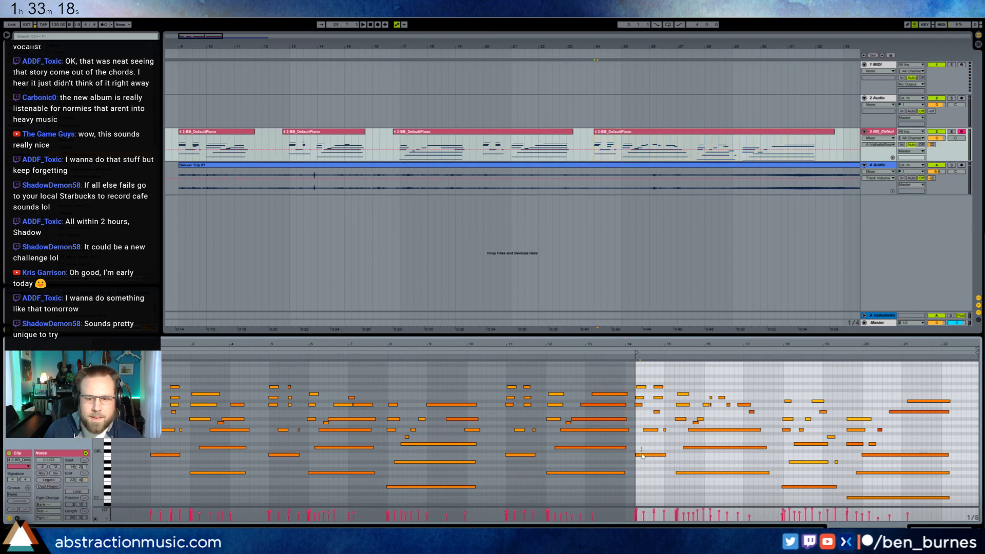
# Check the opening notes of the piano clip at bar 24 and play the transition into it from bar 20
pyautogui.click(639, 408)
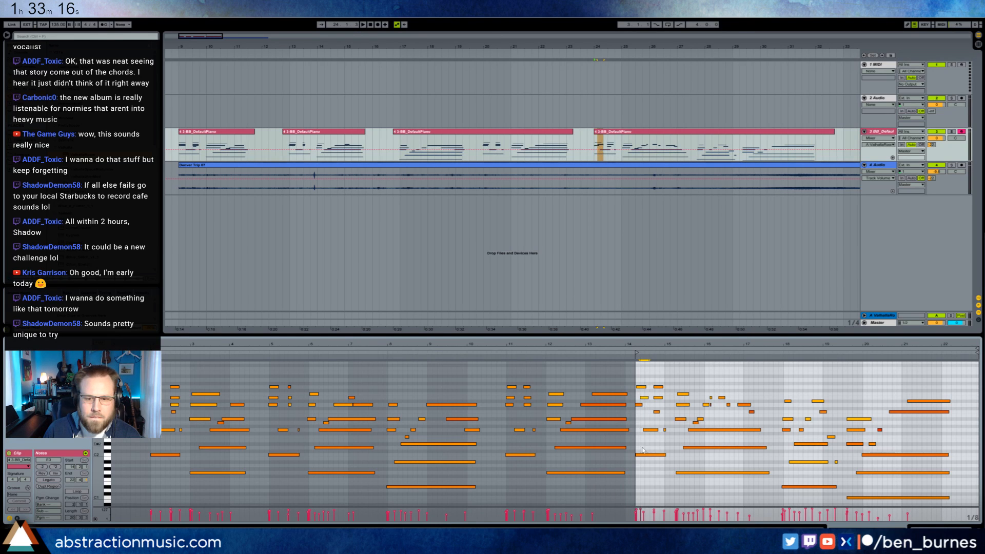
pyautogui.moveTo(646, 455); pyautogui.dragTo(650, 459)
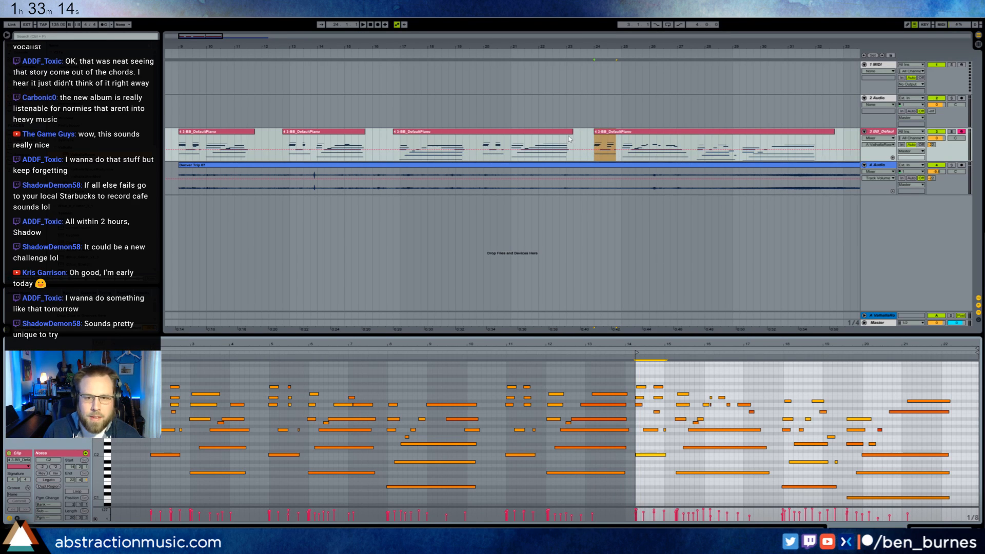
pyautogui.click(534, 136)
pyautogui.press('space')
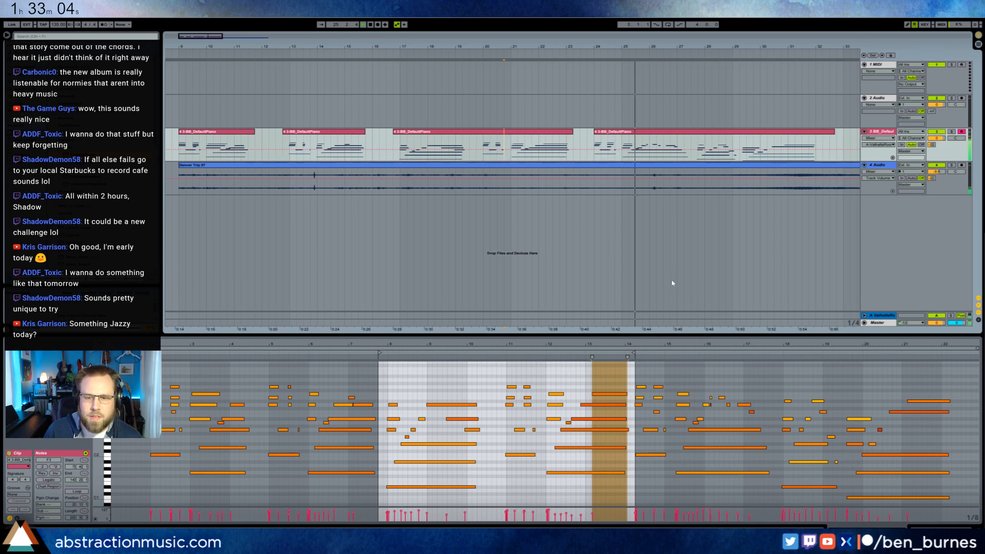
# Play the piano clip from around bar 26 and check its individual melody notes in the first bars
pyautogui.click(652, 146)
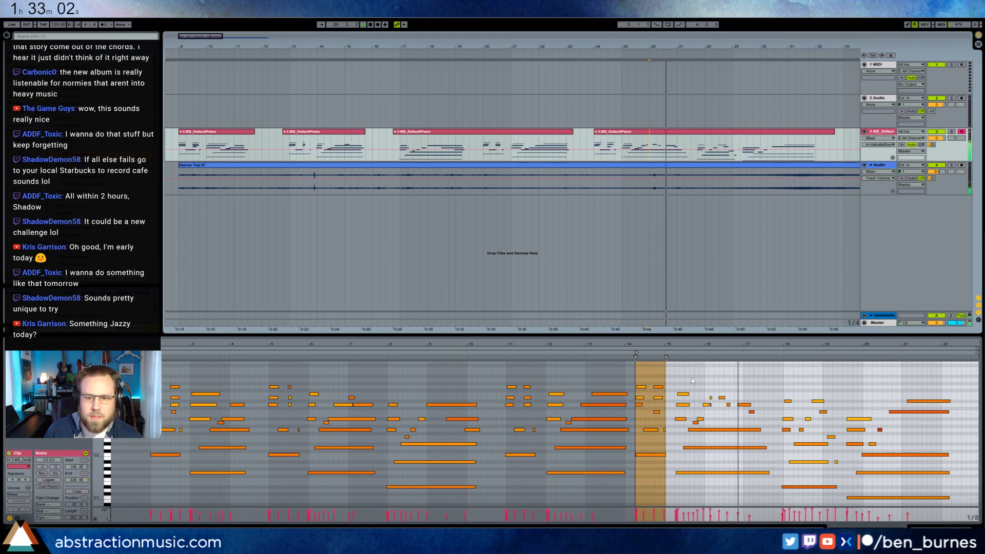
pyautogui.press('space')
pyautogui.click(752, 412)
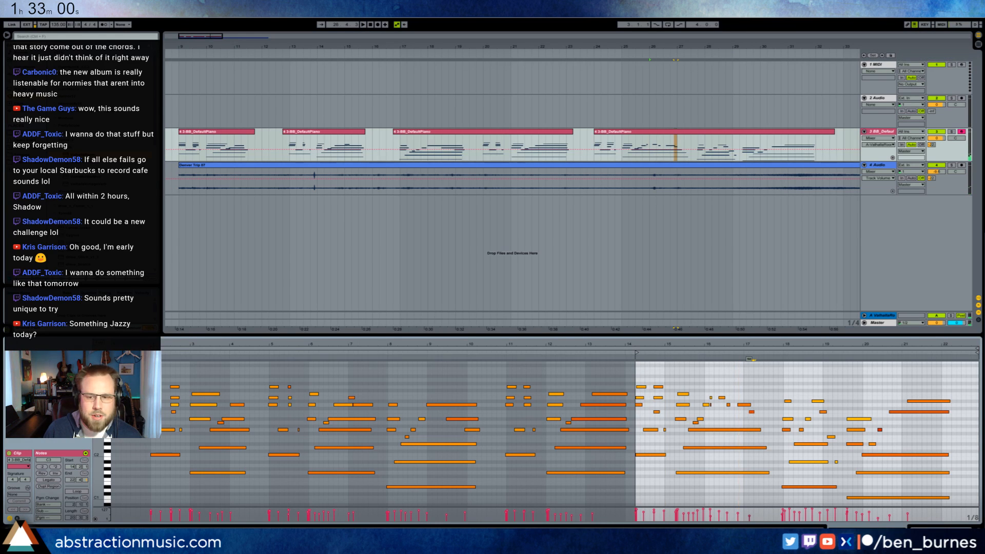
pyautogui.click(705, 405)
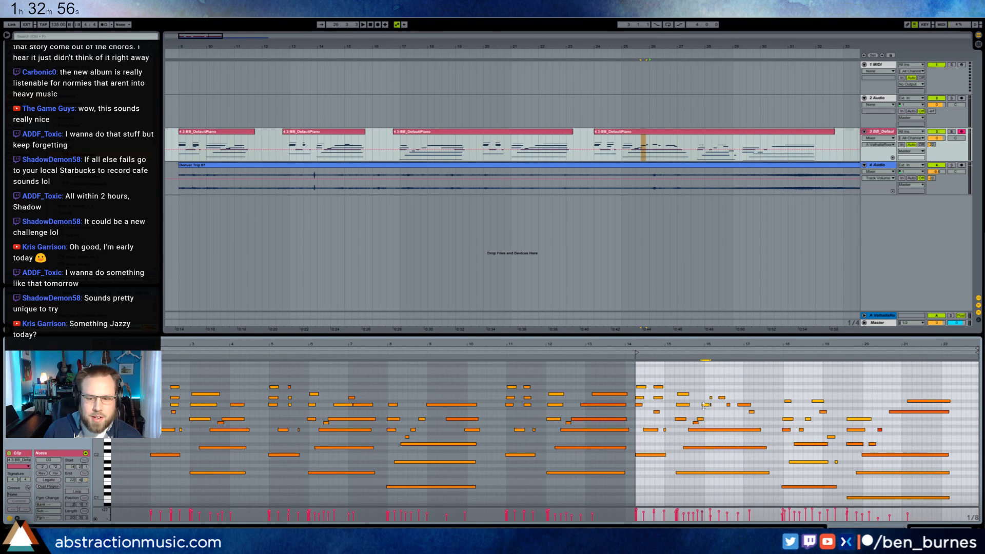
pyautogui.click(700, 419)
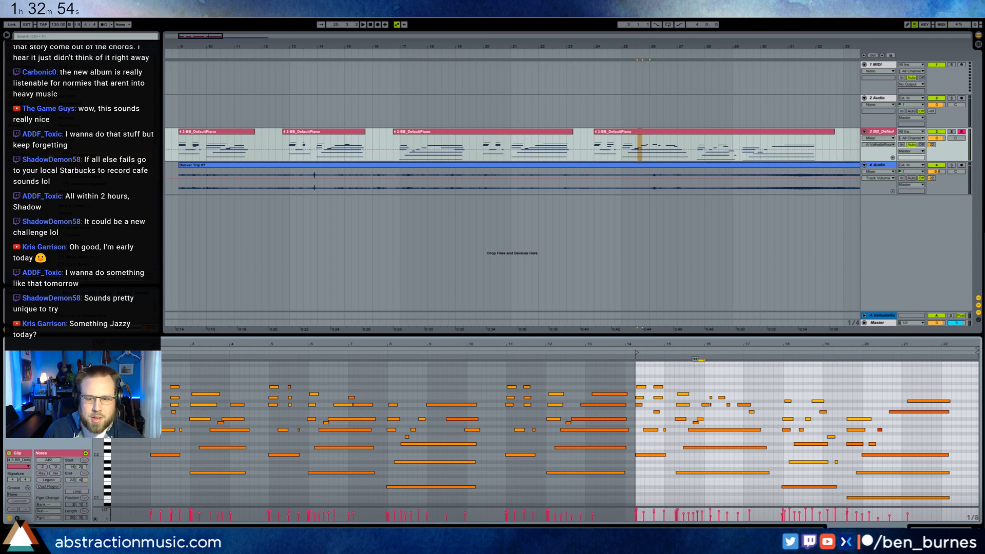
pyautogui.click(682, 405)
pyautogui.click(678, 395)
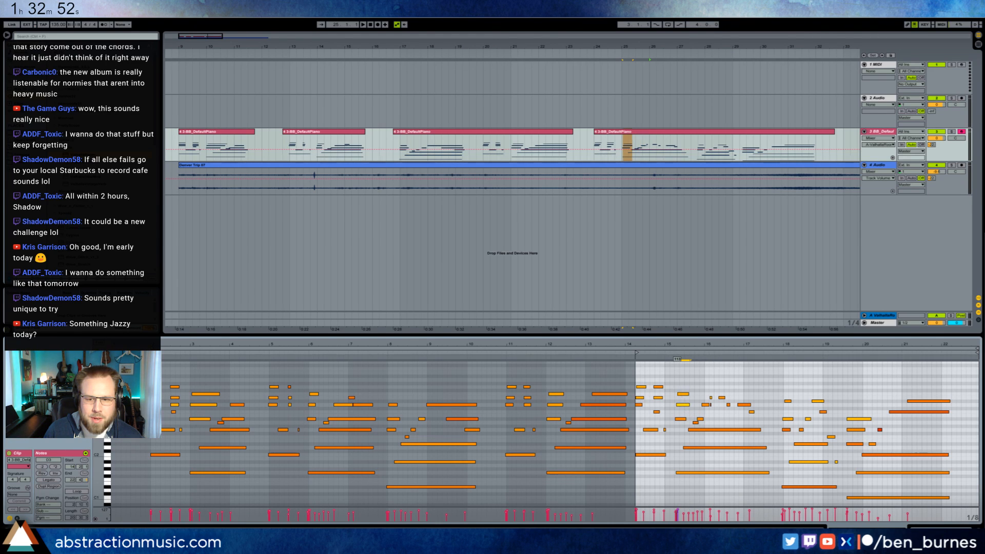
pyautogui.click(681, 394)
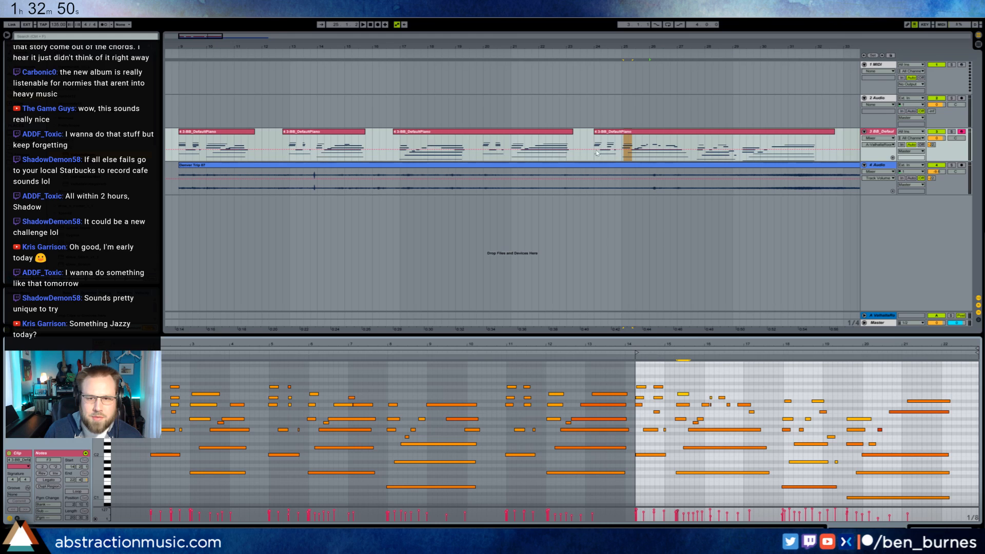
# Reset the bar numbering of the piano clip at bar 24 so its bar 1 falls on the clip start
pyautogui.rightClick(637, 354)
pyautogui.click(639, 363)
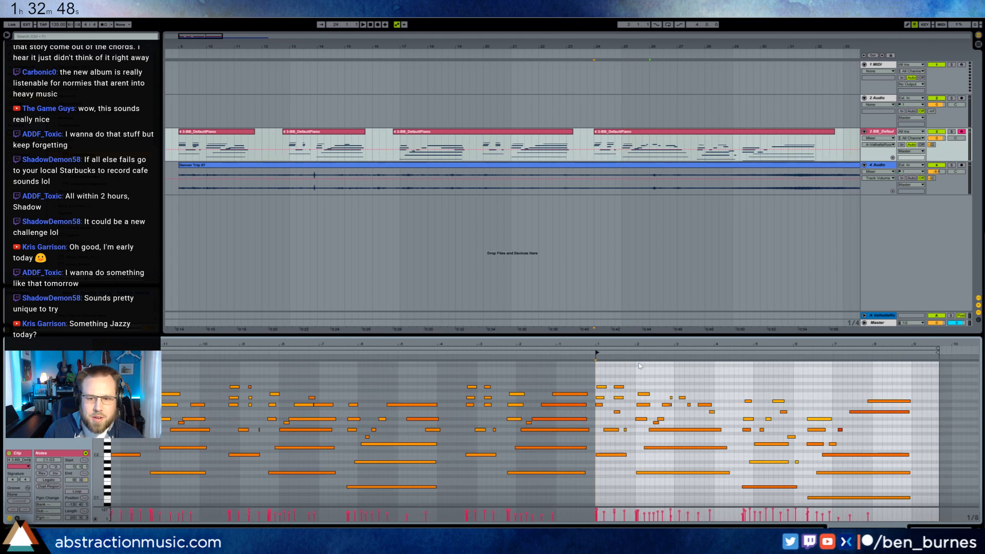
pyautogui.click(654, 375)
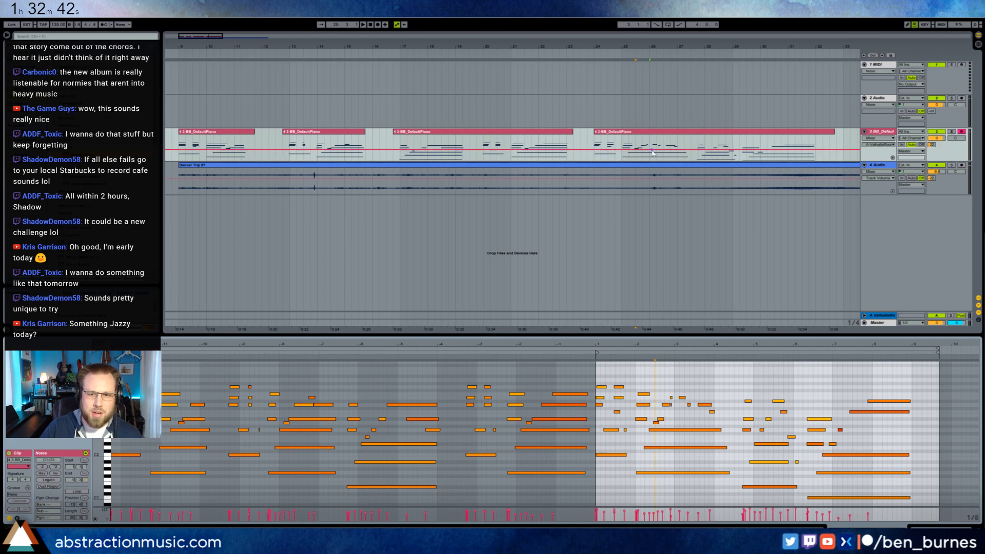
# Lower the two short melody notes around clip bar 3 by a semitone and play the phrase from clip bar 2
pyautogui.click(594, 144)
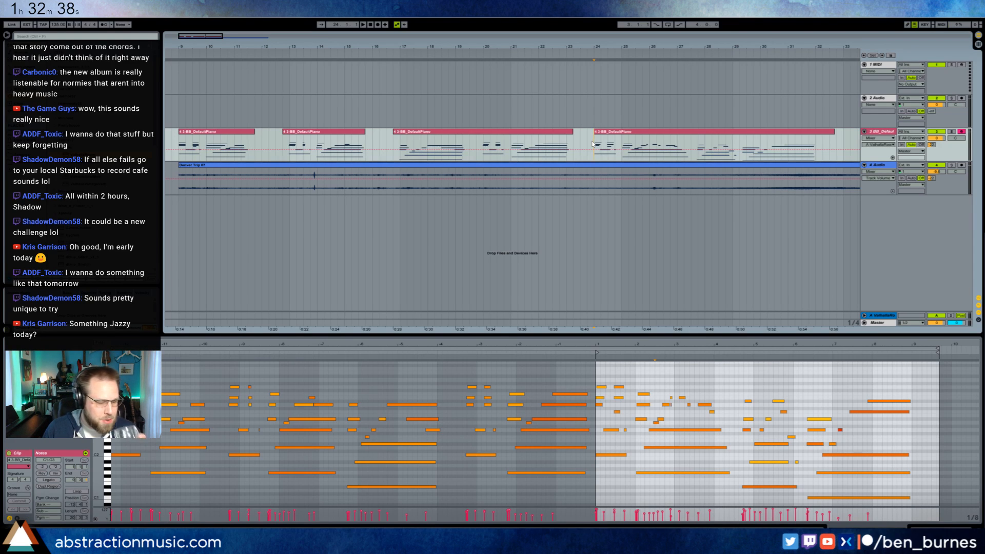
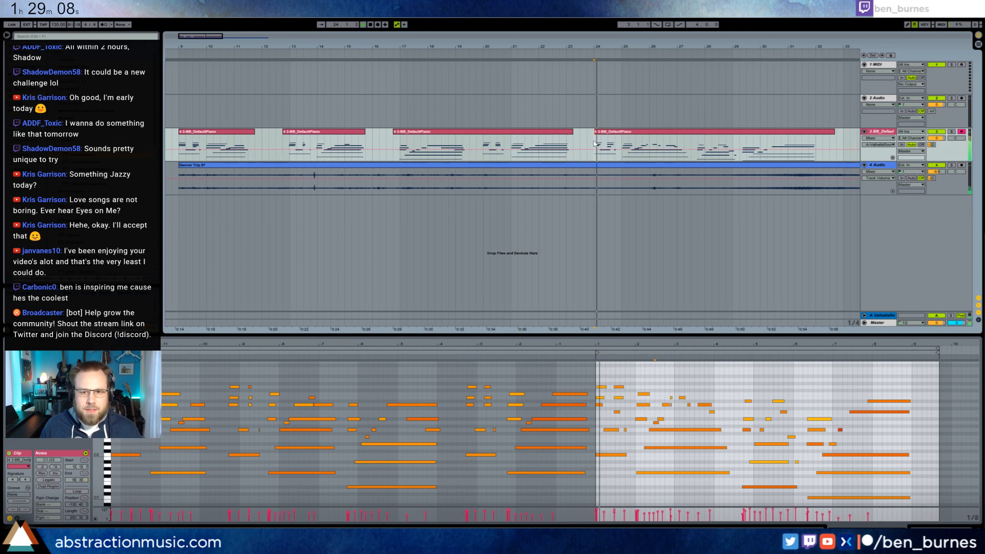
pyautogui.press('space')
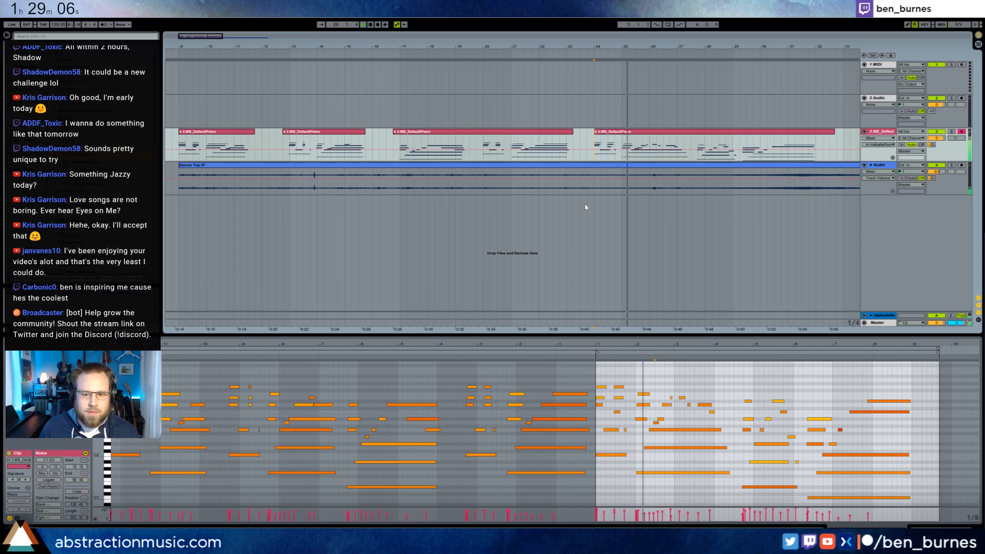
pyautogui.press('space')
pyautogui.click(673, 406)
pyautogui.click(671, 406)
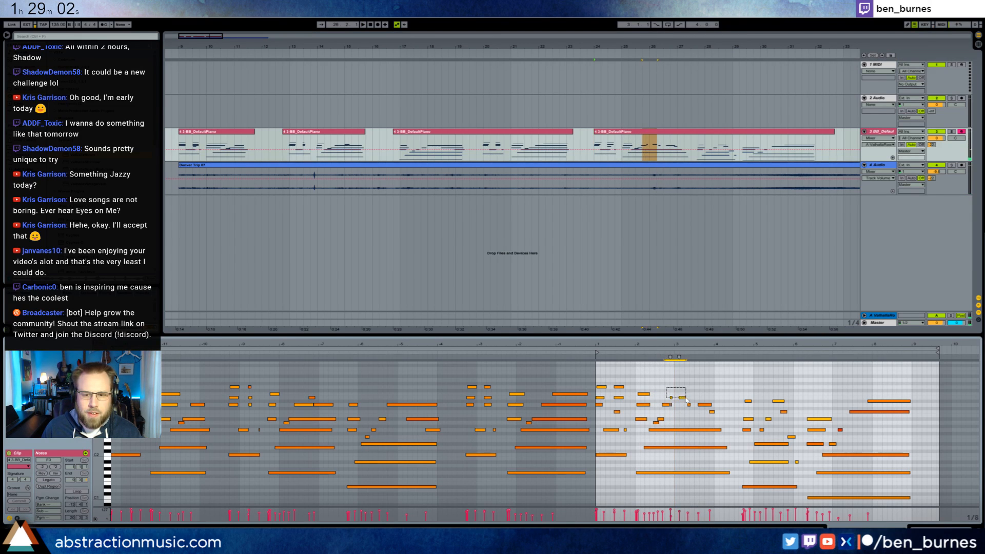
pyautogui.press('Delete')
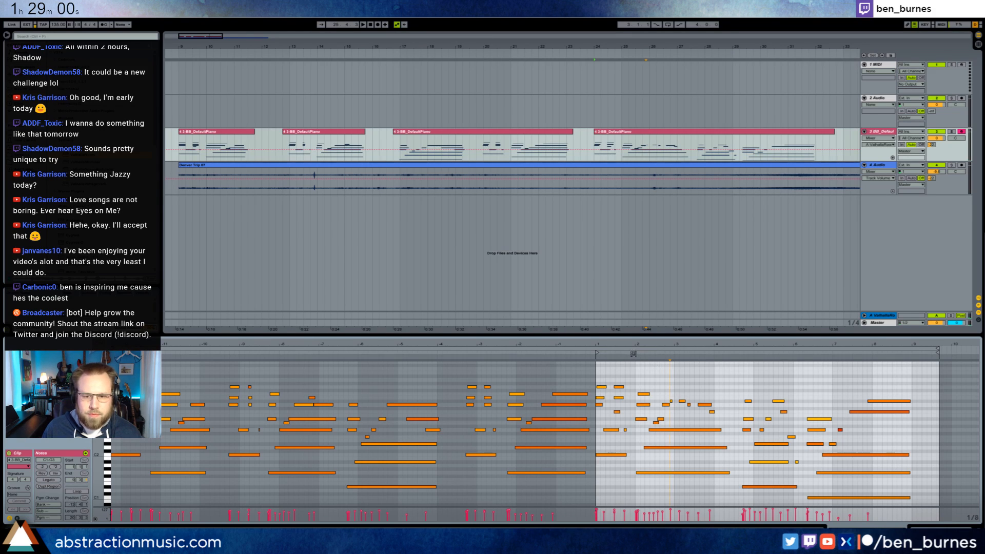
pyautogui.click(635, 355)
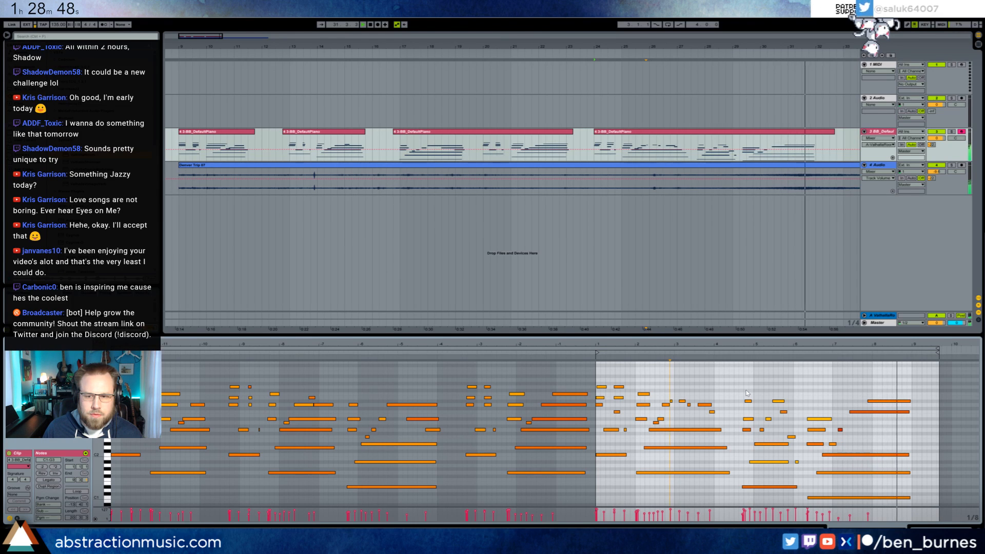
# Move all notes from just before clip bar 5 to the clip's end slightly later to start at clip bar 5
pyautogui.moveTo(745, 384); pyautogui.dragTo(926, 527)
pyautogui.press('Right')
pyautogui.press('Right')
pyautogui.press('Right')
pyautogui.press('Right')
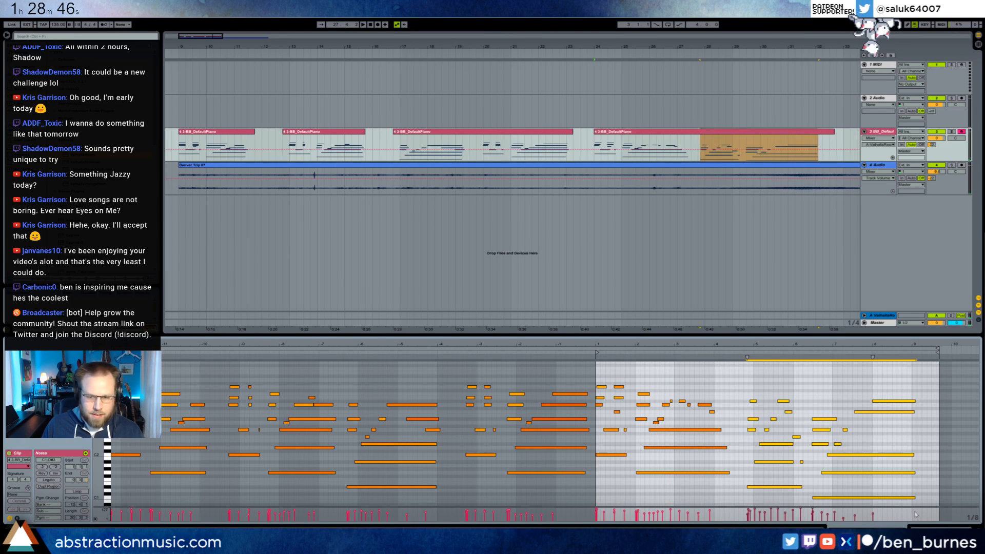
pyautogui.press('Right')
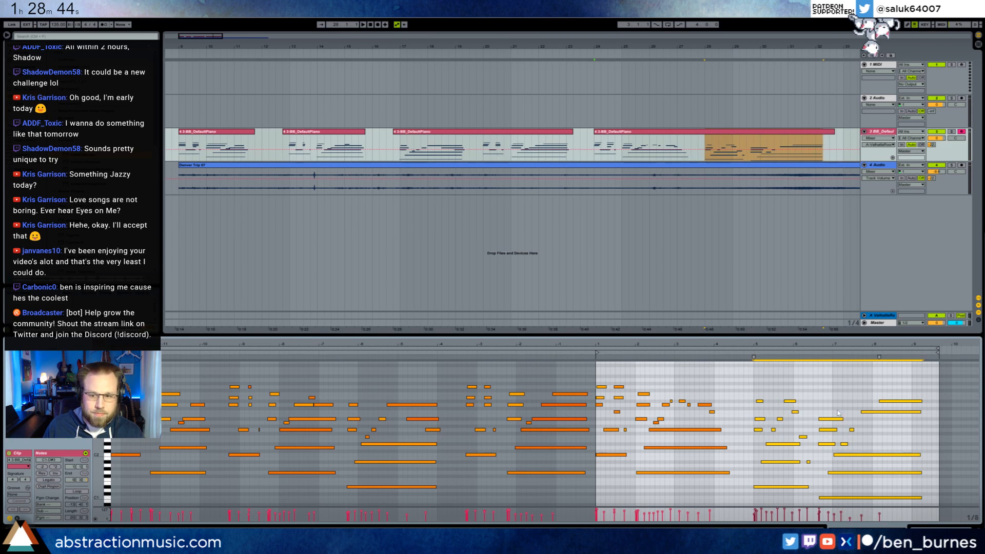
# Move the final phrase of the piano clip later to start at clip bar 7 and play from clip bar 5
pyautogui.moveTo(819, 372); pyautogui.dragTo(931, 506)
pyautogui.press('Right')
pyautogui.press('Right')
pyautogui.press('Right')
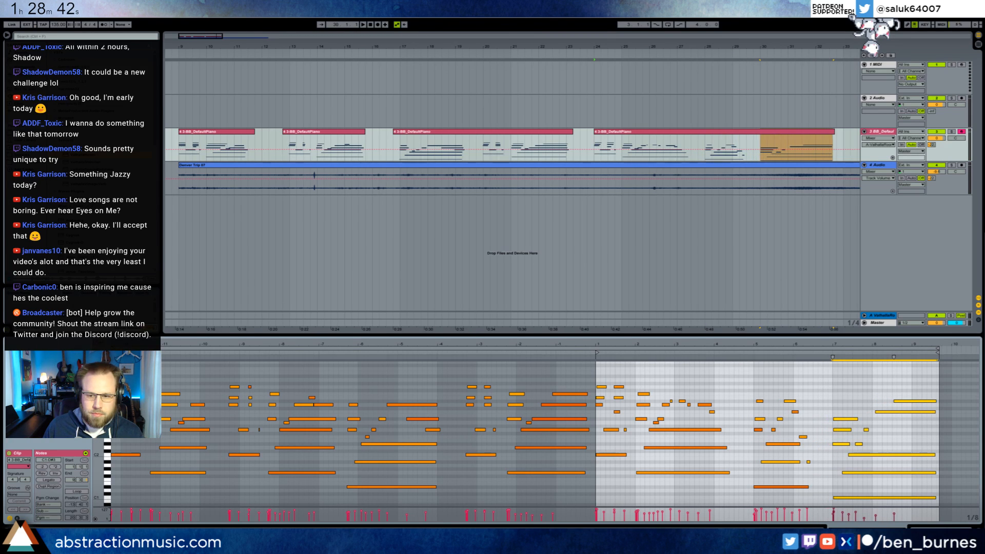
pyautogui.click(751, 359)
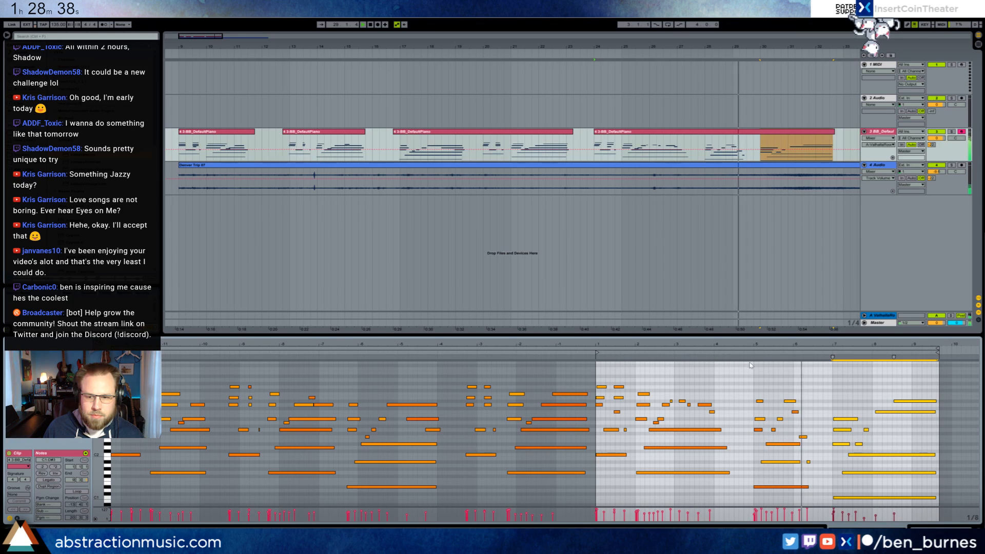
pyautogui.press('space')
# Check the chord and melody notes in clip bar 5 and play the phrase into clip bar 7
pyautogui.click(778, 464)
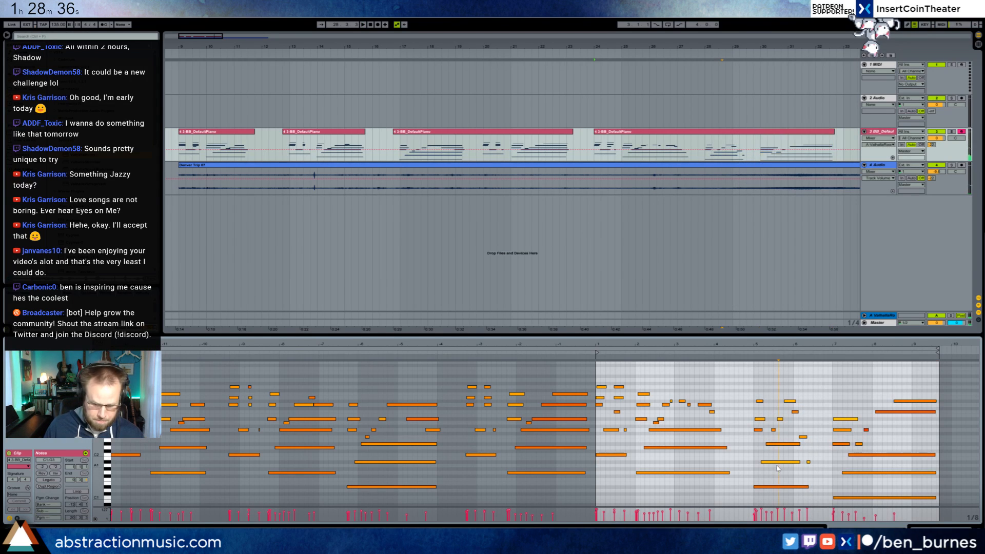
pyautogui.moveTo(779, 464)
pyautogui.mouseDown()
pyautogui.moveTo(783, 477)
pyautogui.moveTo(813, 458)
pyautogui.moveTo(794, 469)
pyautogui.mouseUp()
pyautogui.click(782, 453)
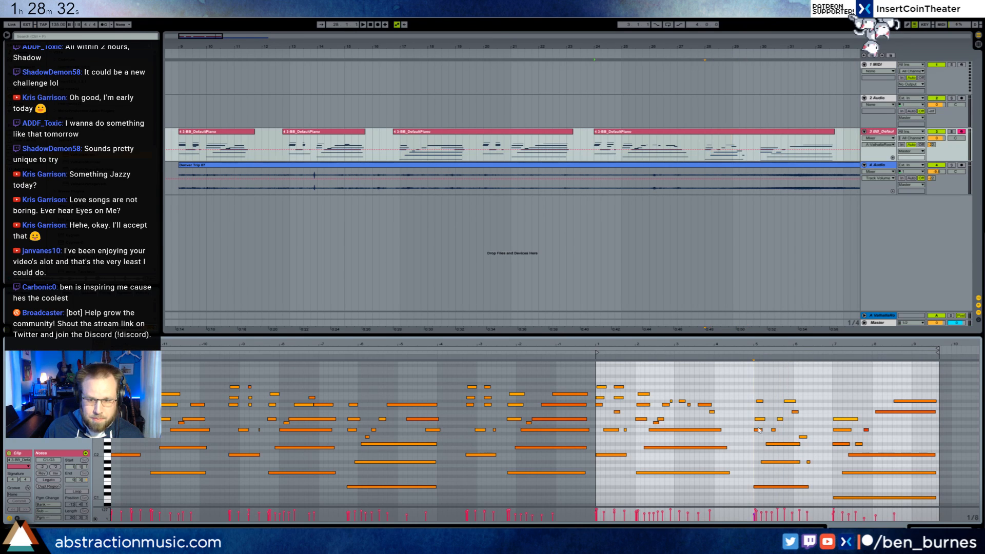
pyautogui.click(758, 420)
pyautogui.click(791, 401)
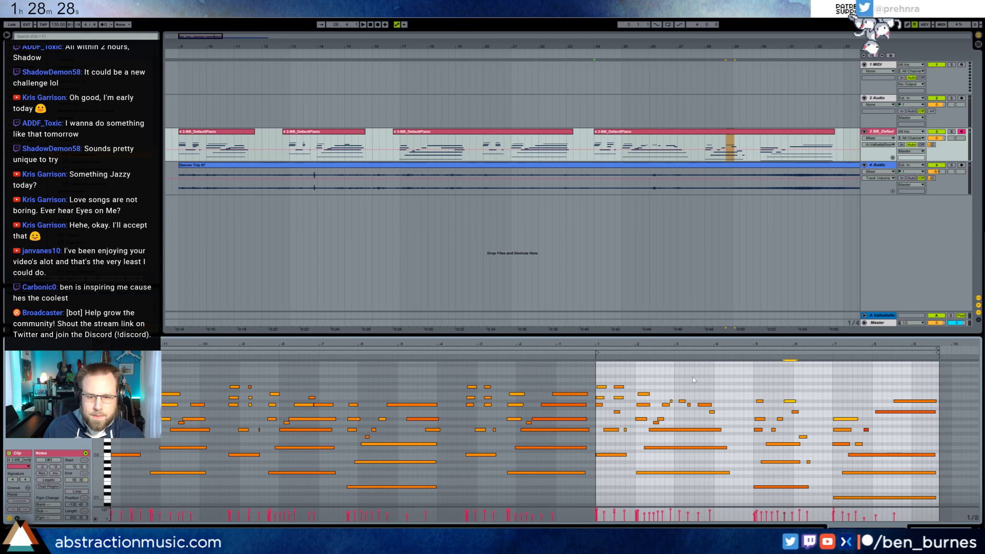
pyautogui.press('space')
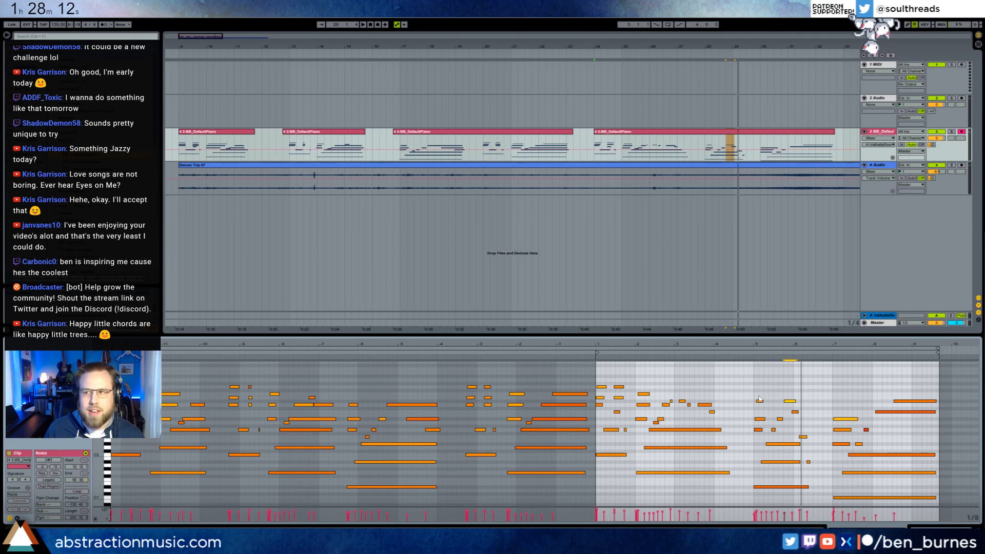
pyautogui.click(750, 354)
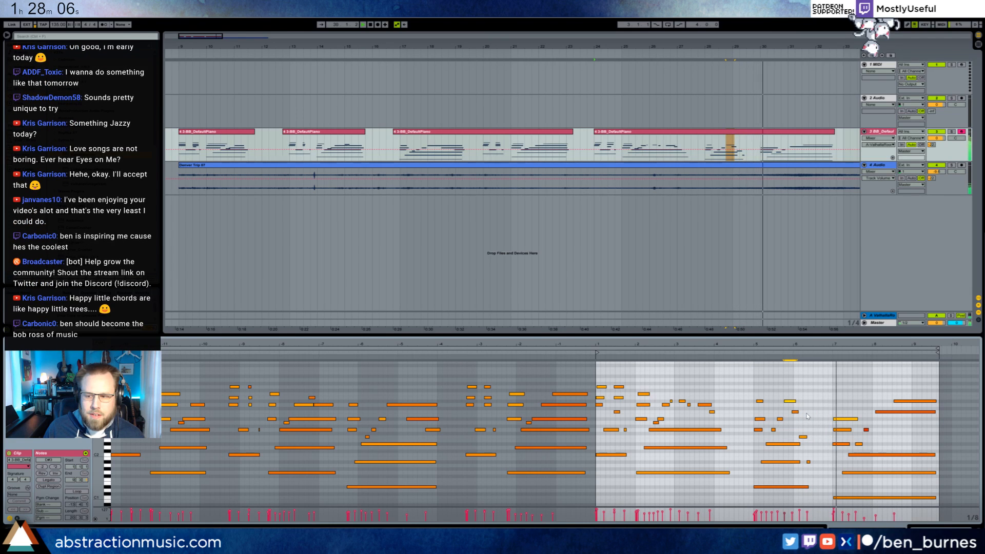
pyautogui.press('space')
# Try lengthening the short low note in clip bar 6 and raising the velocity of the upper note at clip bar 7
pyautogui.click(811, 461)
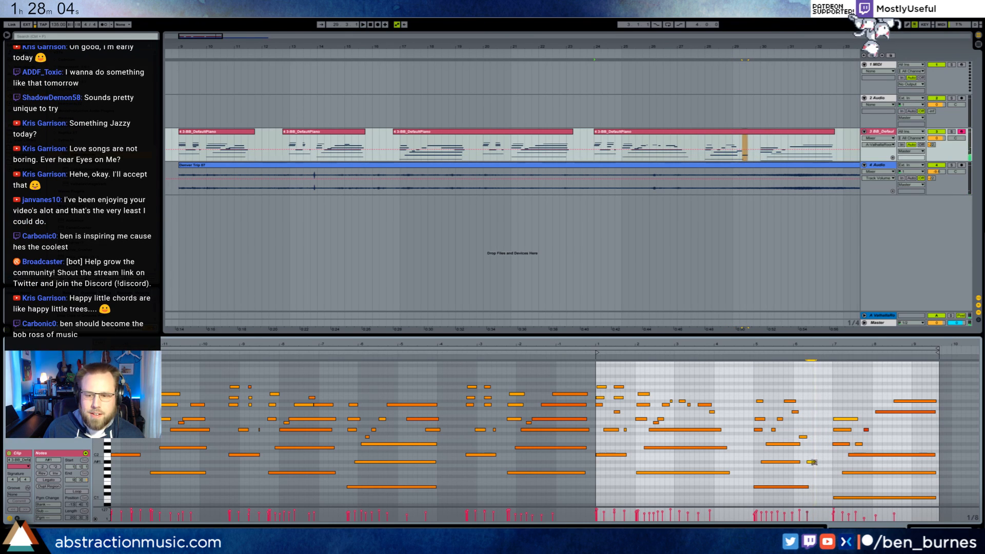
pyautogui.click(849, 405)
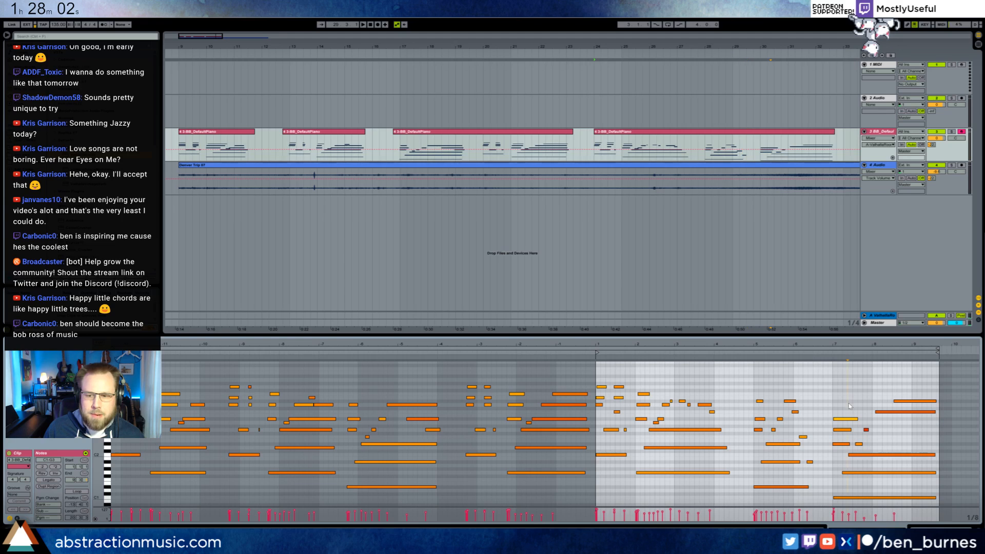
pyautogui.click(846, 419)
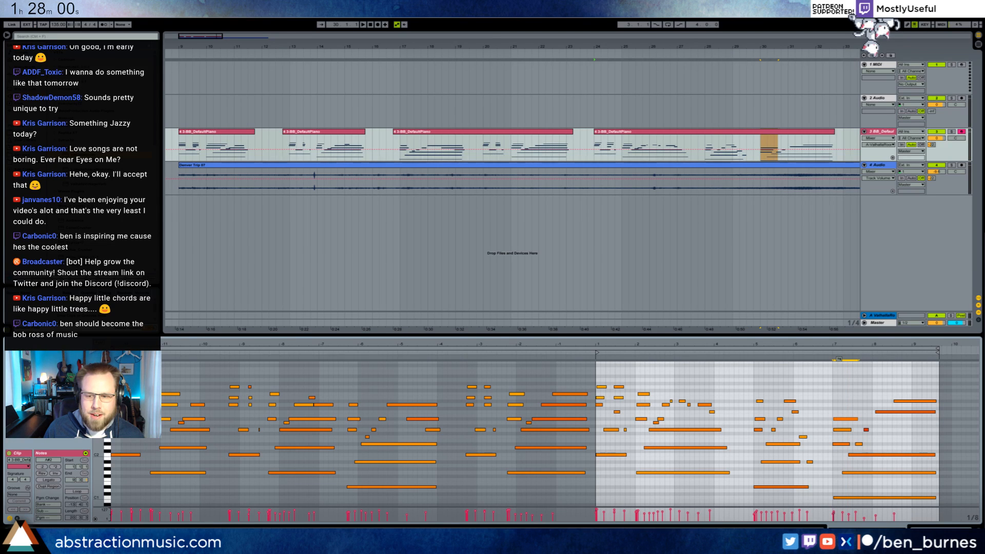
pyautogui.click(844, 404)
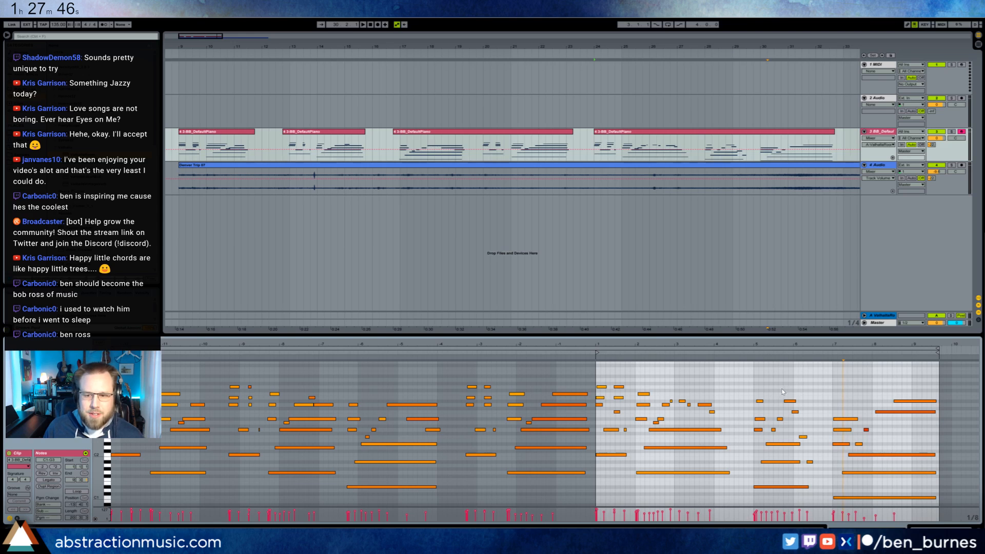
# Try nudging the two sustained chord notes and the upper melody notes in clip bar 5 slightly earlier
pyautogui.moveTo(784, 394)
pyautogui.mouseDown()
pyautogui.moveTo(806, 426)
pyautogui.moveTo(789, 408)
pyautogui.mouseUp()
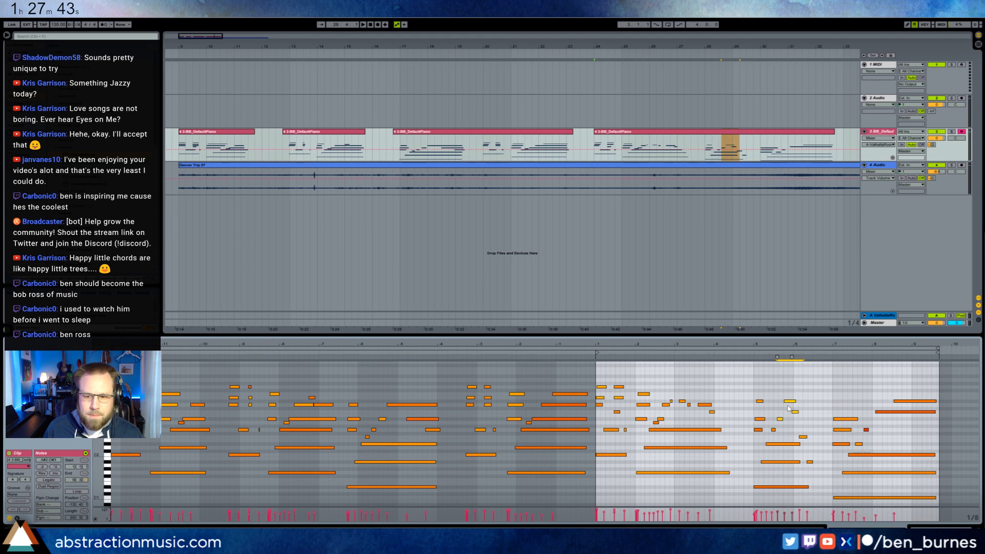
pyautogui.click(776, 461)
pyautogui.moveTo(777, 444); pyautogui.dragTo(774, 445)
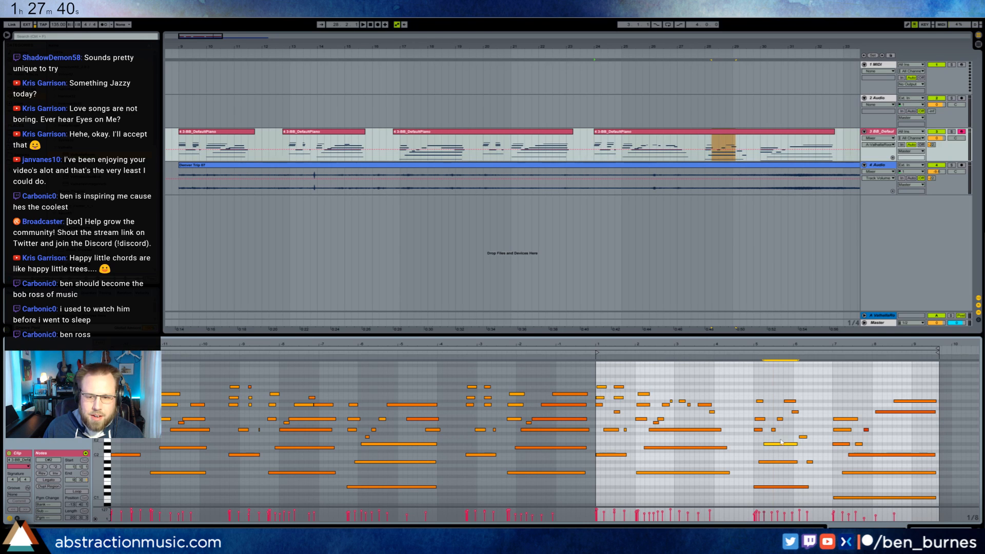
pyautogui.moveTo(768, 392); pyautogui.dragTo(797, 432)
pyautogui.press('Left')
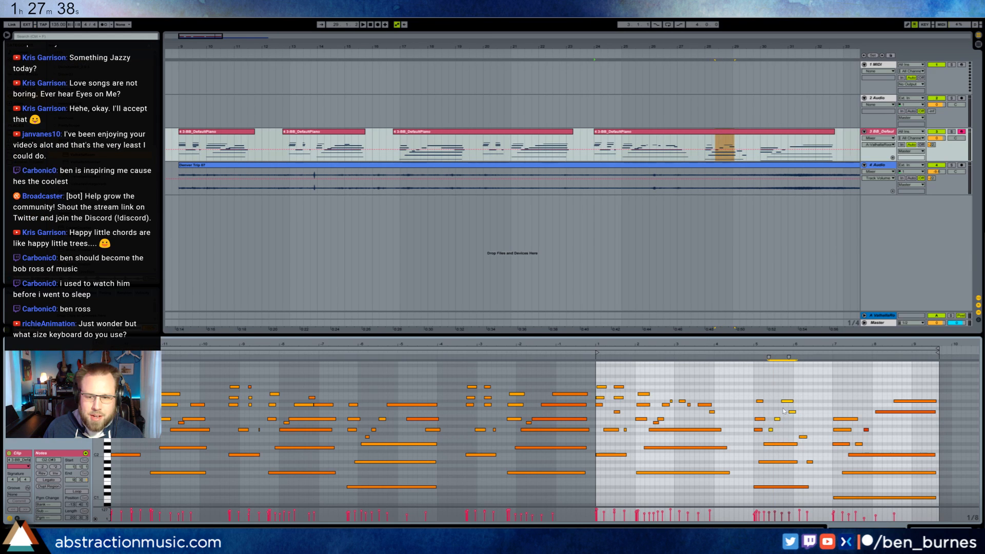
pyautogui.moveTo(772, 391); pyautogui.dragTo(797, 415)
pyautogui.press('Right')
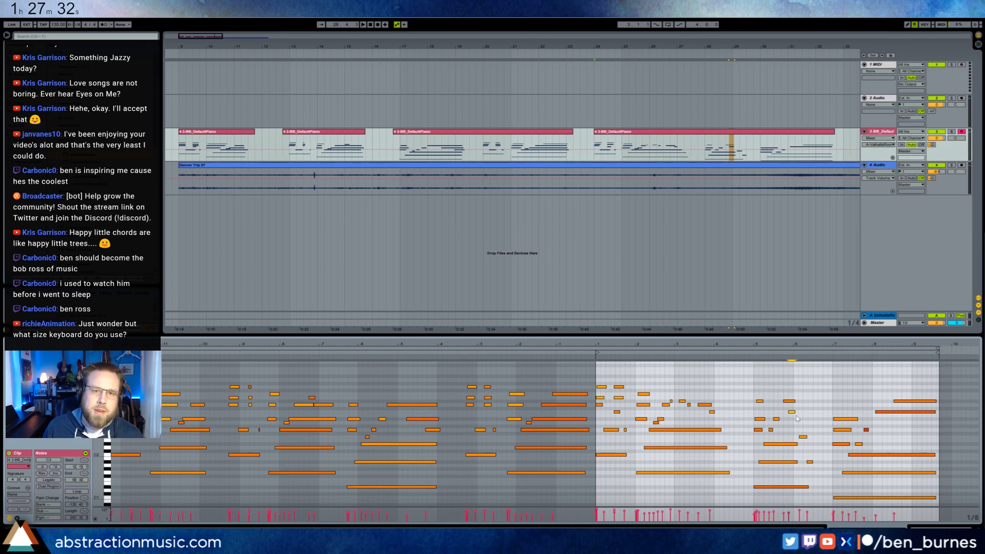
# Play the edited phrase from clip bar 5, undo the latest timing, length and velocity edits, and replay it
pyautogui.click(746, 354)
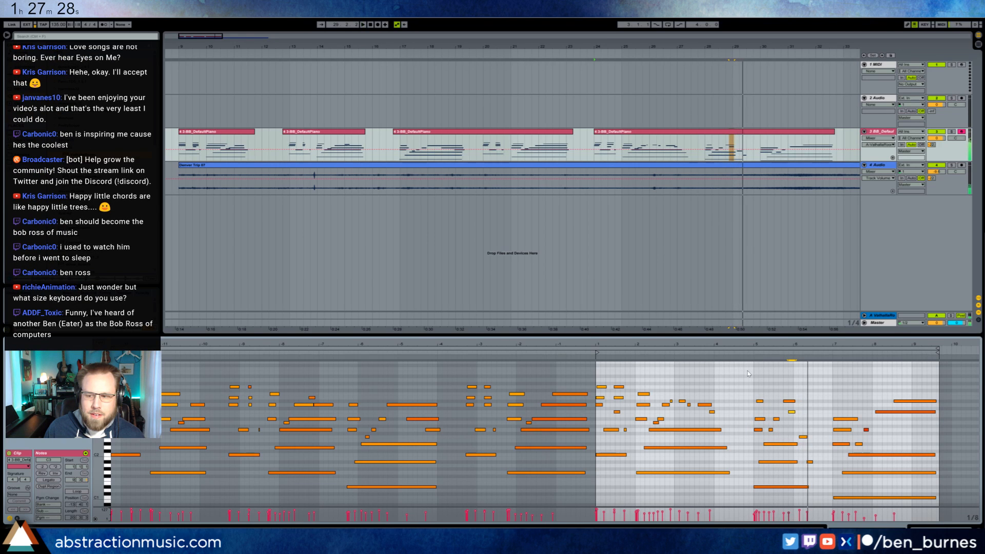
pyautogui.press('space')
pyautogui.hotkey('ctrl', 'z')
pyautogui.hotkey('ctrl', 'z')
pyautogui.hotkey('ctrl', 'z')
pyautogui.hotkey('ctrl', 'z')
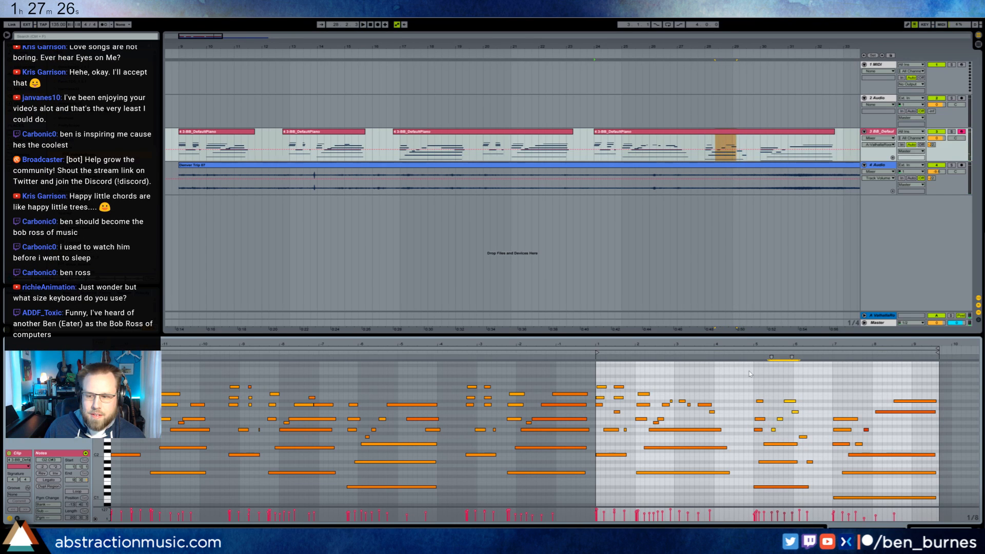
pyautogui.hotkey('ctrl', 'z')
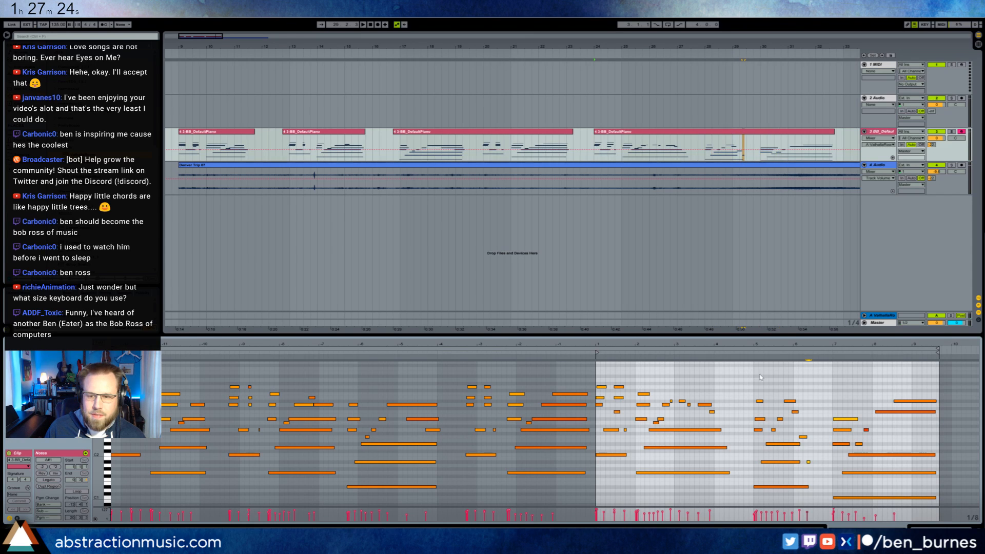
pyautogui.press('space')
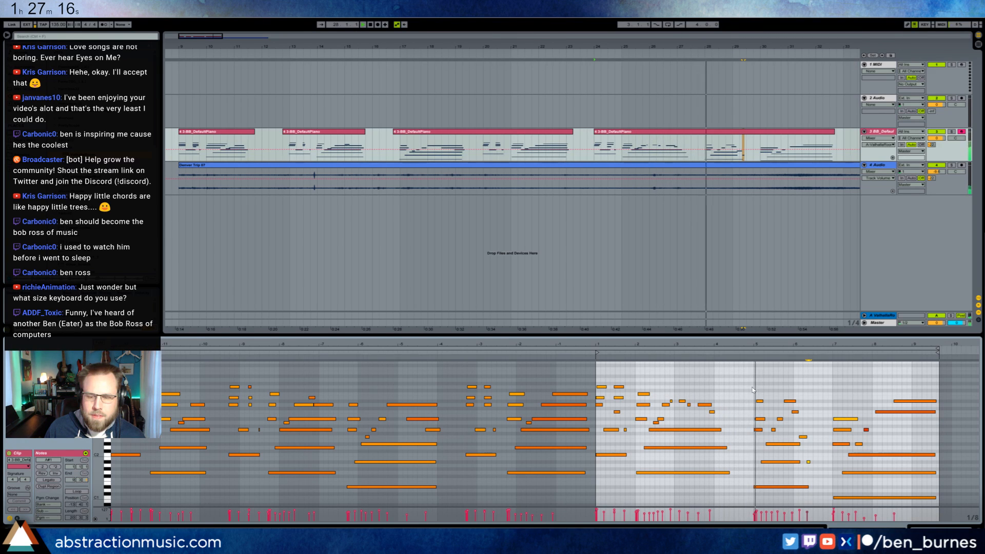
pyautogui.press('space')
pyautogui.click(17, 519)
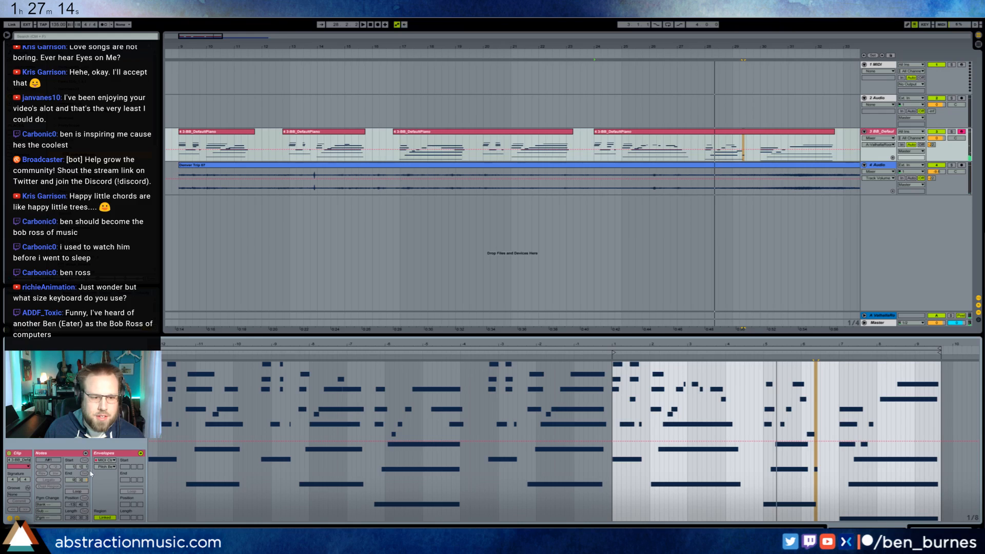
pyautogui.click(112, 460)
pyautogui.click(109, 485)
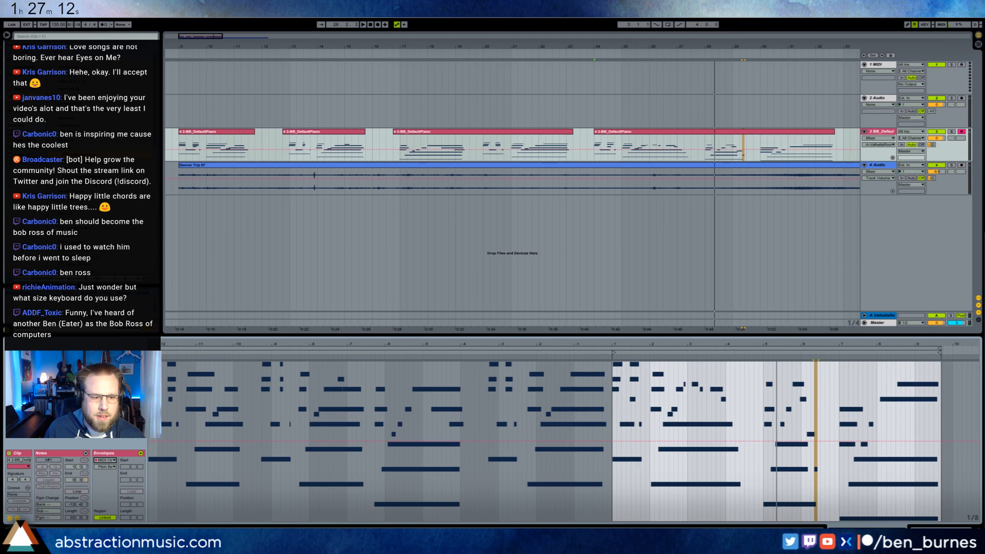
pyautogui.click(17, 518)
# Open the piano clip's 64 - Hold pedal envelope, move the pedal release before clip bar 5 to just after its downbeat, and play from clip bar 2
pyautogui.moveTo(945, 504); pyautogui.dragTo(759, 380)
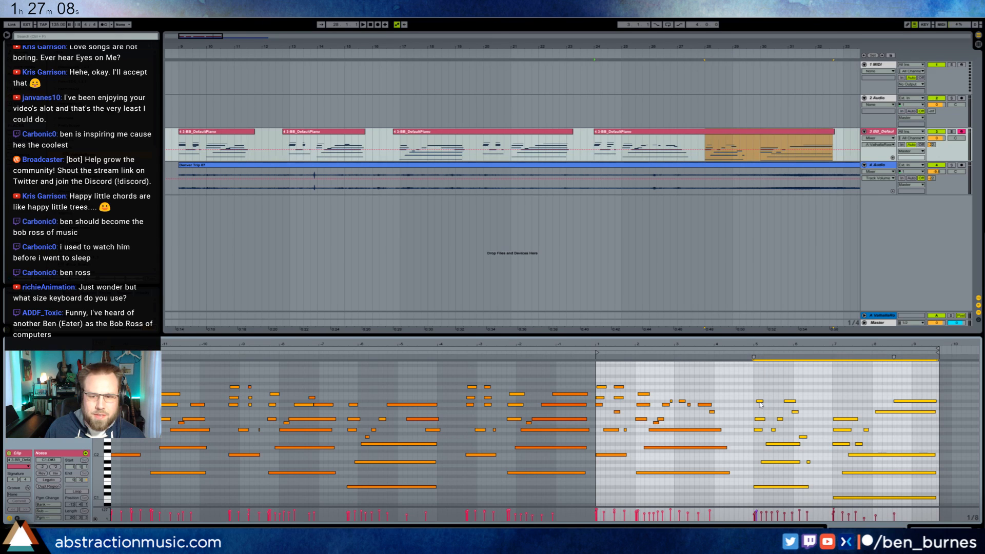
pyautogui.click(17, 518)
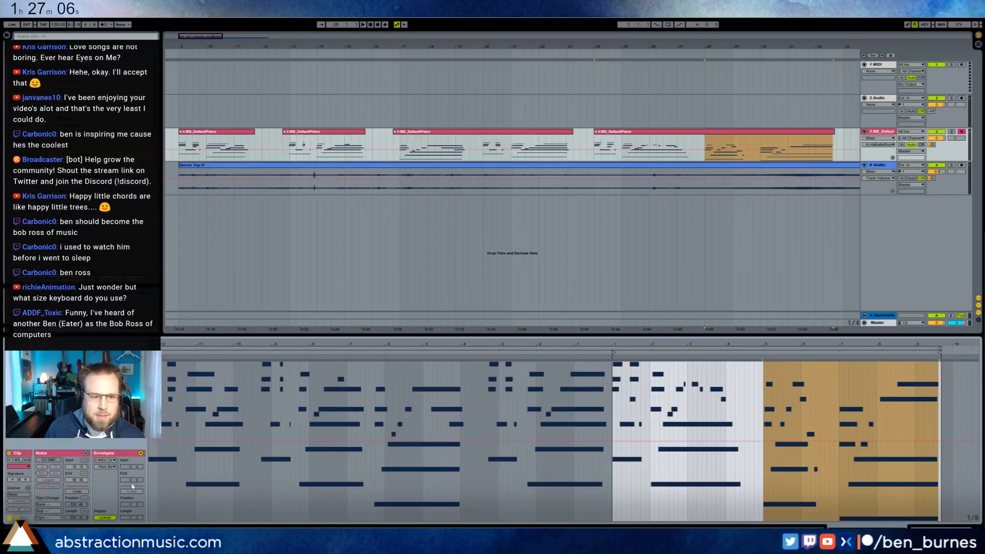
pyautogui.click(106, 467)
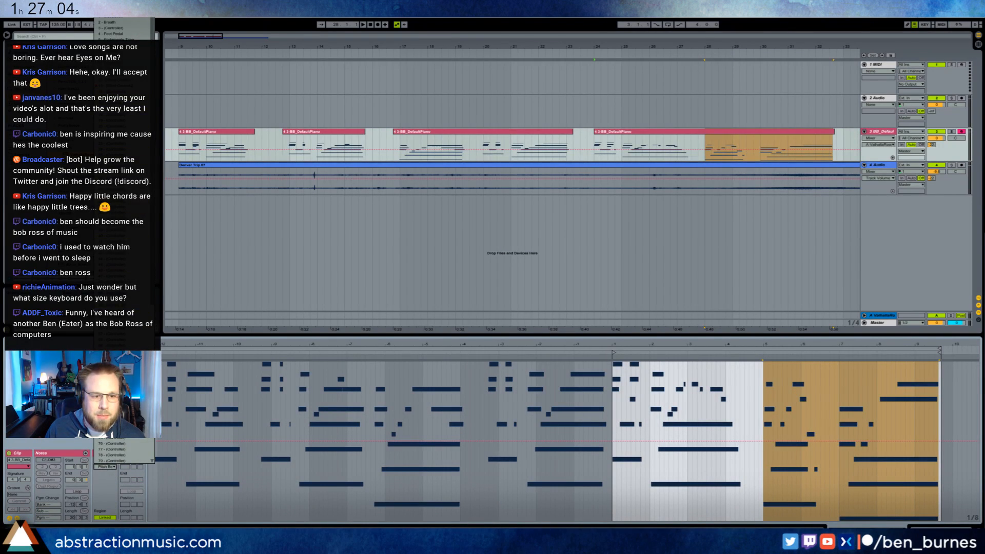
pyautogui.click(115, 375)
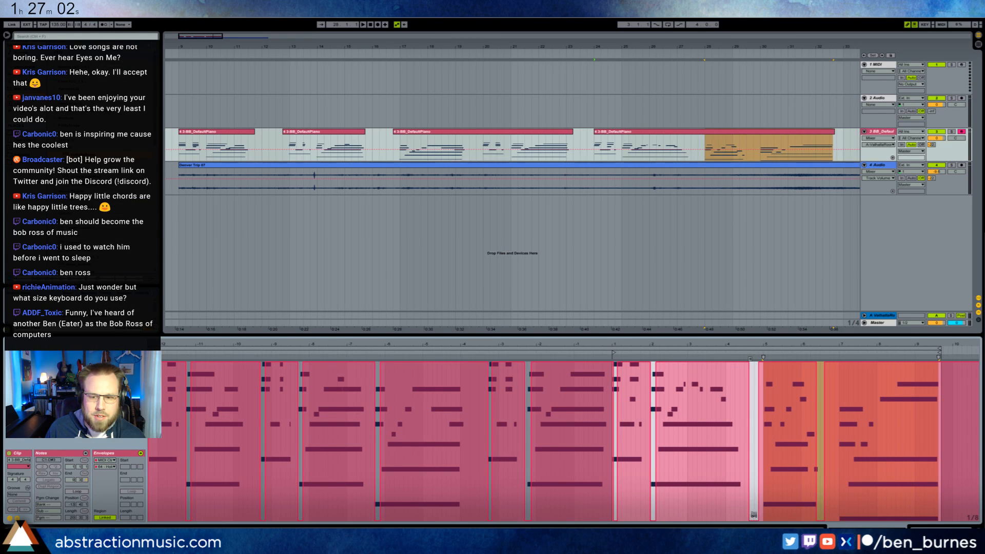
pyautogui.moveTo(754, 515); pyautogui.dragTo(771, 518)
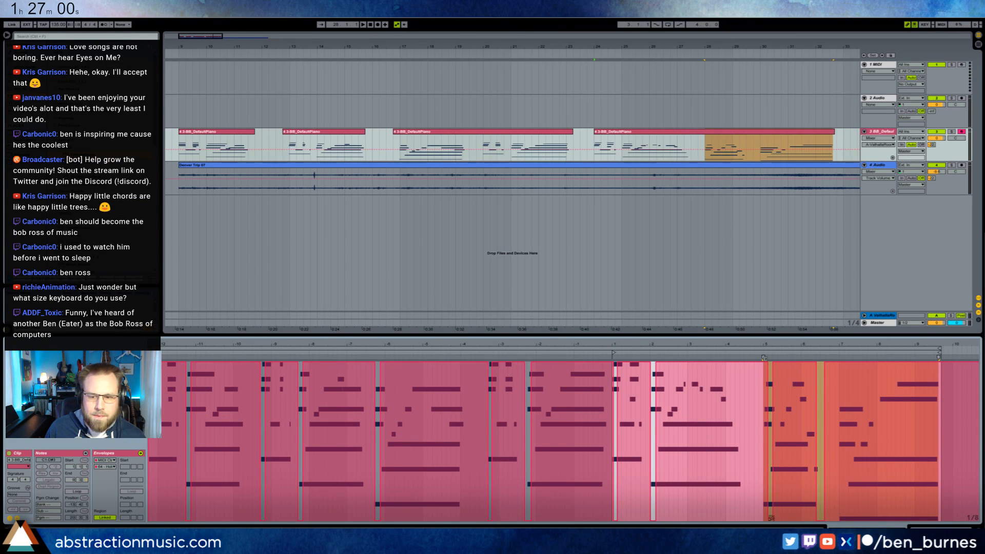
pyautogui.press('space')
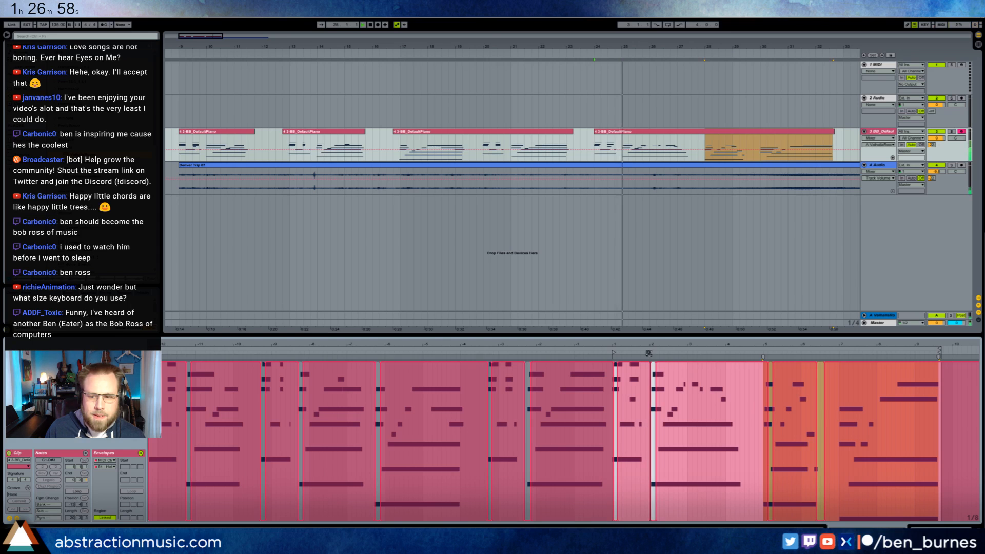
pyautogui.click(140, 454)
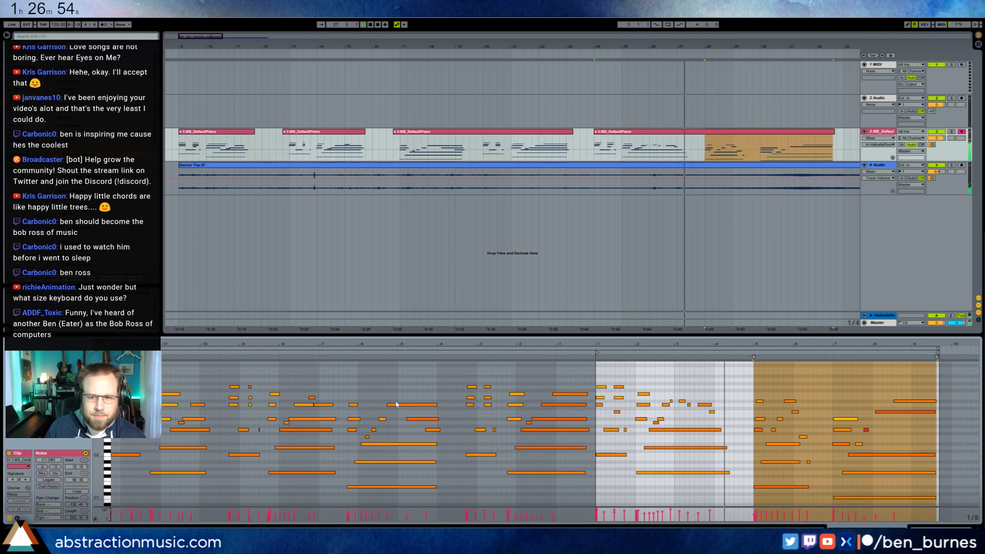
# Raise the last two short notes in clip bar 6 by a whole tone
pyautogui.click(686, 373)
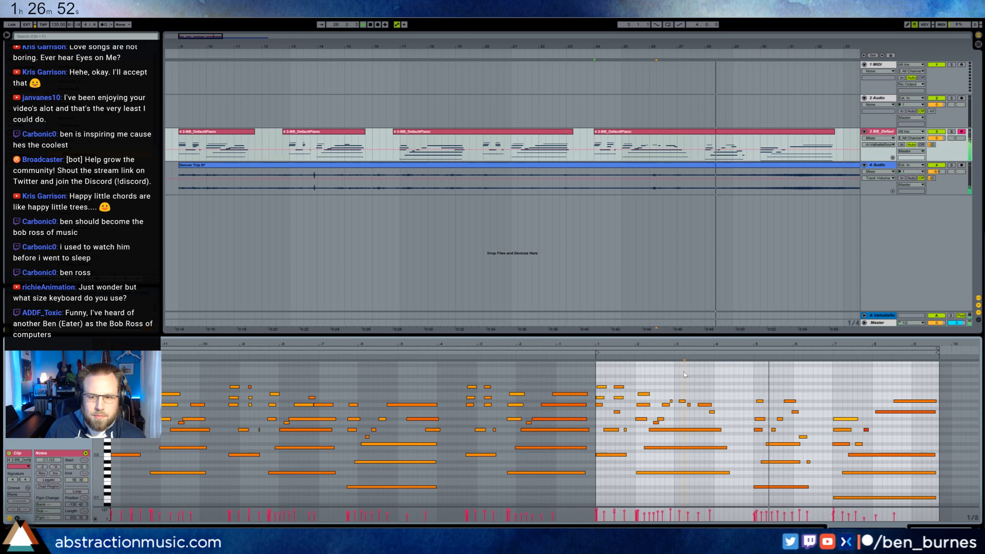
pyautogui.click(795, 412)
pyautogui.moveTo(803, 420); pyautogui.dragTo(810, 462)
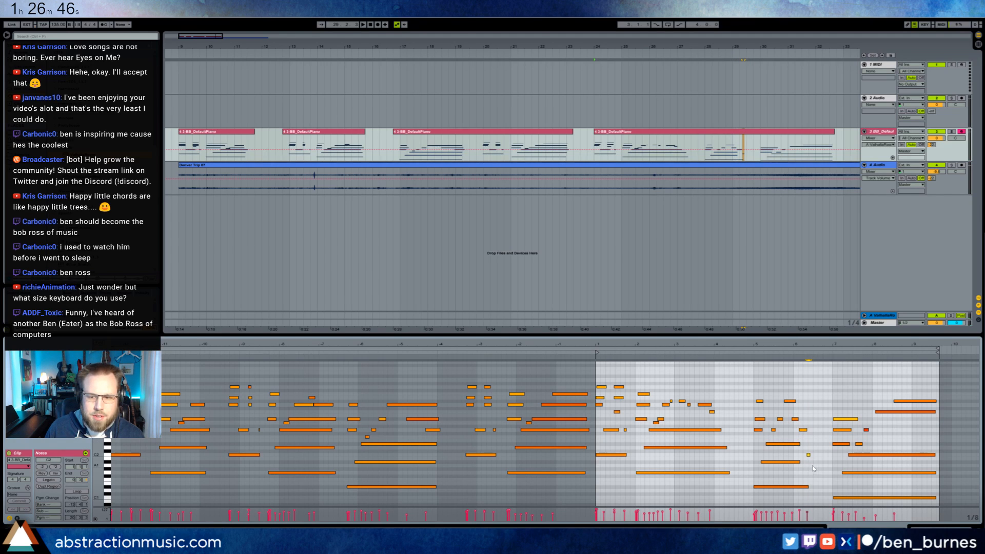
# Redraw the 64 - Hold envelope with short pedal releases on the downbeats of clip bars 5 and 7, removing the one late in bar 6
pyautogui.click(18, 518)
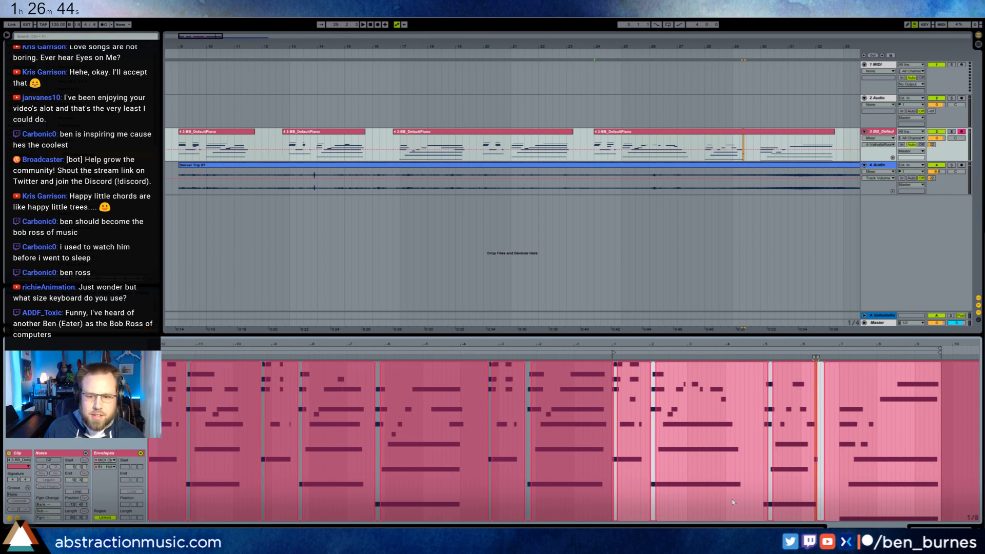
pyautogui.click(765, 519)
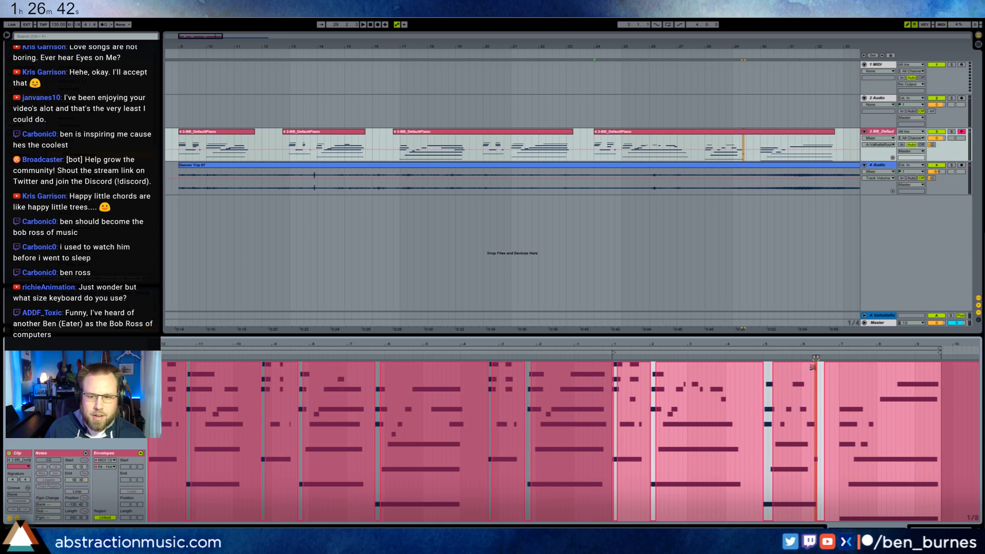
pyautogui.click(771, 360)
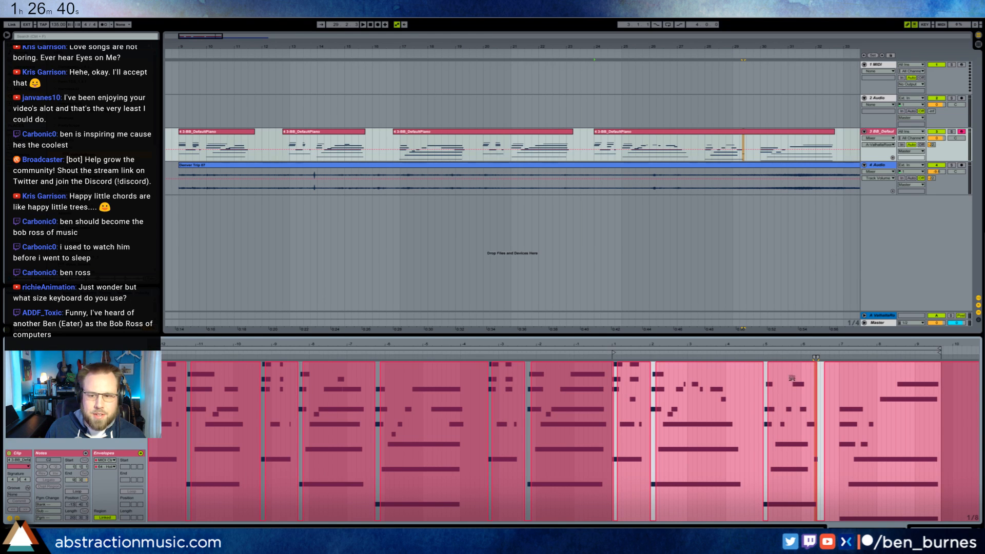
pyautogui.click(821, 360)
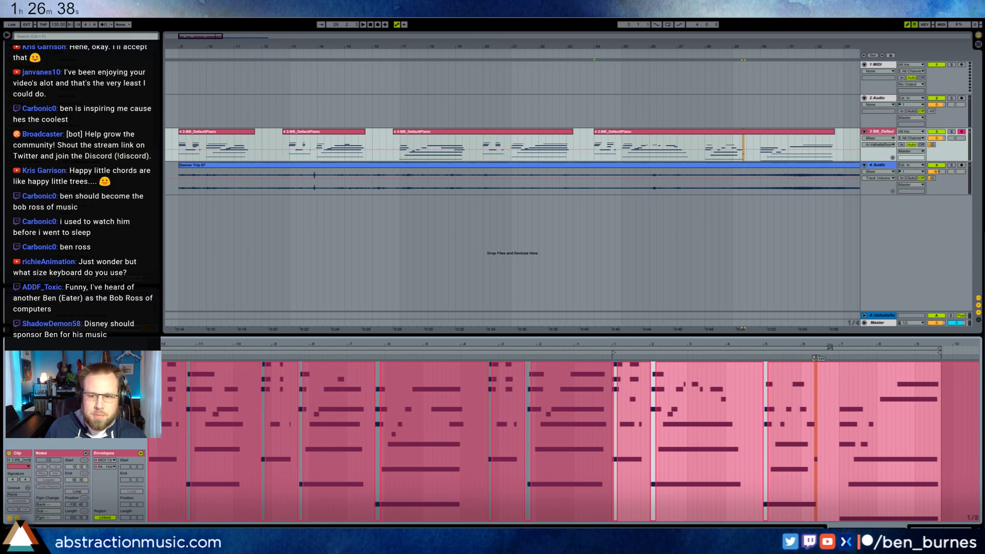
pyautogui.click(843, 518)
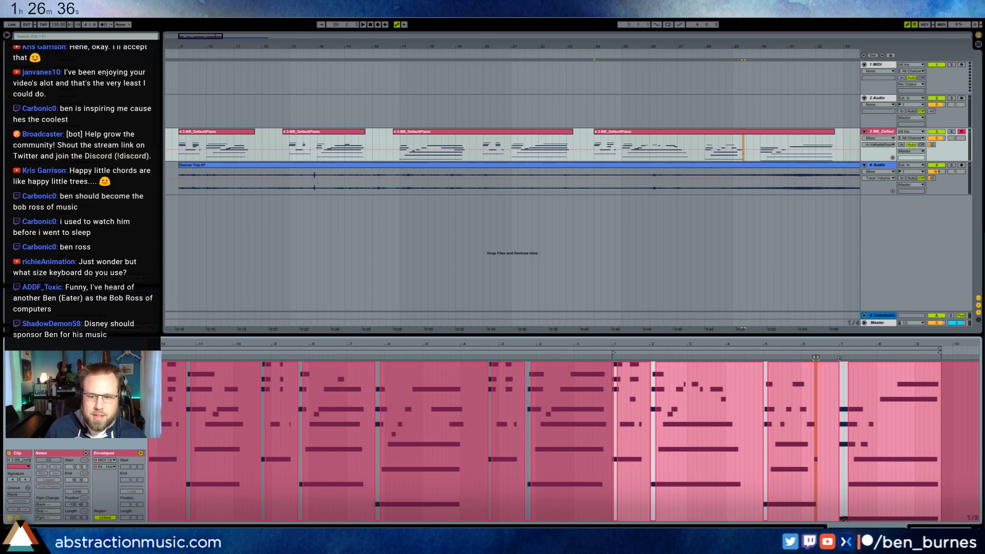
pyautogui.click(847, 359)
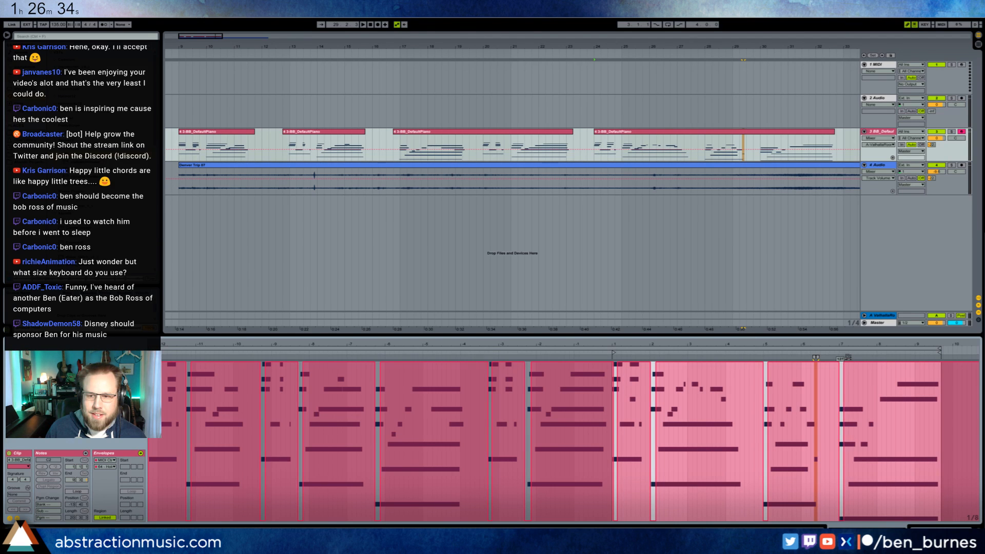
pyautogui.click(17, 518)
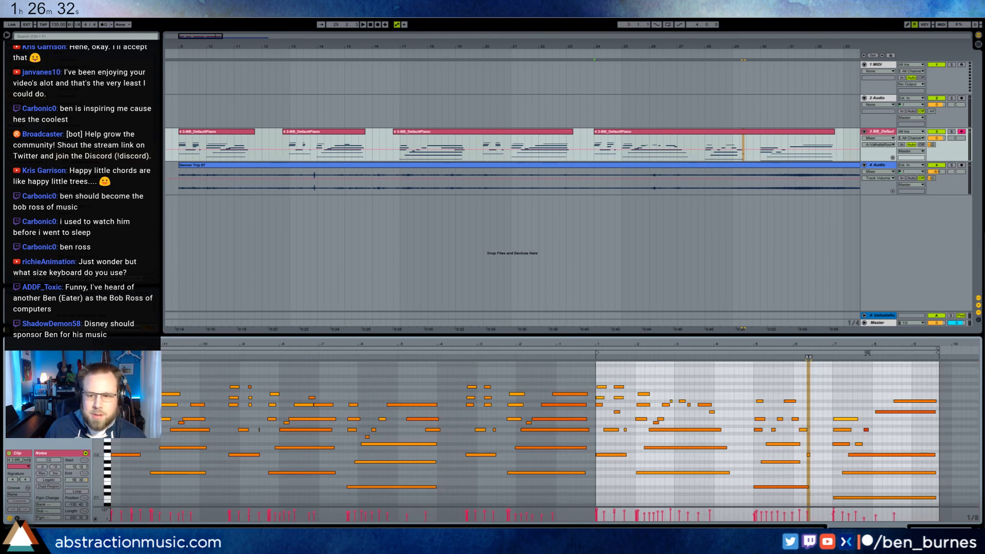
# Play the phrase from clip bar 5, raise the last short note in clip bar 6 to D2, and replay it
pyautogui.click(750, 353)
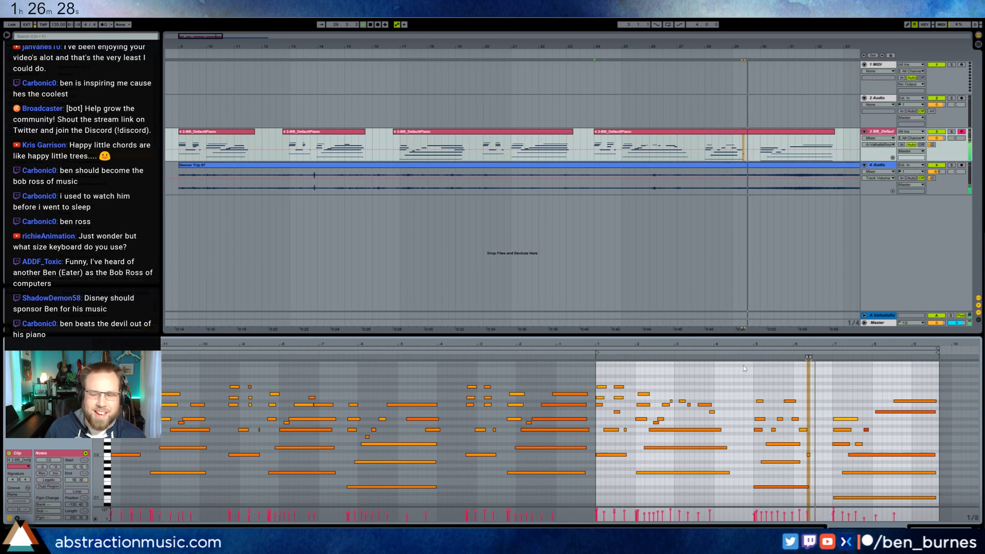
pyautogui.press('space')
pyautogui.moveTo(806, 448); pyautogui.dragTo(815, 460)
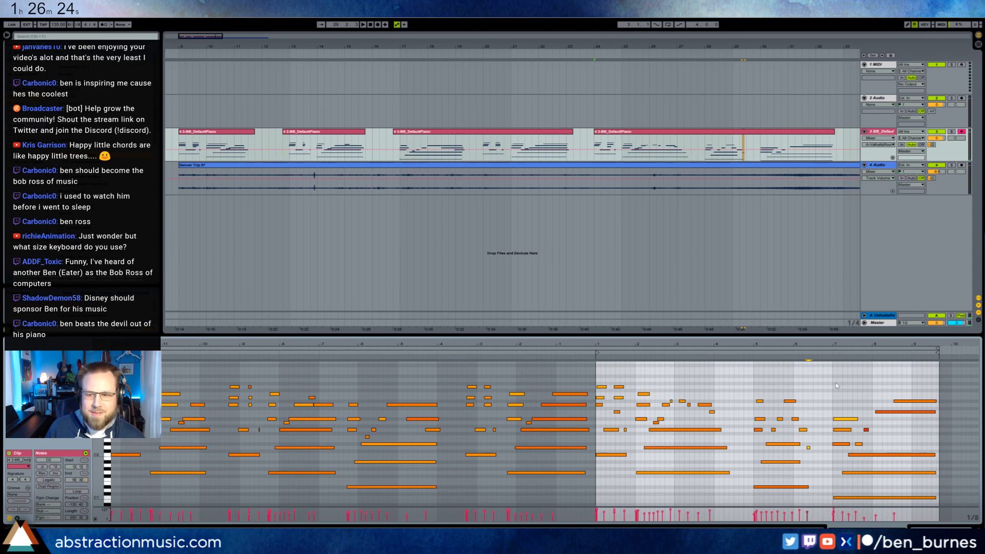
pyautogui.click(750, 353)
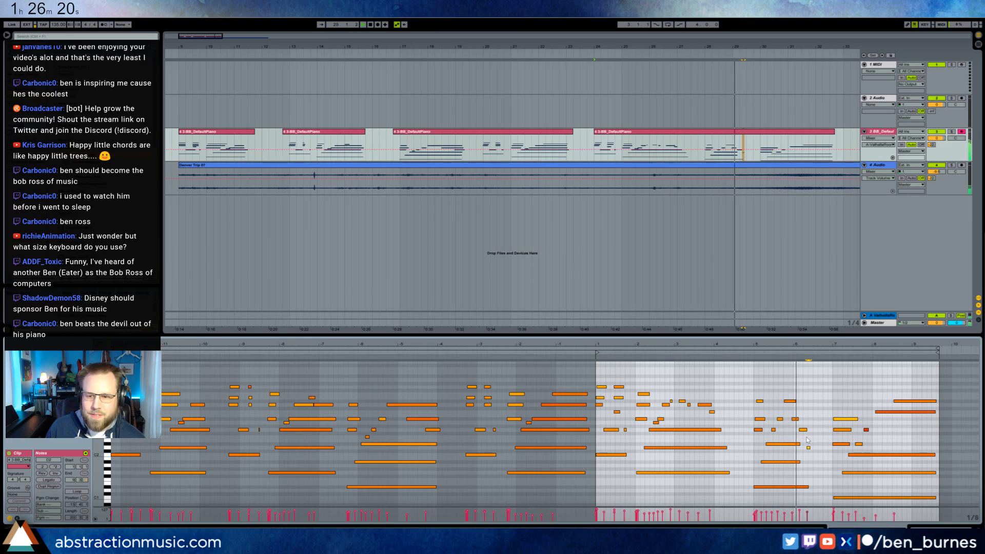
# Shift the last two short notes in clip bar 6 slightly later and play the phrase from clip bar 5
pyautogui.moveTo(795, 415)
pyautogui.mouseDown()
pyautogui.moveTo(814, 452)
pyautogui.moveTo(814, 432)
pyautogui.mouseUp()
pyautogui.press('Right')
pyautogui.press('Right')
pyautogui.press('Right')
pyautogui.press('Right')
pyautogui.press('Right')
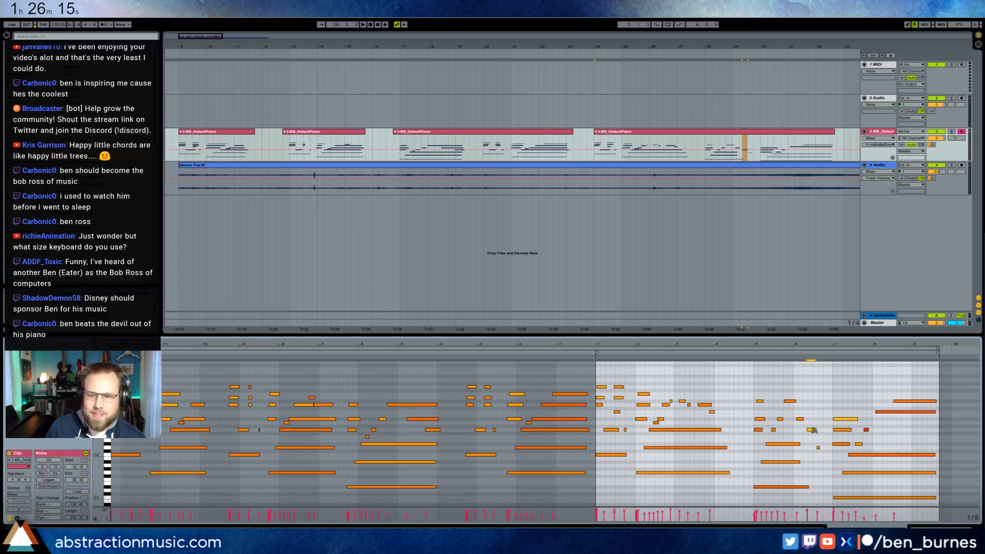
pyautogui.click(752, 355)
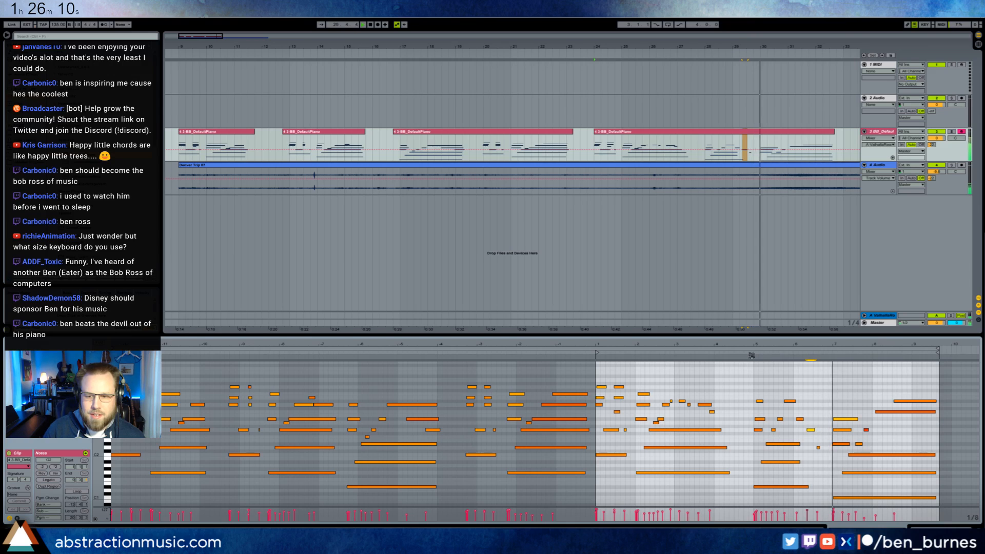
# Lower the velocity of the last short note in clip bar 7 and of the two long upper notes around clip bar 8
pyautogui.click(884, 443)
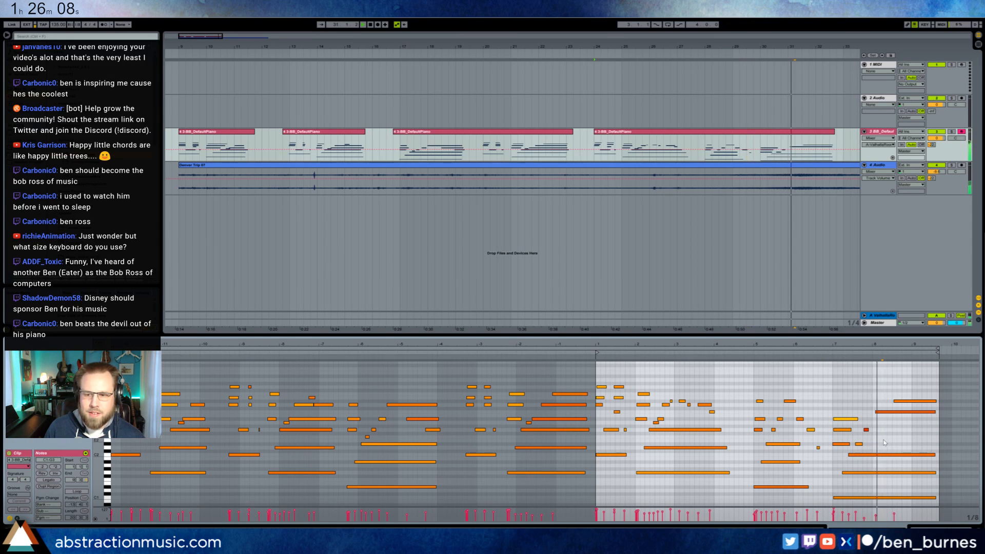
pyautogui.moveTo(866, 430); pyautogui.dragTo(866, 405)
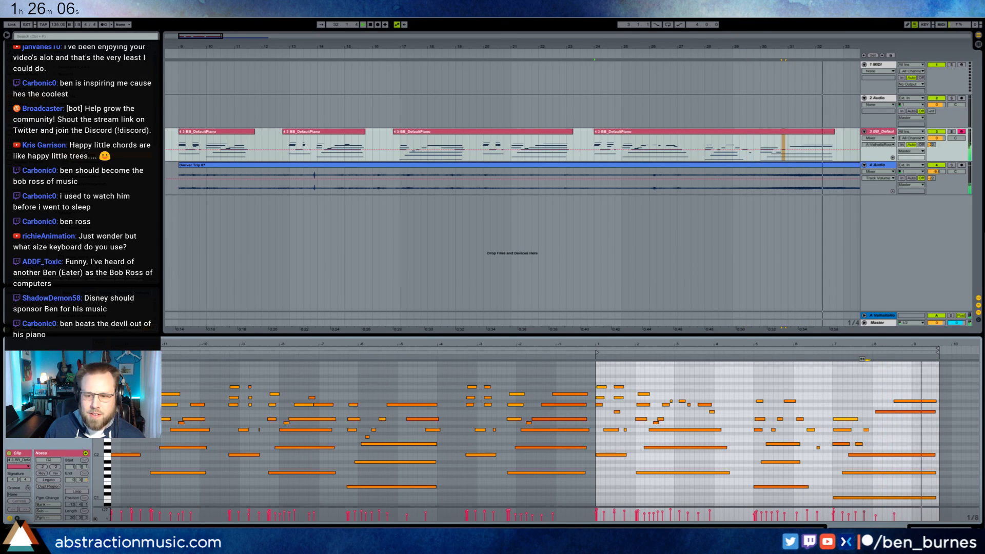
pyautogui.press('space')
pyautogui.click(912, 402)
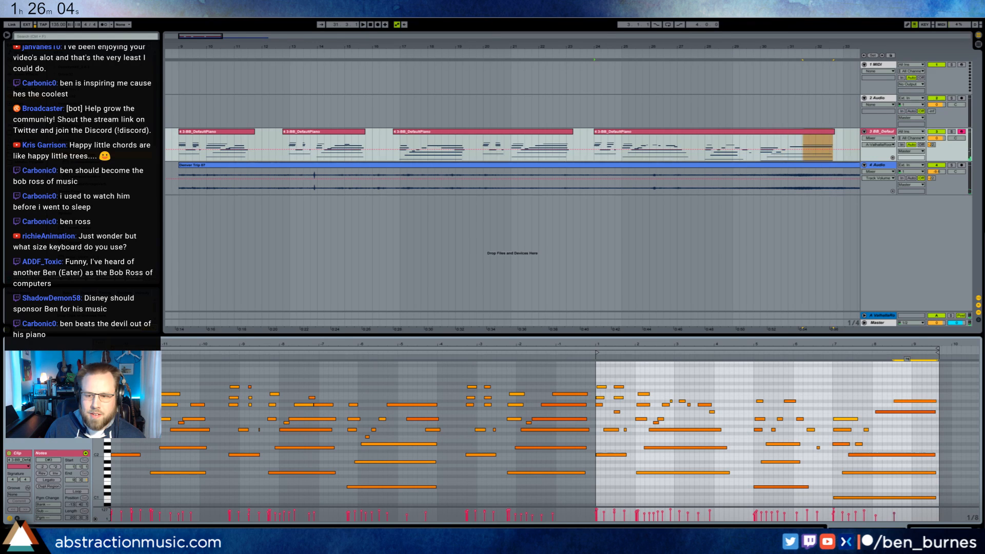
pyautogui.keyDown('shift'); pyautogui.click(910, 412); pyautogui.keyUp('shift')
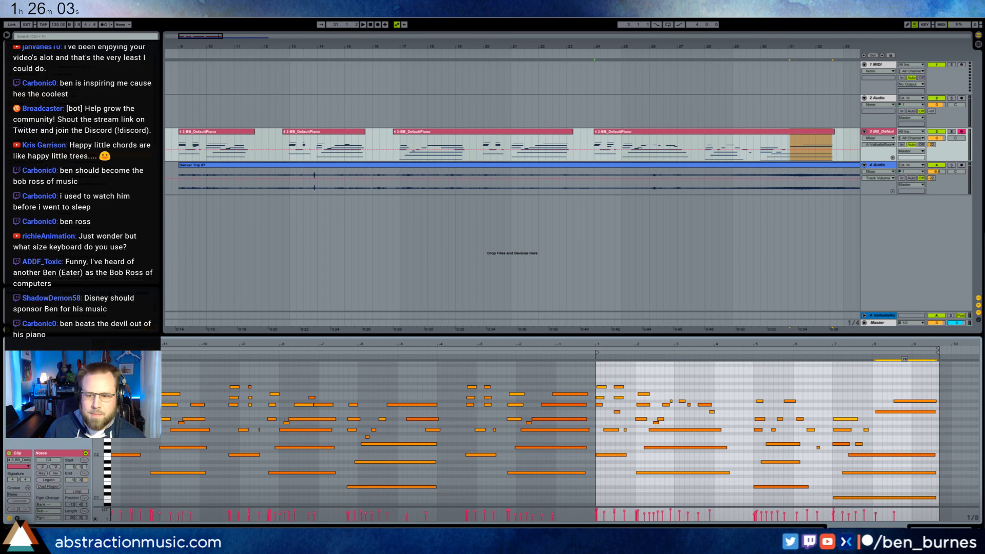
# Rebalance the velocities of the two middle chord notes at the start of clip bar 7, raising the upper one
pyautogui.click(838, 444)
pyautogui.keyDown('shift'); pyautogui.click(848, 420); pyautogui.keyUp('shift')
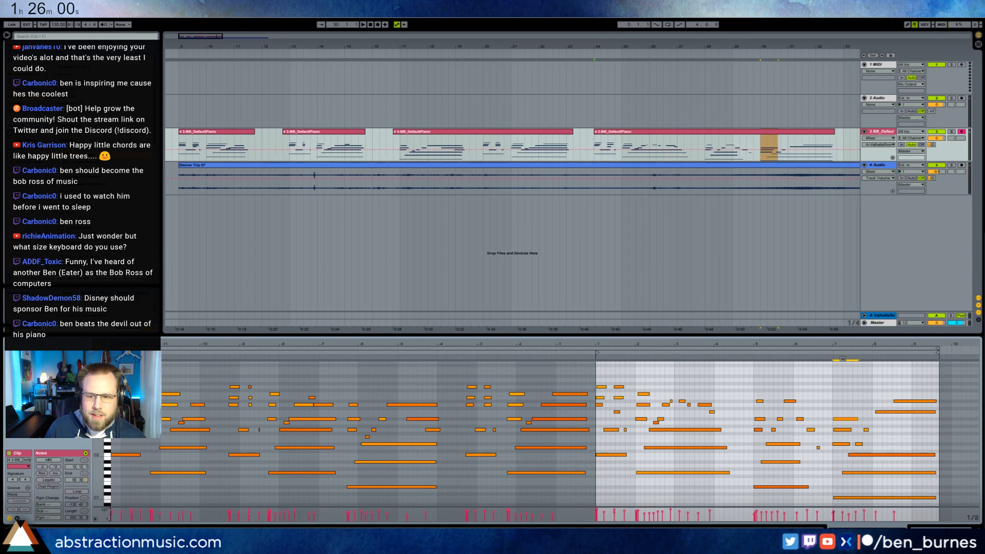
pyautogui.click(876, 438)
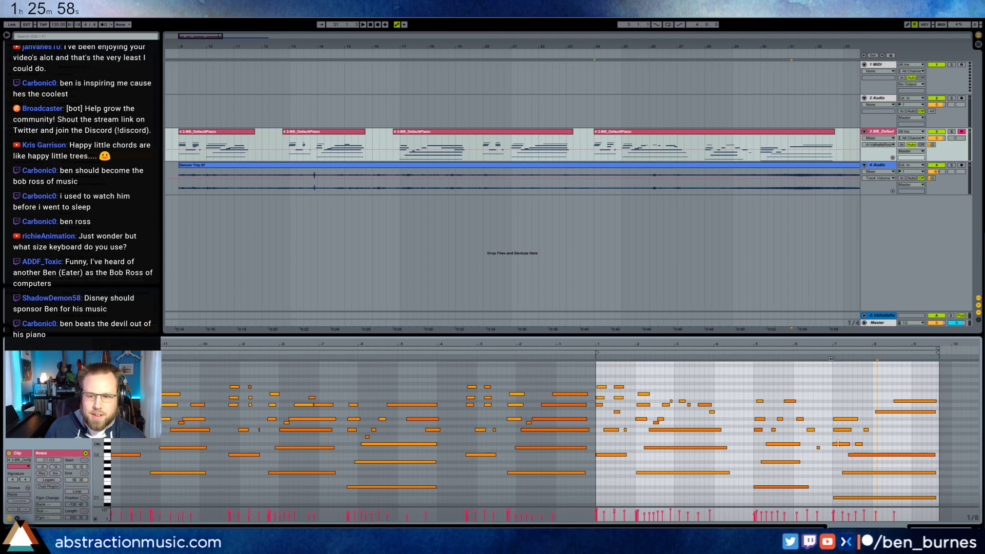
pyautogui.click(839, 445)
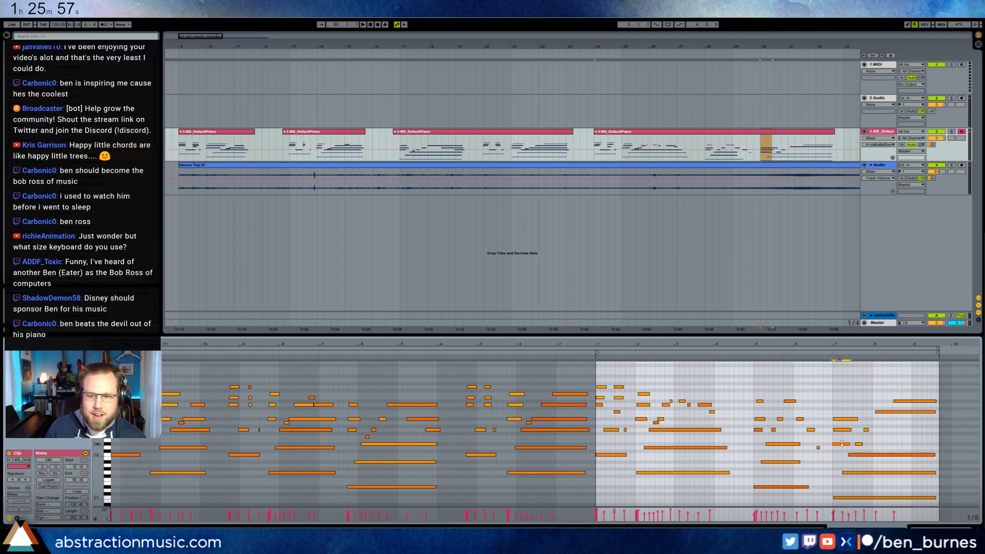
# Add a short low D1 note leading into clip bar 7 and play the phrase from clip bar 6
pyautogui.doubleClick(824, 492)
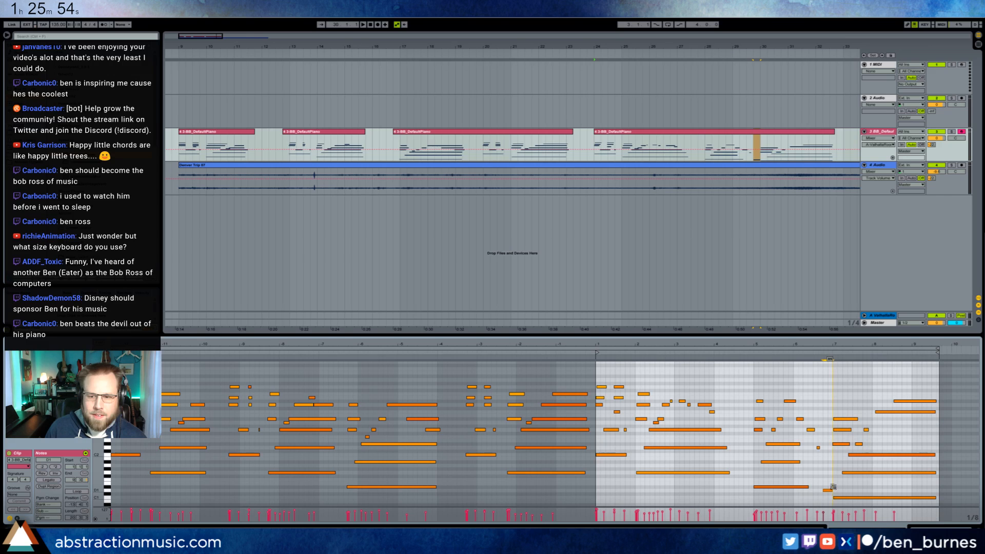
pyautogui.click(804, 354)
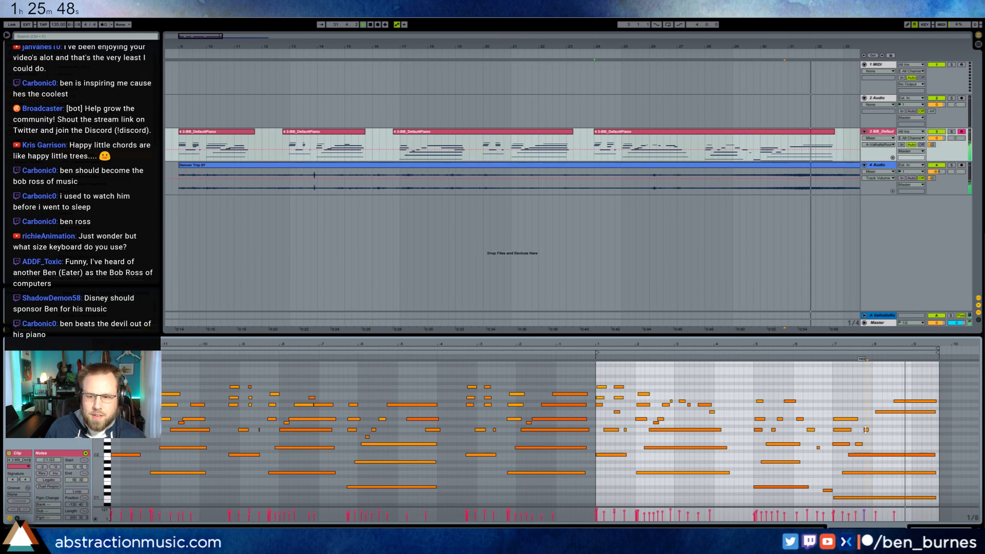
pyautogui.press('space')
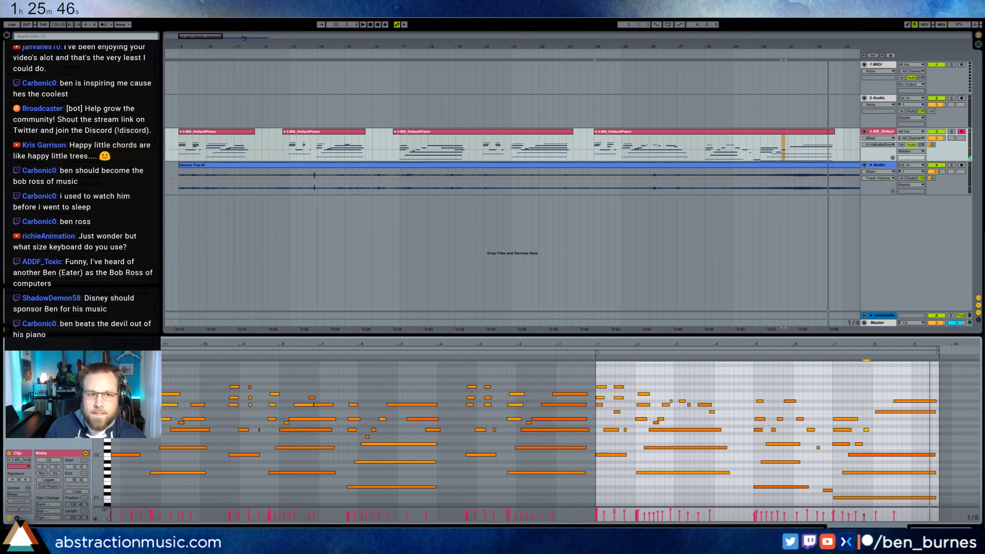
# Extend the end of the last piano clip in the arrangement to about bar 35
pyautogui.moveTo(204, 40); pyautogui.dragTo(271, 44)
pyautogui.moveTo(538, 148); pyautogui.dragTo(591, 136)
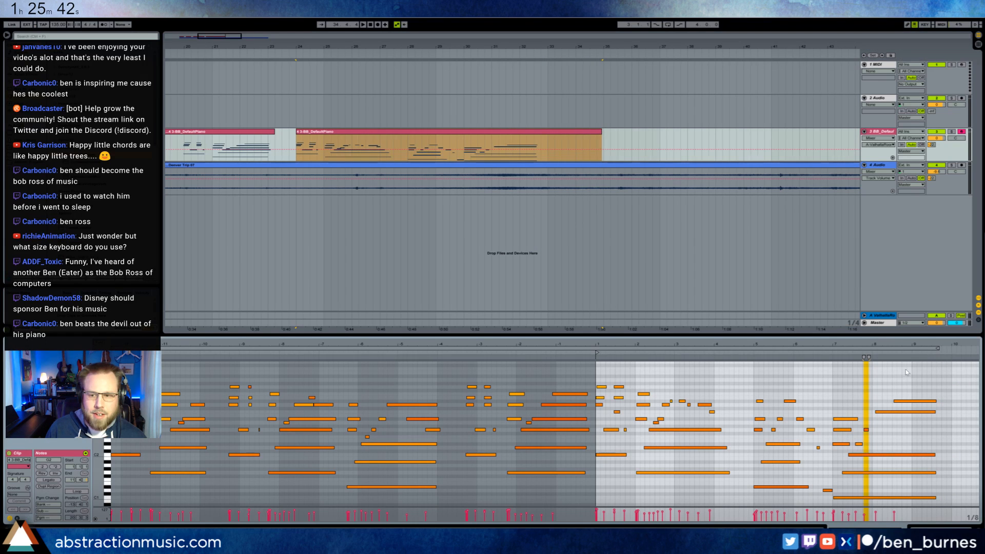
pyautogui.moveTo(911, 346); pyautogui.dragTo(865, 345)
pyautogui.click(908, 477)
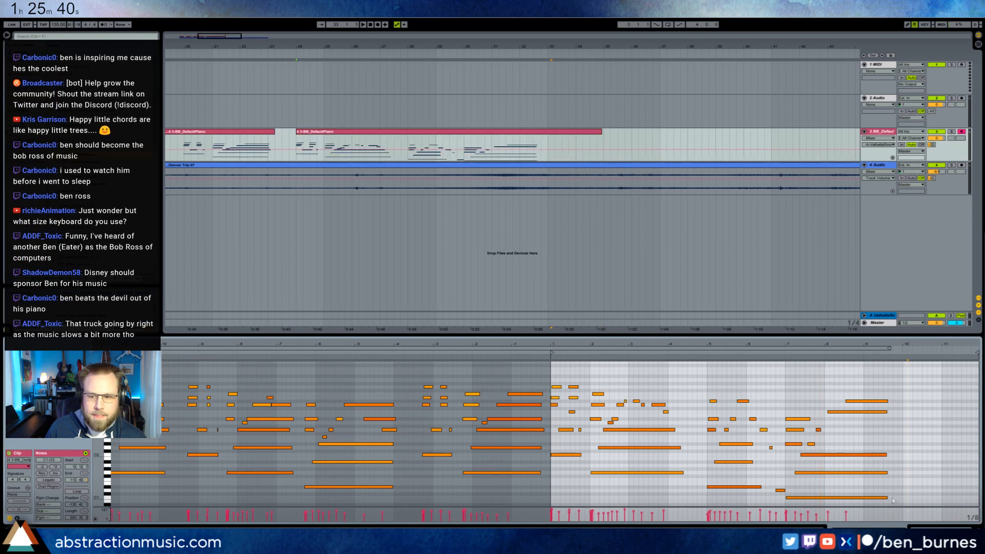
# Shorten the lowest note of clip bar 7 to end around clip bar 8.5, and add another low D1 note from about bar 9 to 11
pyautogui.moveTo(892, 499); pyautogui.dragTo(849, 499)
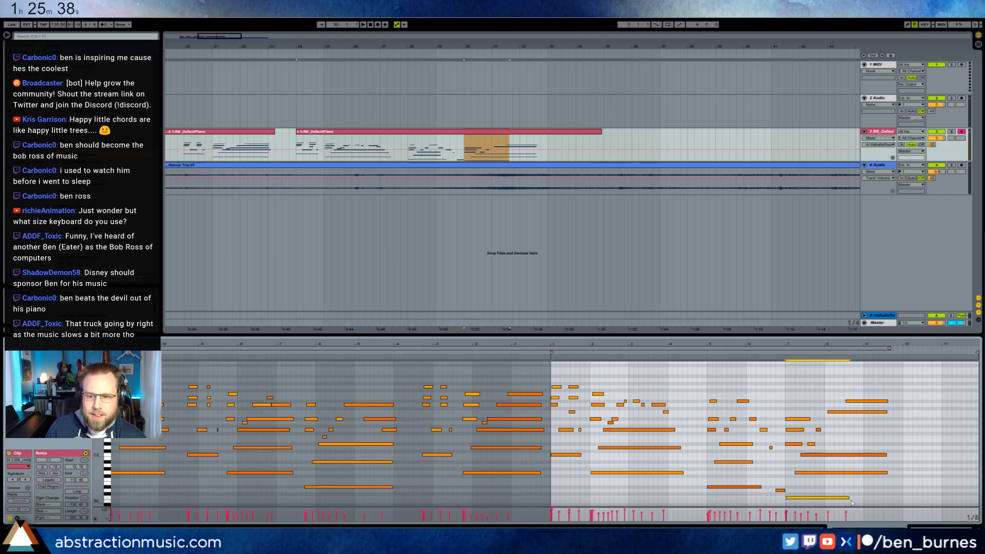
pyautogui.click(852, 502)
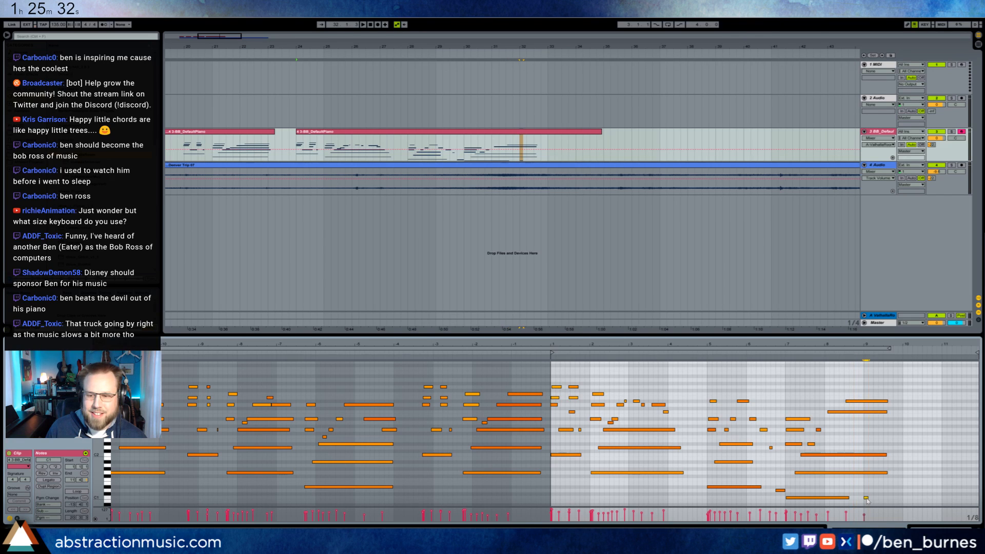
pyautogui.moveTo(865, 498)
pyautogui.mouseDown()
pyautogui.moveTo(952, 498)
pyautogui.moveTo(951, 483)
pyautogui.mouseUp()
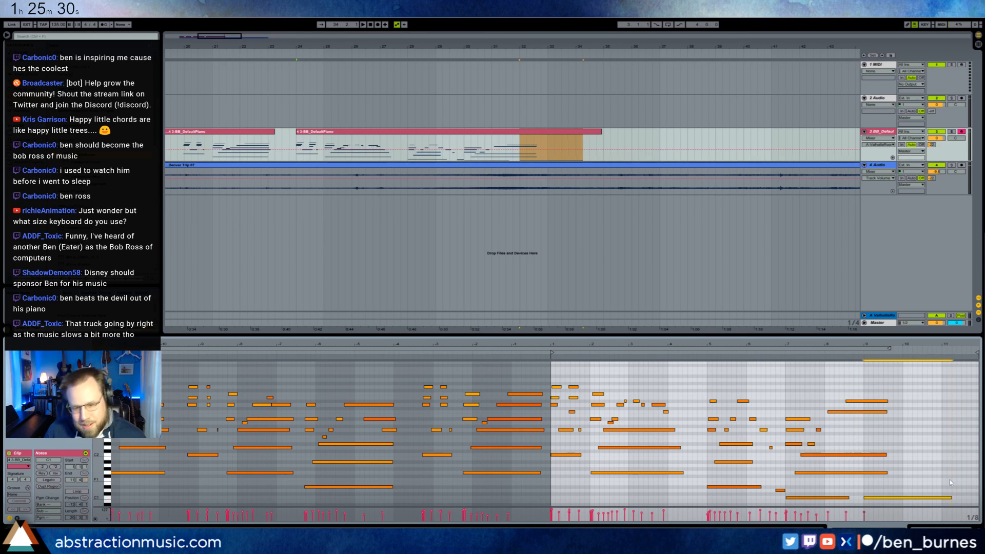
pyautogui.click(919, 456)
pyautogui.click(898, 497)
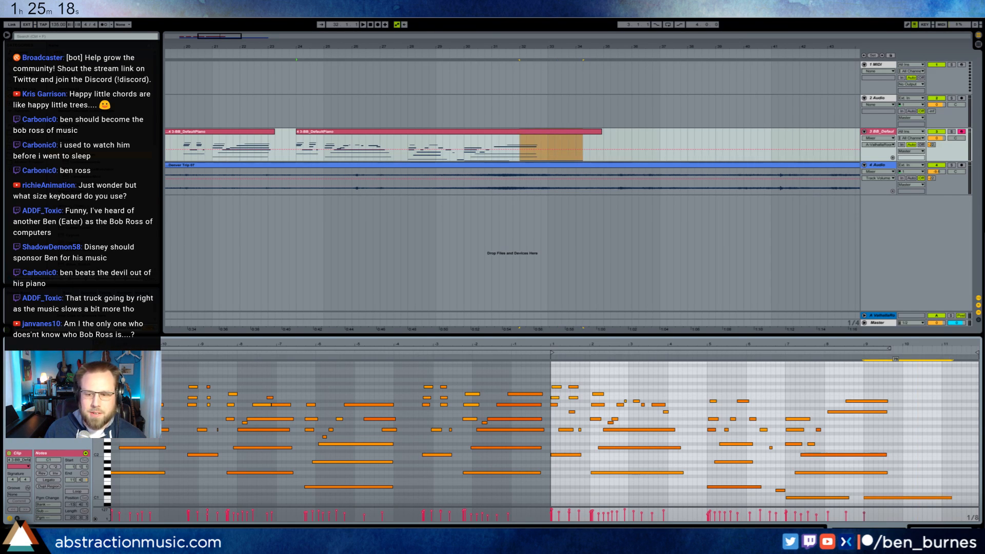
pyautogui.click(908, 491)
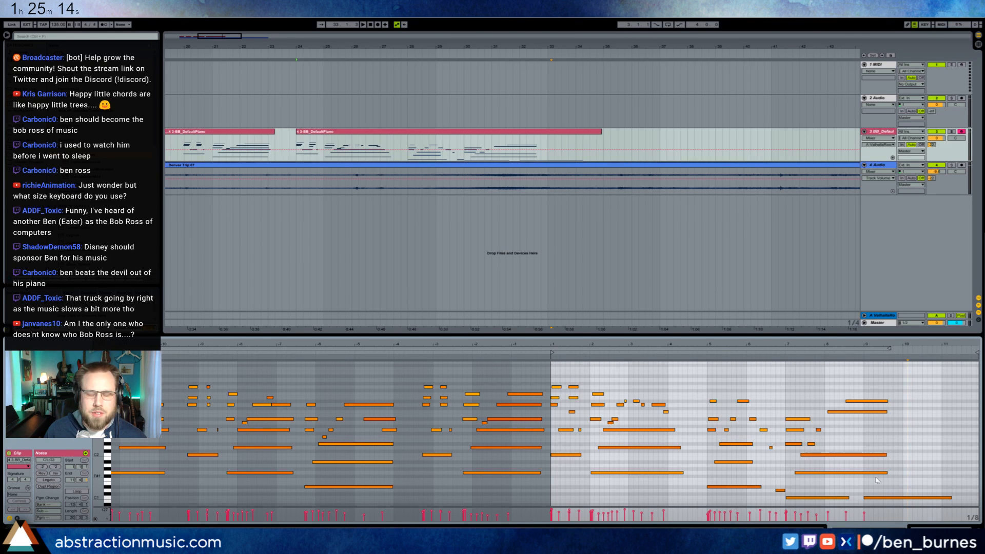
# Shorten the new low D1 note to end at about clip bar 10 and play the clip from its start
pyautogui.moveTo(67, 538)
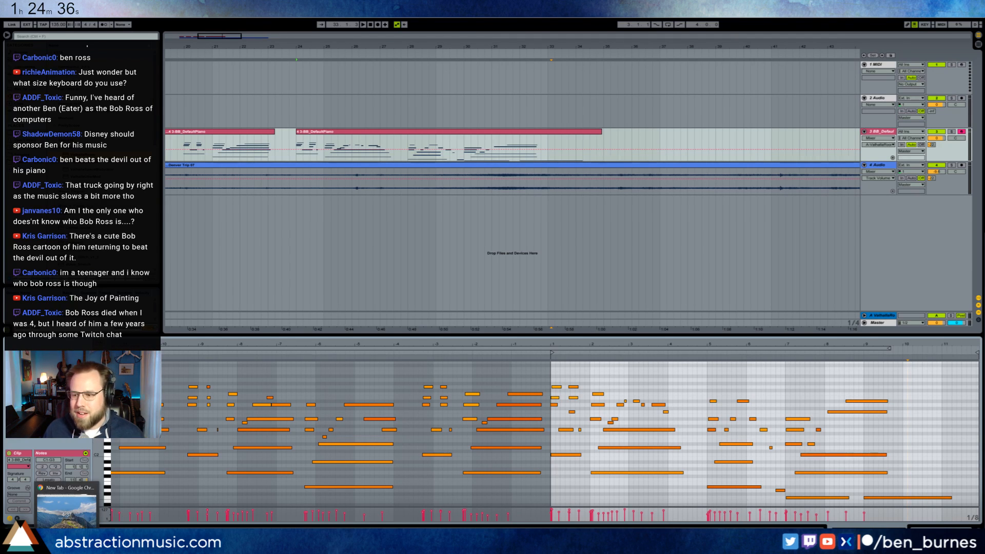
pyautogui.click(950, 498)
pyautogui.click(961, 499)
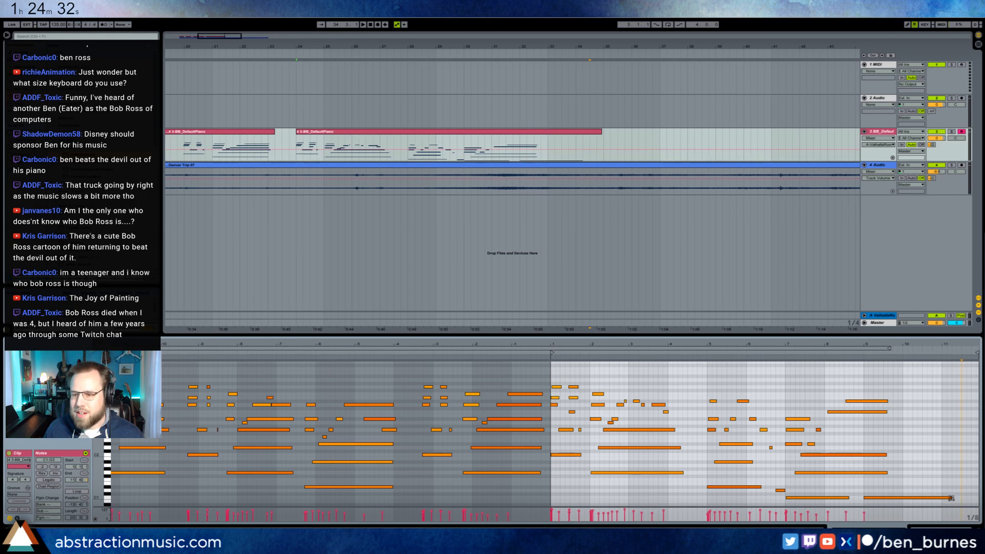
pyautogui.moveTo(951, 498); pyautogui.dragTo(904, 497)
pyautogui.click(912, 493)
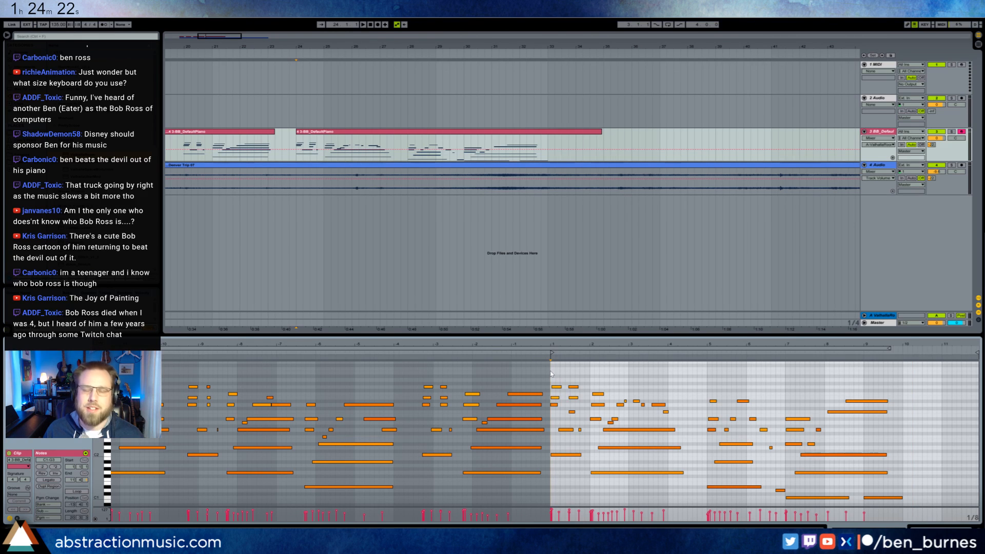
pyautogui.press('space')
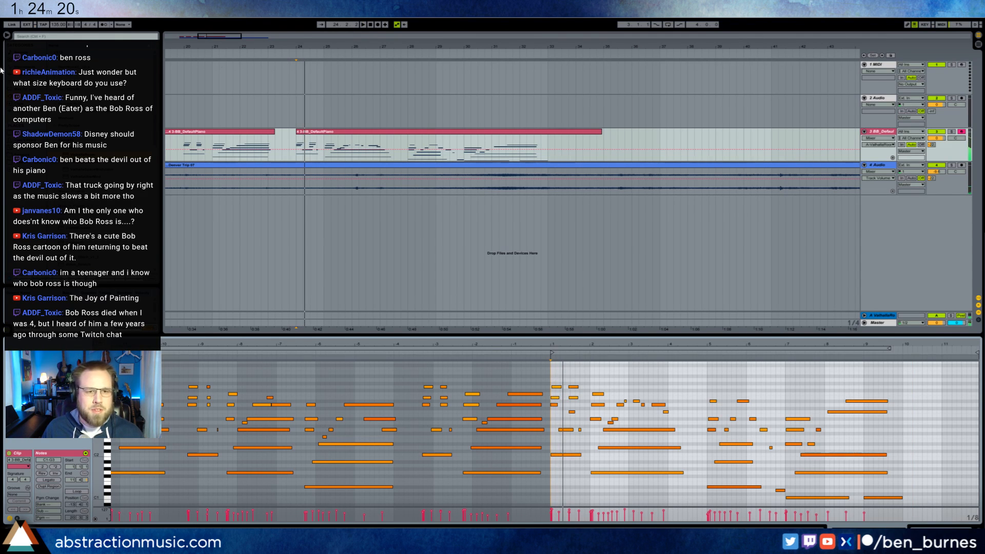
# Start the field recording at about bar 8 and give it a fade-in that ends at about bar 9
pyautogui.scroll(-4, 208, 121)
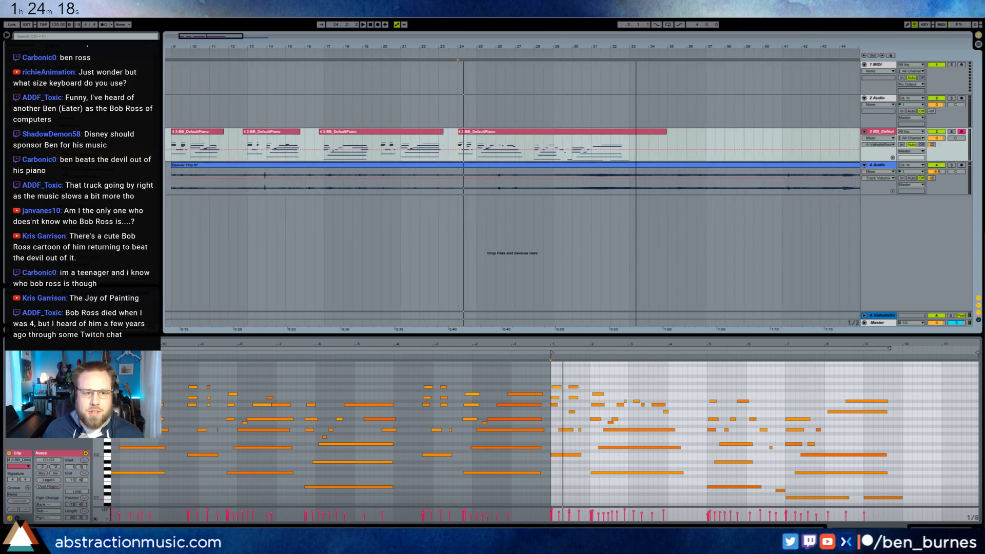
pyautogui.click(198, 166)
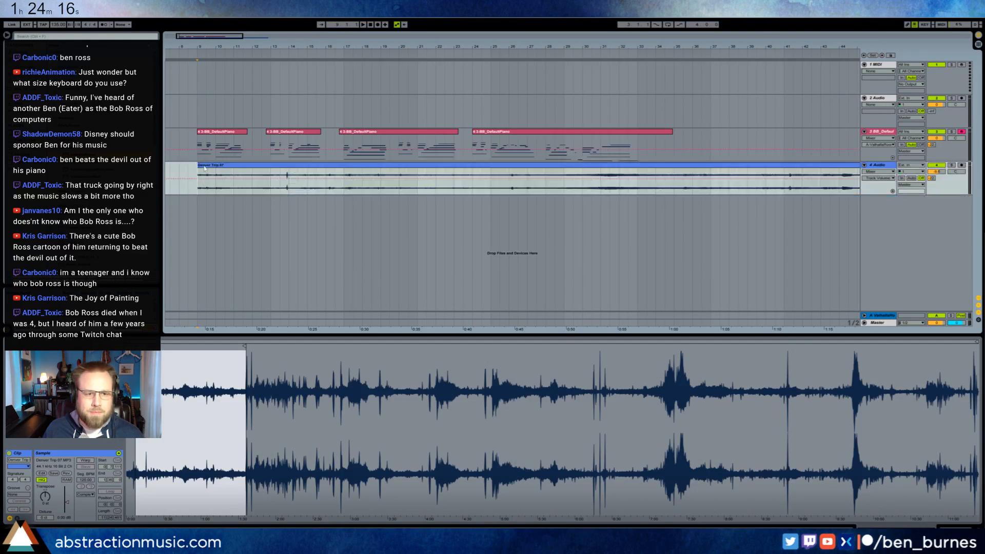
pyautogui.moveTo(201, 166); pyautogui.dragTo(175, 165)
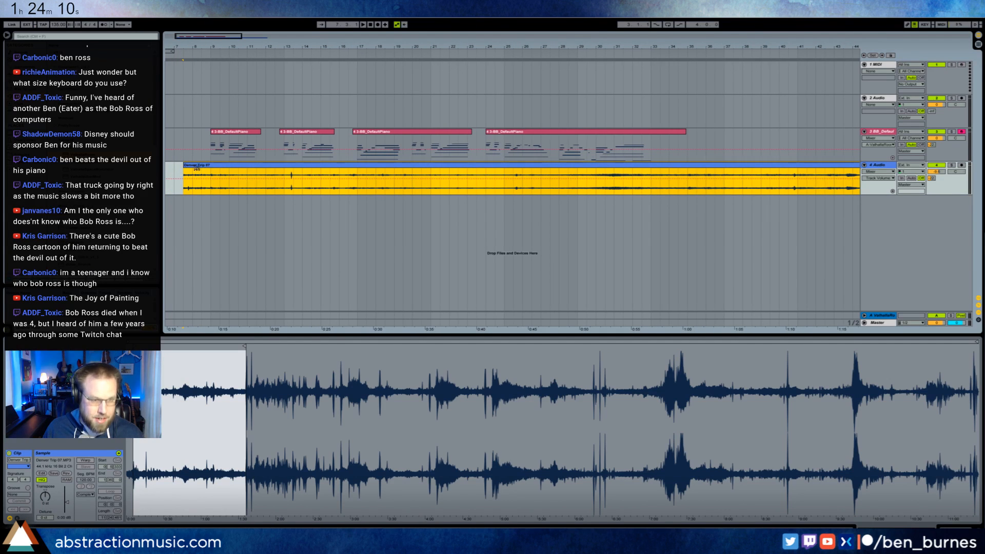
pyautogui.click(188, 173)
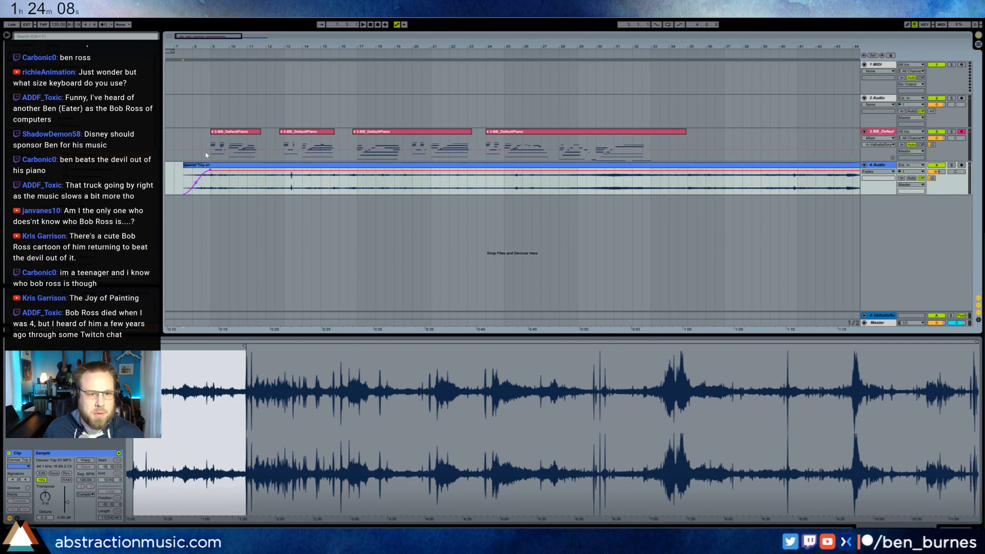
pyautogui.moveTo(184, 165); pyautogui.dragTo(195, 166)
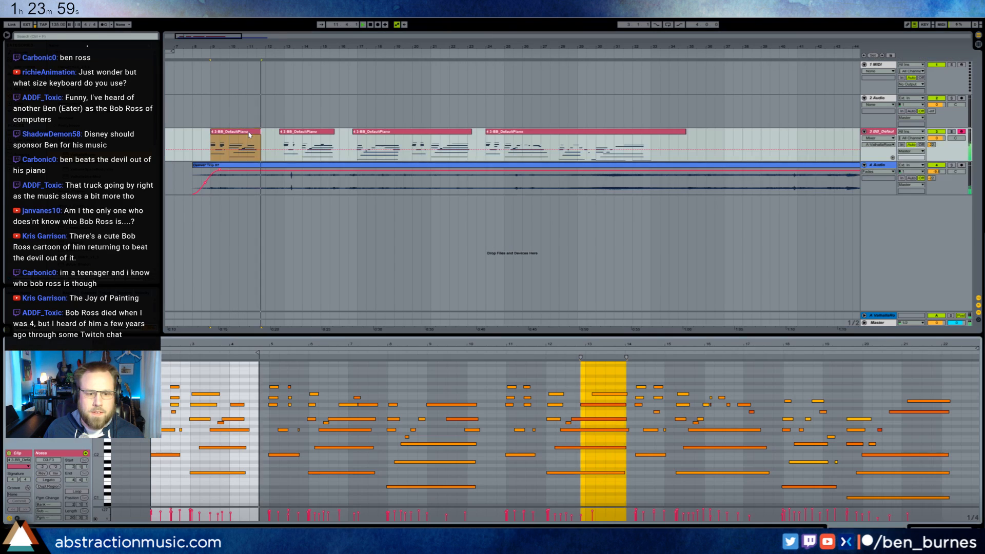
# Fine-tune the long inner note and the short rising notes near the start of the third piano clip during playback
pyautogui.click(234, 146)
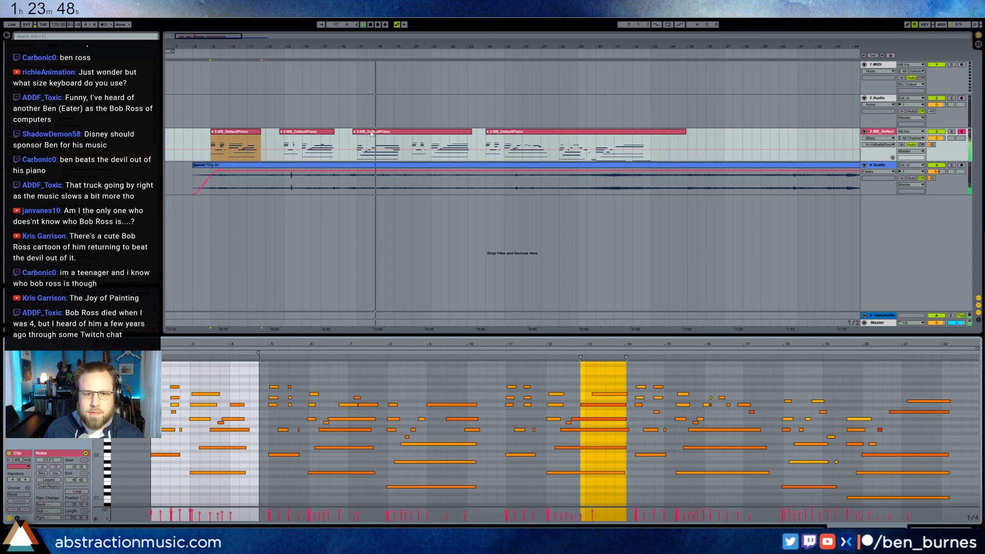
pyautogui.click(376, 146)
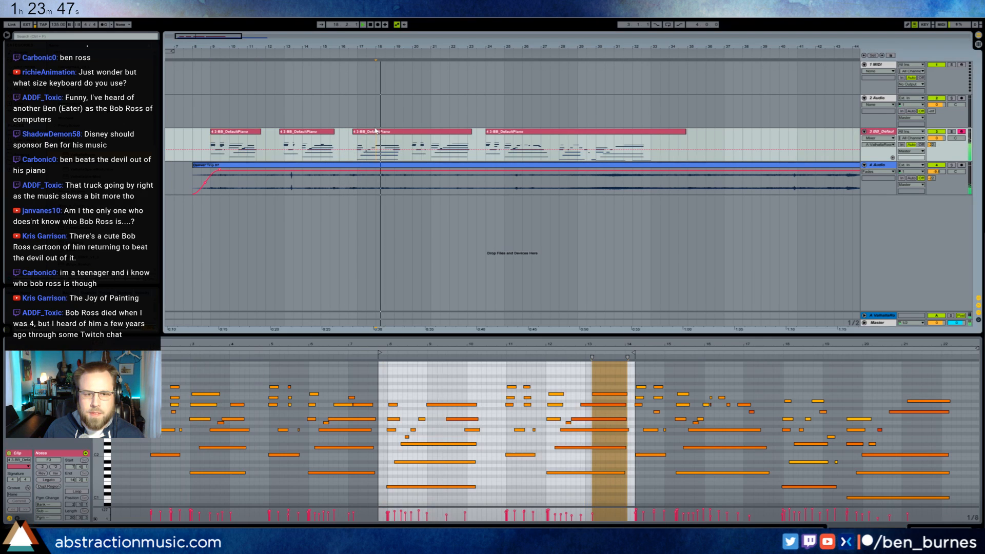
pyautogui.click(407, 444)
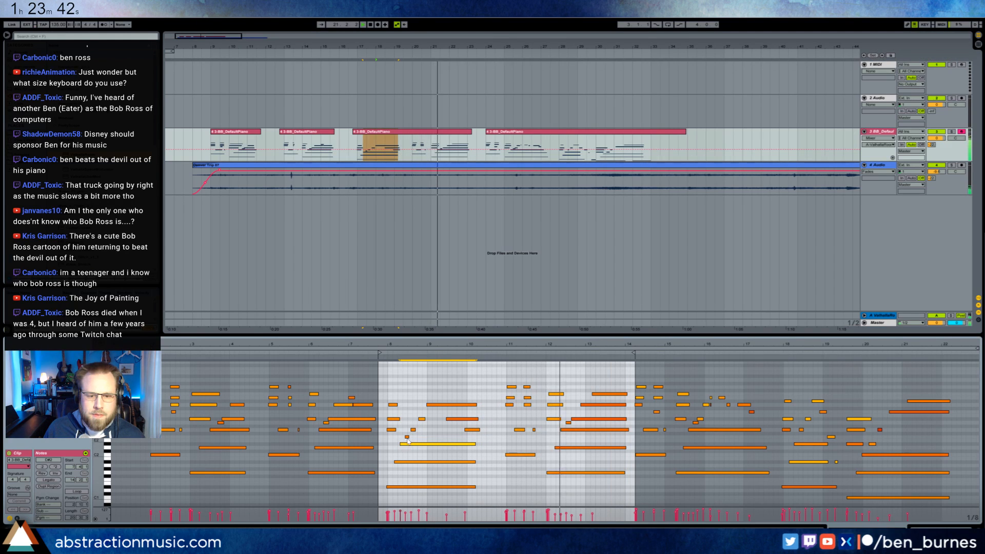
pyautogui.click(413, 430)
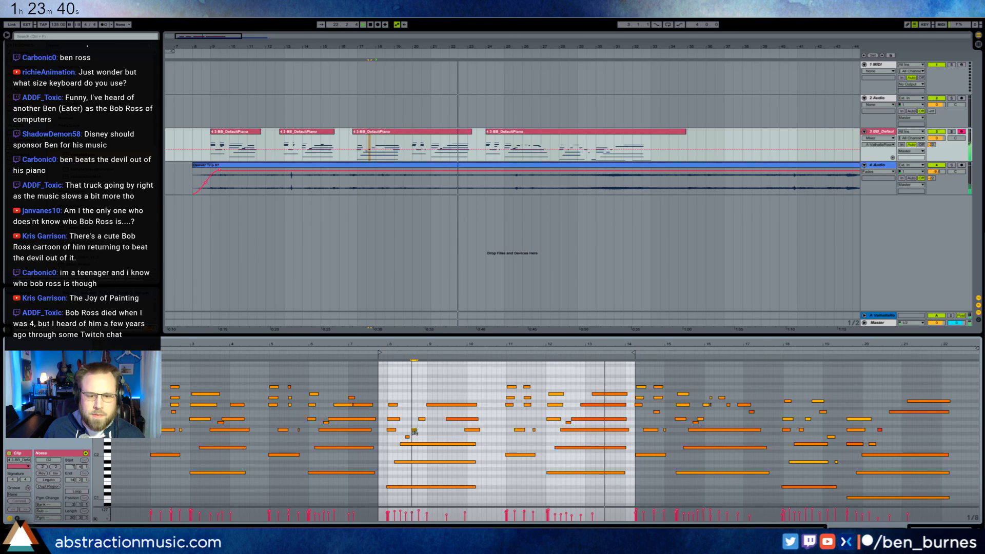
pyautogui.click(422, 419)
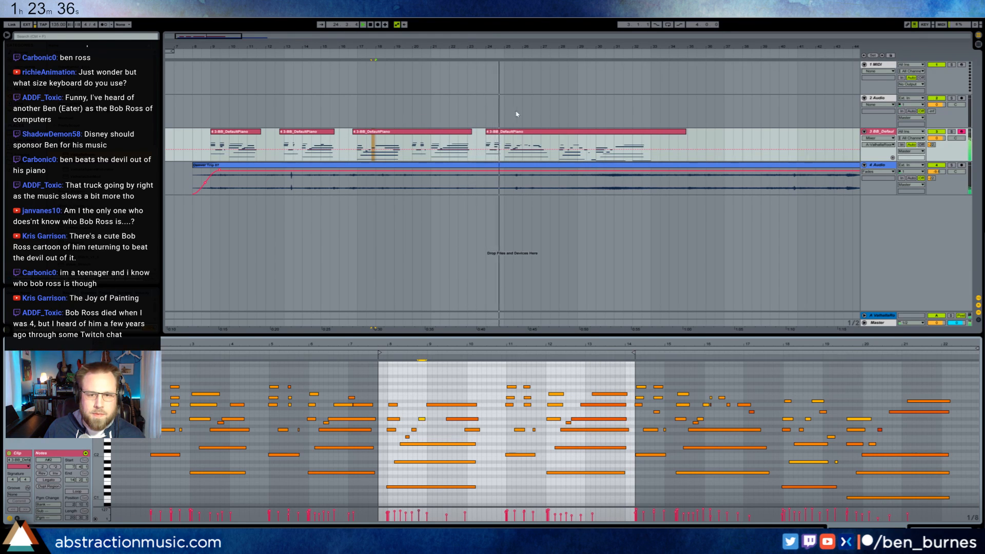
# Move the last two upper notes around clip bar 4 of the last piano clip slightly later and play the phrase
pyautogui.click(514, 132)
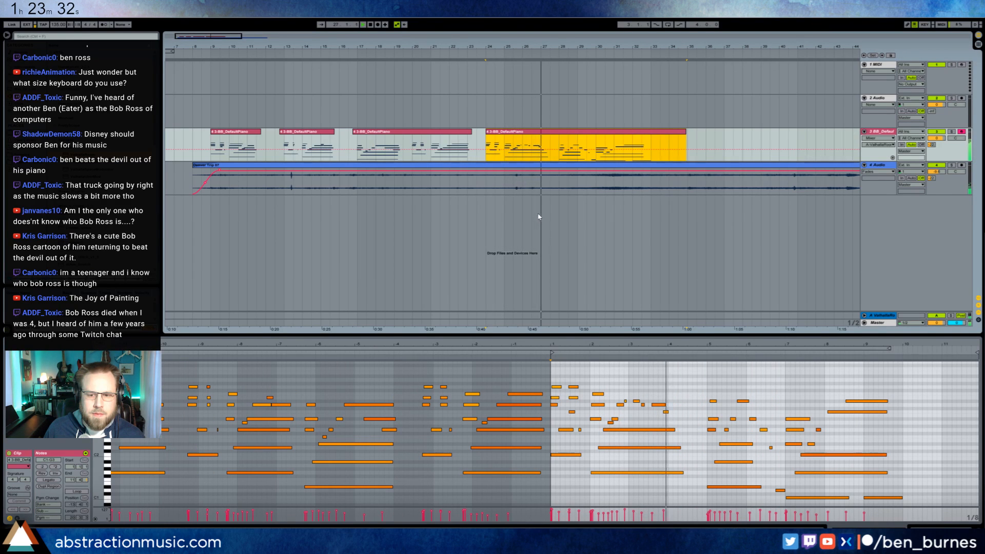
pyautogui.click(665, 413)
pyautogui.click(668, 413)
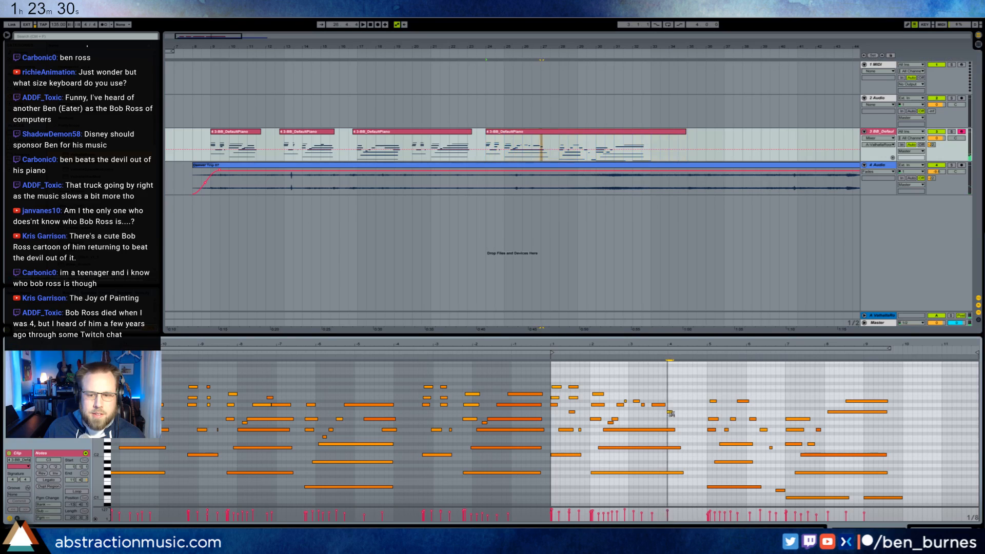
pyautogui.click(660, 407)
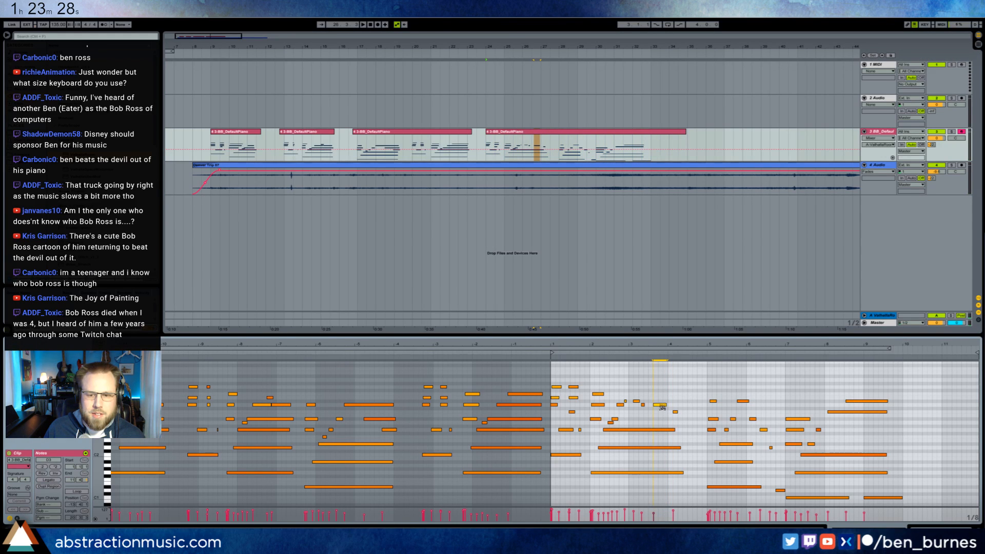
pyautogui.press('space')
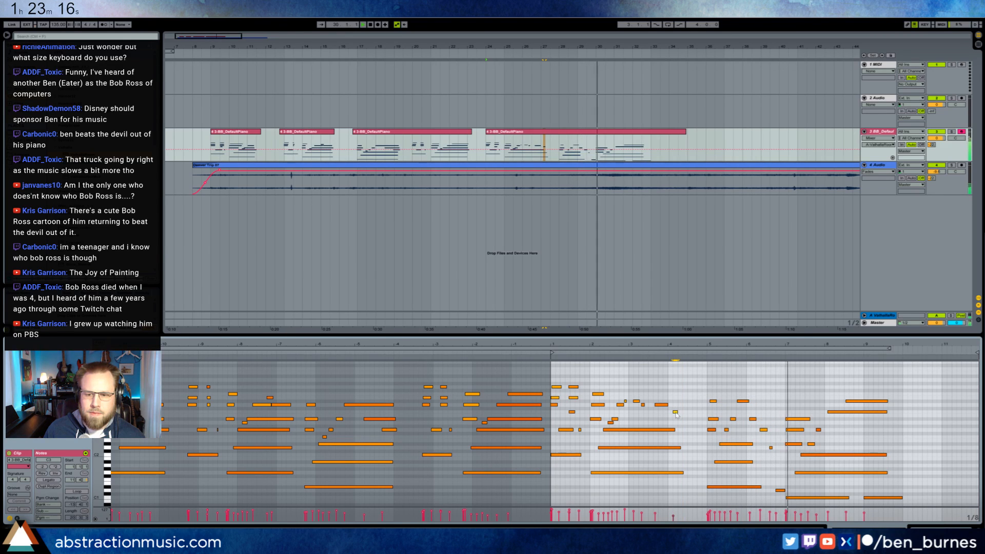
# Raise the short note before clip bar 7 by a semitone to C#2 and move the last low D1 note about a third of a bar later
pyautogui.click(771, 448)
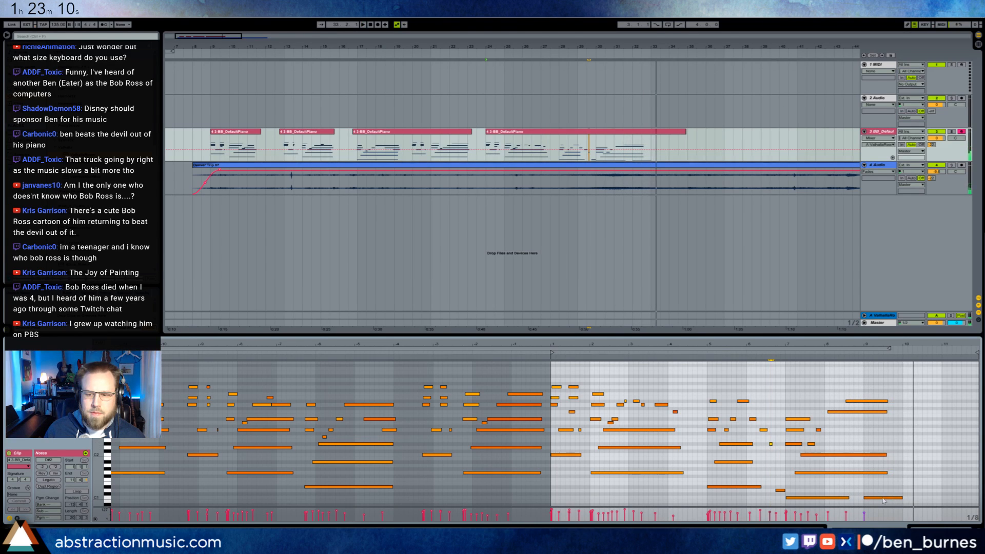
pyautogui.moveTo(887, 498); pyautogui.dragTo(902, 499)
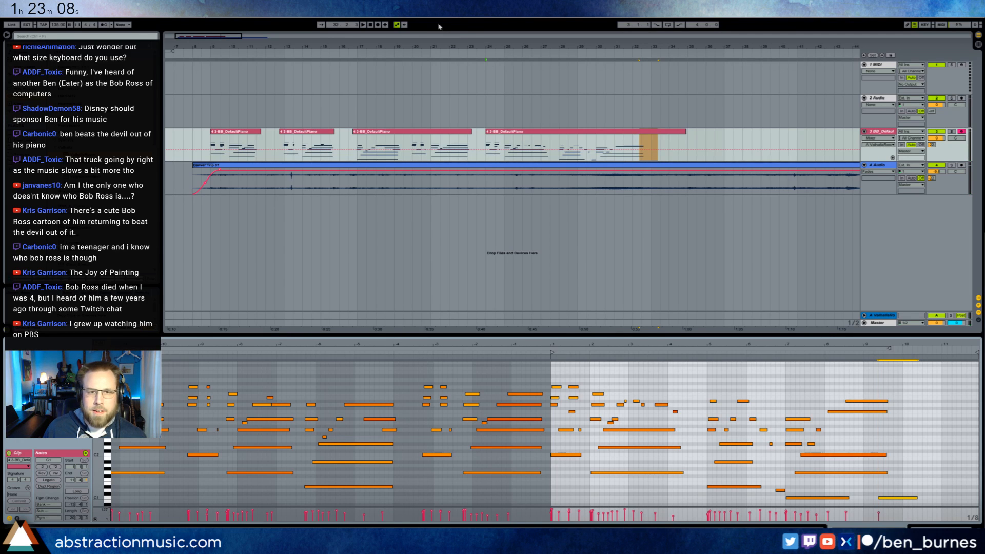
# Shorten the end of the last piano clip in the arrangement to about bar 34 and play from around bar 32
pyautogui.moveTo(200, 42); pyautogui.dragTo(236, 35)
pyautogui.moveTo(552, 131); pyautogui.dragTo(537, 131)
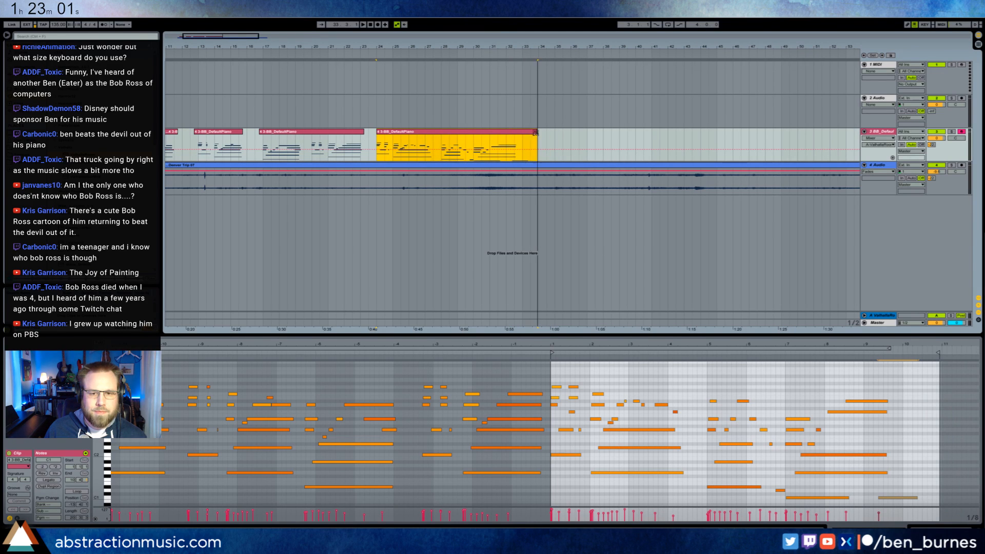
pyautogui.click(515, 188)
pyautogui.press('space')
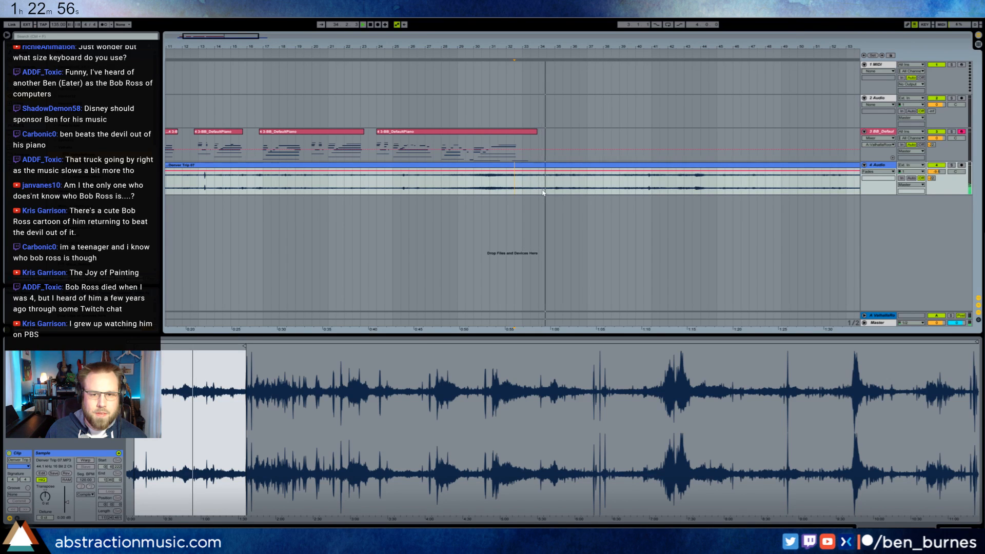
# Start playback around bar 30 and record a new improvised piano part on the piano track from about bar 34 onward
pyautogui.click(537, 139)
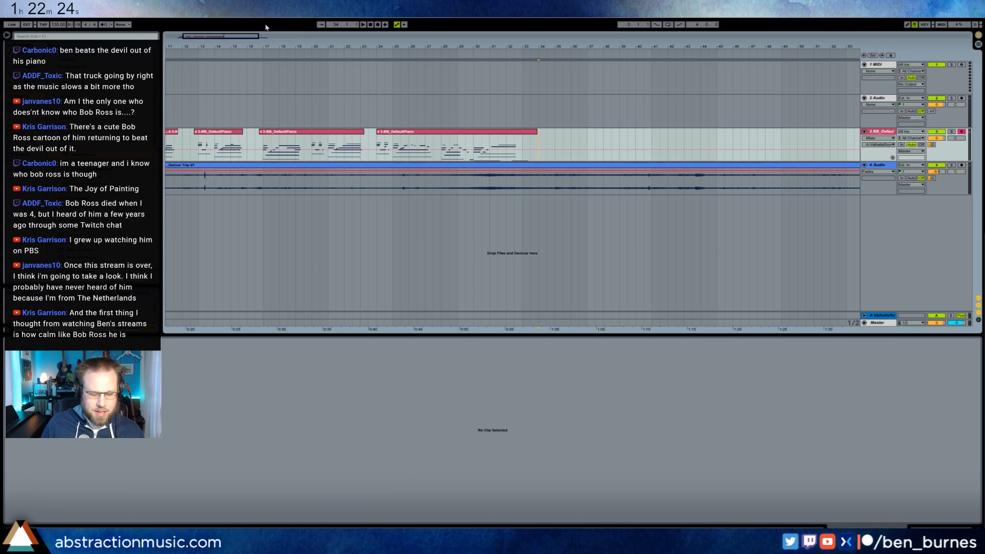
pyautogui.click(491, 137)
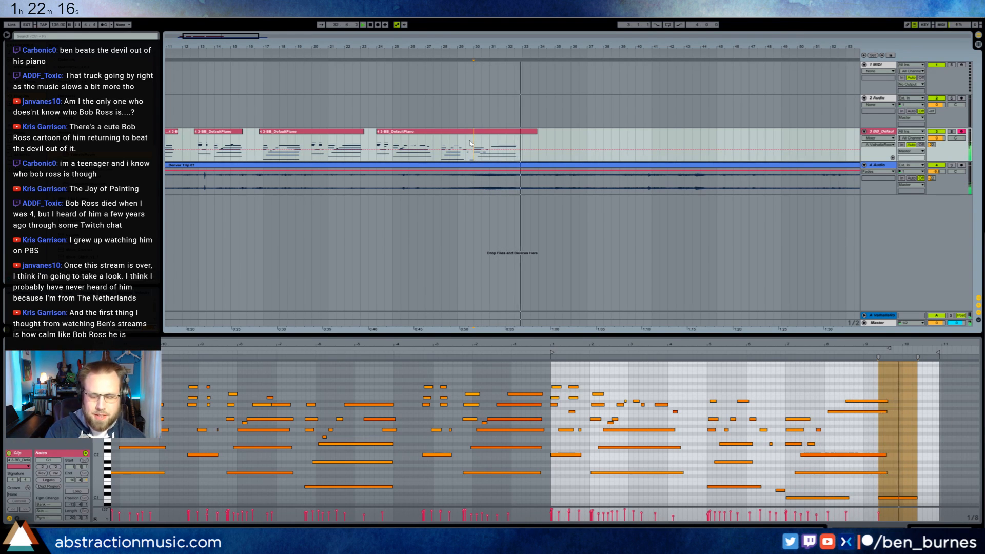
pyautogui.press('F9')
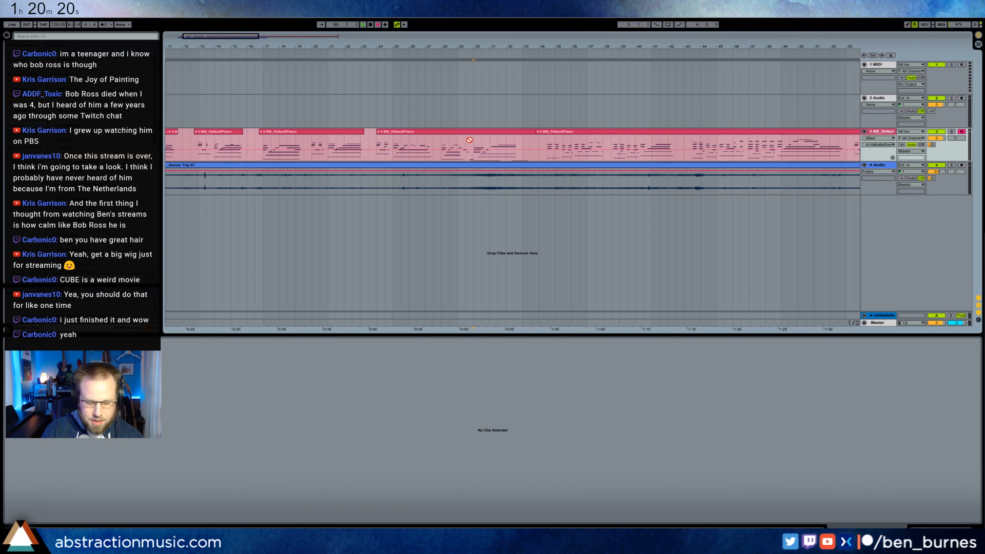
pyautogui.press('space')
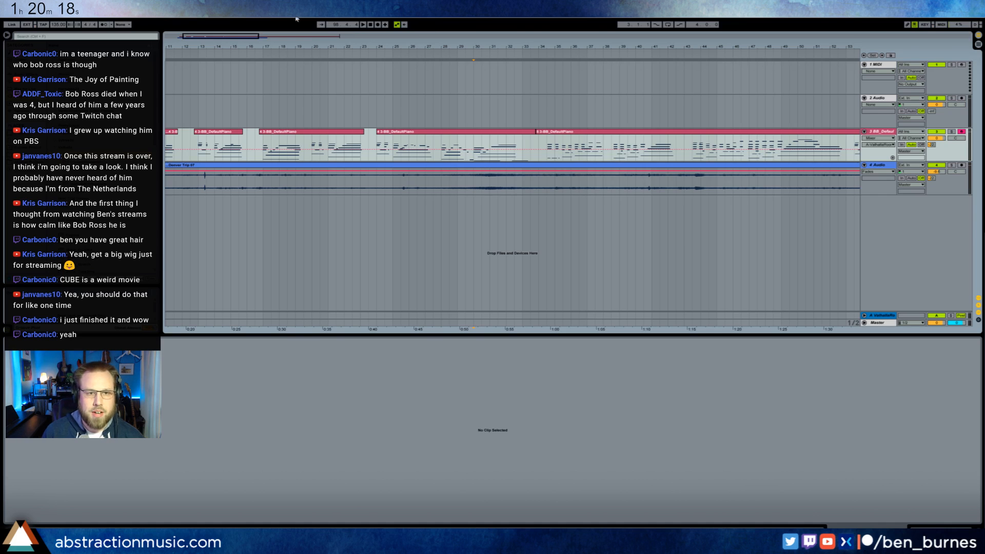
# Trim the start of the newly recorded piano clip to about bar 34 and extend the preceding clip's end to meet it
pyautogui.moveTo(240, 36); pyautogui.dragTo(271, 35)
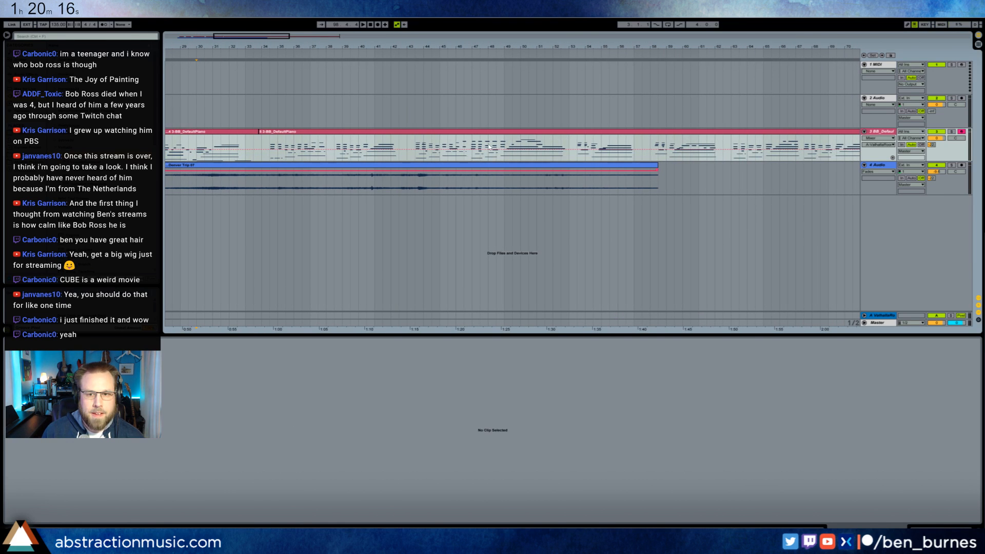
pyautogui.moveTo(260, 133)
pyautogui.mouseDown()
pyautogui.moveTo(274, 134)
pyautogui.moveTo(262, 133)
pyautogui.mouseUp()
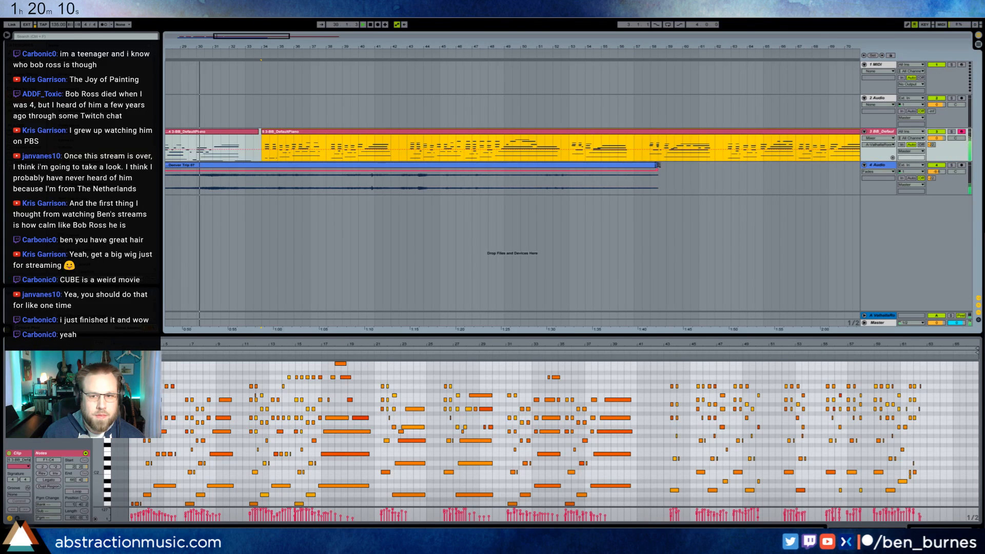
pyautogui.moveTo(657, 177)
pyautogui.mouseDown()
pyautogui.moveTo(830, 181)
pyautogui.moveTo(655, 177)
pyautogui.mouseUp()
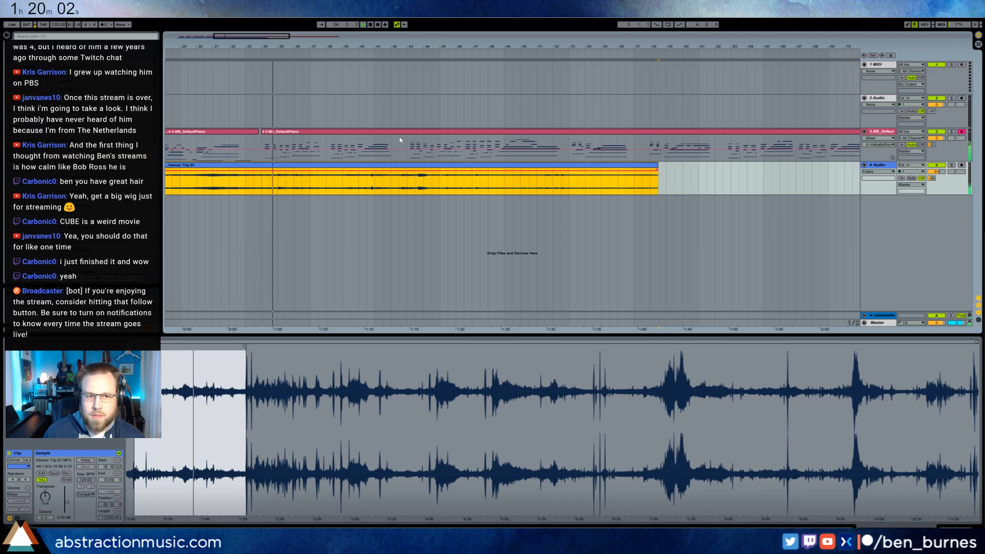
pyautogui.click(260, 133)
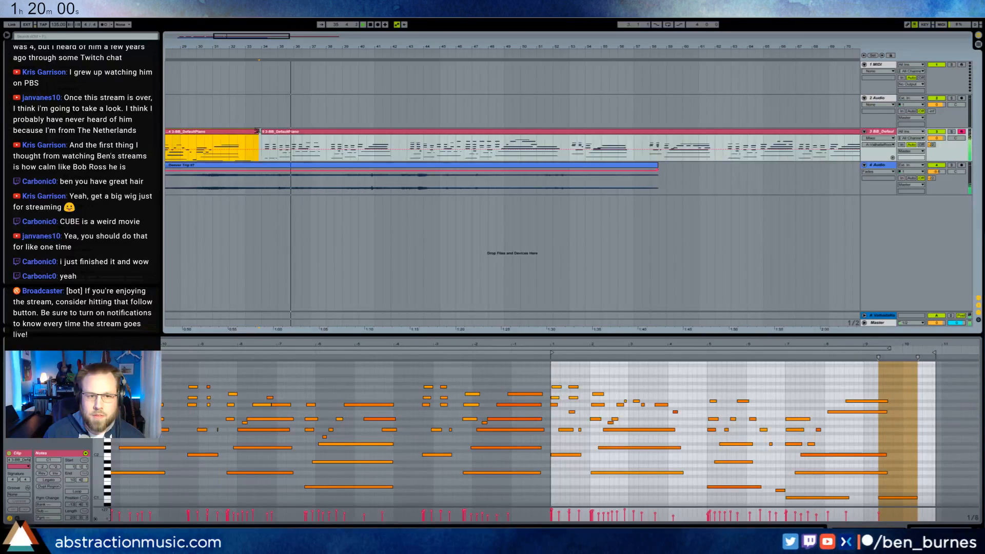
pyautogui.click(261, 132)
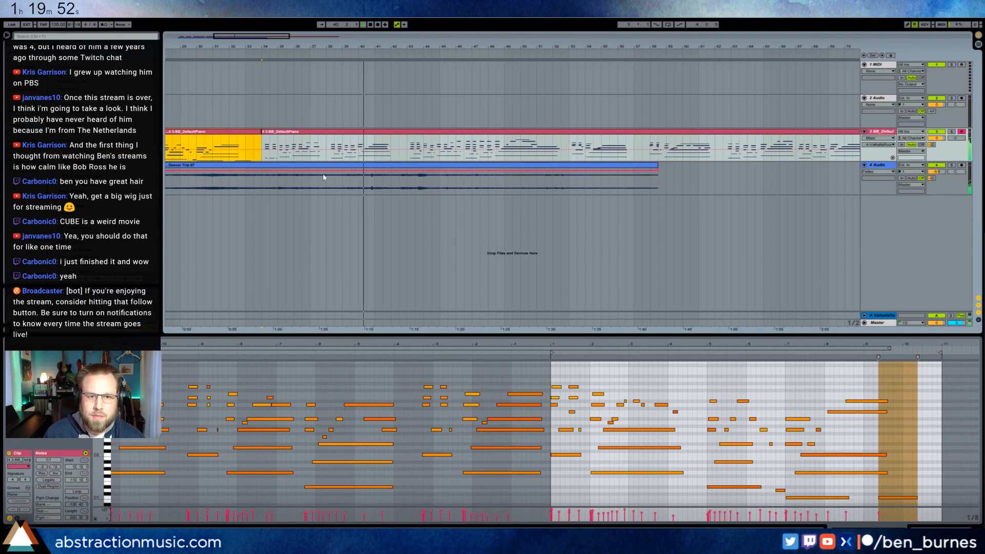
# Move the long upper note after clip bar 9 of the new piano clip slightly later and play the clip from its start
pyautogui.click(331, 151)
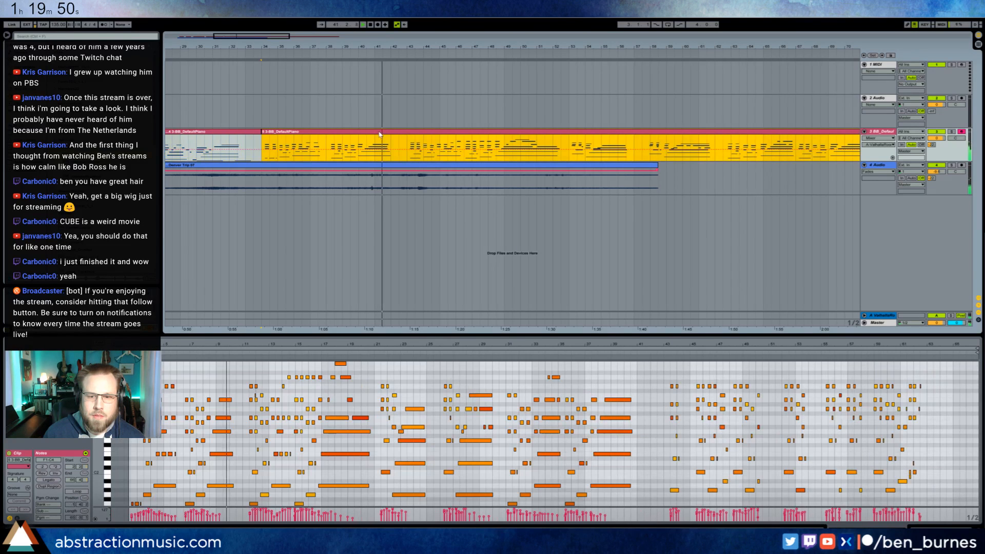
pyautogui.moveTo(227, 343); pyautogui.dragTo(285, 371)
pyautogui.click(299, 389)
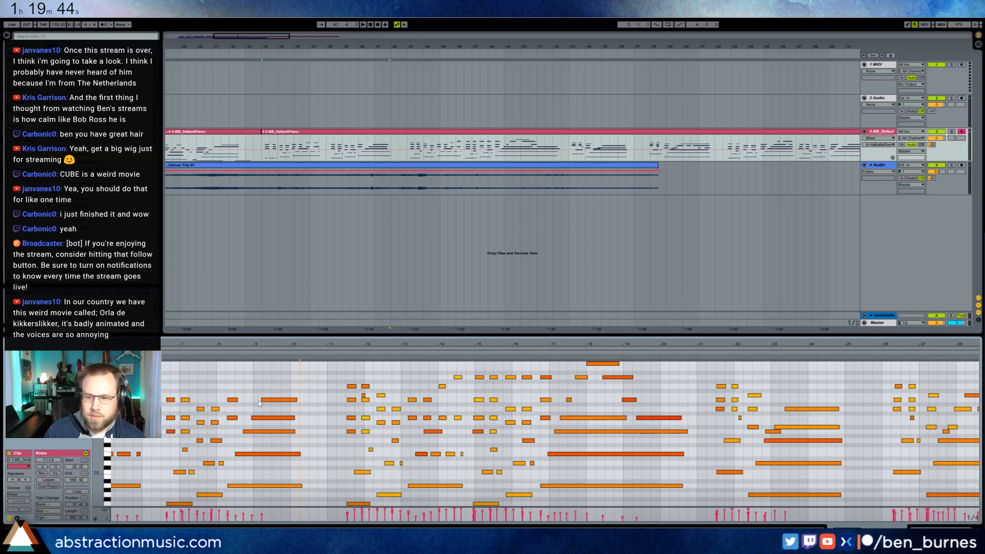
pyautogui.click(268, 400)
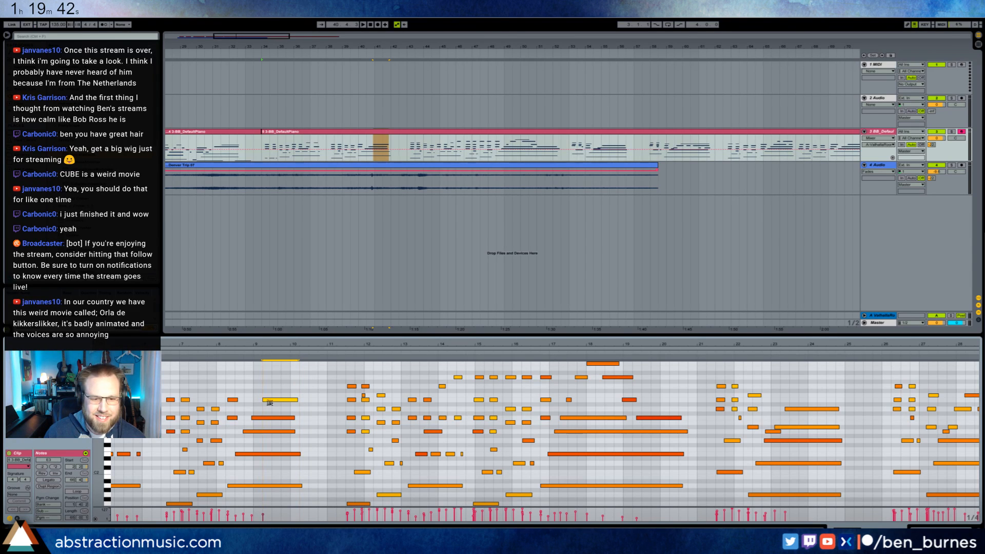
pyautogui.moveTo(269, 403); pyautogui.dragTo(270, 403)
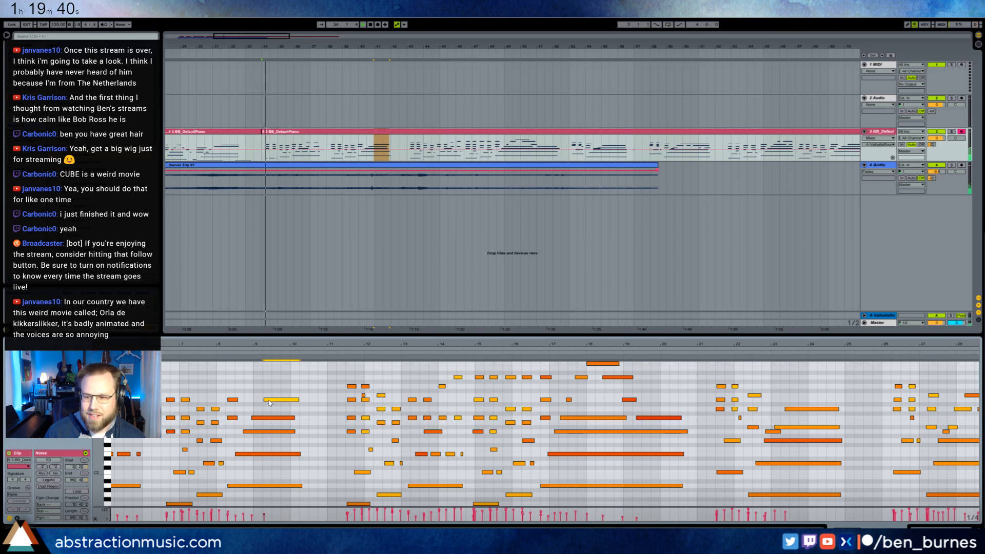
pyautogui.click(163, 354)
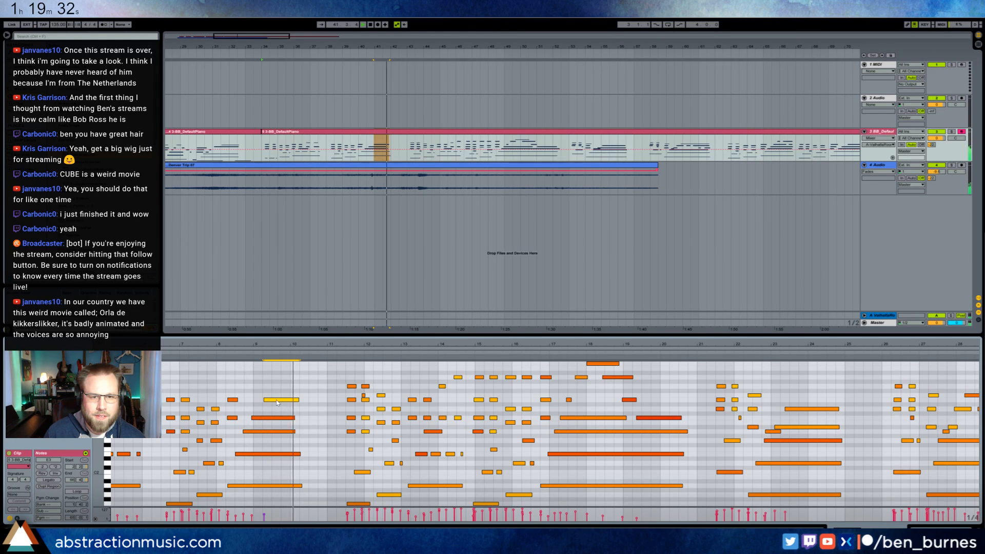
# Raise the pitch of the short upper note just after clip bar 12 and replay the phrase
pyautogui.click(363, 410)
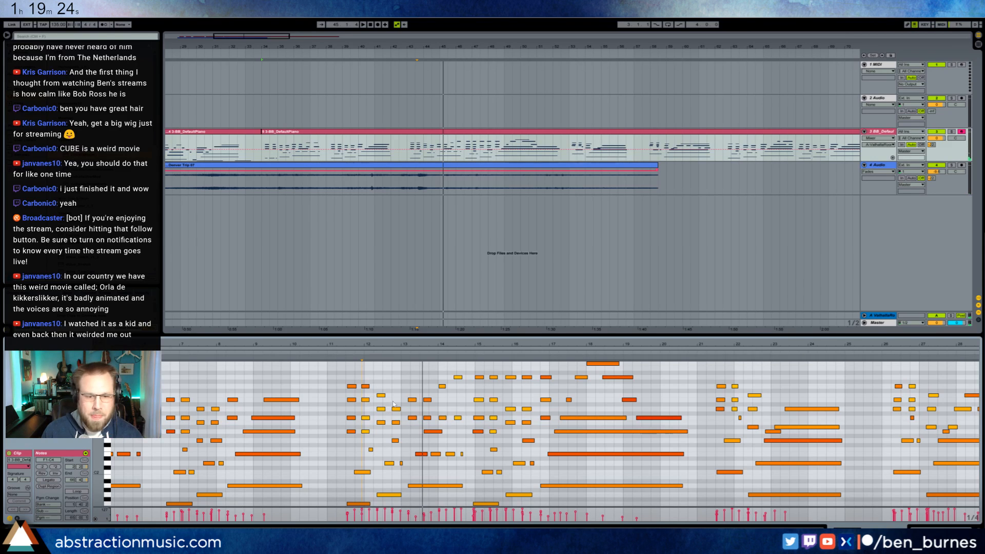
pyautogui.press('space')
pyautogui.click(383, 396)
pyautogui.press('Up')
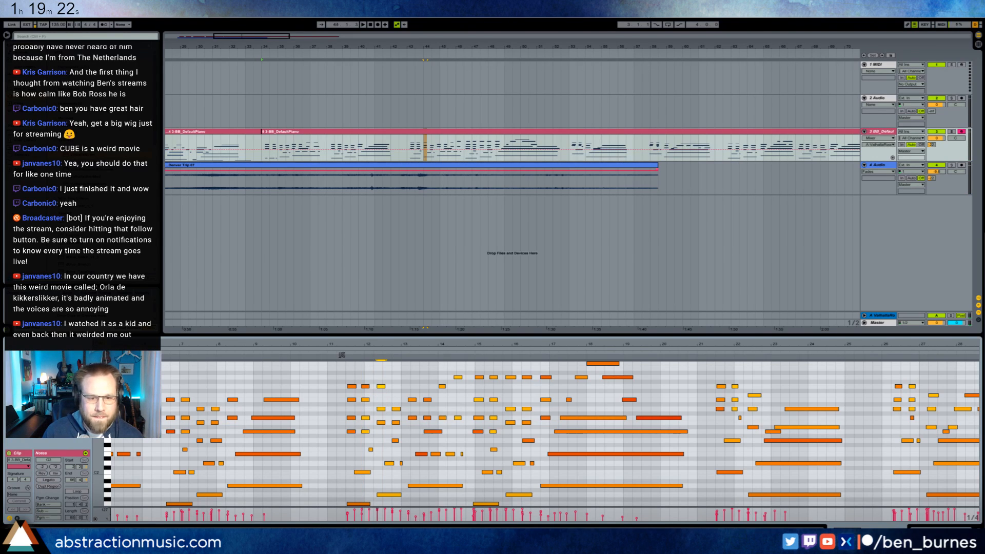
pyautogui.click(342, 355)
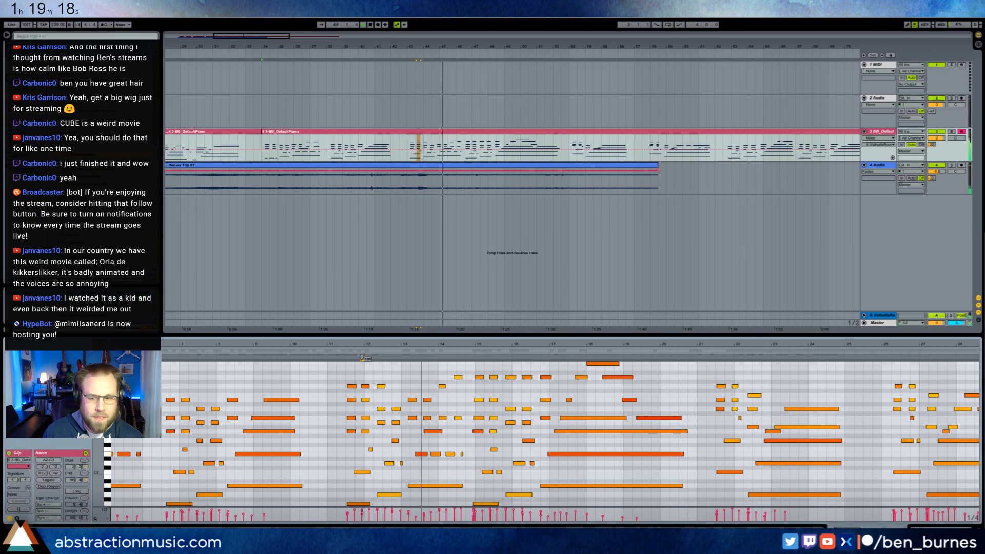
# Select the individual chord and bass notes just after clip bar 12 to check them, and replay the phrase from about clip bar 11
pyautogui.press('space')
pyautogui.moveTo(379, 379); pyautogui.dragTo(383, 421)
pyautogui.click(384, 495)
pyautogui.click(384, 483)
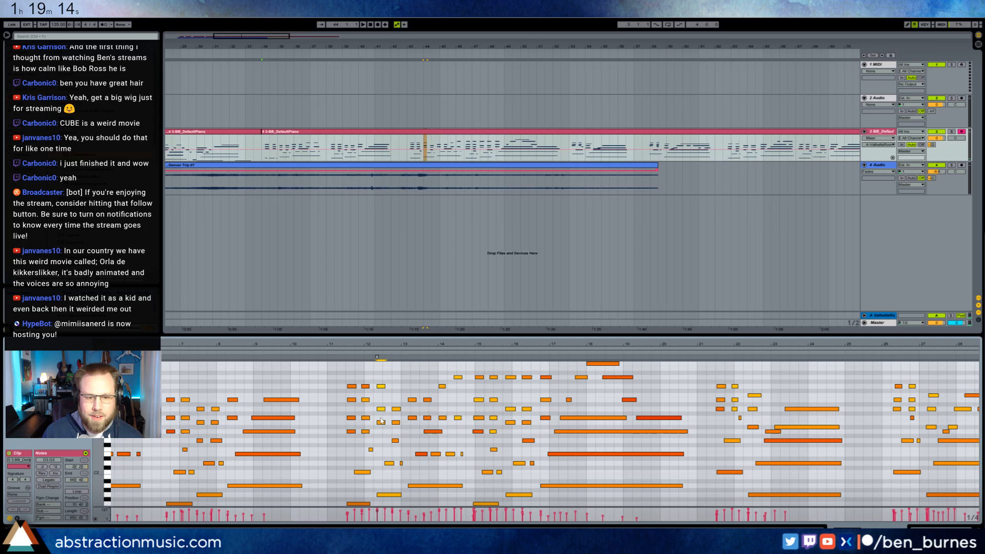
pyautogui.click(386, 495)
pyautogui.click(389, 463)
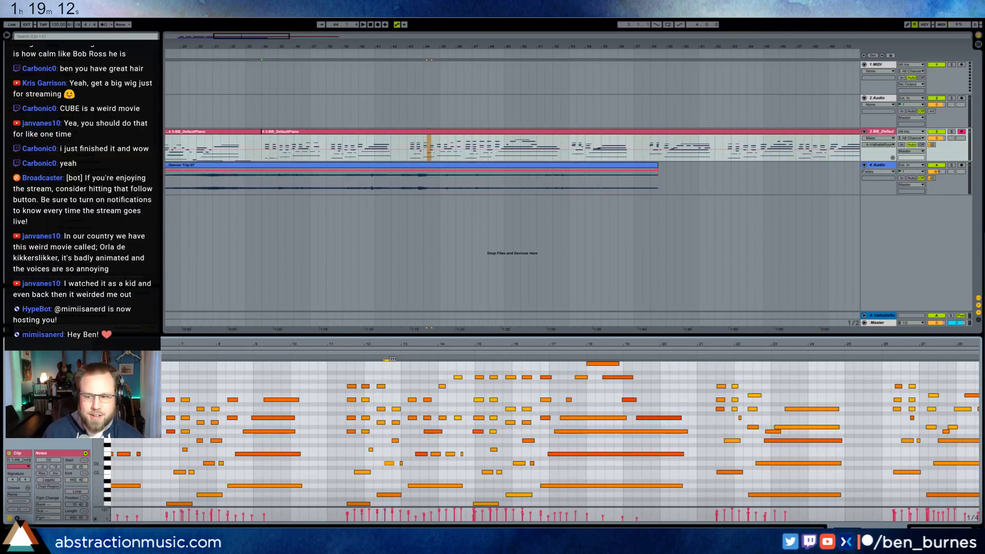
pyautogui.click(396, 409)
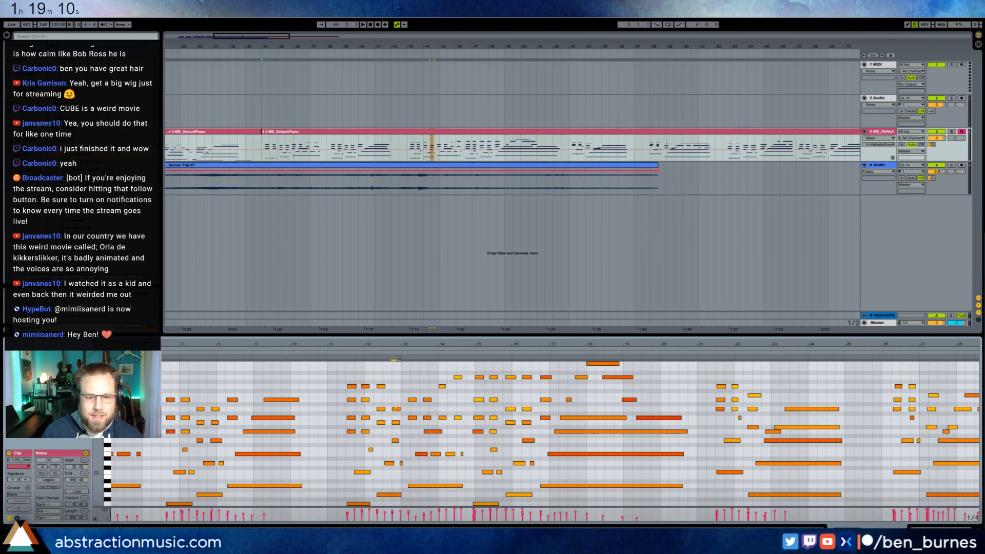
pyautogui.click(340, 353)
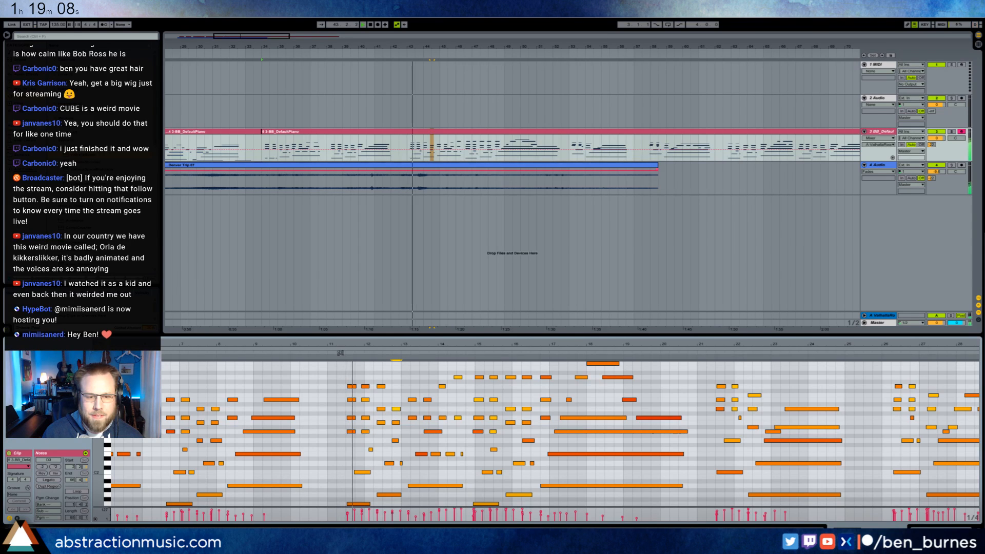
pyautogui.click(362, 472)
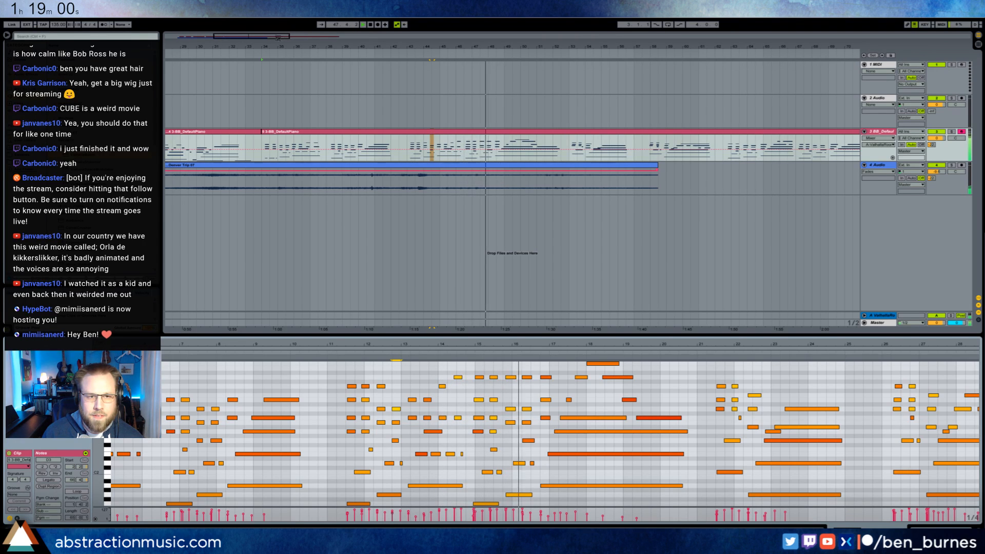
# Play the arrangement from around bar 43, split the new piano clip at about bar 46 and shift its second part slightly later
pyautogui.moveTo(268, 47); pyautogui.dragTo(233, 81)
pyautogui.press('space')
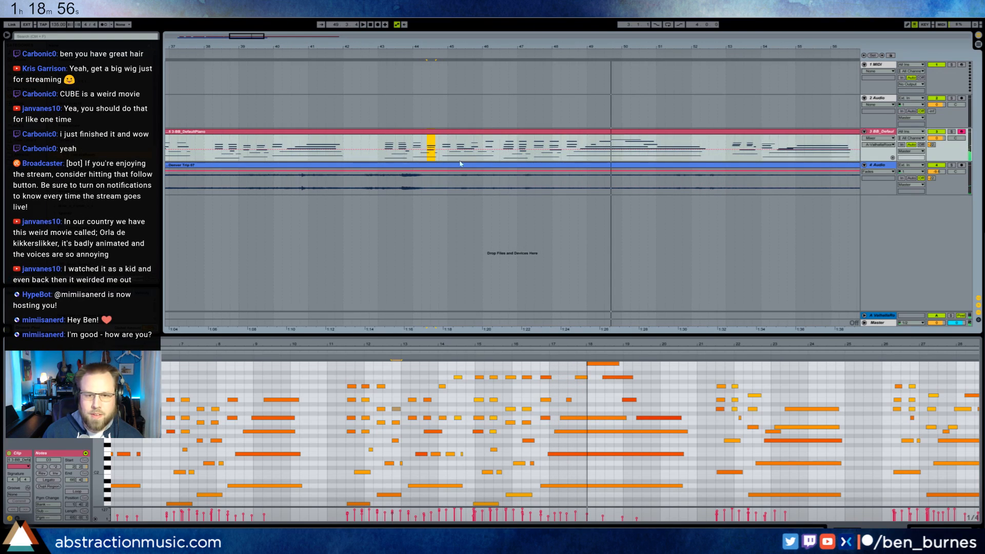
pyautogui.click(384, 58)
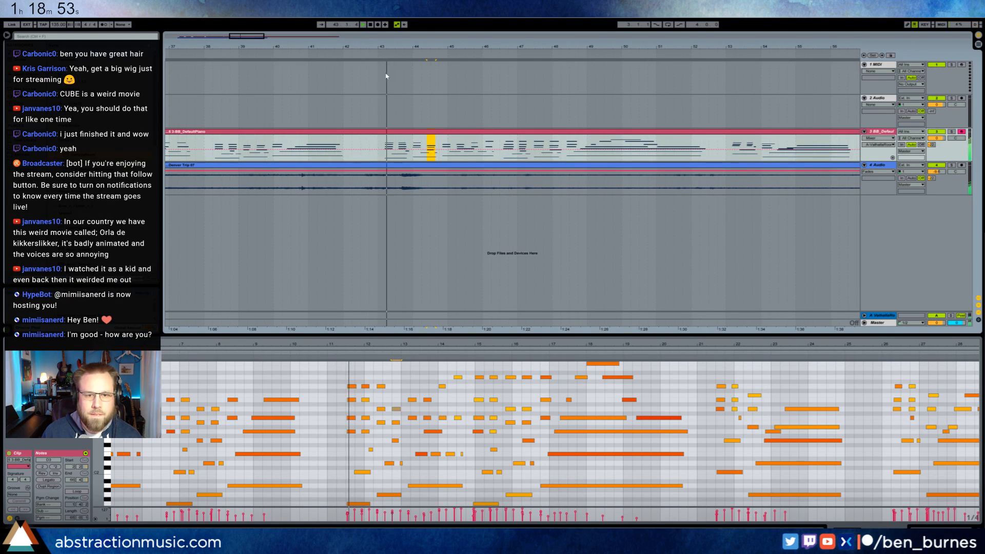
pyautogui.click(497, 155)
pyautogui.hotkey('ctrl', 'e')
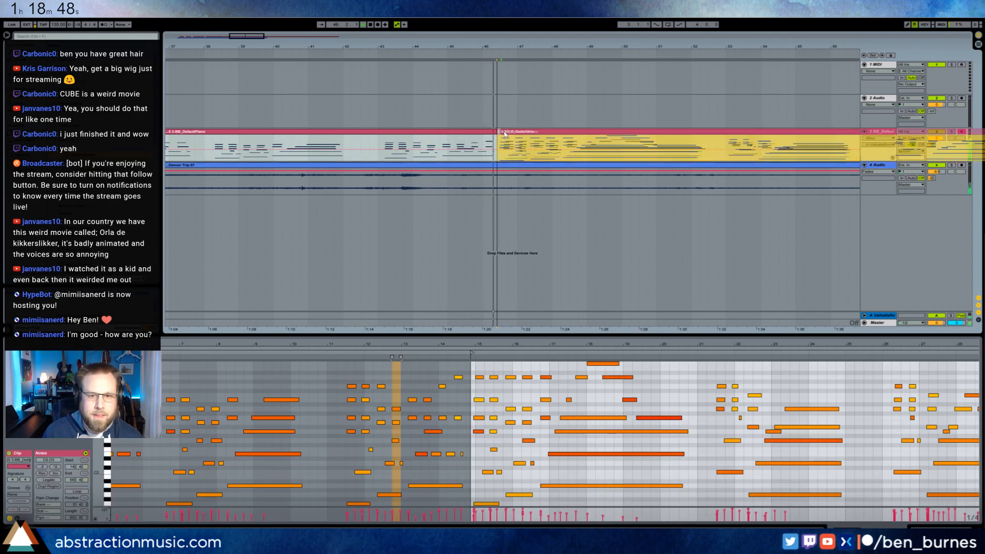
# Listen to the piano part past the split up to about bar 51 and select the second part's clip
pyautogui.click(523, 106)
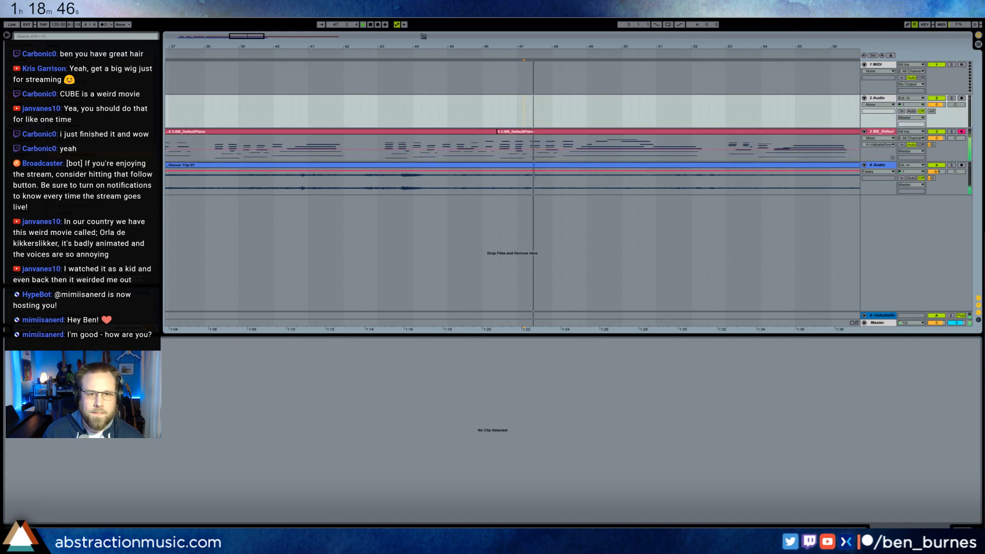
pyautogui.moveTo(254, 37); pyautogui.dragTo(254, 32)
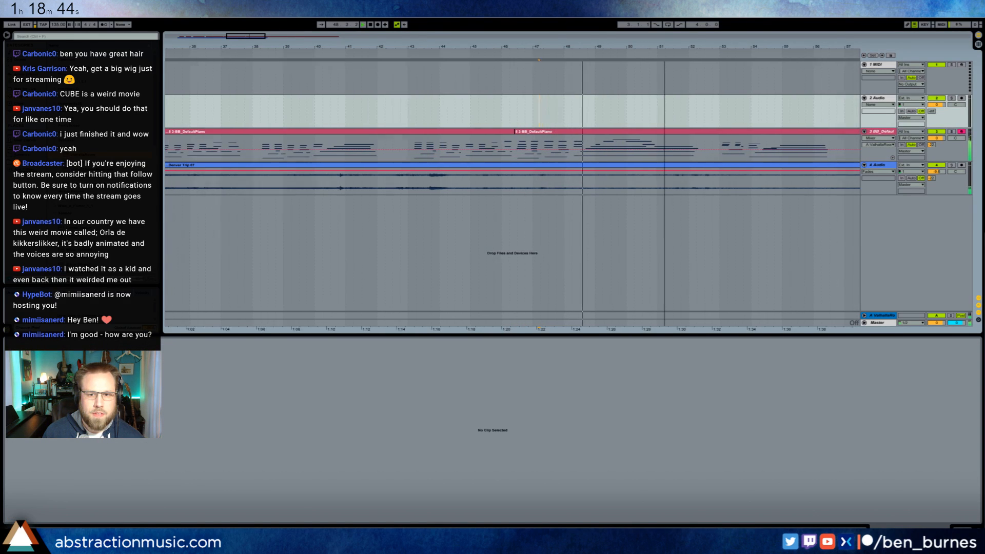
pyautogui.moveTo(665, 47); pyautogui.dragTo(498, 55)
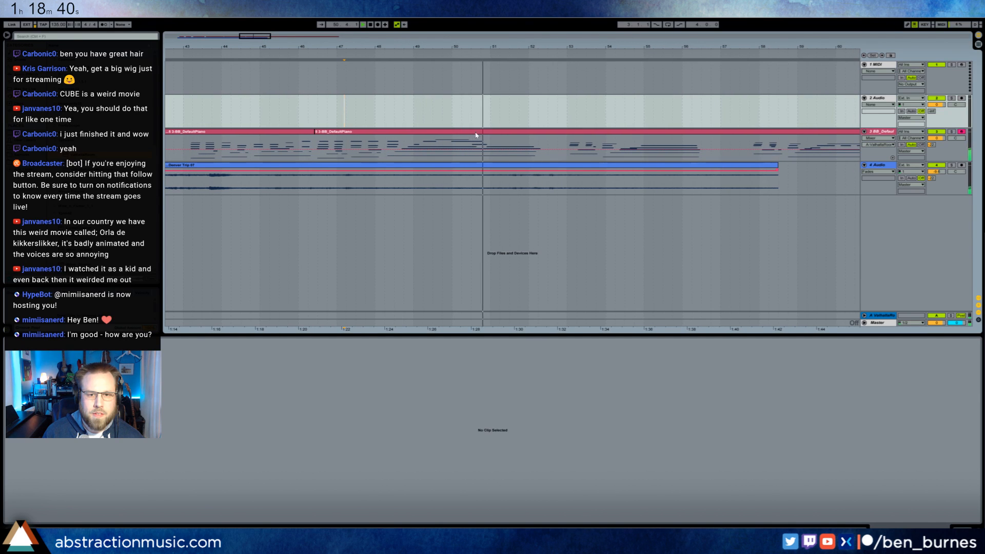
pyautogui.click(476, 135)
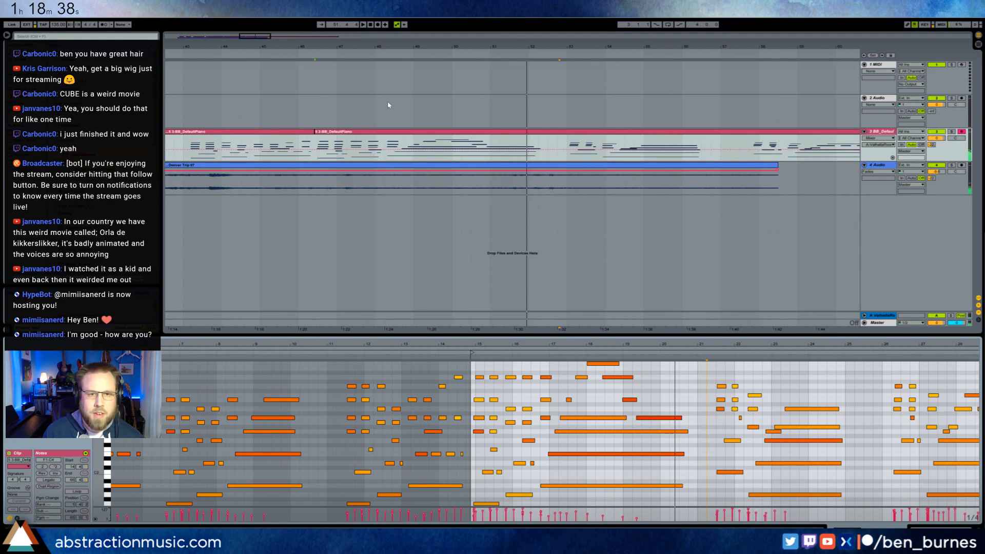
pyautogui.moveTo(247, 36); pyautogui.dragTo(242, 37)
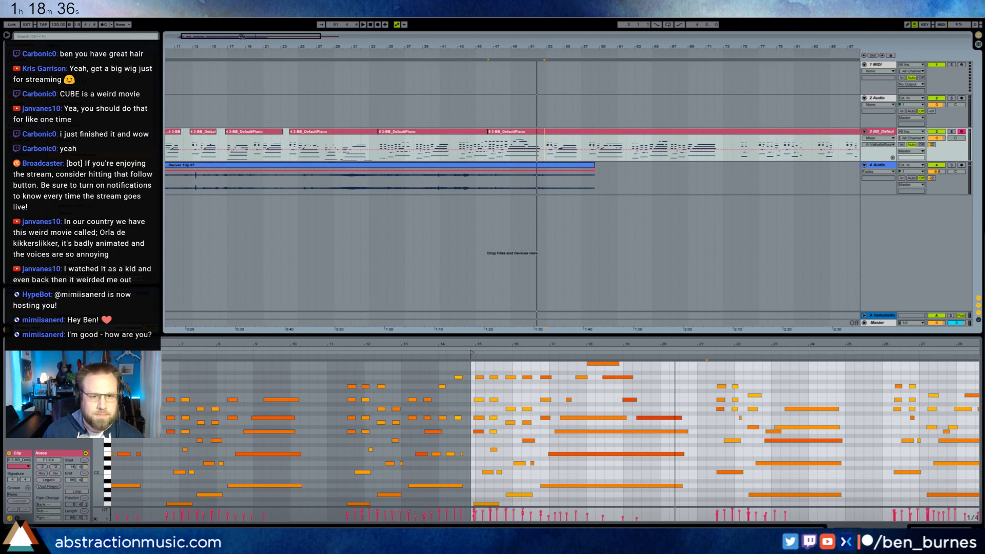
pyautogui.hotkey('ctrl', 'shift', 's')
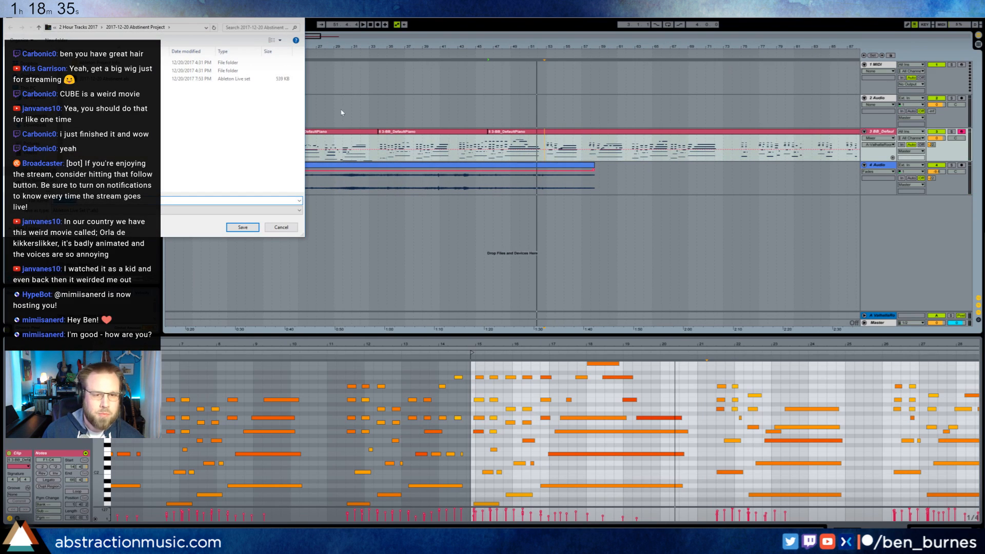
pyautogui.click(281, 227)
# Duplicate the Denver Trip 07 field recording clip directly after itself and crossfade the two copies around bar 57
pyautogui.moveTo(290, 36); pyautogui.dragTo(273, 36)
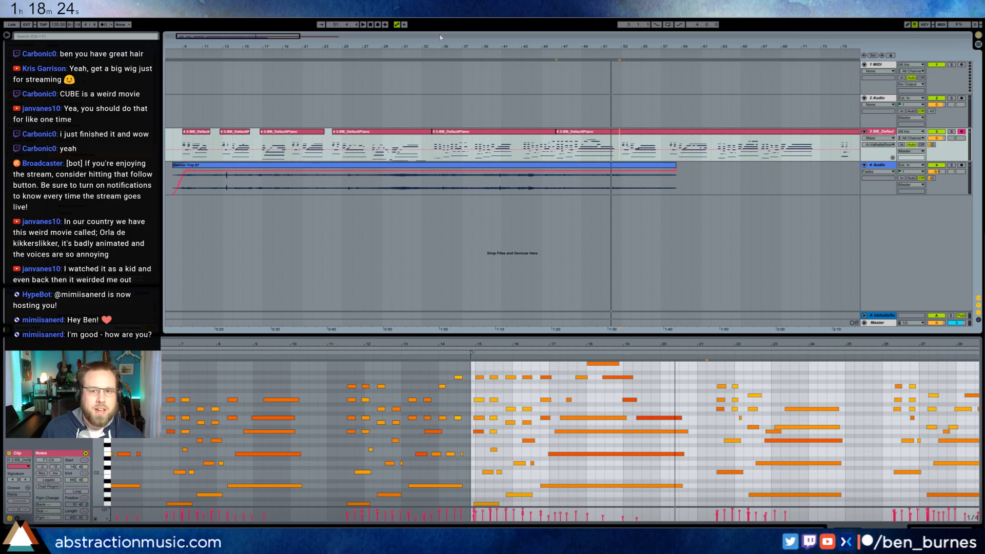
pyautogui.moveTo(265, 36); pyautogui.dragTo(265, 28)
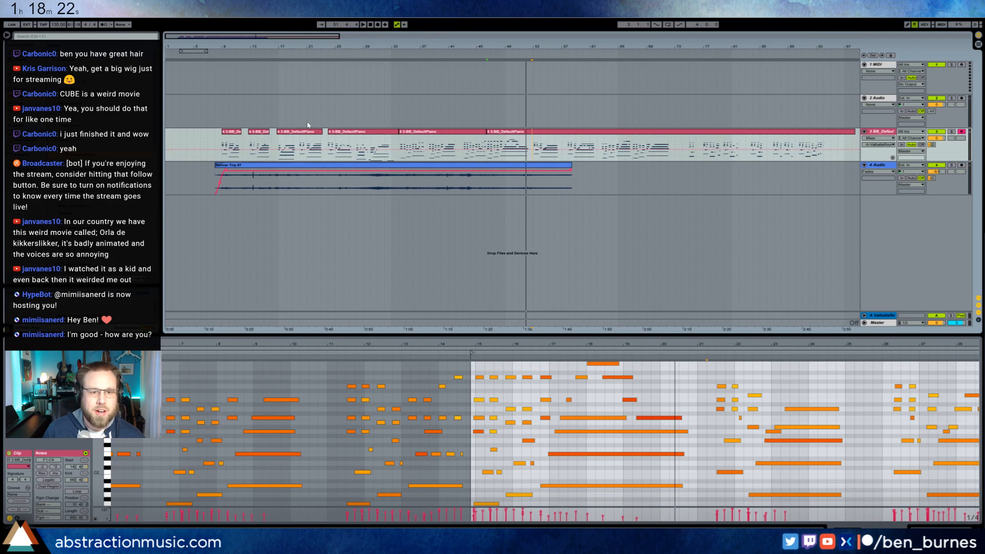
pyautogui.click(354, 165)
pyautogui.hotkey('ctrl', 'd')
pyautogui.moveTo(376, 171); pyautogui.dragTo(345, 172)
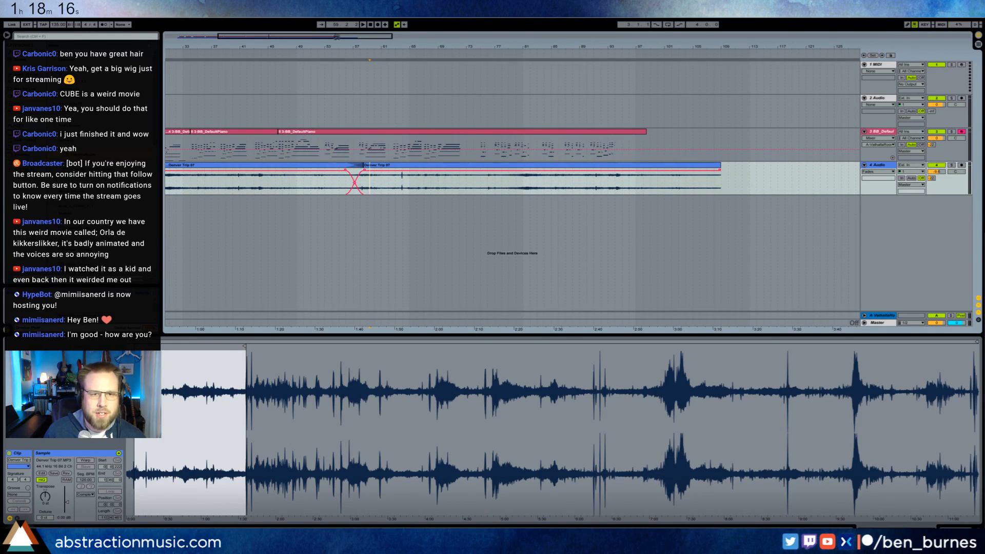
# Play the arrangement from about bar 8, where the field recording fades in, and open the first piano clip's notes
pyautogui.moveTo(337, 37); pyautogui.dragTo(292, 36)
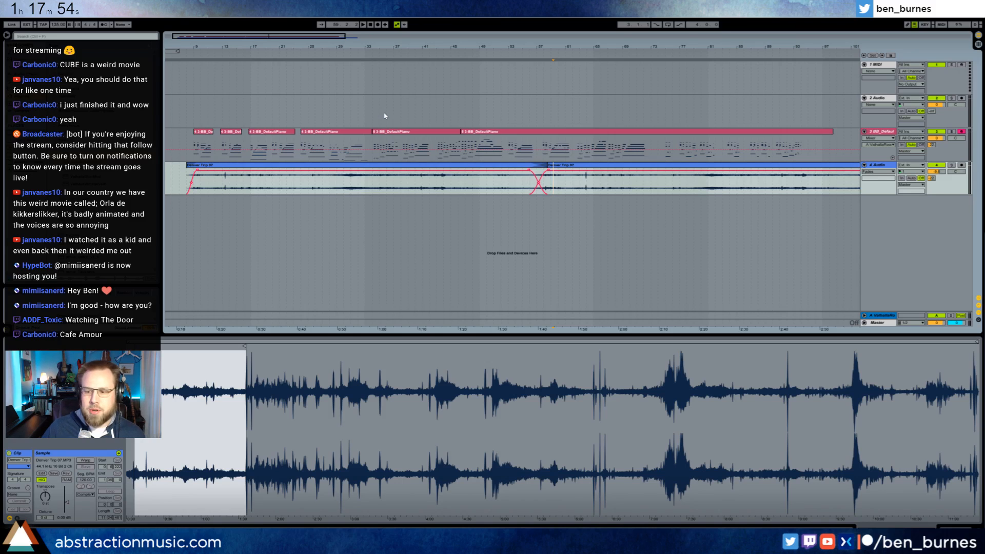
pyautogui.click(187, 144)
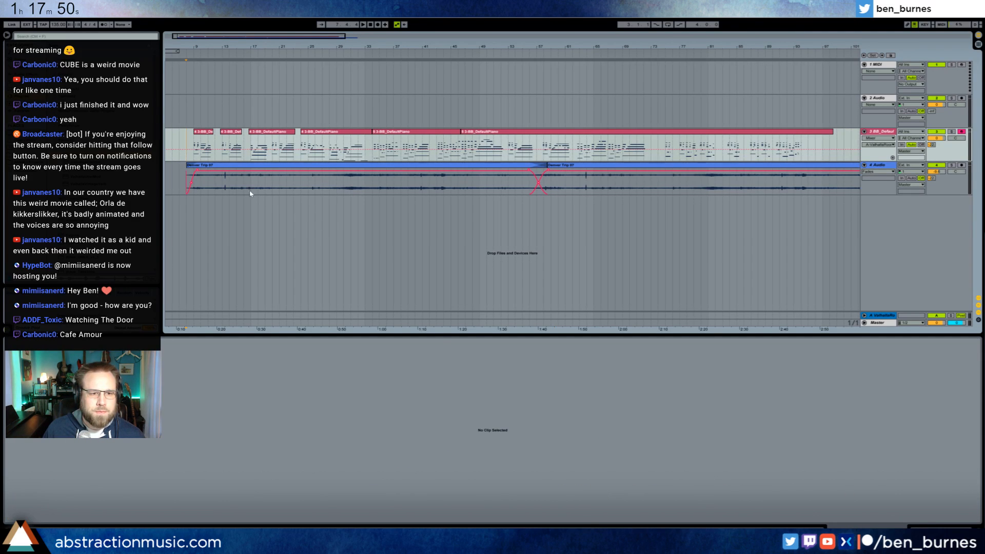
pyautogui.click(189, 176)
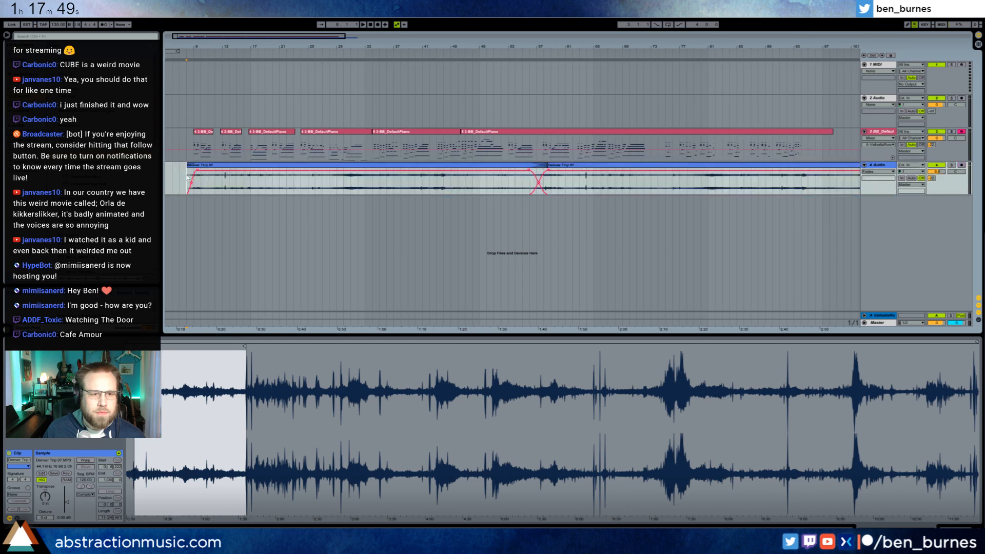
pyautogui.click(187, 139)
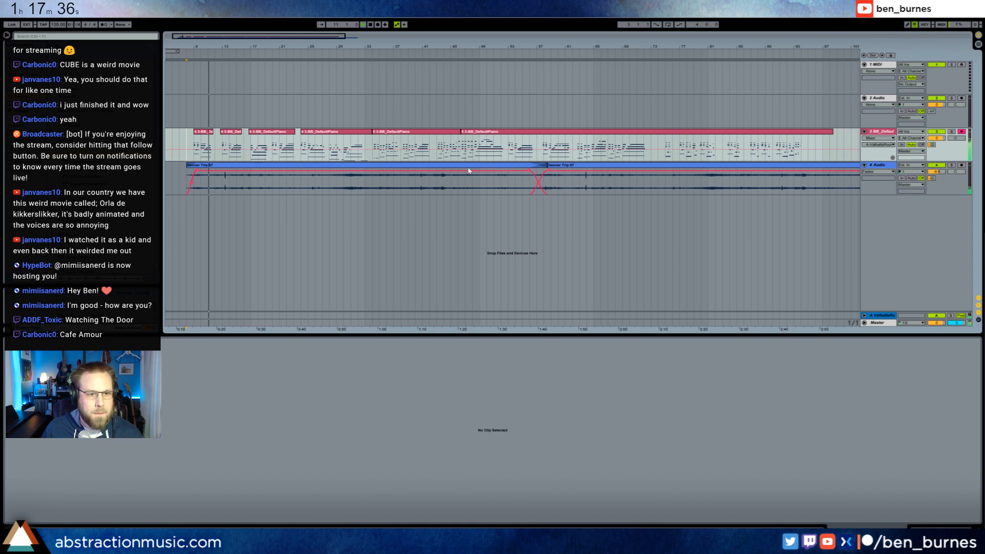
pyautogui.click(207, 133)
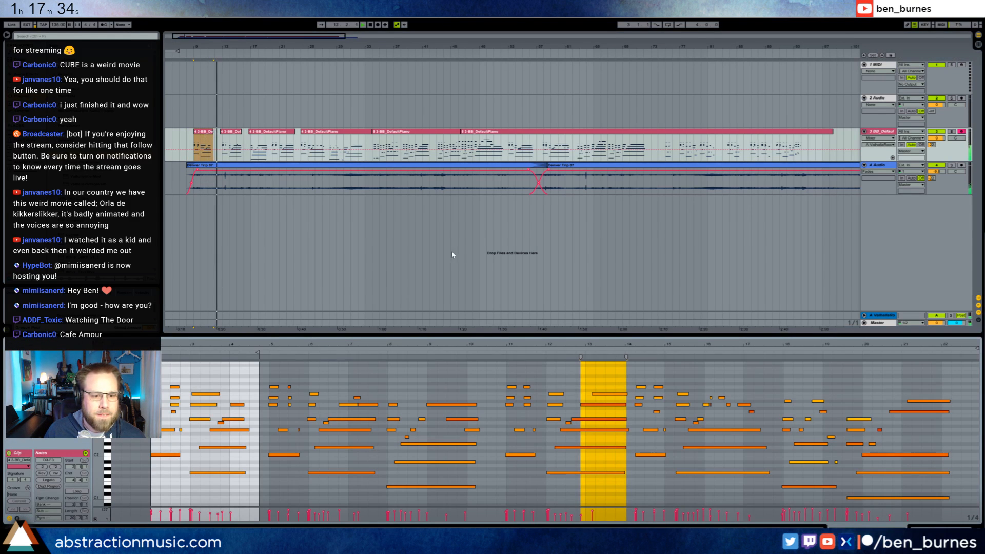
# Play through the first four piano clips one after another, checking the timing of each clip's notes
pyautogui.click(224, 420)
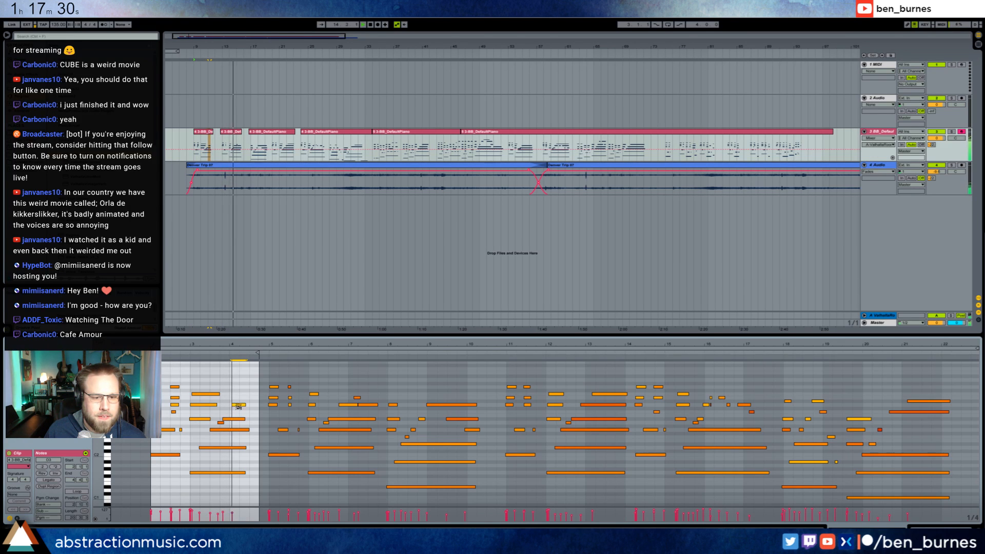
pyautogui.click(236, 134)
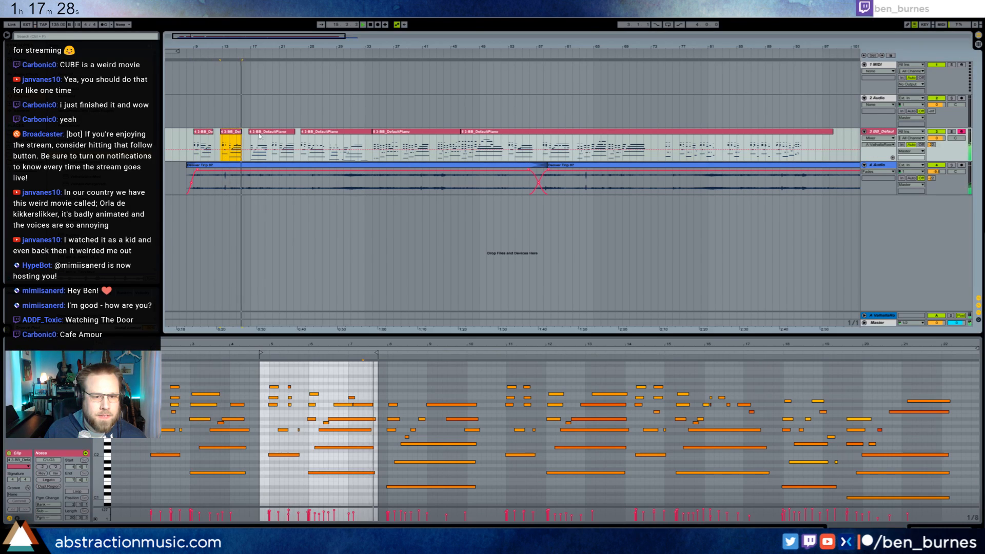
pyautogui.click(279, 134)
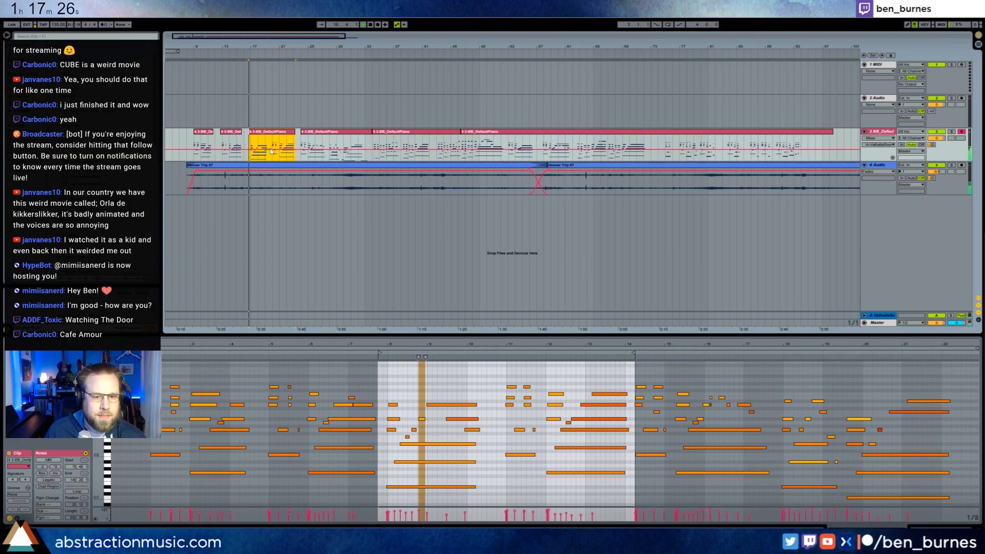
pyautogui.click(457, 379)
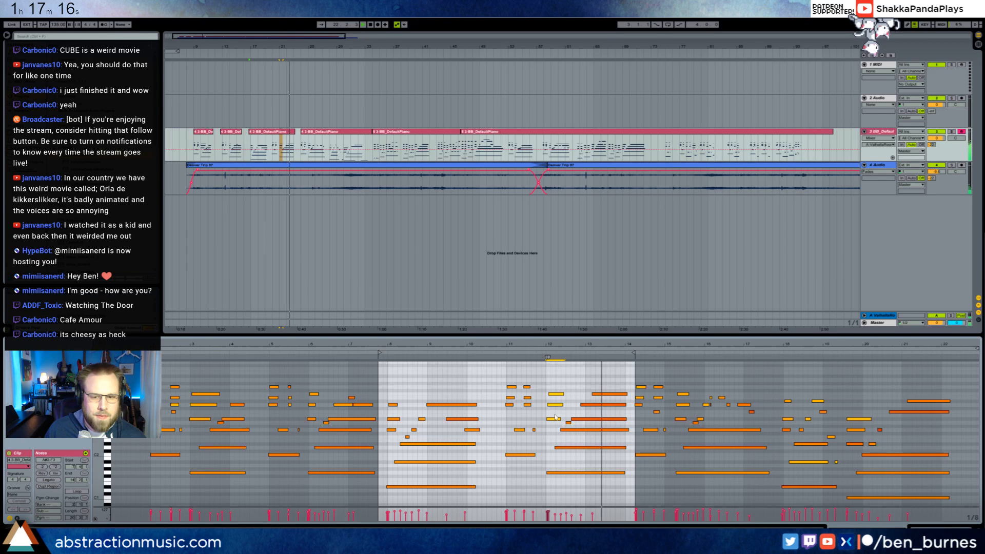
pyautogui.click(308, 133)
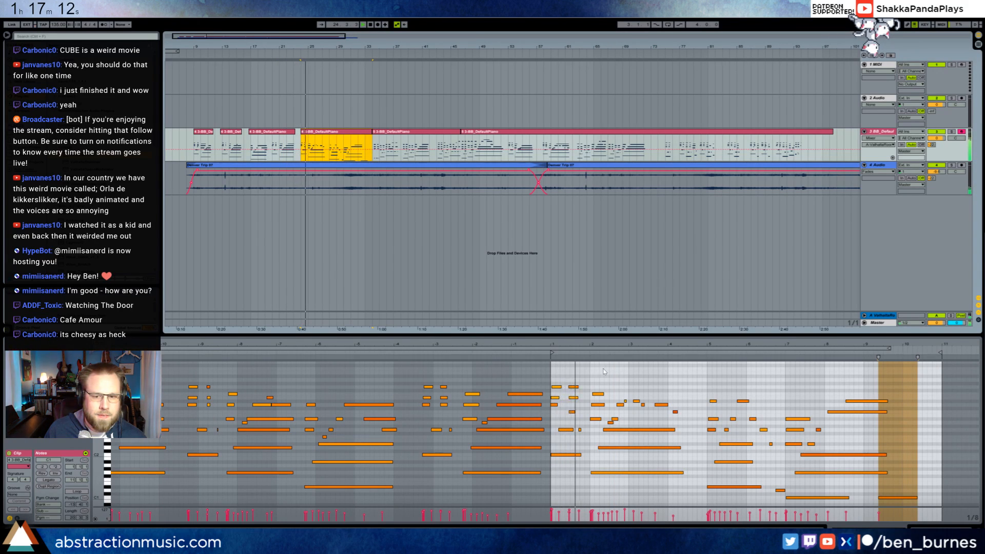
pyautogui.moveTo(554, 377); pyautogui.dragTo(556, 399)
pyautogui.click(619, 387)
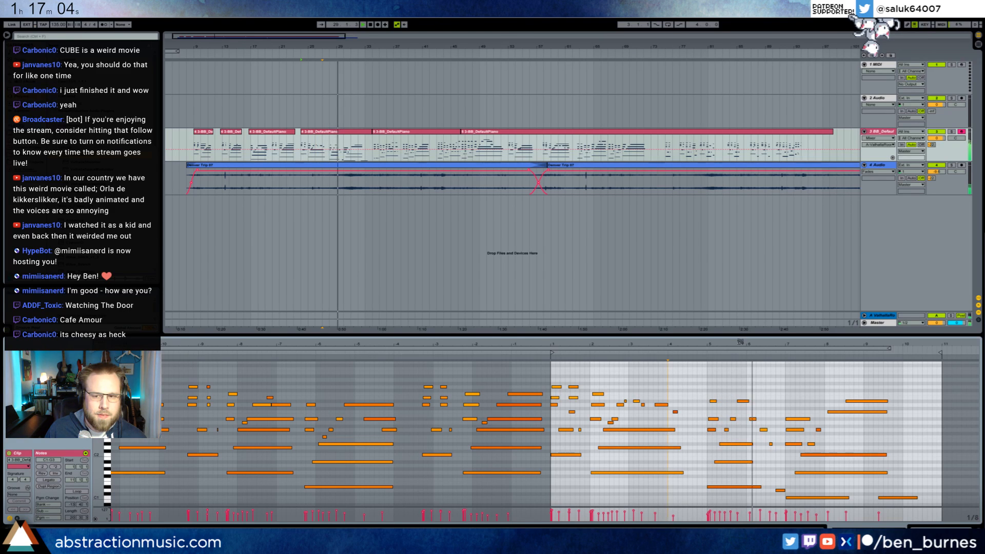
pyautogui.moveTo(739, 352); pyautogui.dragTo(739, 354)
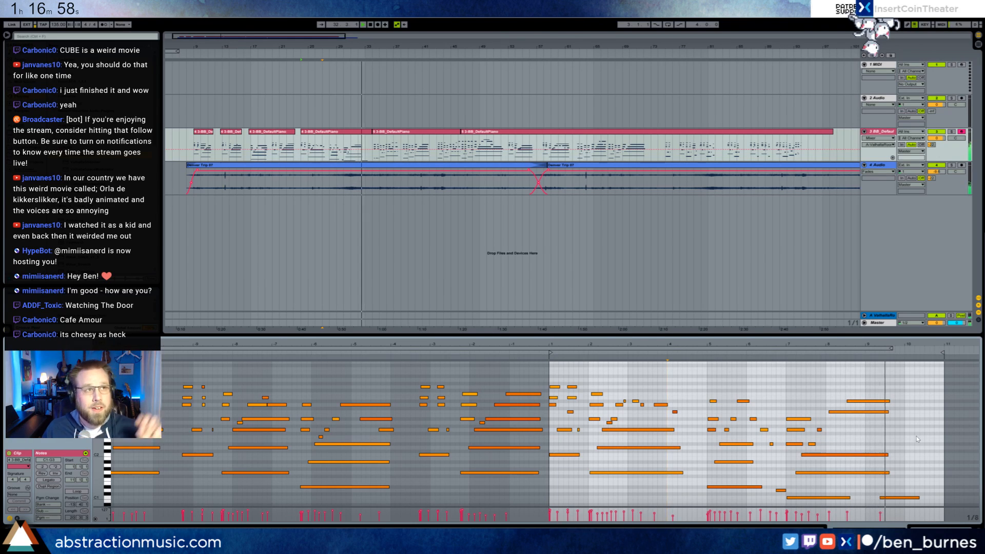
# Listen on through the last two piano clips and shift the upper notes of the last clip's long chord about half a bar later
pyautogui.click(378, 137)
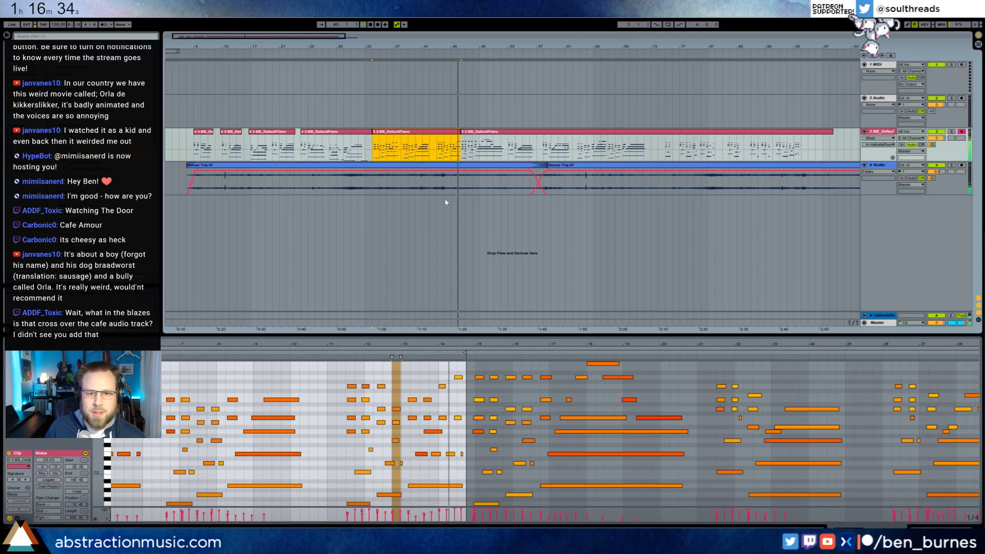
pyautogui.click(479, 133)
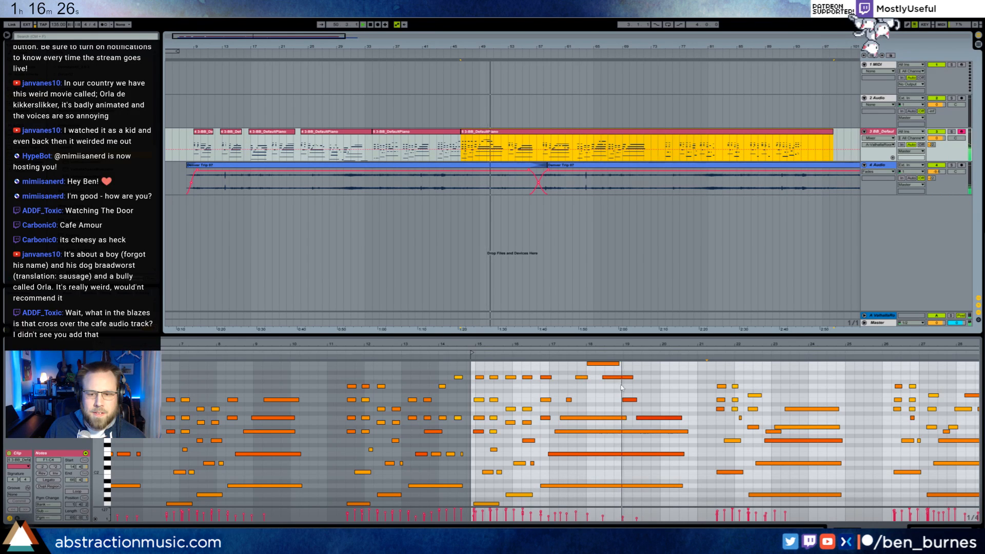
pyautogui.click(547, 454)
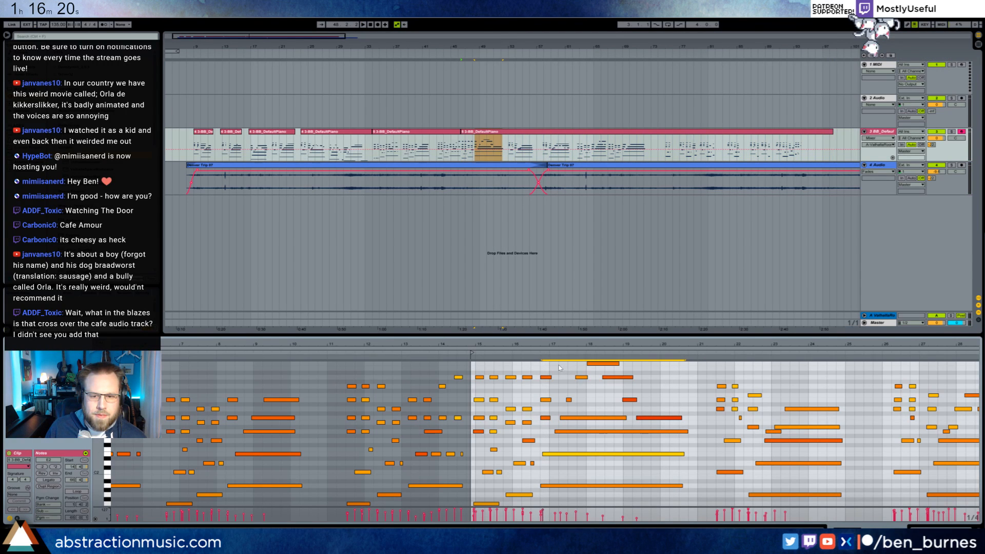
pyautogui.moveTo(559, 367); pyautogui.dragTo(683, 434)
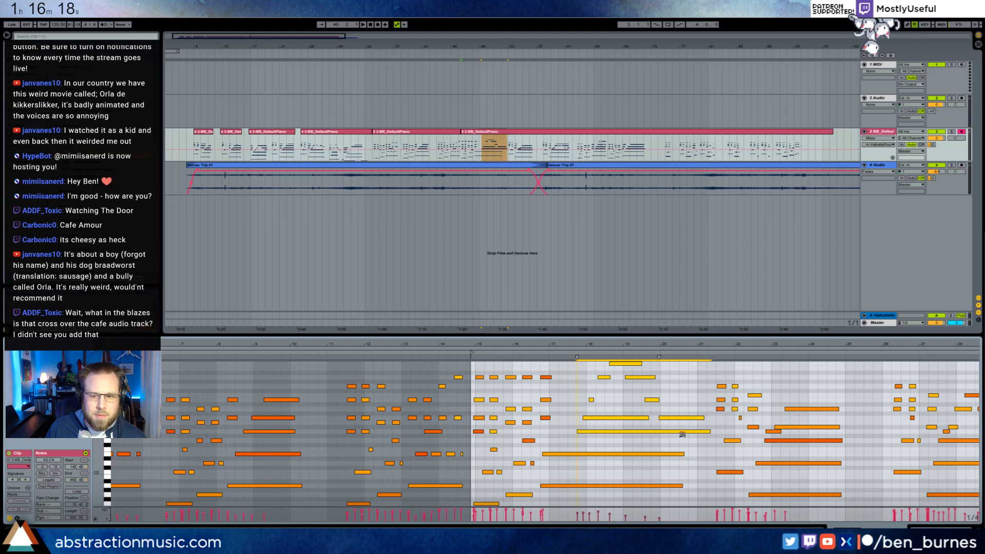
# Try moving the field recording crossfade to about bar 67, solo the track and audition the noises after bar 58
pyautogui.moveTo(305, 39); pyautogui.dragTo(326, 66)
pyautogui.moveTo(417, 166); pyautogui.dragTo(521, 178)
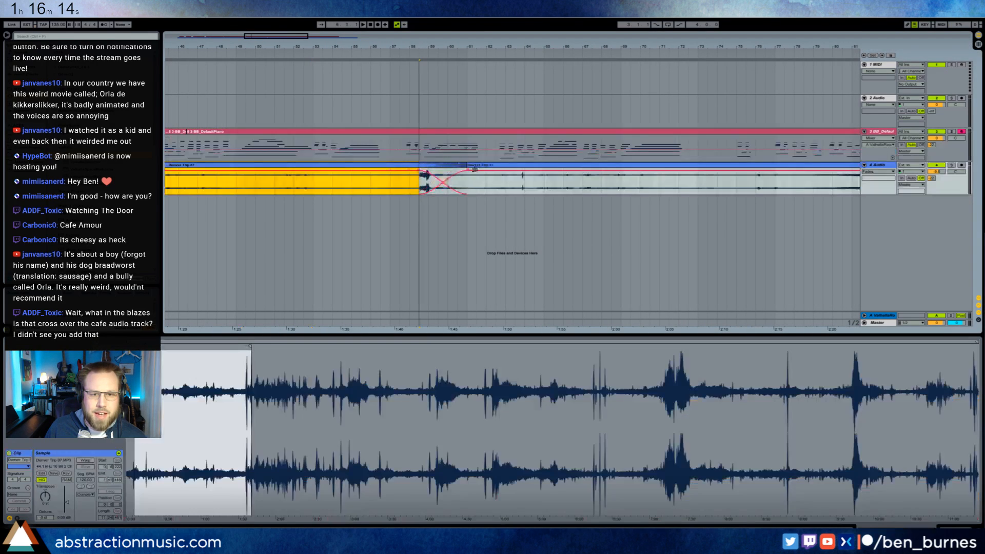
pyautogui.click(951, 165)
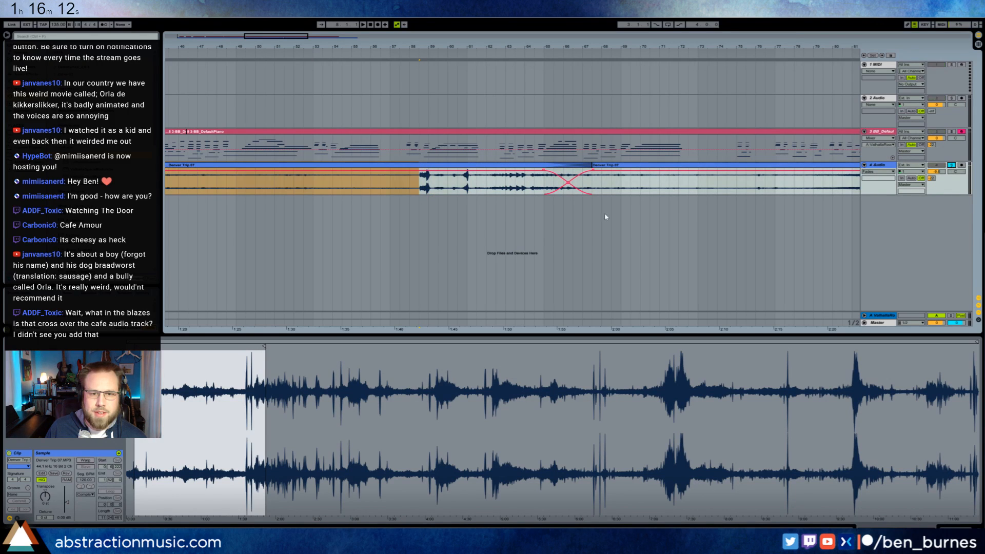
pyautogui.click(414, 188)
pyautogui.press('space')
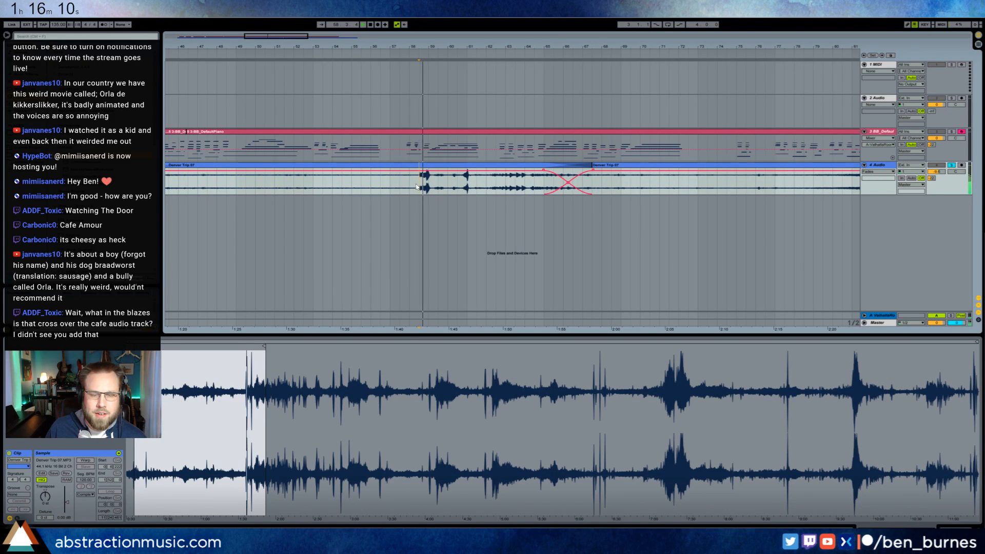
pyautogui.click(458, 189)
pyautogui.press('space')
pyautogui.press('space')
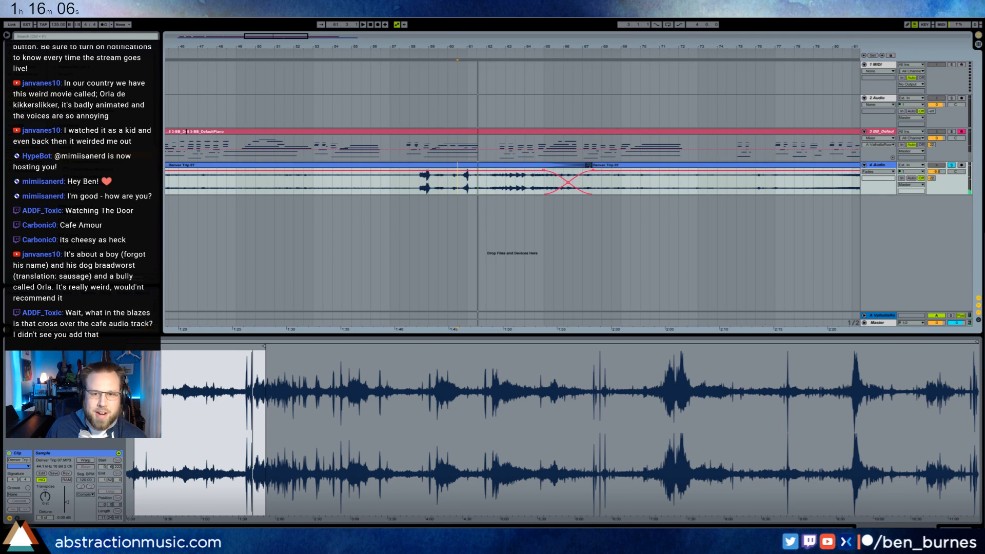
# Try moving the field recording crossfade to about bar 82 and further to about bar 95, auditioning the uncovered audio
pyautogui.moveTo(589, 166); pyautogui.dragTo(882, 187)
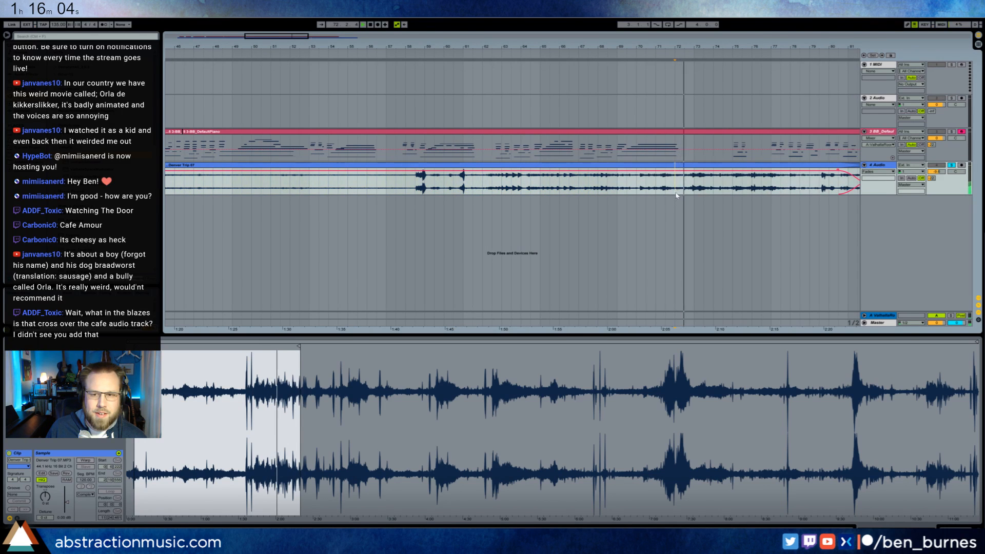
pyautogui.press('space')
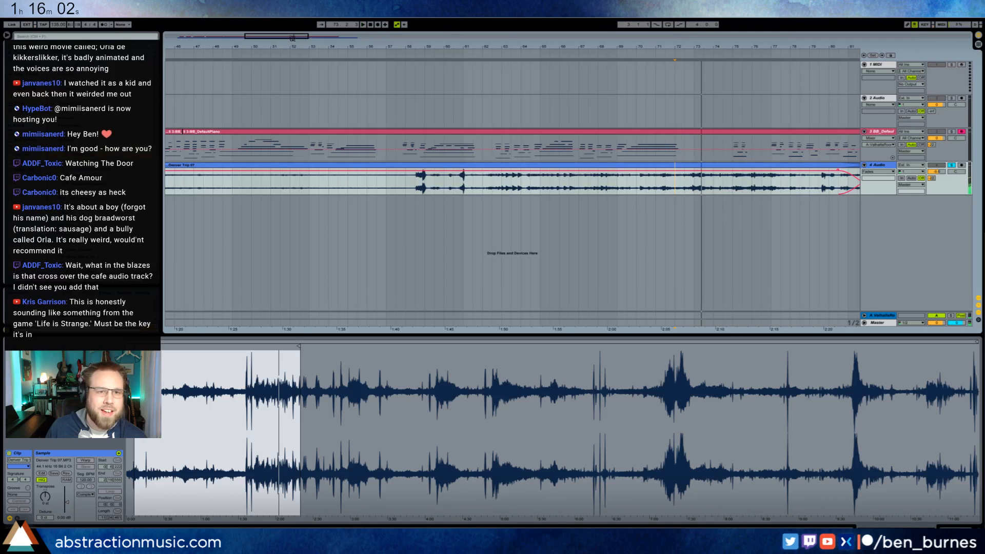
pyautogui.moveTo(467, 47); pyautogui.dragTo(303, 26)
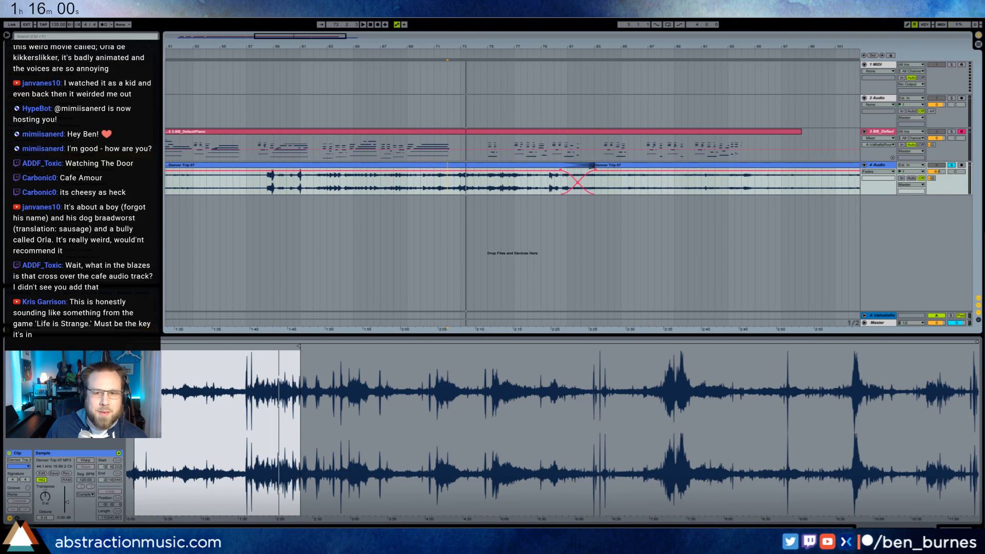
pyautogui.moveTo(591, 165); pyautogui.dragTo(770, 176)
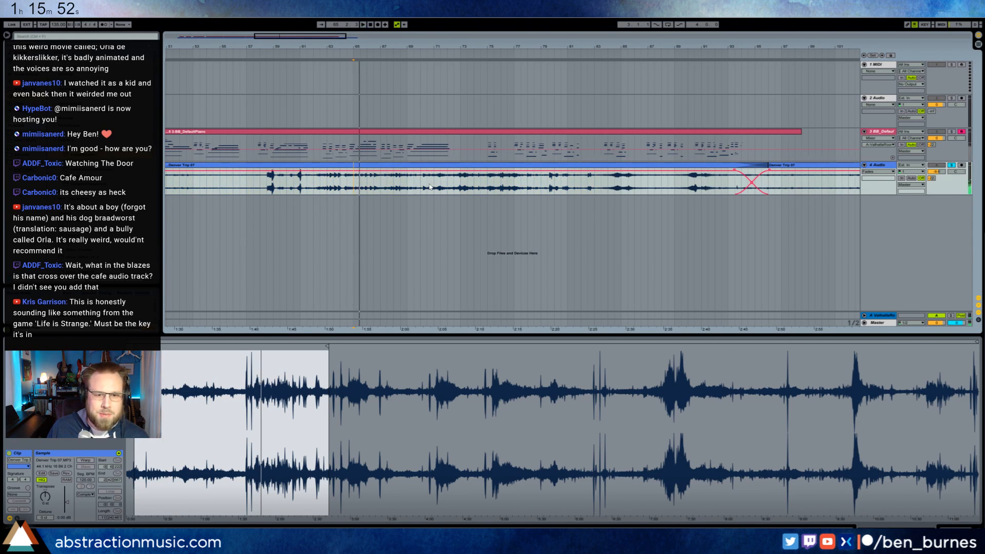
pyautogui.click(461, 182)
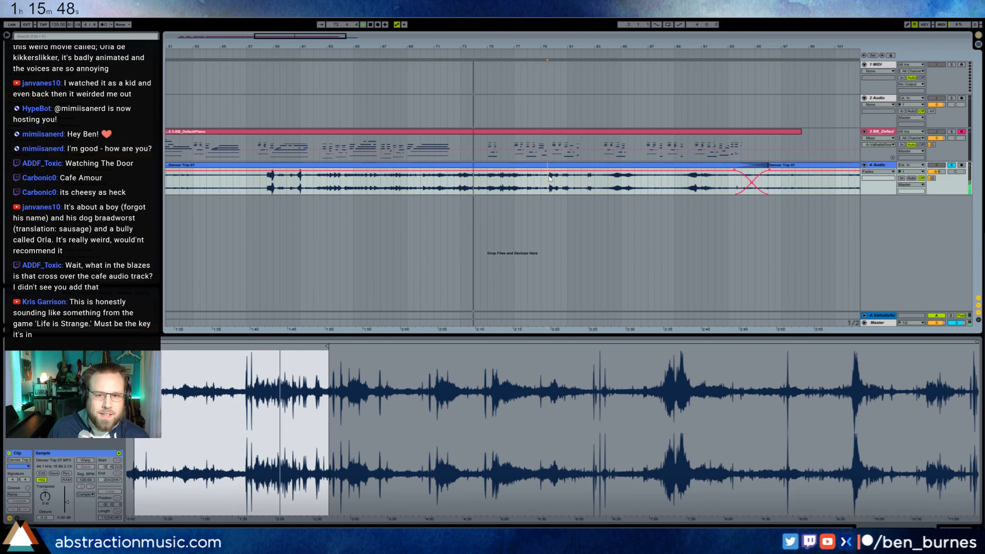
pyautogui.click(549, 179)
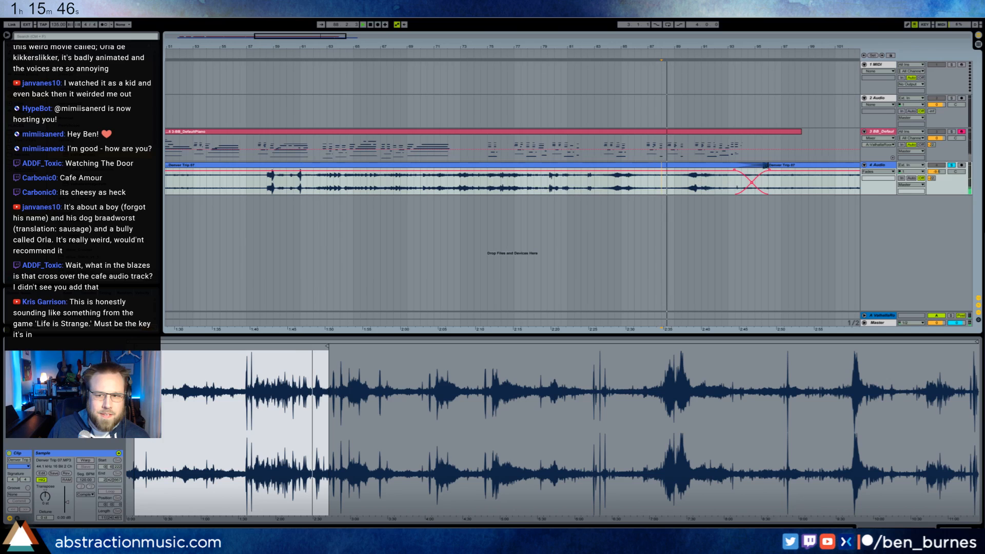
# Move the field recording crossfade back to about bar 57, ahead of the loud noises, and unsolo the track
pyautogui.moveTo(768, 165); pyautogui.dragTo(261, 180)
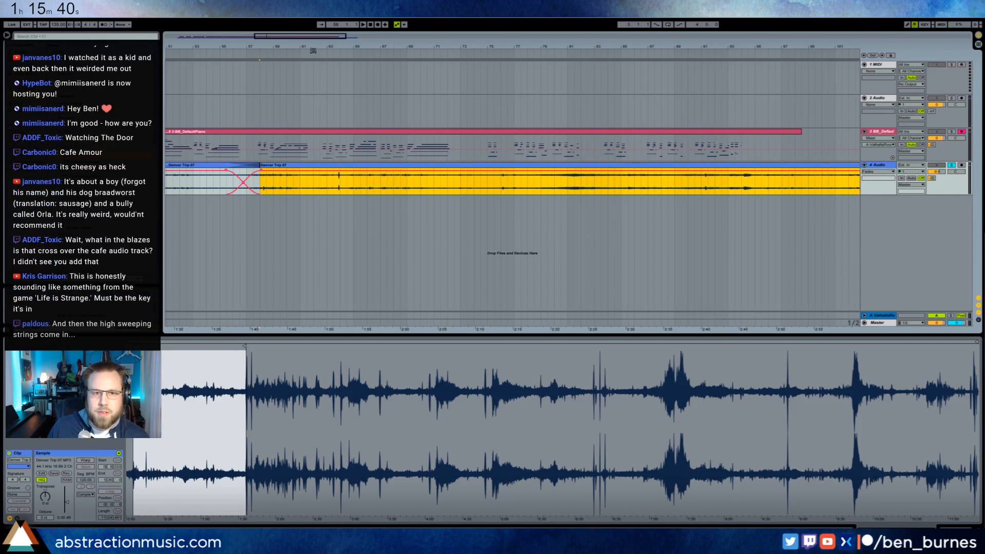
pyautogui.moveTo(304, 41); pyautogui.dragTo(267, 46)
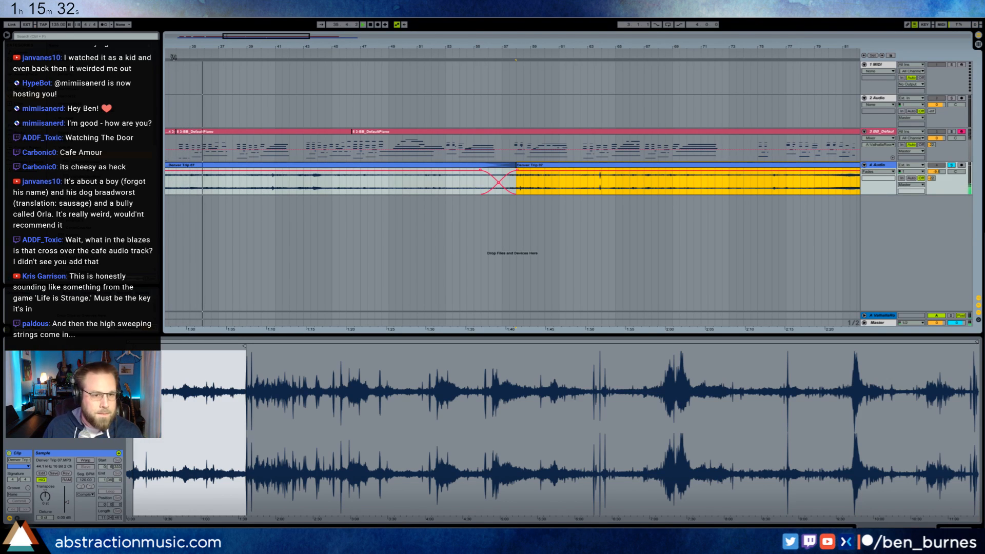
pyautogui.click(954, 165)
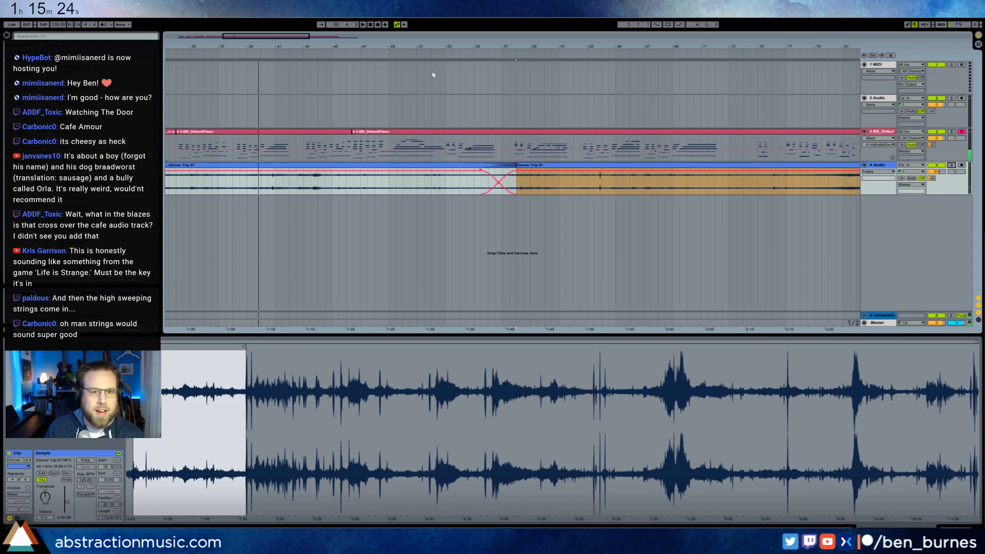
# Play the arrangement from about bar 34 and try adjusting the start of the field recording crossfade near bar 55
pyautogui.moveTo(261, 37); pyautogui.dragTo(265, 97)
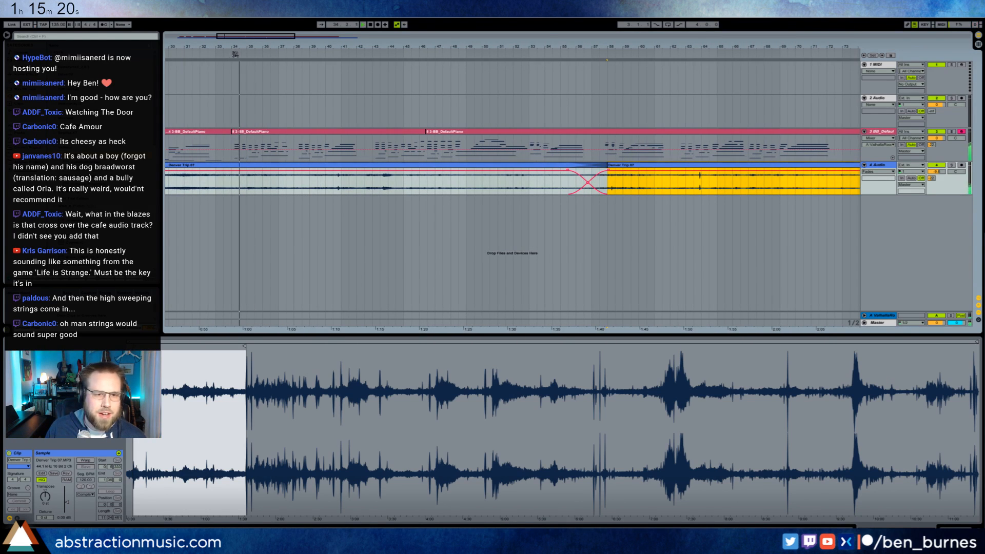
pyautogui.click(342, 136)
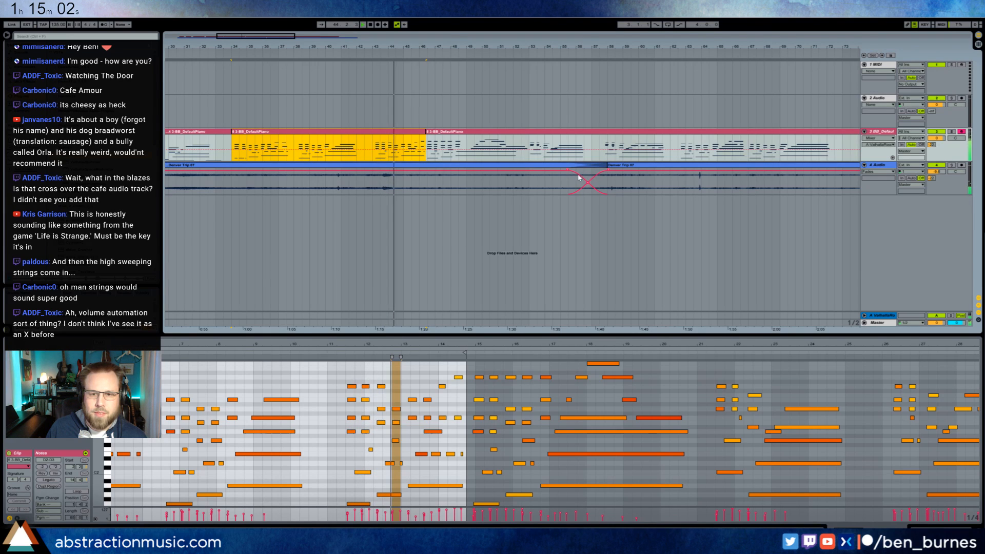
pyautogui.click(588, 174)
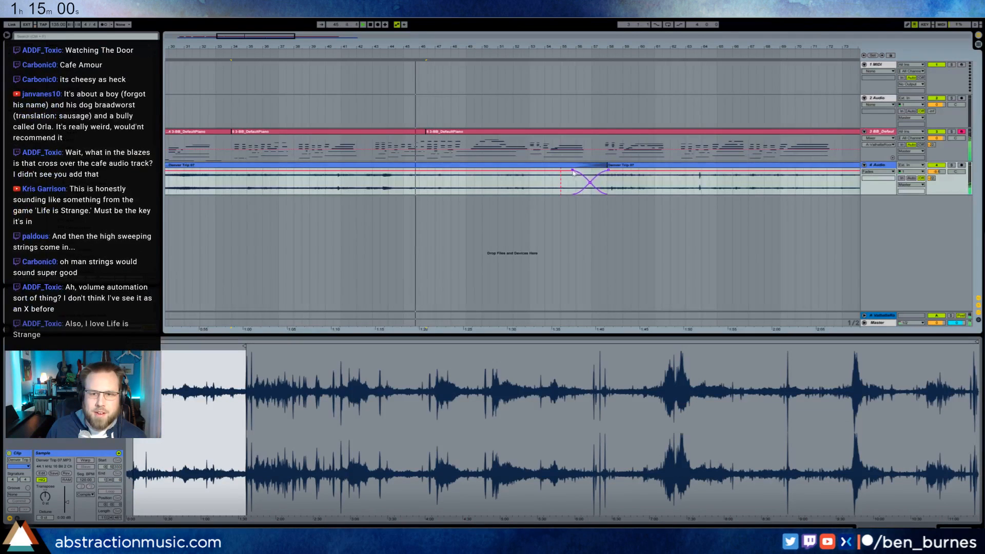
pyautogui.moveTo(587, 175); pyautogui.dragTo(568, 173)
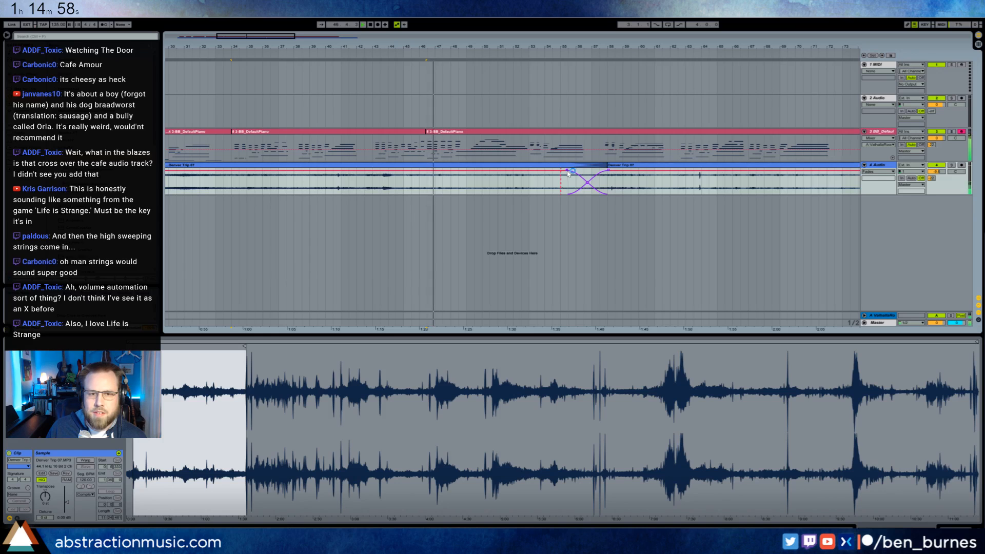
# In the last piano clip, lower the chord notes starting near clip bar 17 by one semitone and play the passage back
pyautogui.click(463, 133)
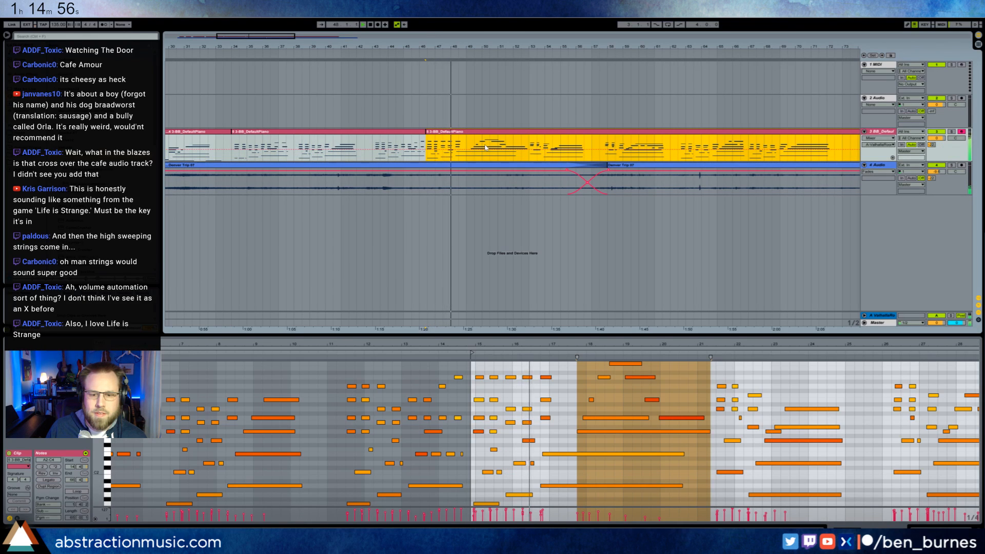
pyautogui.click(570, 427)
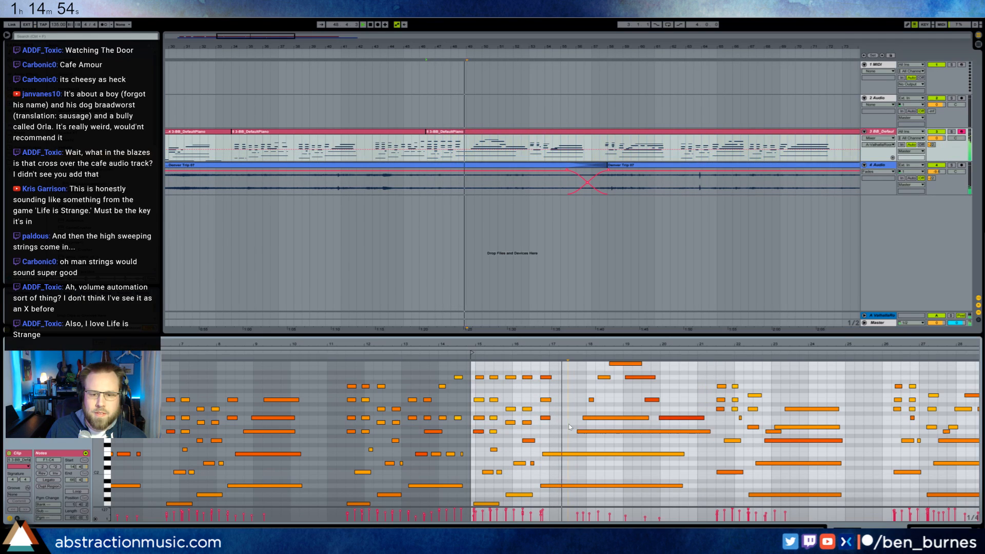
pyautogui.click(568, 453)
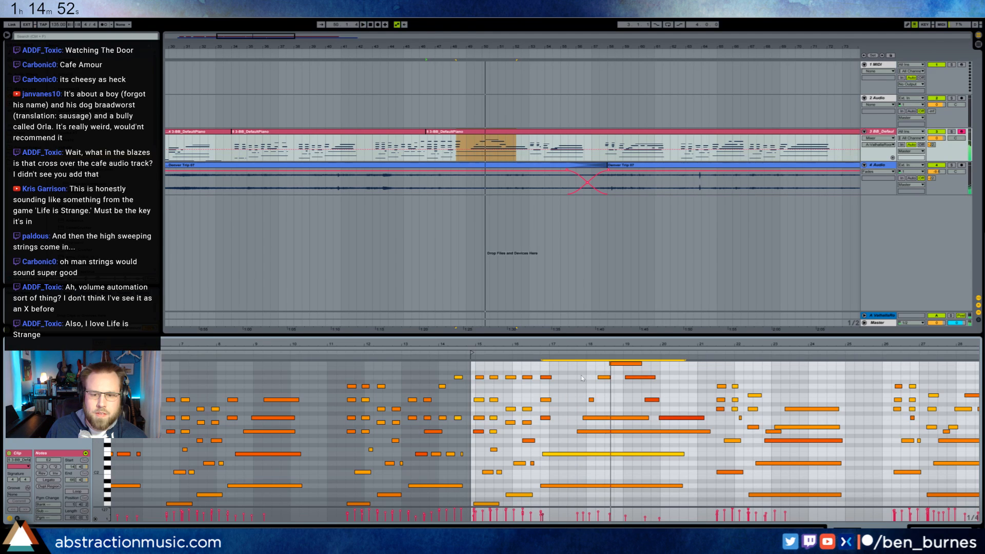
pyautogui.click(580, 431)
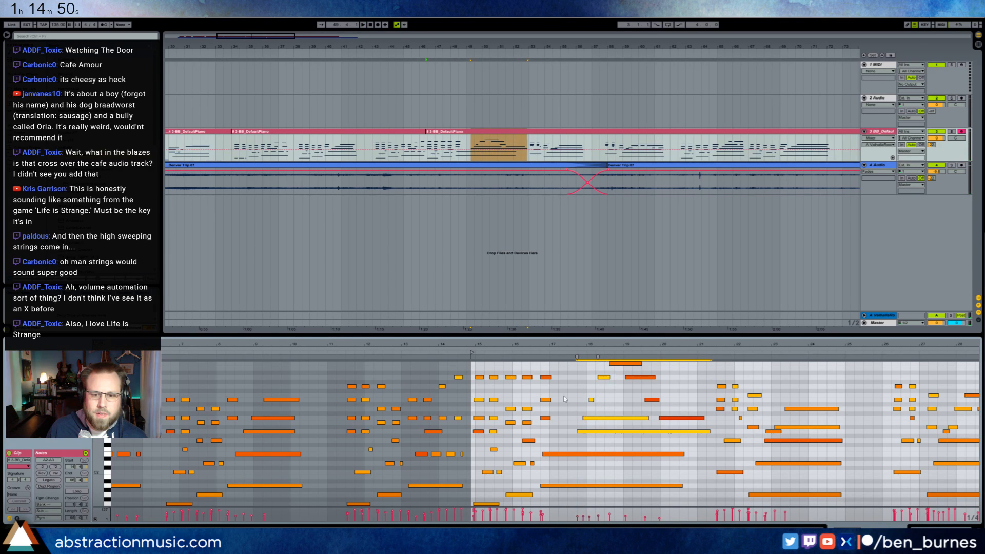
pyautogui.moveTo(548, 368); pyautogui.dragTo(543, 496)
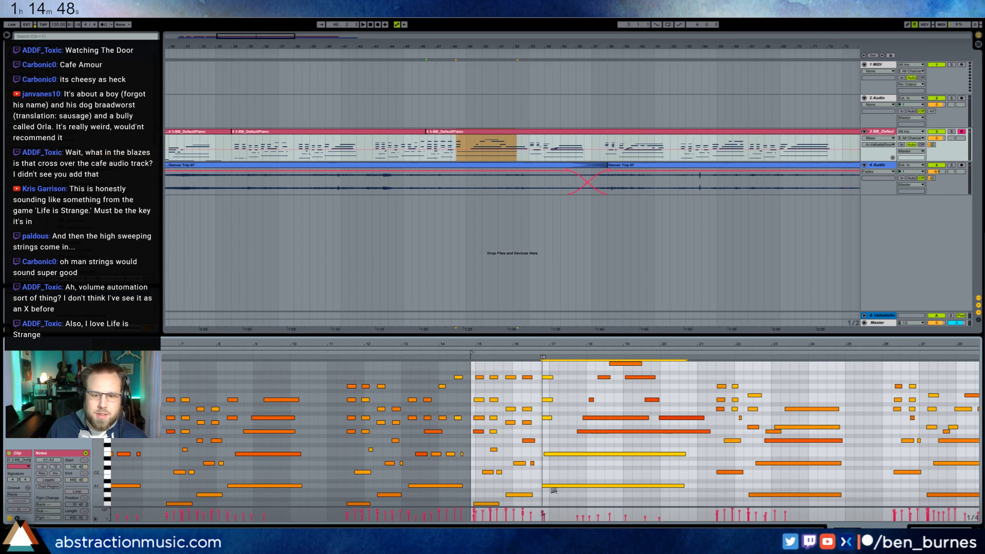
pyautogui.press('Down')
pyautogui.press('space')
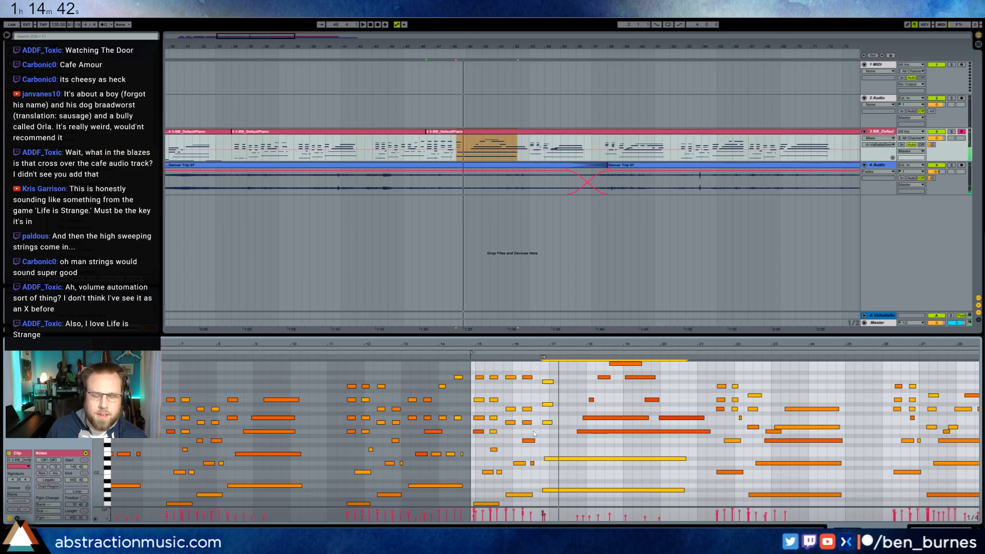
pyautogui.click(539, 358)
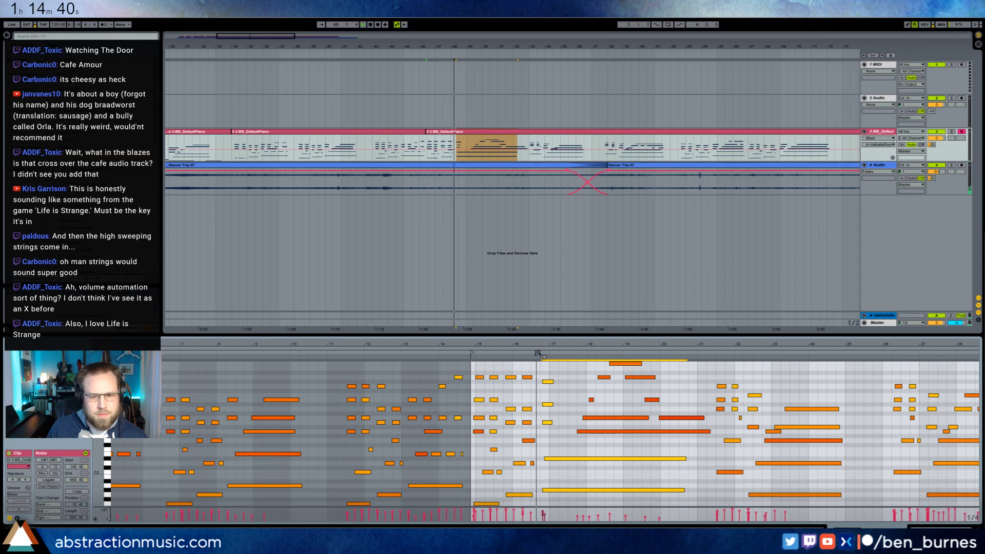
# Raise the short upper chord notes near clip bar 17 and the higher of the two long notes below them by one semitone
pyautogui.moveTo(543, 372); pyautogui.dragTo(561, 512)
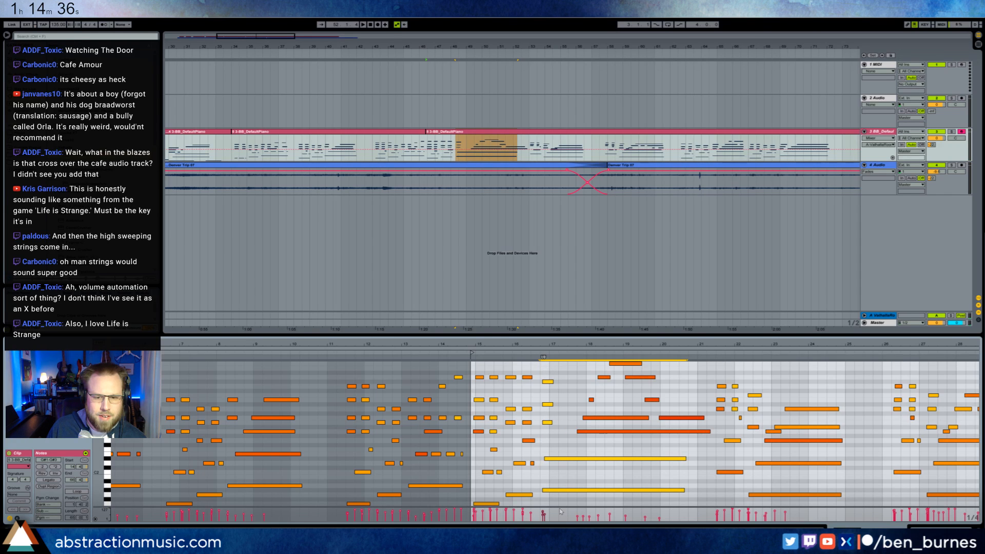
pyautogui.scroll(-2, 568, 489)
pyautogui.scroll(1, 568, 489)
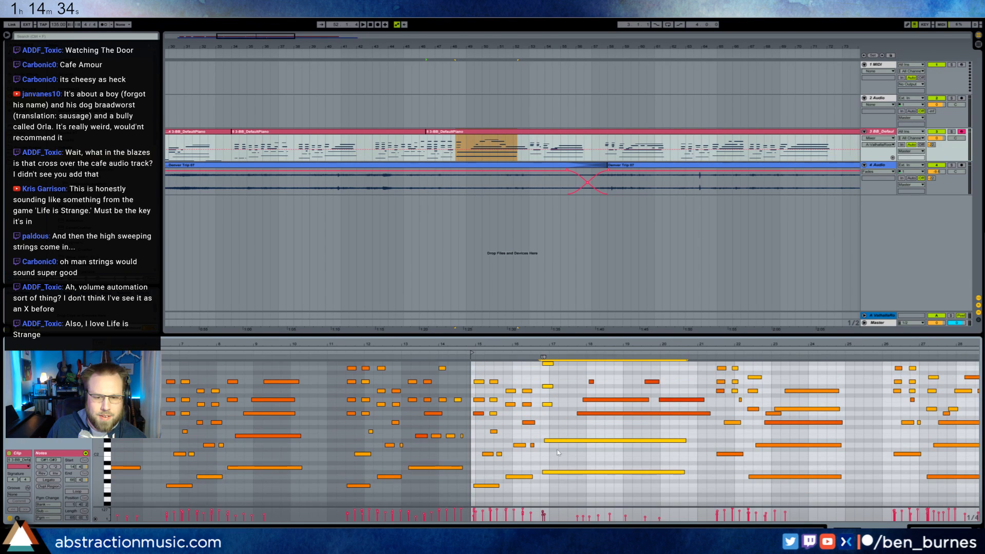
pyautogui.scroll(1, 558, 452)
pyautogui.press('Up')
pyautogui.press('Down')
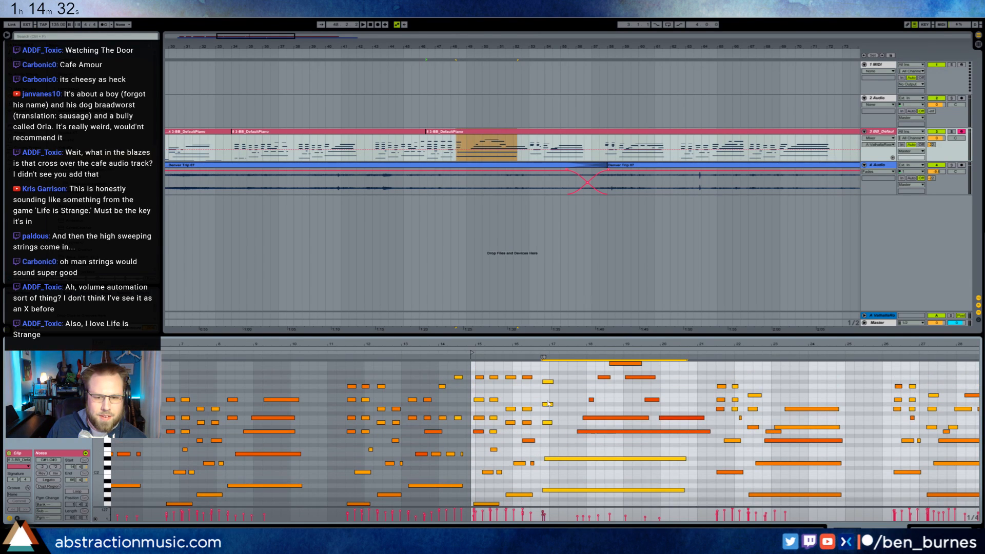
pyautogui.moveTo(545, 367); pyautogui.dragTo(549, 421)
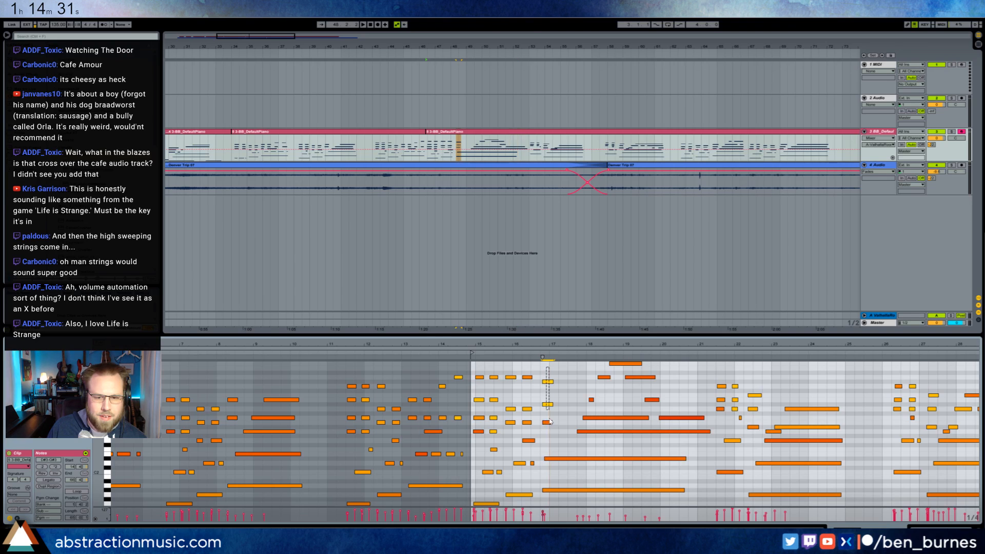
pyautogui.click(540, 355)
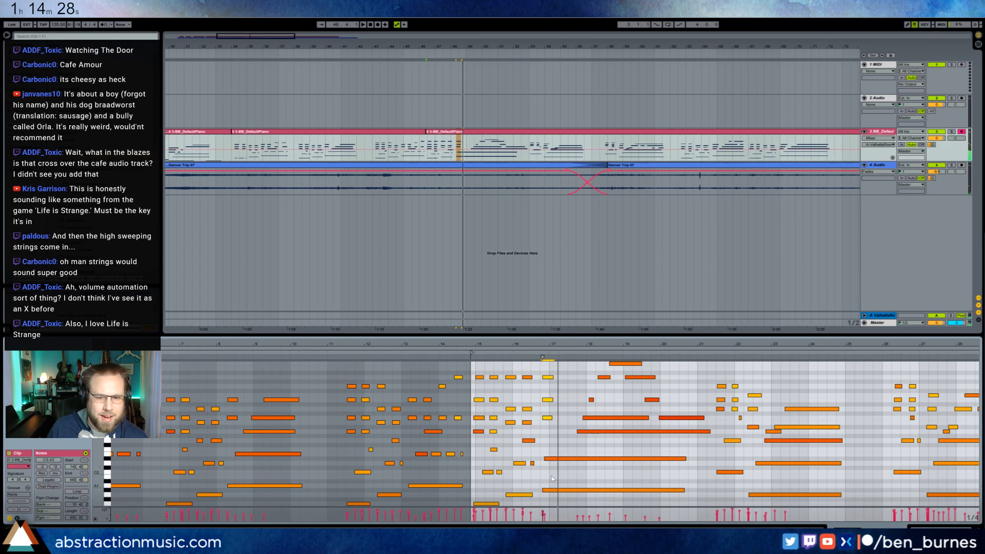
pyautogui.press('Up')
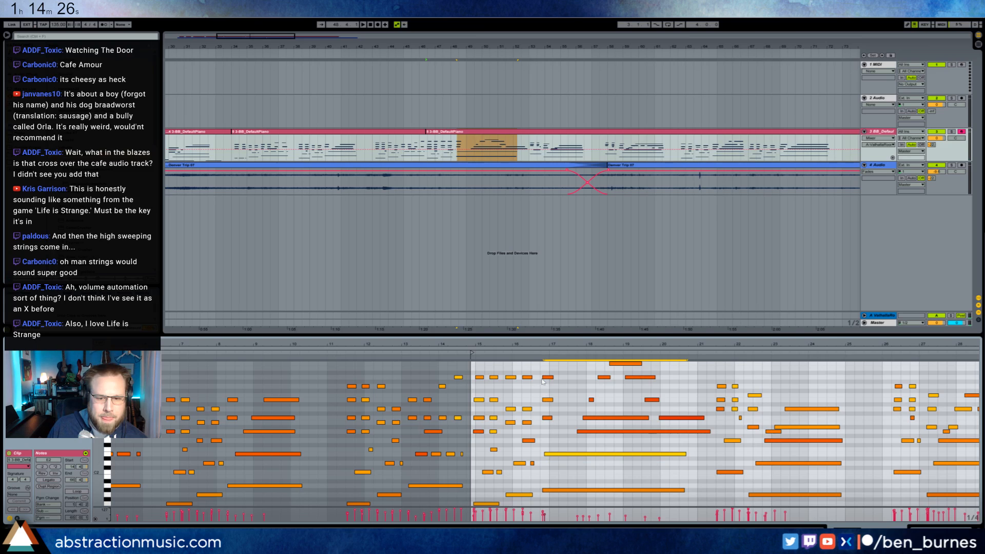
pyautogui.scroll(-3, 553, 480)
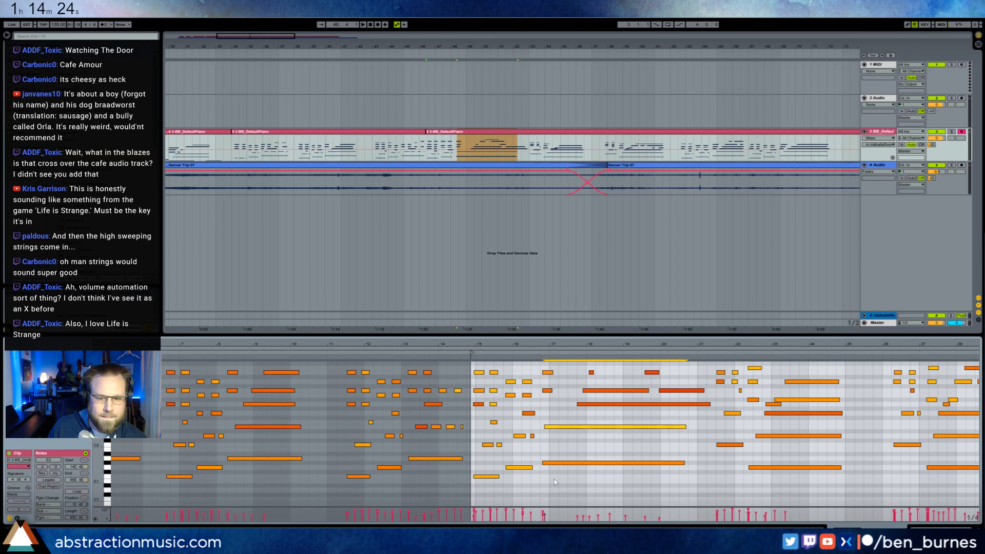
# Raise the lowest long note of the chord near clip bar 17 by one semitone and play the passage back
pyautogui.moveTo(485, 469); pyautogui.dragTo(520, 475)
pyautogui.moveTo(572, 452); pyautogui.dragTo(577, 471)
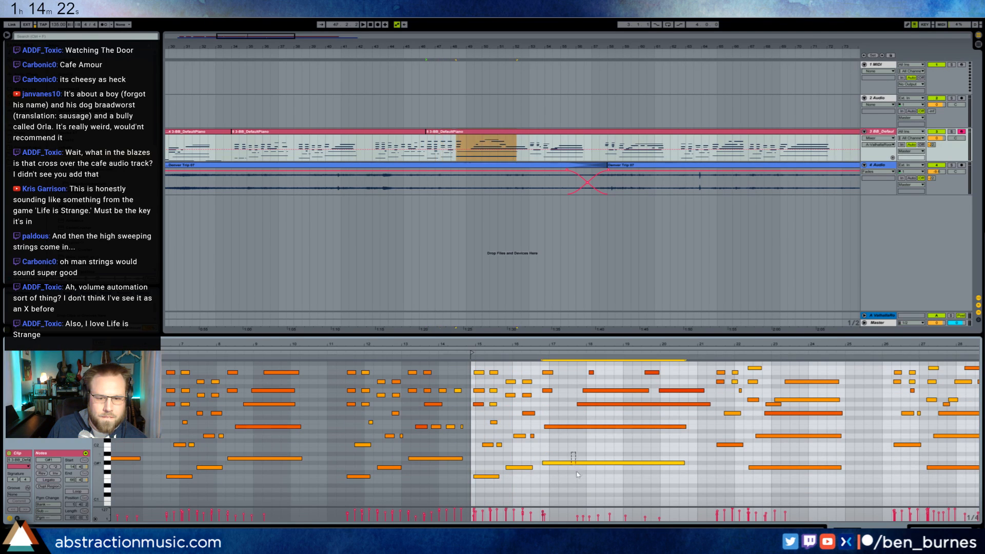
pyautogui.press('space')
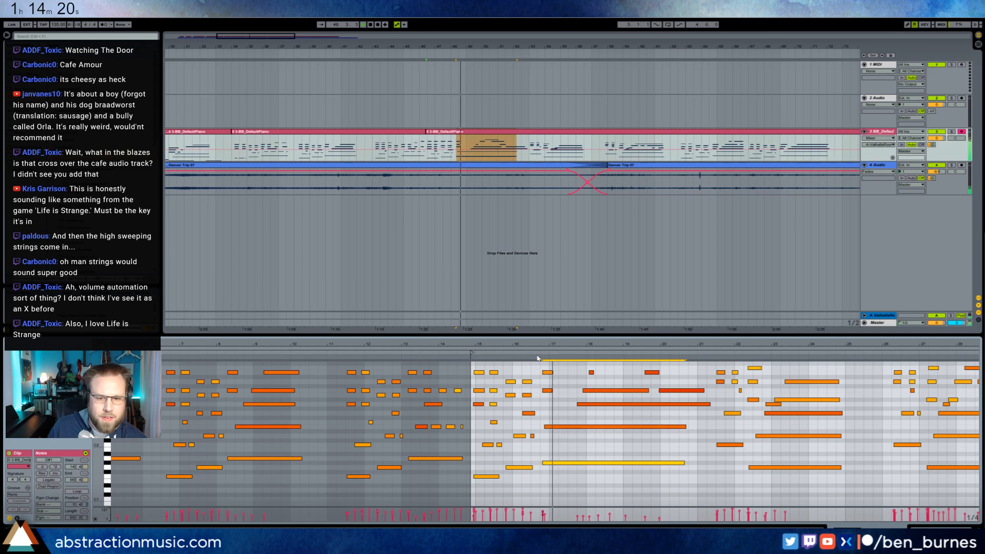
pyautogui.scroll(3, 563, 472)
pyautogui.scroll(1, 561, 459)
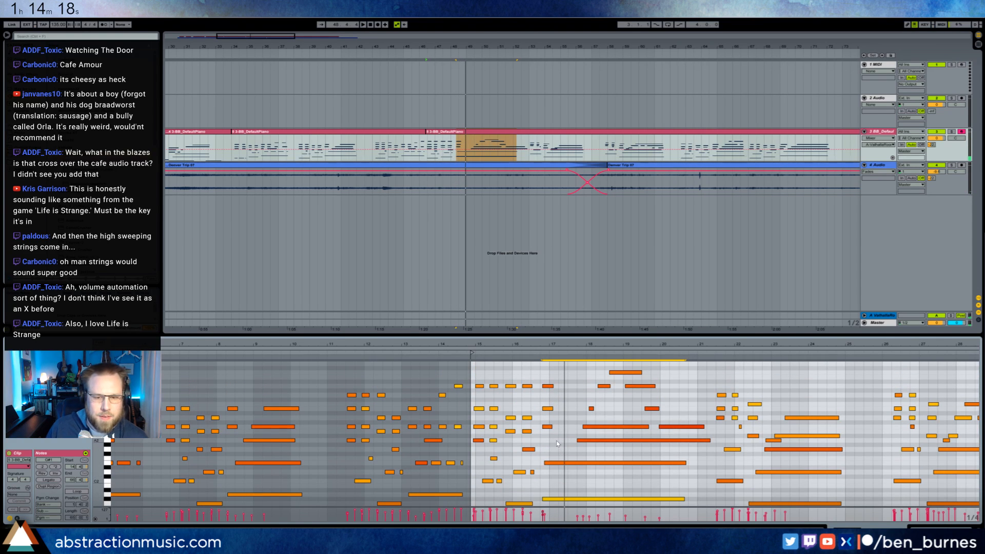
pyautogui.scroll(-3, 576, 431)
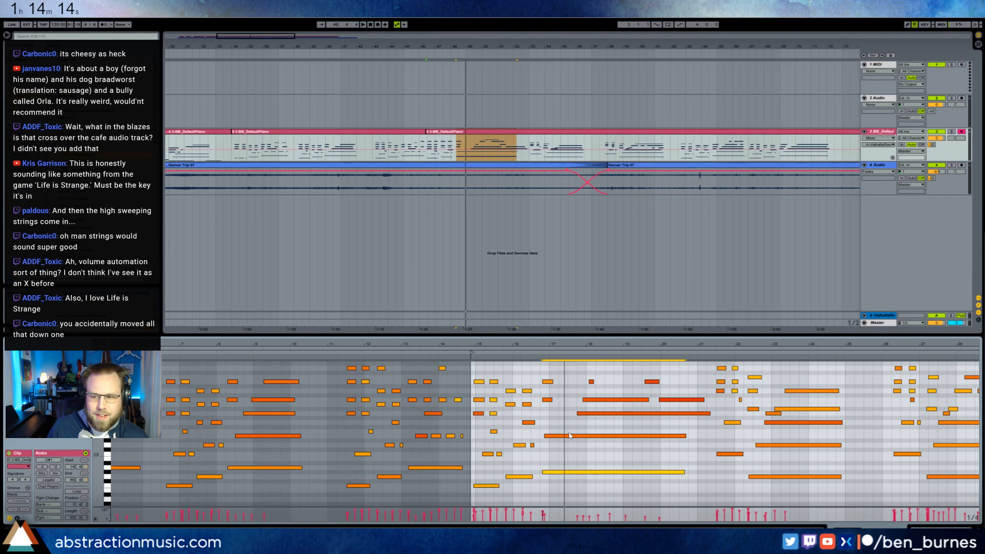
pyautogui.scroll(2, 565, 421)
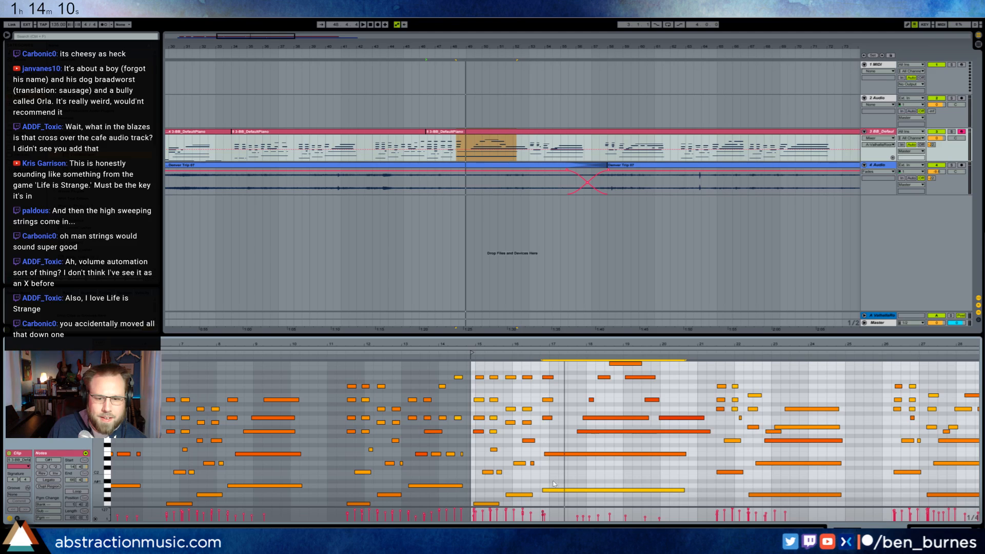
pyautogui.press('Up')
pyautogui.click(541, 355)
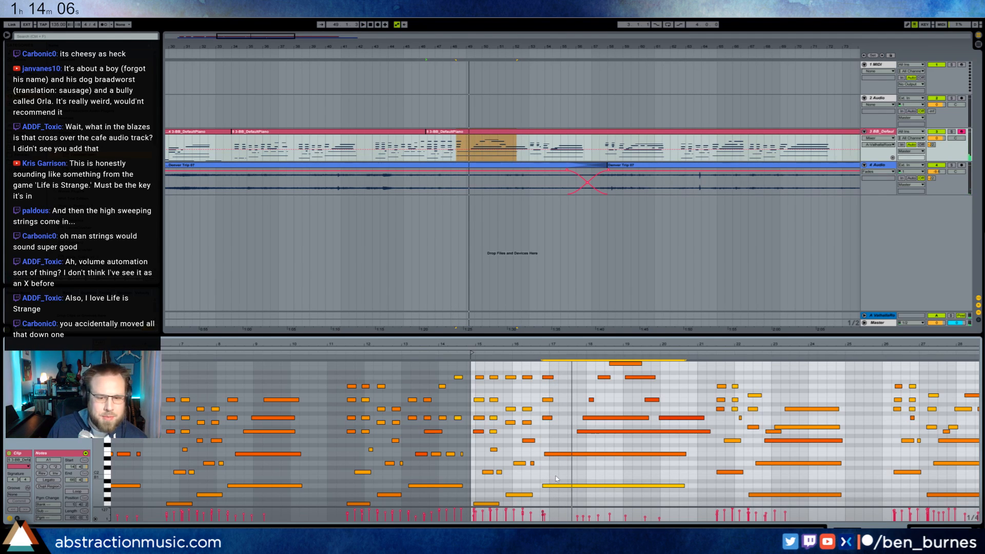
pyautogui.moveTo(556, 477); pyautogui.dragTo(560, 486)
pyautogui.press('space')
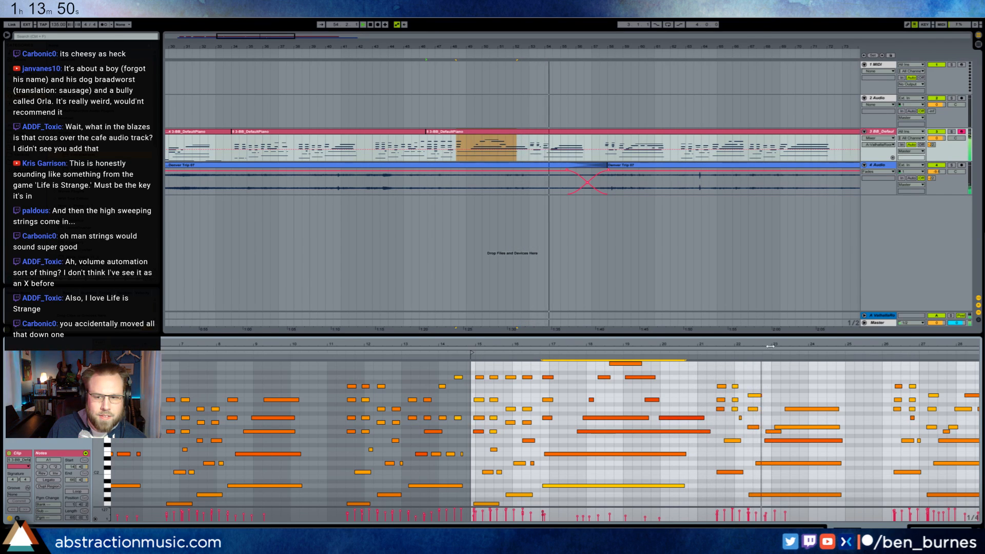
# Listen to the rest of the last piano clip, then replay it from the chord near clip bar 17
pyautogui.moveTo(775, 343); pyautogui.dragTo(547, 352)
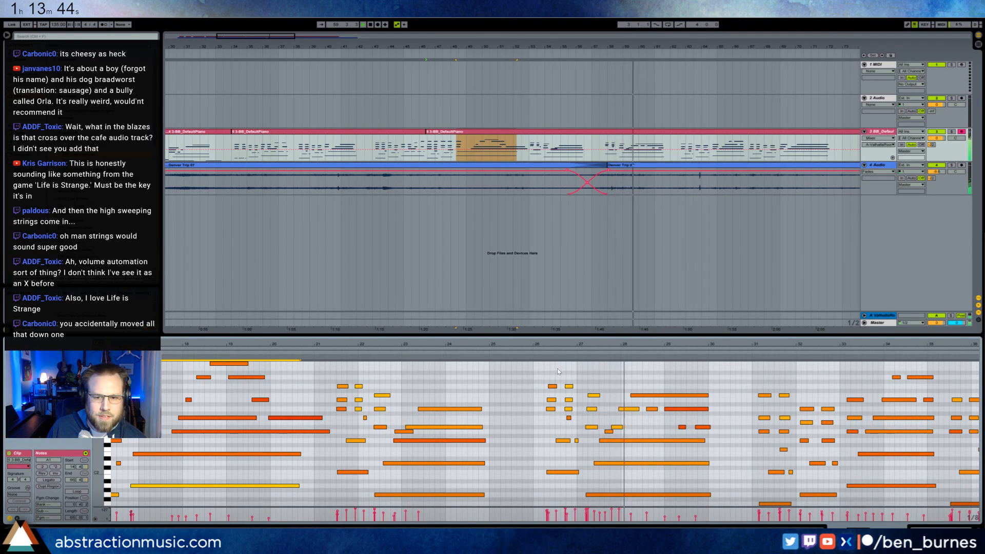
pyautogui.moveTo(559, 348); pyautogui.dragTo(359, 343)
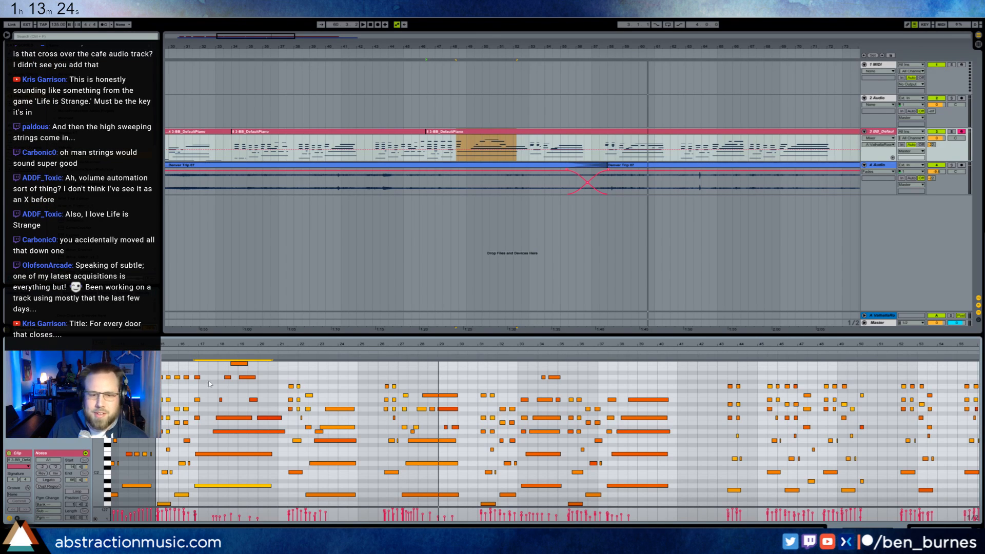
pyautogui.press('space')
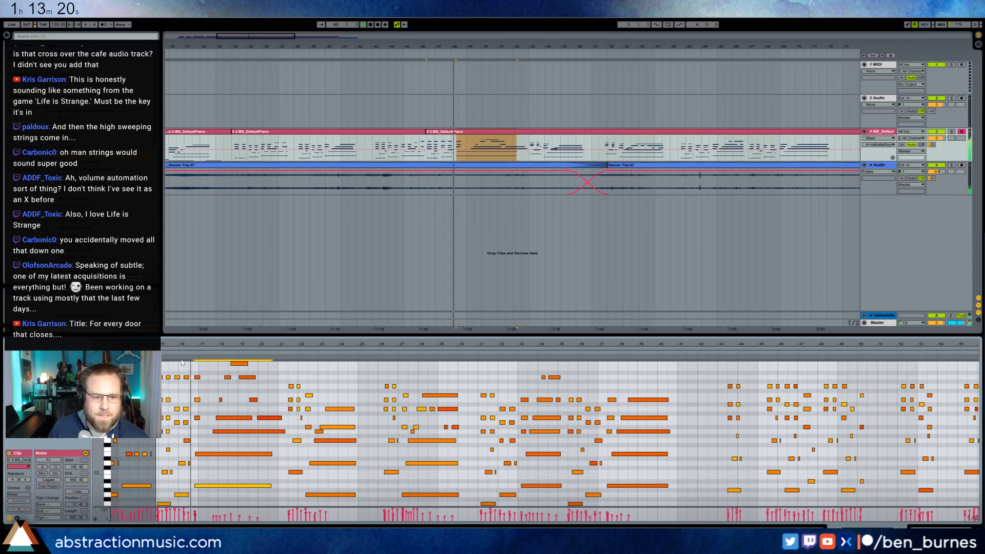
pyautogui.click(238, 470)
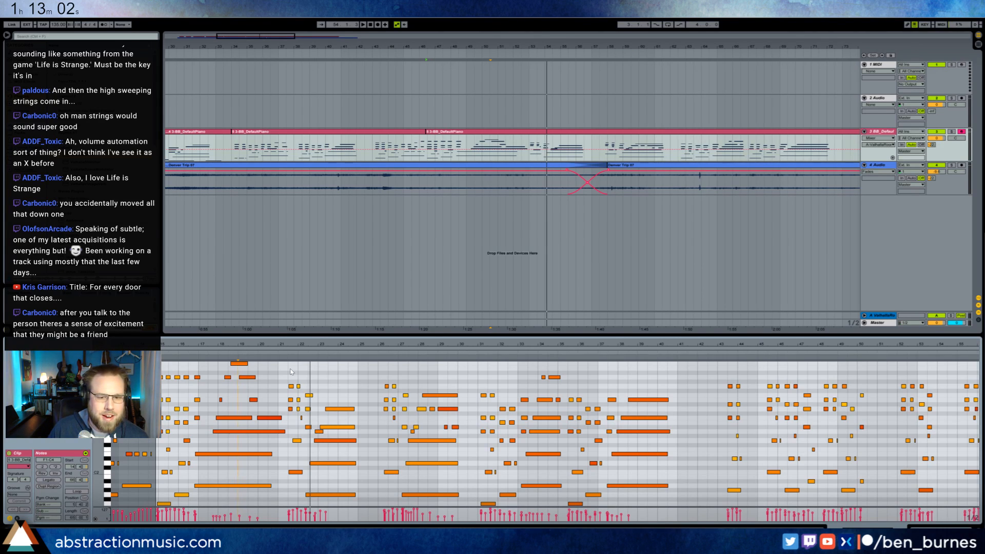
# Audition the later phrases of the last piano clip from about clip bar 31 and again from about arrangement bar 53
pyautogui.moveTo(291, 372); pyautogui.dragTo(468, 526)
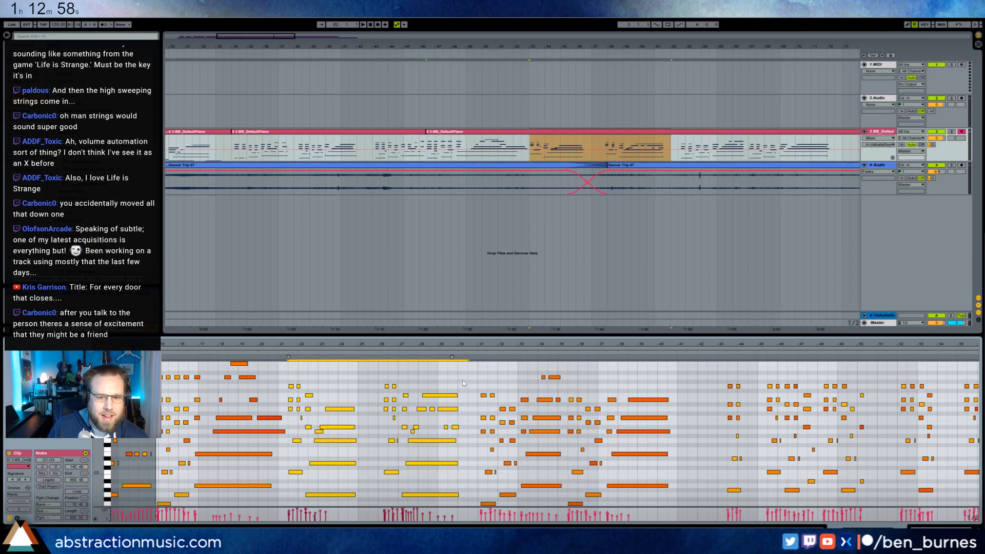
pyautogui.click(477, 372)
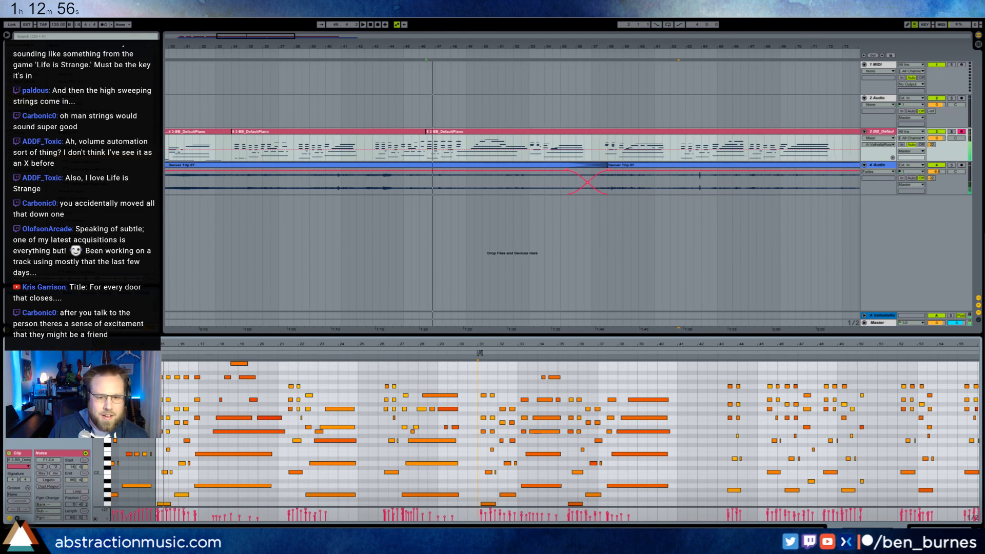
pyautogui.click(477, 358)
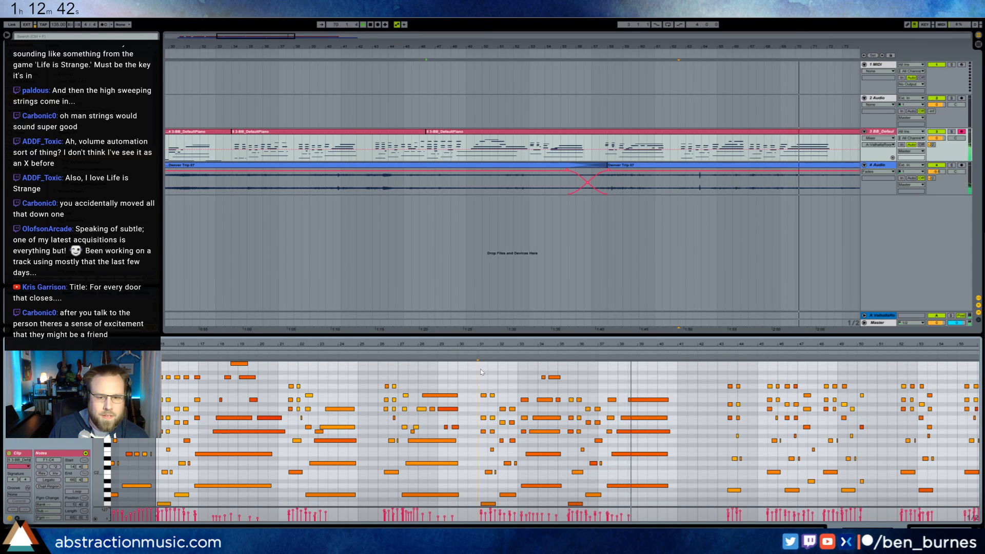
pyautogui.moveTo(478, 368); pyautogui.dragTo(672, 498)
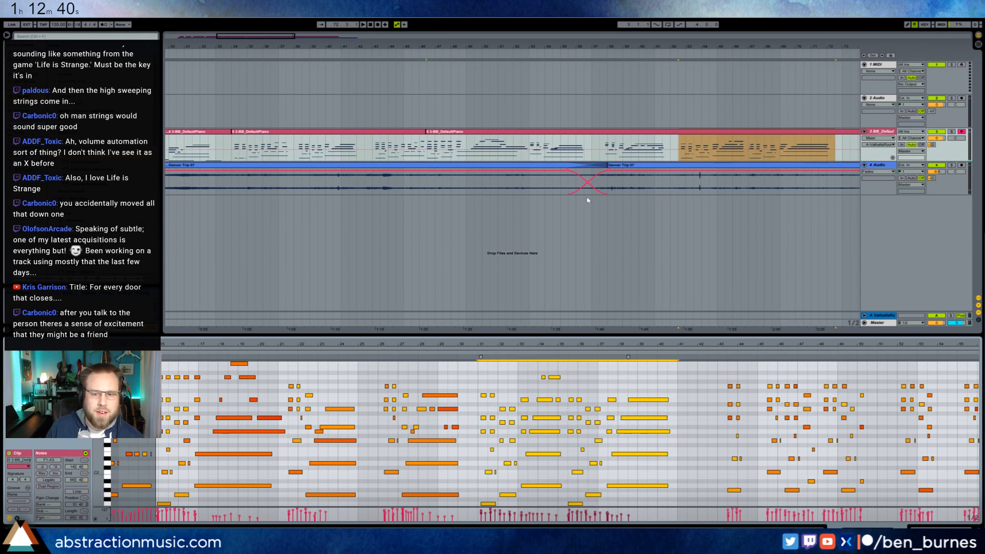
pyautogui.moveTo(699, 341); pyautogui.dragTo(687, 323)
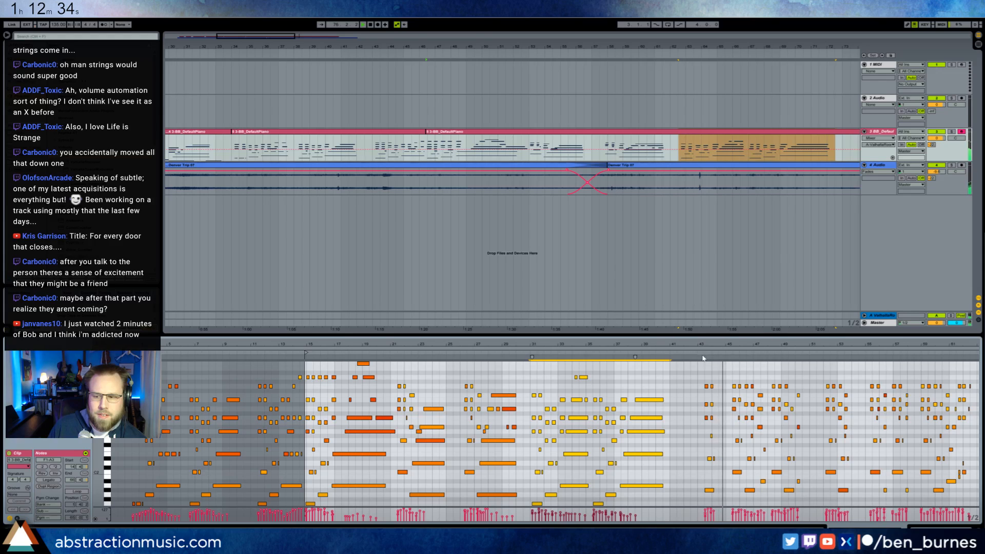
pyautogui.click(677, 391)
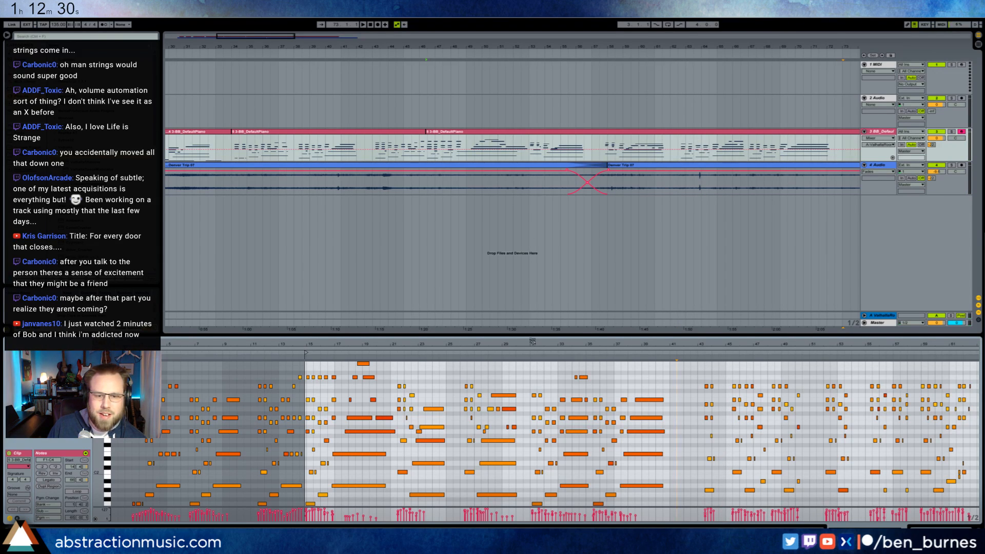
pyautogui.click(529, 144)
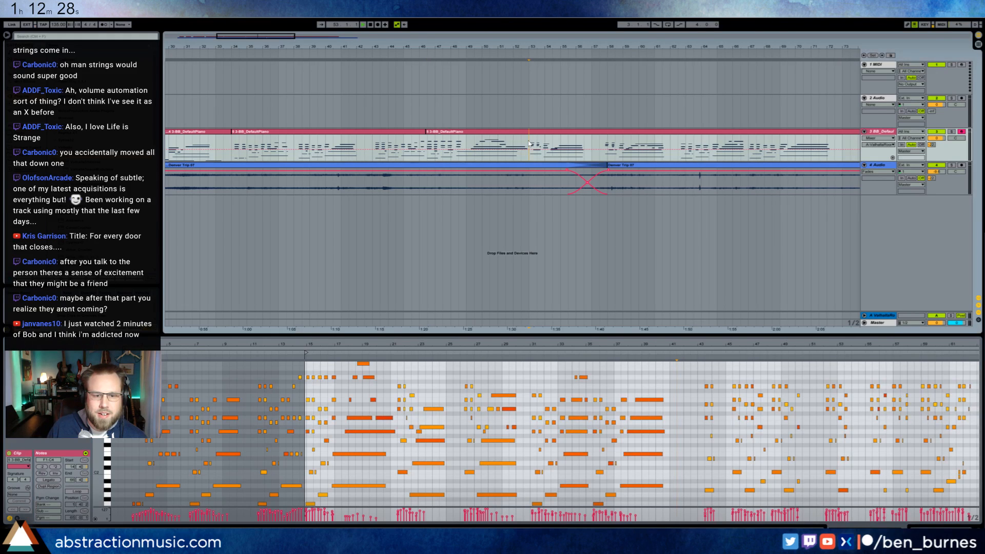
pyautogui.press('space')
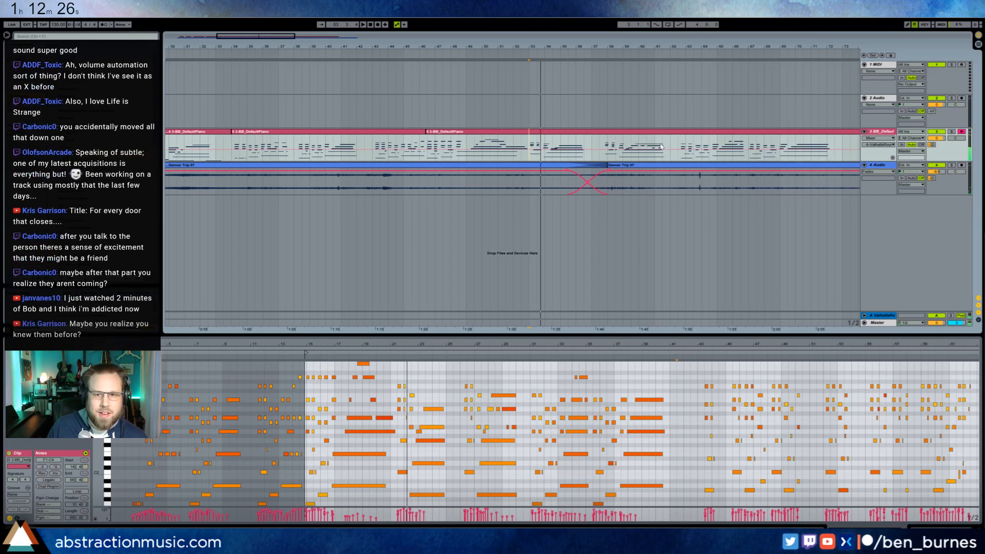
# Delete the piano material after about bar 62, including the leftover tail of the clip past bar 73
pyautogui.moveTo(670, 145); pyautogui.dragTo(843, 153)
pyautogui.press('Delete')
pyautogui.click(848, 132)
pyautogui.press('Delete')
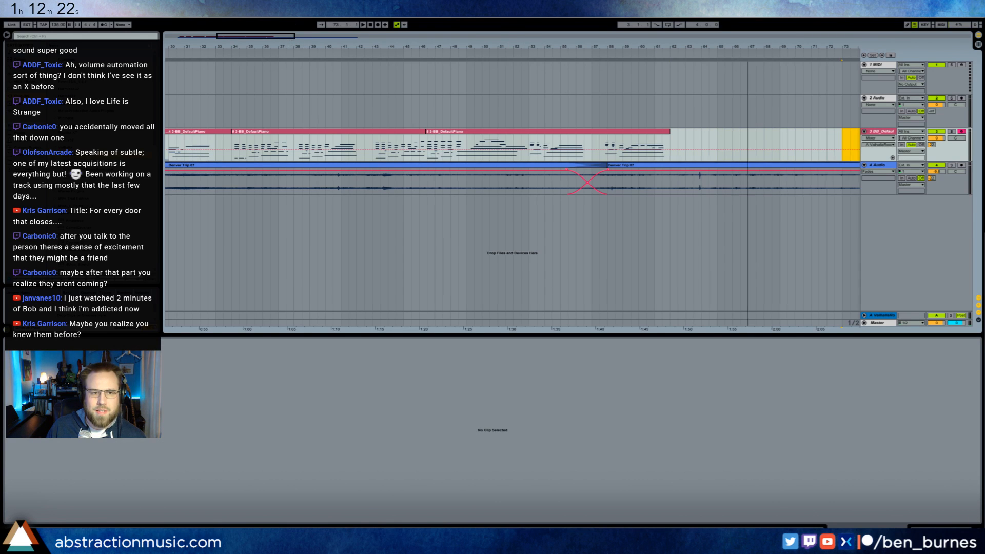
# Delete the unused piano clips far along the timeline, including the deactivated one
pyautogui.doubleClick(284, 38)
pyautogui.click(627, 136)
pyautogui.press('Delete')
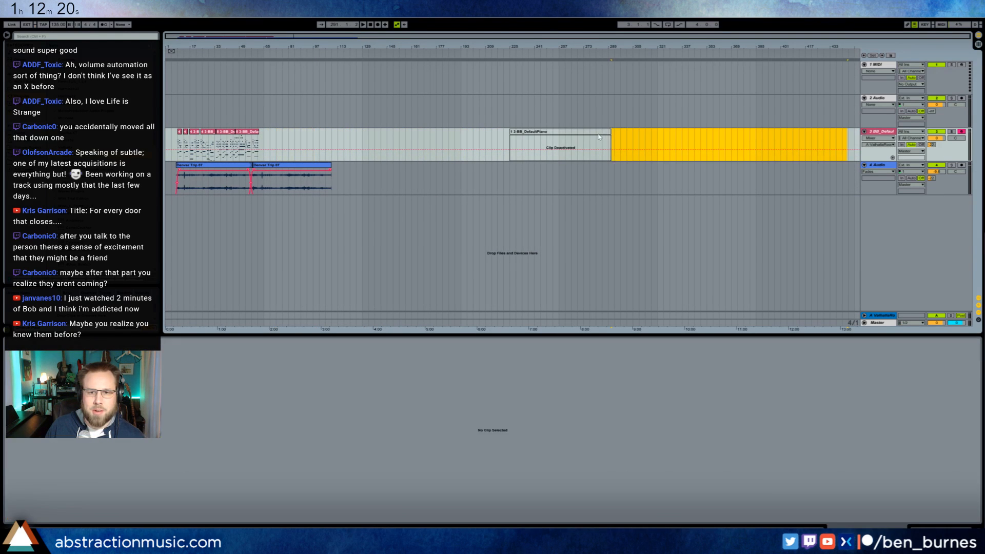
pyautogui.click(517, 131)
pyautogui.press('Delete')
pyautogui.click(264, 133)
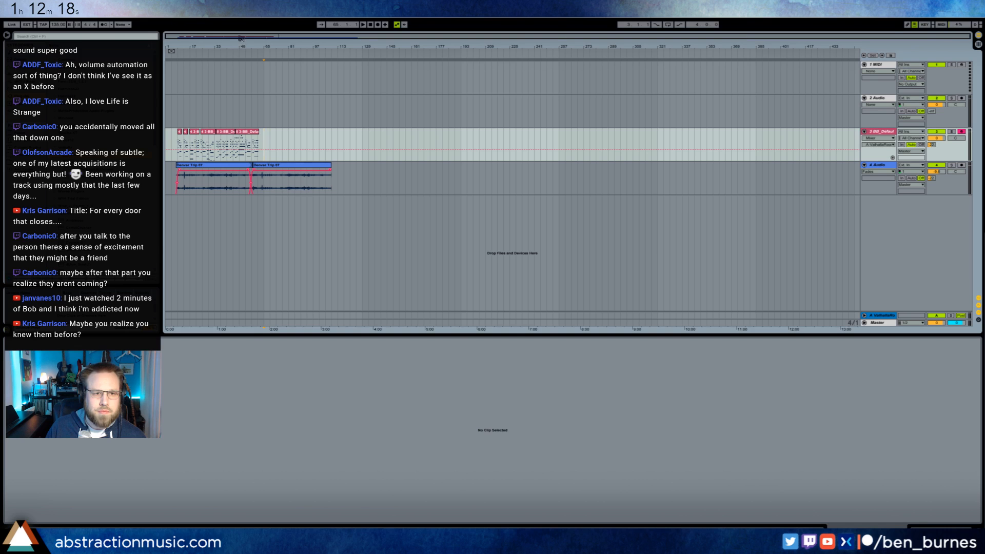
# Play the arrangement from about bar 46 and show the notes of the last piano clip
pyautogui.moveTo(241, 38)
pyautogui.mouseDown()
pyautogui.moveTo(233, 84)
pyautogui.moveTo(362, 93)
pyautogui.moveTo(359, 115)
pyautogui.moveTo(176, 136)
pyautogui.mouseUp()
pyautogui.doubleClick(333, 138)
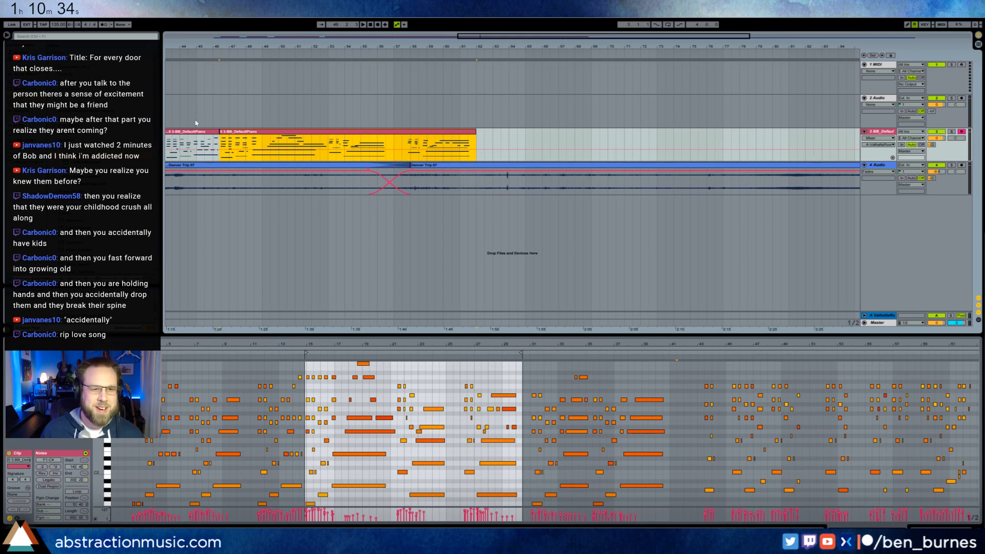
pyautogui.click(215, 145)
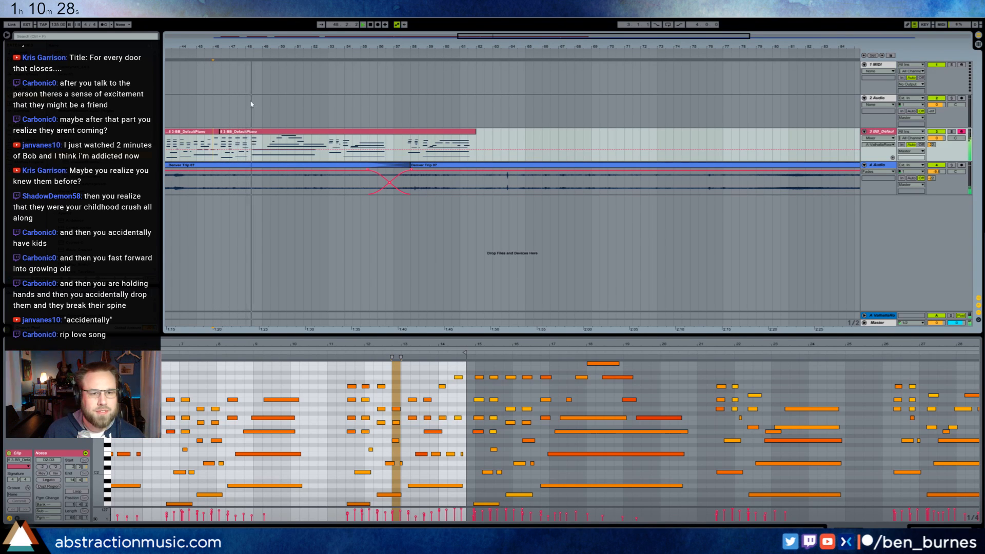
pyautogui.click(338, 131)
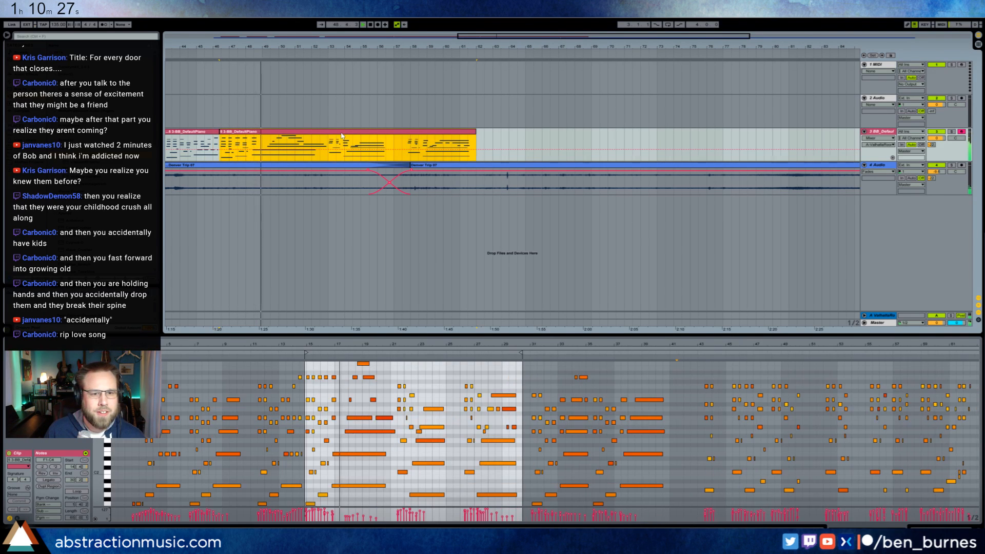
# Raise the very short note near clip bar 22 of the last piano clip to the pitch of the two short notes just before it
pyautogui.click(420, 373)
pyautogui.moveTo(429, 344); pyautogui.dragTo(419, 383)
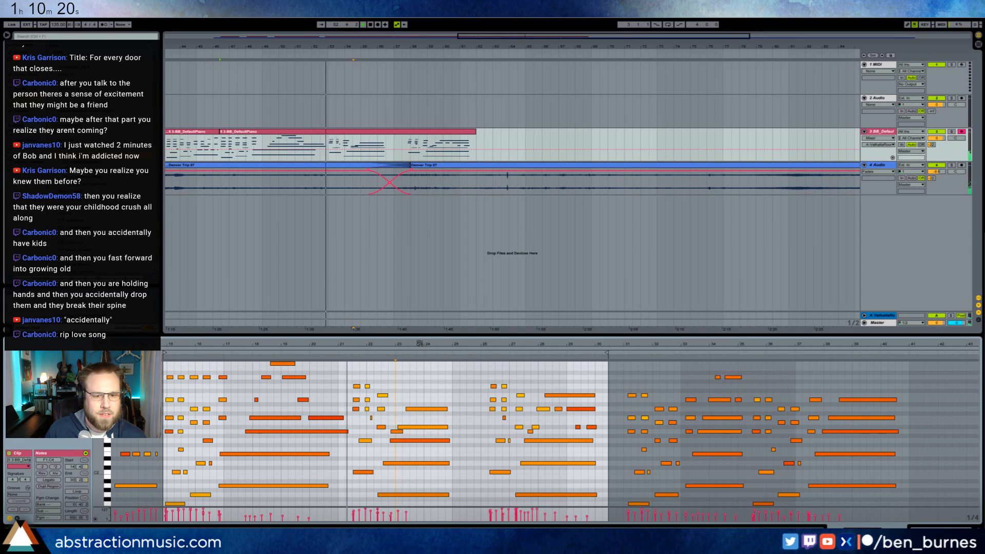
pyautogui.click(367, 399)
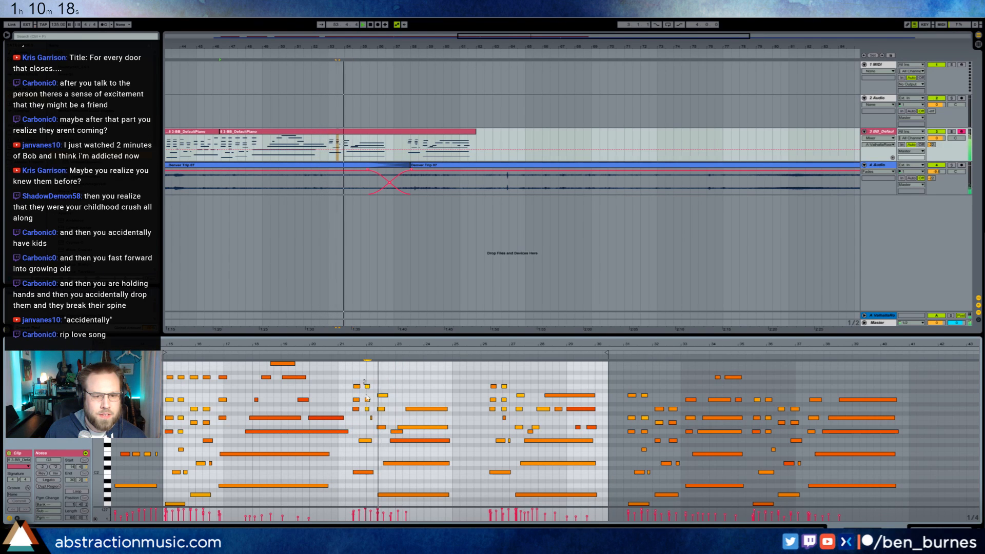
pyautogui.moveTo(365, 395); pyautogui.dragTo(369, 412)
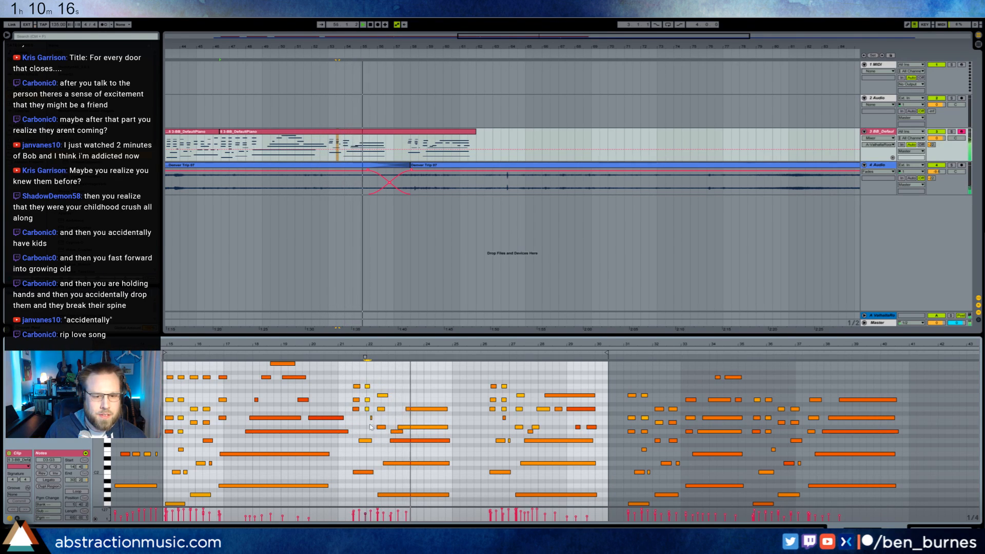
pyautogui.click(372, 417)
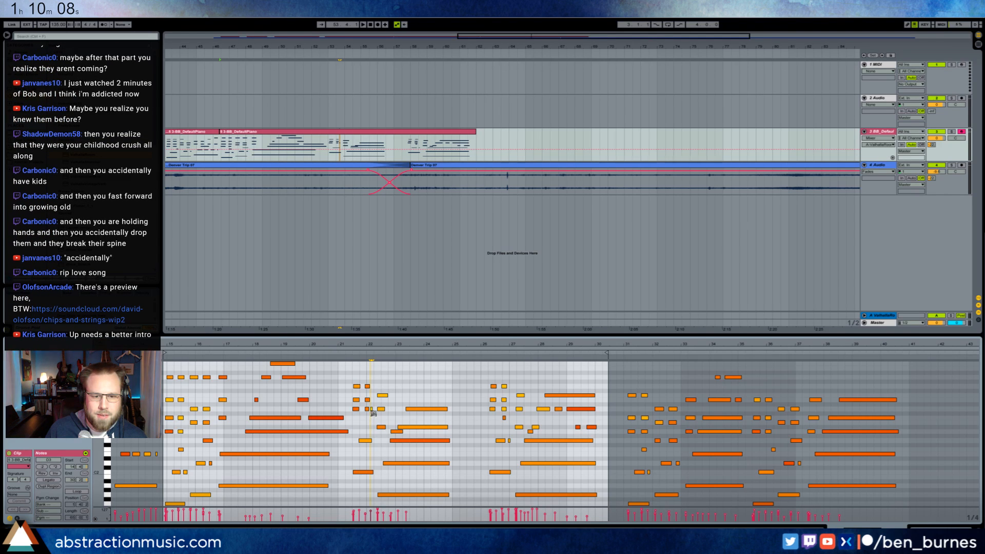
# Audition the raised short note and its neighbours, and play the phrase from about clip bar 21
pyautogui.click(366, 441)
pyautogui.click(368, 359)
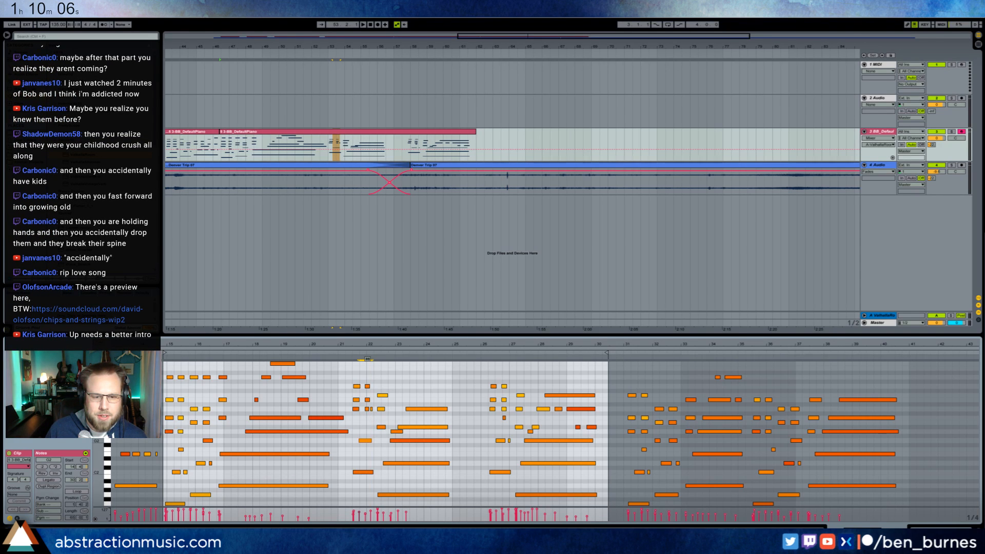
pyautogui.click(367, 359)
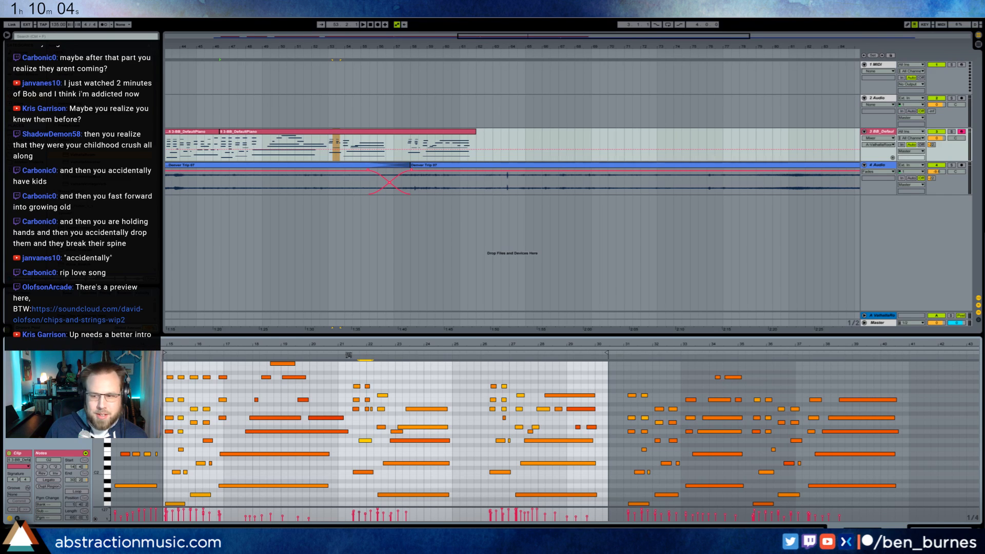
pyautogui.click(349, 355)
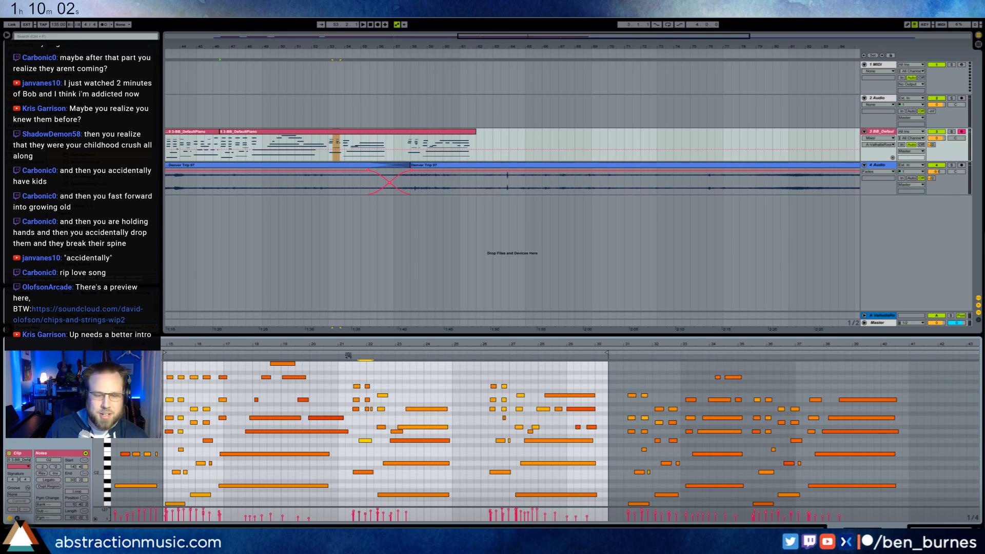
pyautogui.click(373, 409)
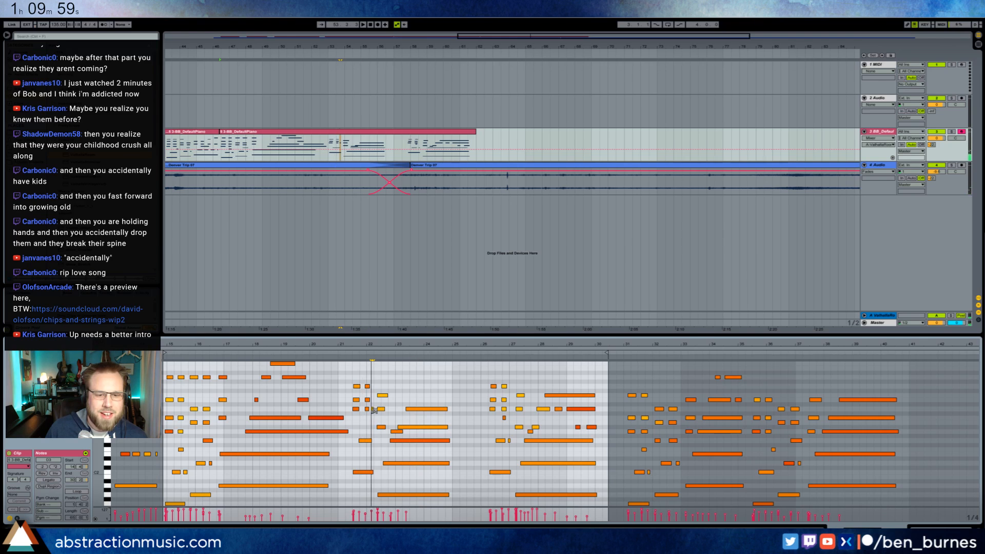
pyautogui.moveTo(390, 388); pyautogui.dragTo(381, 407)
pyautogui.click(374, 378)
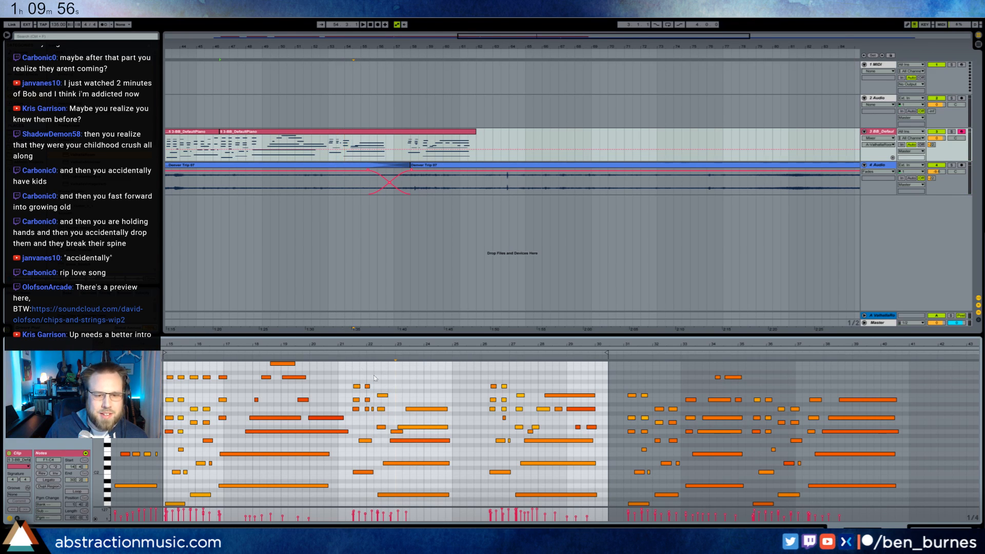
pyautogui.click(347, 355)
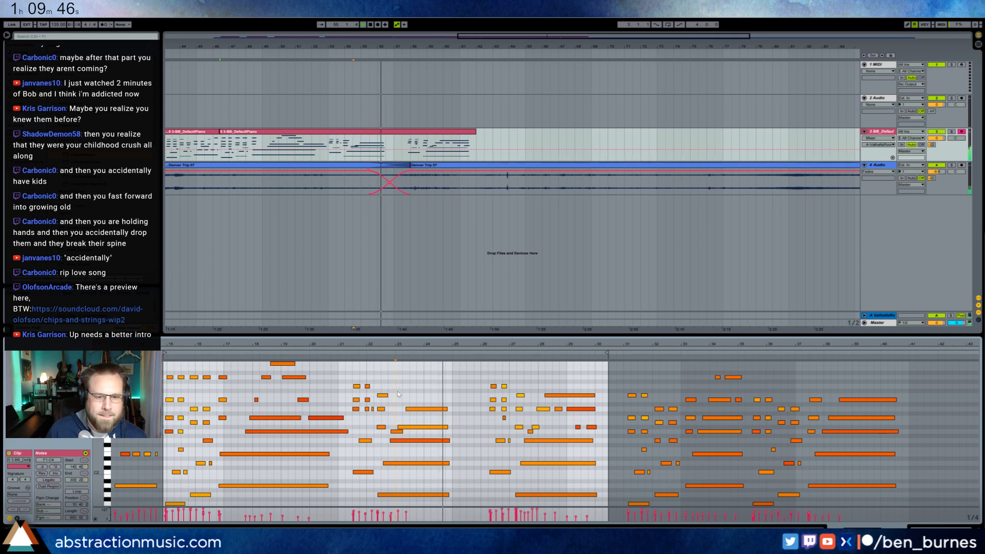
# Check the pitches of individual notes in the phrase around clip bars 22 to 23, including the longer held note
pyautogui.click(382, 395)
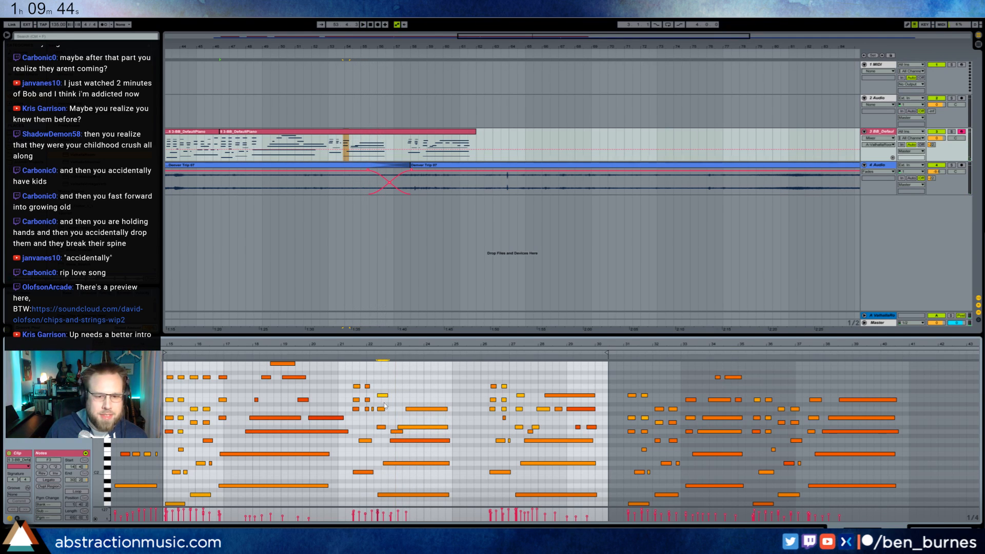
pyautogui.click(382, 427)
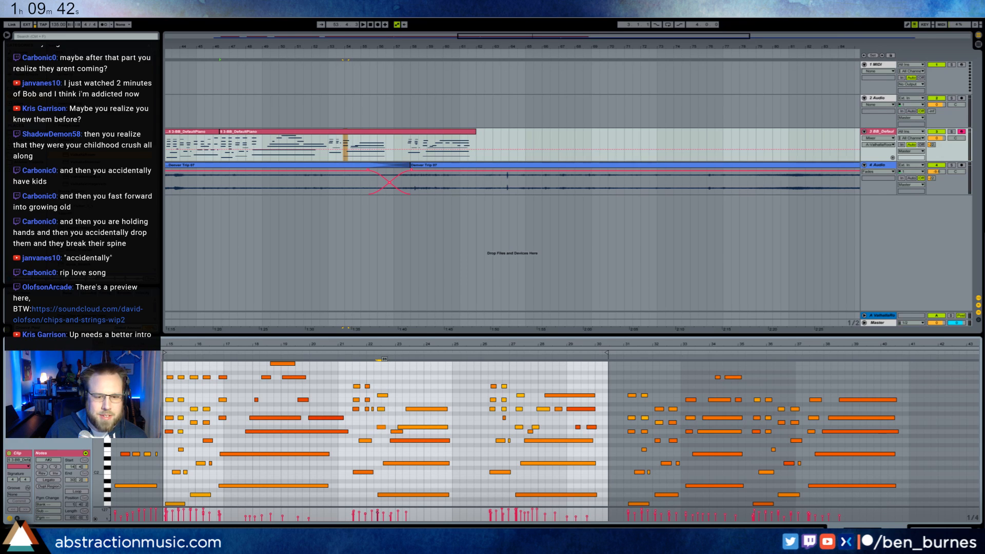
pyautogui.press('Down')
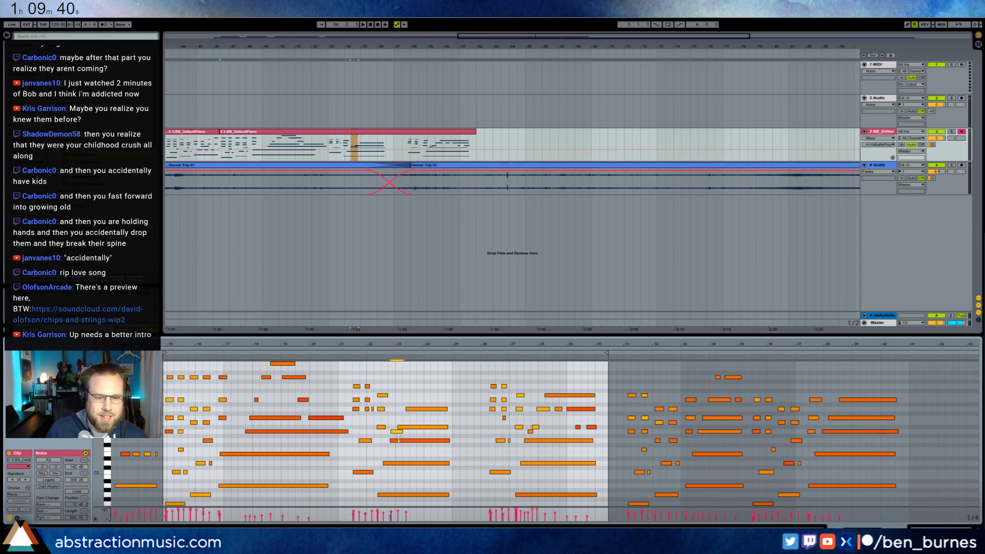
pyautogui.click(399, 440)
pyautogui.moveTo(403, 440); pyautogui.dragTo(403, 448)
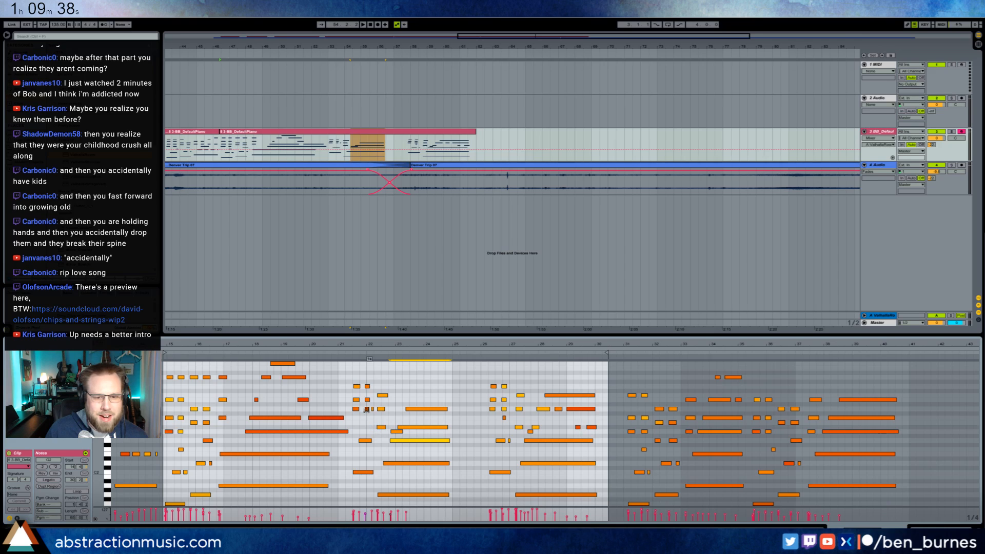
pyautogui.click(366, 409)
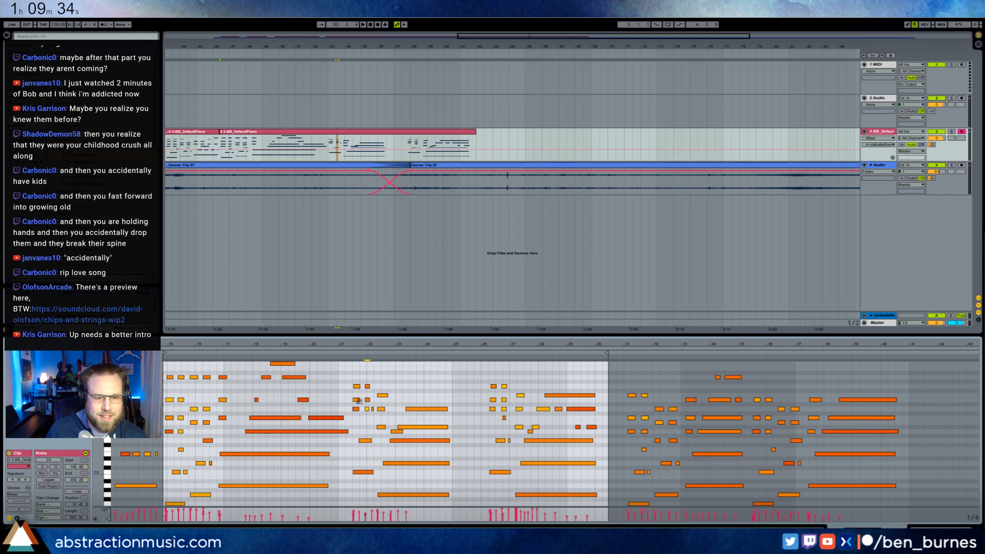
# Adjust the velocities of the short high notes just after bar 21 in the piano clip and play back that phrase
pyautogui.click(358, 400)
pyautogui.click(356, 386)
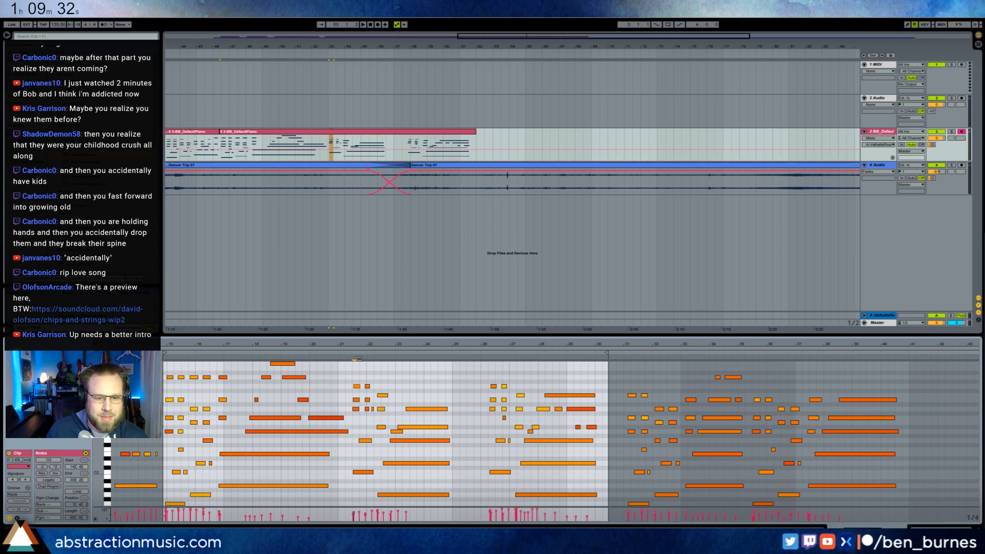
pyautogui.click(347, 354)
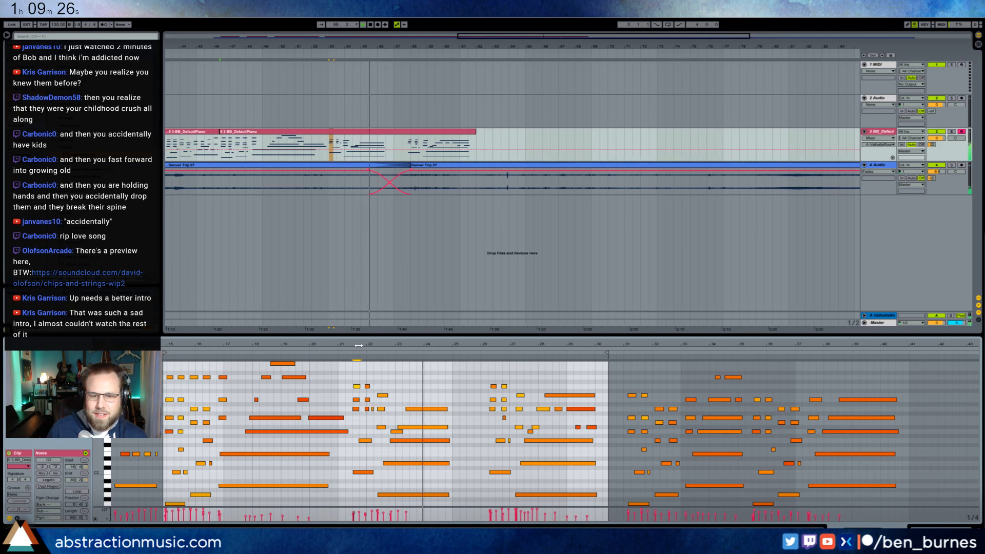
pyautogui.click(397, 419)
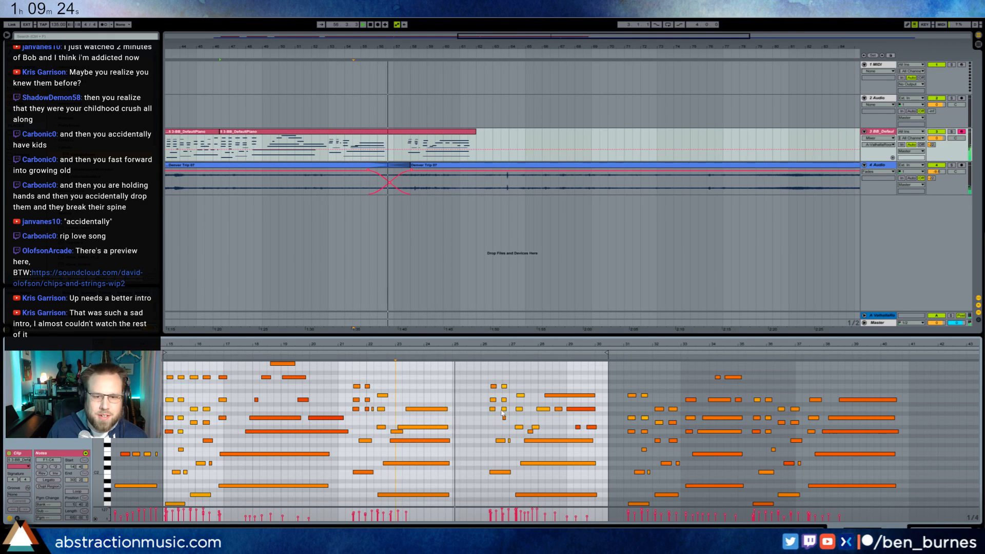
# Adjust the note velocities between bars 26 and 30 of the piano clip, softening the loud sustained note near bar 29
pyautogui.moveTo(501, 379); pyautogui.dragTo(519, 430)
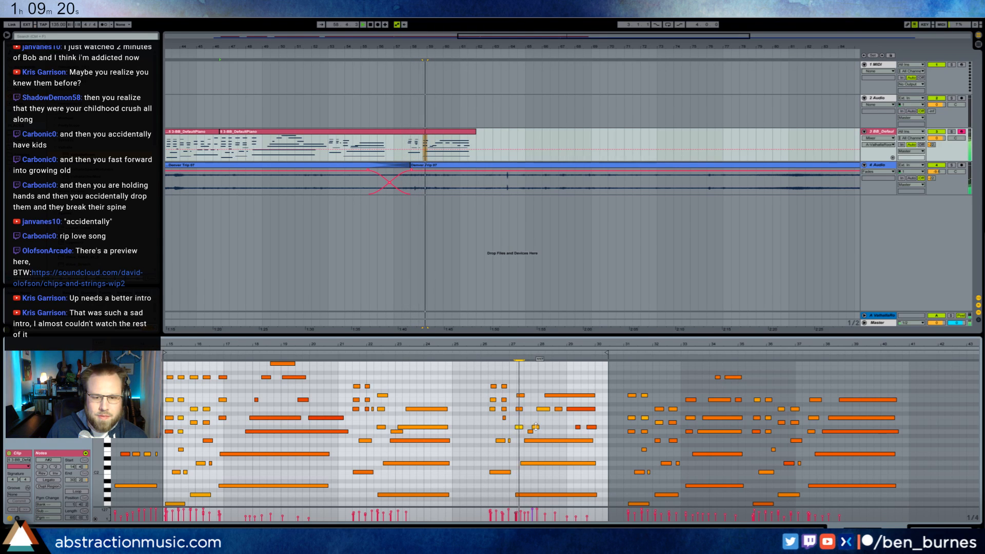
pyautogui.click(542, 410)
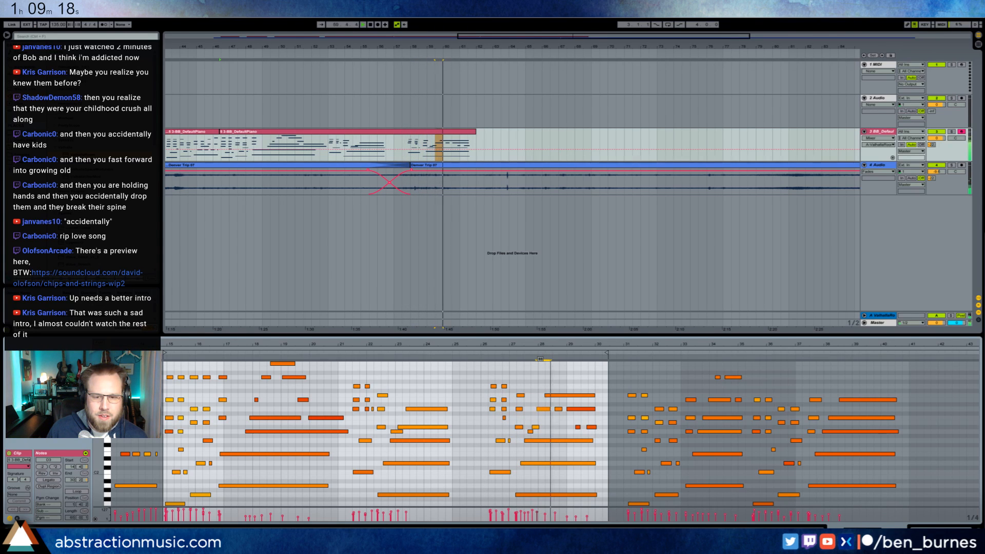
pyautogui.moveTo(595, 431); pyautogui.dragTo(580, 420)
pyautogui.press('space')
pyautogui.click(580, 410)
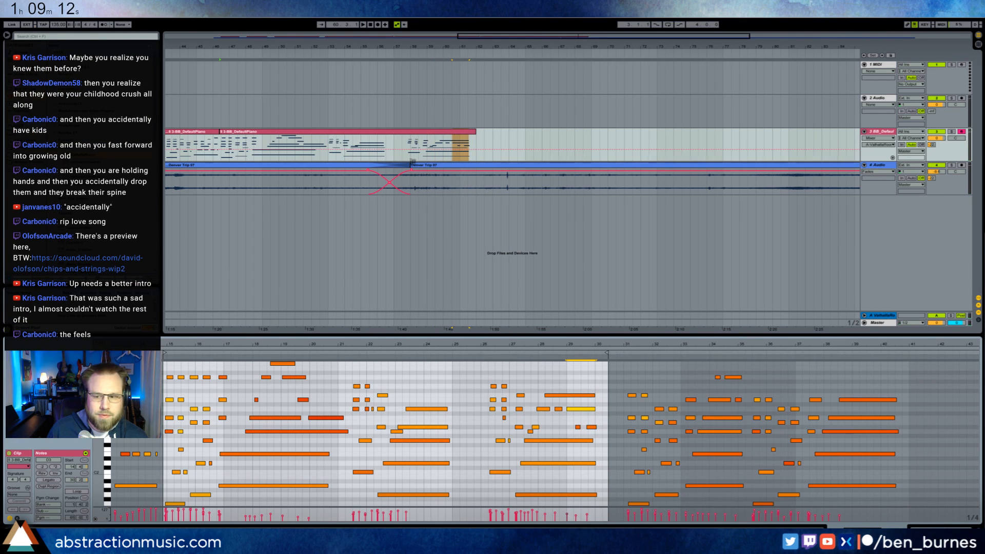
# Lengthen the crossfade between the two Denver Trip 07 audio clips by starting it earlier, and play the arrangement toward it
pyautogui.moveTo(413, 162); pyautogui.dragTo(359, 175)
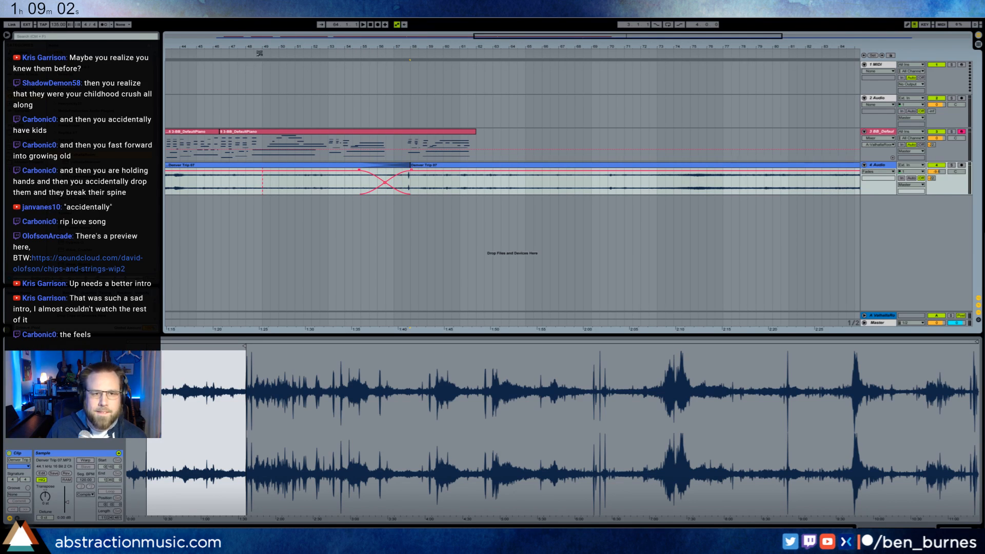
pyautogui.click(214, 58)
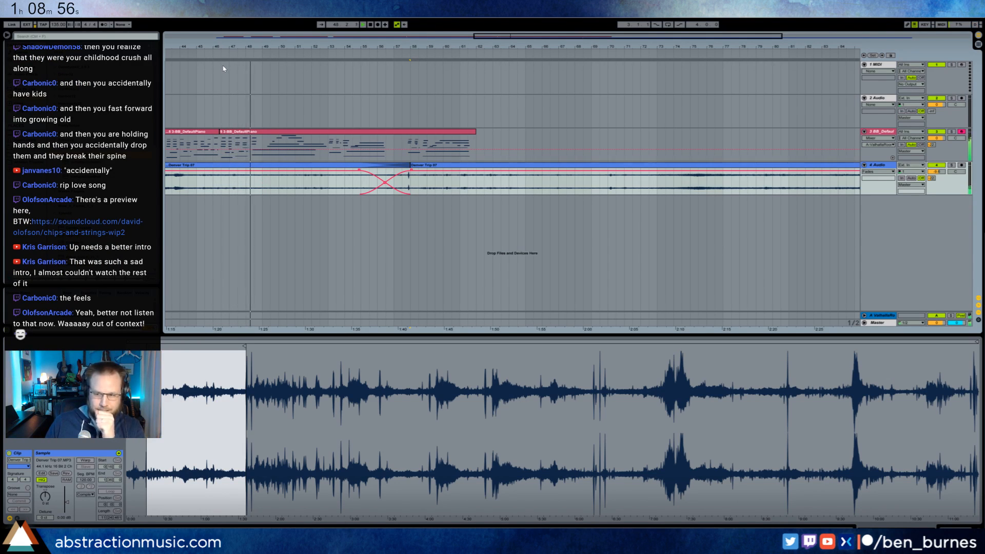
# Open the second piano clip during playback and check its notes around bars 21 to 23
pyautogui.click(369, 135)
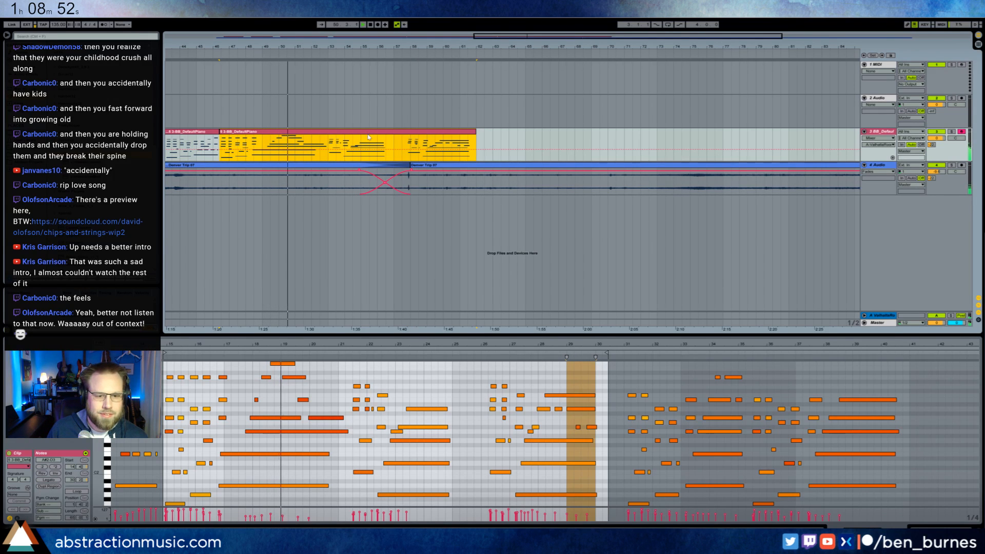
pyautogui.click(347, 382)
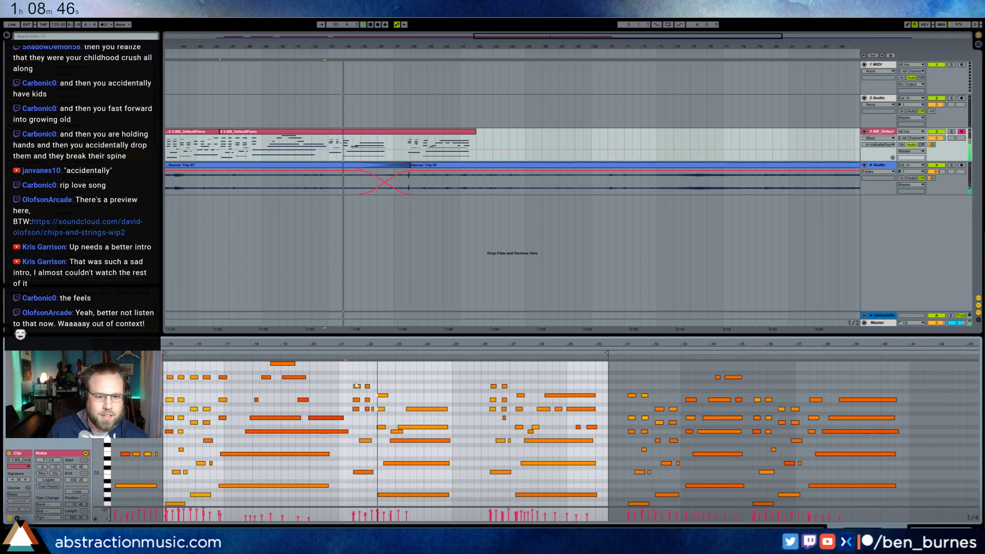
pyautogui.click(396, 431)
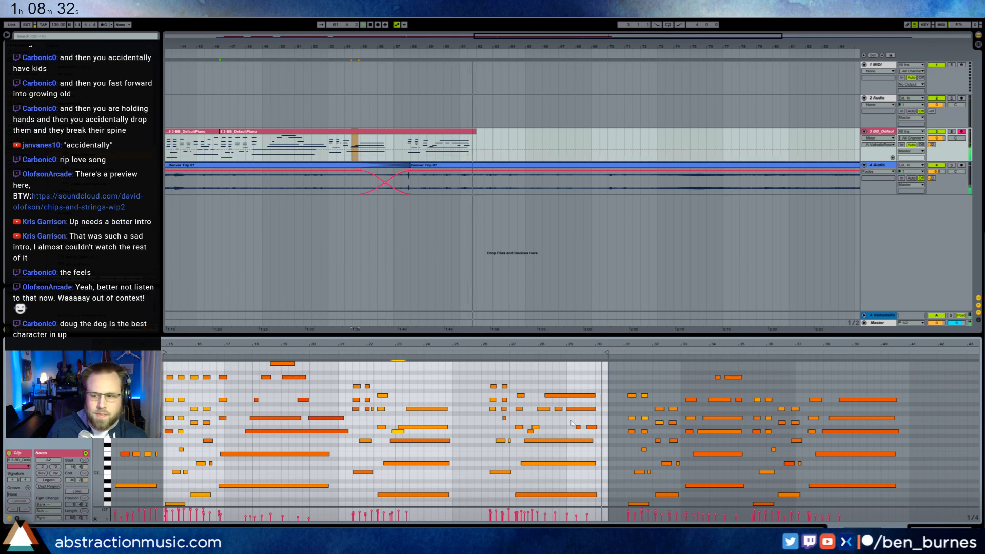
# Record a new piano take on the piano track starting at bar 63
pyautogui.click(492, 137)
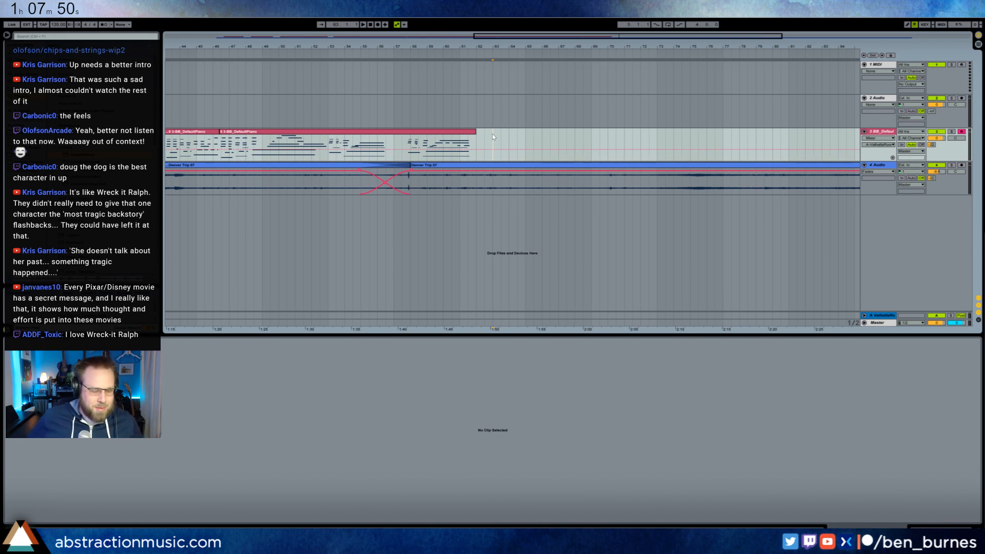
pyautogui.press('F9')
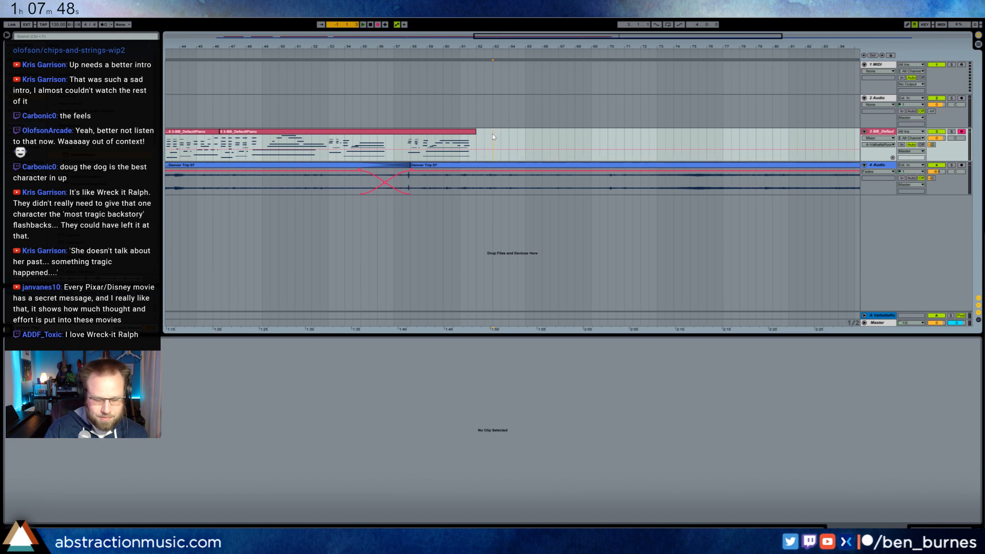
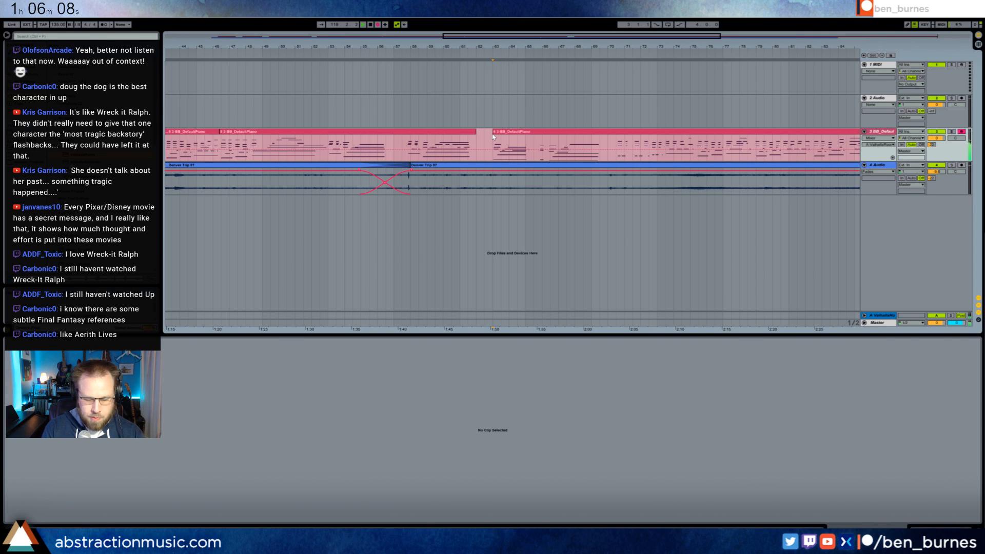
pyautogui.click(495, 107)
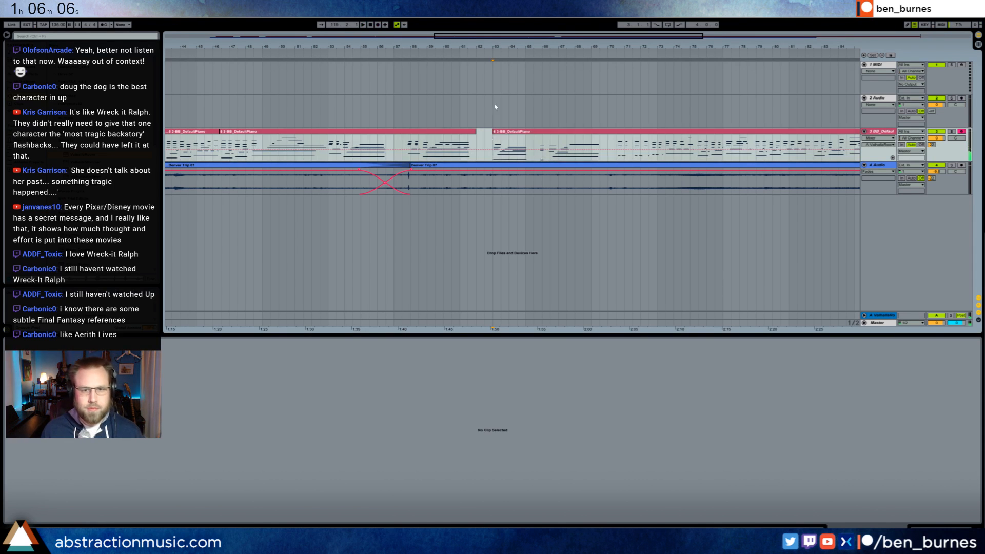
# Duplicate the last Denver Trip 07 audio clip directly after itself and crossfade the two clips where they meet
pyautogui.moveTo(503, 32); pyautogui.dragTo(579, 36)
pyautogui.click(423, 167)
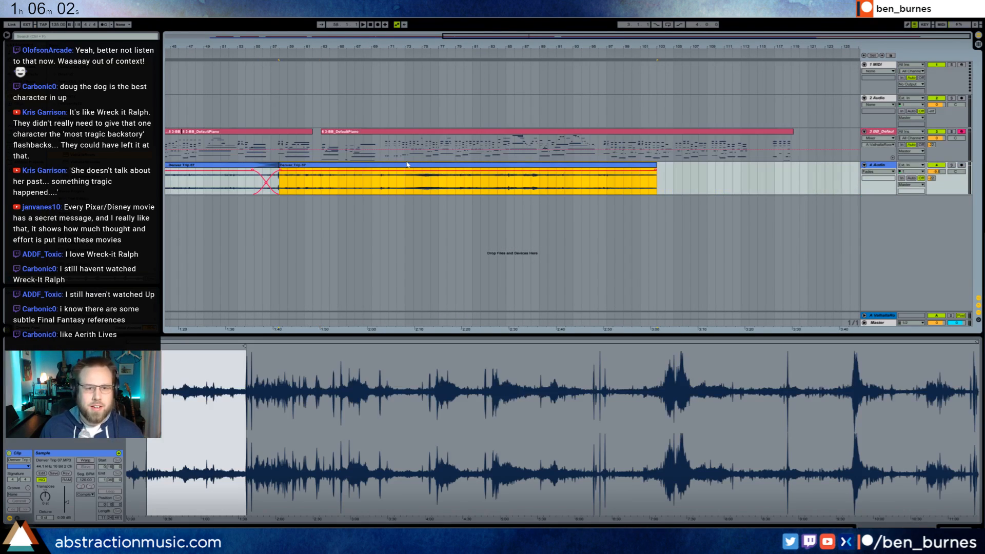
pyautogui.hotkey('ctrl', 'd')
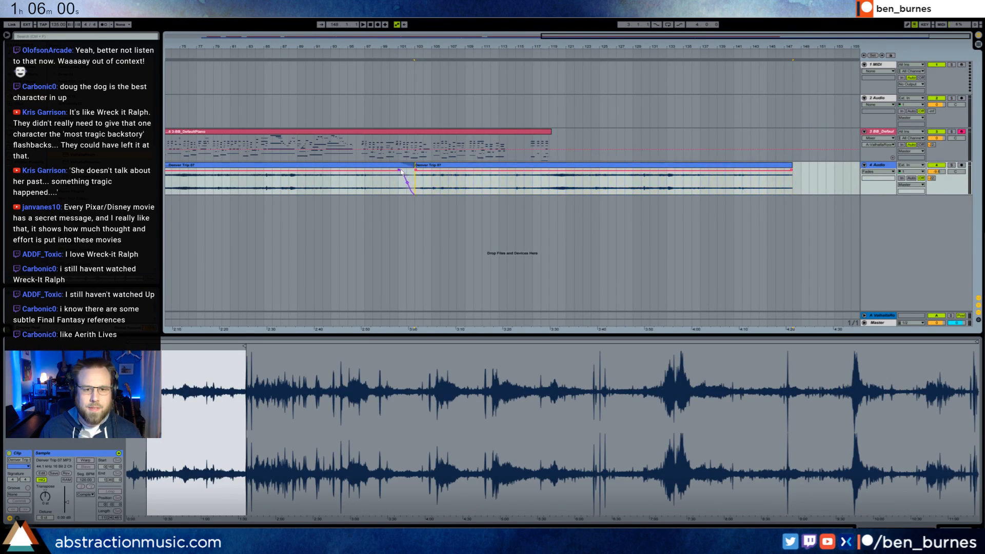
pyautogui.moveTo(415, 170); pyautogui.dragTo(380, 170)
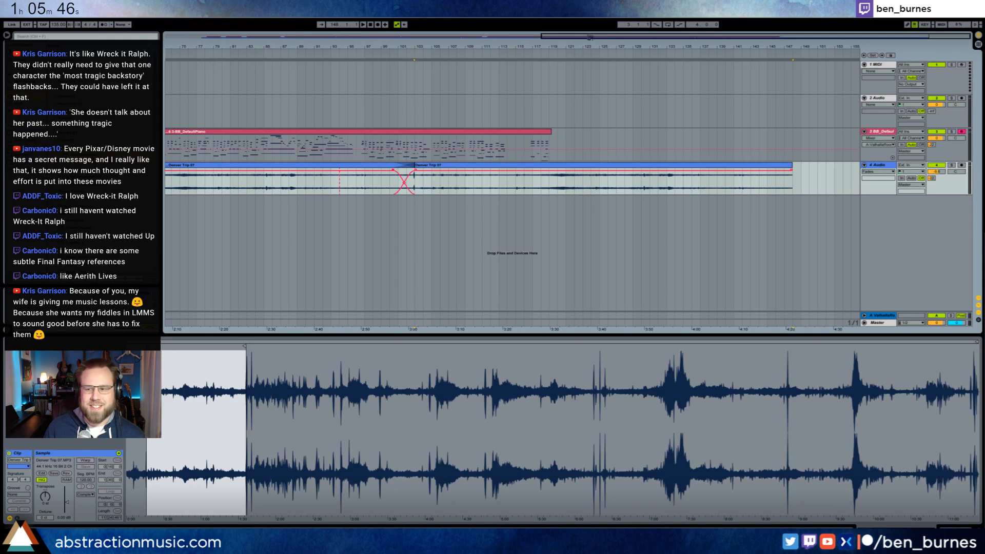
# Play the newly recorded piano take from its beginning and open its clip to examine the opening notes
pyautogui.moveTo(590, 37); pyautogui.dragTo(365, 73)
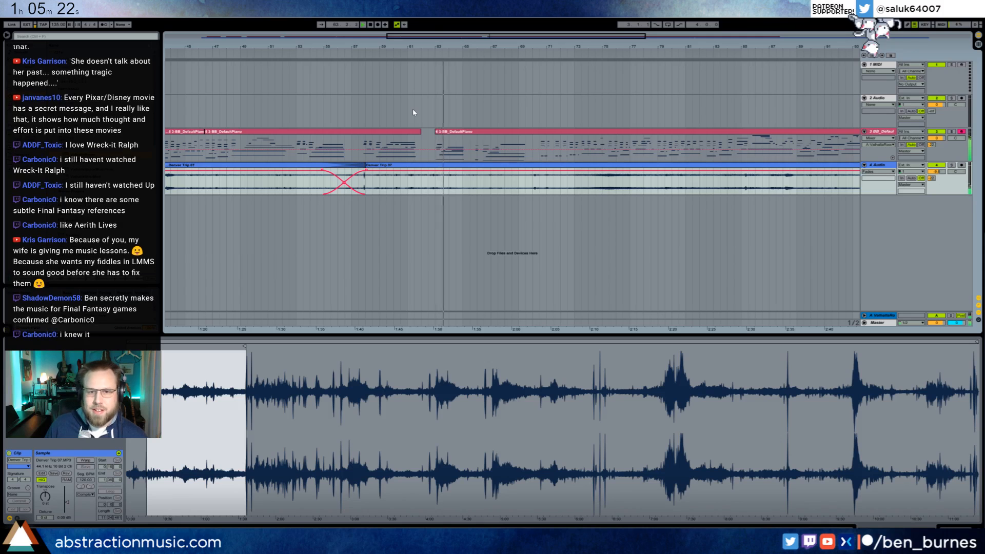
pyautogui.click(495, 135)
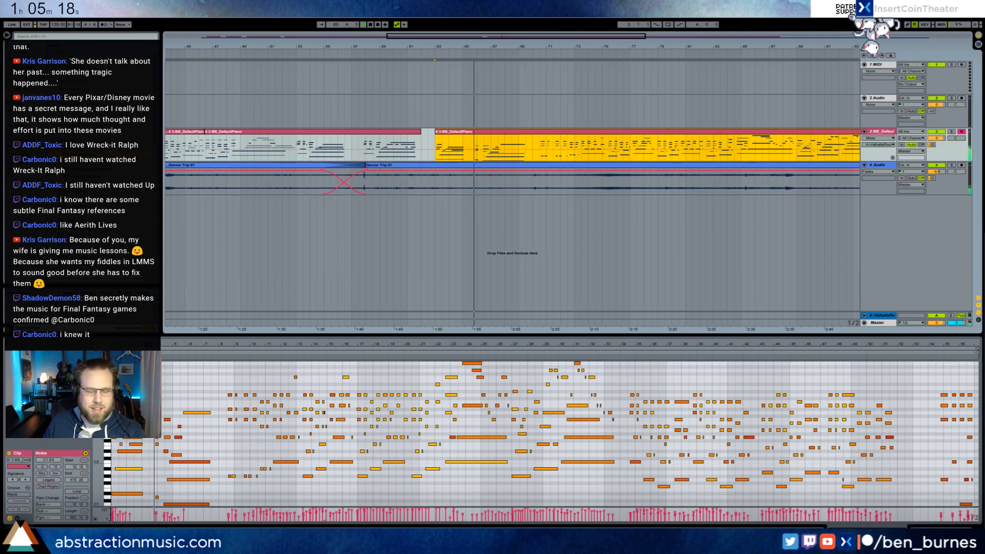
pyautogui.moveTo(167, 344); pyautogui.dragTo(168, 428)
pyautogui.press('space')
# Raise the velocity of the quiet, long A#1 note in the opening bars of the new piano clip and play it back
pyautogui.moveTo(363, 375); pyautogui.dragTo(120, 506)
pyautogui.click(190, 464)
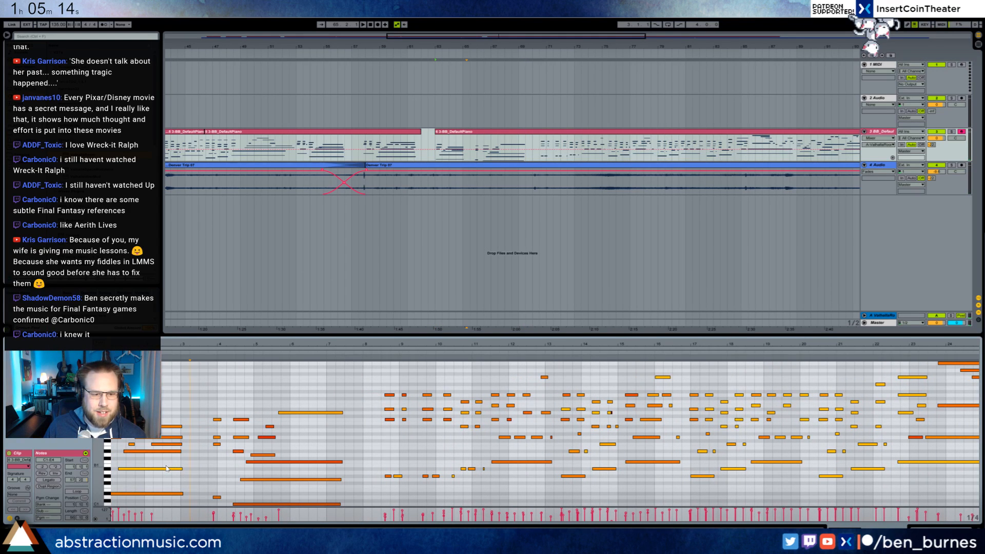
pyautogui.click(167, 468)
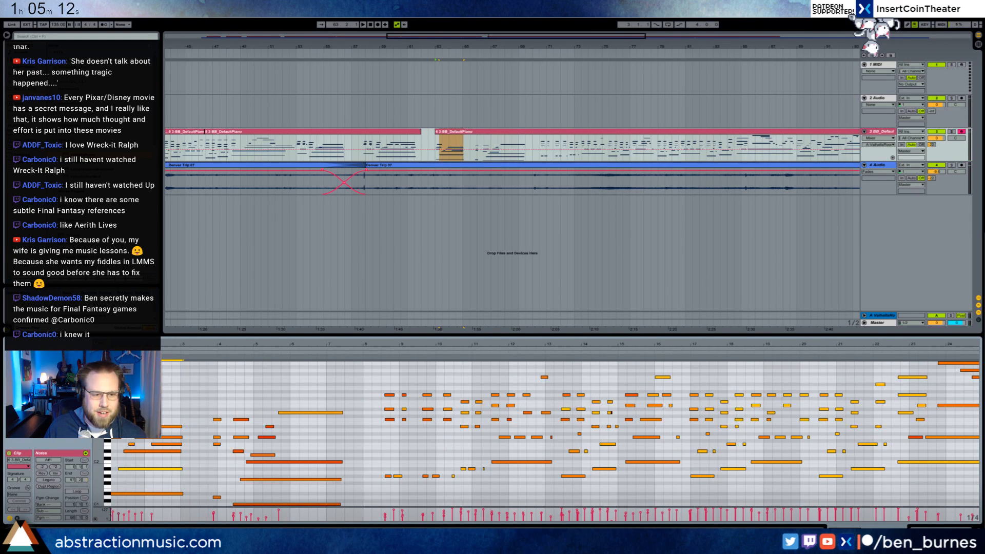
pyautogui.click(120, 427)
pyautogui.click(163, 407)
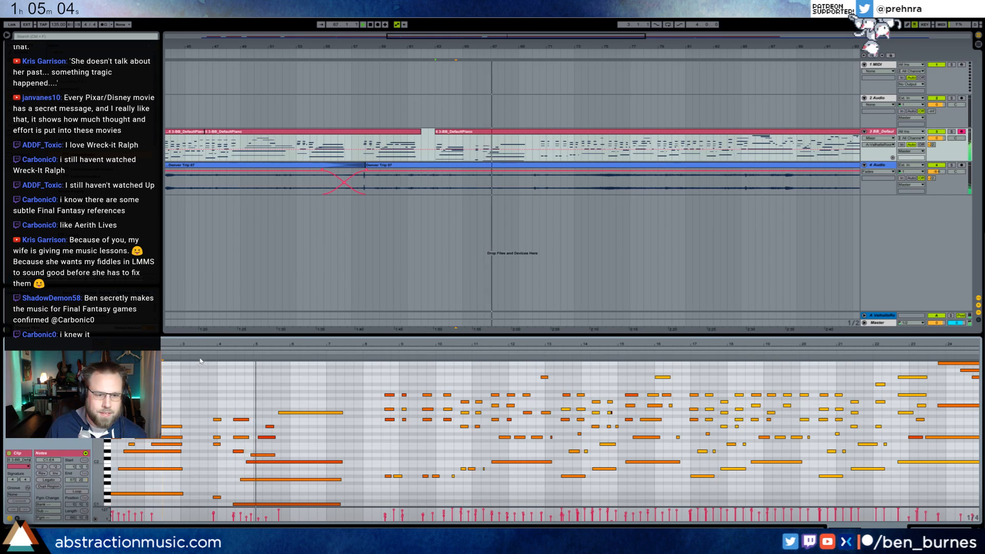
# Adjust the velocities of the notes around bars 4 to 7 of the new piano clip, including the long high note
pyautogui.press('space')
pyautogui.moveTo(235, 409); pyautogui.dragTo(267, 458)
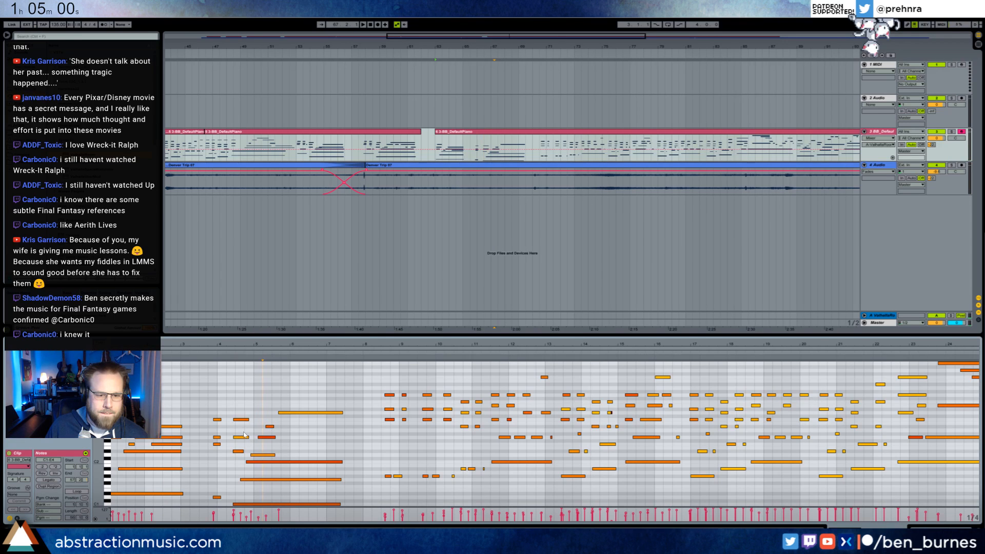
pyautogui.click(246, 438)
pyautogui.click(256, 455)
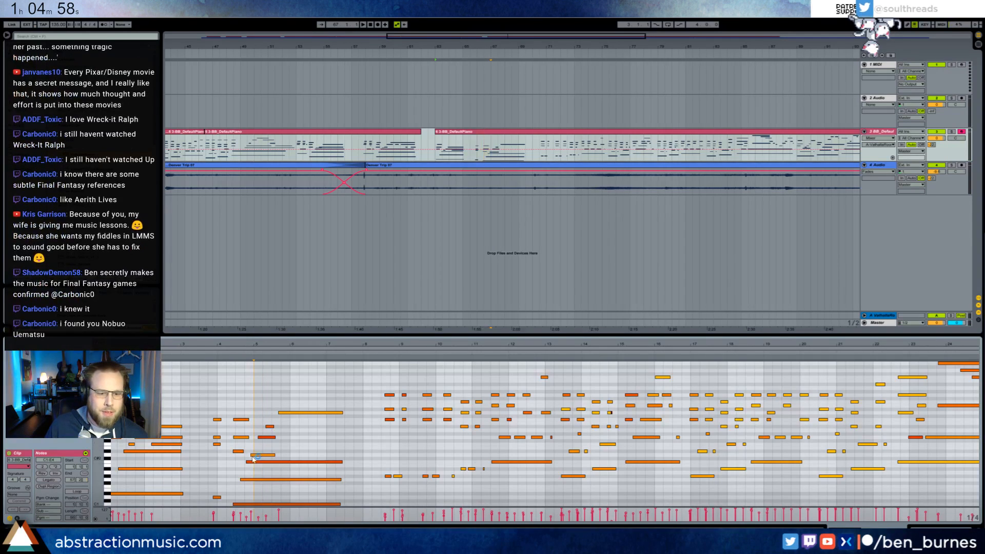
pyautogui.click(306, 448)
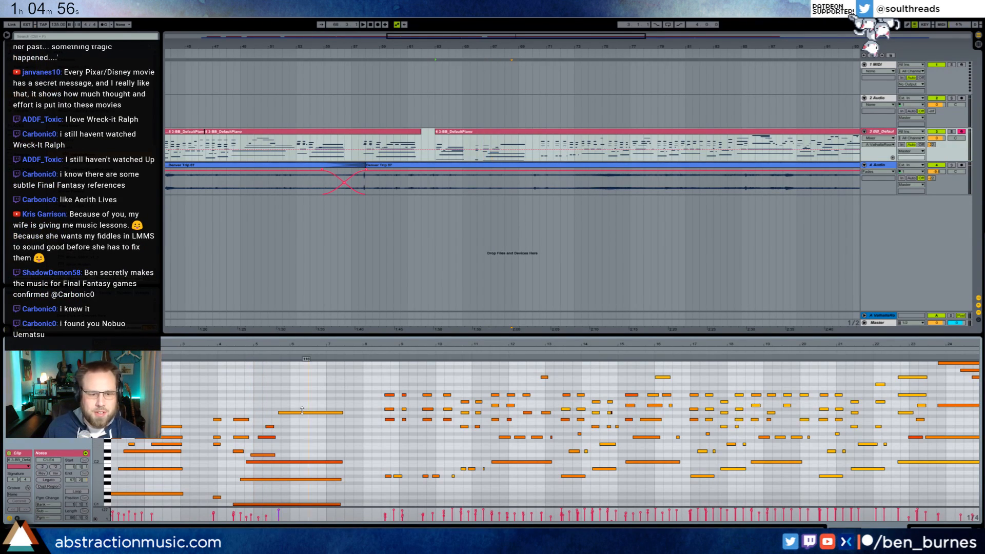
pyautogui.click(302, 412)
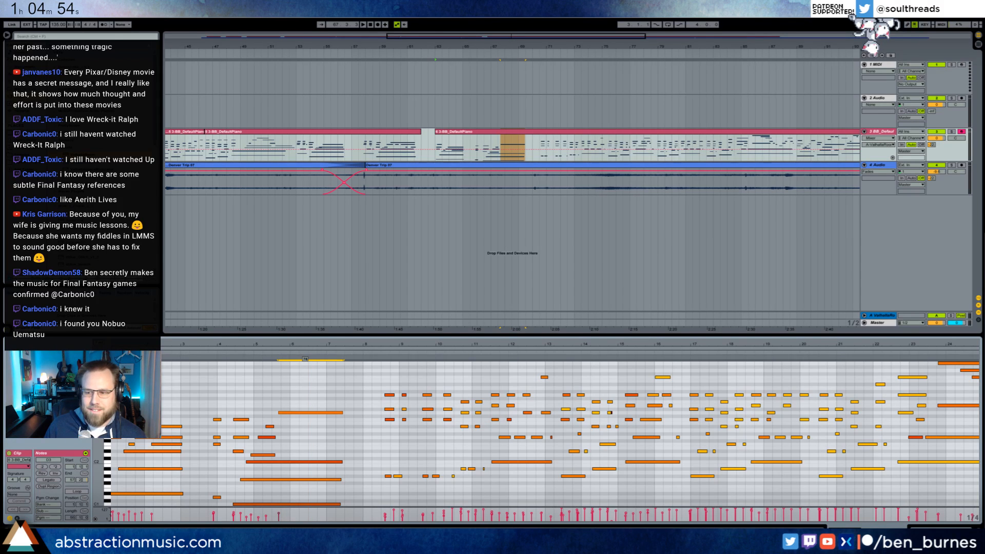
pyautogui.press('space')
# Soften the loud short note at bar 5 during playback, and check the long high note and the low note near bar 9
pyautogui.click(249, 384)
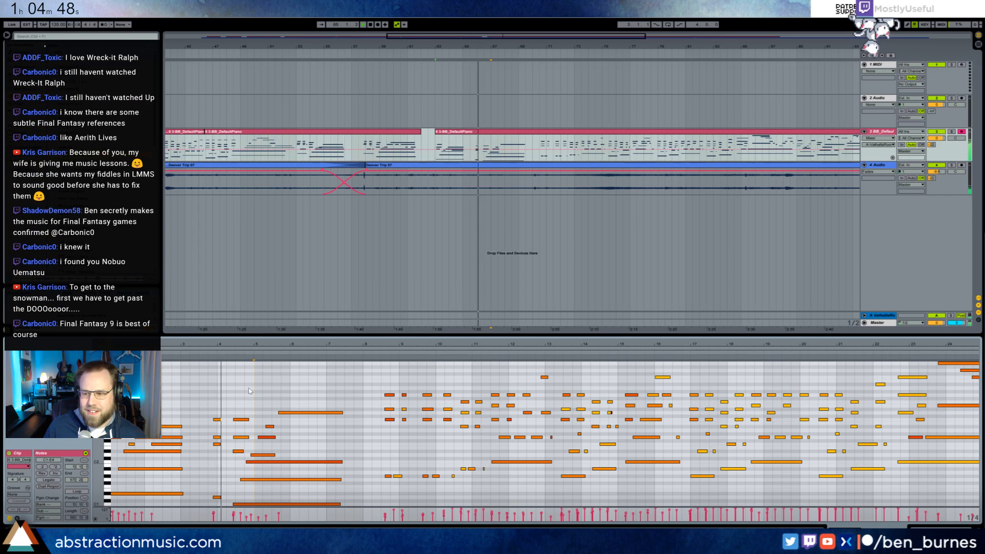
pyautogui.click(268, 437)
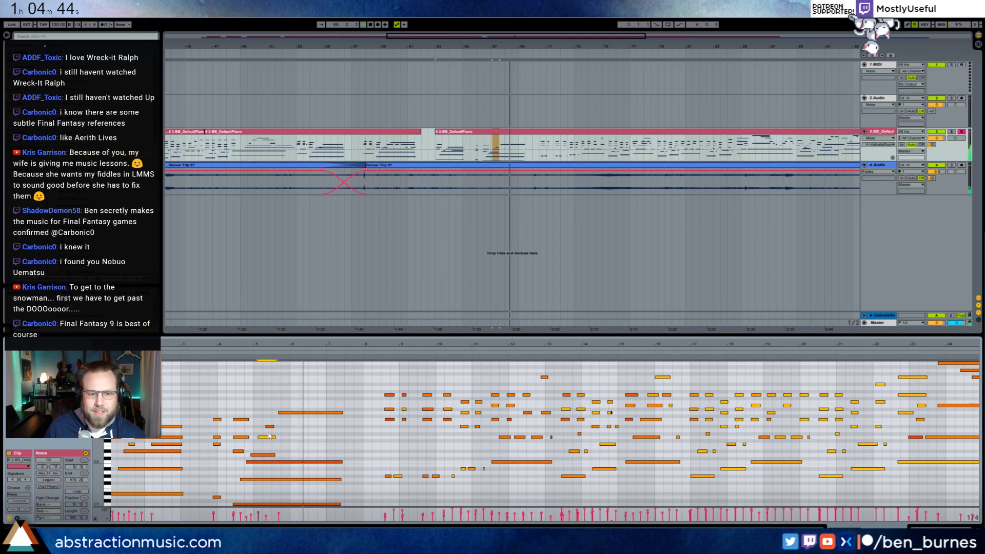
pyautogui.click(321, 383)
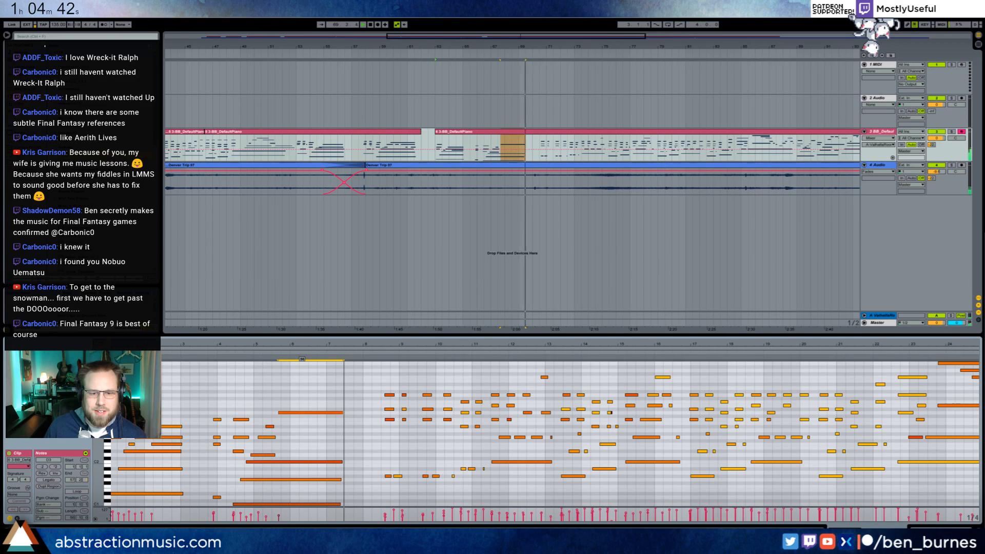
pyautogui.click(399, 476)
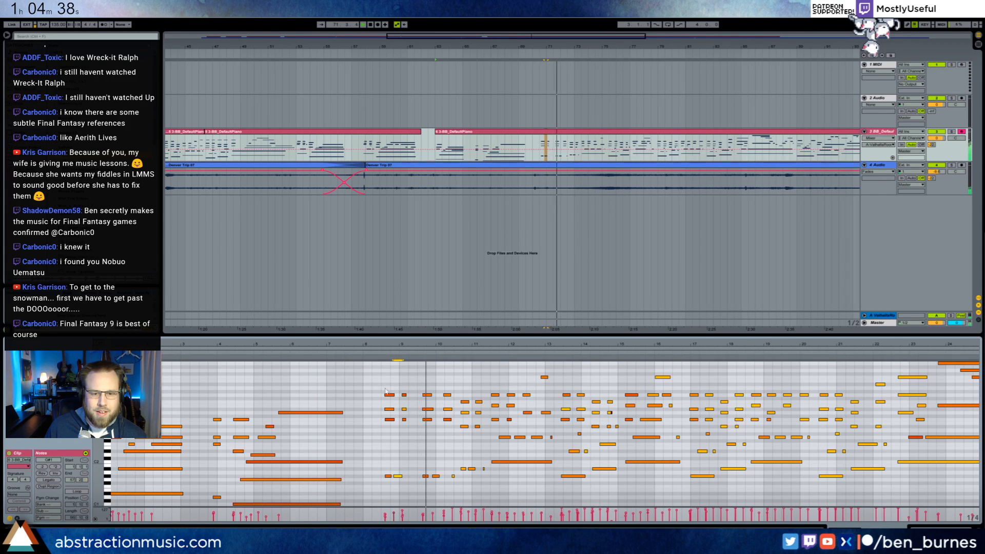
# Split the new piano clip at about bar 70 and play back the passage leading into the split
pyautogui.moveTo(554, 149); pyautogui.dragTo(542, 149)
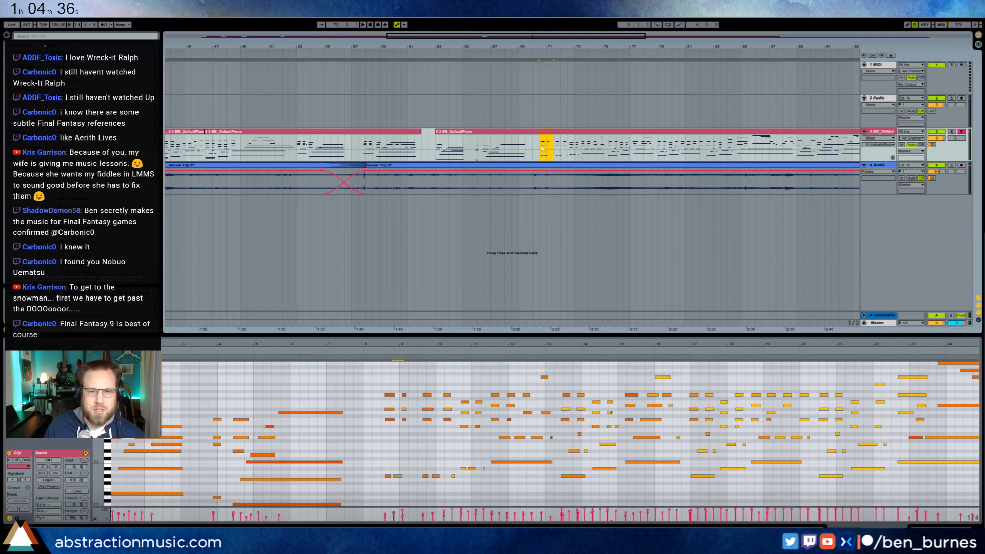
pyautogui.hotkey('ctrl', 'e')
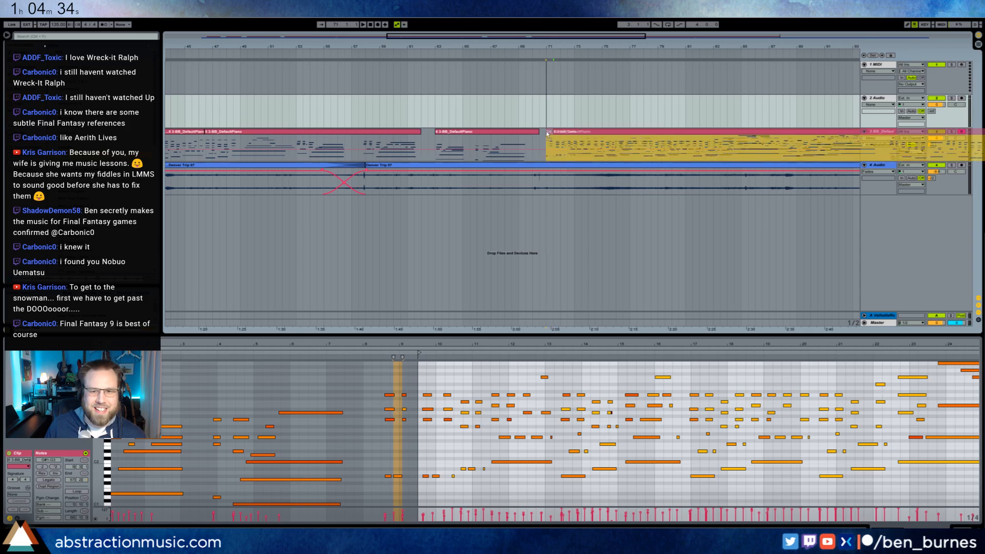
pyautogui.click(477, 146)
pyautogui.press('space')
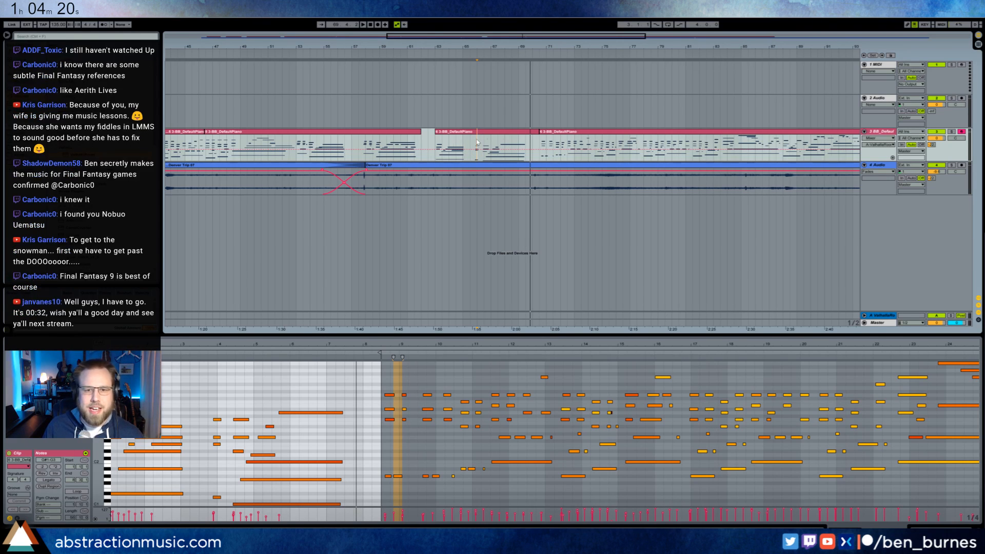
pyautogui.click(470, 148)
pyautogui.press('space')
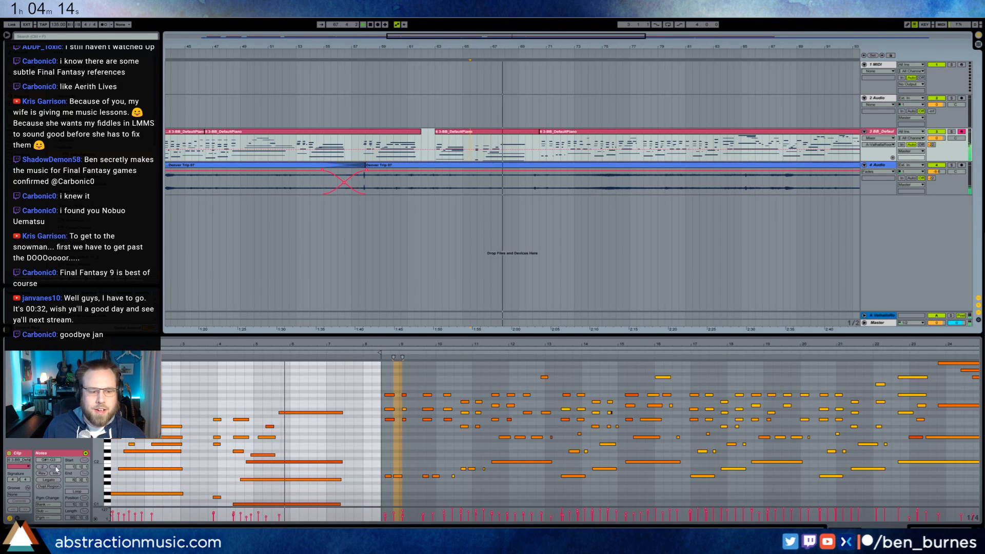
# Switch to the browser's YouTube live dashboard, look back through the live chat for the €1.00 donation message, and return to Ableton Live
pyautogui.hotkey('alt', 'Tab')
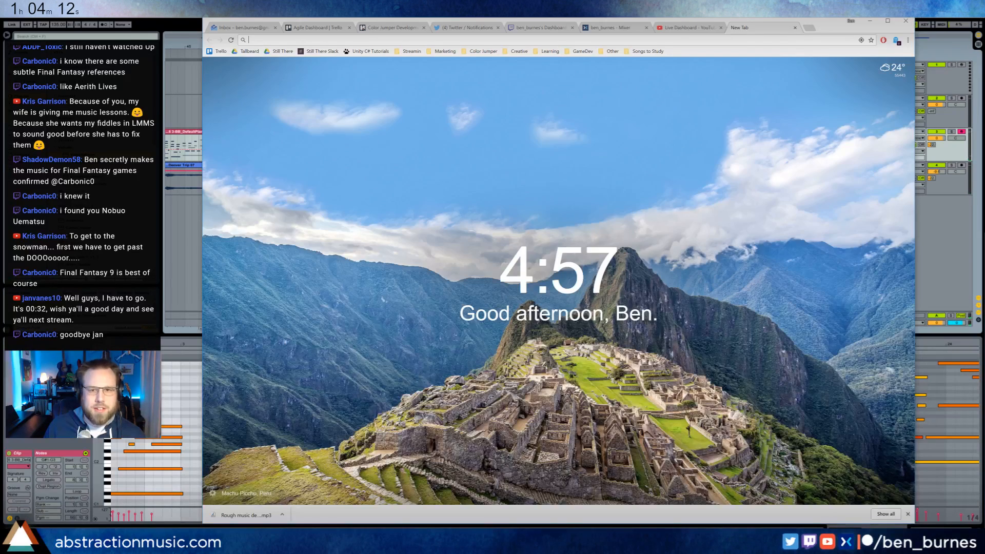
pyautogui.click(685, 27)
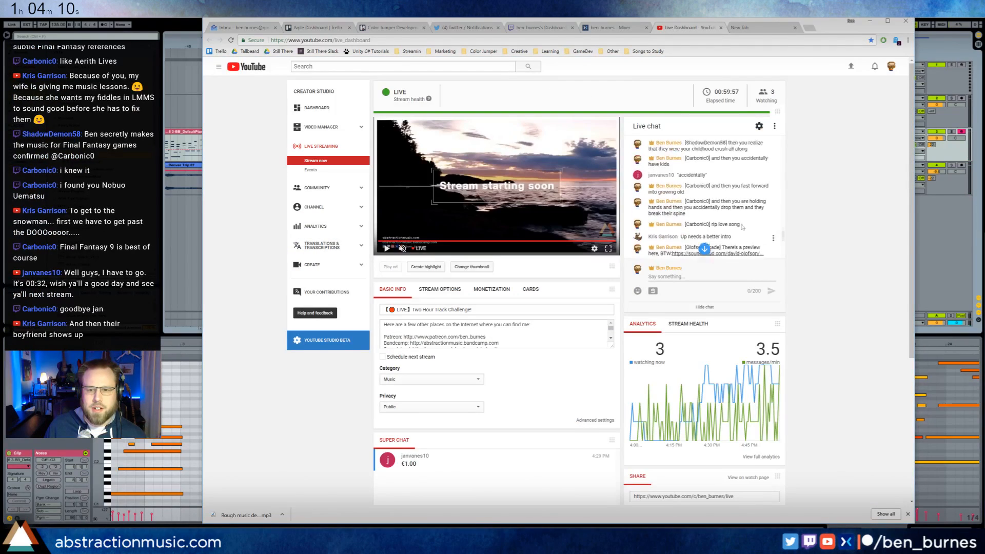
pyautogui.scroll(8, 742, 227)
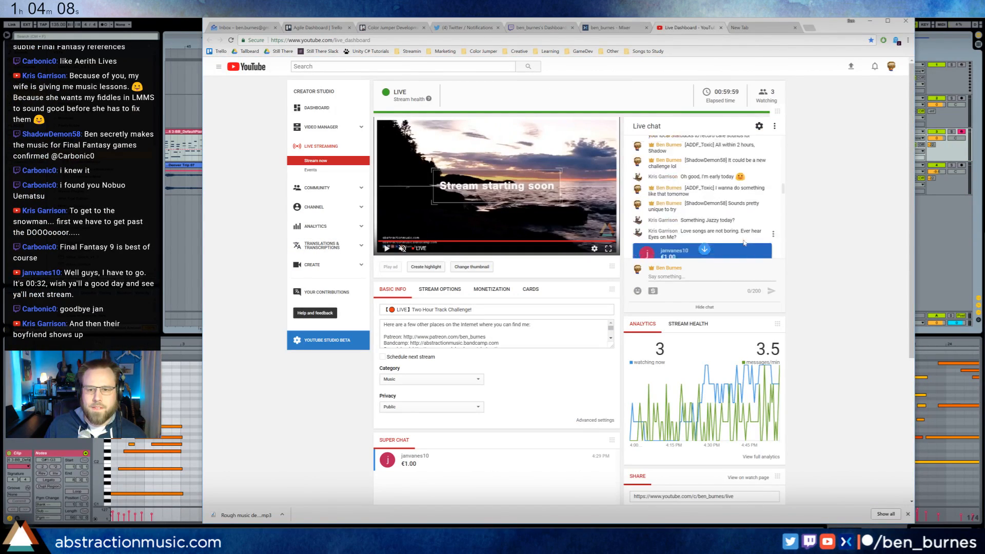
pyautogui.scroll(-2, 744, 243)
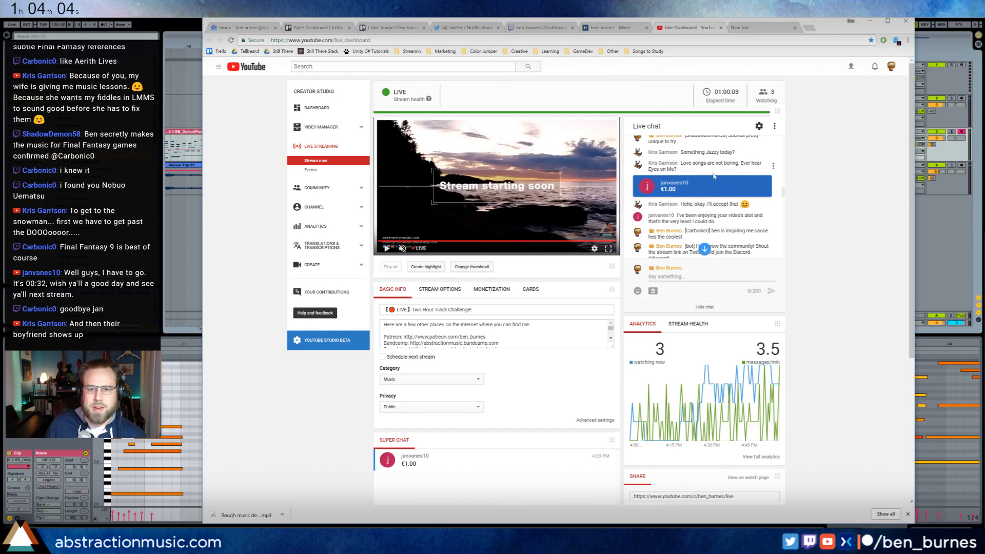
pyautogui.click(740, 29)
pyautogui.hotkey('alt', 'Tab')
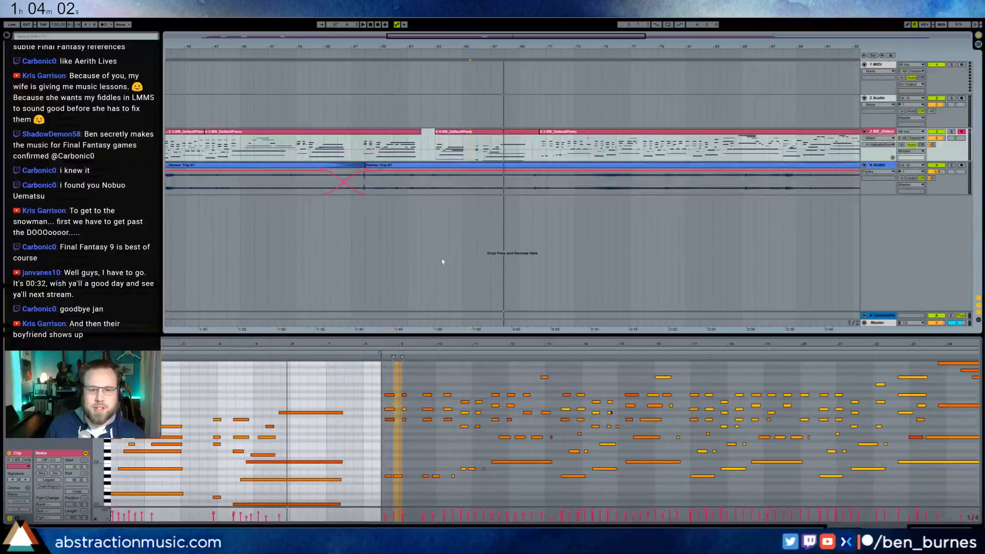
# Play back from about bar 63 and adjust the velocities of individual notes around clip bars 10 and 11 after the bar 70 split
pyautogui.click(434, 57)
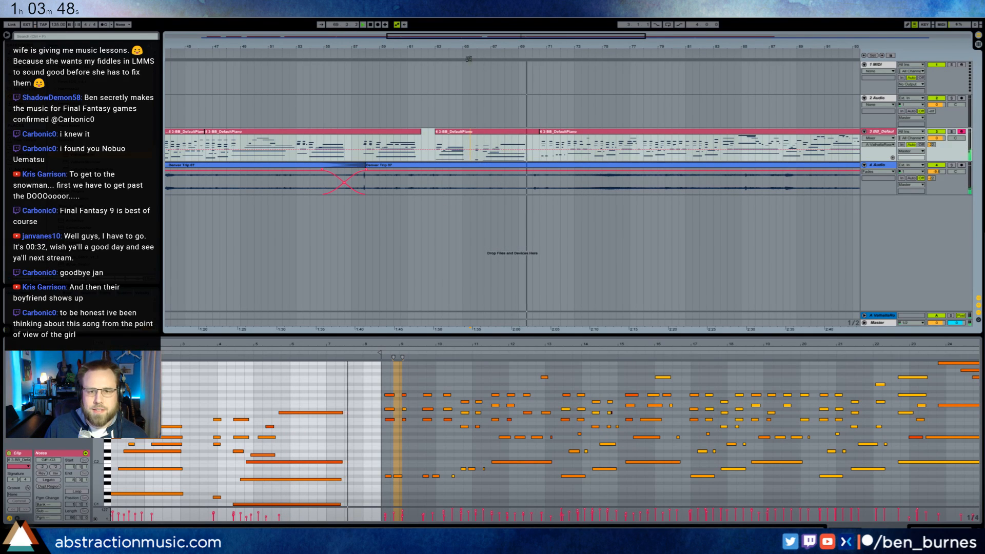
pyautogui.click(559, 137)
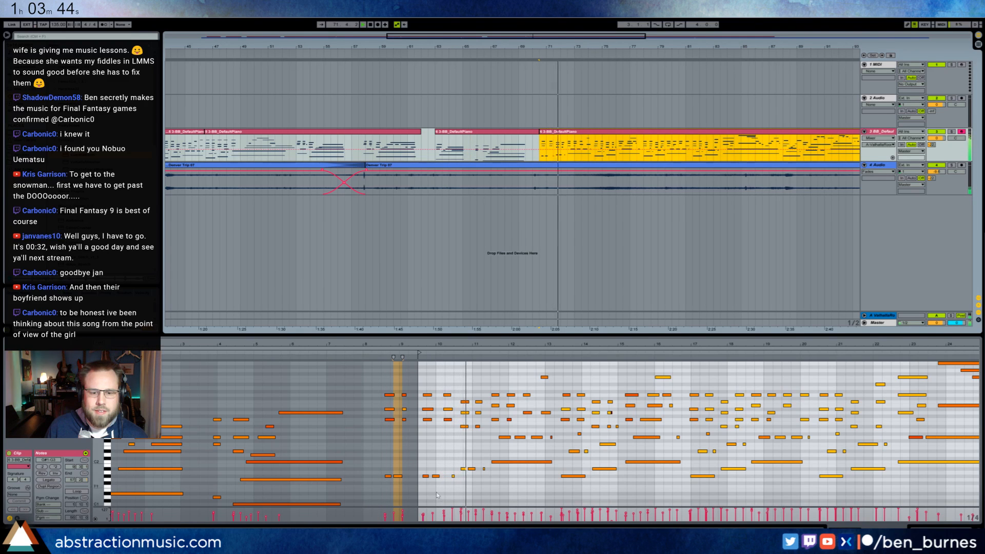
pyautogui.click(452, 472)
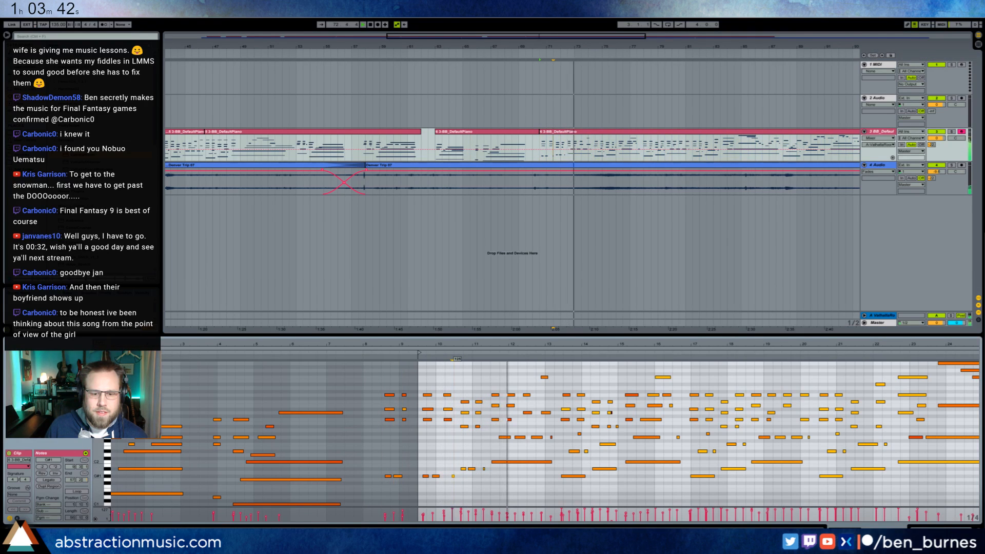
pyautogui.click(465, 469)
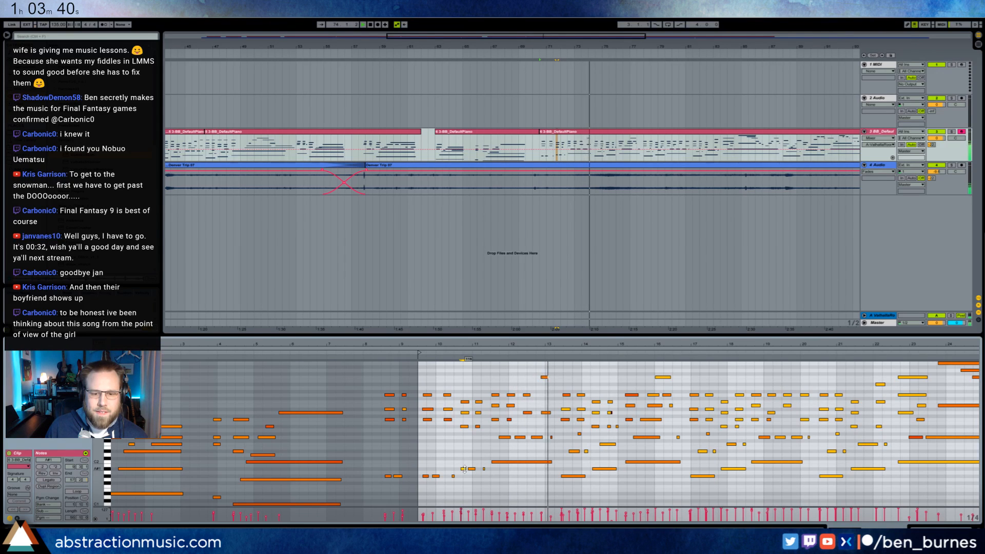
pyautogui.click(476, 425)
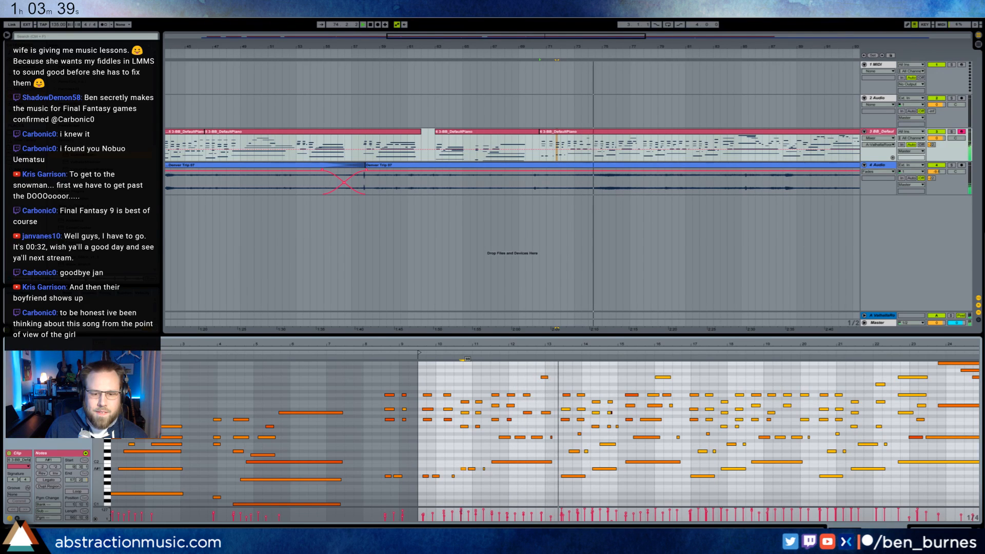
pyautogui.click(456, 415)
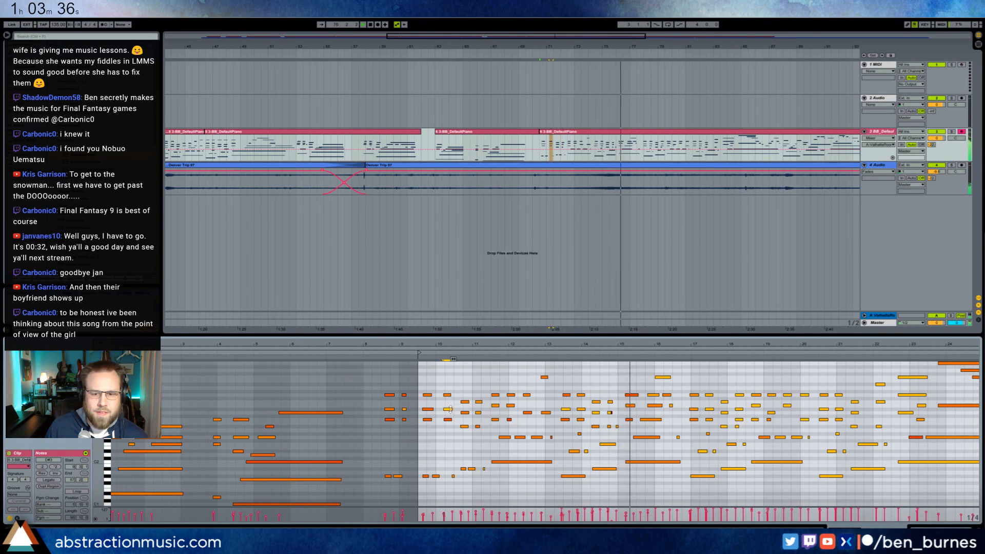
pyautogui.click(610, 413)
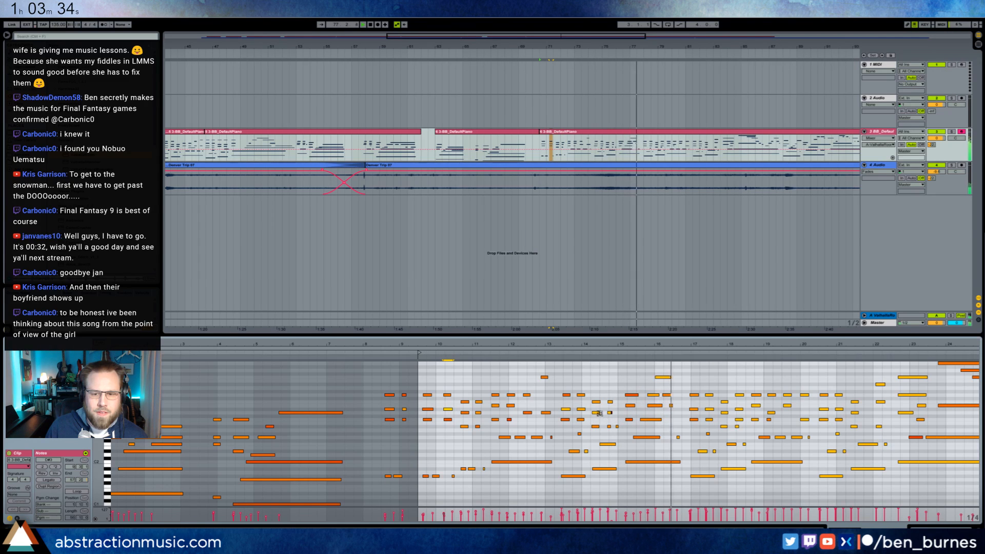
# Stop playback, split the piano clip between bars 77 and 78, and move the later part slightly earlier
pyautogui.moveTo(749, 344); pyautogui.dragTo(665, 369)
pyautogui.press('space')
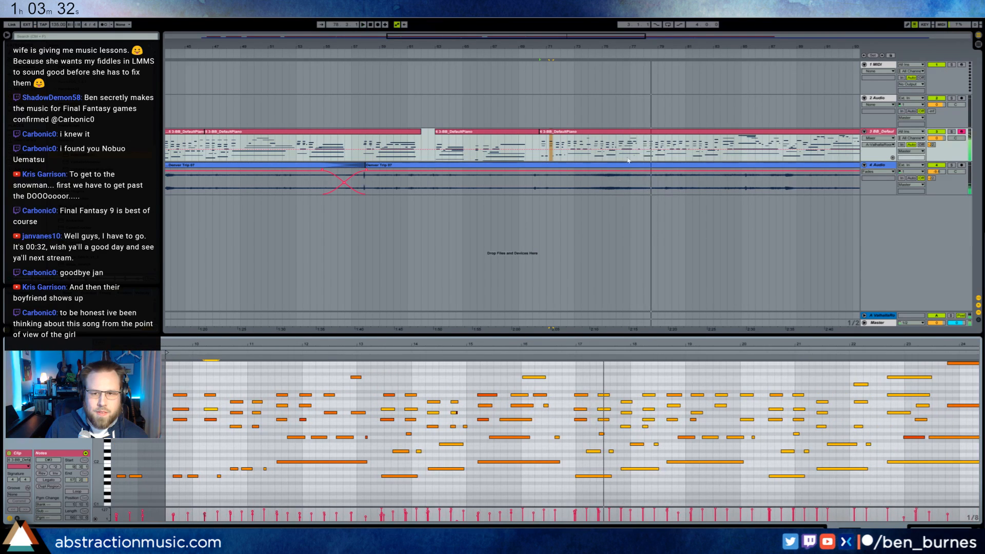
pyautogui.moveTo(570, 36); pyautogui.dragTo(570, 67)
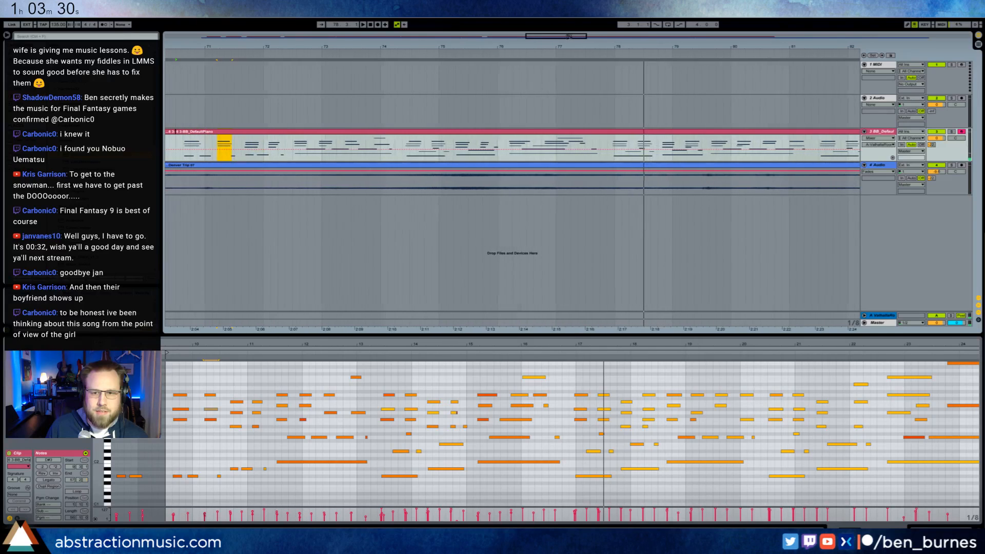
pyautogui.click(602, 146)
pyautogui.hotkey('ctrl', 'e')
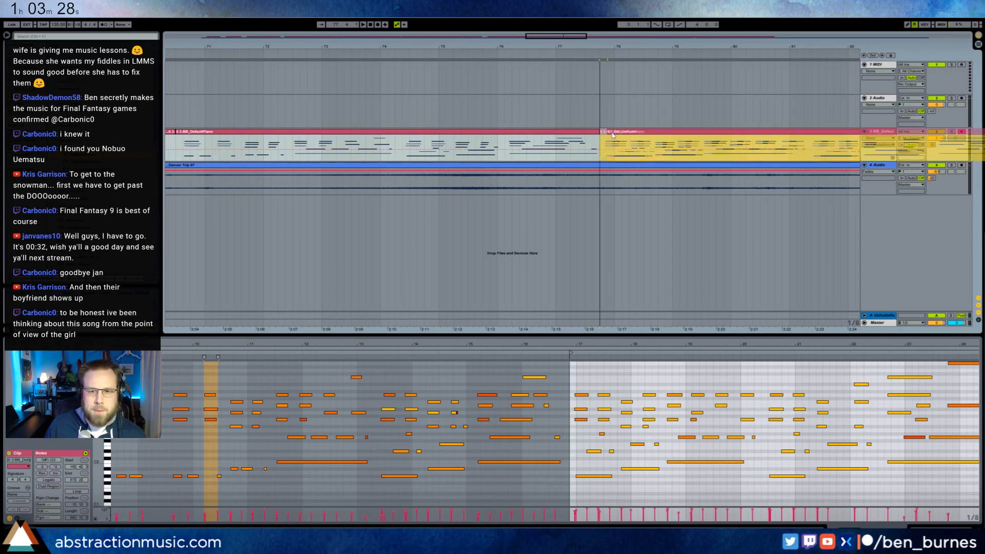
pyautogui.moveTo(560, 35); pyautogui.dragTo(560, 15)
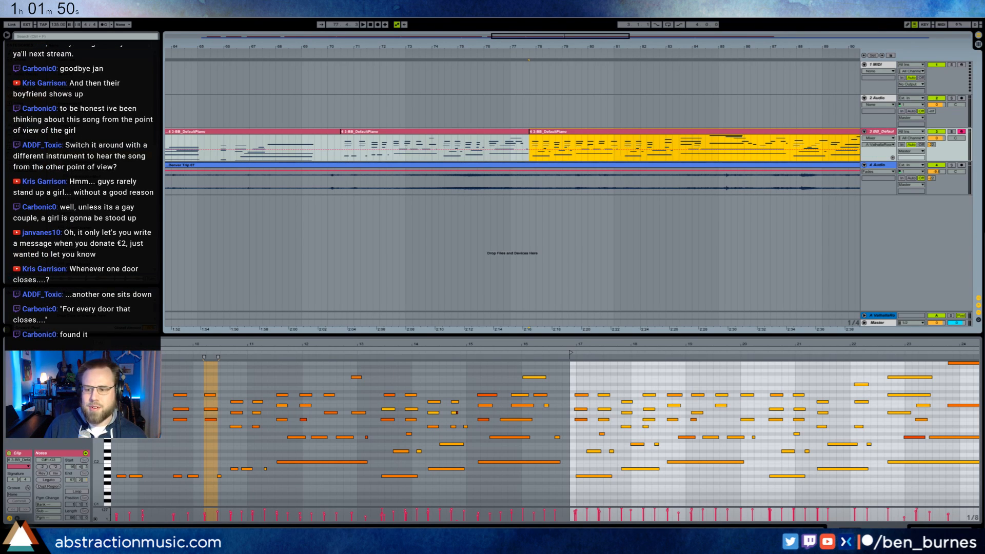
# Save the Live Set in the 2 Hour Tracks 2017 folder as "2017-12-27 For Every Door That Closes"
pyautogui.hotkey('ctrl', 'shift', 's')
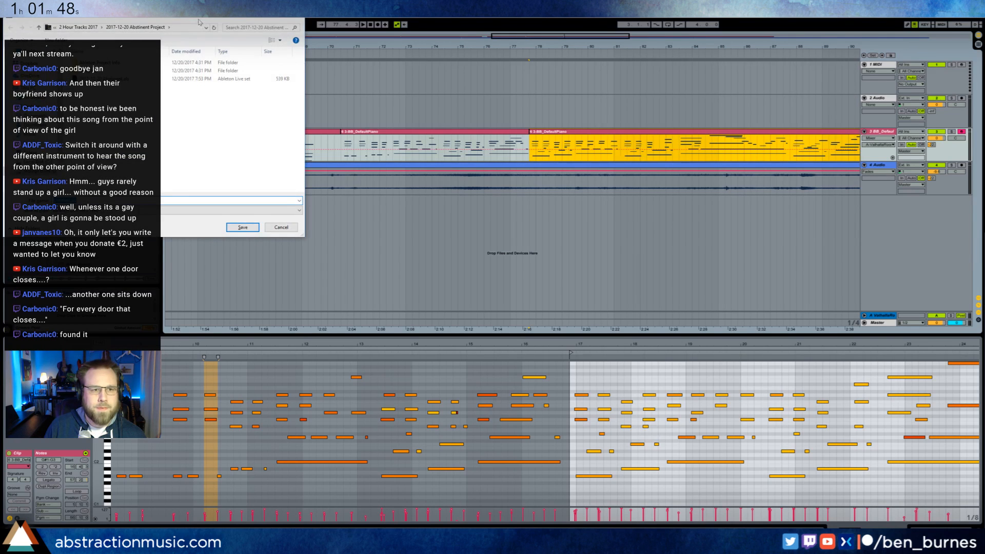
pyautogui.moveTo(199, 21); pyautogui.dragTo(465, 120)
pyautogui.click(372, 138)
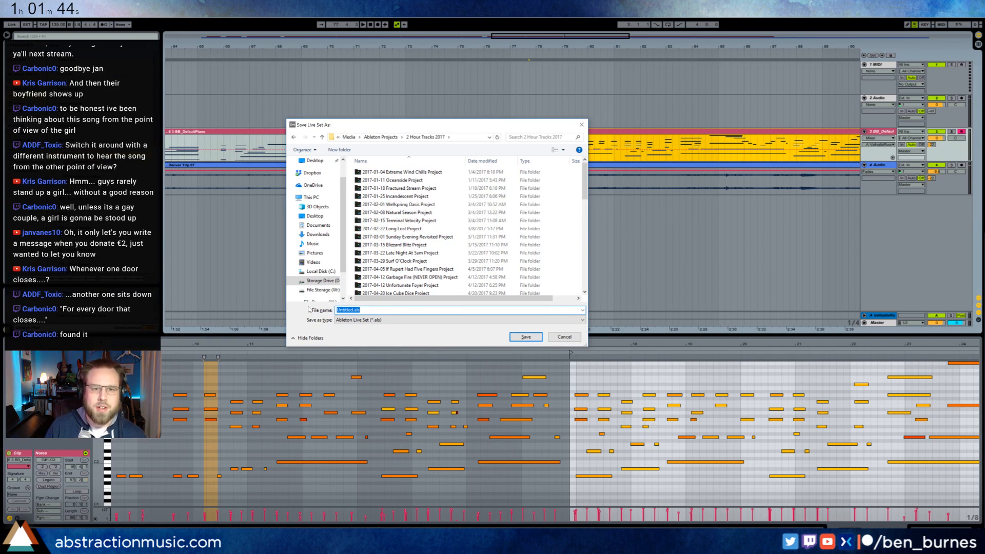
pyautogui.write('2017-12-')
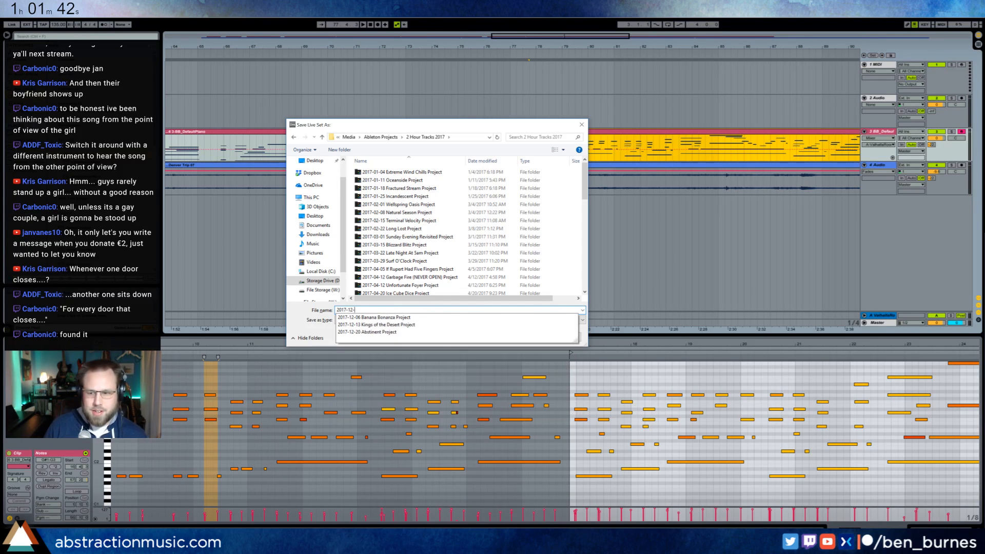
pyautogui.write('27')
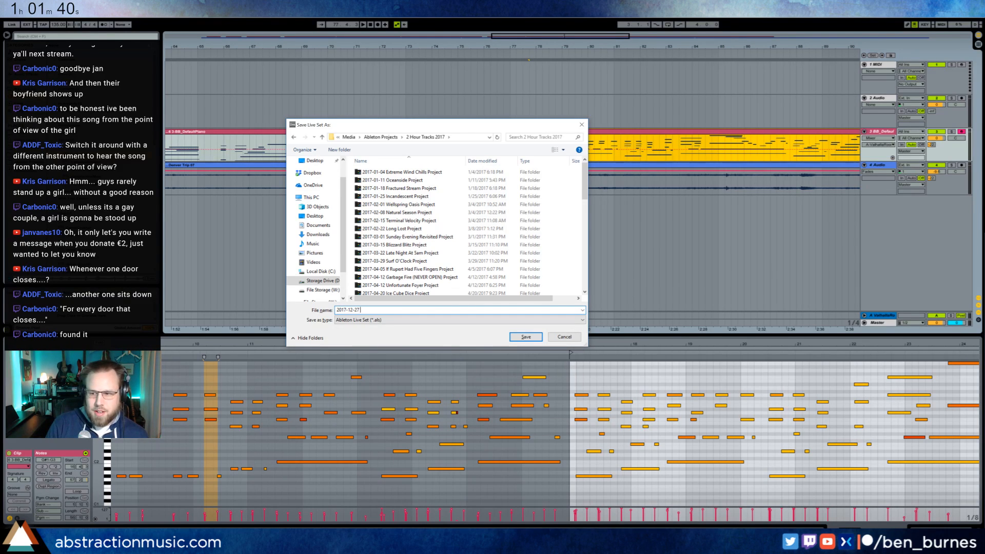
pyautogui.write('8 For Every D')
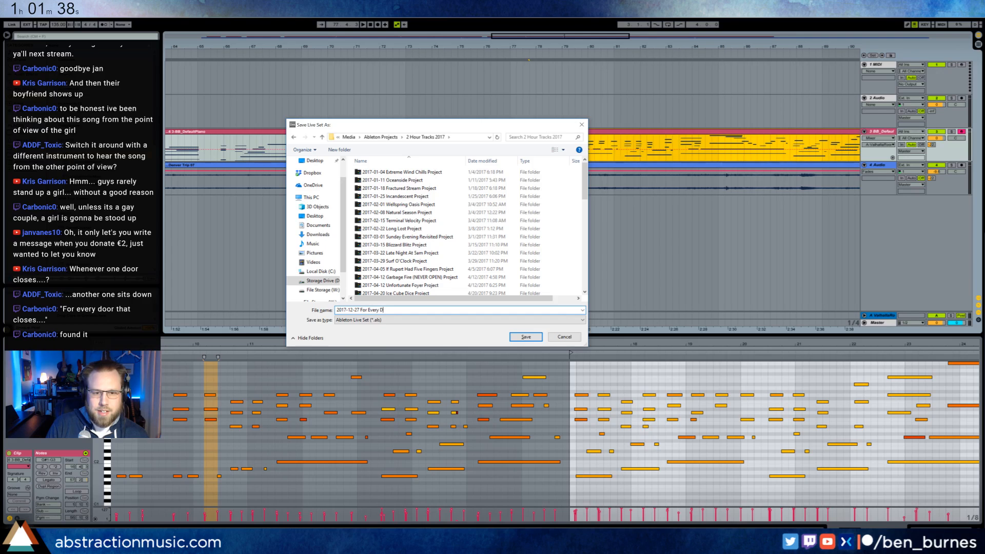
pyautogui.write('oor That C')
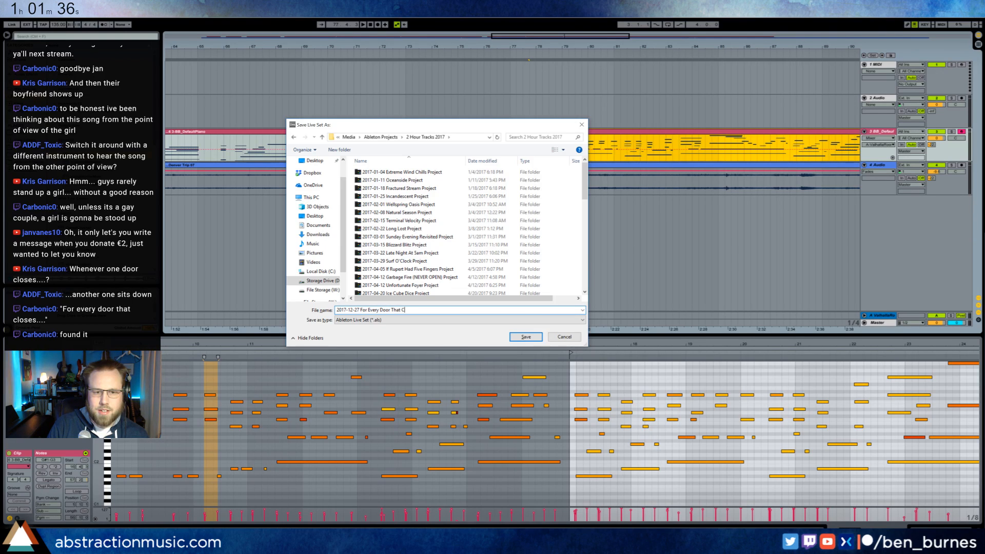
pyautogui.write('loses')
pyautogui.press('Return')
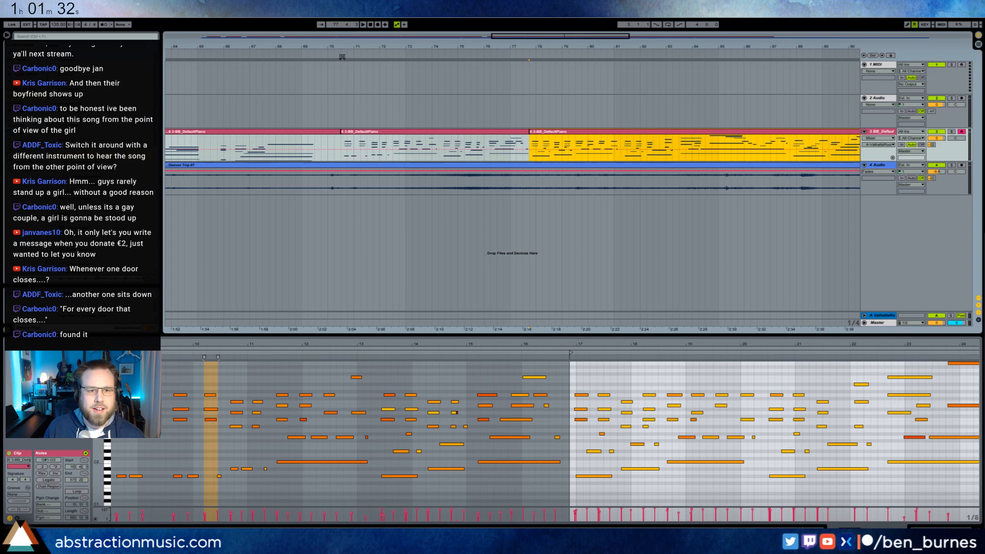
# Play back from about bar 70 and adjust the velocities of individual notes around bars 13 to 16 of that piano clip
pyautogui.click(341, 57)
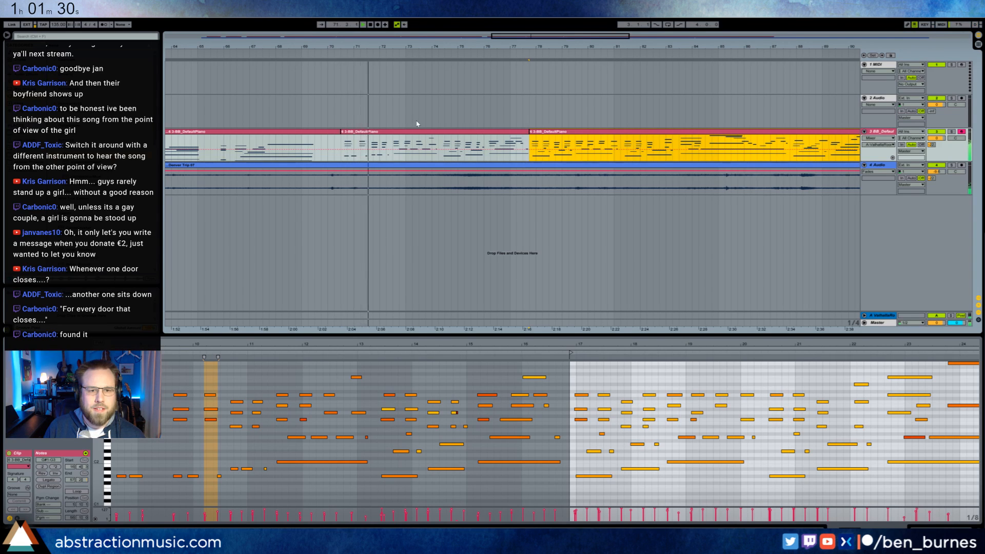
pyautogui.click(403, 132)
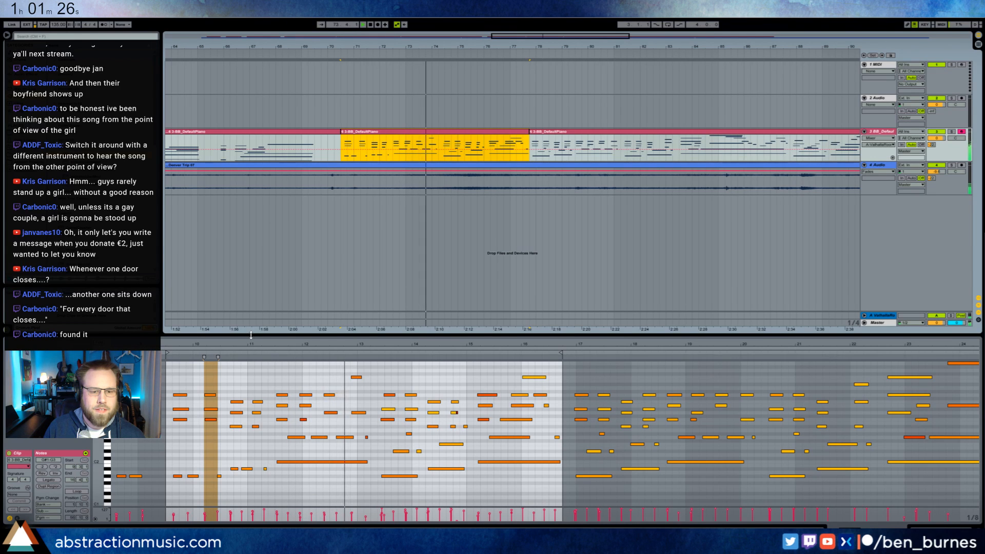
pyautogui.click(385, 425)
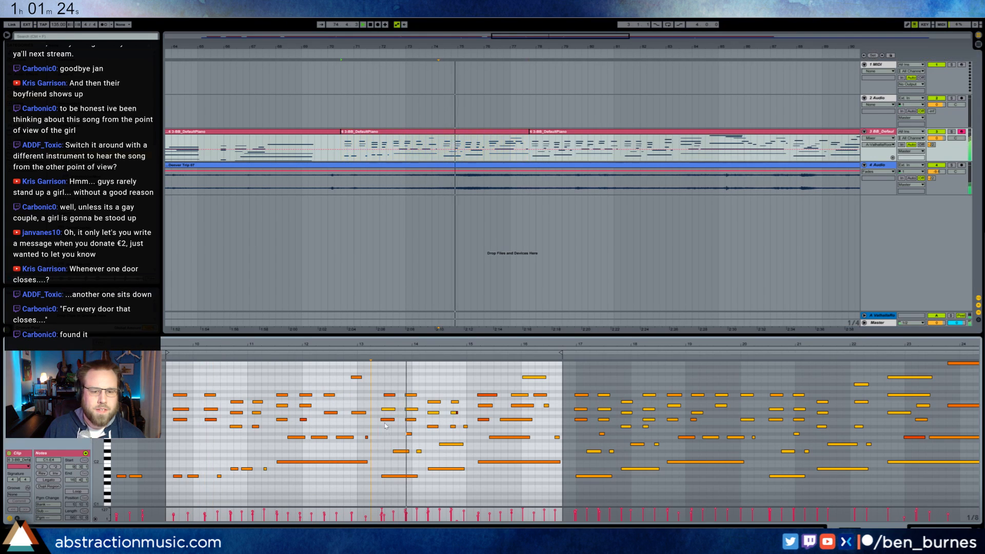
pyautogui.click(388, 409)
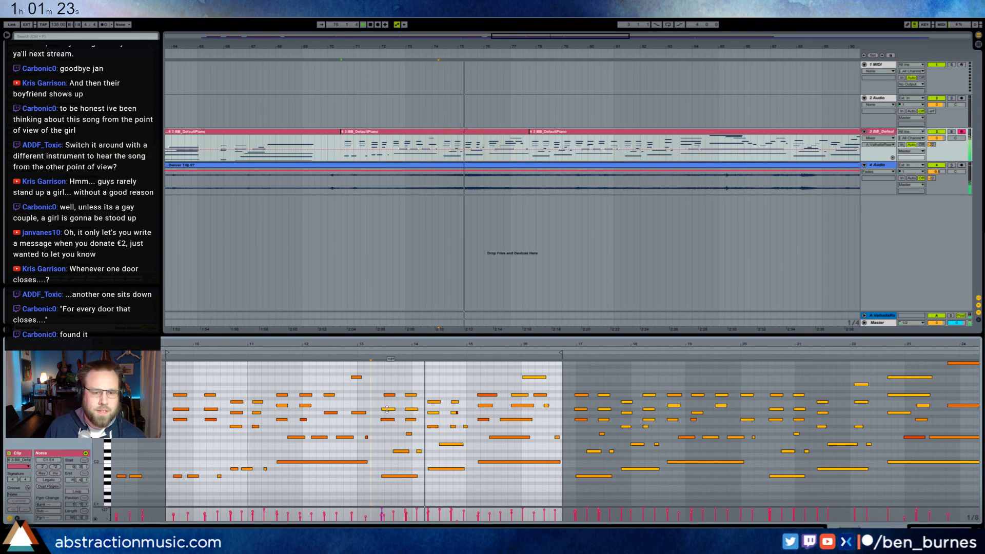
pyautogui.click(430, 413)
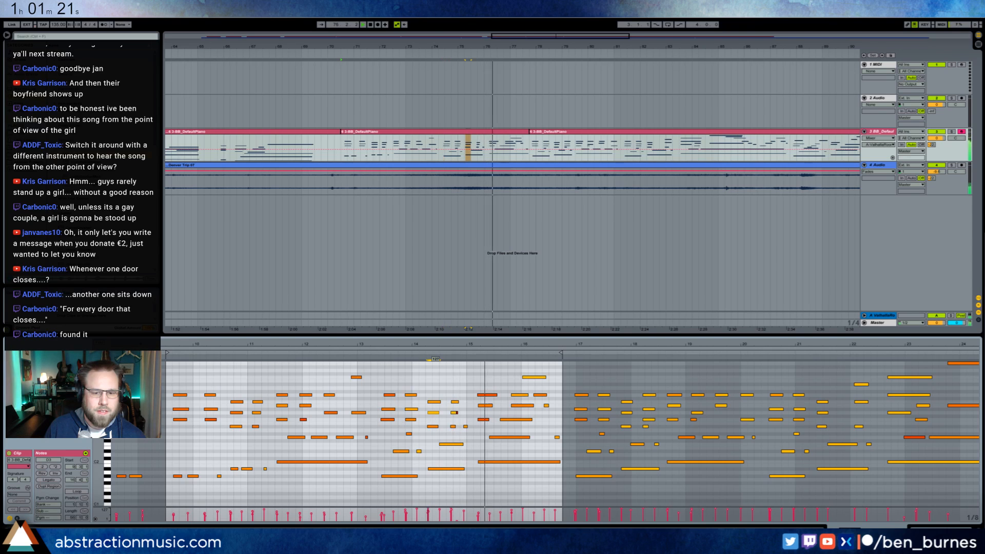
pyautogui.click(523, 378)
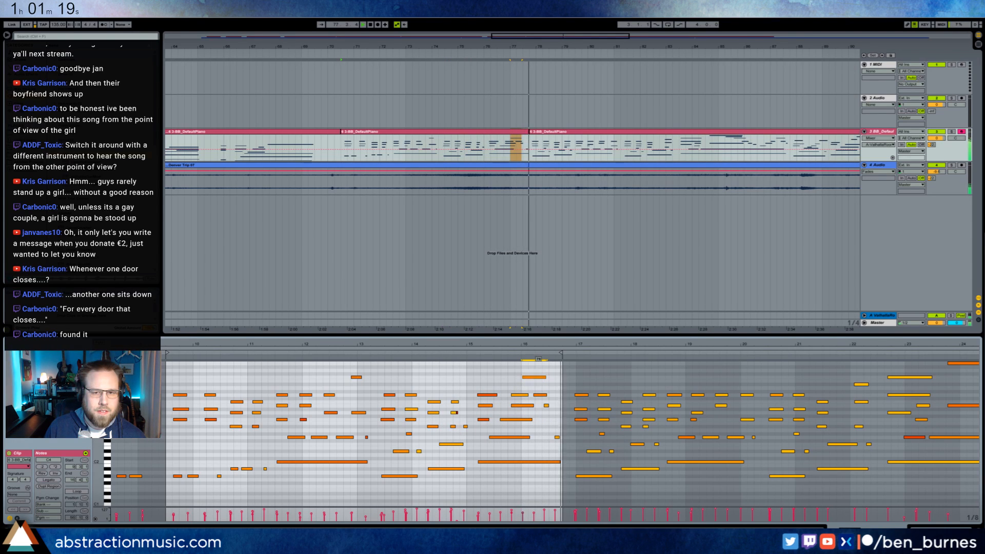
# Listen through the last piano clip, split it near bars 82.4 and 83.2, and move each later part slightly earlier
pyautogui.click(554, 132)
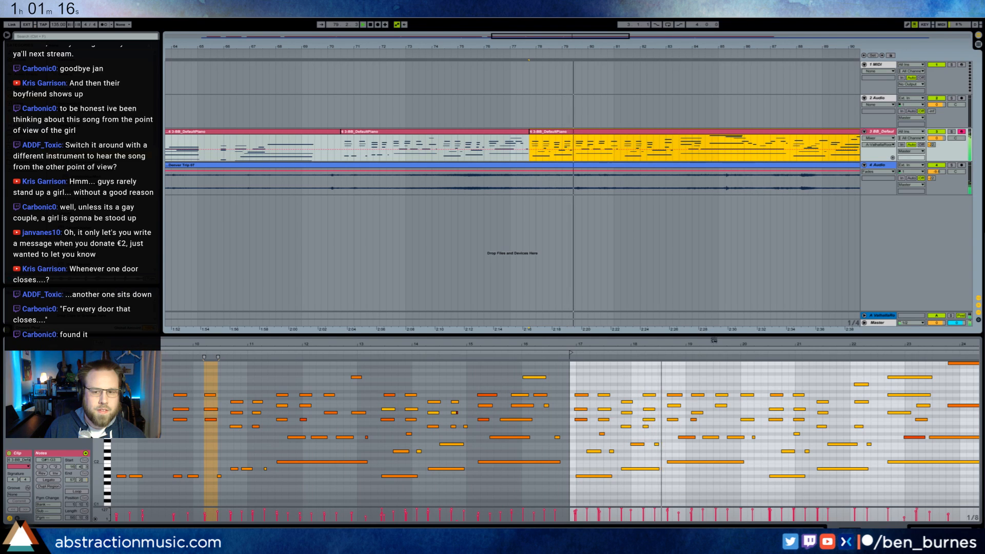
pyautogui.moveTo(714, 340); pyautogui.dragTo(369, 401)
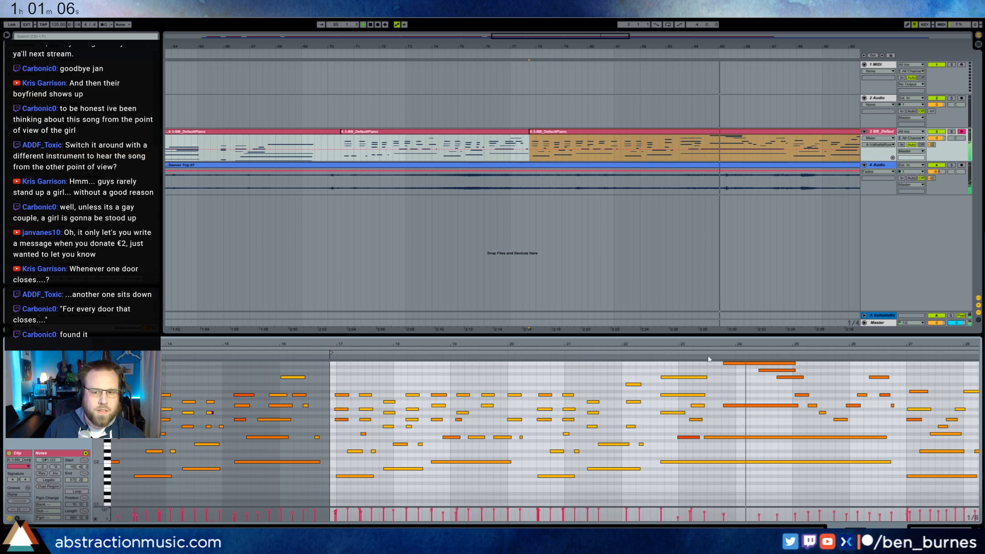
pyautogui.moveTo(714, 343); pyautogui.dragTo(652, 361)
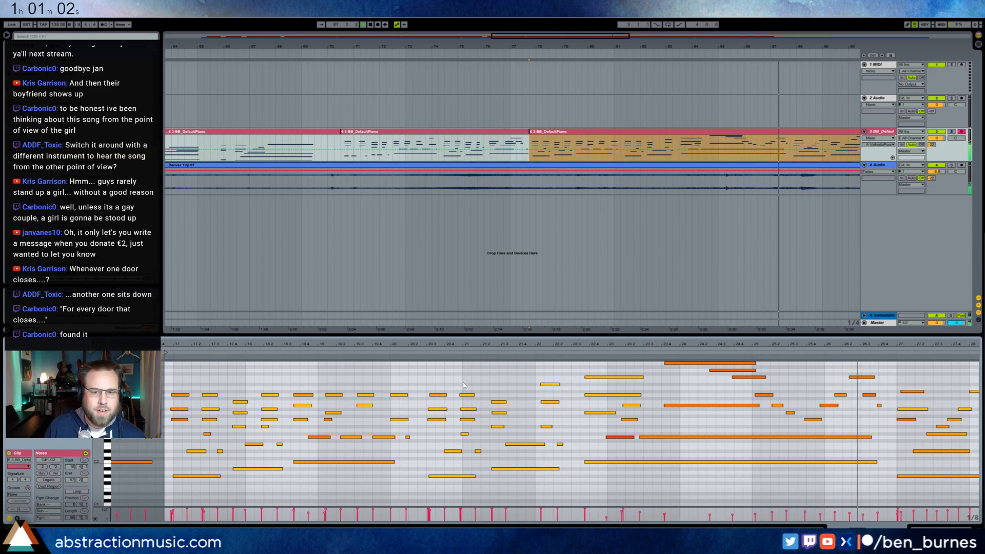
pyautogui.moveTo(693, 46); pyautogui.dragTo(593, 50)
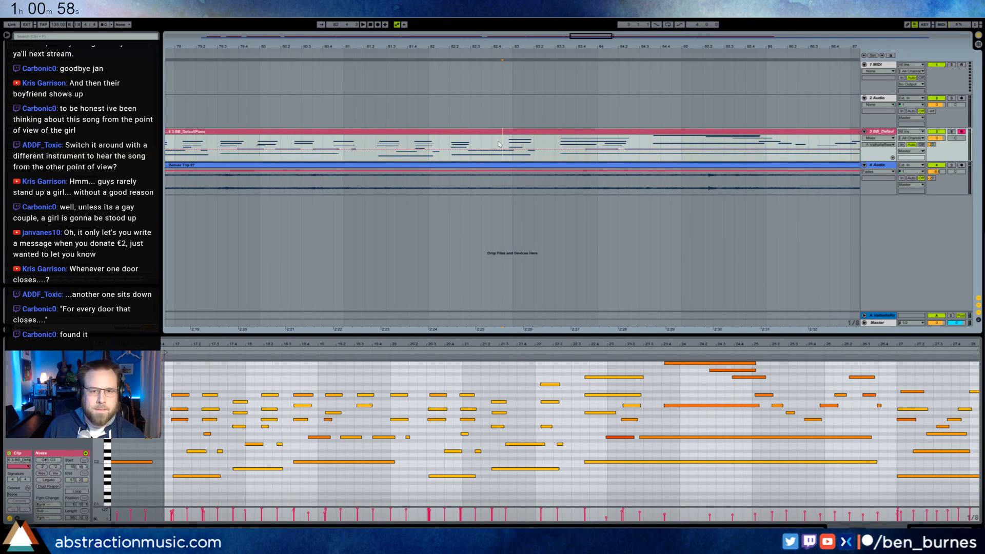
pyautogui.hotkey('ctrl', 'e')
pyautogui.click(539, 143)
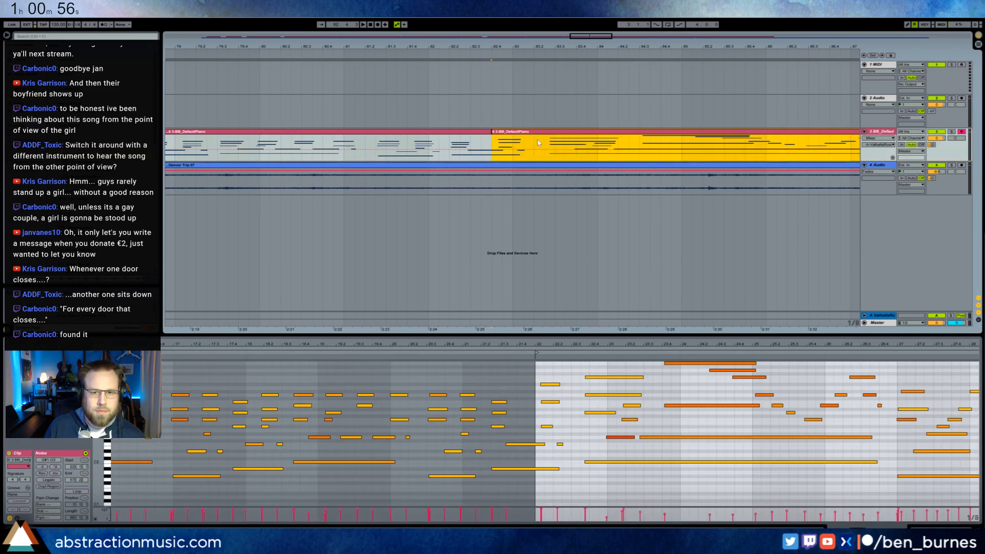
pyautogui.hotkey('ctrl', 'e')
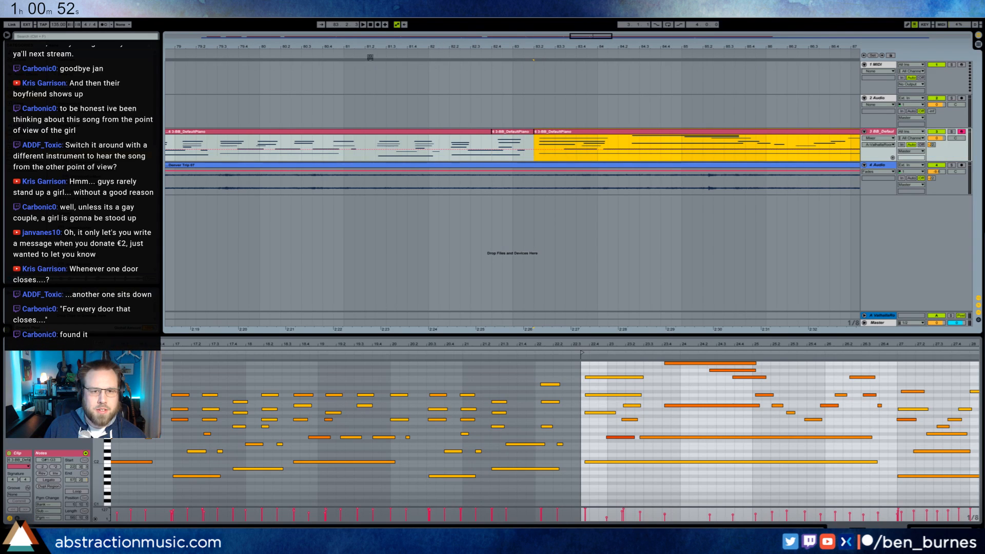
# Play back from about bar 81 and move the last two piano clips together slightly earlier
pyautogui.click(368, 56)
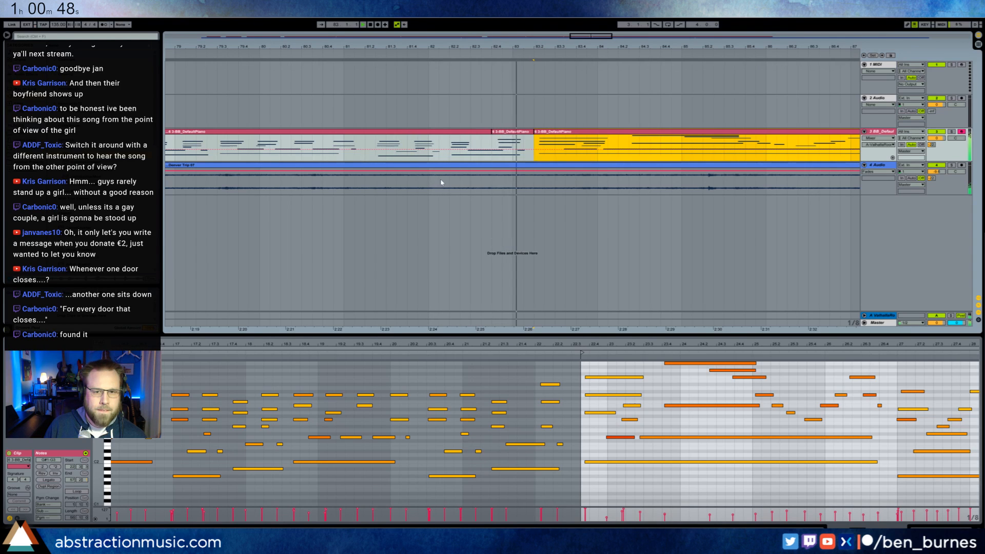
pyautogui.click(492, 143)
pyautogui.keyDown('shift'); pyautogui.click(547, 133); pyautogui.keyUp('shift')
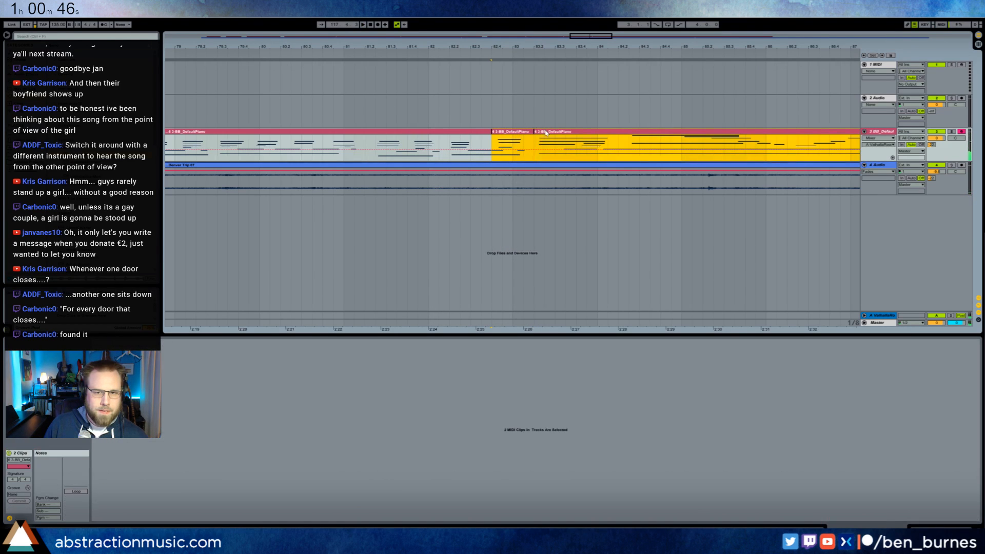
pyautogui.press('Left')
pyautogui.press('Left')
pyautogui.press('Left')
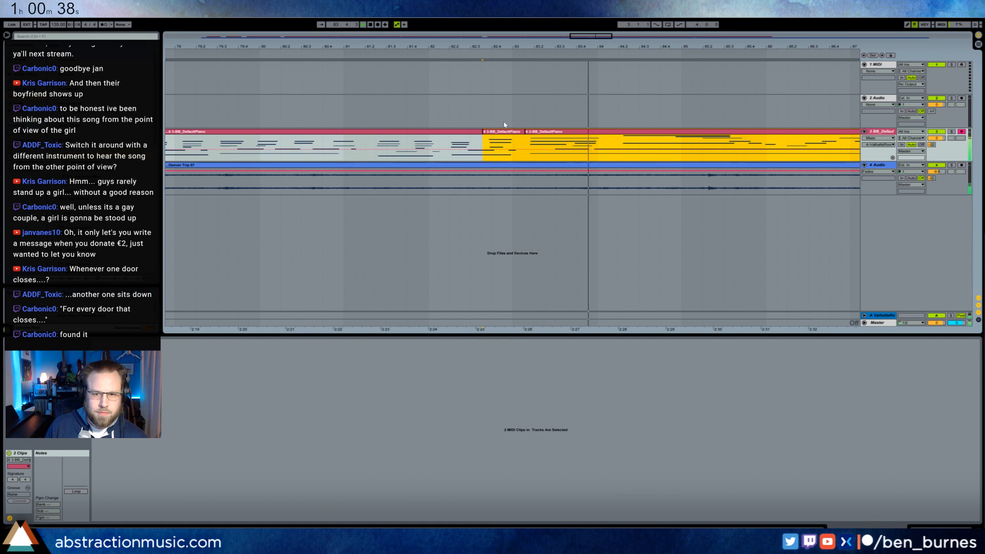
# Open the last piano clip's notes and listen through to the passage around clip bars 34 to 38
pyautogui.click(626, 135)
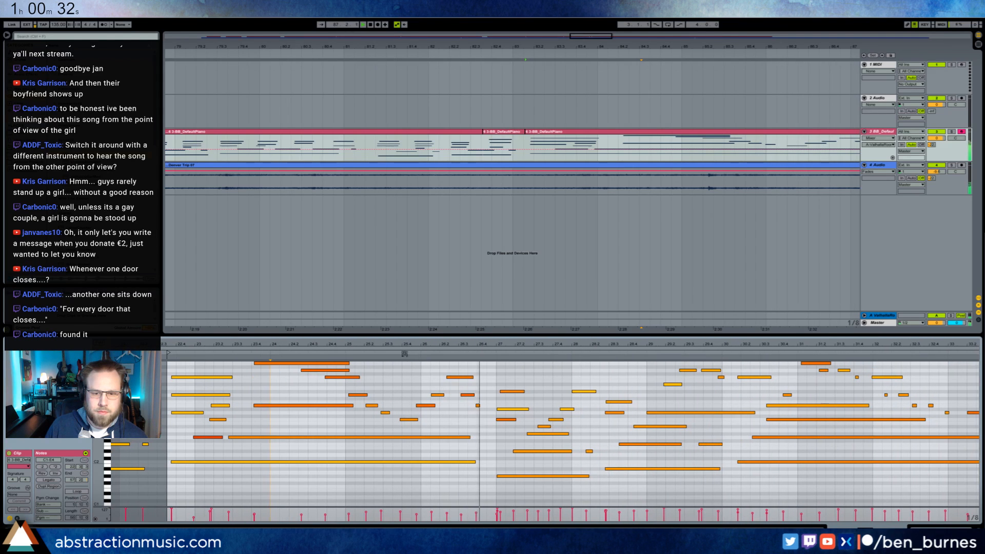
pyautogui.moveTo(650, 49); pyautogui.dragTo(258, 48)
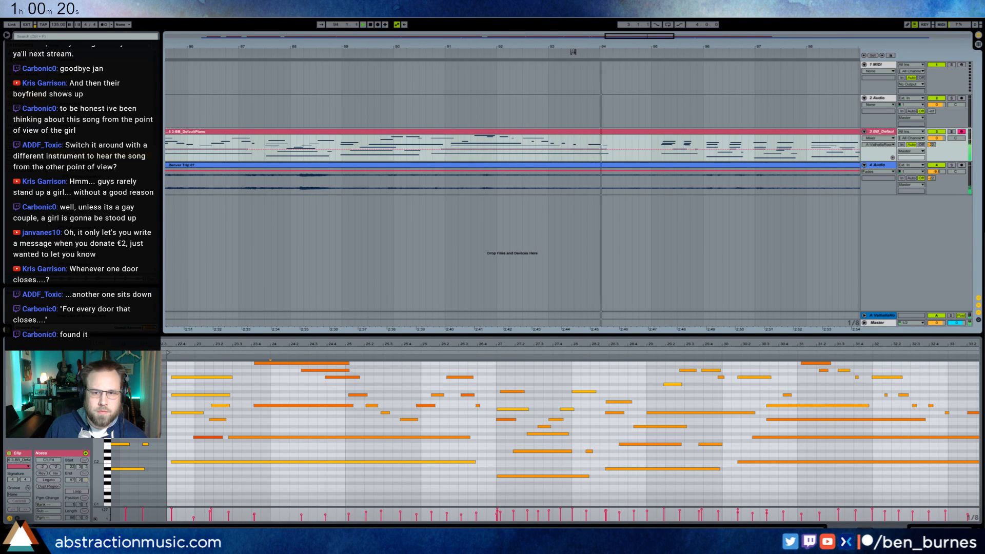
pyautogui.moveTo(643, 37); pyautogui.dragTo(665, 37)
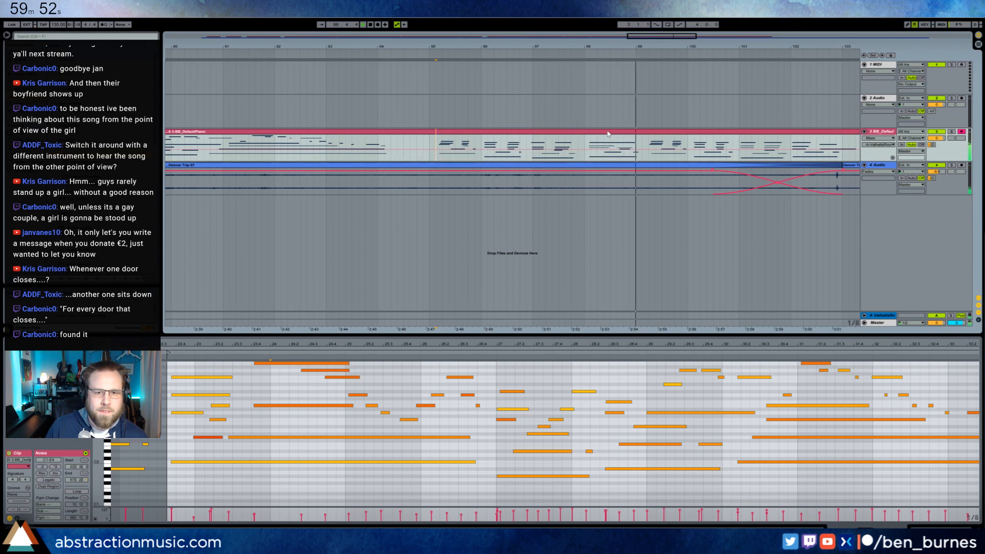
pyautogui.click(598, 144)
pyautogui.moveTo(764, 341); pyautogui.dragTo(348, 342)
pyautogui.moveTo(556, 343); pyautogui.dragTo(532, 368)
pyautogui.click(437, 354)
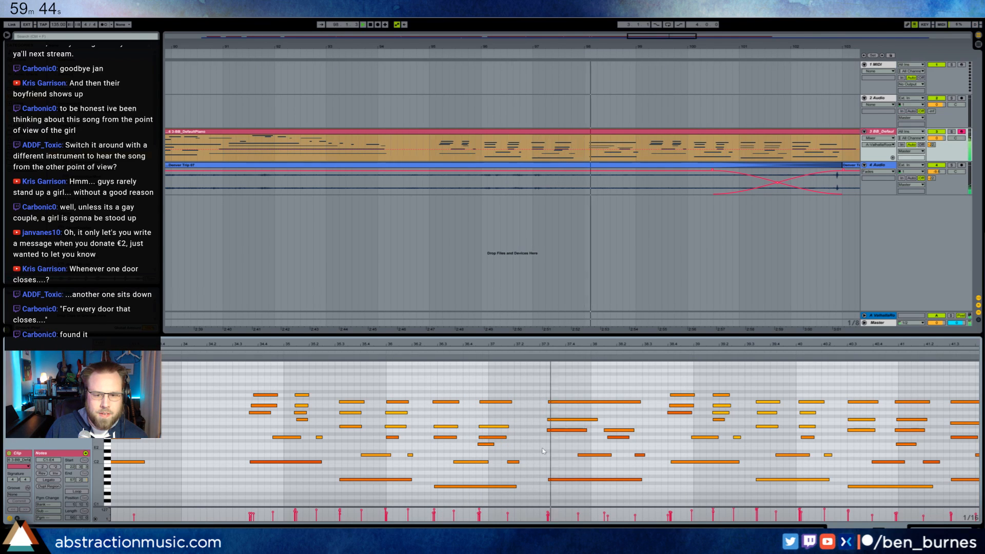
# Try an extra low chord note at clip bar 37.3 and adjust velocities of single chord notes around bars 36 and 37.3
pyautogui.moveTo(545, 442); pyautogui.dragTo(572, 444)
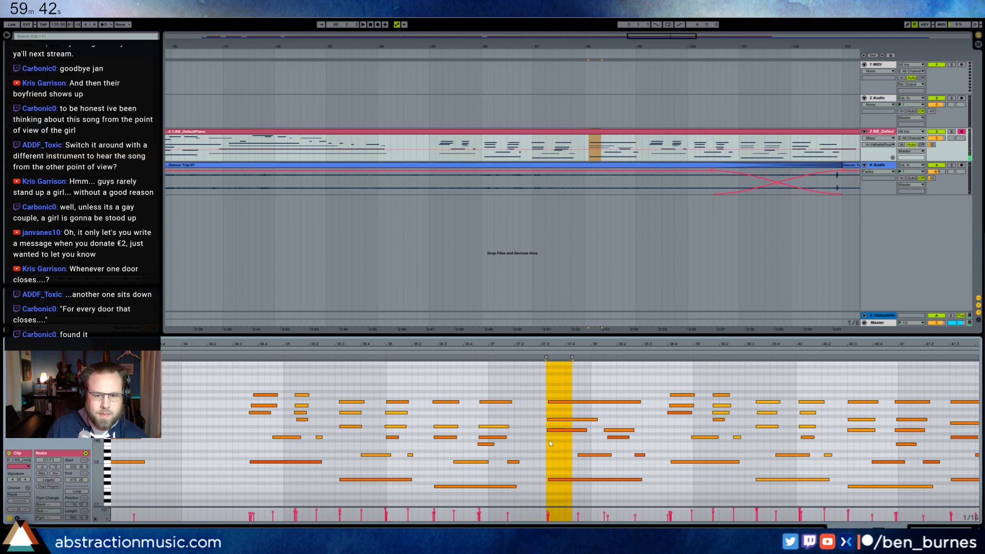
pyautogui.doubleClick(550, 441)
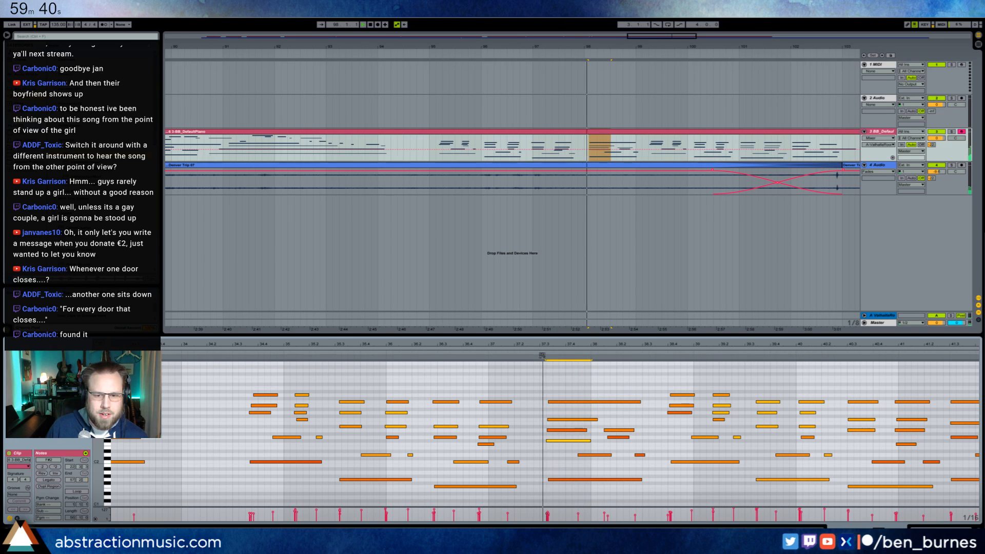
pyautogui.moveTo(544, 441); pyautogui.dragTo(557, 433)
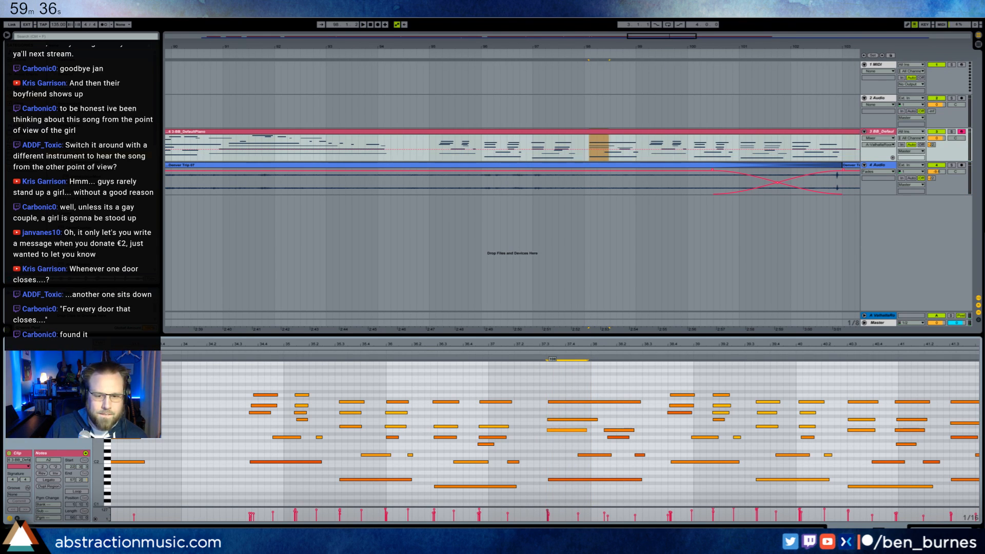
pyautogui.click(539, 359)
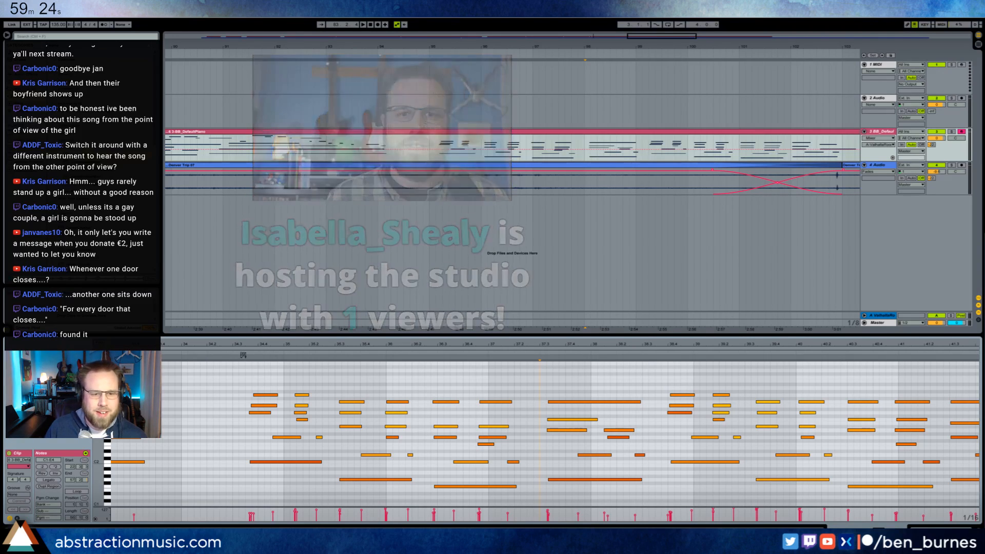
pyautogui.click(265, 357)
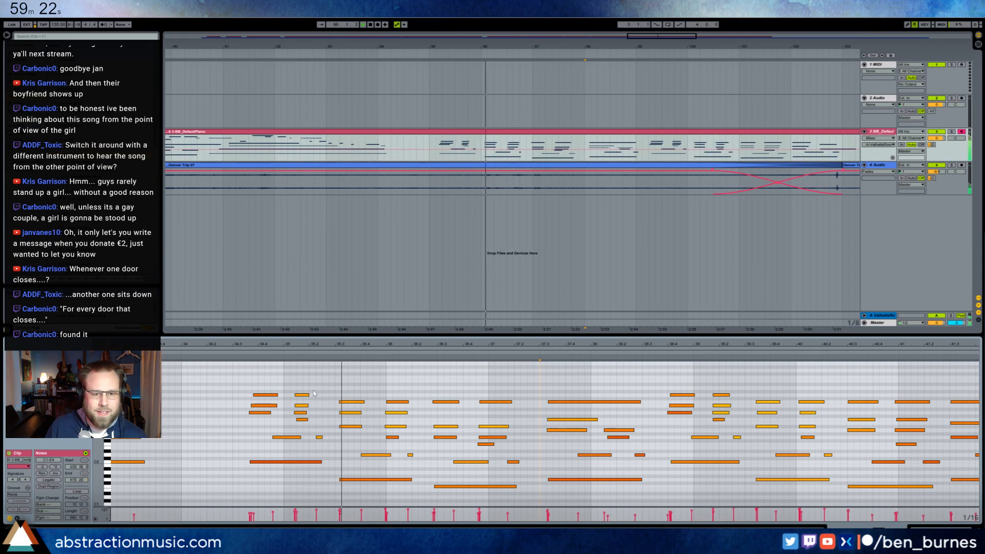
pyautogui.click(396, 414)
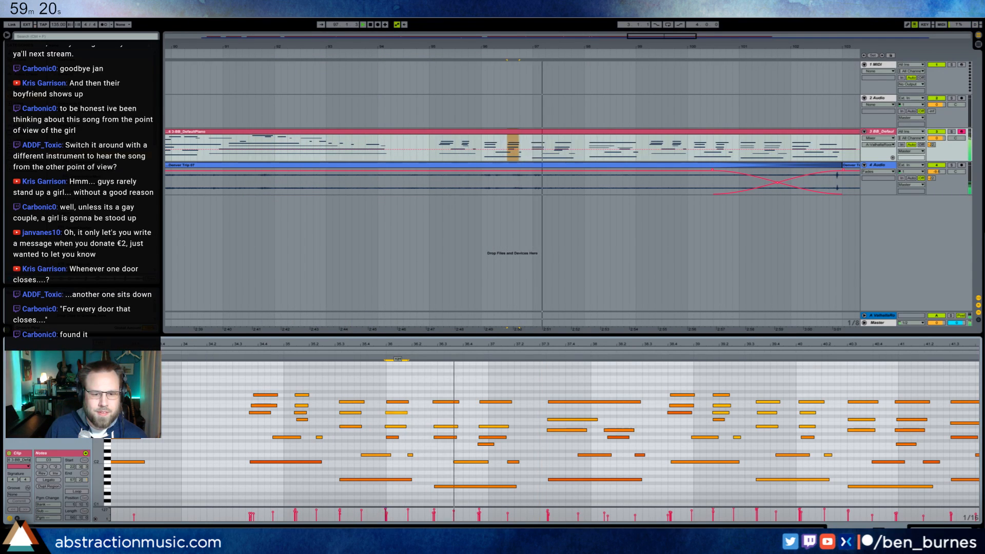
# Try the long top note at clip bar 37.3 at a lower and a higher pitch, listen, and return it to its original pitch
pyautogui.click(566, 420)
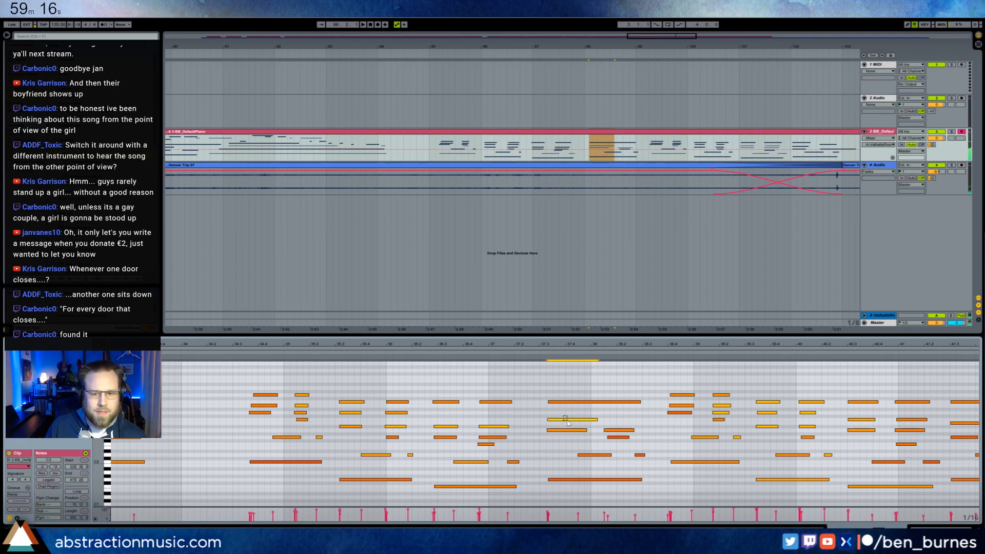
pyautogui.moveTo(568, 402); pyautogui.dragTo(568, 406)
pyautogui.click(547, 353)
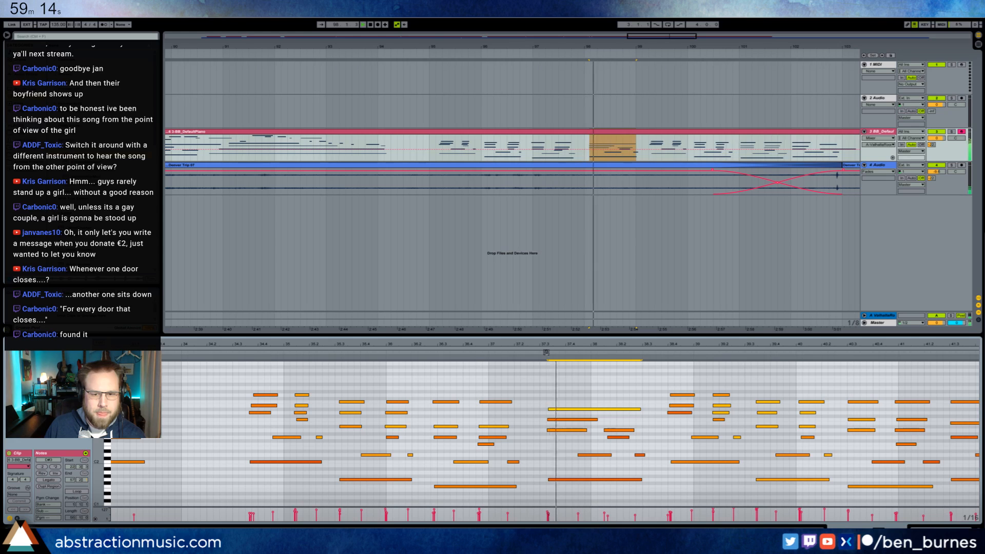
pyautogui.press('Up')
pyautogui.press('Up')
pyautogui.press('Up')
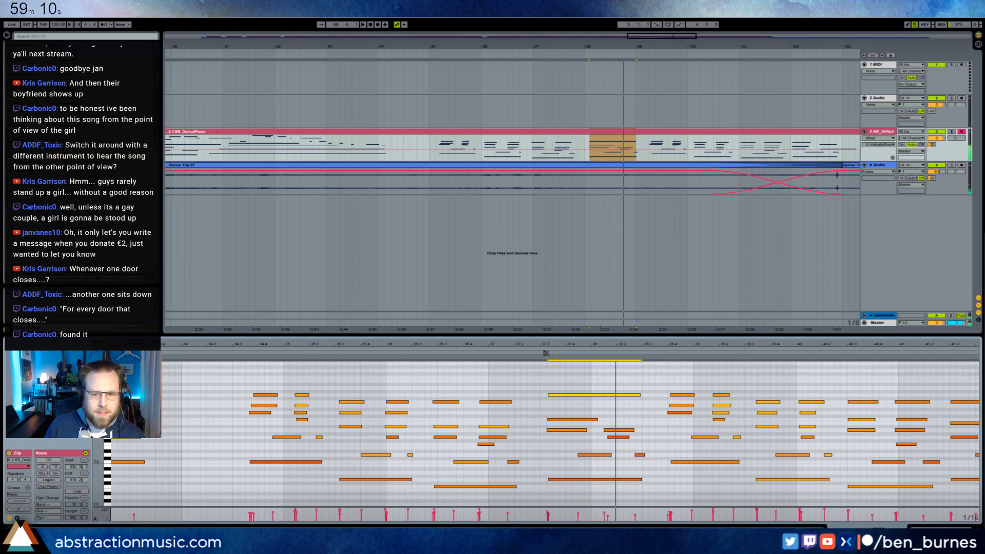
pyautogui.press('Down')
pyautogui.press('Down')
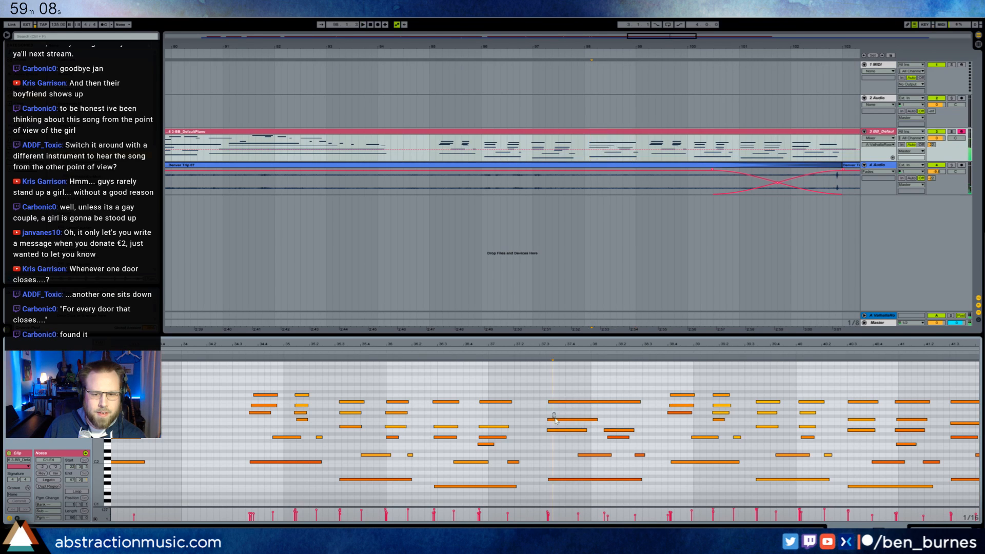
# Raise the second-highest chord note at clip bar 37.3 by two semitones and delete the short low note just after bar 38
pyautogui.moveTo(554, 419); pyautogui.dragTo(553, 413)
pyautogui.click(546, 355)
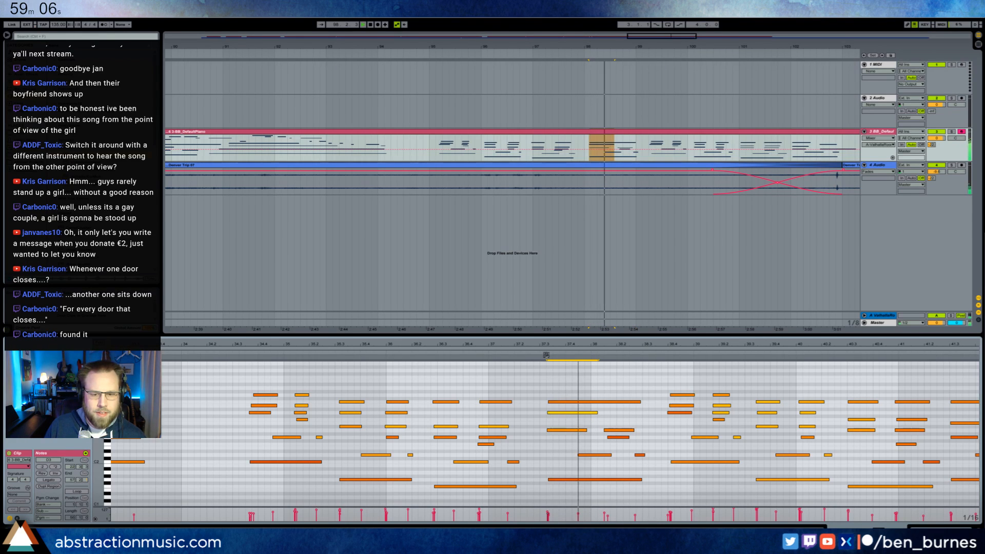
pyautogui.doubleClick(613, 438)
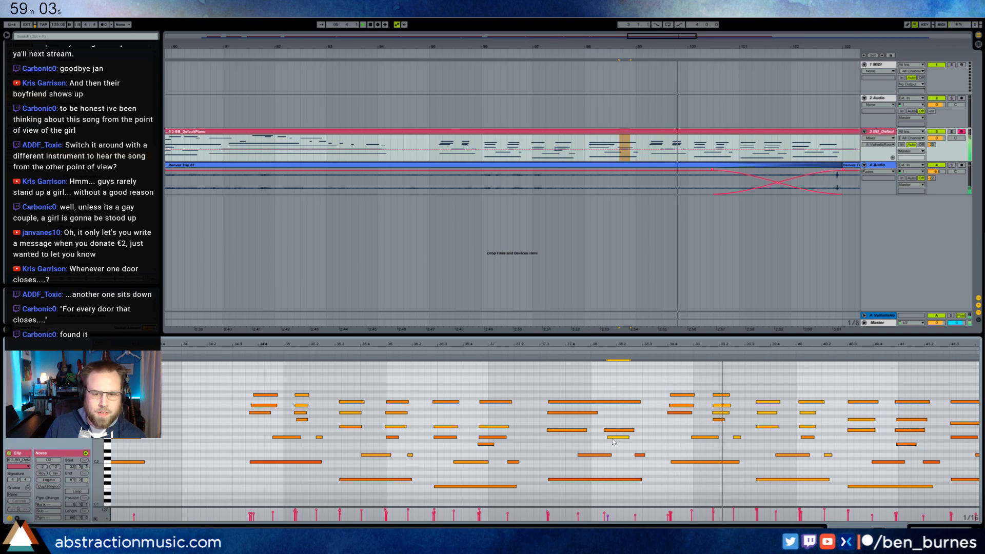
pyautogui.click(430, 355)
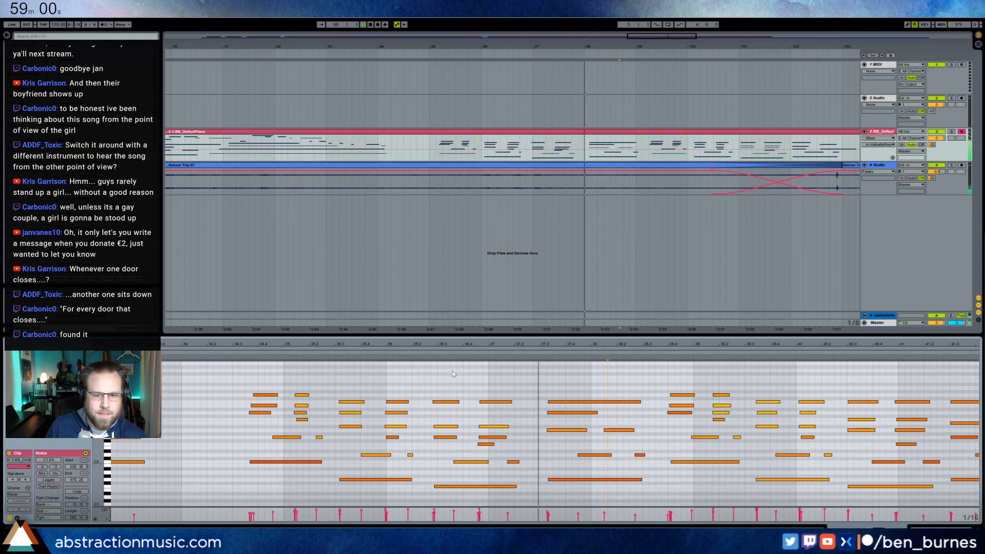
# Try the long top note at clip bar 37.3 two semitones higher, listen, and move it back down
pyautogui.click(566, 402)
pyautogui.press('Up')
pyautogui.press('Up')
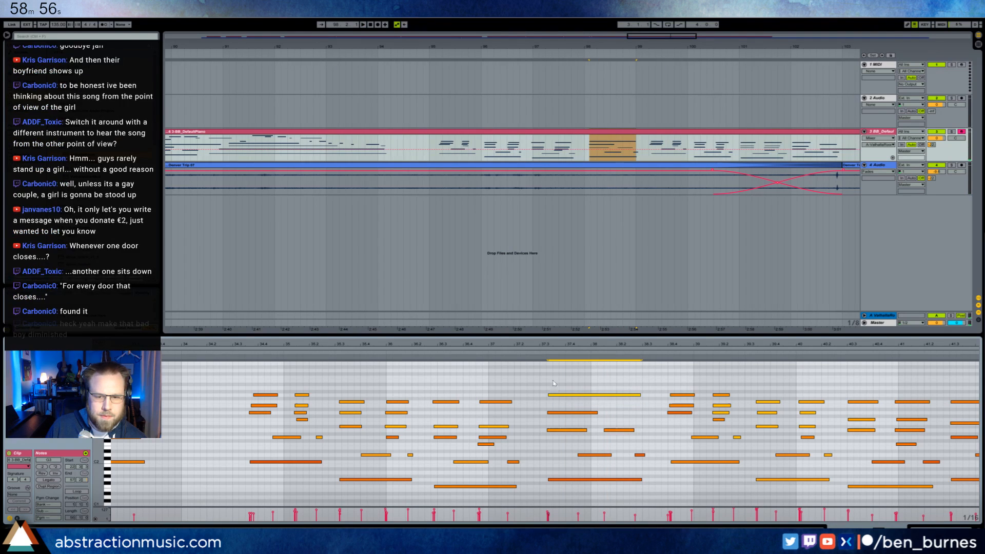
pyautogui.click(543, 354)
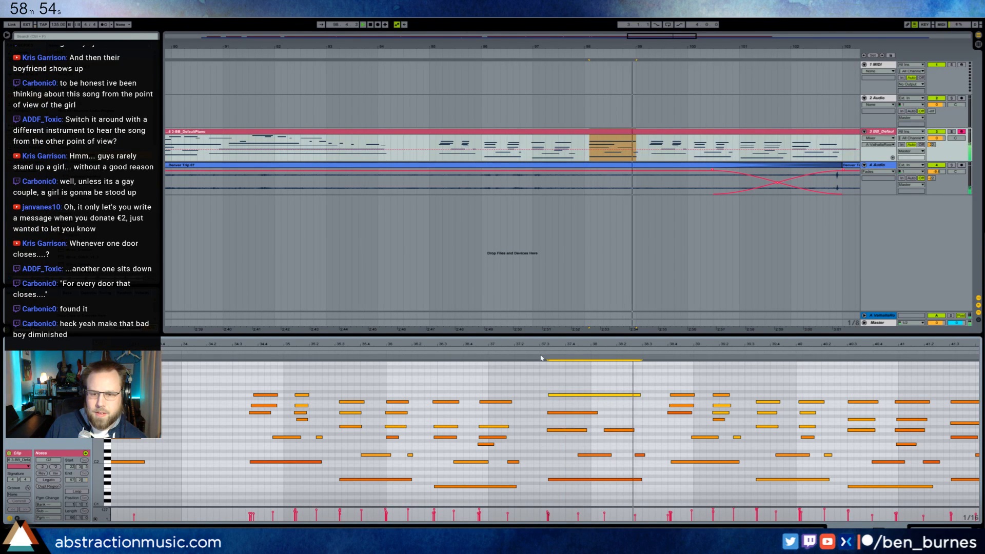
pyautogui.press('Down')
pyautogui.press('Down')
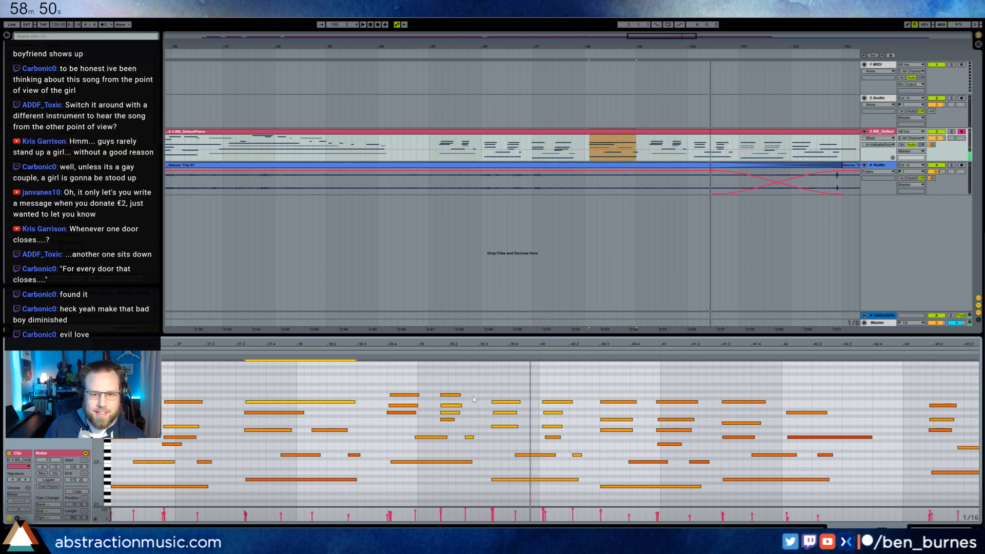
# Adjust the velocities of the chord notes around clip bars 39 to 40 and play the passage back
pyautogui.moveTo(485, 391); pyautogui.dragTo(518, 500)
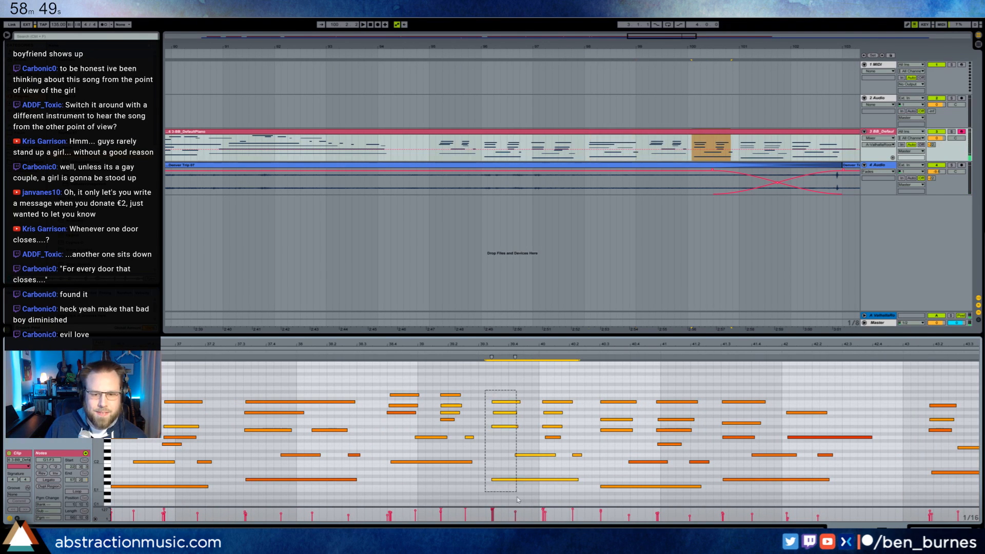
pyautogui.click(470, 418)
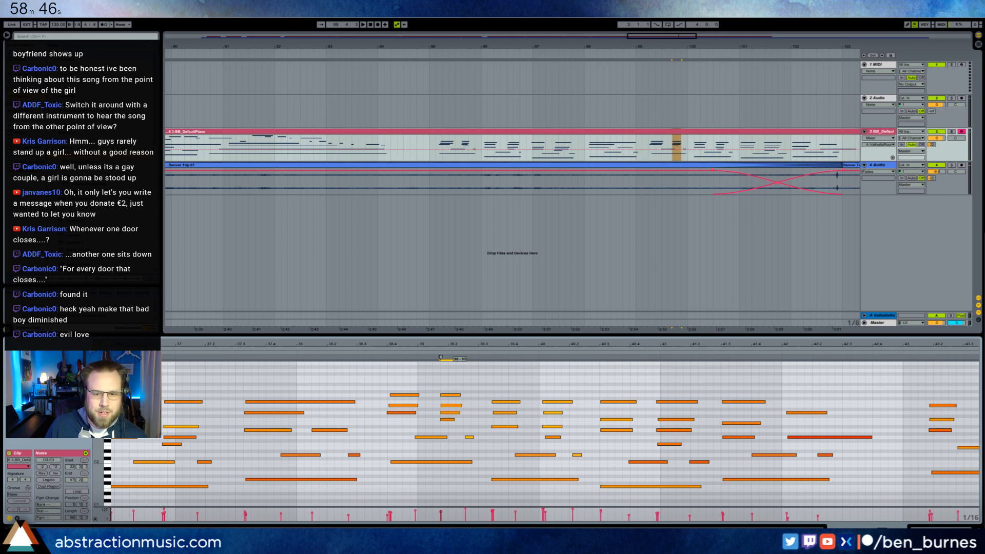
pyautogui.moveTo(545, 389); pyautogui.dragTo(556, 422)
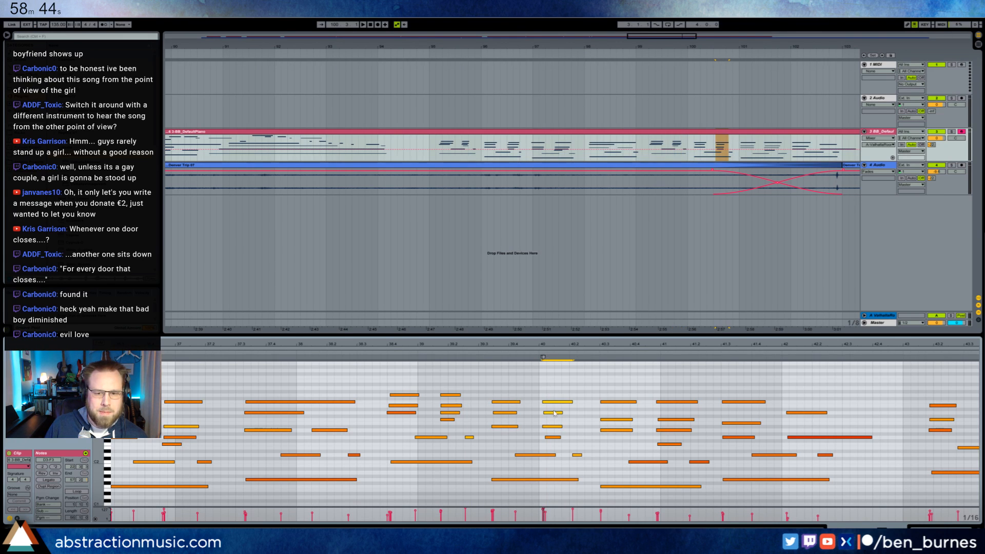
pyautogui.click(578, 455)
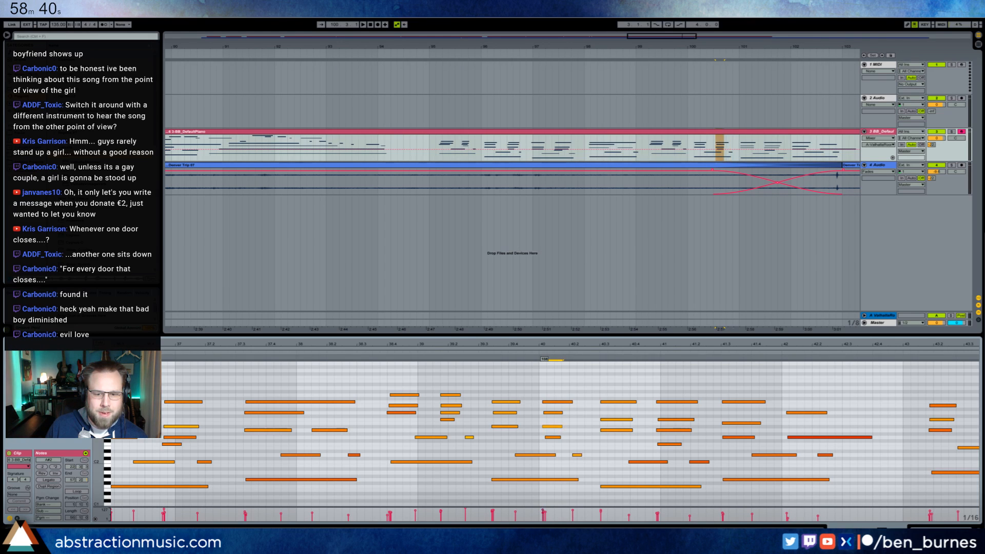
pyautogui.click(383, 354)
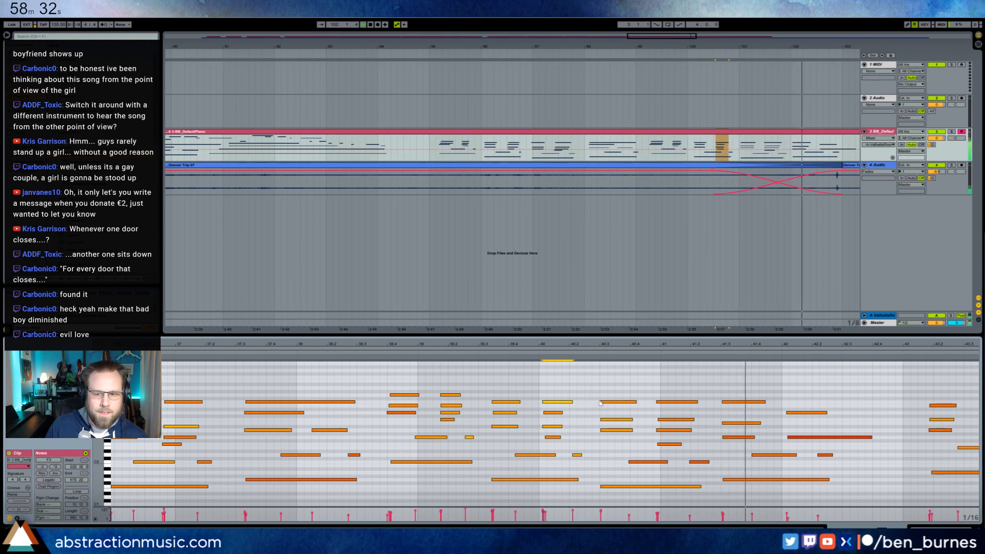
# Delete the short low note near clip bar 42.2 and shorten the long note at bar 42 so it starts at about 42.2
pyautogui.click(847, 432)
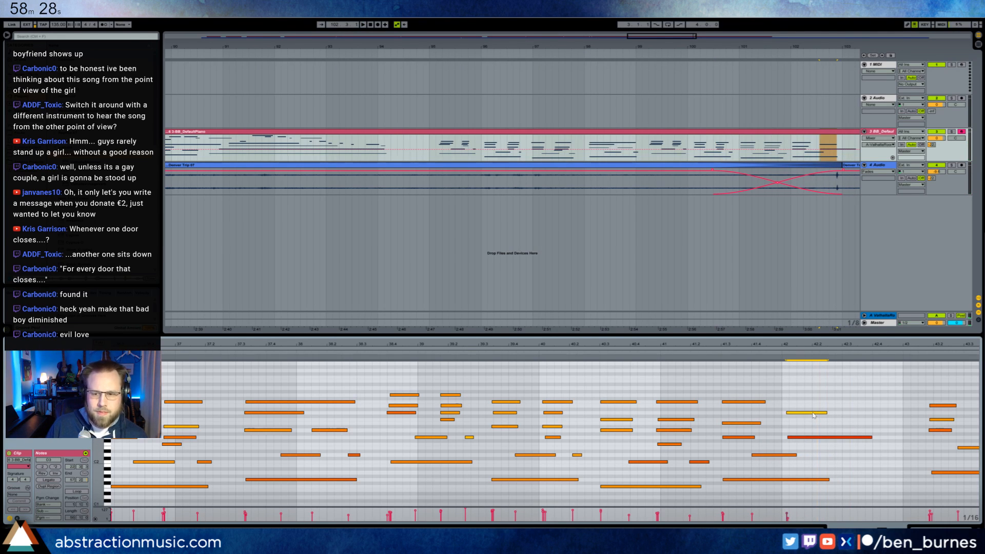
pyautogui.moveTo(788, 437); pyautogui.dragTo(828, 437)
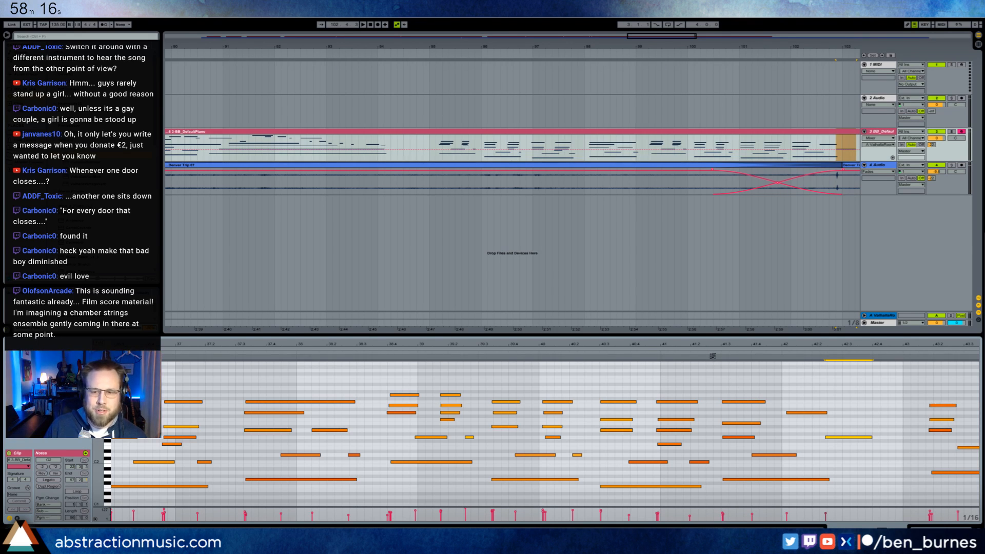
pyautogui.click(732, 437)
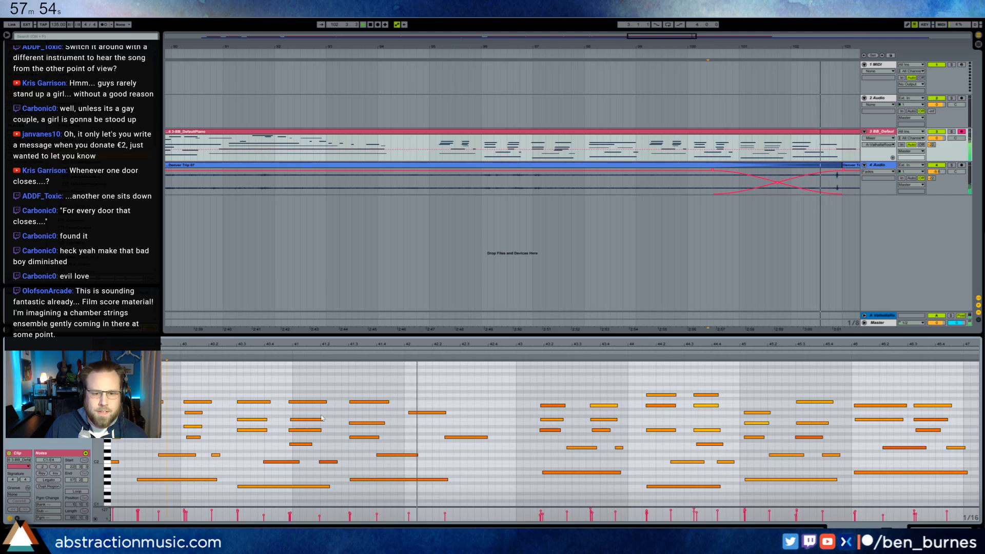
# Add a high note at clip bar 42, raise the velocity of the top note at bar 41.3, and play back
pyautogui.click(366, 402)
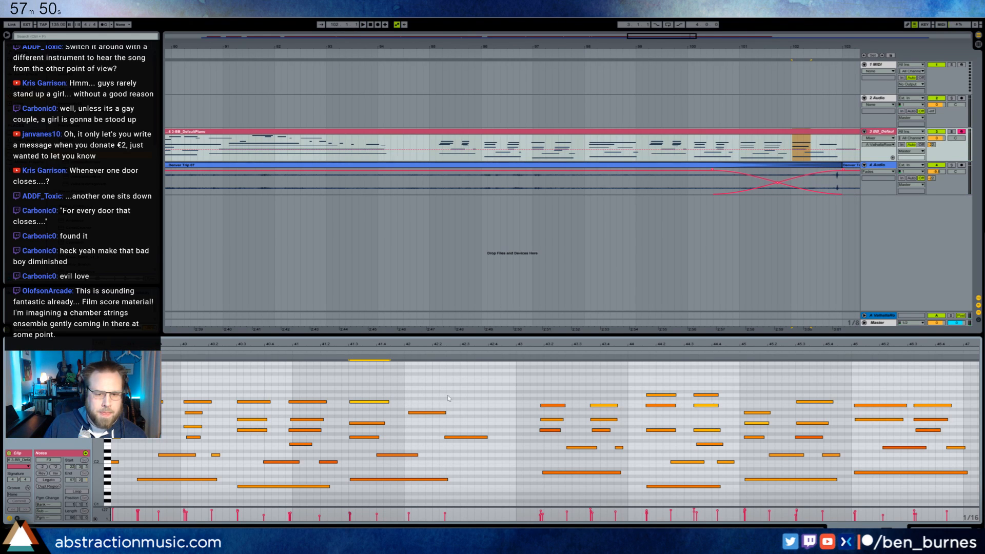
pyautogui.moveTo(412, 395); pyautogui.dragTo(450, 396)
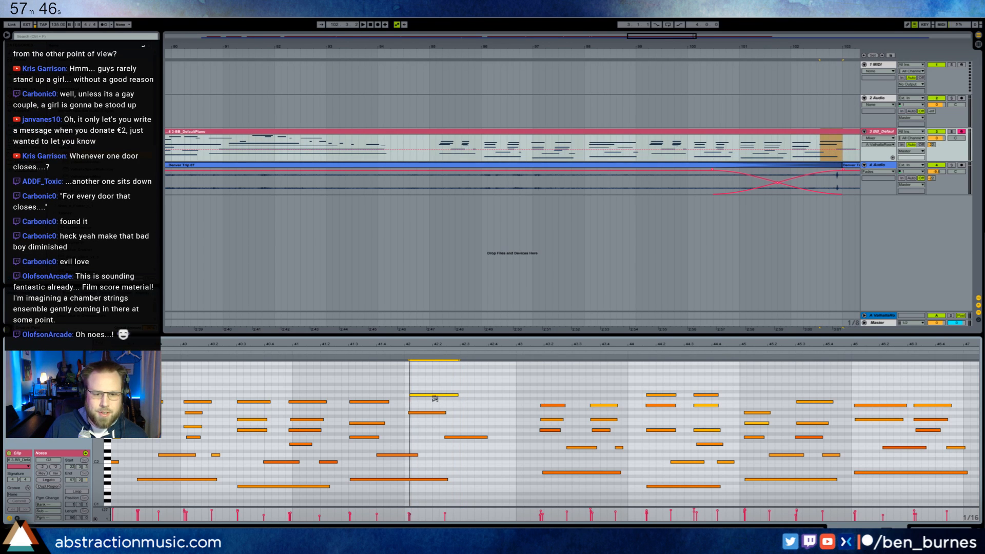
pyautogui.moveTo(437, 399); pyautogui.dragTo(410, 402)
pyautogui.click(370, 403)
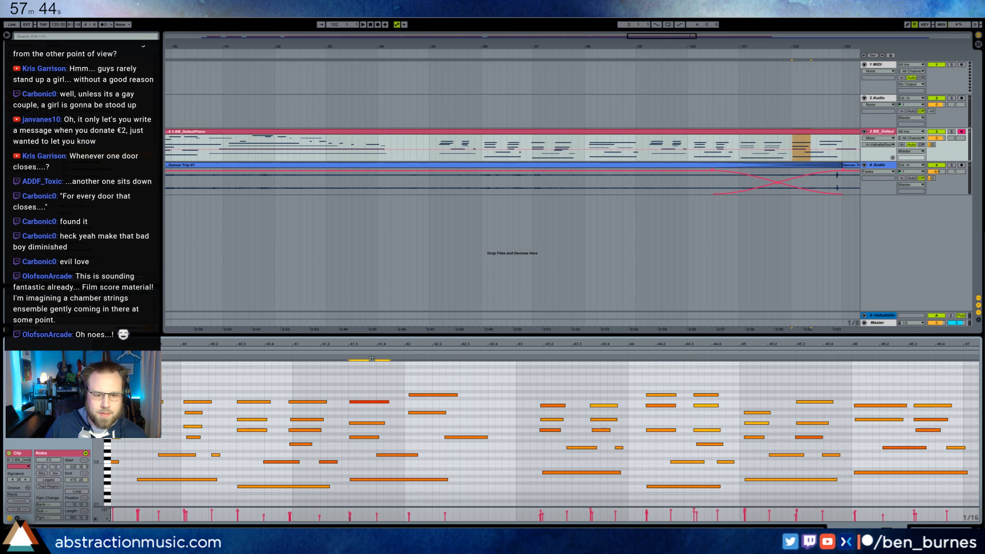
pyautogui.click(339, 354)
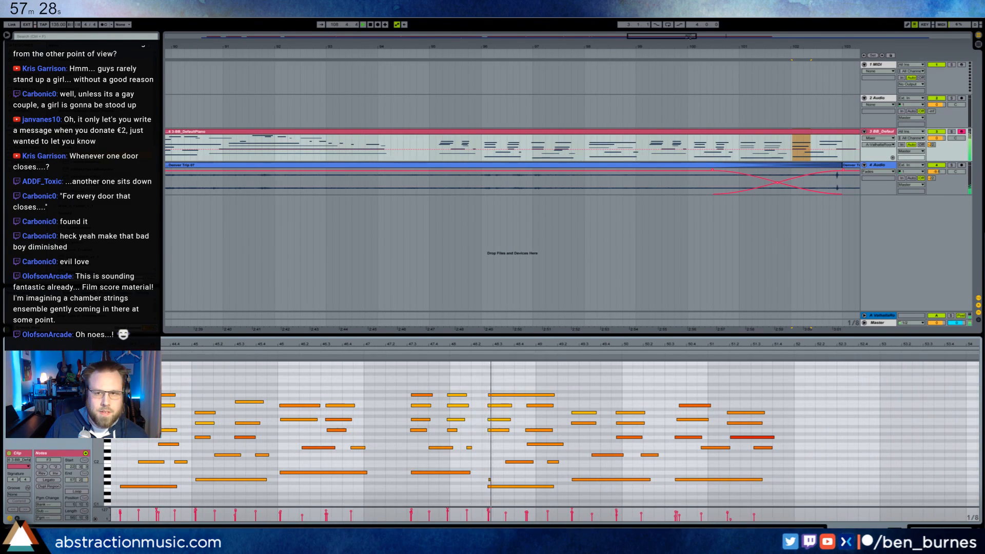
# Raise the top note at clip bar 50 by about seven semitones and the one near 50.3 by three while playing back
pyautogui.moveTo(690, 36); pyautogui.dragTo(776, 84)
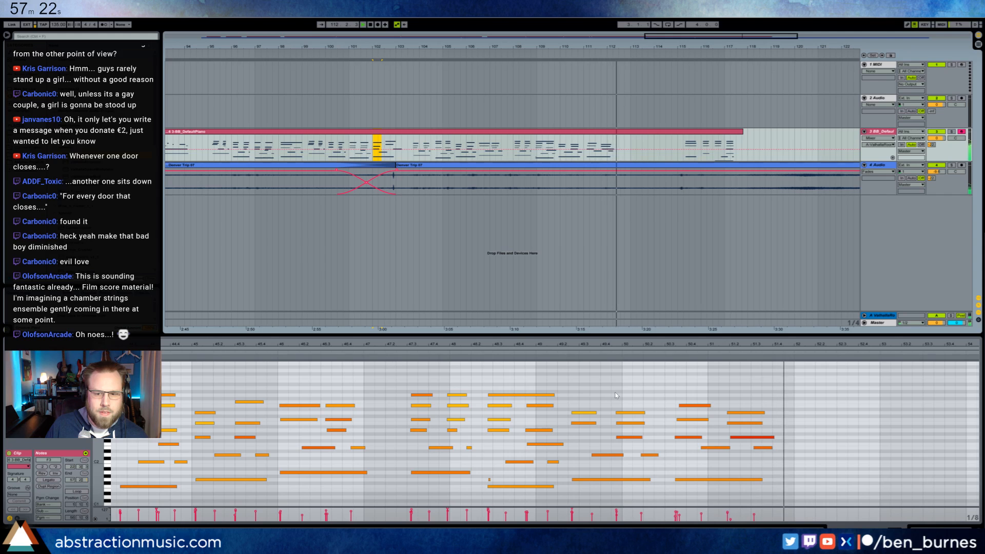
pyautogui.click(404, 353)
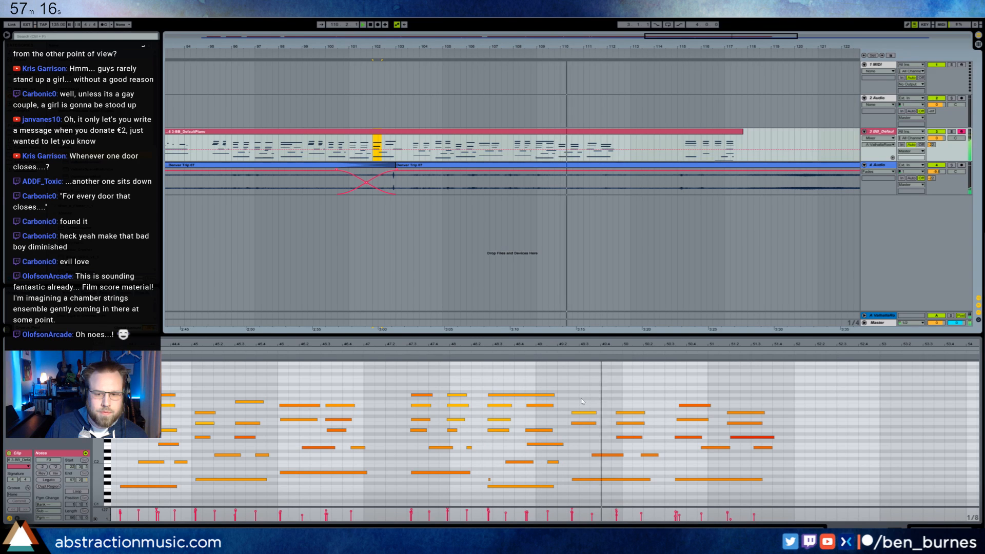
pyautogui.click(624, 406)
pyautogui.press('space')
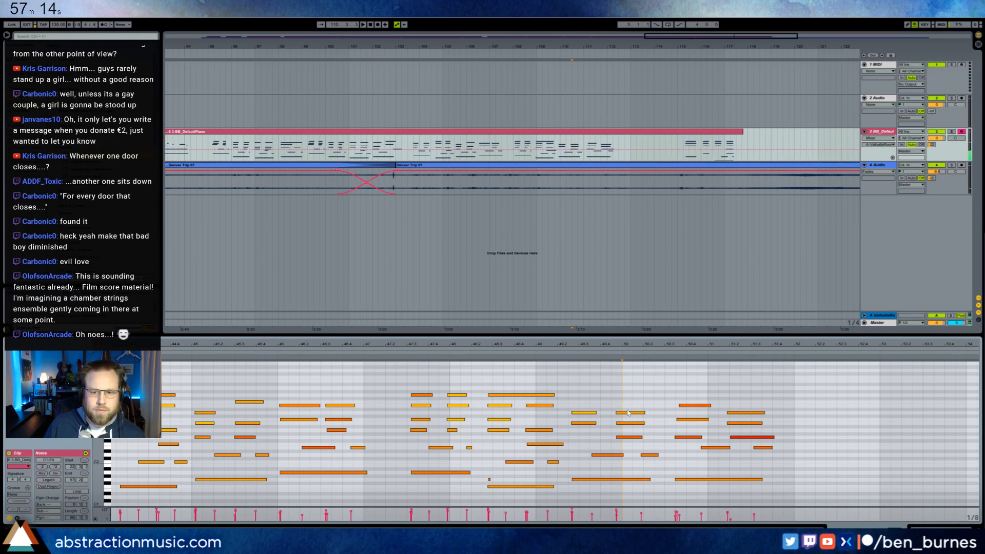
pyautogui.moveTo(629, 412); pyautogui.dragTo(633, 395)
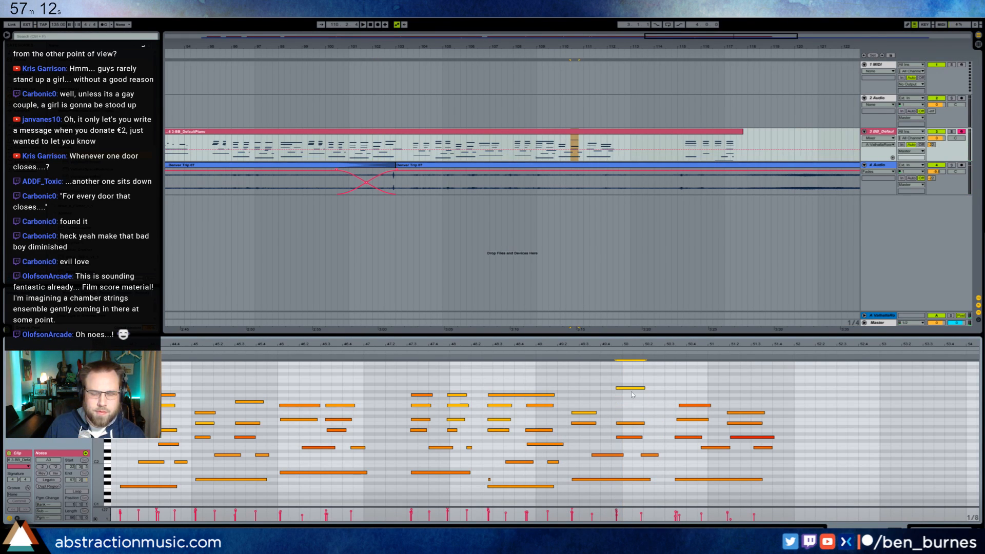
pyautogui.press('Up')
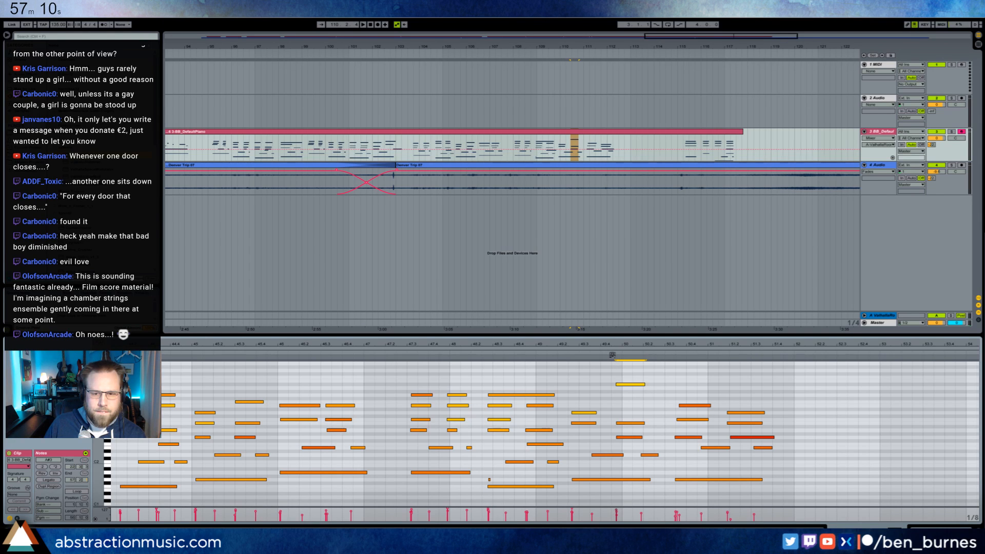
pyautogui.press('Down')
pyautogui.press('space')
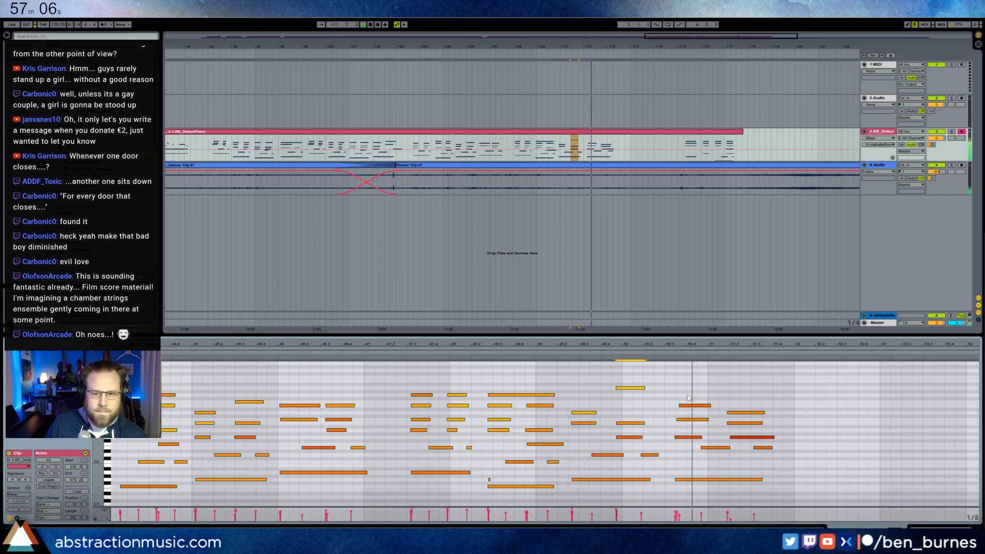
pyautogui.moveTo(693, 405); pyautogui.dragTo(703, 396)
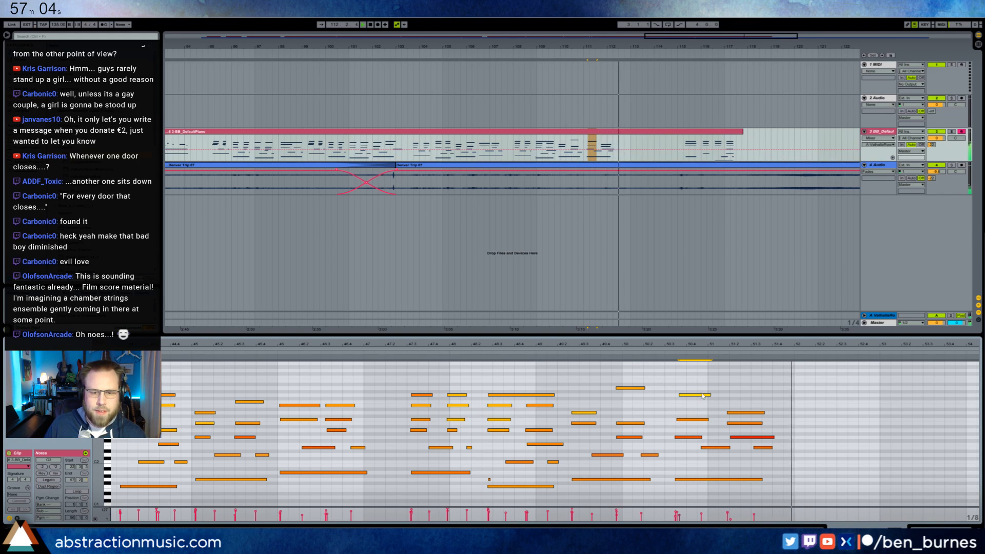
# Cut about one beat out of the piano clip near bar 107.4 and move the remaining part earlier to close the gap
pyautogui.click(403, 147)
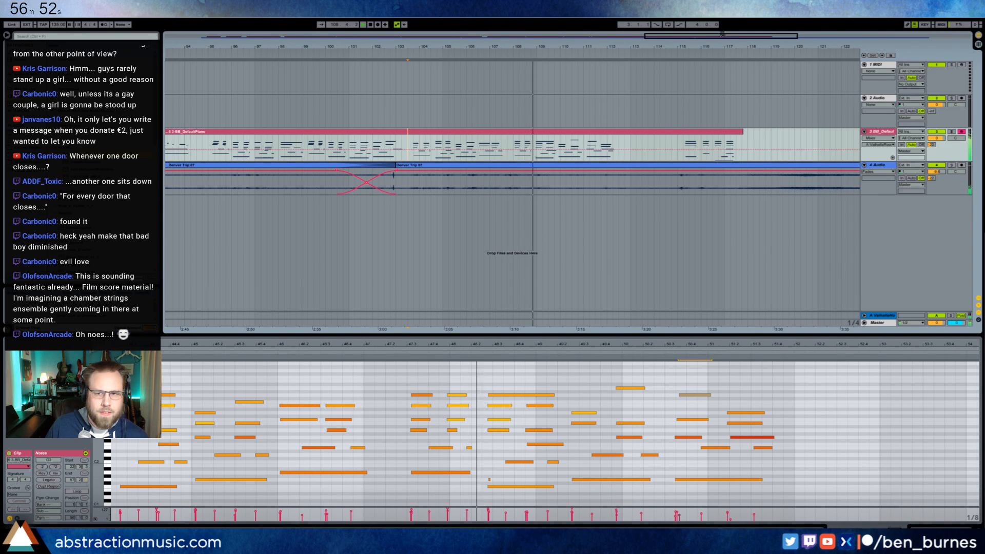
pyautogui.scroll(5, 531, 138)
pyautogui.moveTo(454, 149); pyautogui.dragTo(428, 148)
pyautogui.press('Delete')
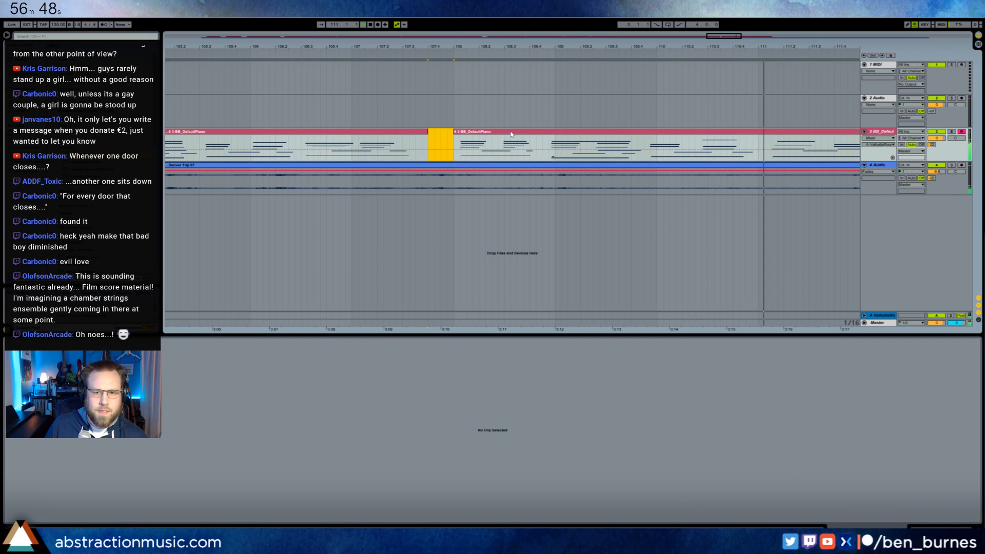
pyautogui.press('space')
pyautogui.moveTo(510, 135); pyautogui.dragTo(484, 136)
# Raise the top note near clip bar 50.3 by five semitones and adjust its velocity
pyautogui.moveTo(685, 374); pyautogui.dragTo(693, 403)
pyautogui.press('Up')
pyautogui.press('Up')
pyautogui.press('Up')
pyautogui.press('Up')
pyautogui.press('Up')
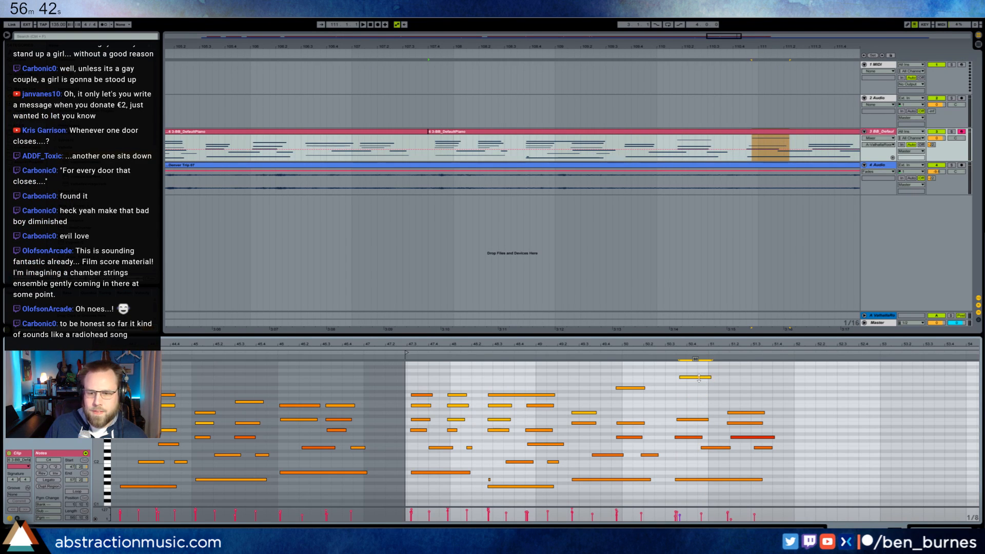
pyautogui.moveTo(698, 378); pyautogui.dragTo(699, 364)
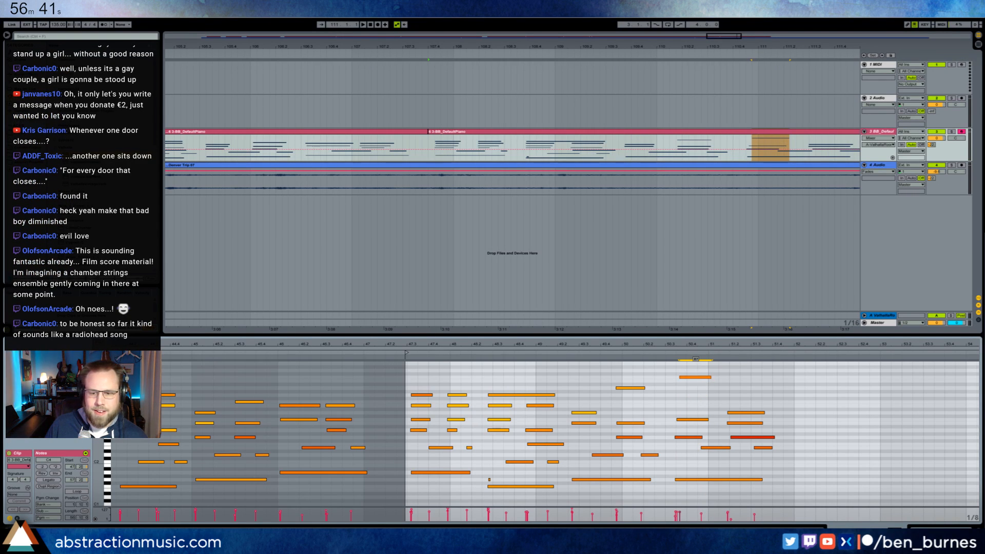
# Raise the top note near clip bar 51.2 by an octave and adjust the chord velocities from clip bar 47.3 to 48.2 during playback
pyautogui.click(738, 414)
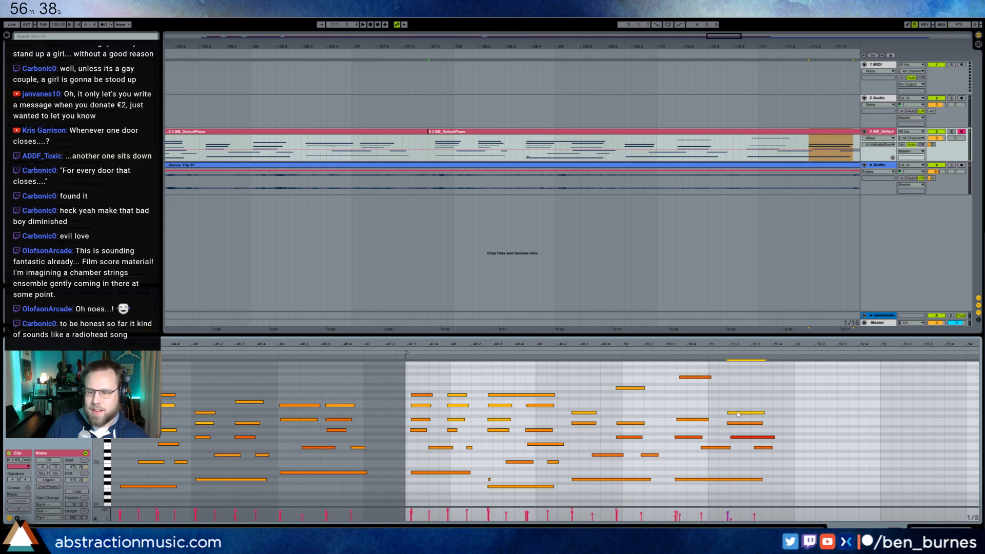
pyautogui.hotkey('shift', 'Up')
pyautogui.press('space')
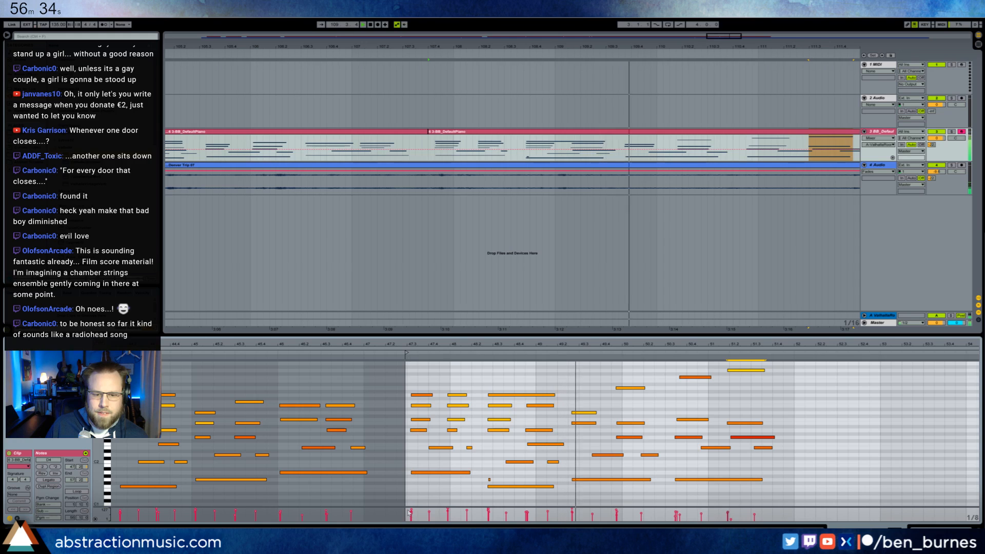
pyautogui.moveTo(409, 512); pyautogui.dragTo(490, 513)
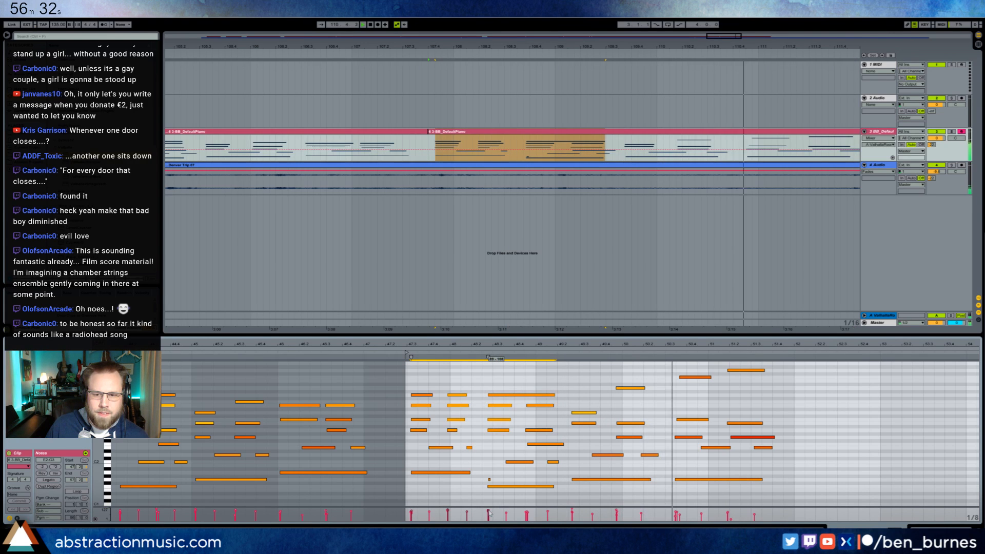
pyautogui.click(721, 399)
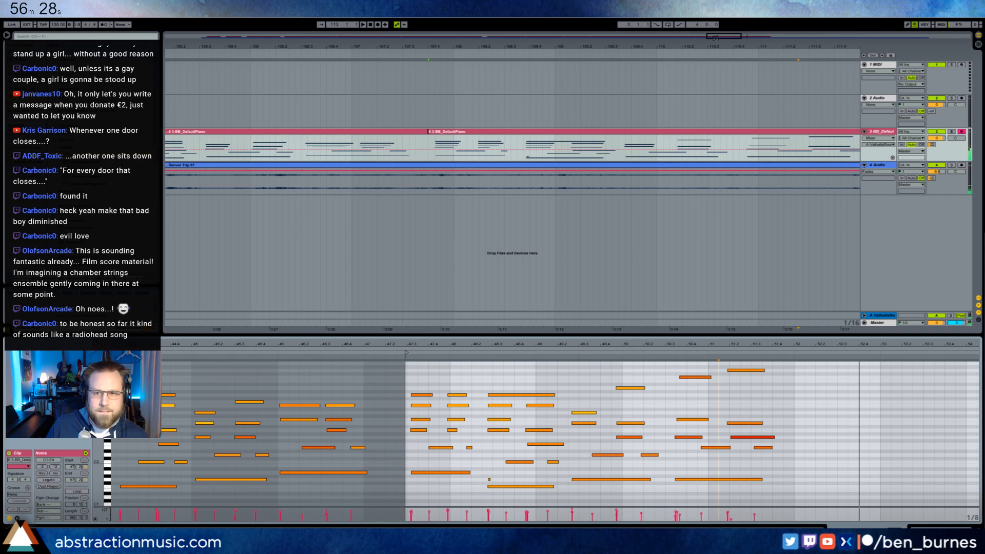
# Trim the end of the last piano clip to just after bar 112 and record a new piano clip from shortly after that point
pyautogui.moveTo(715, 38); pyautogui.dragTo(751, 35)
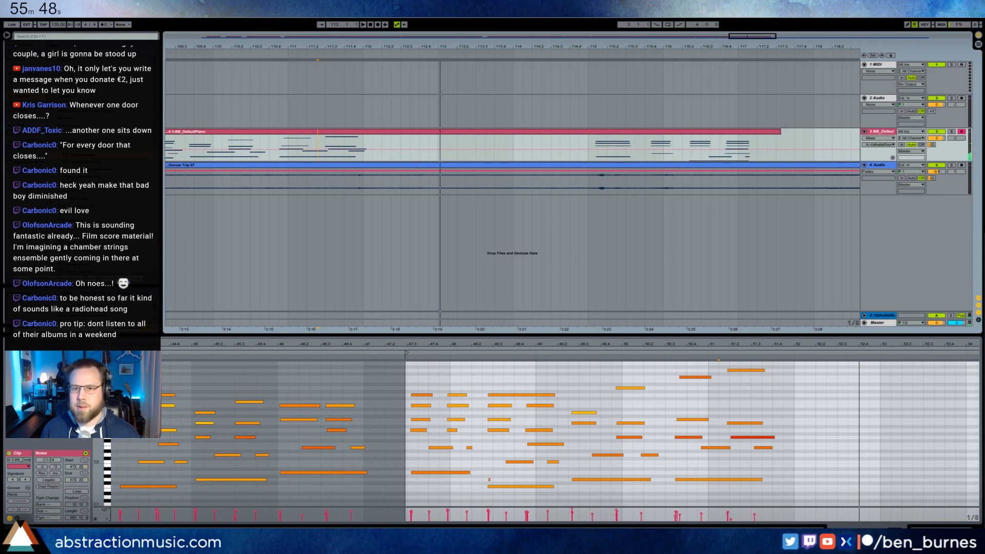
pyautogui.moveTo(746, 42); pyautogui.dragTo(506, 144)
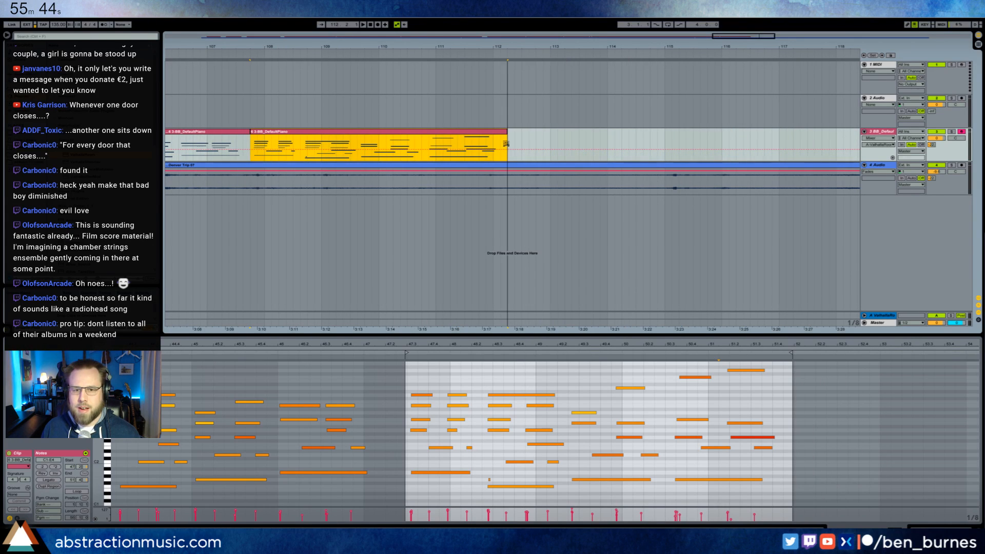
pyautogui.click(520, 141)
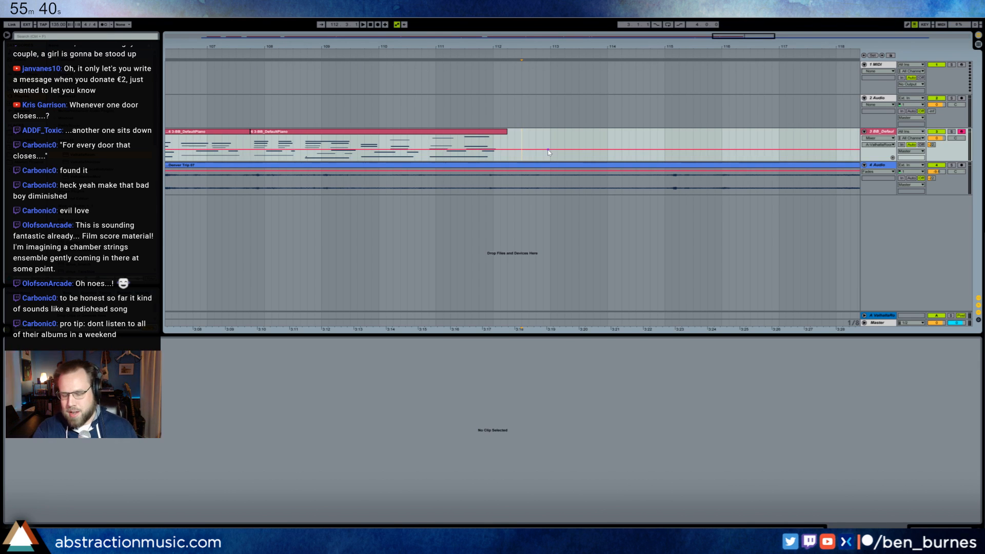
pyautogui.press('F9')
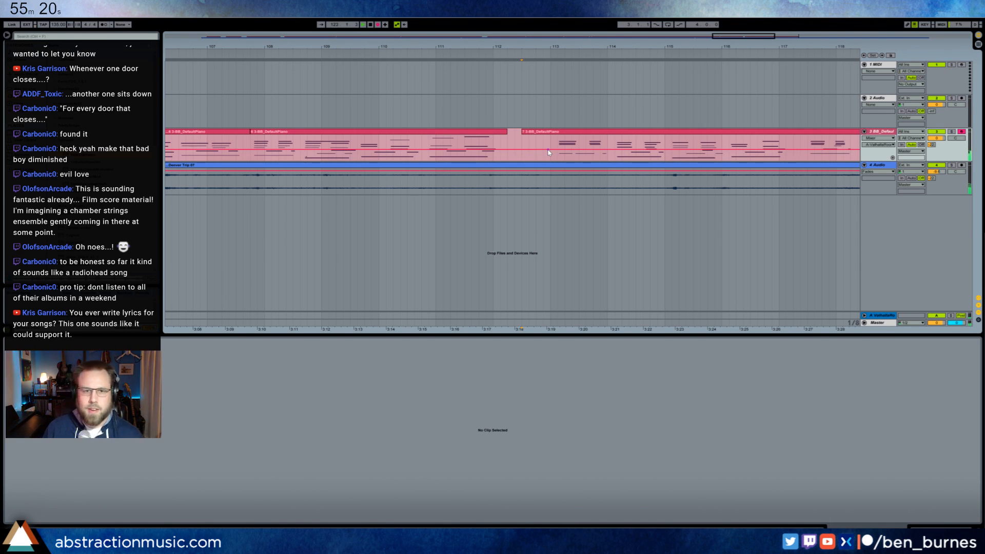
pyautogui.press('space')
# Move the newly recorded piano clip earlier so it starts directly at the end of the preceding piano clip
pyautogui.moveTo(733, 43); pyautogui.dragTo(727, 37)
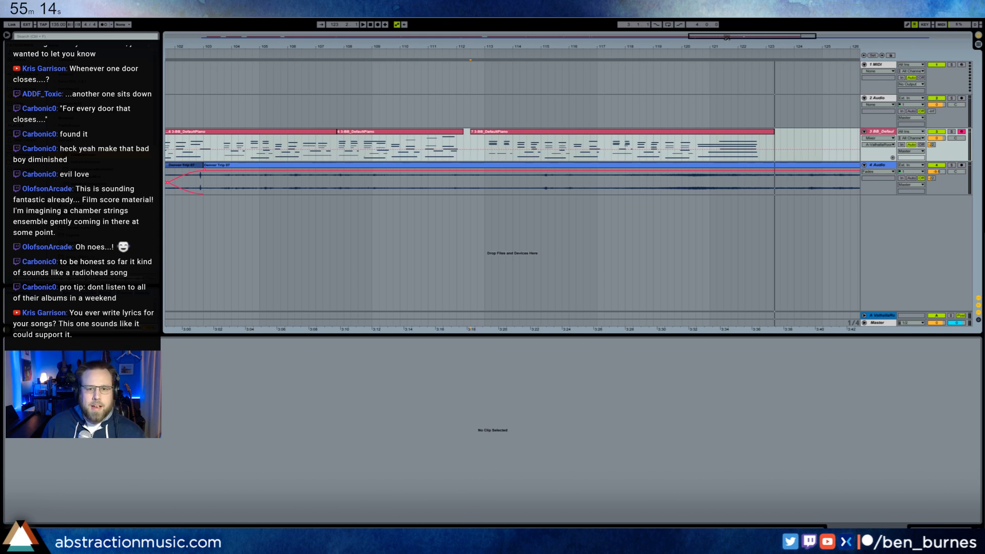
pyautogui.click(473, 134)
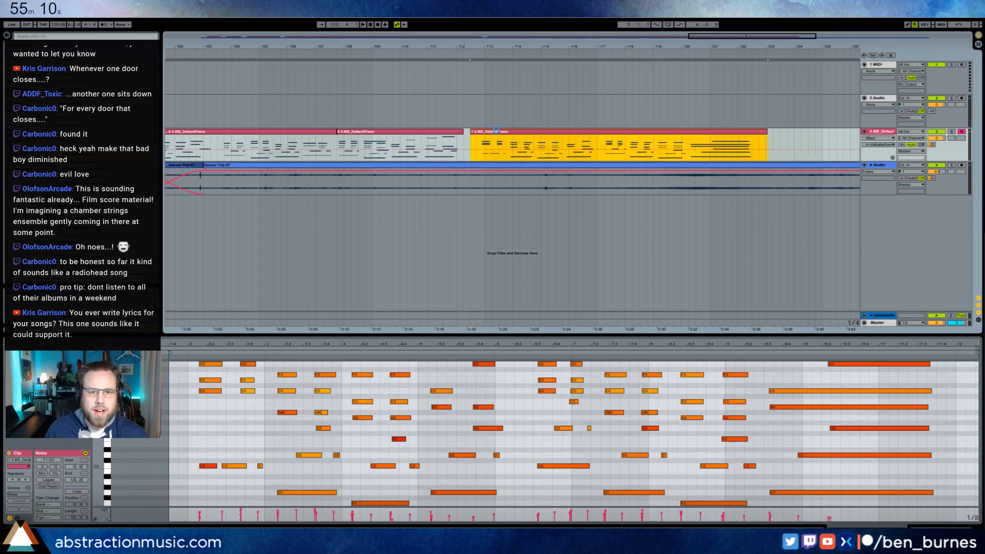
pyautogui.moveTo(497, 133); pyautogui.dragTo(492, 135)
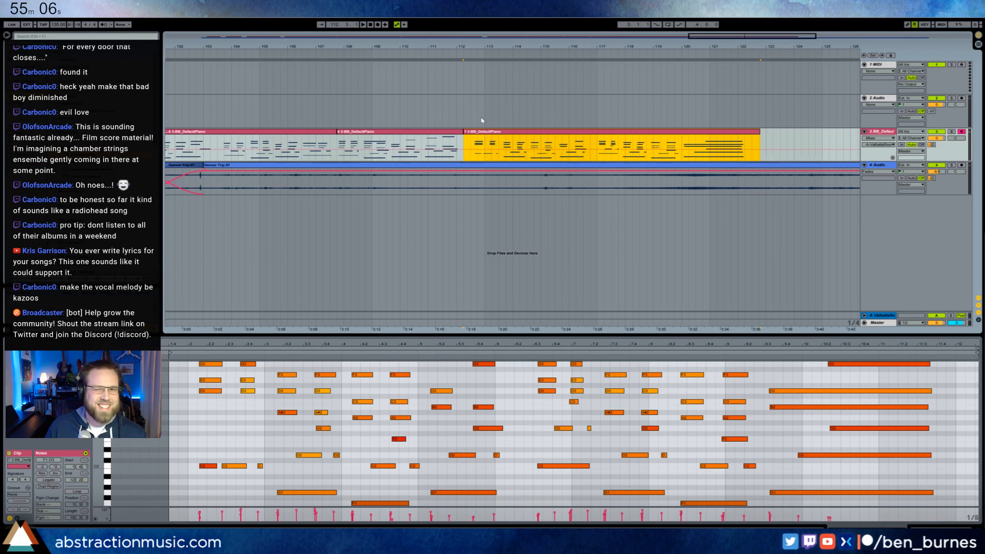
# Shorten the last Denver Trip 07 clip to end at about bar 124 and fade it out from about bar 121
pyautogui.moveTo(736, 37); pyautogui.dragTo(517, 20)
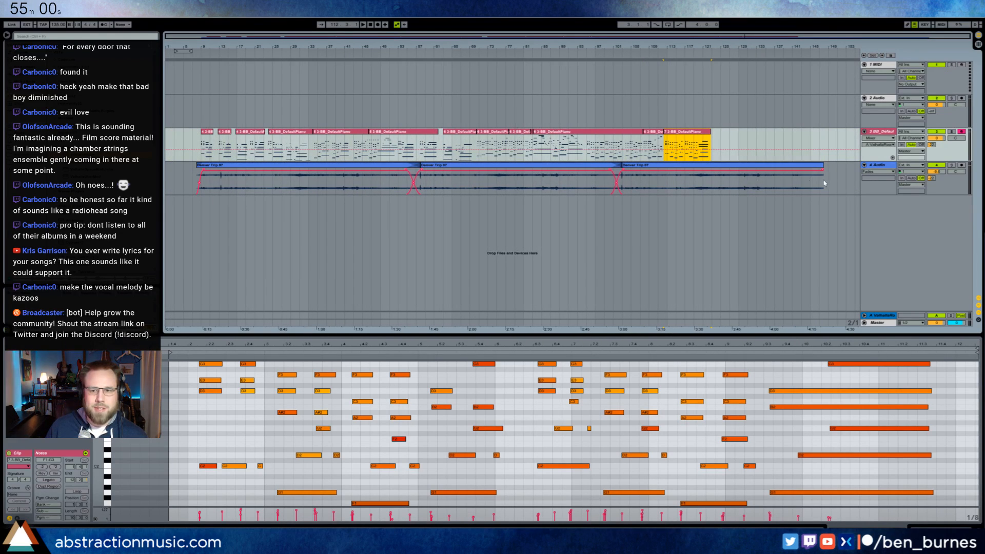
pyautogui.moveTo(820, 169)
pyautogui.mouseDown()
pyautogui.moveTo(711, 175)
pyautogui.moveTo(721, 165)
pyautogui.moveTo(705, 174)
pyautogui.mouseUp()
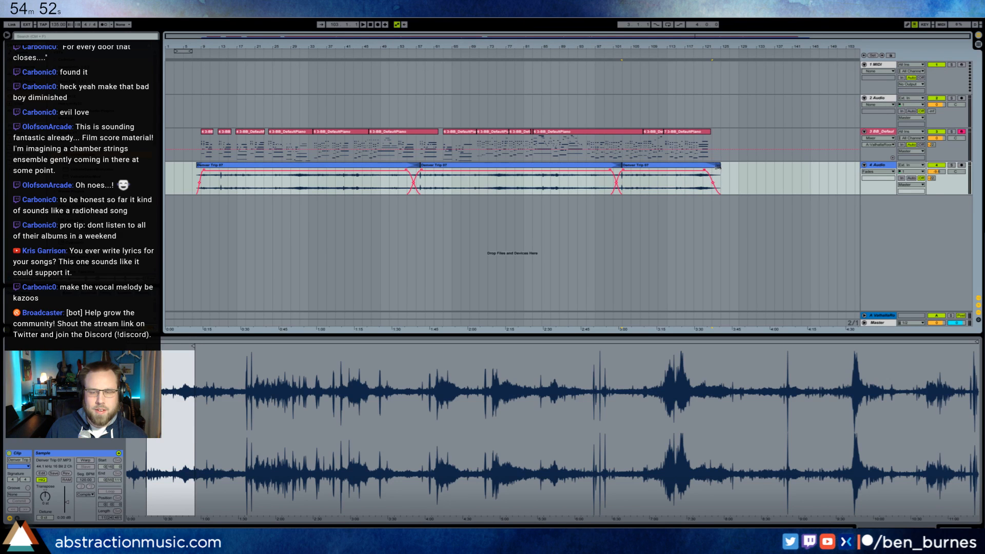
pyautogui.moveTo(777, 36); pyautogui.dragTo(914, 40)
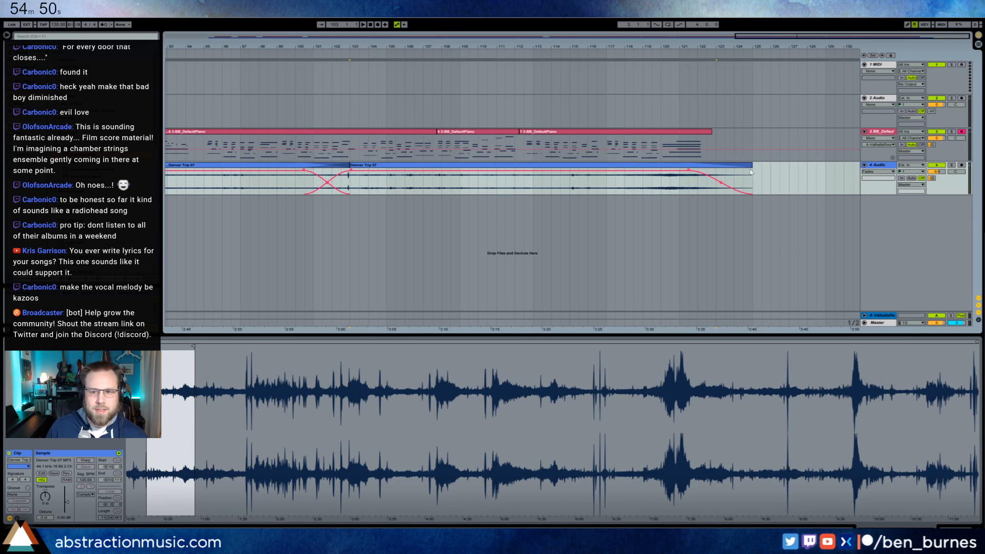
pyautogui.moveTo(750, 165); pyautogui.dragTo(734, 165)
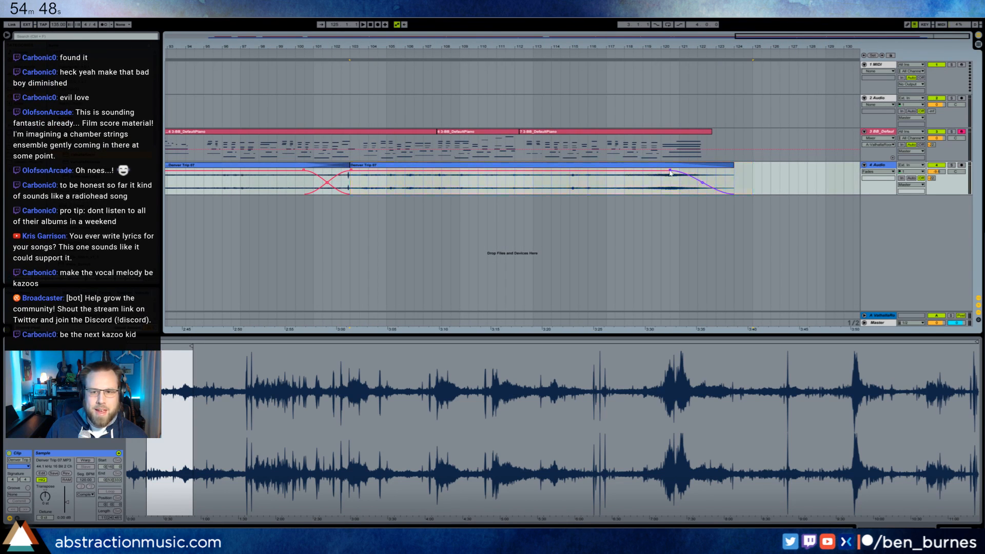
pyautogui.moveTo(669, 173); pyautogui.dragTo(688, 173)
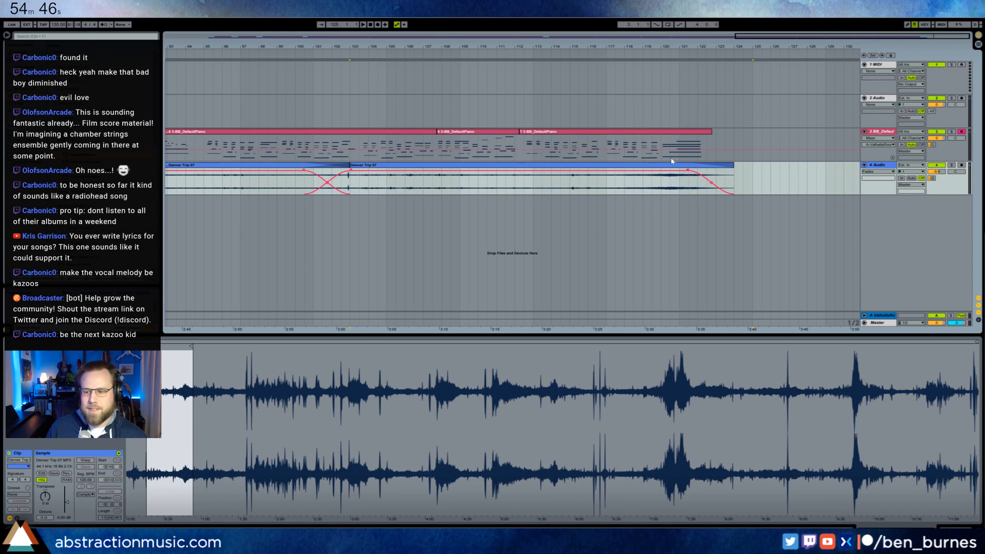
# Play the whole arrangement back from the start of the first Denver Trip 07 clip
pyautogui.moveTo(446, 51); pyautogui.dragTo(444, 43)
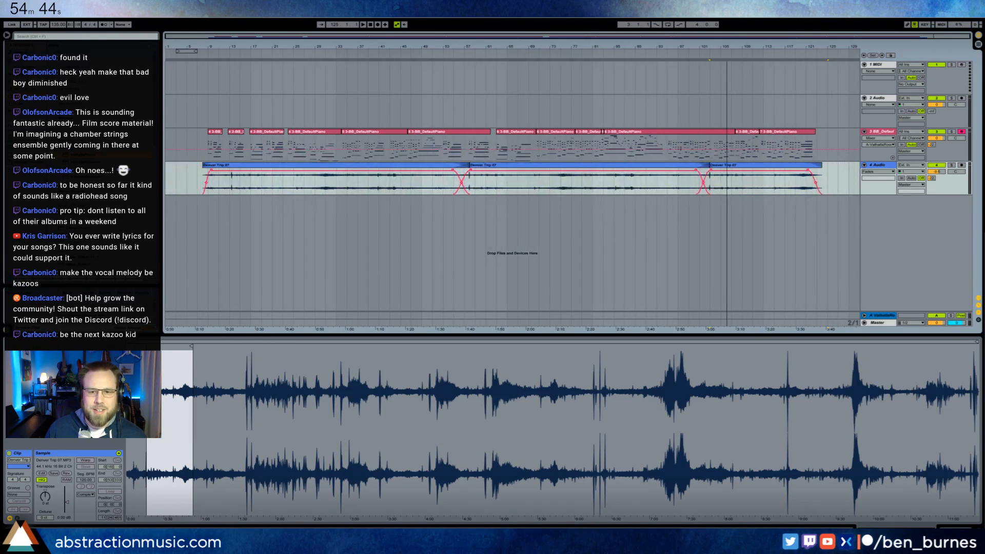
pyautogui.click(197, 141)
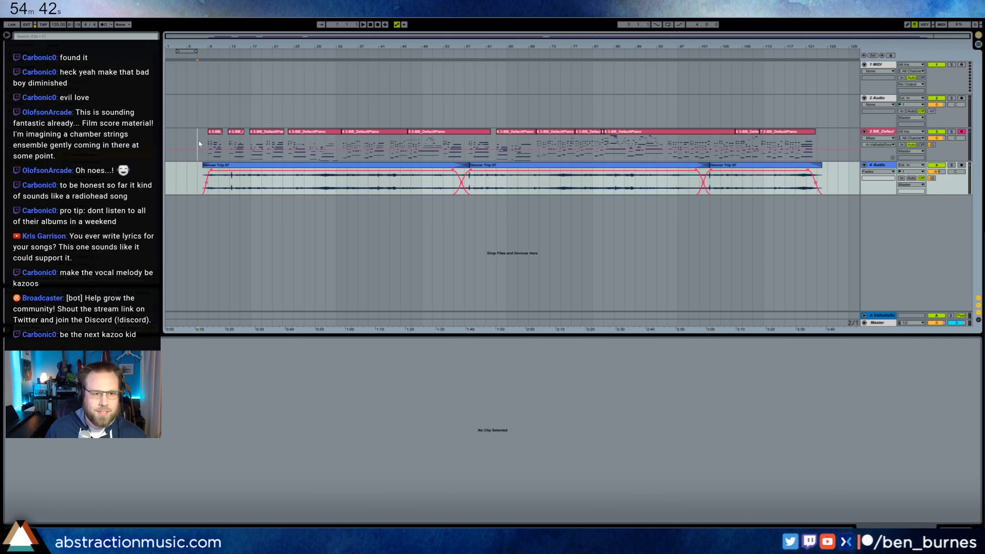
pyautogui.click(212, 165)
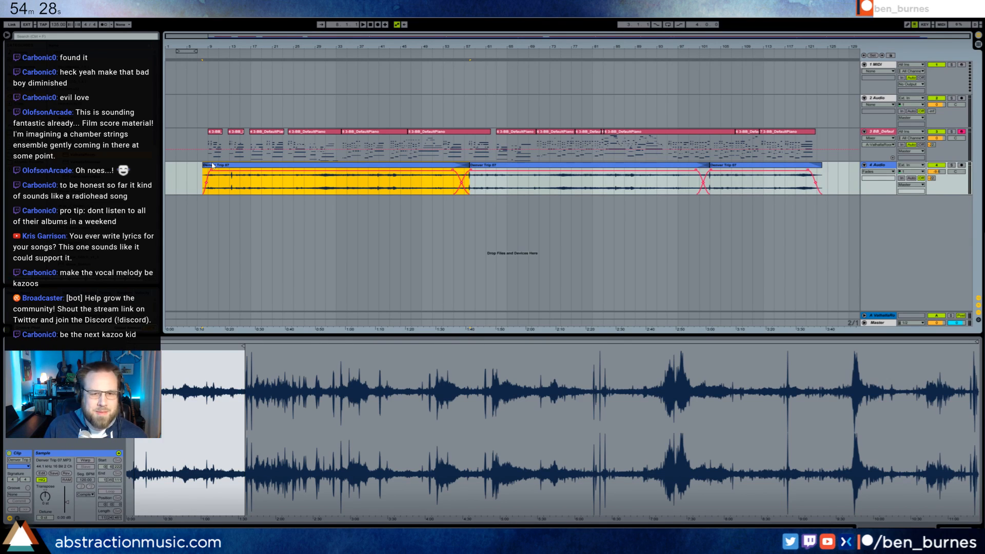
pyautogui.press('space')
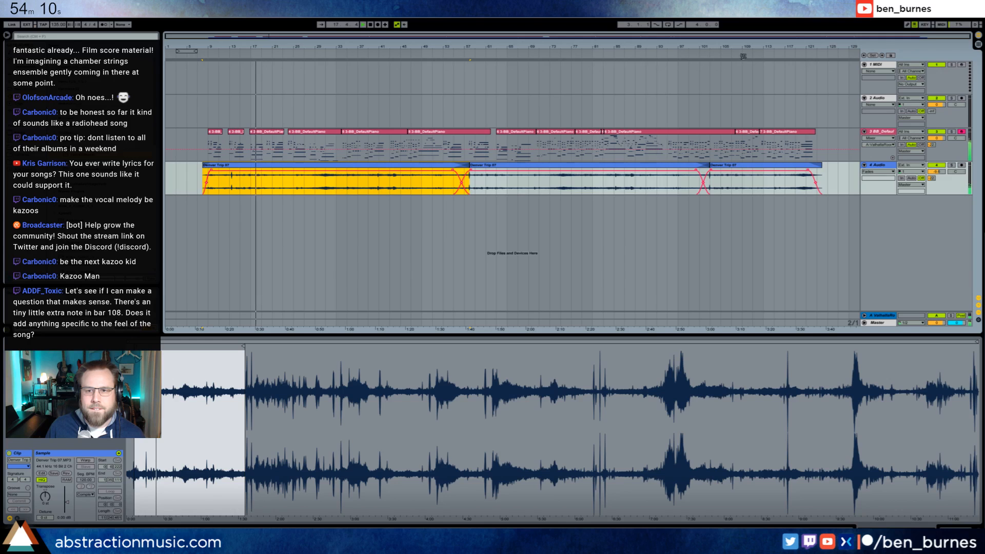
# Locate and select the tiny extra low note in bar 108, in the piano clip that starts just before that bar
pyautogui.click(731, 156)
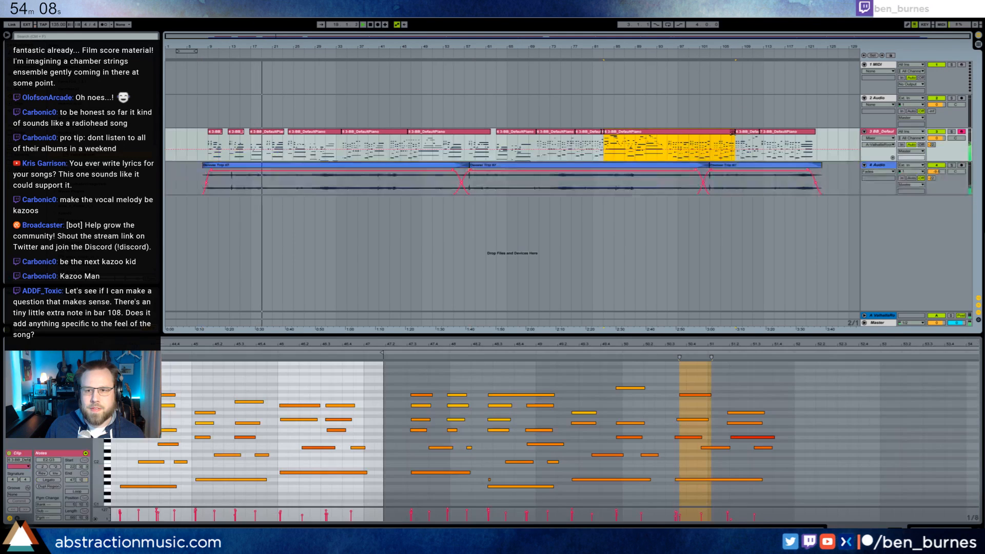
pyautogui.click(358, 387)
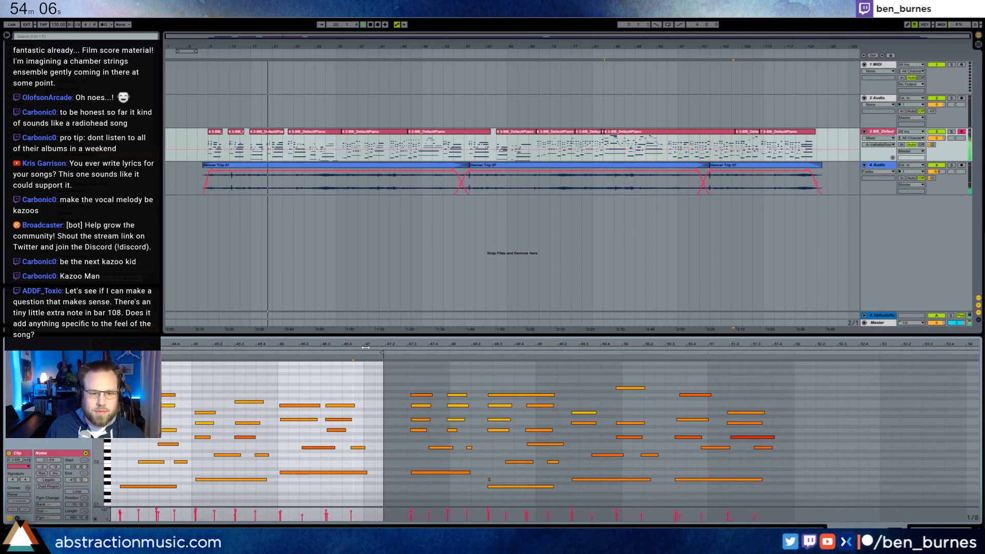
pyautogui.press('-')
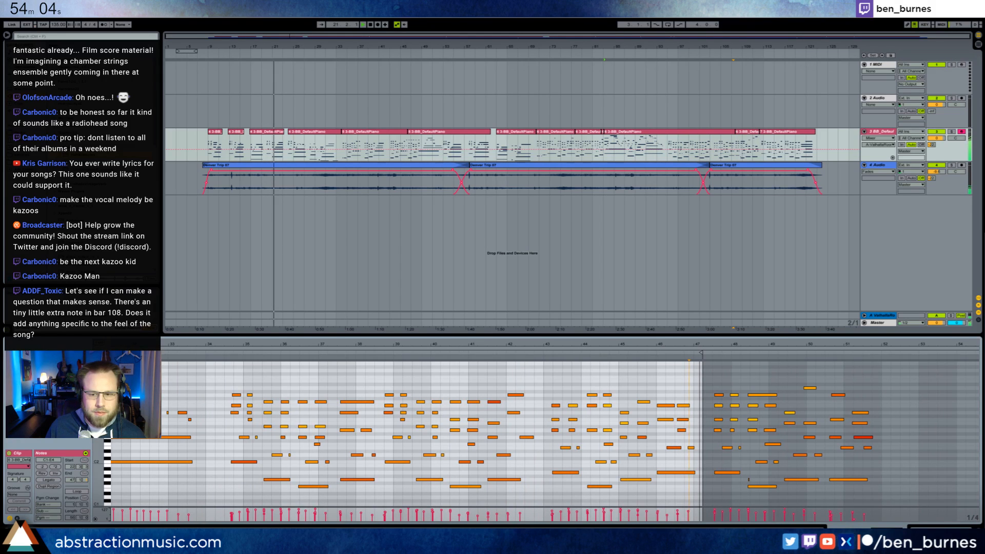
pyautogui.press('+')
pyautogui.press('+')
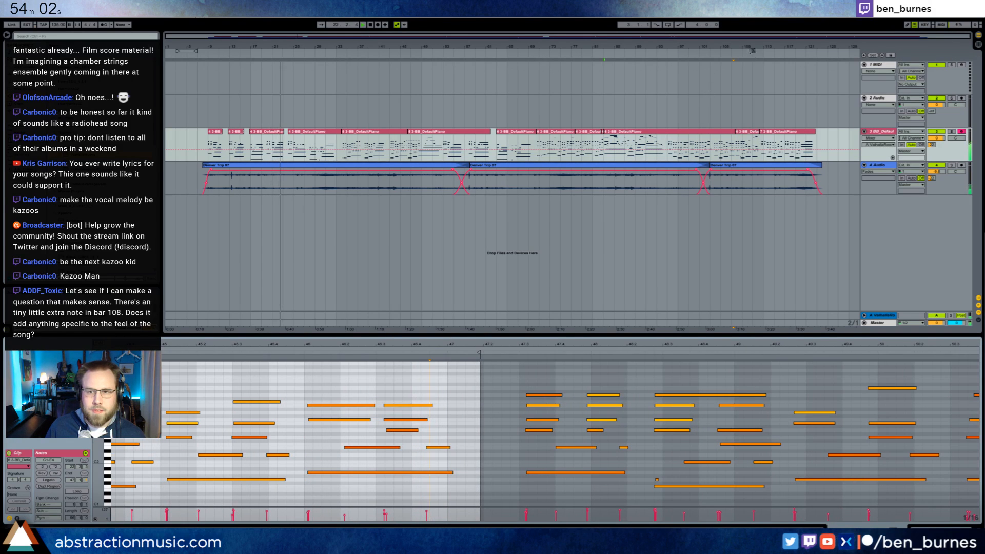
pyautogui.moveTo(809, 43); pyautogui.dragTo(779, 79)
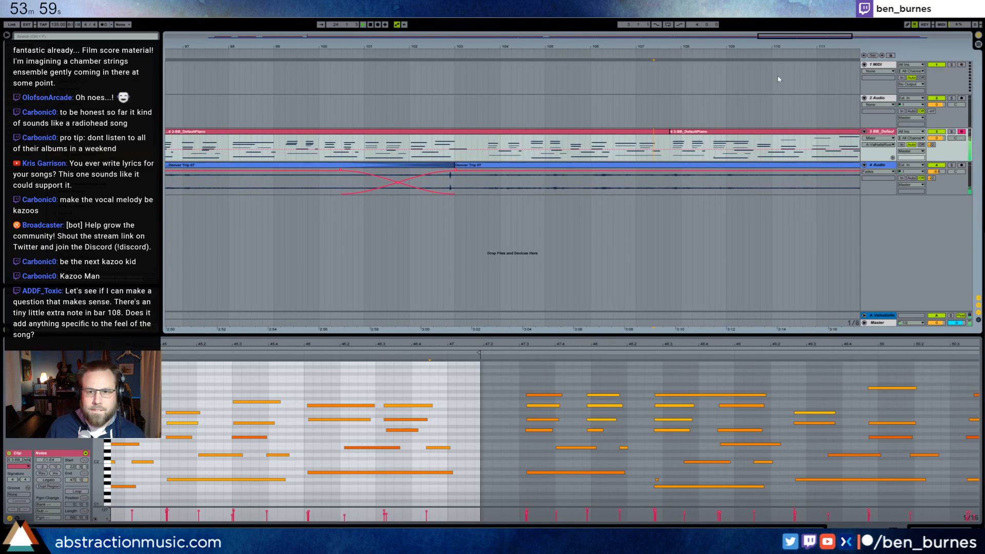
pyautogui.click(682, 146)
pyautogui.moveTo(483, 475); pyautogui.dragTo(495, 482)
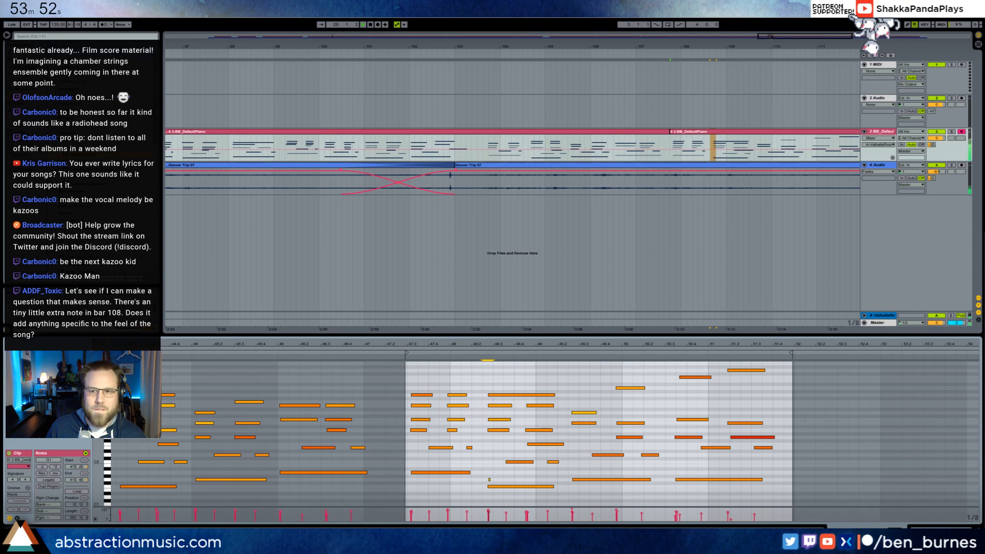
# In the piano clip over the first Denver Trip 07 crossfade, nudge the short note just after 22.4 slightly earlier and replay the passage
pyautogui.press('-')
pyautogui.press('-')
pyautogui.press('-')
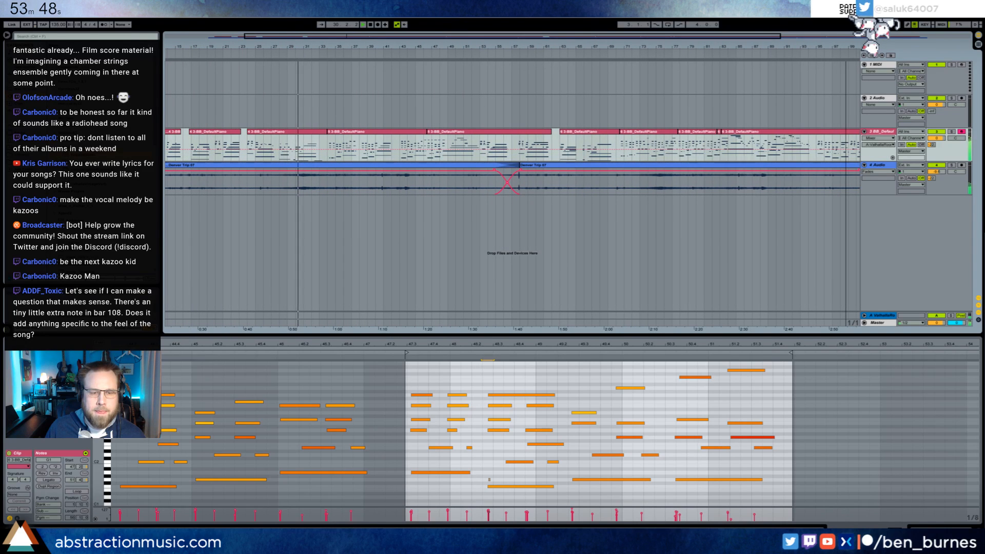
pyautogui.press('-')
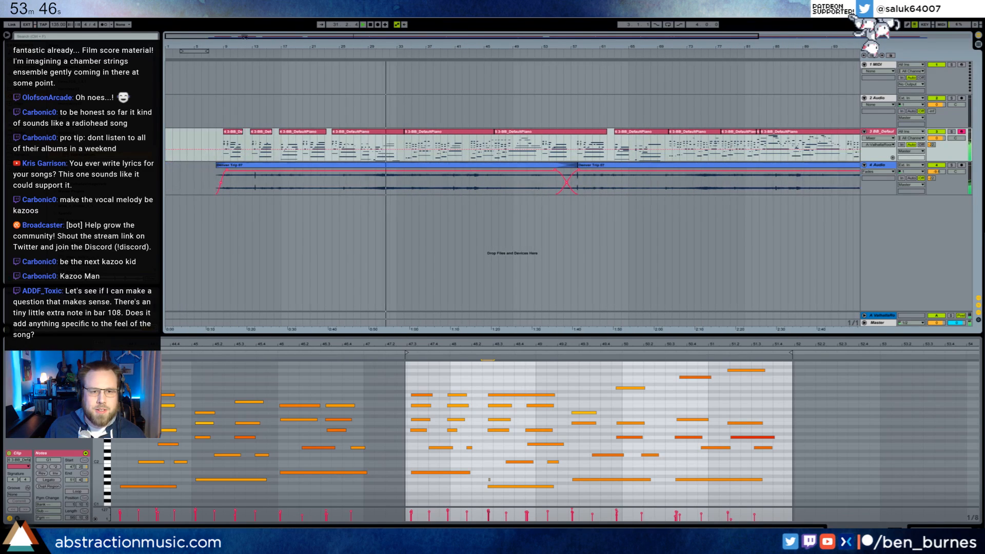
pyautogui.moveTo(350, 37); pyautogui.dragTo(390, 39)
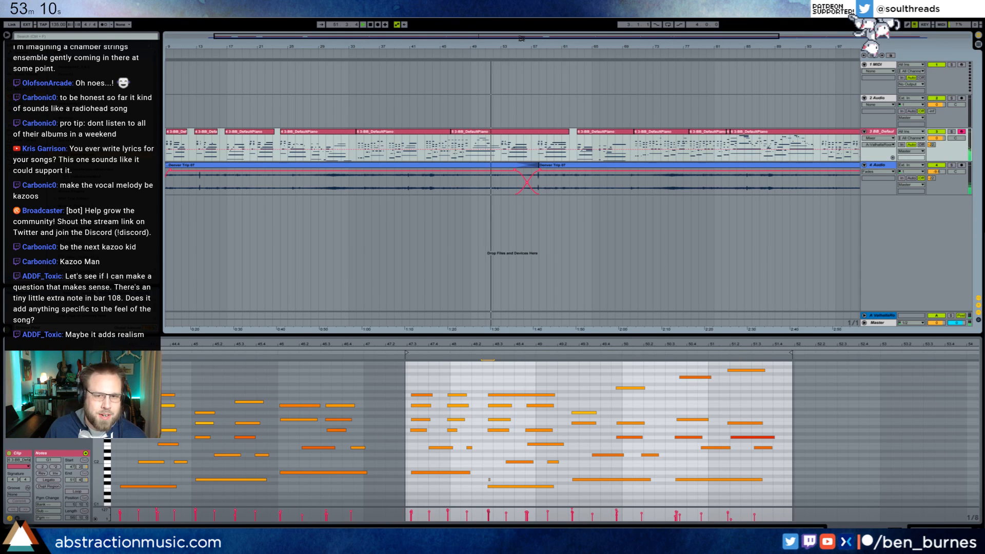
pyautogui.moveTo(522, 39); pyautogui.dragTo(552, 39)
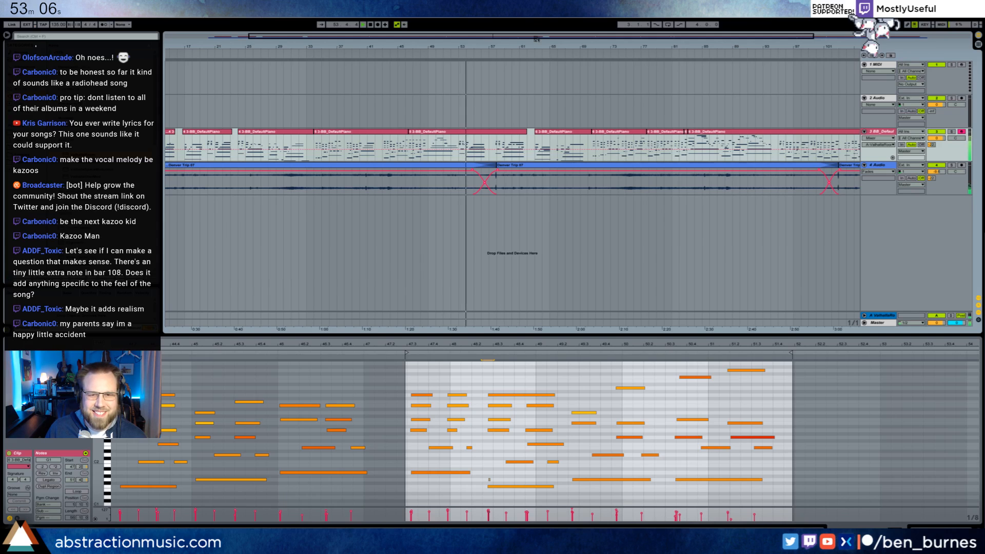
pyautogui.click(477, 139)
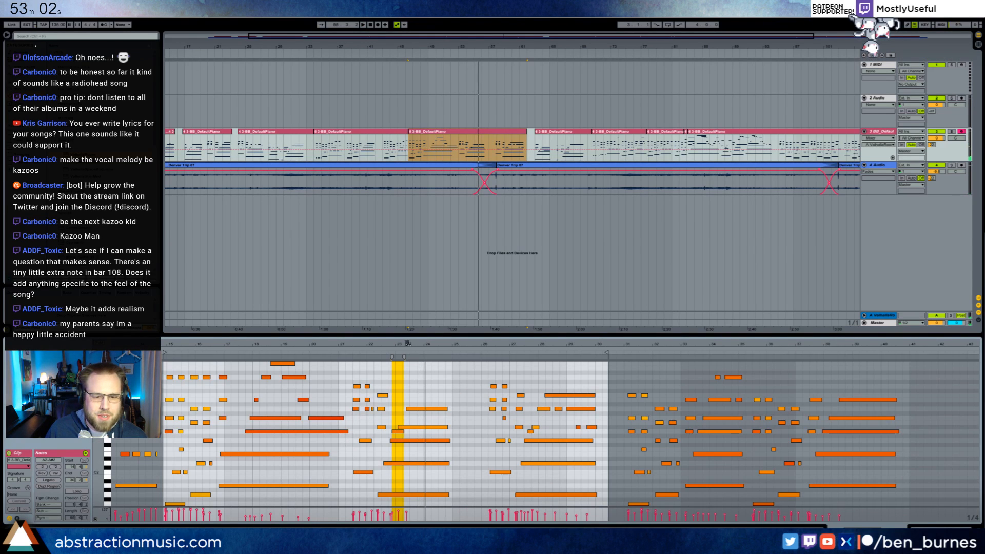
pyautogui.moveTo(408, 343); pyautogui.dragTo(232, 368)
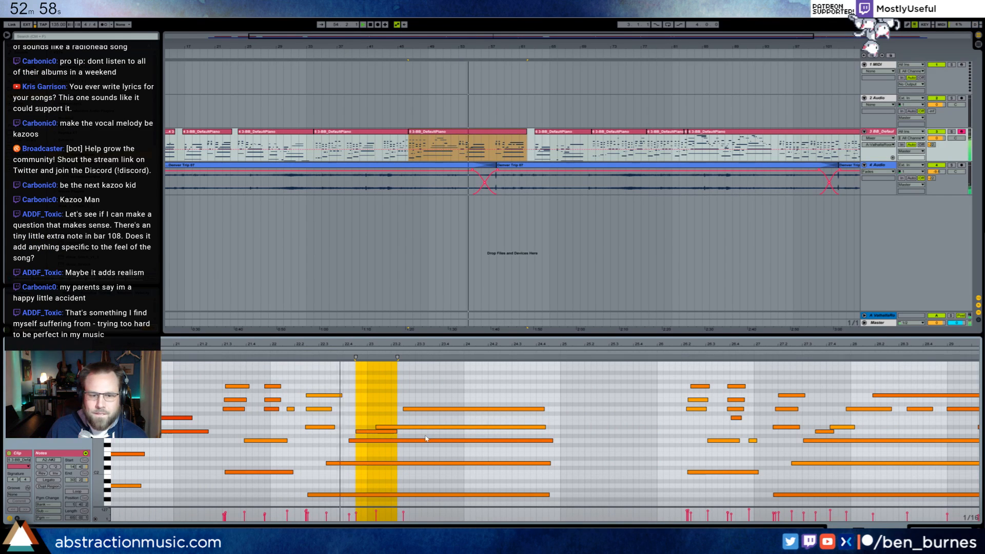
pyautogui.moveTo(368, 433); pyautogui.dragTo(356, 435)
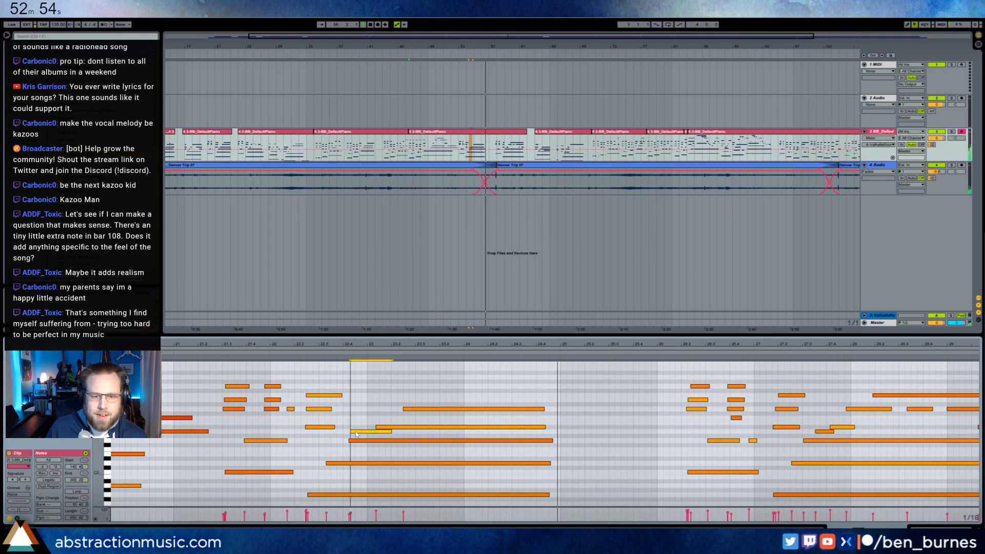
pyautogui.click(221, 353)
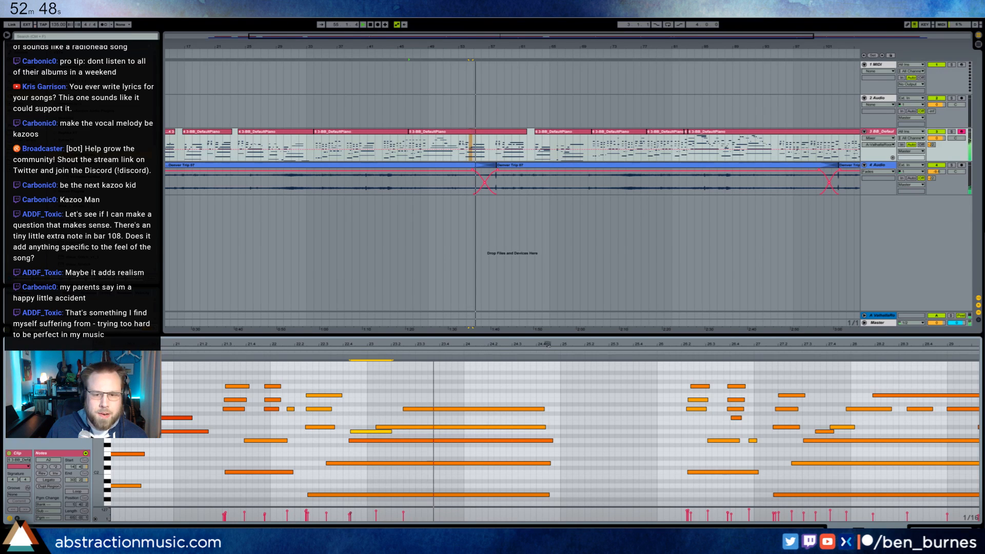
pyautogui.moveTo(547, 344); pyautogui.dragTo(336, 344)
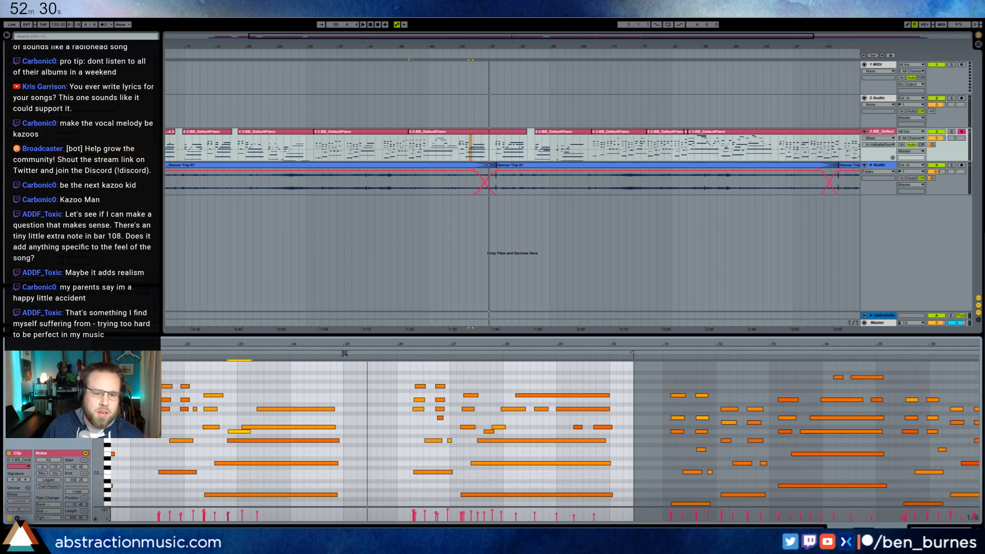
pyautogui.click(405, 355)
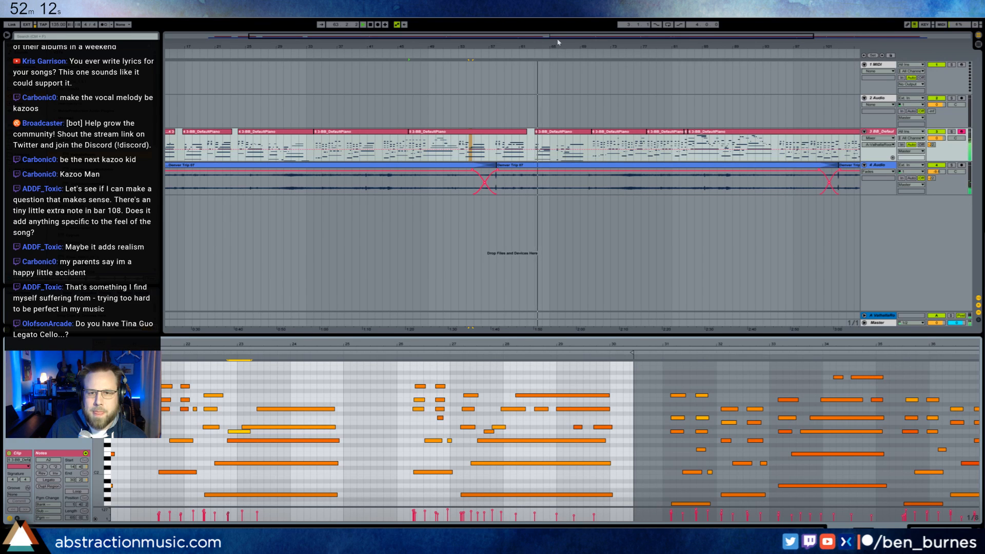
# Delete the very short stray note near 14.4 in the piano clip that starts just after bar 70
pyautogui.moveTo(558, 38); pyautogui.dragTo(645, 74)
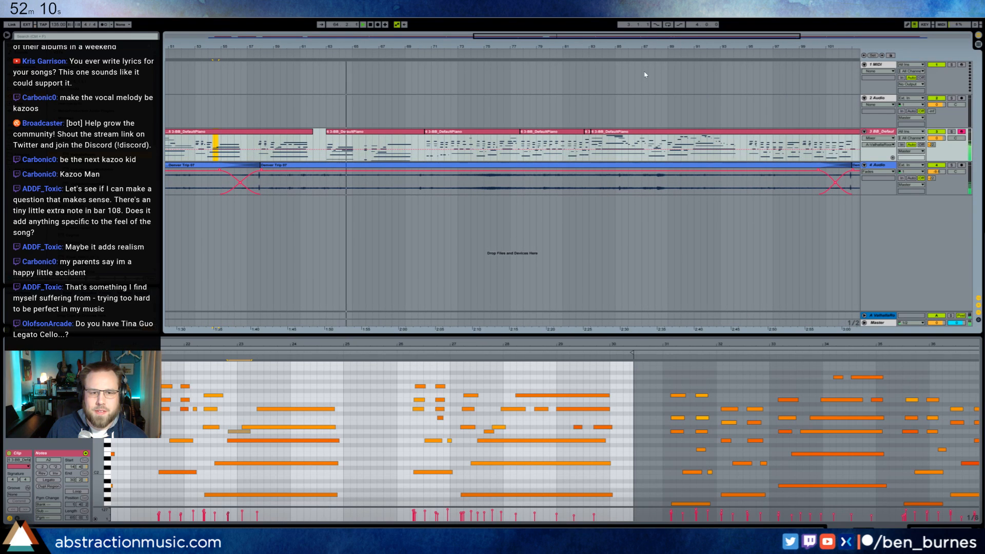
pyautogui.click(394, 135)
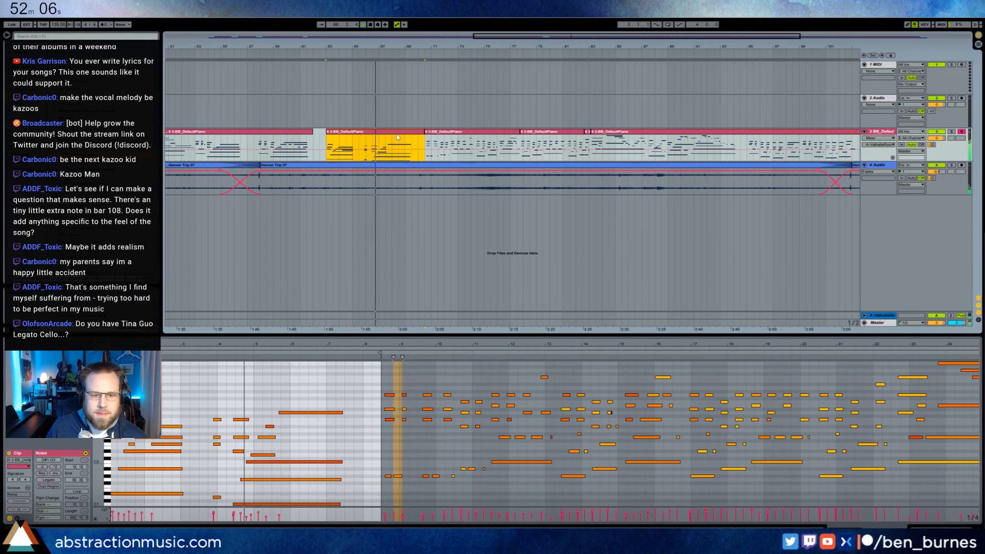
pyautogui.click(456, 132)
pyautogui.click(254, 371)
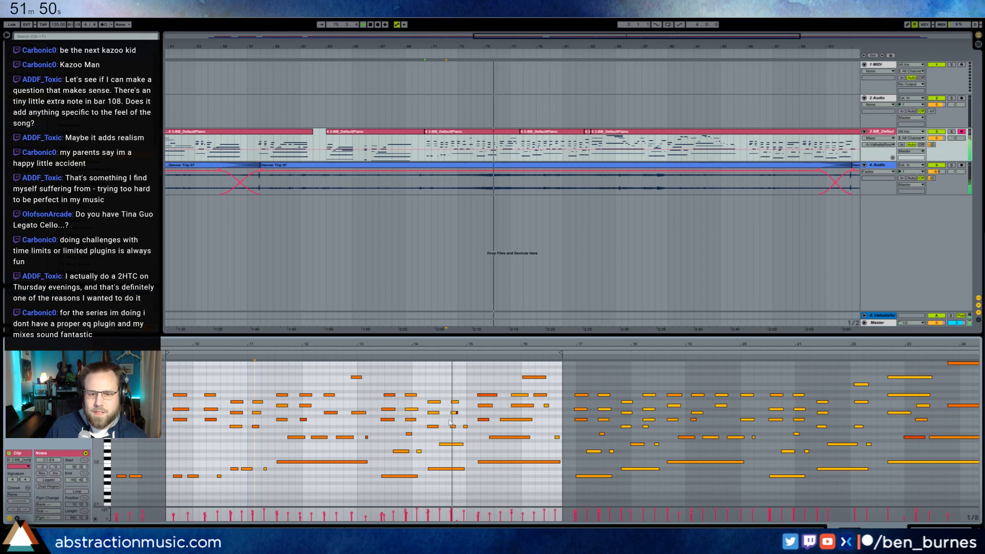
pyautogui.moveTo(462, 407); pyautogui.dragTo(460, 419)
pyautogui.press('Delete')
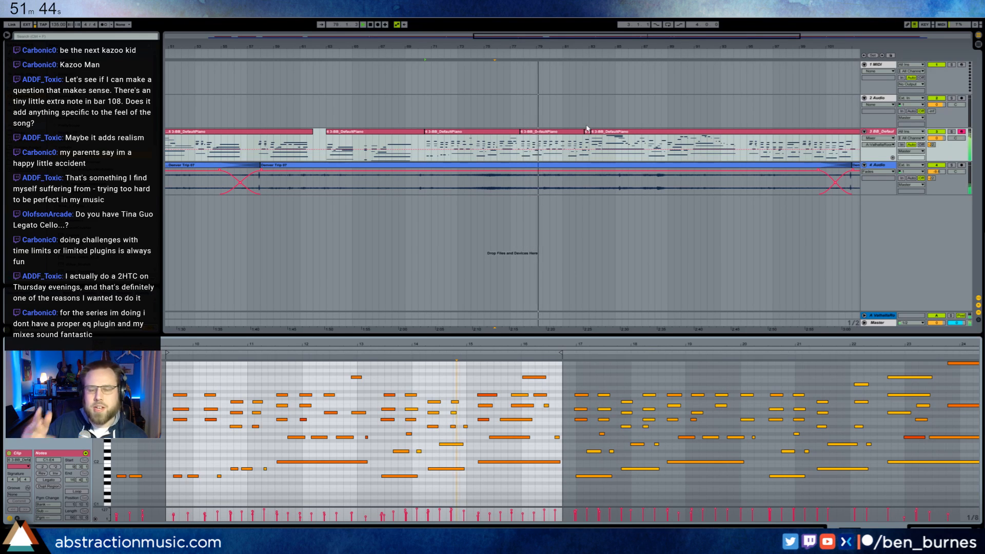
# In the piano clip starting after bar 77, raise bar 20's upper note to C4, add a note two semitones lower at 20.3, and replay
pyautogui.click(566, 133)
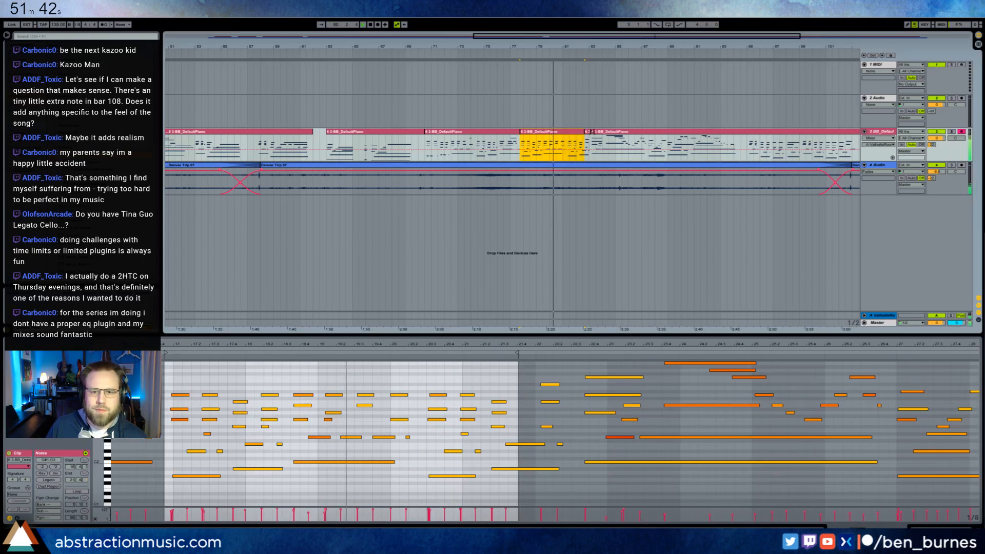
pyautogui.click(402, 394)
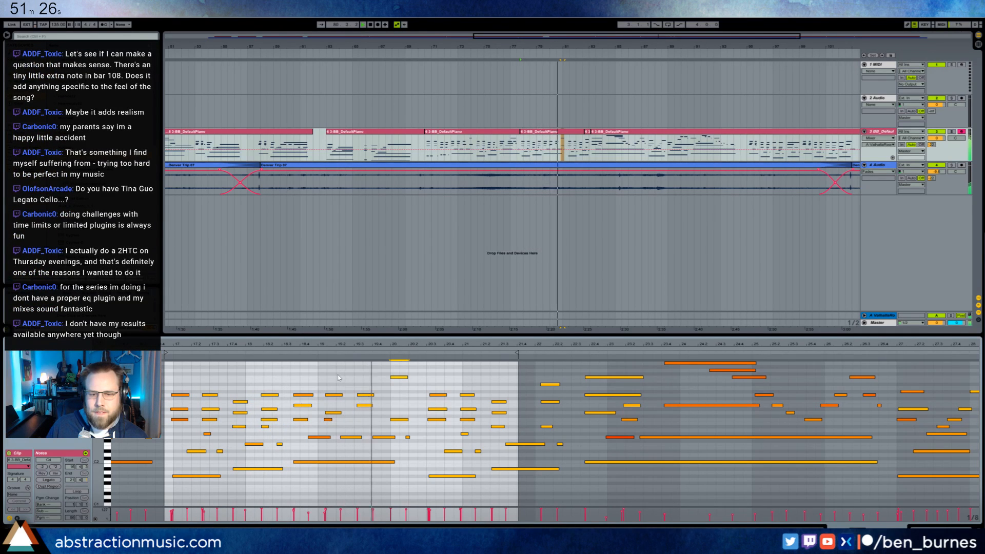
pyautogui.doubleClick(431, 377)
pyautogui.moveTo(435, 377); pyautogui.dragTo(437, 380)
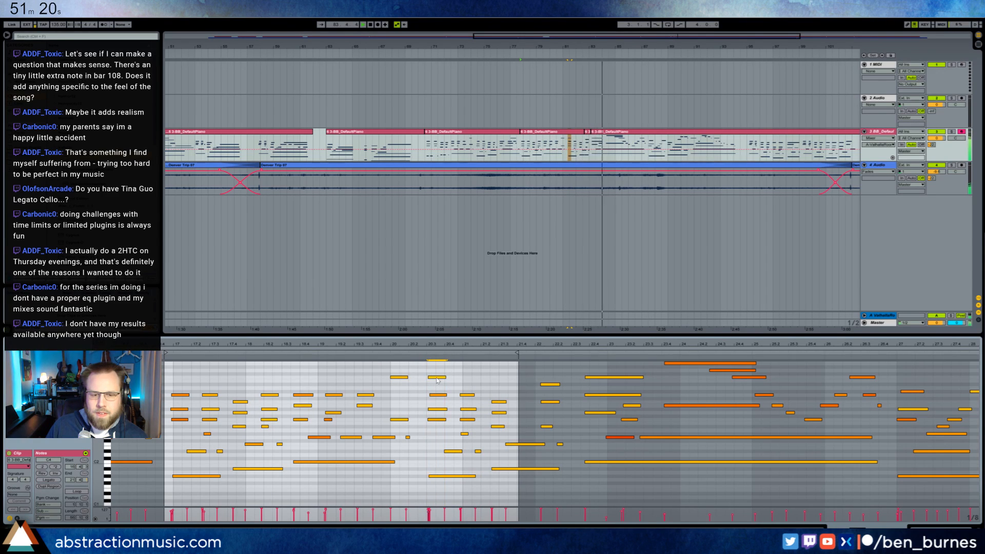
pyautogui.press('Down')
pyautogui.press('Down')
pyautogui.click(425, 354)
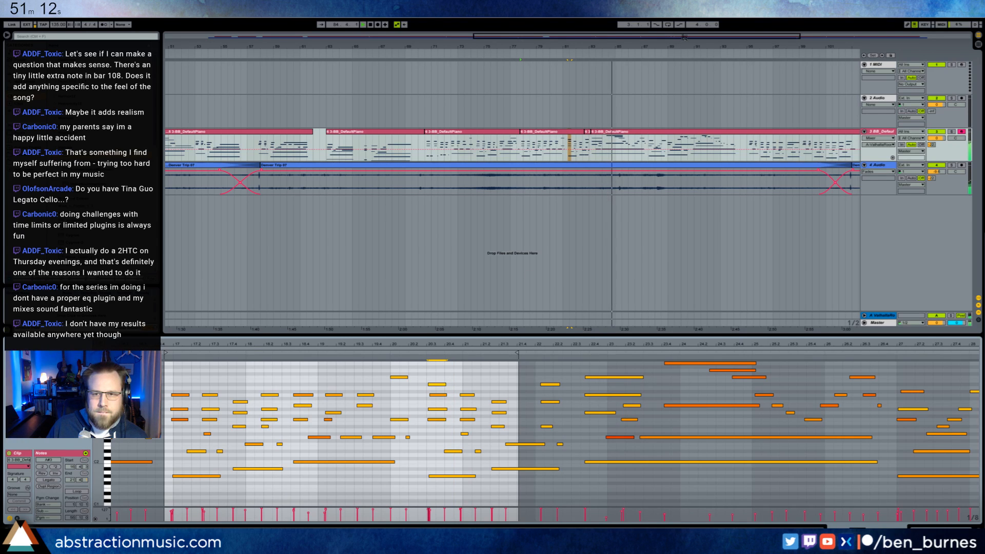
# Audition the passage leading into the long chord at 37.3 in the long piano clip that starts near bar 83
pyautogui.moveTo(683, 37); pyautogui.dragTo(774, 38)
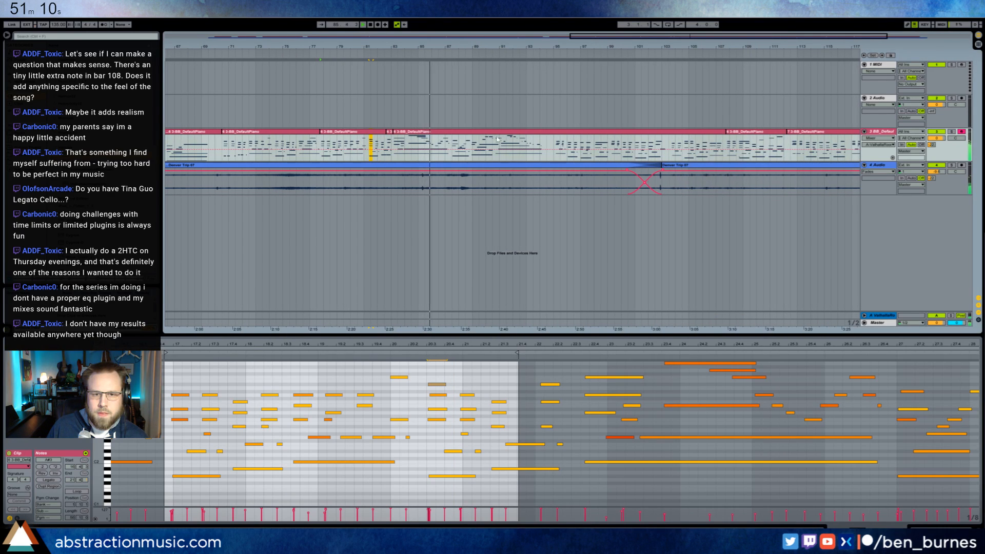
pyautogui.click(478, 136)
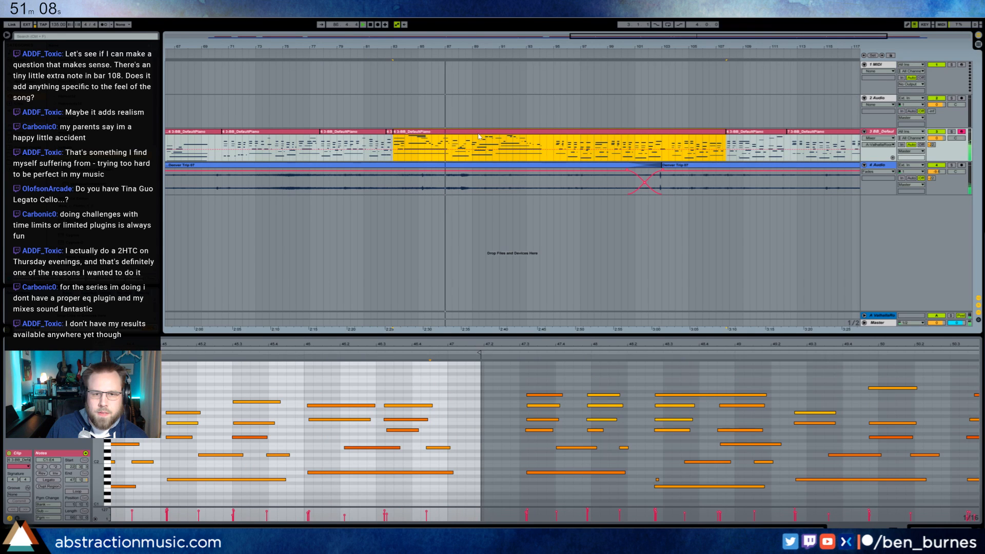
pyautogui.moveTo(322, 345); pyautogui.dragTo(751, 334)
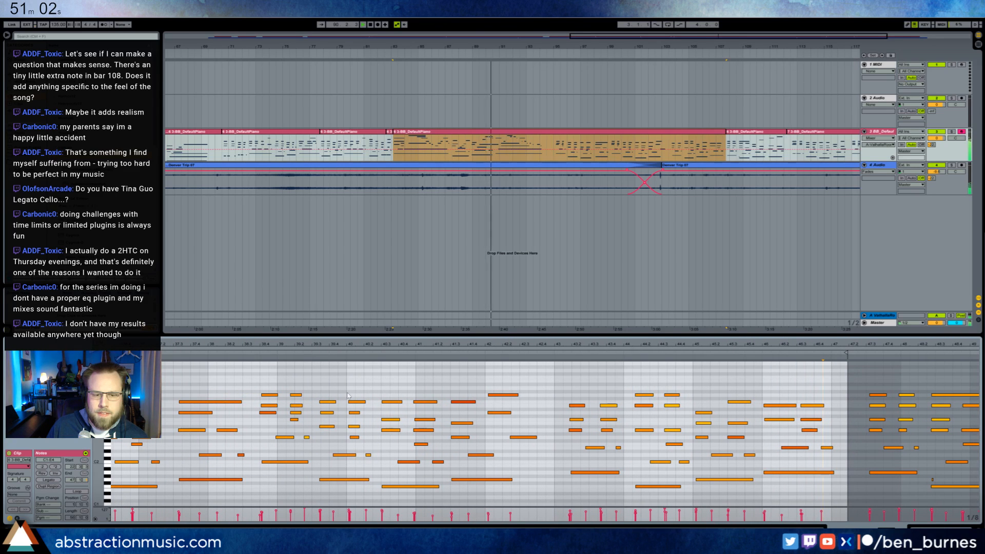
pyautogui.click(328, 382)
pyautogui.moveTo(393, 342); pyautogui.dragTo(734, 341)
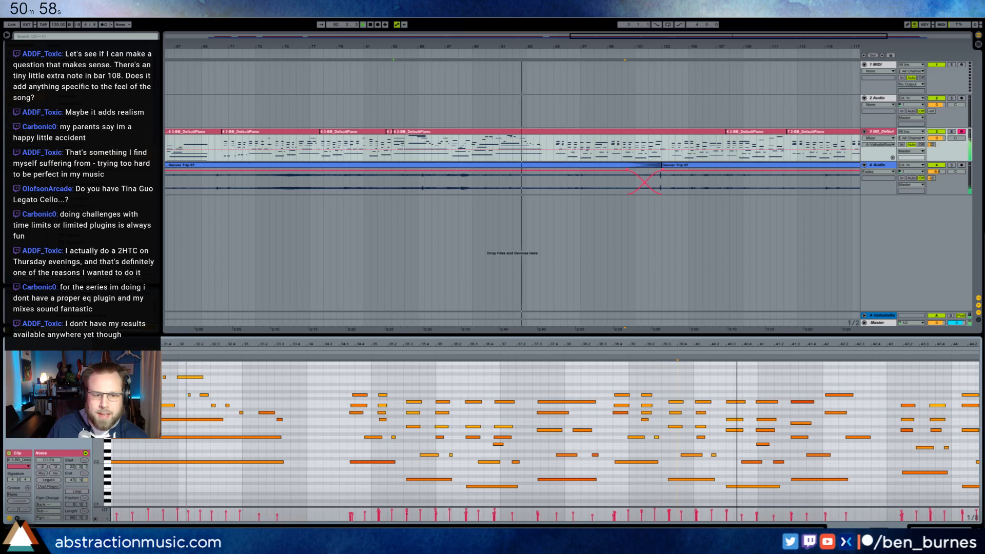
pyautogui.click(313, 389)
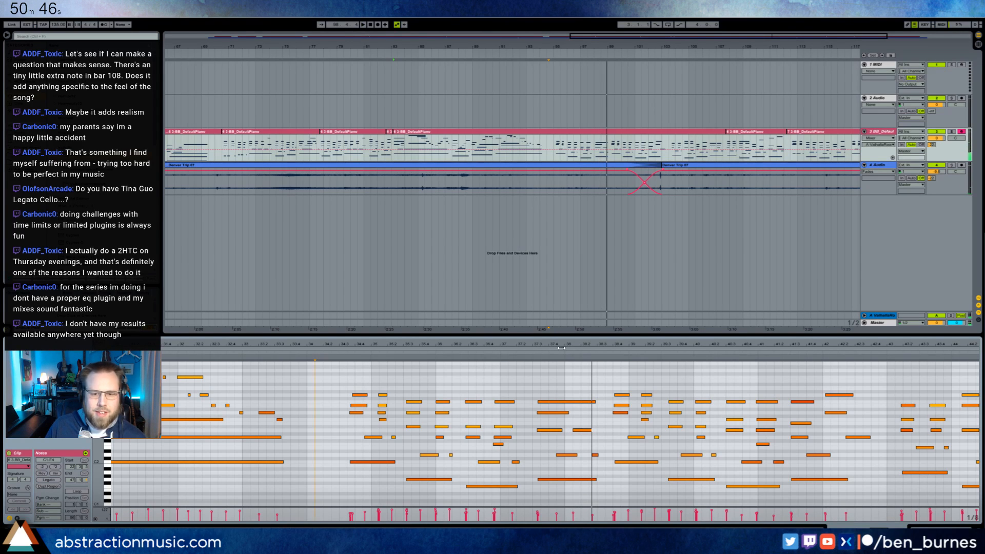
pyautogui.scroll(5, 428, 409)
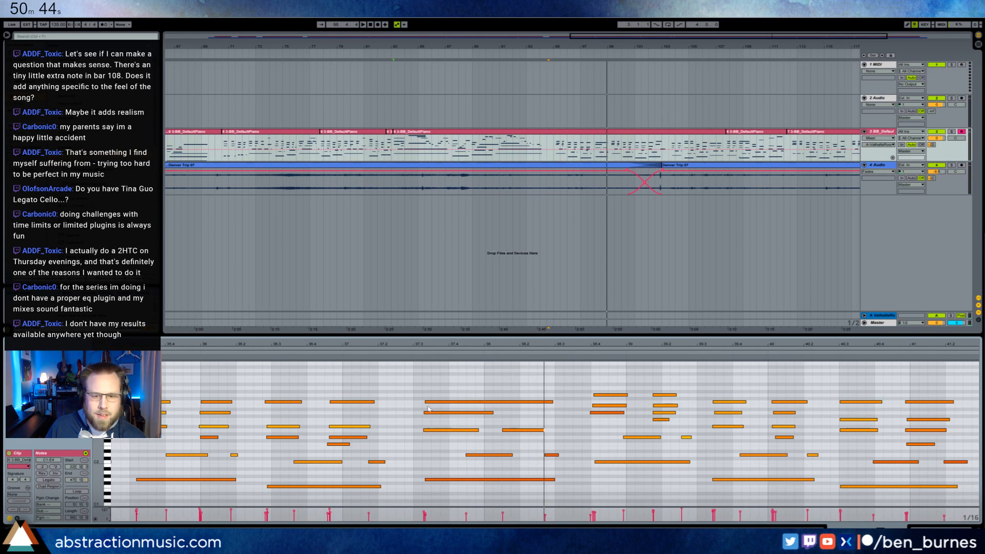
pyautogui.click(417, 355)
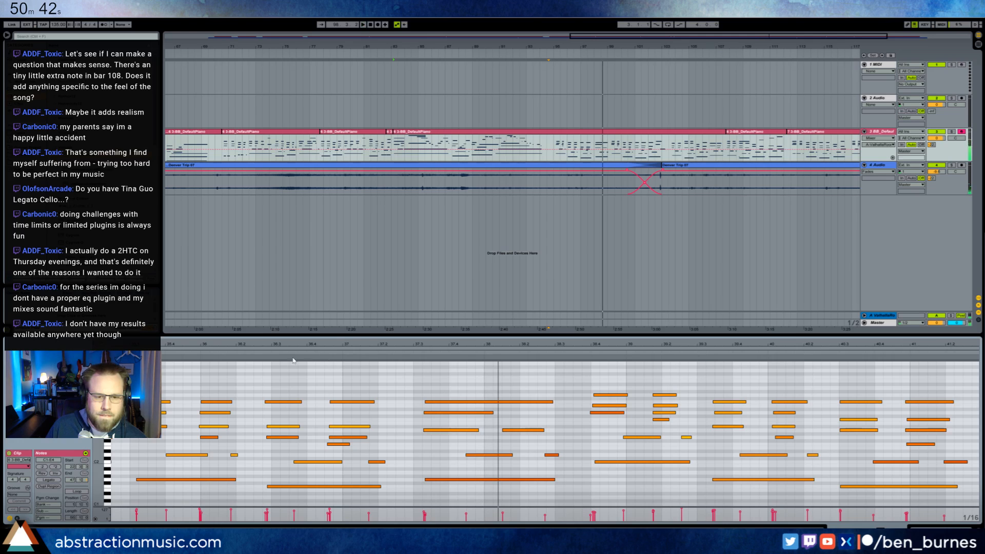
pyautogui.click(264, 354)
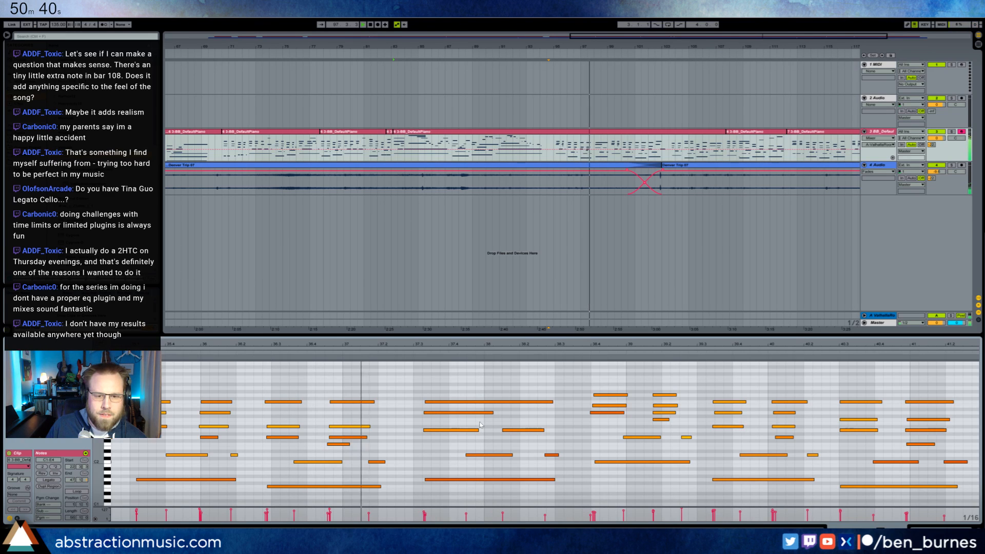
# Raise the top two notes of the chord at 37.3, bringing the second-highest note to F3
pyautogui.click(447, 402)
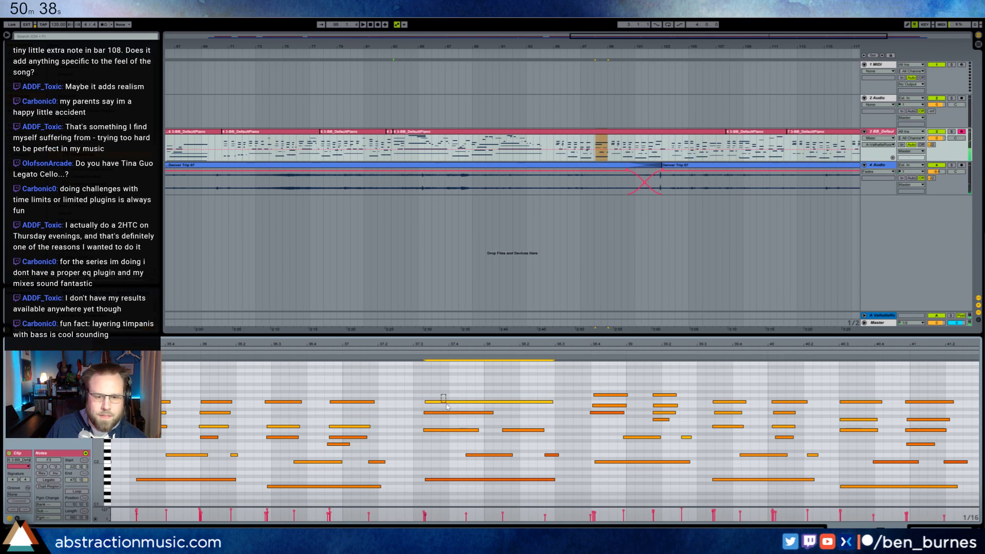
pyautogui.press('Up')
pyautogui.click(443, 412)
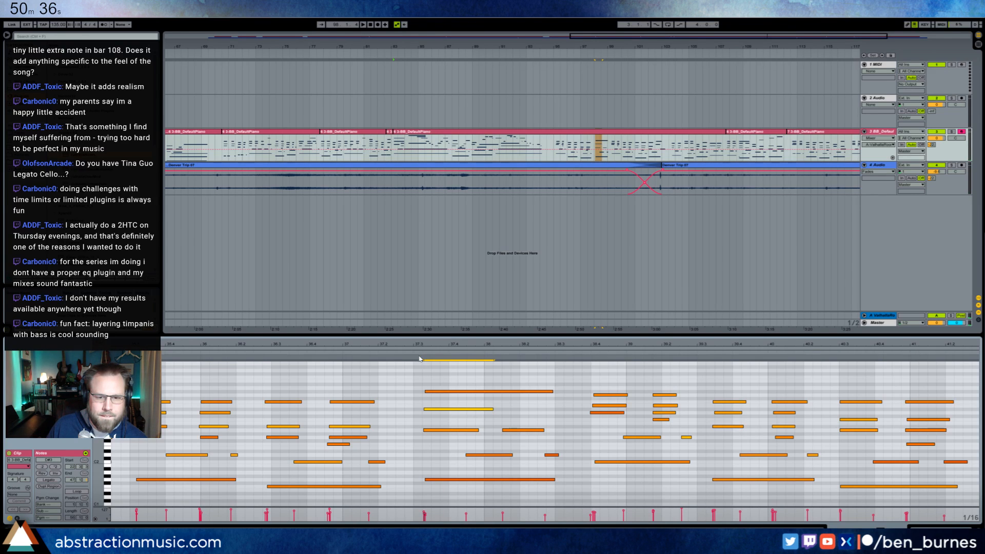
pyautogui.press('Up')
pyautogui.press('Up')
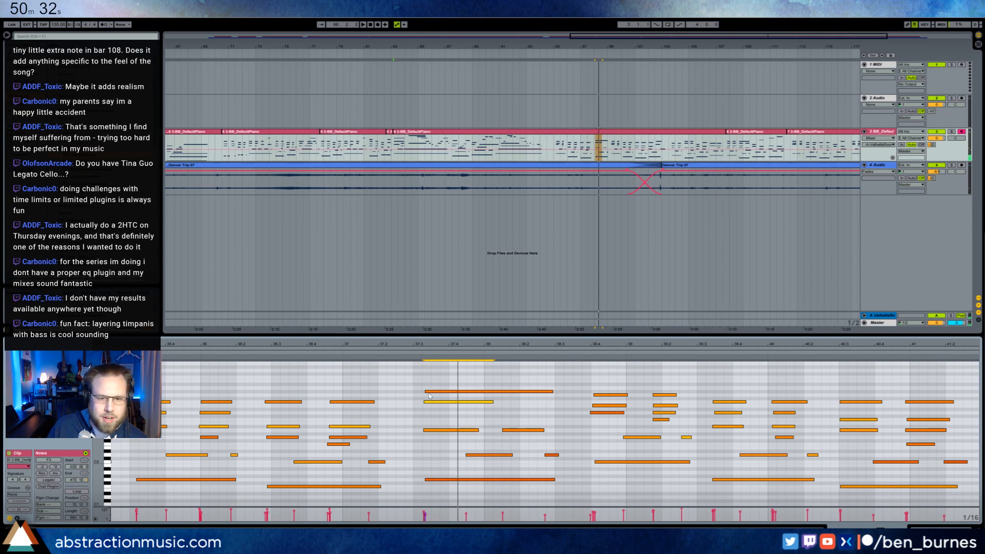
# Lower the top two notes of the chord at 37.3 to G3 and D3, and replay the lead-in
pyautogui.moveTo(430, 396); pyautogui.dragTo(434, 409)
pyautogui.press('space')
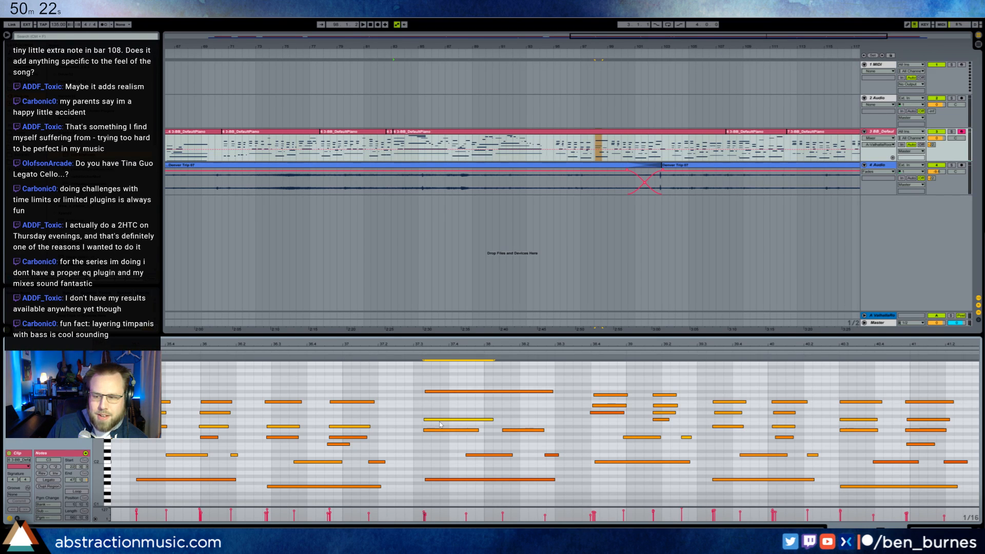
pyautogui.click(413, 356)
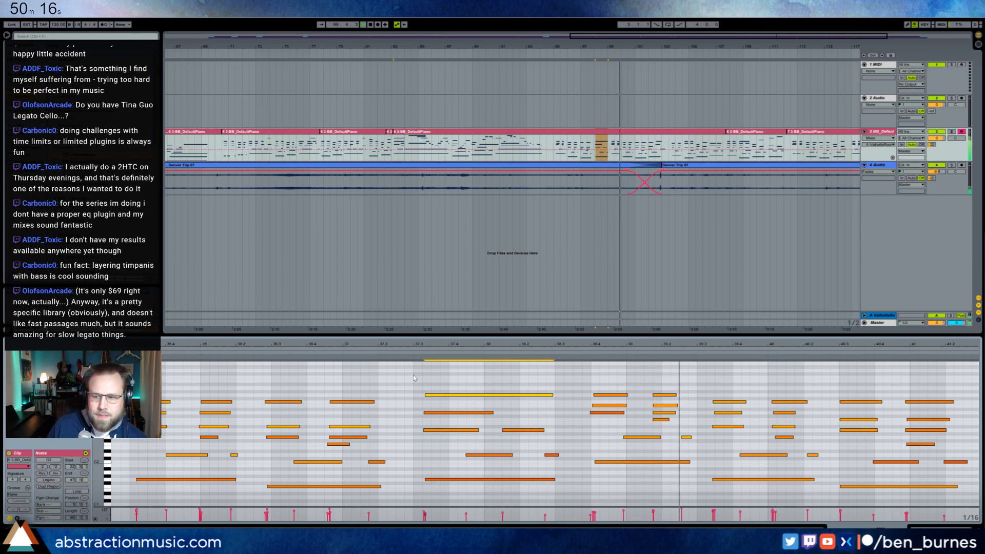
pyautogui.press('space')
pyautogui.moveTo(325, 343); pyautogui.dragTo(326, 344)
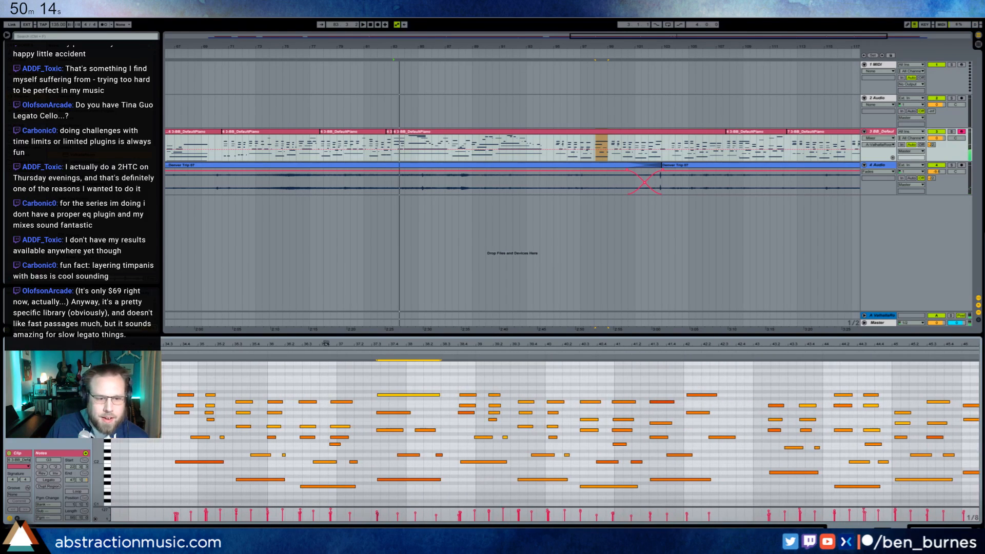
pyautogui.click(170, 354)
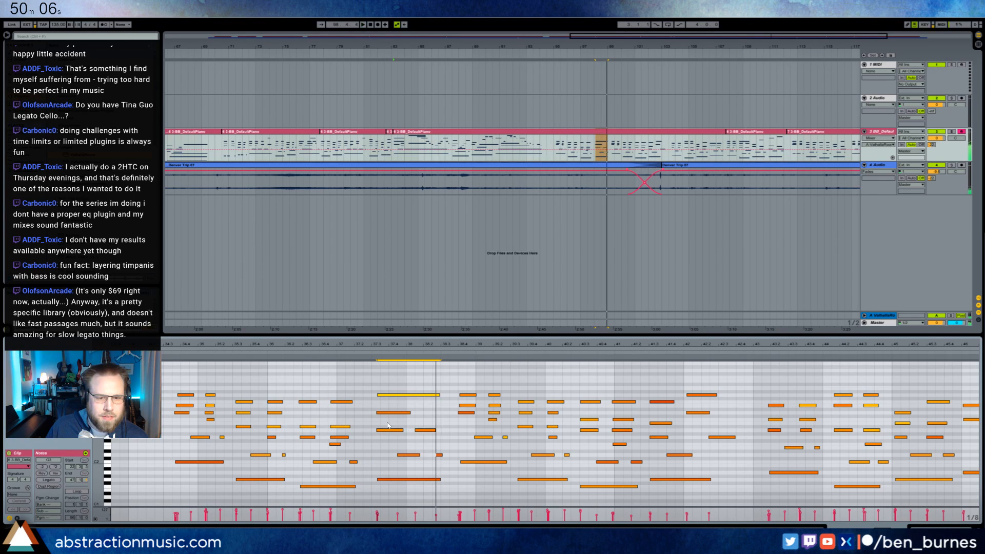
# Raise the two short inner notes under the chord at 37.3 to C3, trying E3 before D3 for the second-highest note
pyautogui.press('space')
pyautogui.moveTo(389, 423)
pyautogui.mouseDown()
pyautogui.moveTo(416, 435)
pyautogui.moveTo(396, 418)
pyautogui.mouseUp()
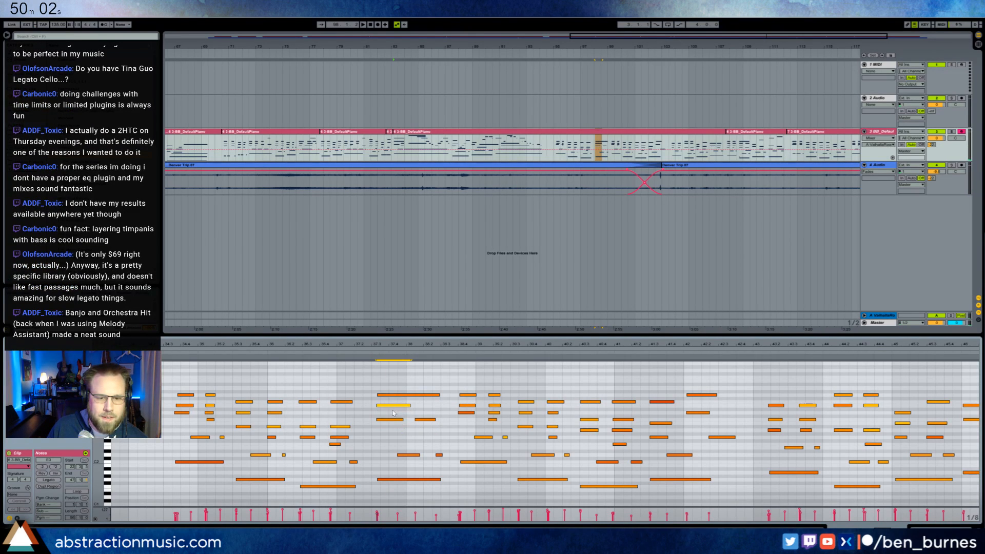
pyautogui.press('Down')
pyautogui.press('Down')
pyautogui.click(368, 354)
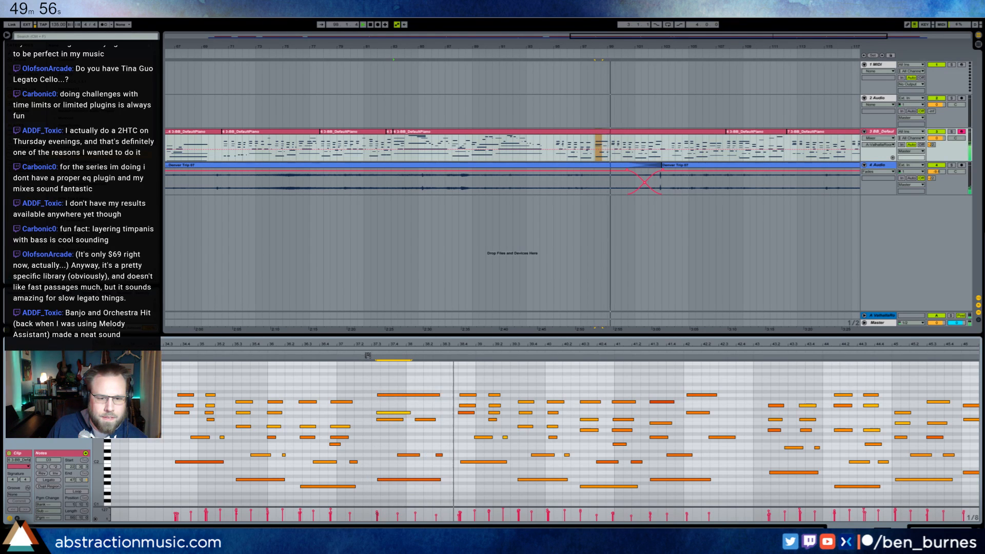
# Lower the two short inner notes under the chord at 37.3 to B2 and replay the passage
pyautogui.click(295, 354)
pyautogui.hotkey('ctrl', 'a')
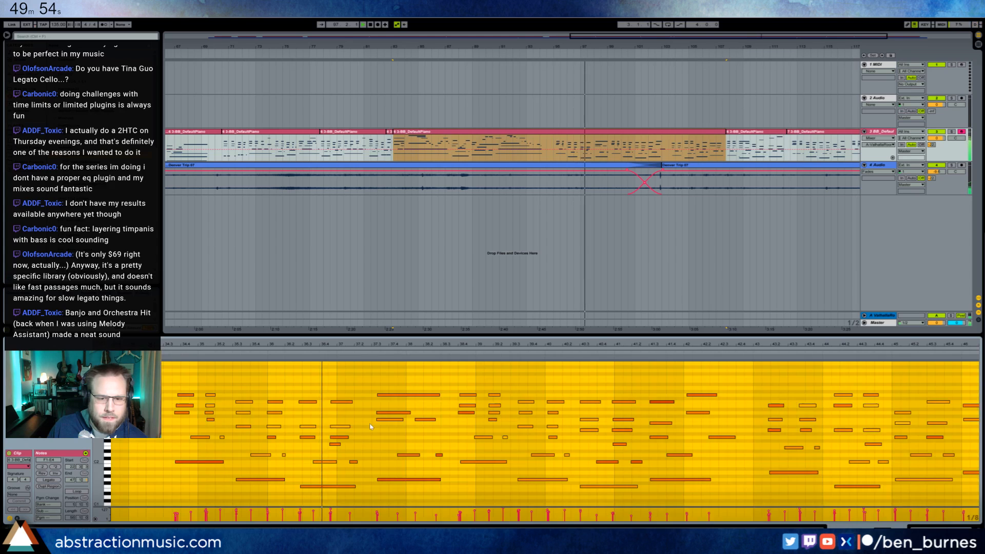
pyautogui.moveTo(369, 424); pyautogui.dragTo(441, 430)
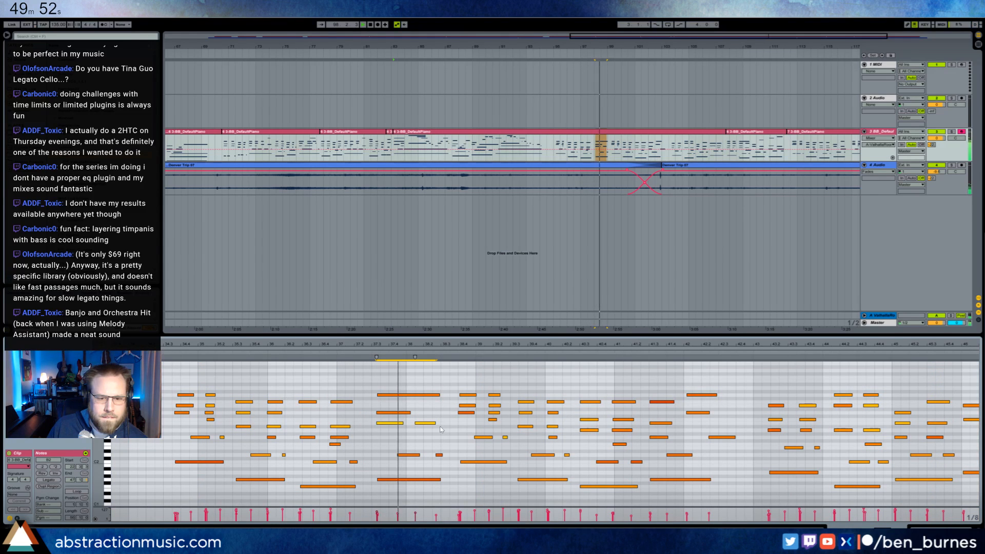
pyautogui.press('space')
pyautogui.click(398, 395)
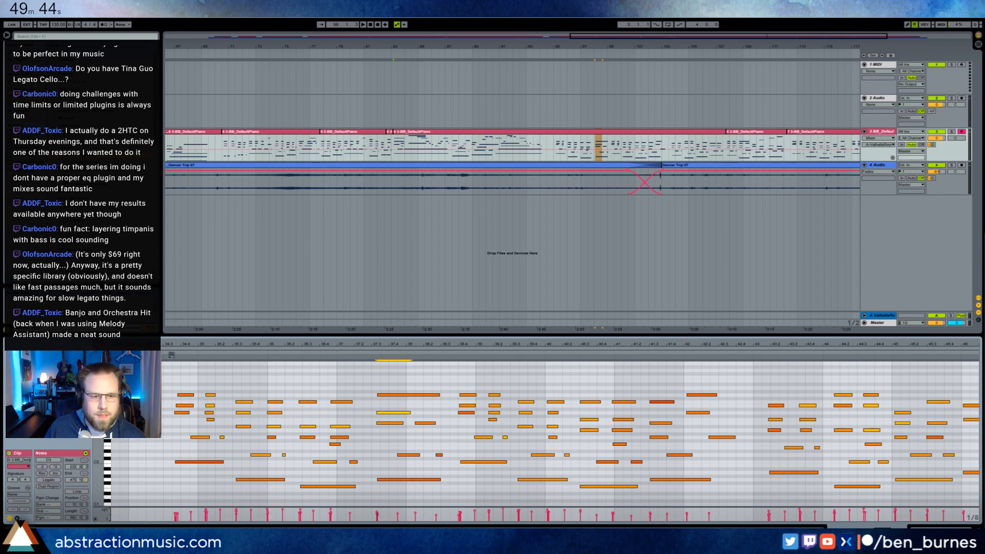
pyautogui.press('space')
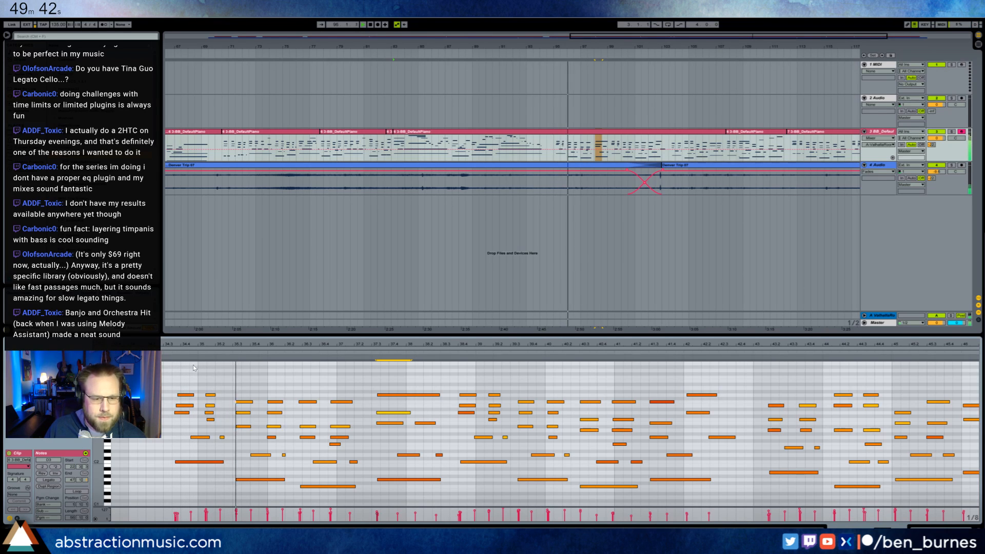
pyautogui.moveTo(343, 427); pyautogui.dragTo(343, 428)
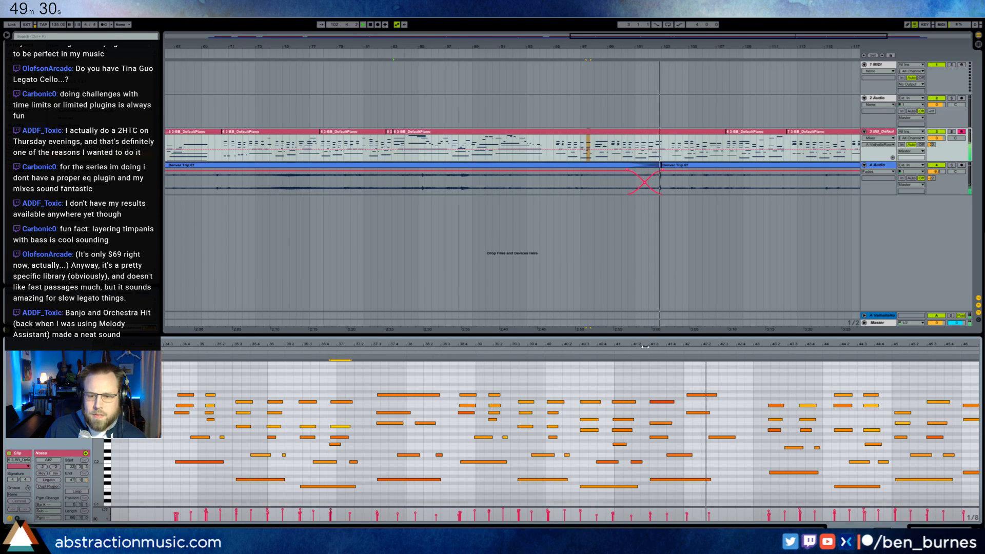
# Lower the top note at 41.3 in the long piano clip to E3, trying neighbouring pitches, and replay it
pyautogui.click(662, 402)
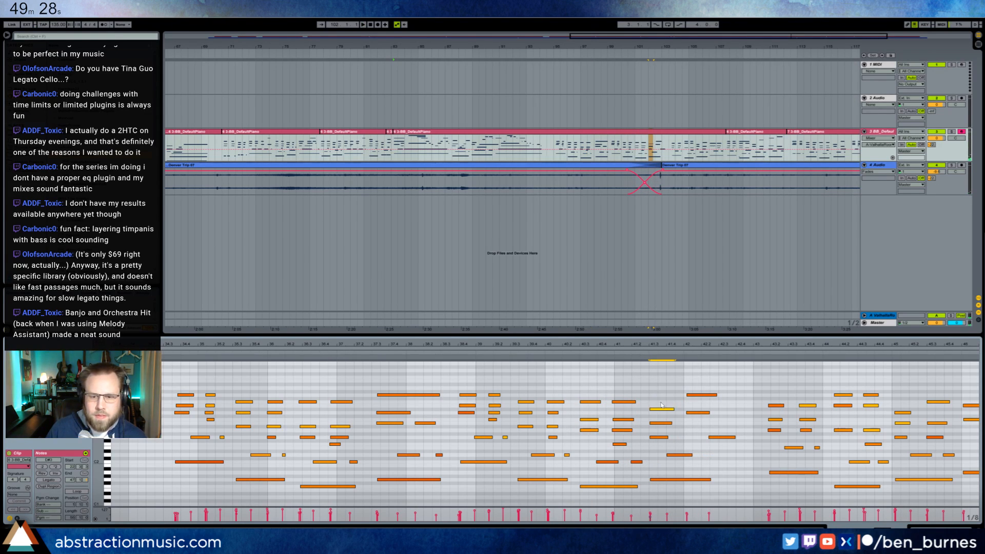
pyautogui.click(648, 358)
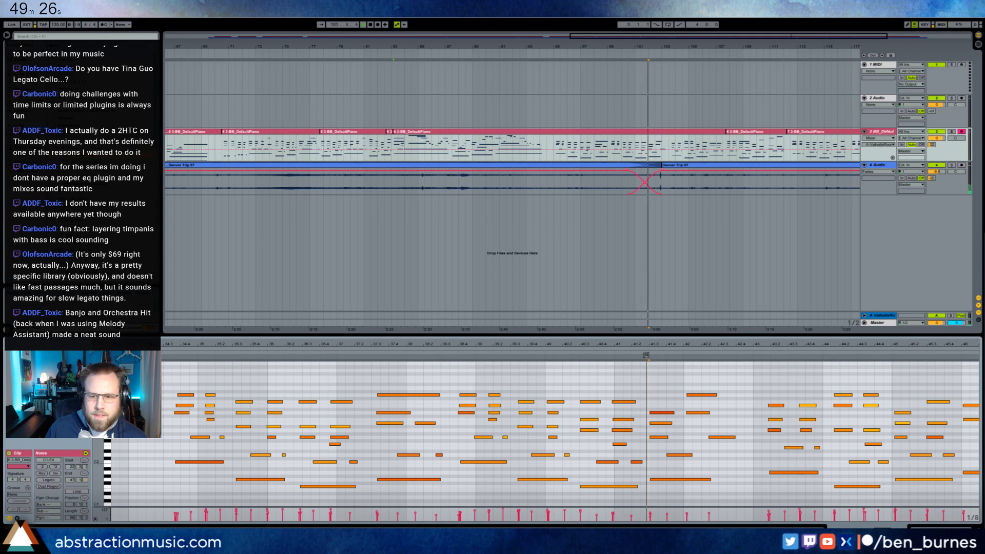
pyautogui.click(665, 413)
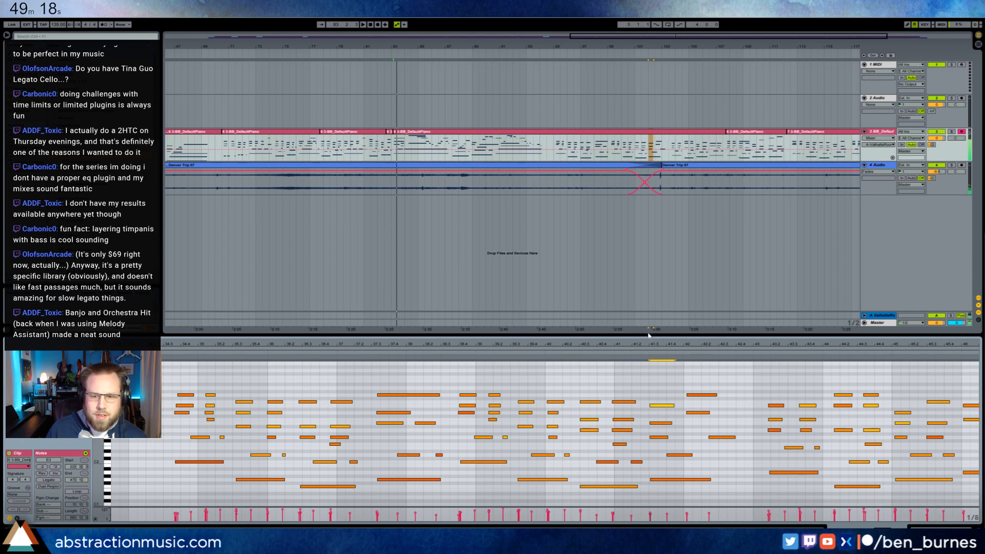
pyautogui.click(638, 355)
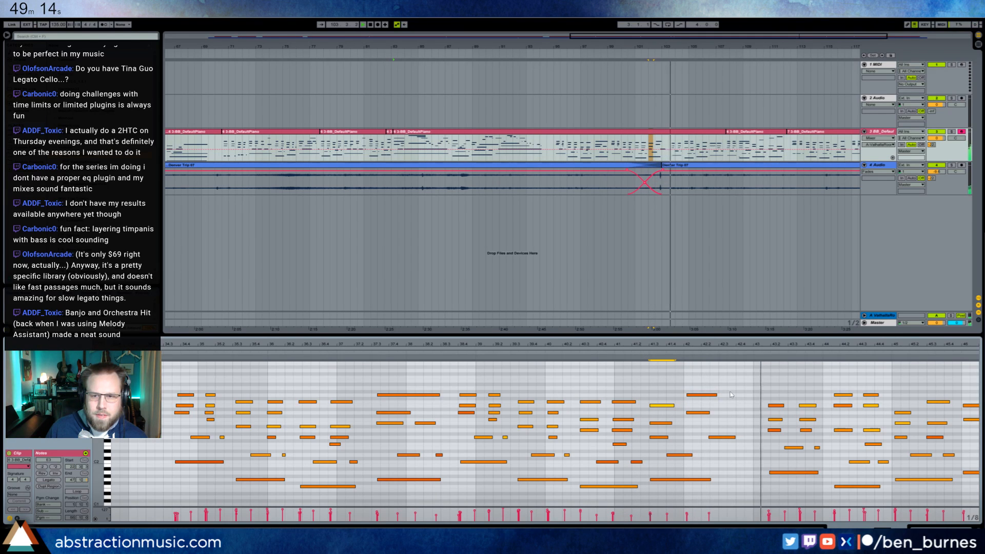
# Split the long piano clip just before the phrase near bar 103 and nudge the last piano clip slightly earlier against its neighbour
pyautogui.moveTo(703, 46); pyautogui.dragTo(698, 103)
pyautogui.moveTo(575, 48); pyautogui.dragTo(575, 52)
pyautogui.moveTo(606, 146)
pyautogui.mouseDown()
pyautogui.moveTo(594, 146)
pyautogui.moveTo(605, 129)
pyautogui.mouseUp()
pyautogui.press('Delete')
pyautogui.moveTo(817, 134); pyautogui.dragTo(810, 131)
pyautogui.moveTo(798, 43); pyautogui.dragTo(571, 29)
pyautogui.moveTo(465, 43); pyautogui.dragTo(356, 43)
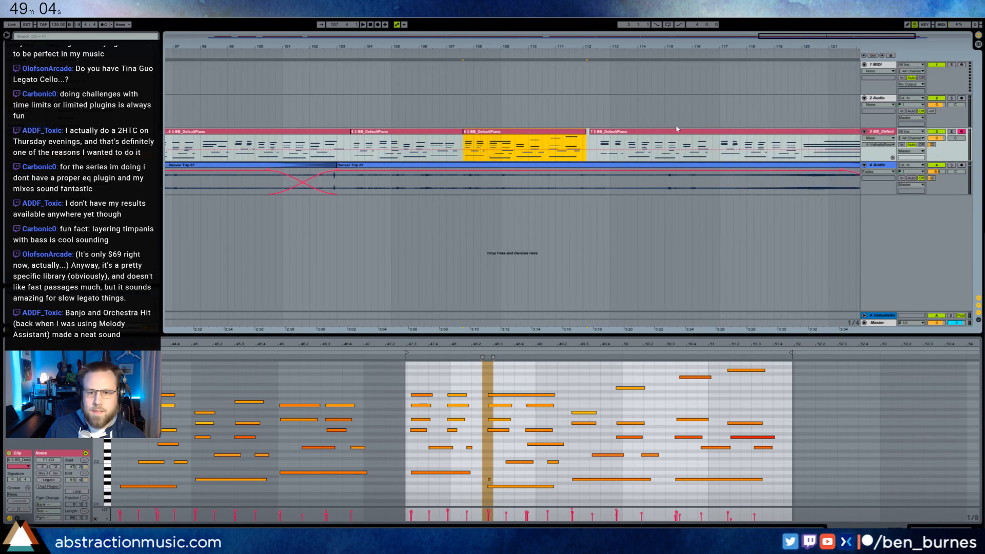
pyautogui.moveTo(596, 135); pyautogui.dragTo(594, 134)
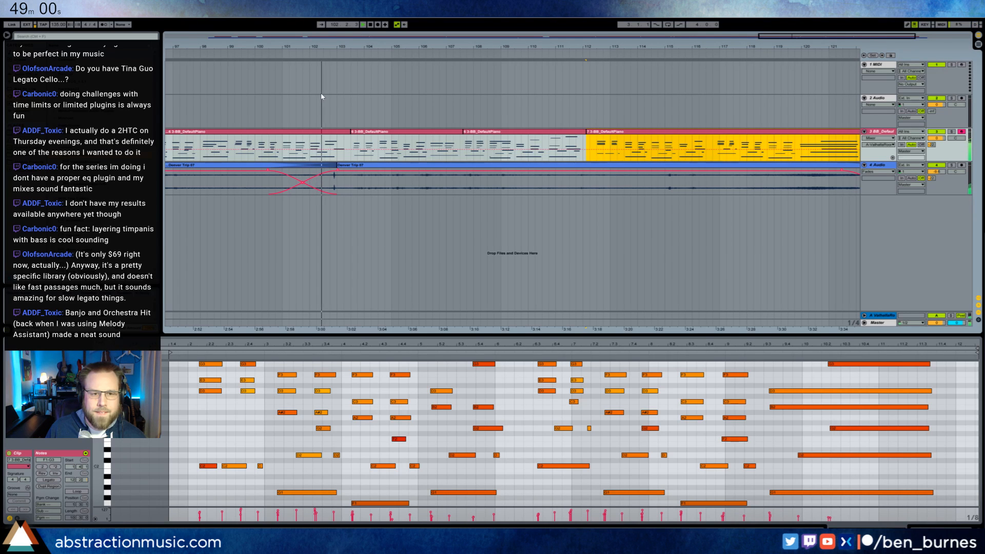
# Move the final G2 note of the long piano clip, near 42.2, slightly later
pyautogui.moveTo(769, 35); pyautogui.dragTo(770, 25)
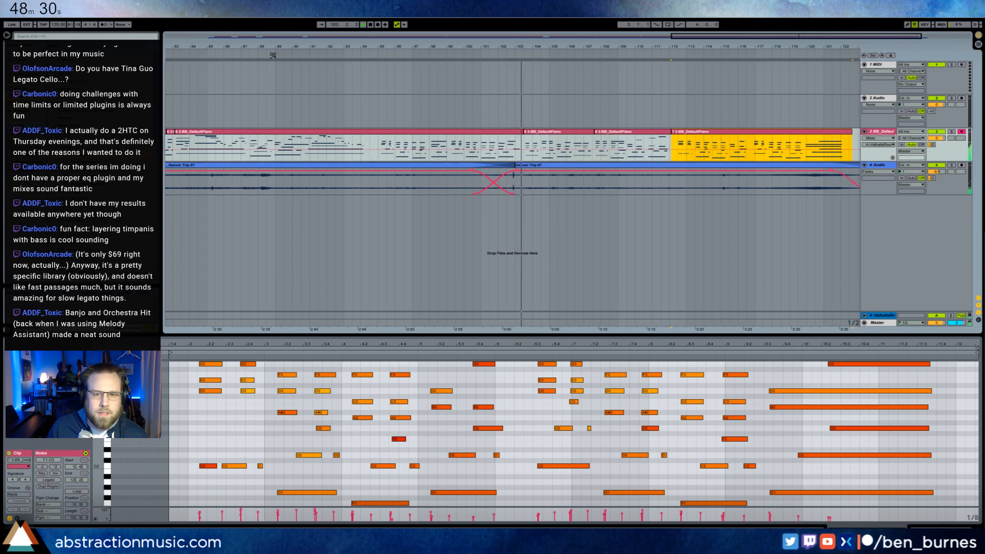
pyautogui.click(520, 138)
pyautogui.doubleClick(726, 438)
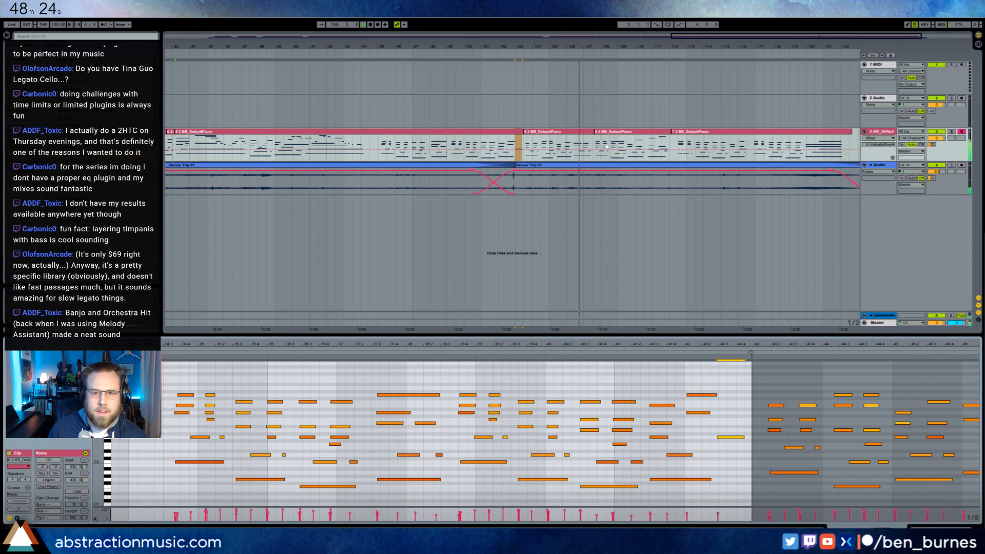
# Delete the very short stray G1 note near 48.2 in the piano clip that starts near bar 107
pyautogui.click(590, 138)
pyautogui.click(626, 147)
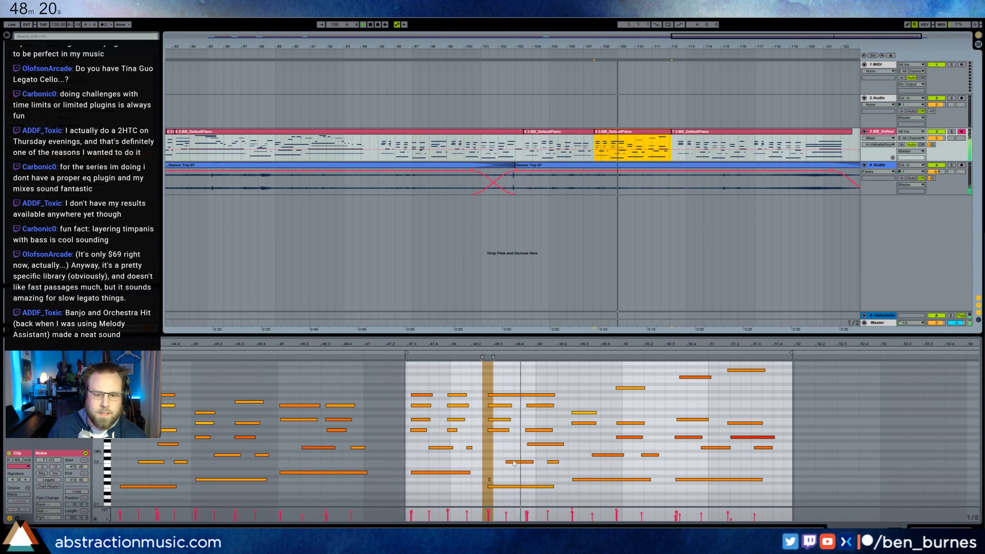
pyautogui.click(482, 477)
pyautogui.moveTo(485, 476); pyautogui.dragTo(493, 484)
pyautogui.click(17, 518)
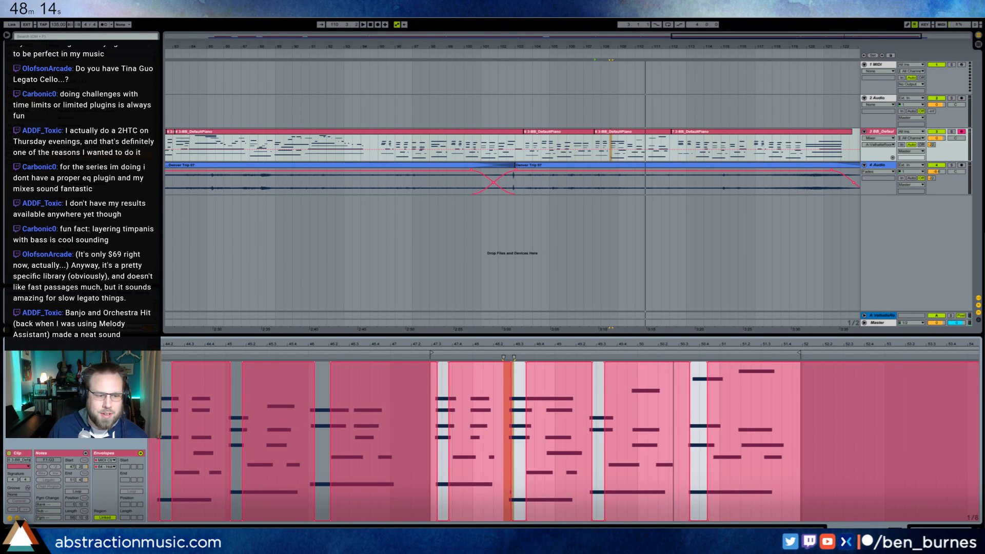
pyautogui.click(17, 519)
pyautogui.moveTo(501, 477); pyautogui.dragTo(476, 484)
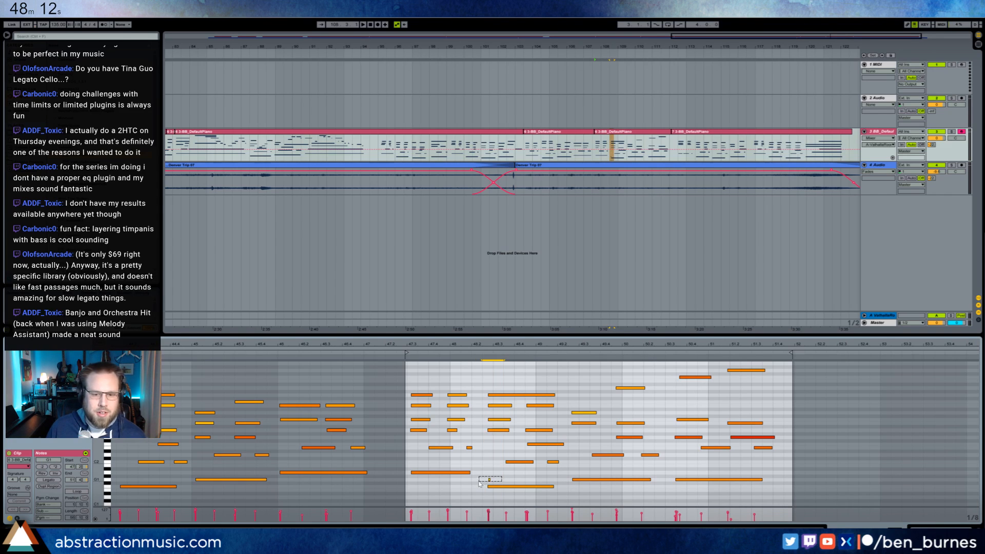
# Increase the velocity of the D3 note near 49.2 and the highest note near 51.2 in the same clip
pyautogui.press('space')
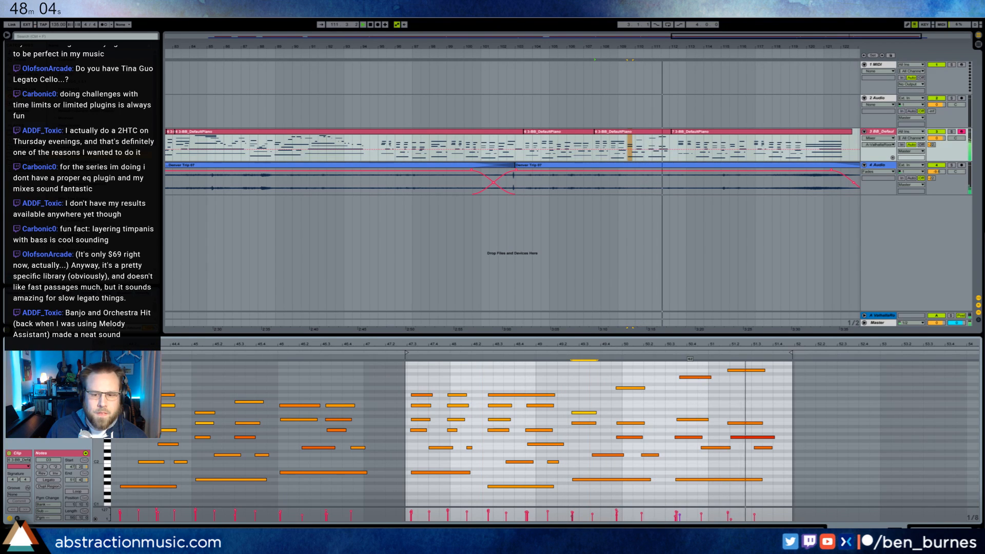
pyautogui.click(735, 360)
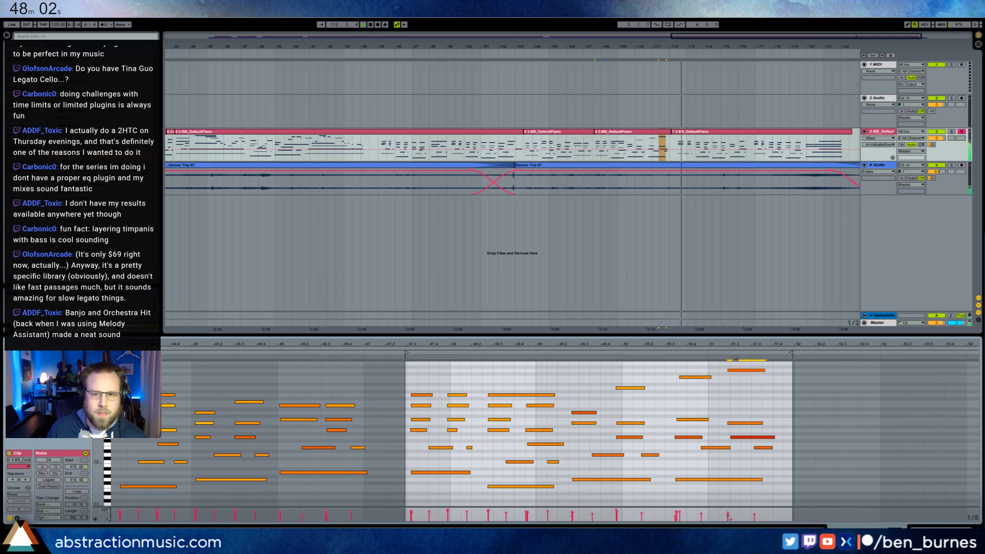
pyautogui.moveTo(735, 38); pyautogui.dragTo(843, 39)
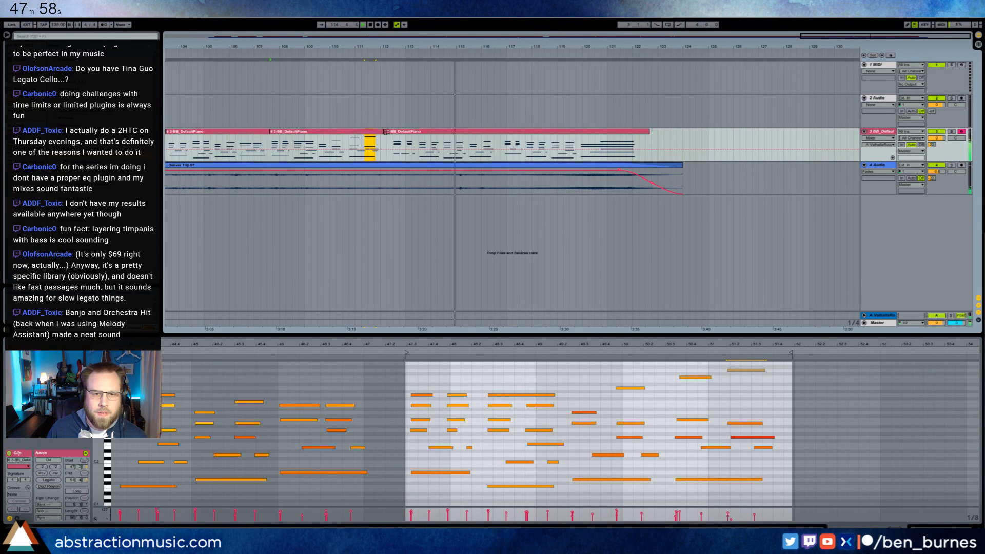
# Extend the end of the piano clip that starts near bar 107 to just past bar 112, trimming the last clip's empty start
pyautogui.click(386, 132)
pyautogui.moveTo(384, 132); pyautogui.dragTo(393, 132)
pyautogui.press('space')
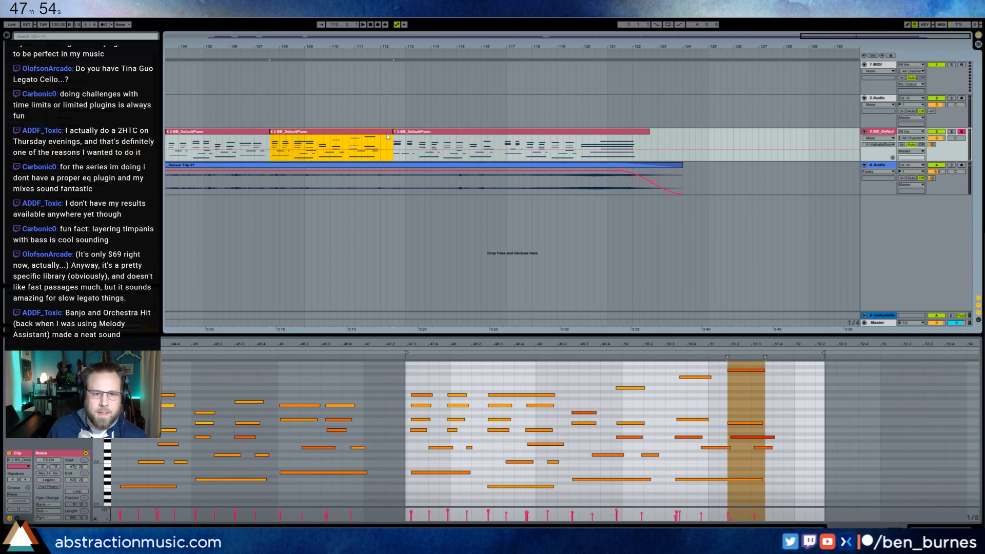
# Check the hold-pedal envelope of the extended clip while replaying its ending from about bar 110
pyautogui.click(17, 518)
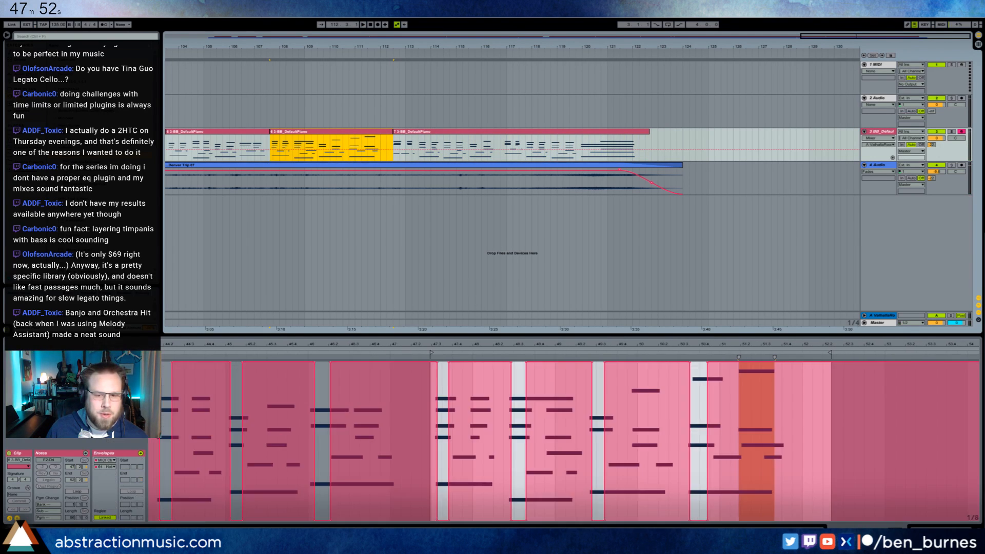
pyautogui.click(354, 56)
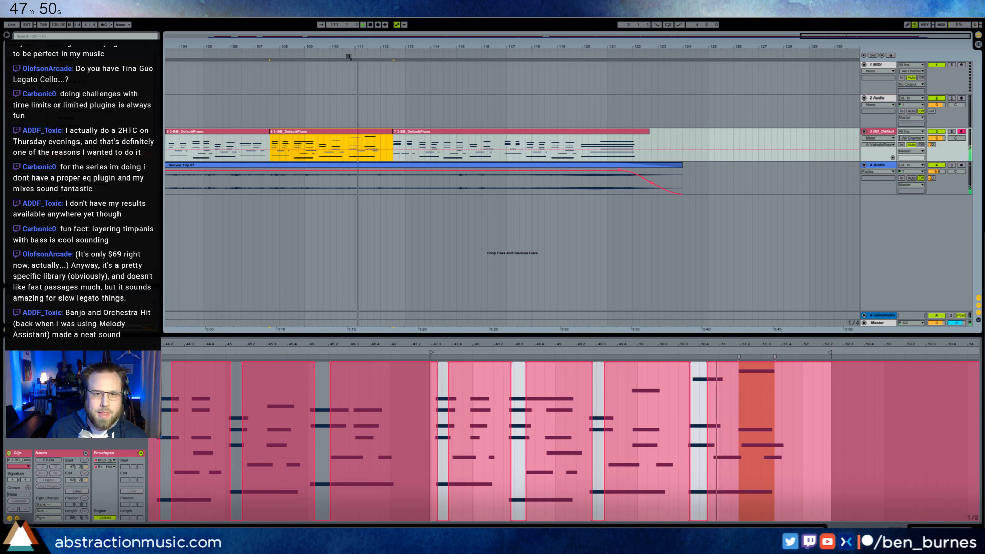
pyautogui.click(346, 57)
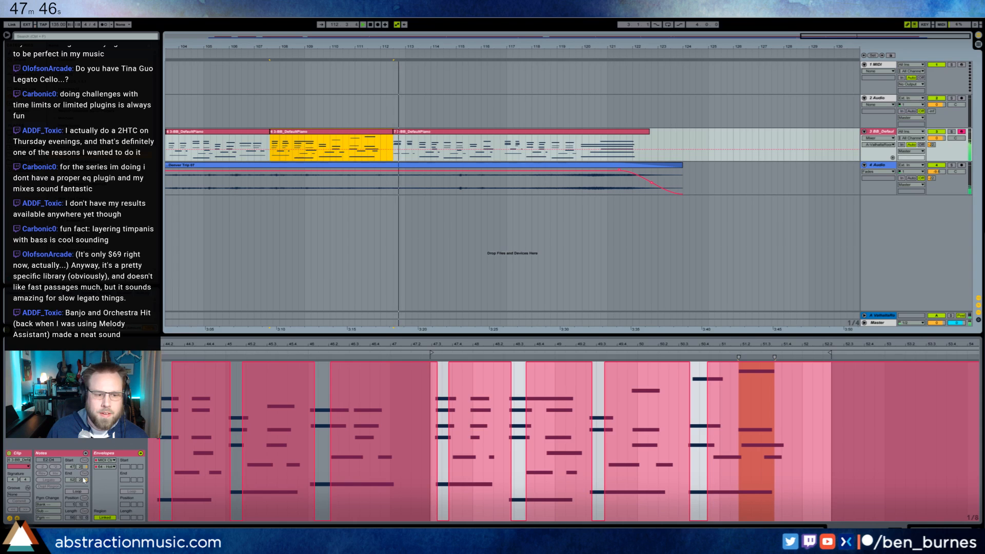
pyautogui.click(17, 518)
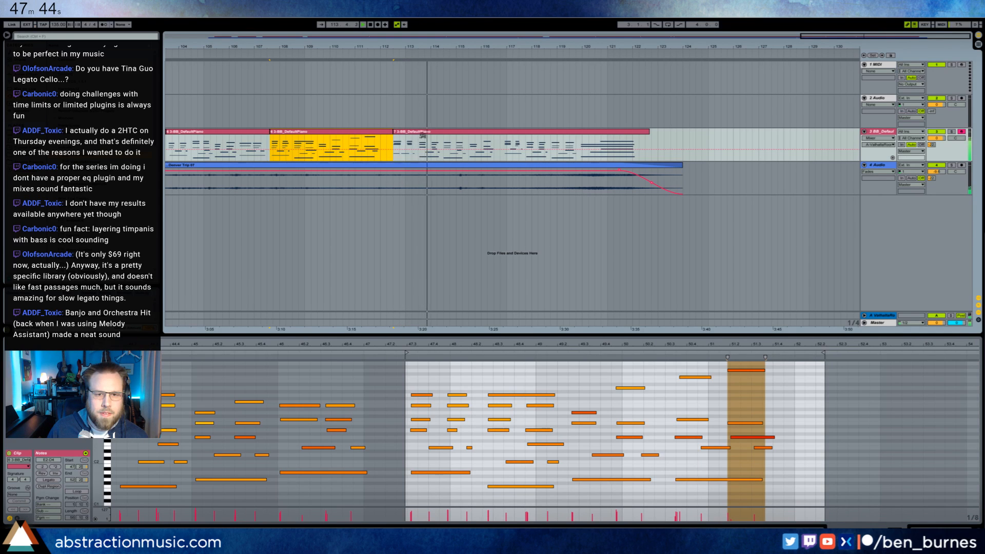
# Listen through the last piano clip to its end, and replay the closing section from about bar 95
pyautogui.click(448, 135)
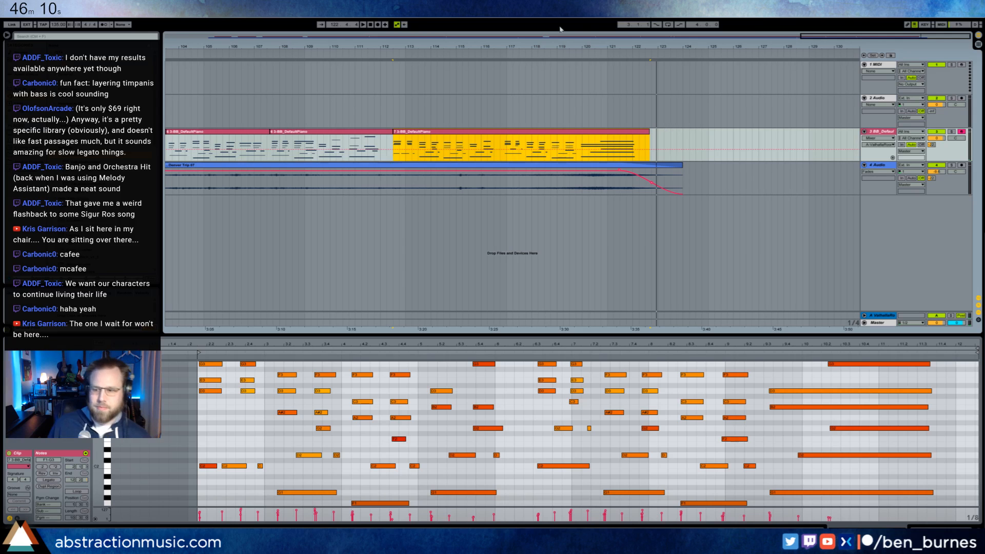
pyautogui.moveTo(835, 35); pyautogui.dragTo(835, 5)
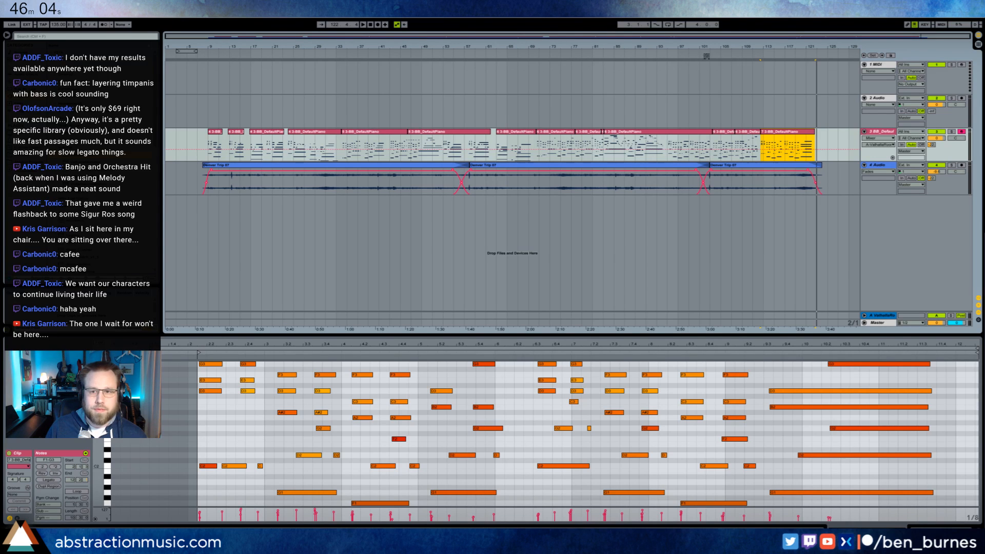
pyautogui.click(665, 57)
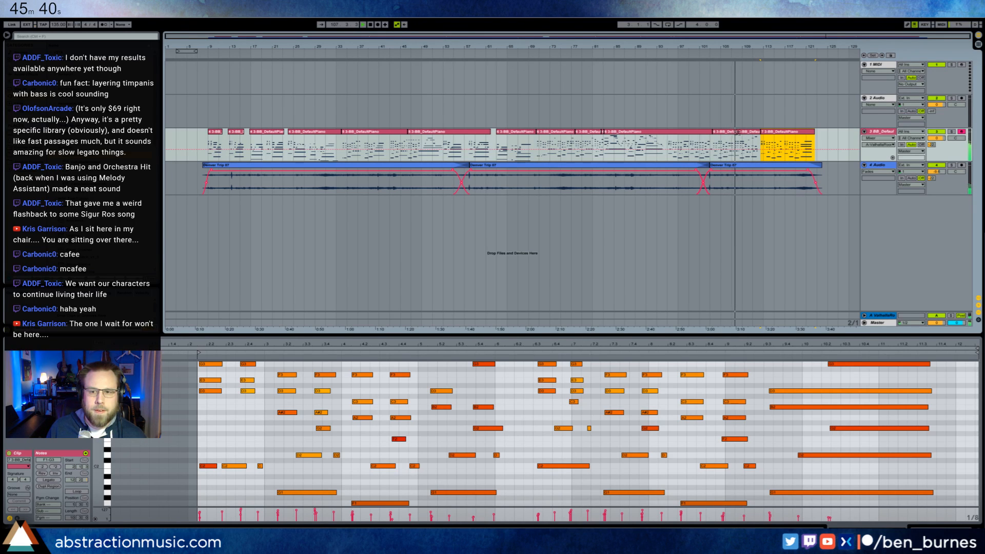
# Lower the velocity of the D3 note near 49.2 and the highest note near 51.2 in the piano clip before the last
pyautogui.click(747, 135)
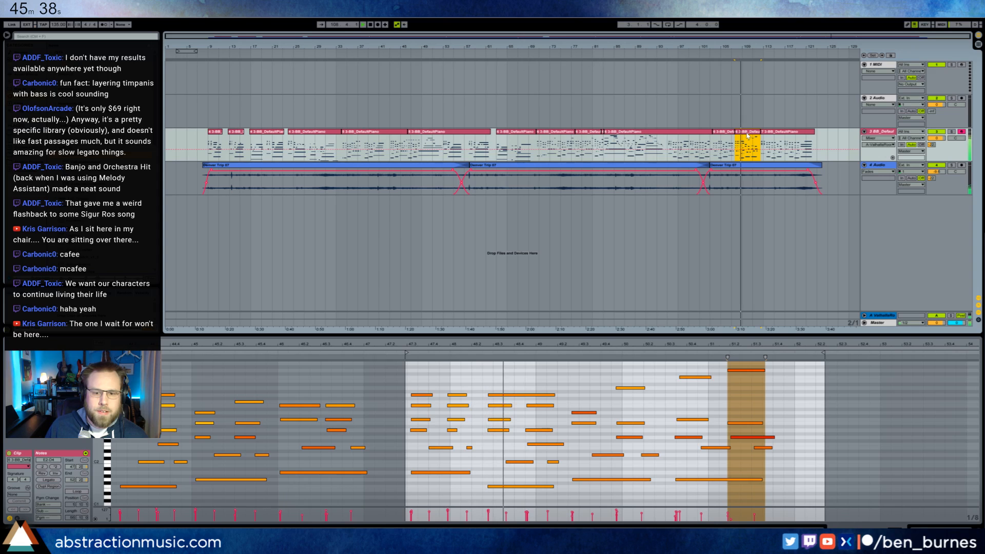
pyautogui.click(579, 404)
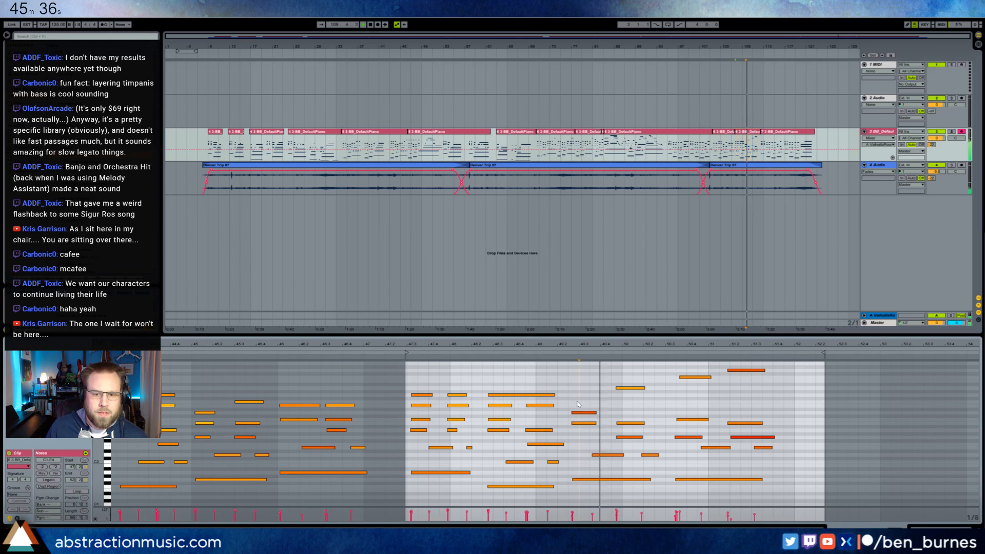
pyautogui.moveTo(578, 412); pyautogui.dragTo(578, 425)
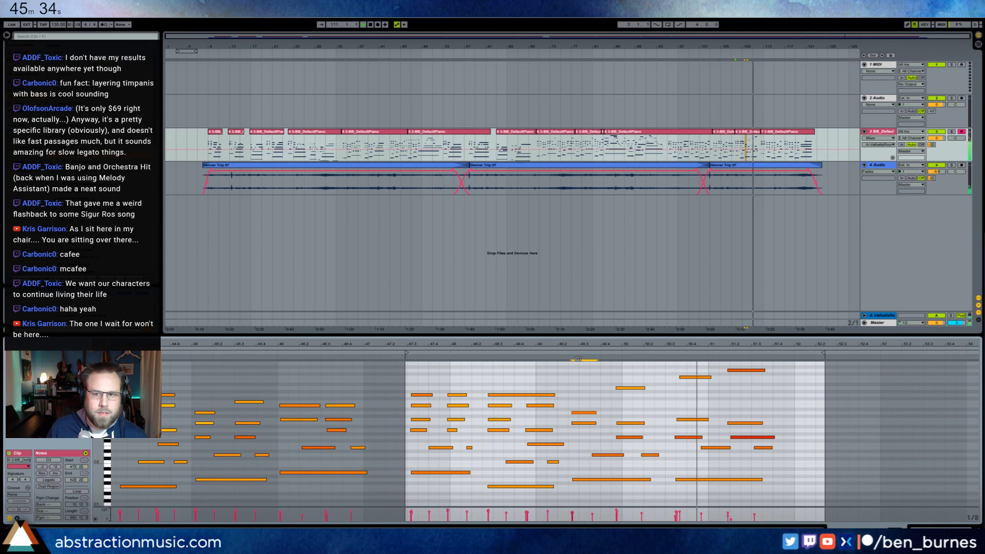
pyautogui.click(746, 370)
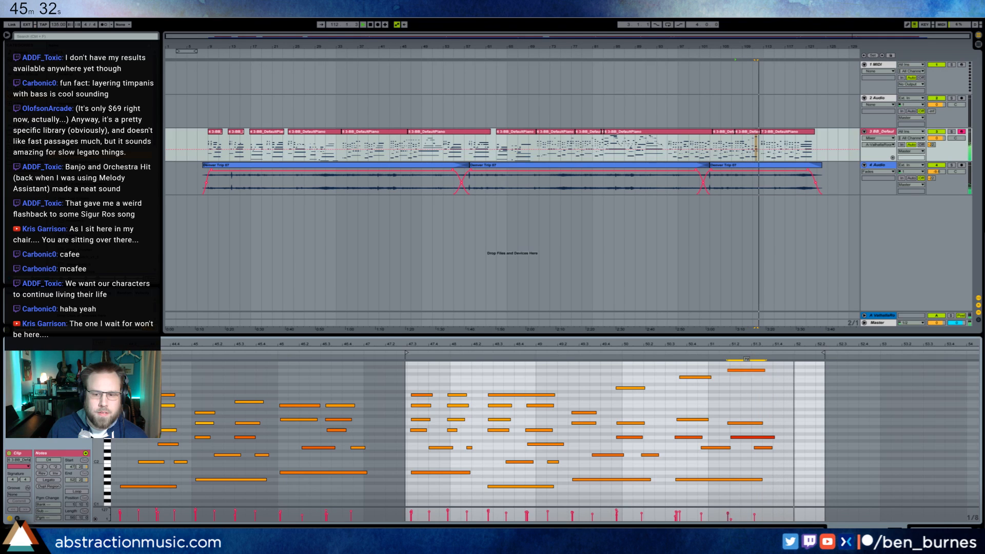
# Open the last piano clip, stop playback and inspect the Space reverb of The Giant in the piano track's Kontakt instrument
pyautogui.click(770, 136)
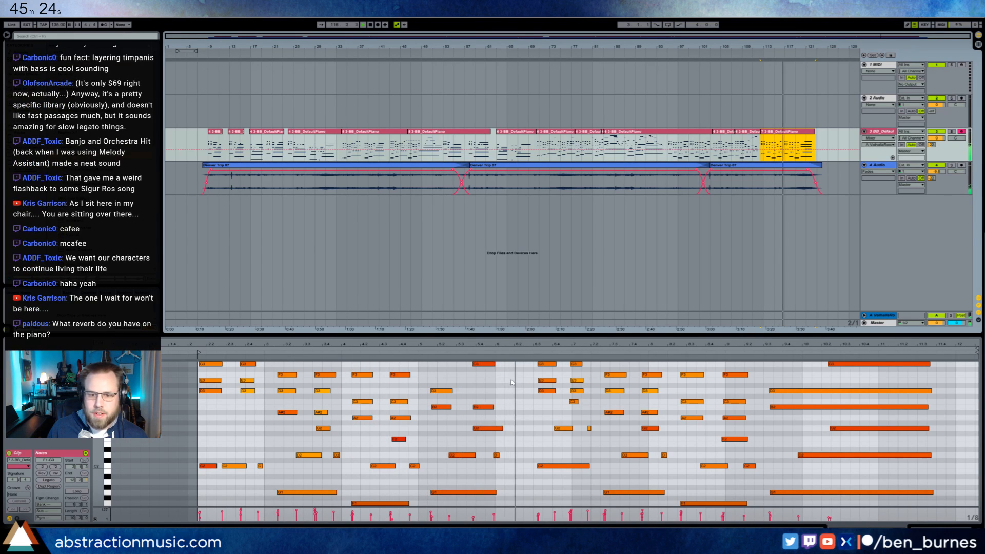
pyautogui.scroll(2, 512, 382)
pyautogui.click(866, 161)
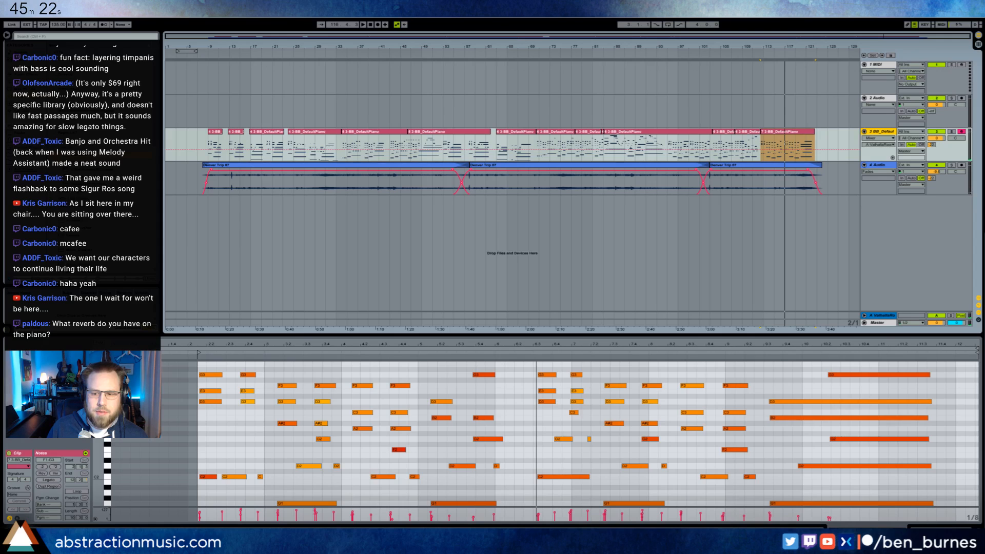
pyautogui.hotkey('shift', 'Tab')
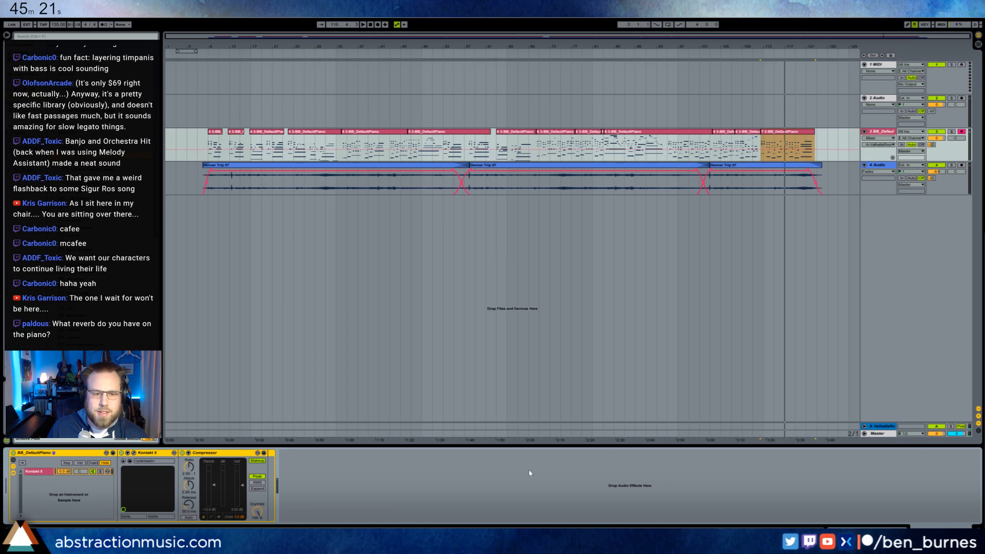
pyautogui.click(134, 453)
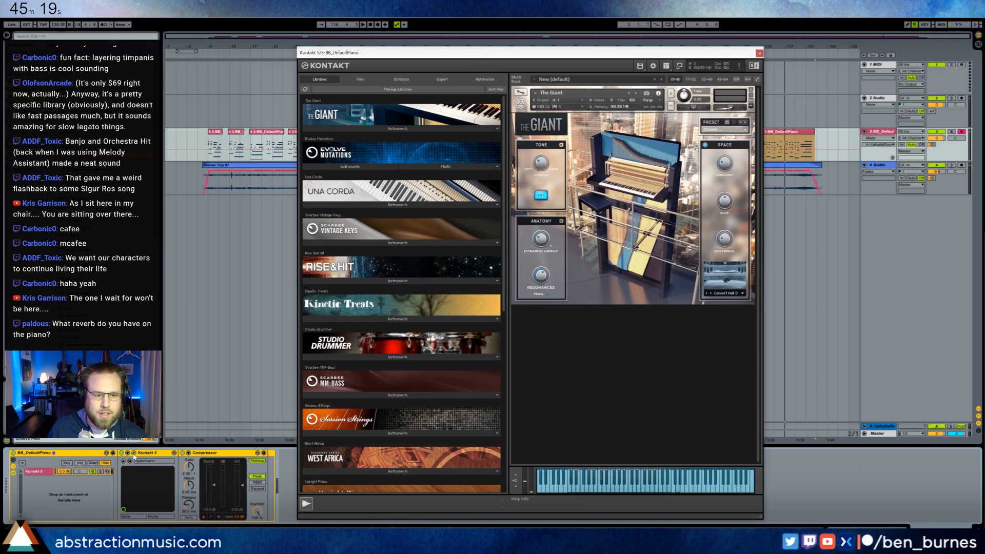
pyautogui.click(724, 164)
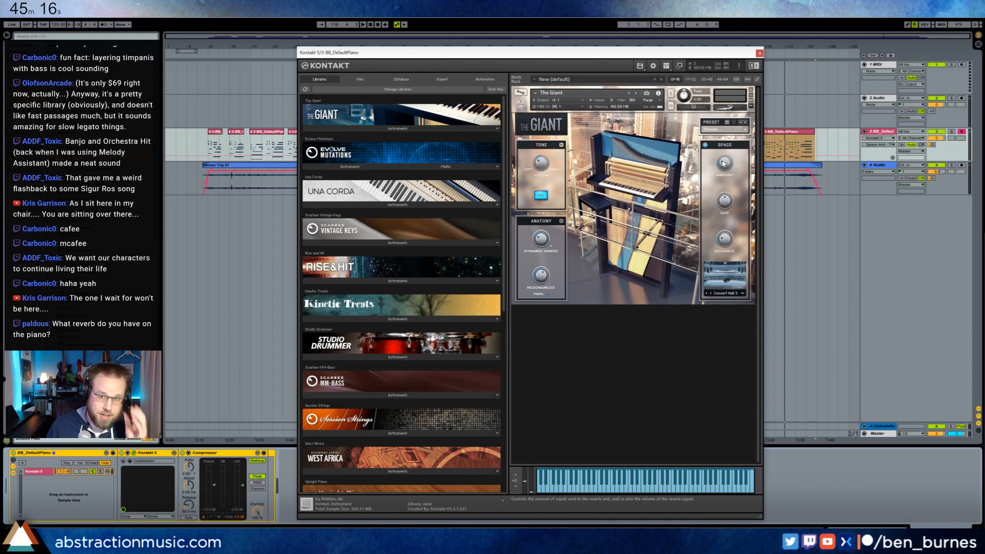
# Inspect the ValhallaRoom settings on return track A and the piano track's send, and close the plug-in windows
pyautogui.click(880, 426)
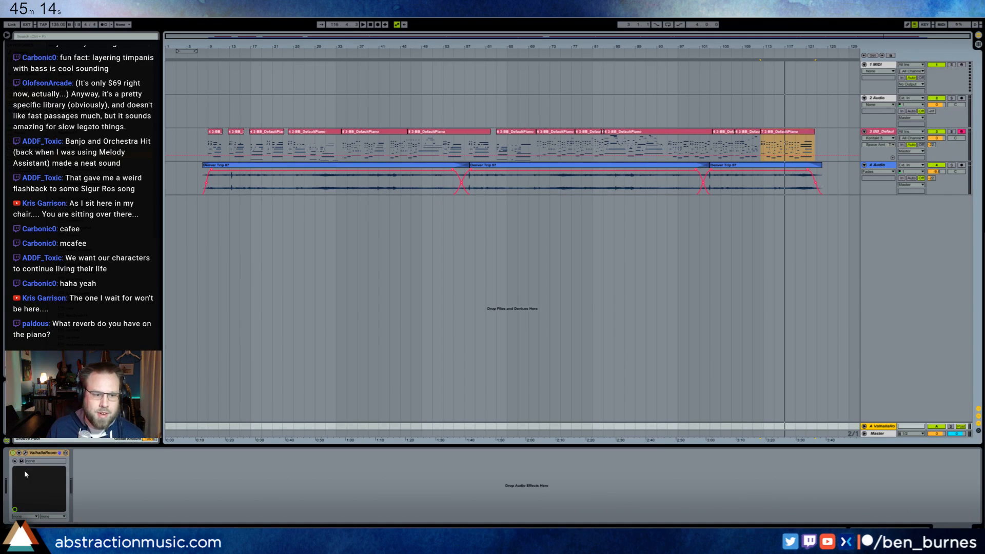
pyautogui.click(26, 454)
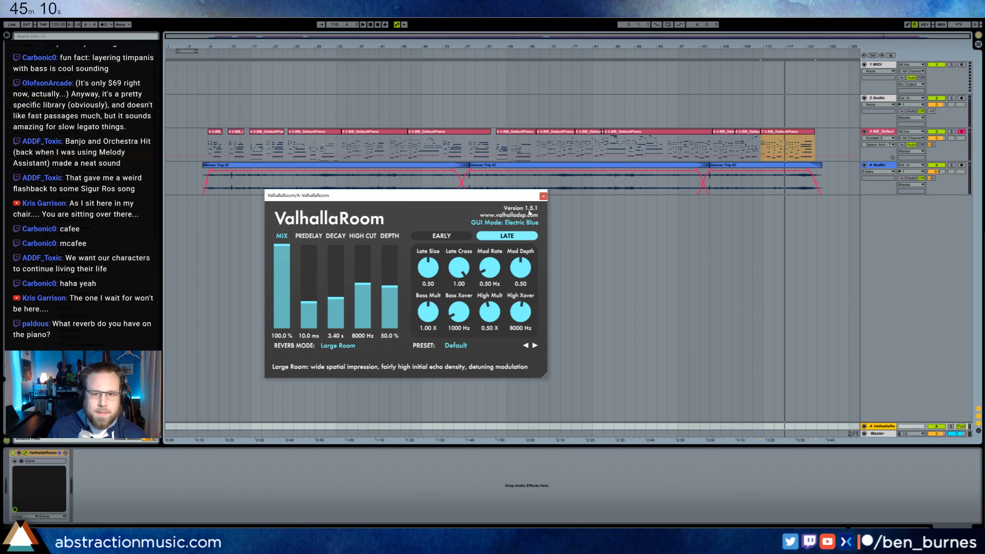
pyautogui.click(543, 196)
pyautogui.click(930, 146)
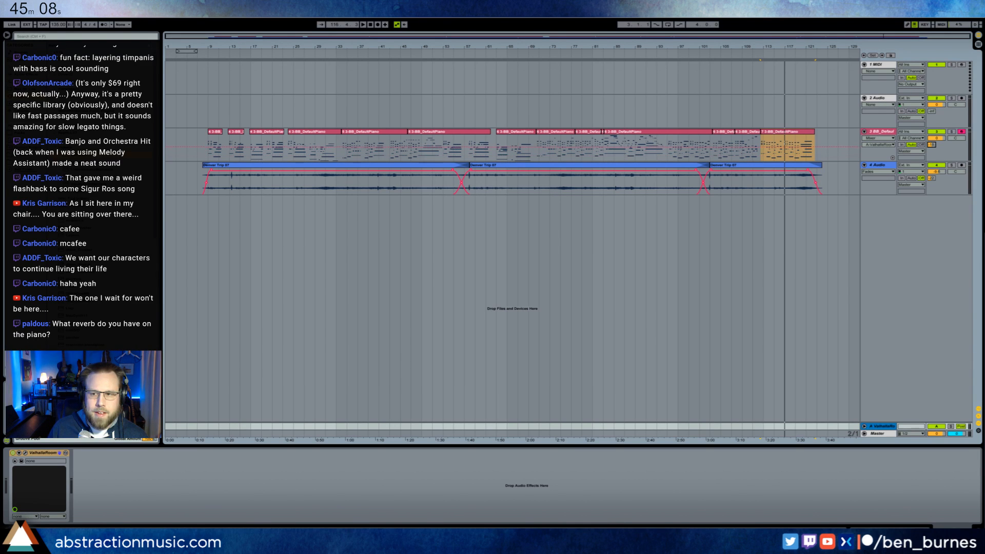
pyautogui.click(744, 158)
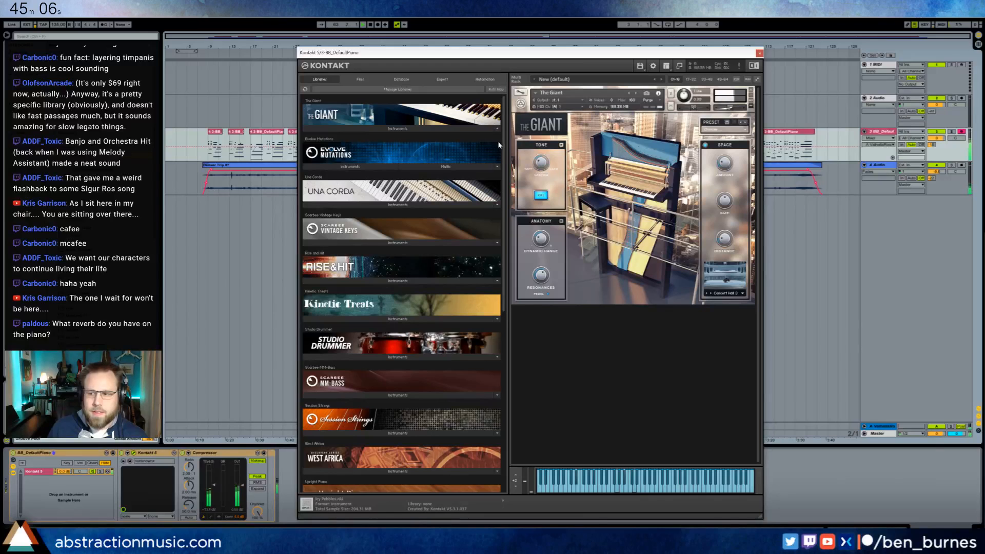
pyautogui.click(760, 53)
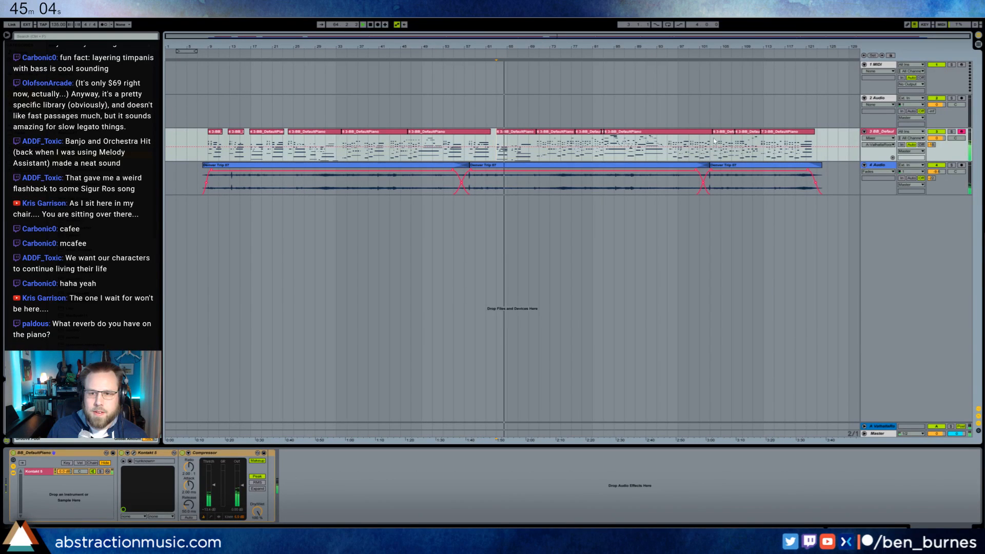
# Lower the velocity of the highest note near 5.4 in the last piano clip
pyautogui.click(753, 135)
pyautogui.click(768, 134)
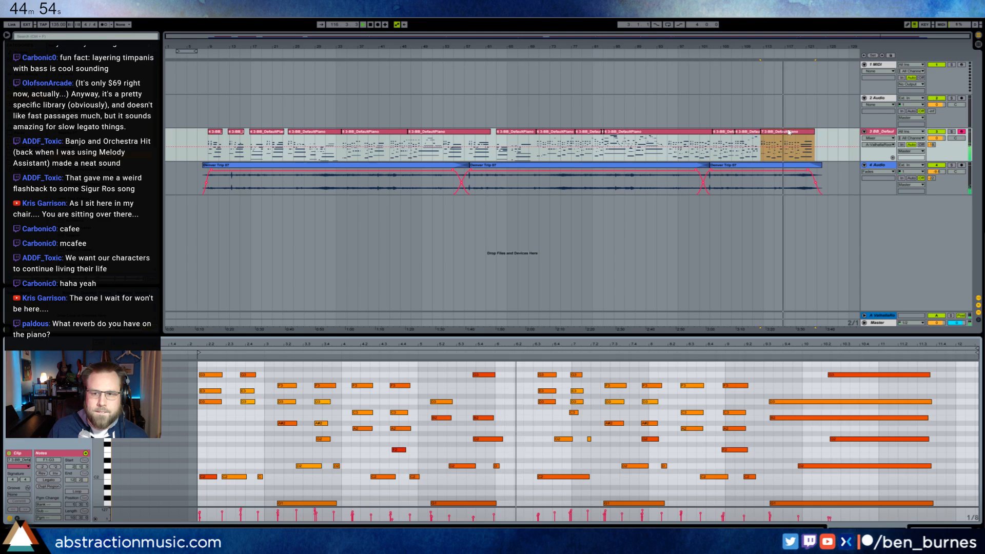
pyautogui.doubleClick(767, 134)
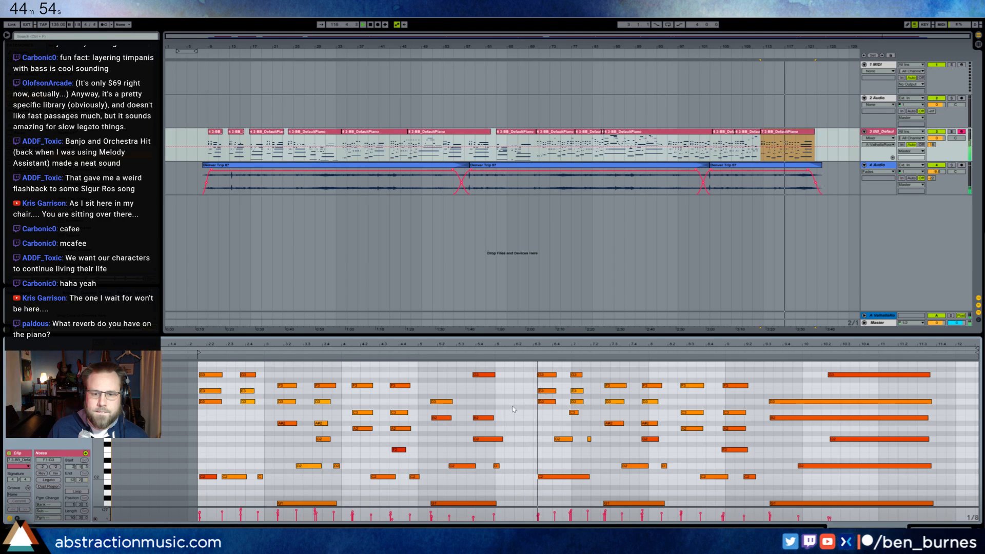
pyautogui.click(477, 375)
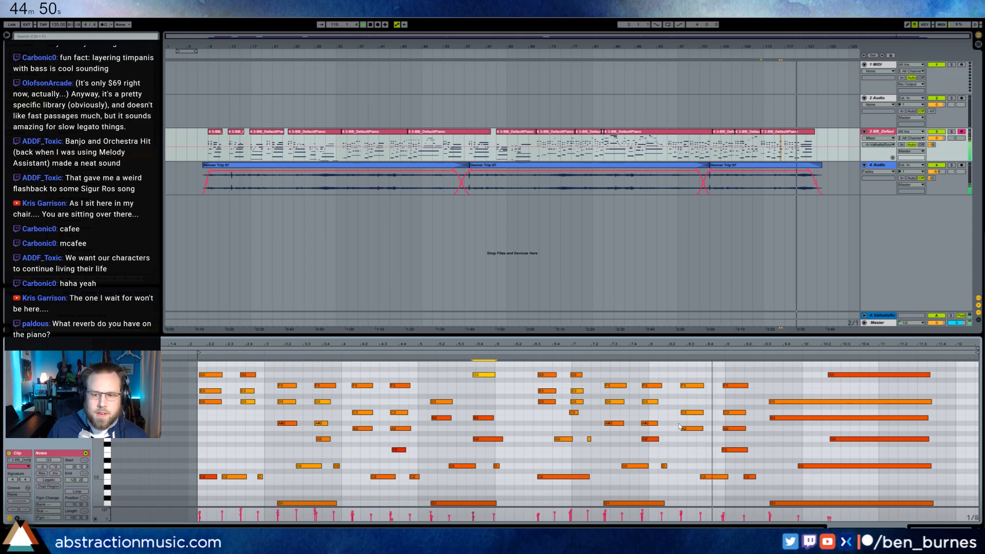
# Move the final chord's highest note near 10.2 down to D3, reduce its velocity and that of the G2 note, and replay the ending
pyautogui.click(783, 438)
pyautogui.click(850, 439)
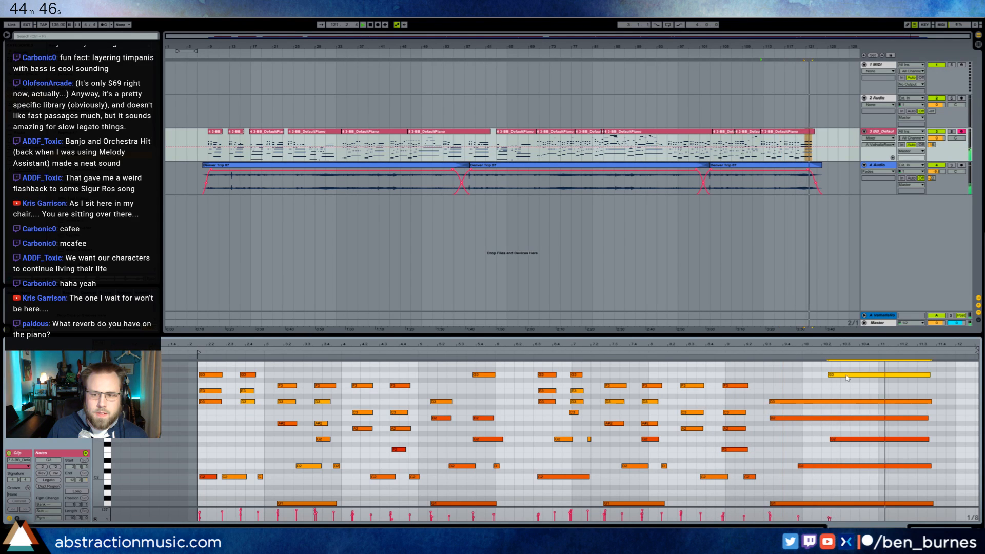
pyautogui.moveTo(850, 439); pyautogui.dragTo(850, 406)
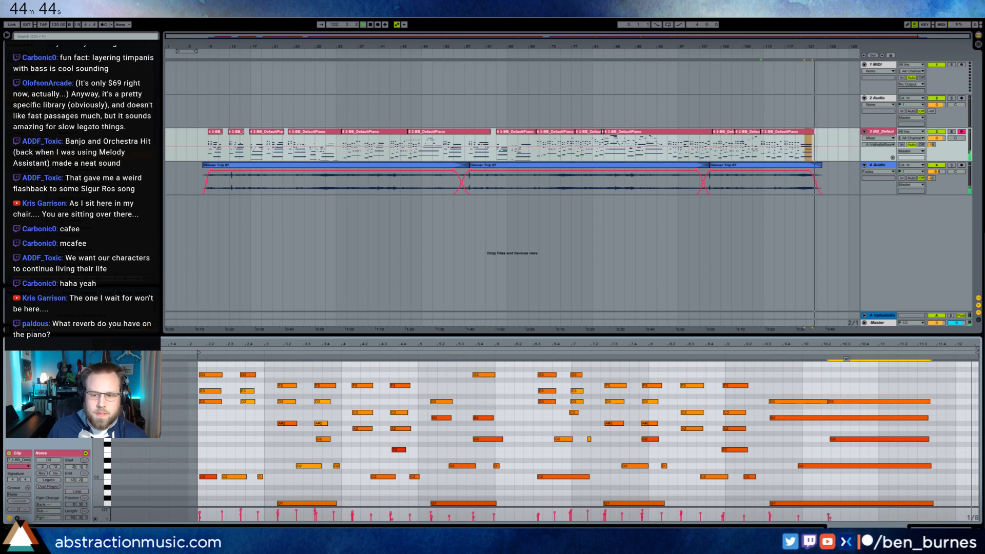
pyautogui.click(763, 350)
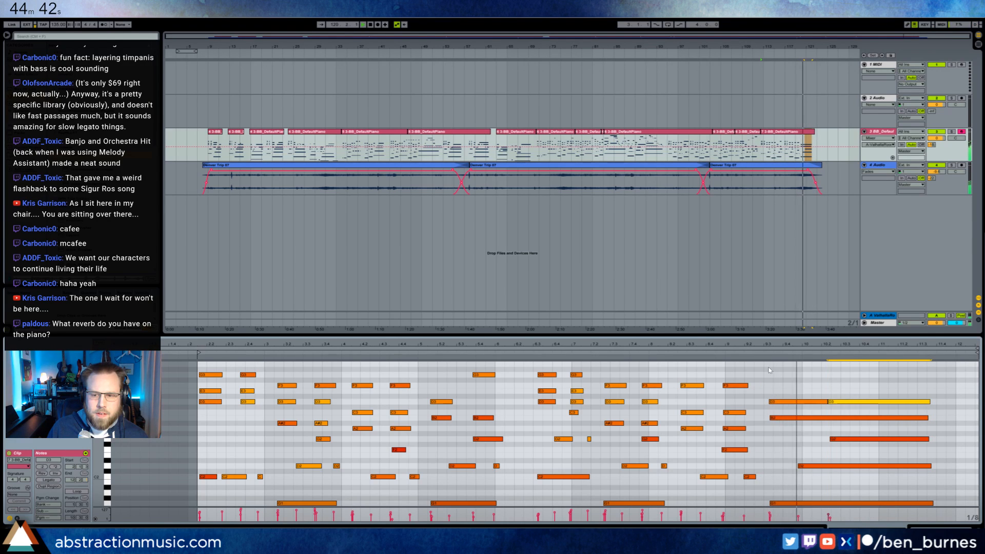
pyautogui.click(845, 359)
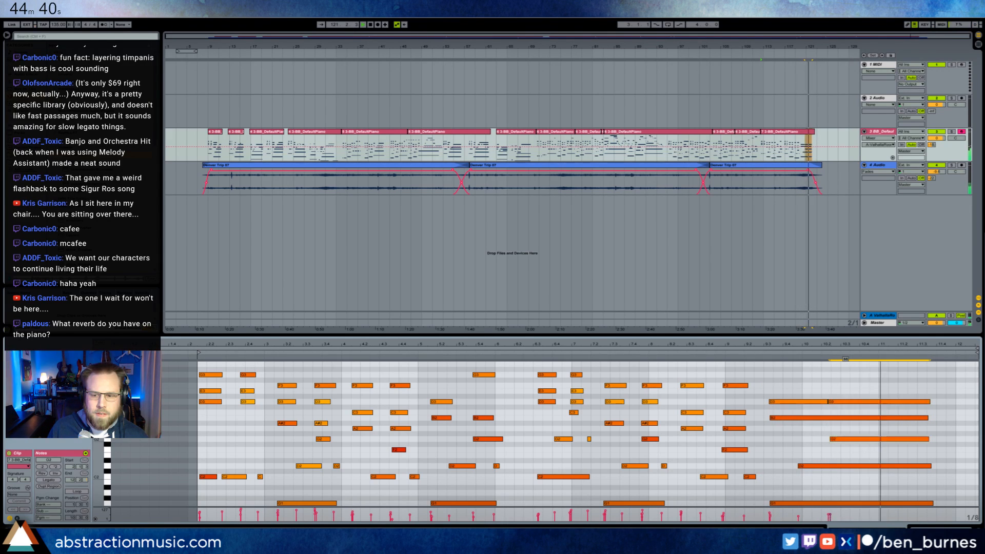
pyautogui.click(844, 439)
# Raise the moved final-chord note to F3, extend the shortened D3 note to about 11.3 and replay the ending
pyautogui.click(840, 404)
pyautogui.press('Up')
pyautogui.press('Up')
pyautogui.press('Up')
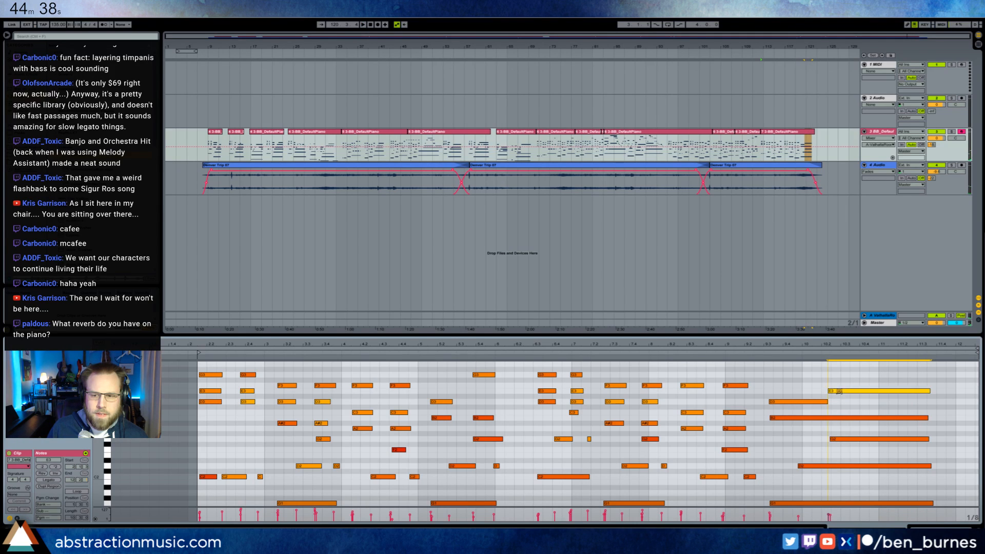
pyautogui.moveTo(830, 402); pyautogui.dragTo(922, 406)
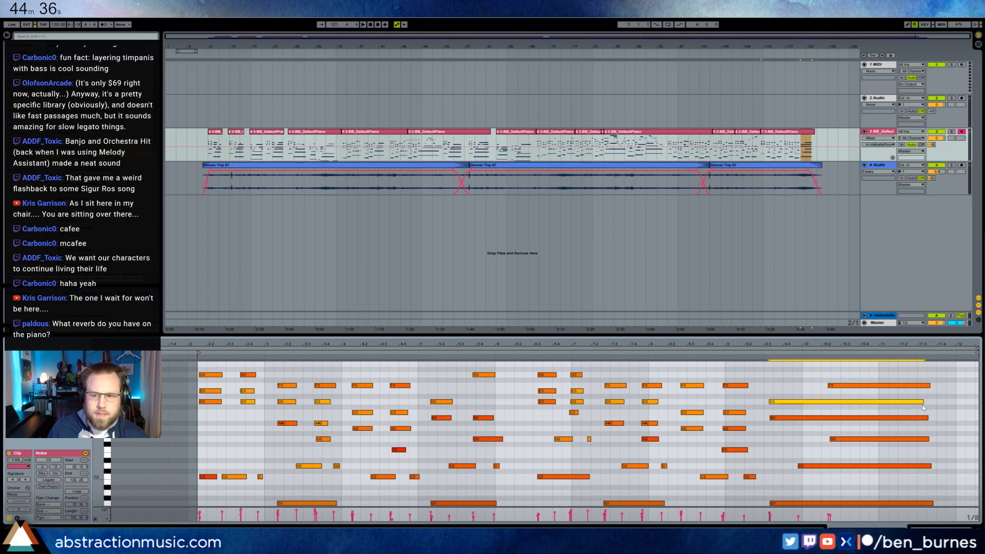
pyautogui.click(767, 361)
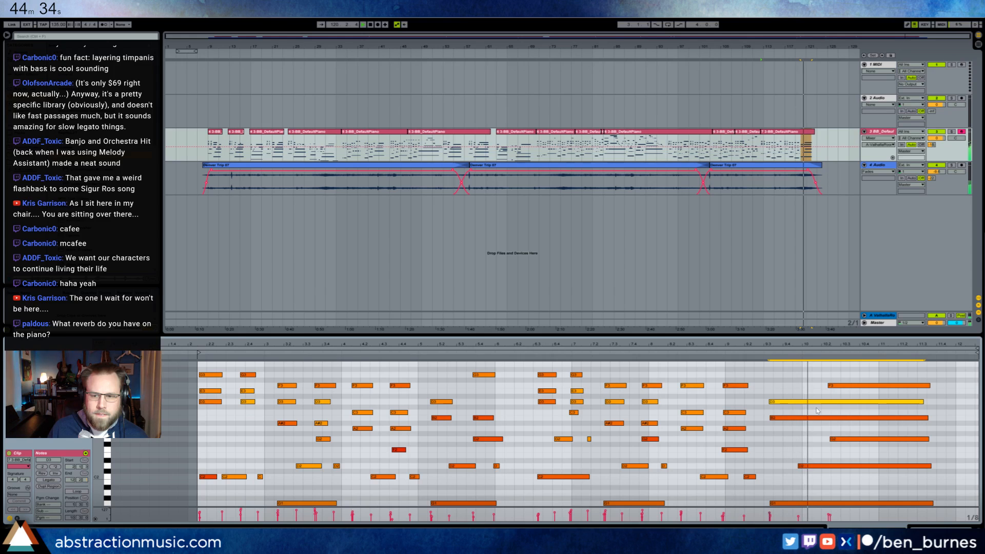
# Move the final chord's F3 note down to B2 and replay the ending
pyautogui.click(833, 381)
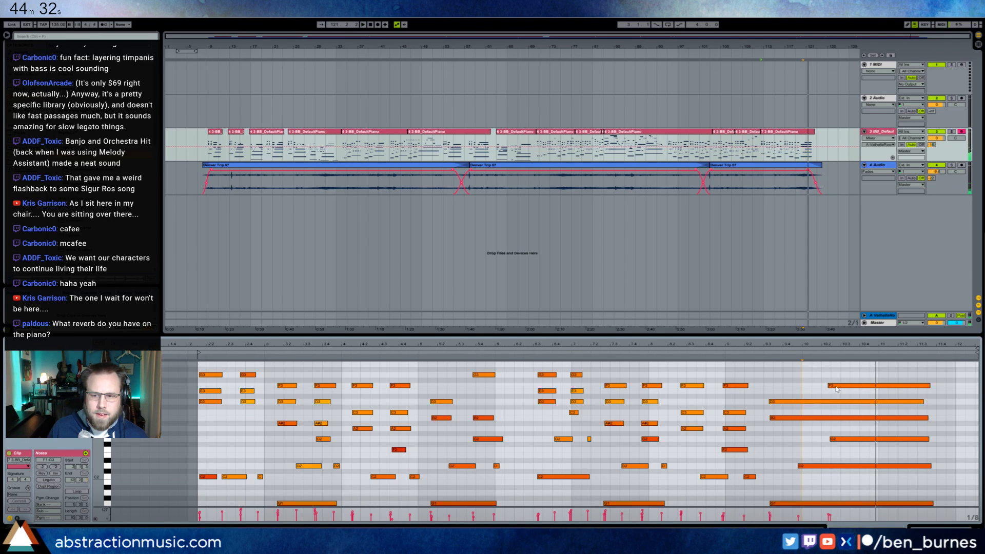
pyautogui.press('space')
pyautogui.press('Up')
pyautogui.press('Down')
pyautogui.press('Down')
pyautogui.press('Down')
pyautogui.press('Down')
pyautogui.press('Down')
pyautogui.press('Down')
pyautogui.press('Down')
pyautogui.press('Down')
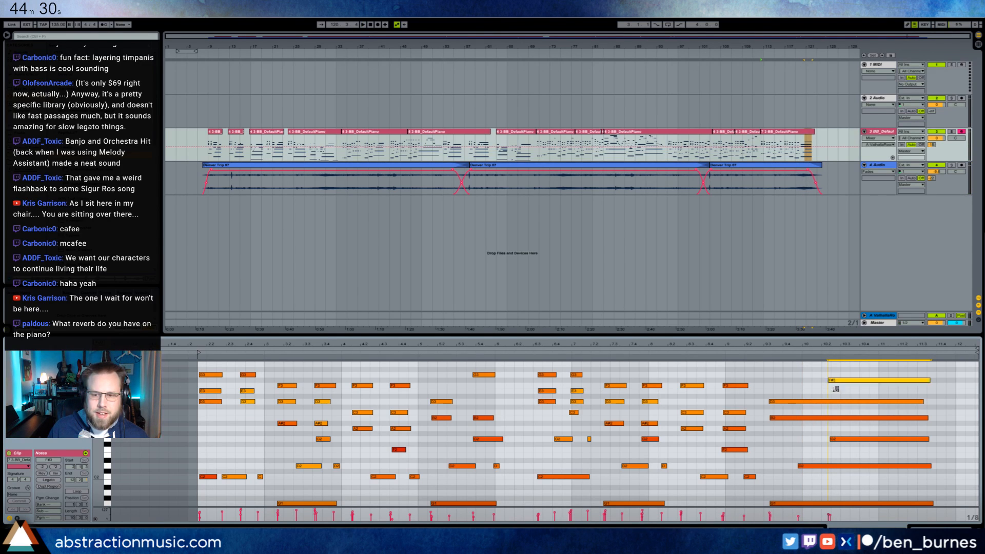
pyautogui.click(762, 354)
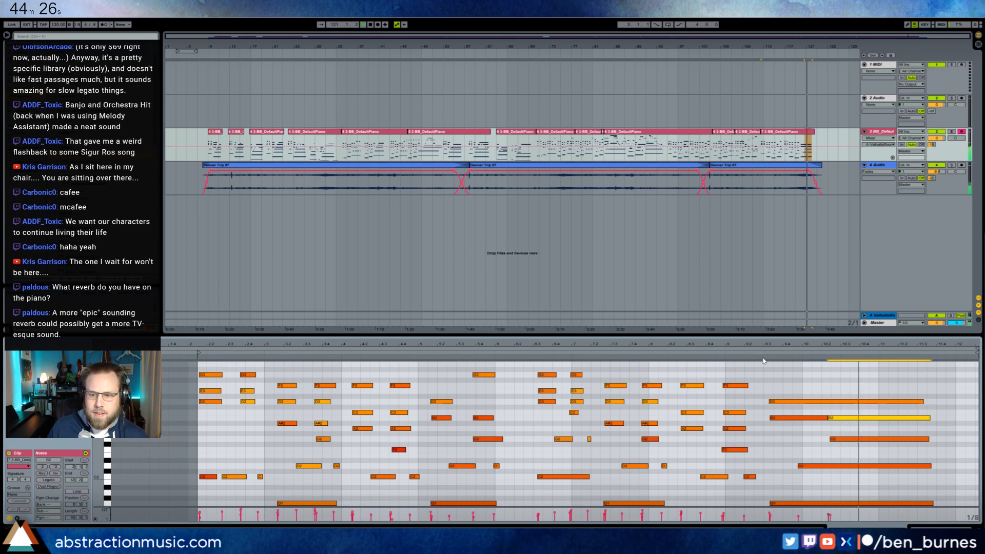
# Lower the velocity of the final chord's G2 note near 10.2 and stop playback
pyautogui.moveTo(842, 440); pyautogui.dragTo(842, 443)
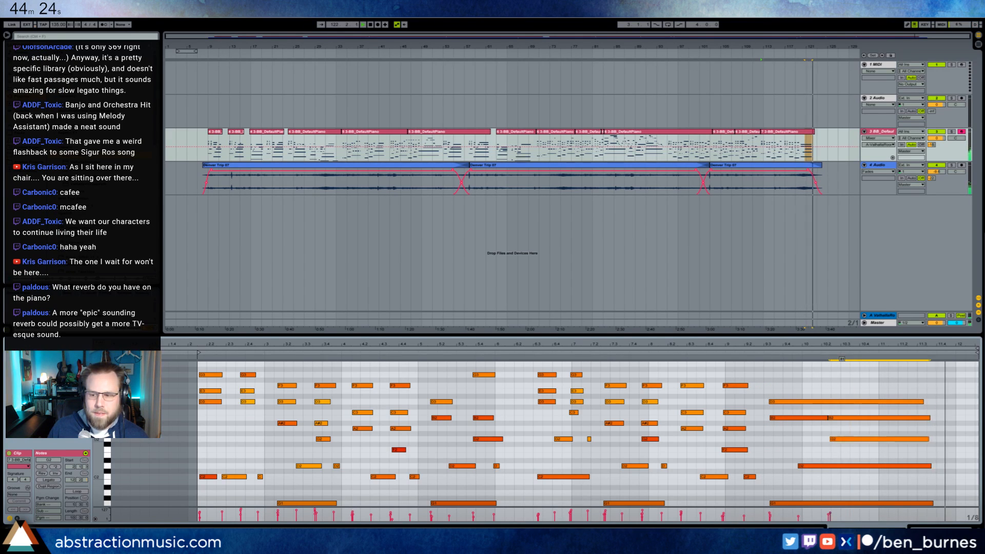
pyautogui.click(842, 435)
pyautogui.press('space')
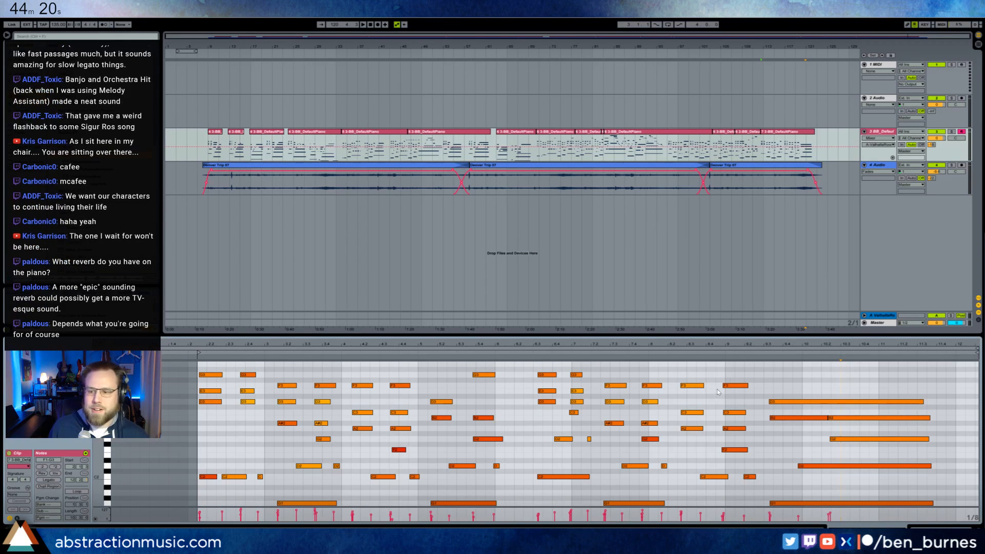
# Raise the piano track's send to the ValhallaRoom return while replaying the last clip, and bring the level partly back down
pyautogui.click(932, 145)
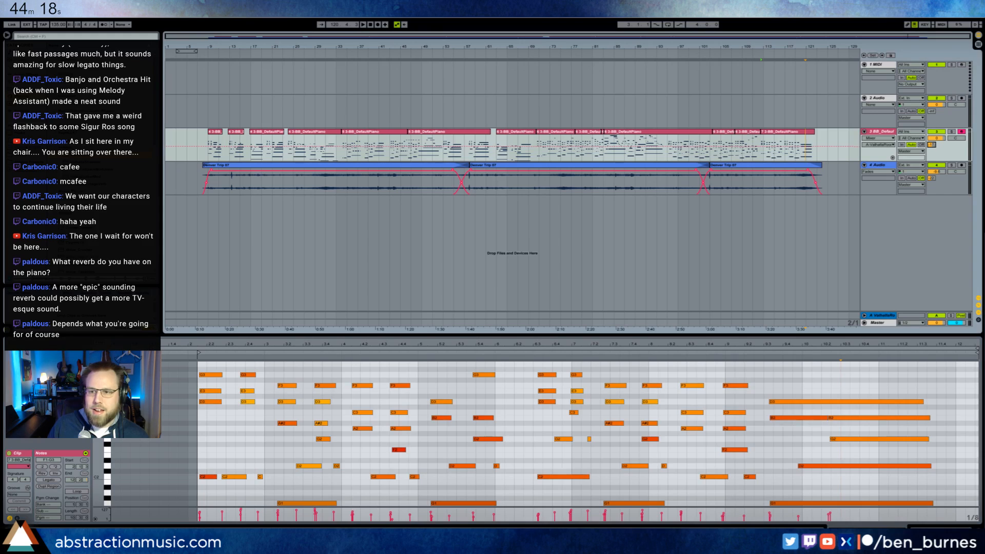
pyautogui.moveTo(931, 144)
pyautogui.mouseDown()
pyautogui.moveTo(932, 133)
pyautogui.moveTo(932, 151)
pyautogui.mouseUp()
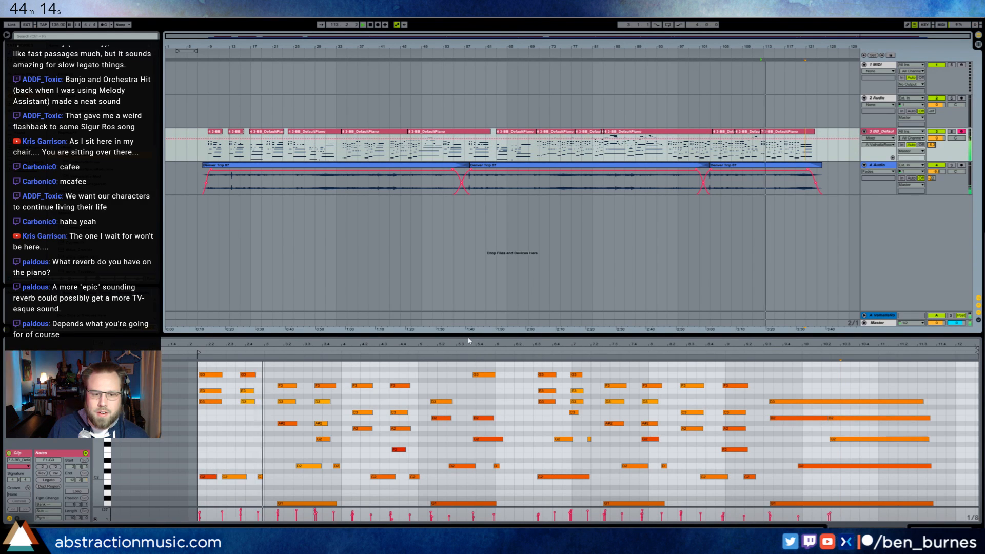
pyautogui.moveTo(932, 144); pyautogui.dragTo(932, 168)
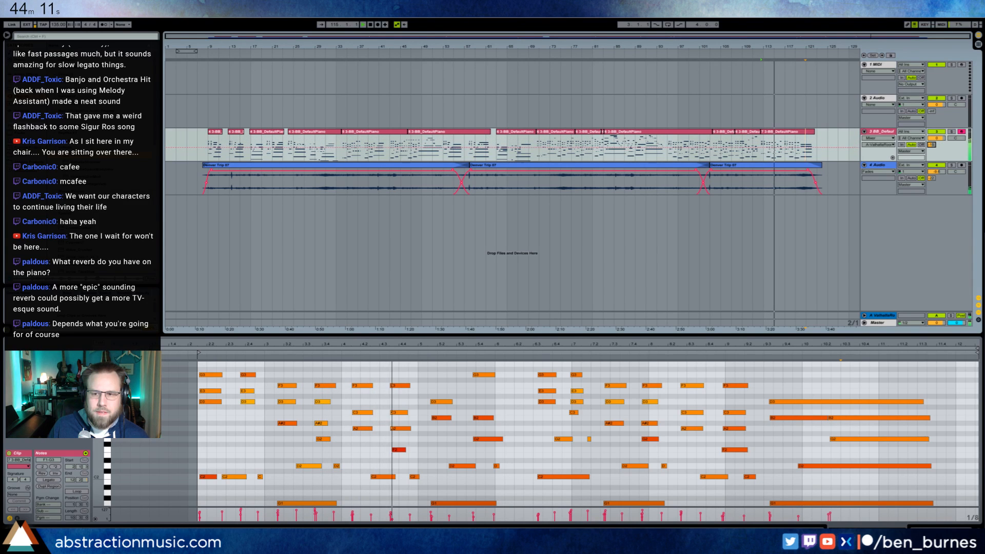
# Set the decay of the ValhallaRoom reverb on return track A to 1.26 s
pyautogui.click(881, 315)
pyautogui.hotkey('shift', 'Tab')
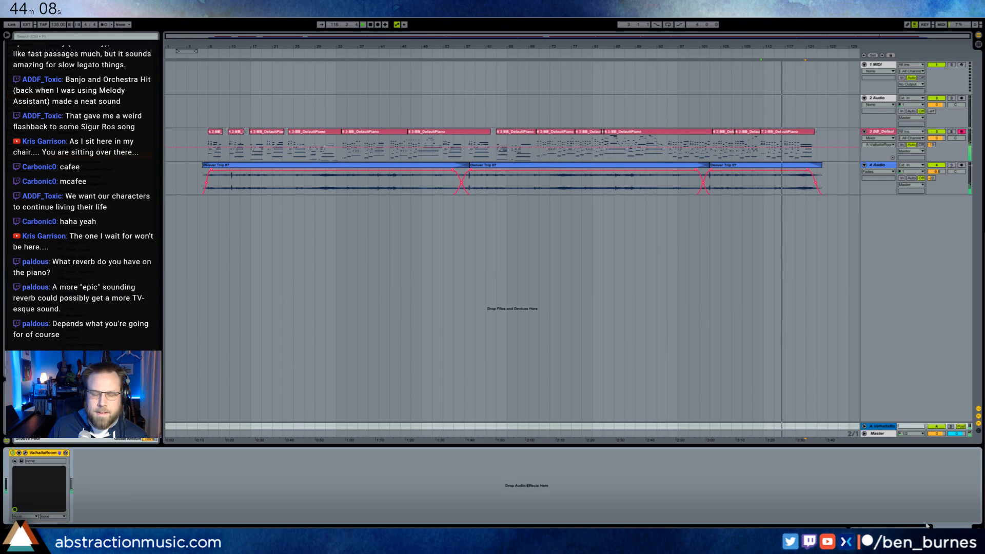
pyautogui.click(25, 453)
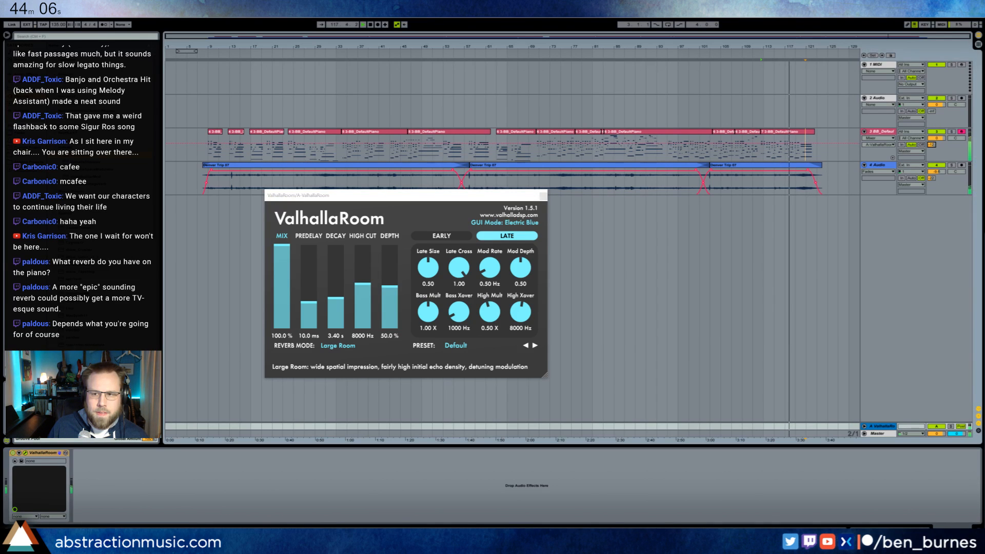
pyautogui.moveTo(337, 300); pyautogui.dragTo(337, 307)
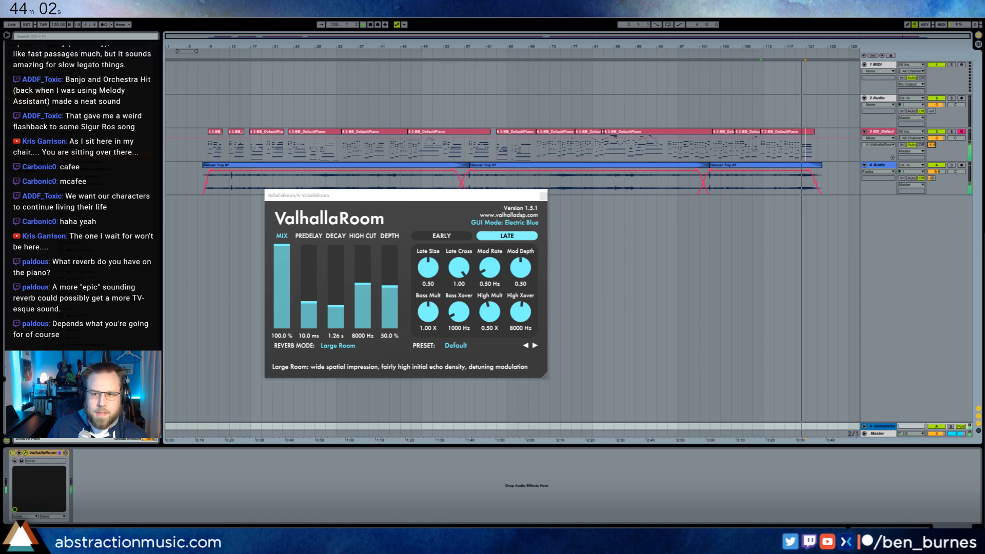
# Replay the ending, set the ValhallaRoom decay to 2.19 s, and fine-tune the piano track's send to the reverb
pyautogui.click(764, 58)
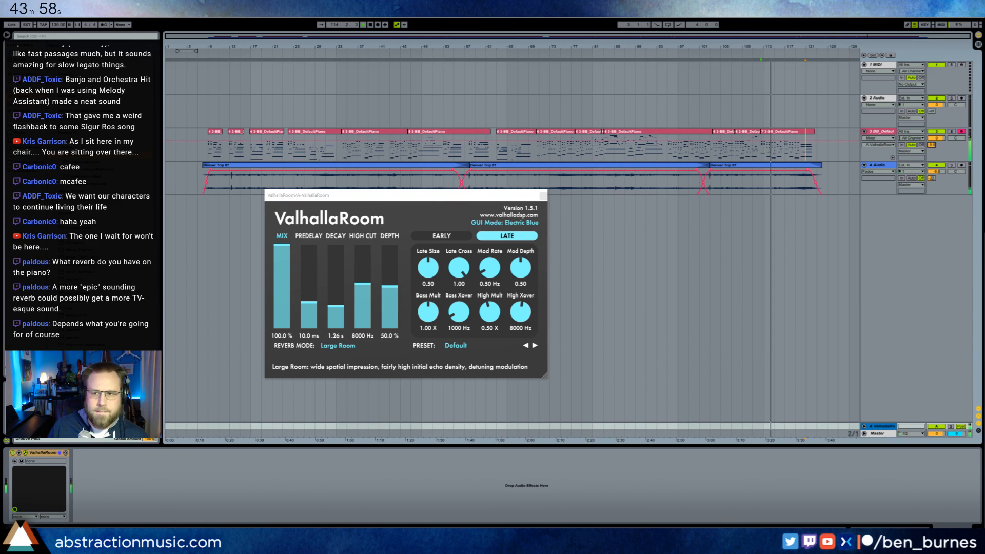
pyautogui.click(342, 312)
pyautogui.moveTo(341, 312); pyautogui.dragTo(342, 303)
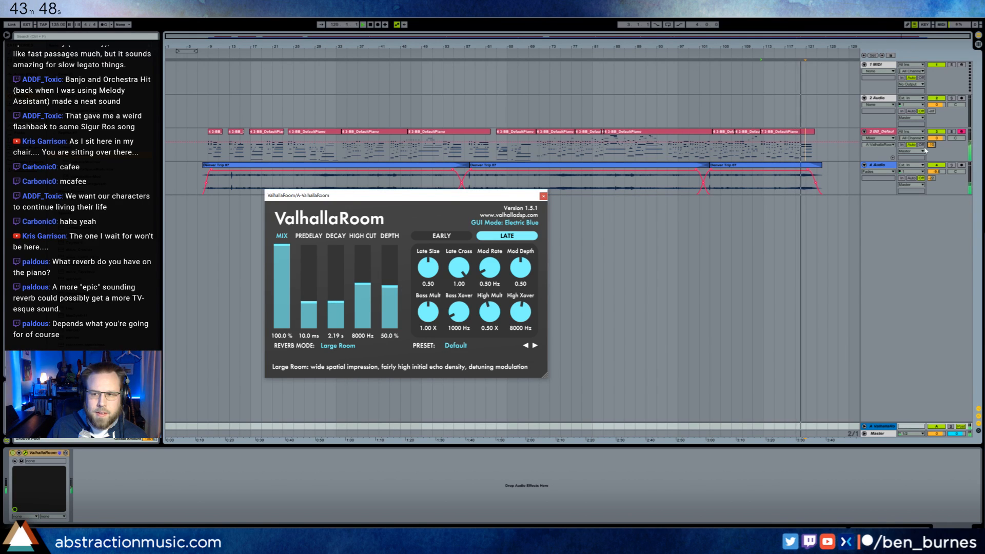
pyautogui.moveTo(931, 146); pyautogui.dragTo(931, 146)
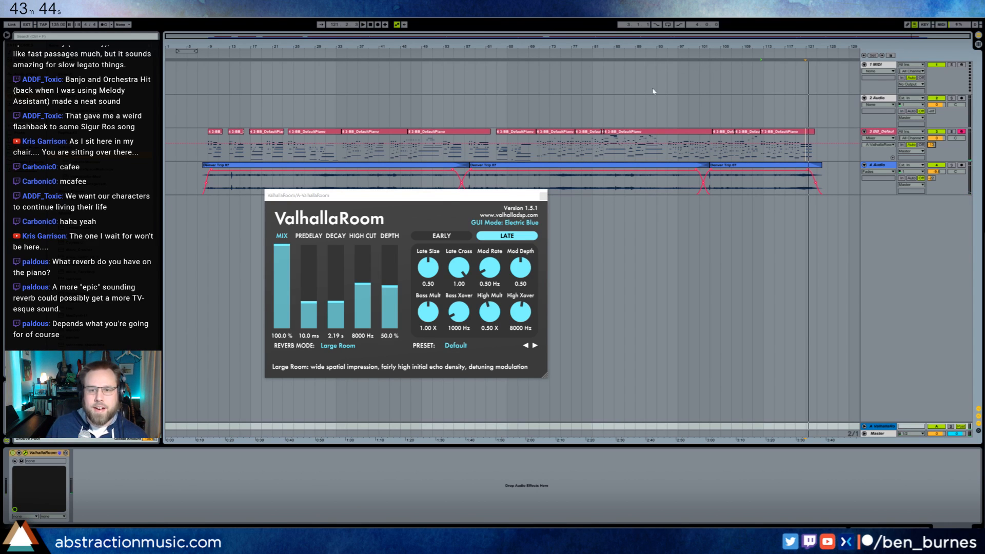
# Play the piano part ahead of the last section and reduce the ValhallaRoom decay on return track A to 1.99 s
pyautogui.click(668, 149)
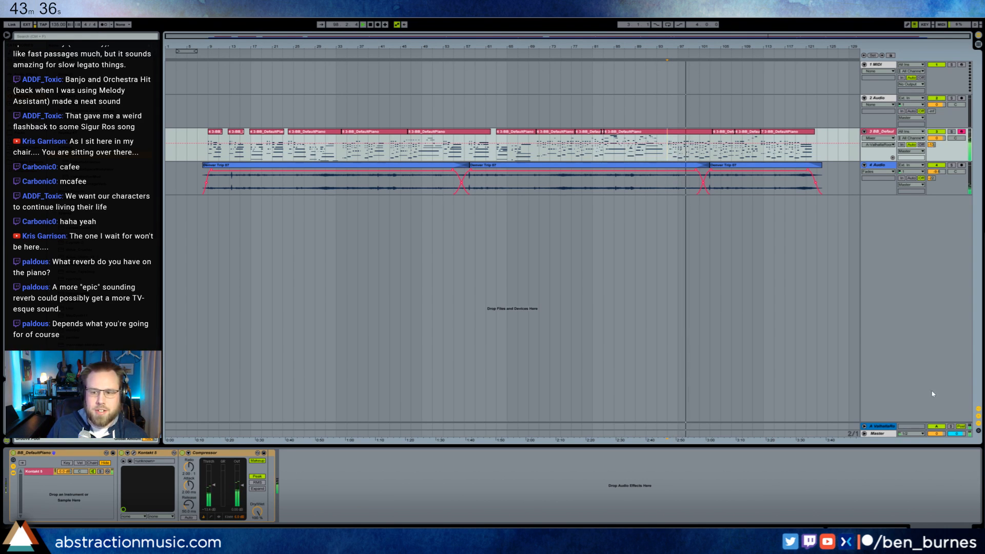
pyautogui.click(884, 426)
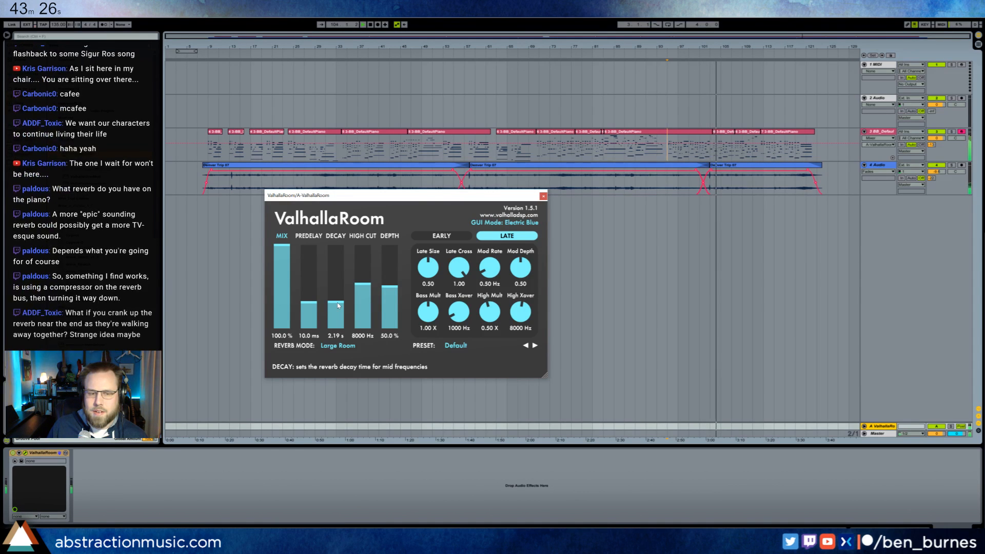
pyautogui.scroll(-1, 338, 306)
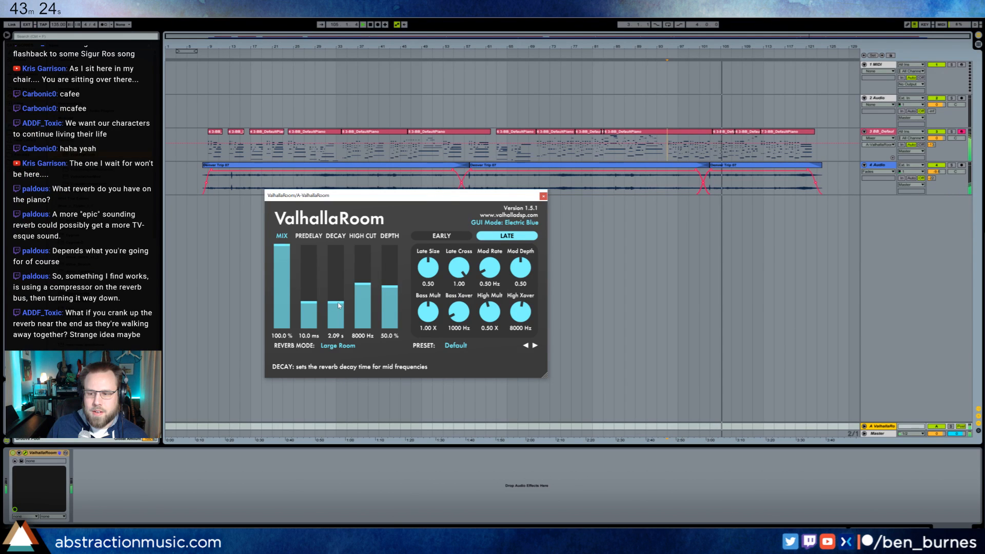
pyautogui.scroll(-1, 339, 306)
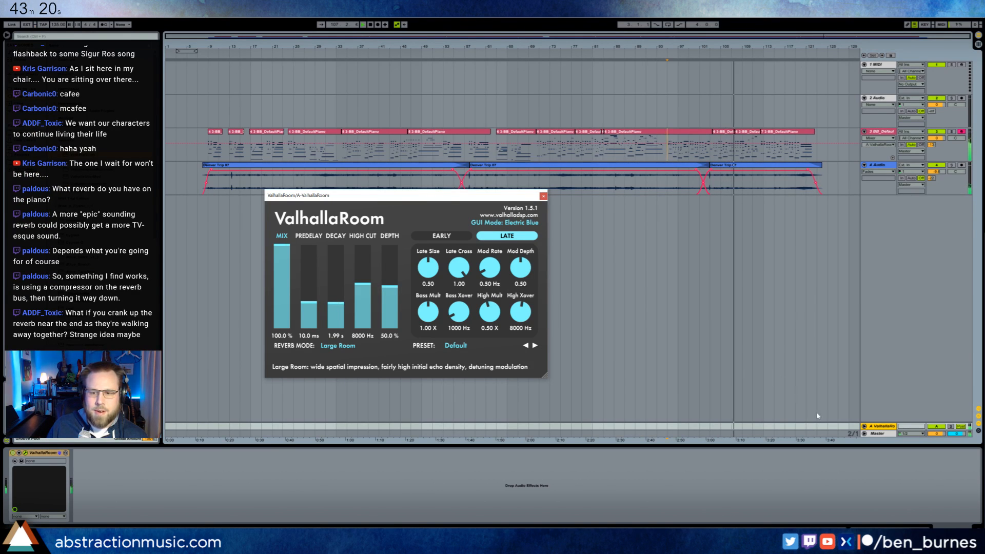
# Automate the ValhallaRoom decay on return track A to rise through the final clip to about 17.2 s, replaying the ending
pyautogui.click(865, 427)
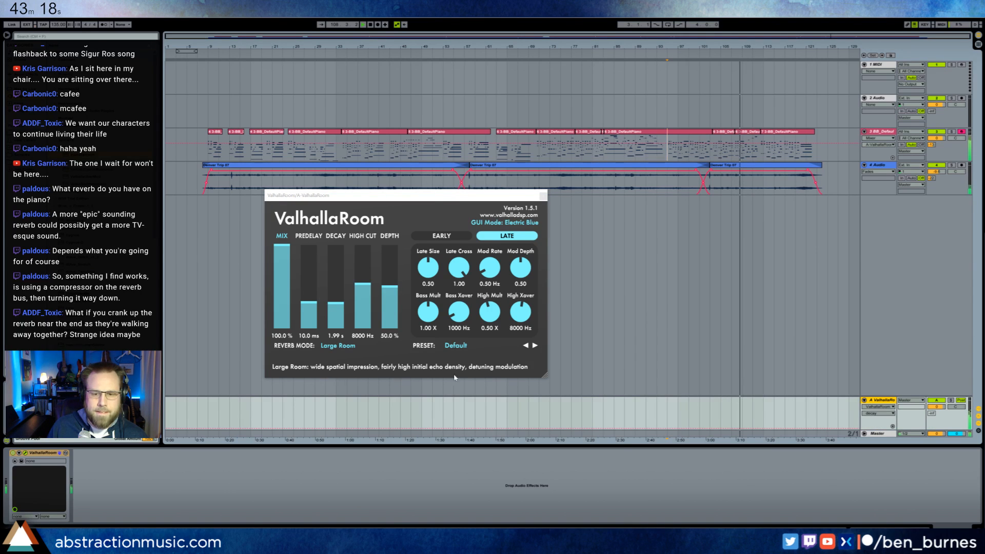
pyautogui.click(774, 429)
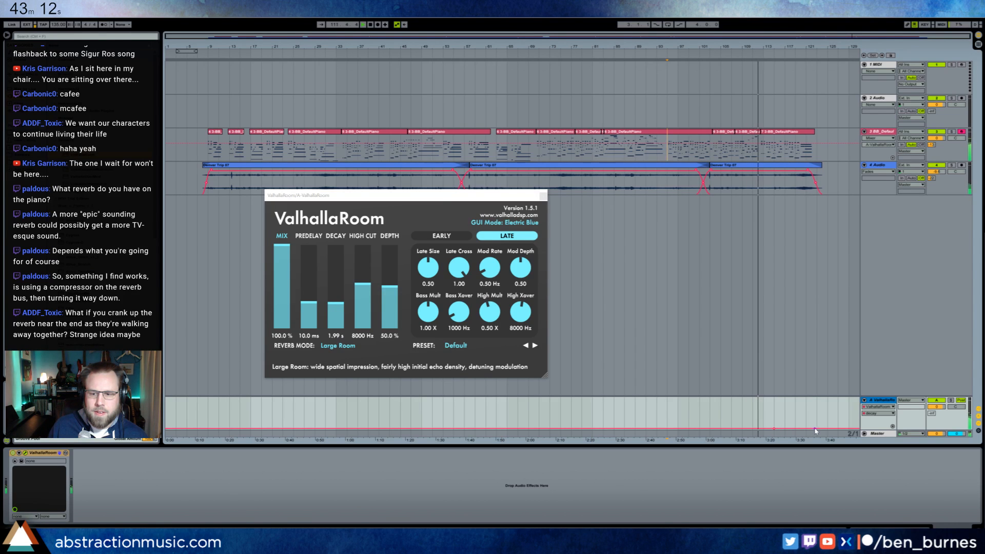
pyautogui.moveTo(821, 429); pyautogui.dragTo(817, 424)
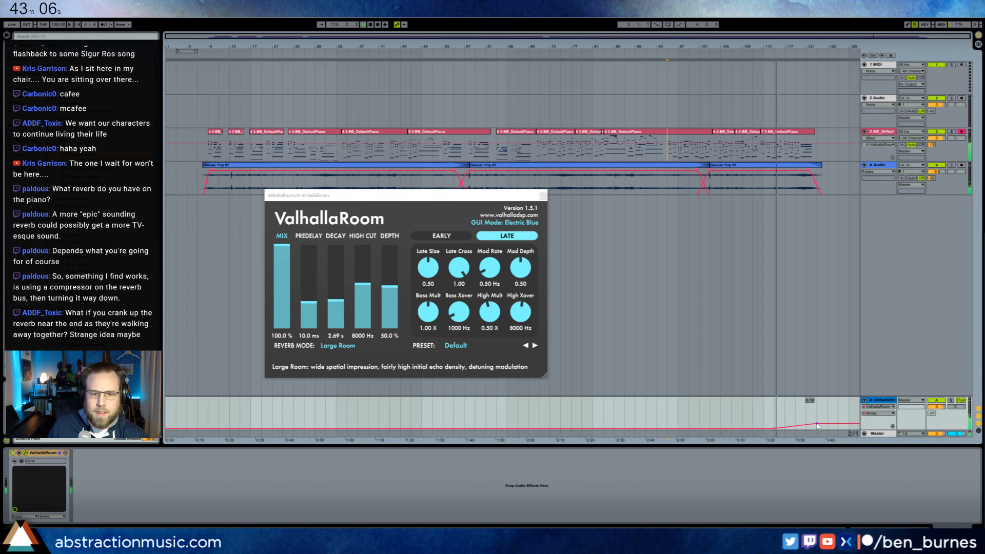
pyautogui.moveTo(817, 424); pyautogui.dragTo(814, 423)
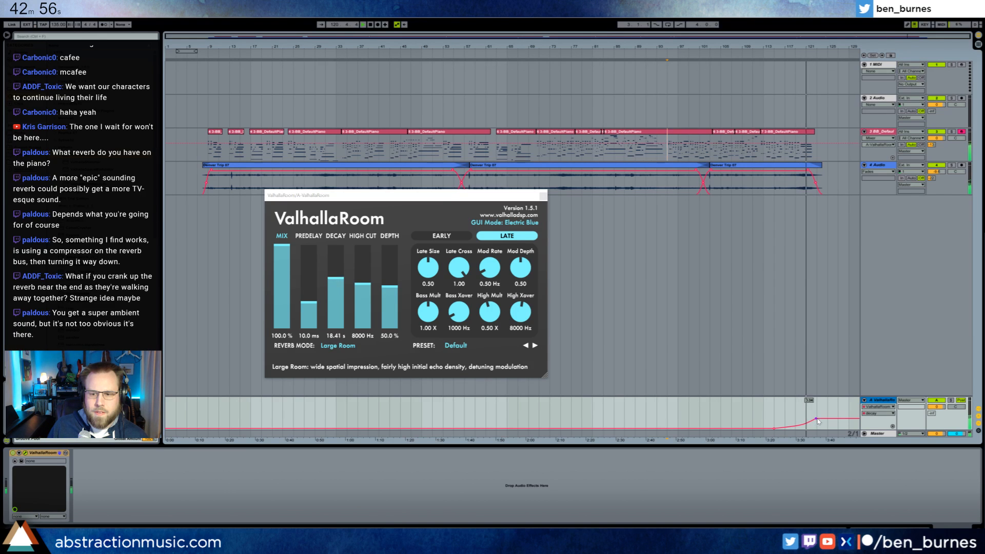
pyautogui.moveTo(811, 421); pyautogui.dragTo(818, 426)
pyautogui.press('space')
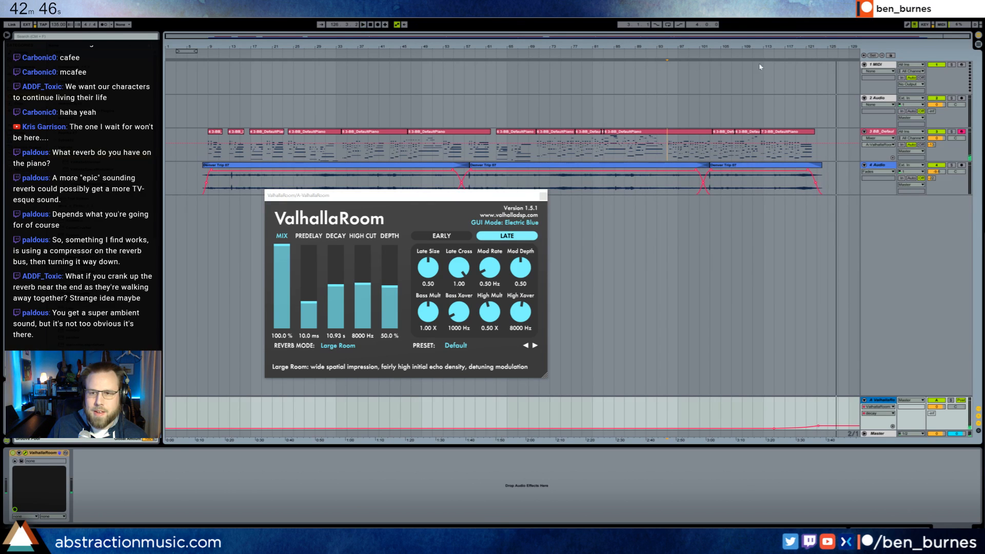
pyautogui.click(766, 55)
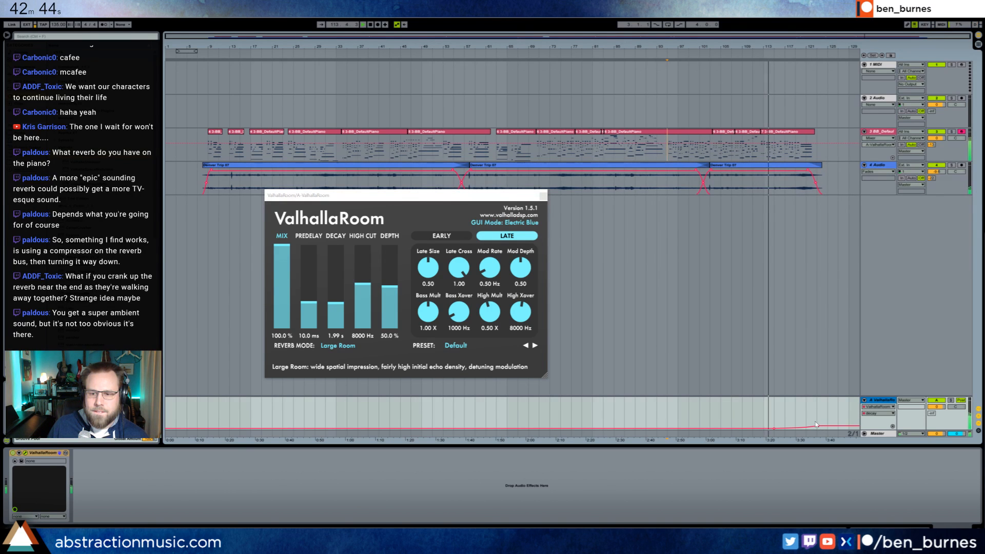
pyautogui.moveTo(818, 427); pyautogui.dragTo(810, 424)
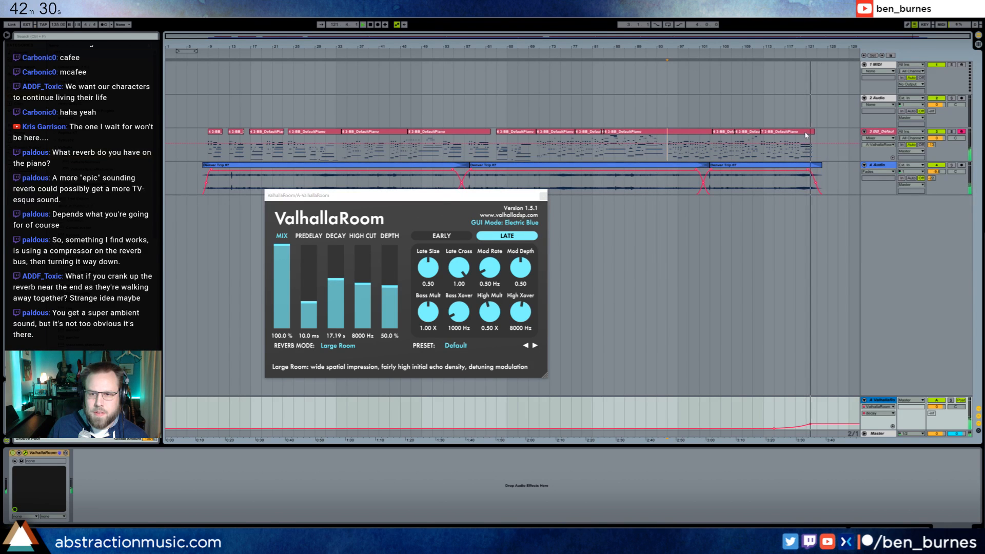
# Open the final piano clip, select its last chord notes, and extend the clip's end just past the Denver Trip 07 audio
pyautogui.doubleClick(795, 144)
pyautogui.click(843, 446)
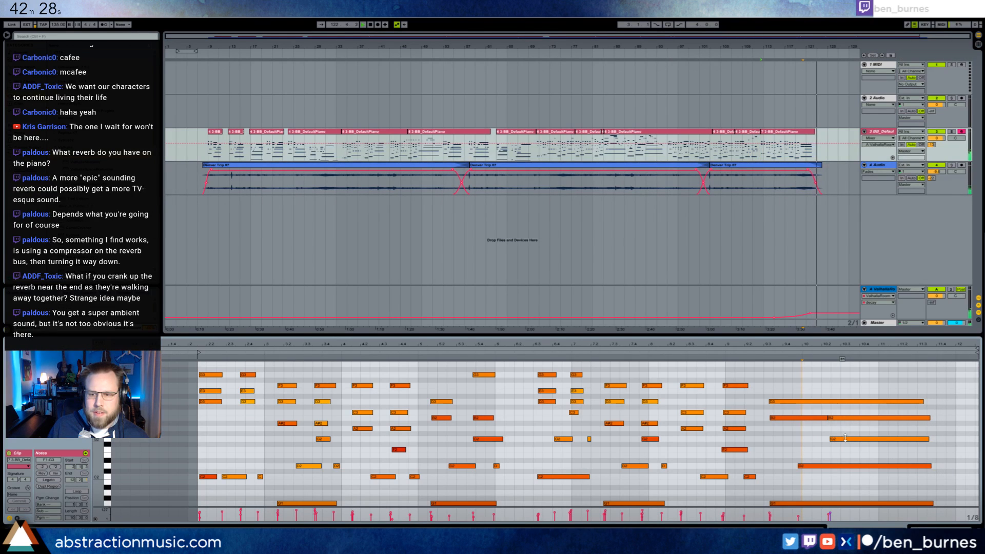
pyautogui.moveTo(843, 439); pyautogui.dragTo(843, 438)
pyautogui.click(848, 439)
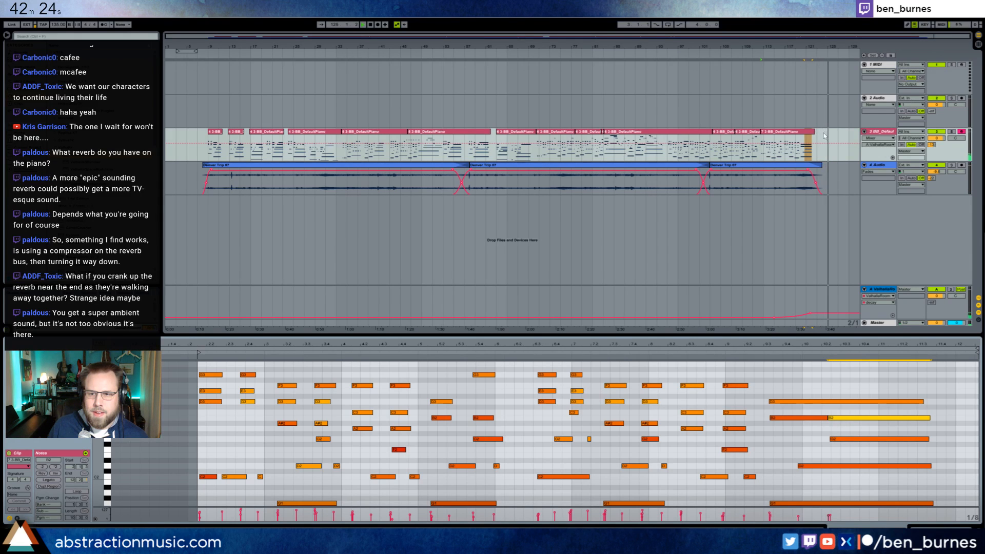
pyautogui.moveTo(816, 133); pyautogui.dragTo(828, 133)
# Draw a release into the final clip's hold pedal envelope just before the extended end, and return to the piano's devices
pyautogui.click(17, 518)
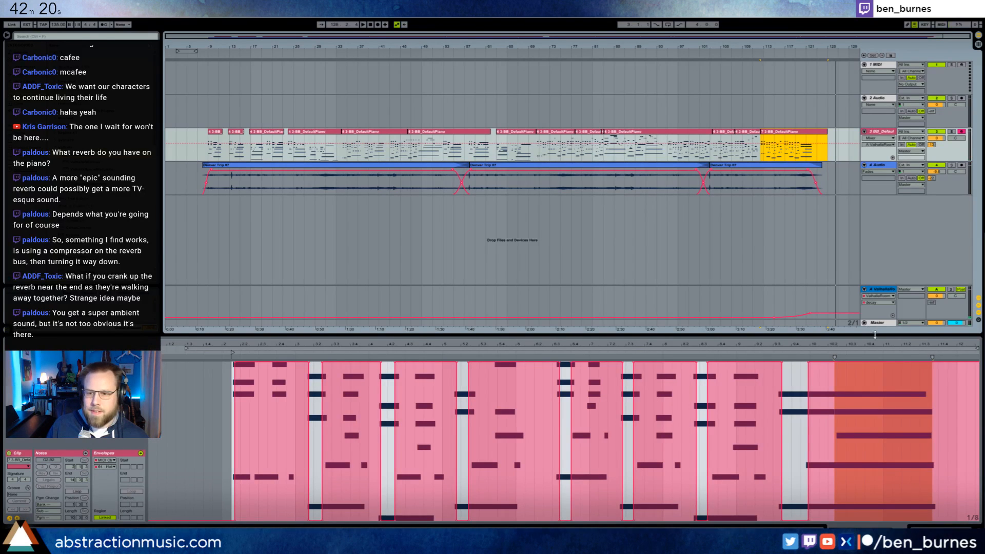
pyautogui.moveTo(876, 344); pyautogui.dragTo(875, 330)
pyautogui.press('b')
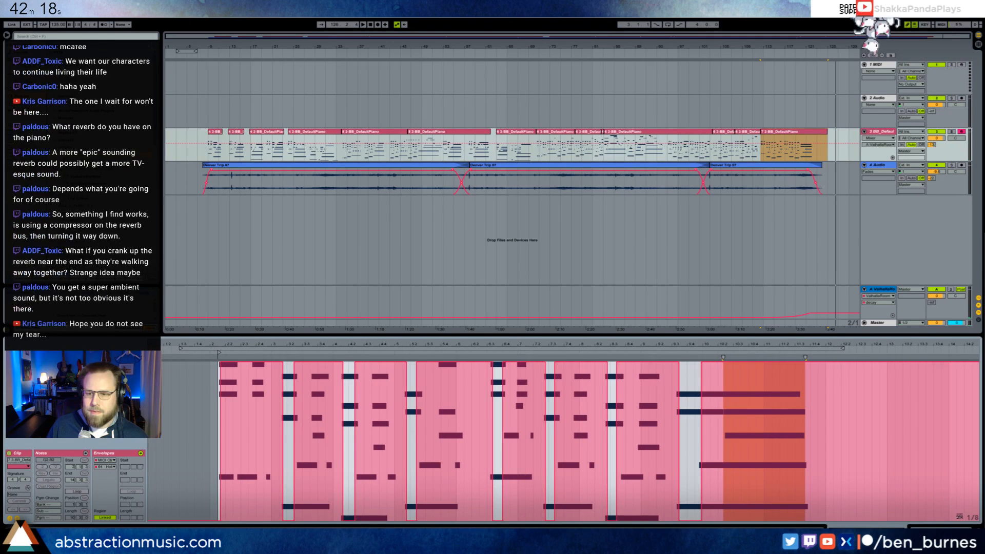
pyautogui.moveTo(960, 519)
pyautogui.mouseDown()
pyautogui.moveTo(973, 518)
pyautogui.moveTo(973, 399)
pyautogui.mouseUp()
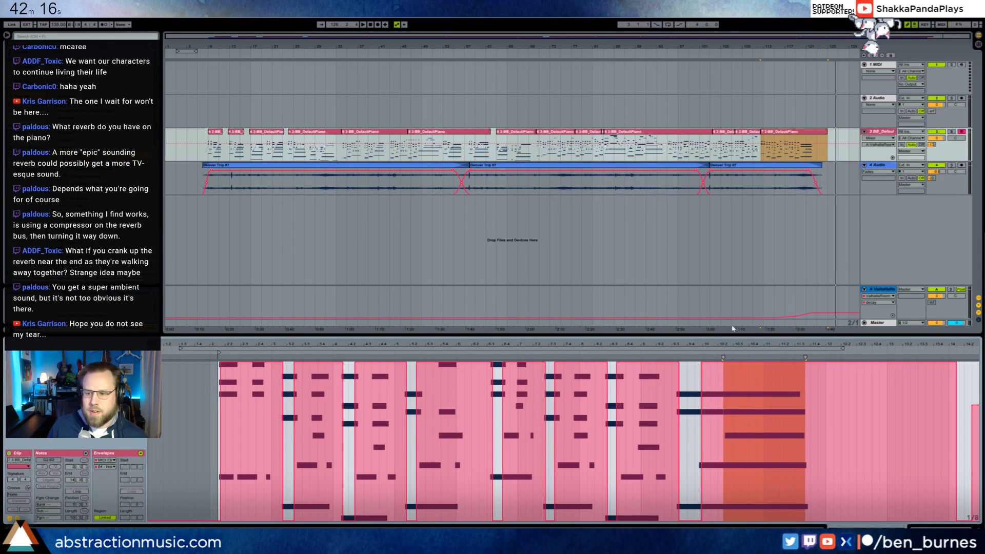
pyautogui.hotkey('shift', 'Tab')
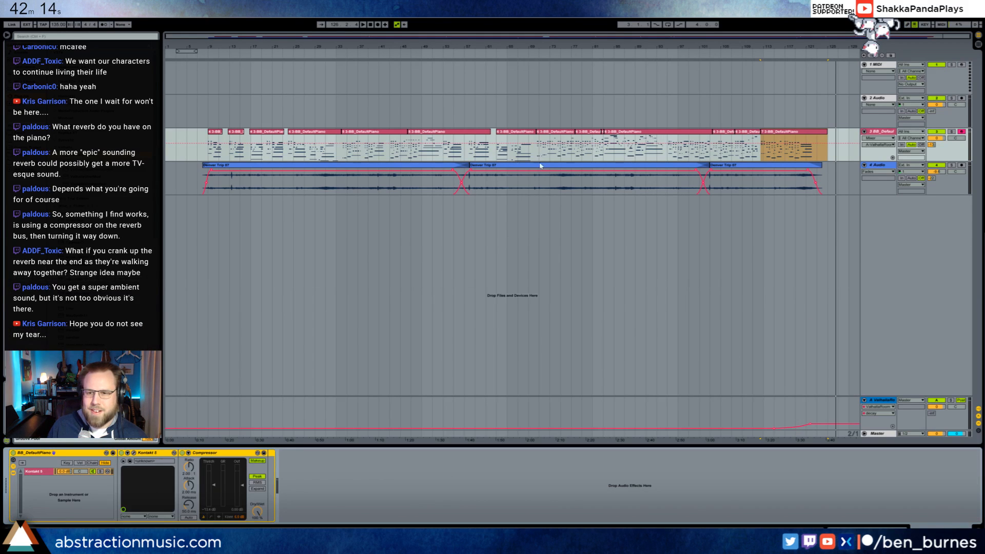
# Insert a new MIDI track directly below the piano track
pyautogui.click(774, 180)
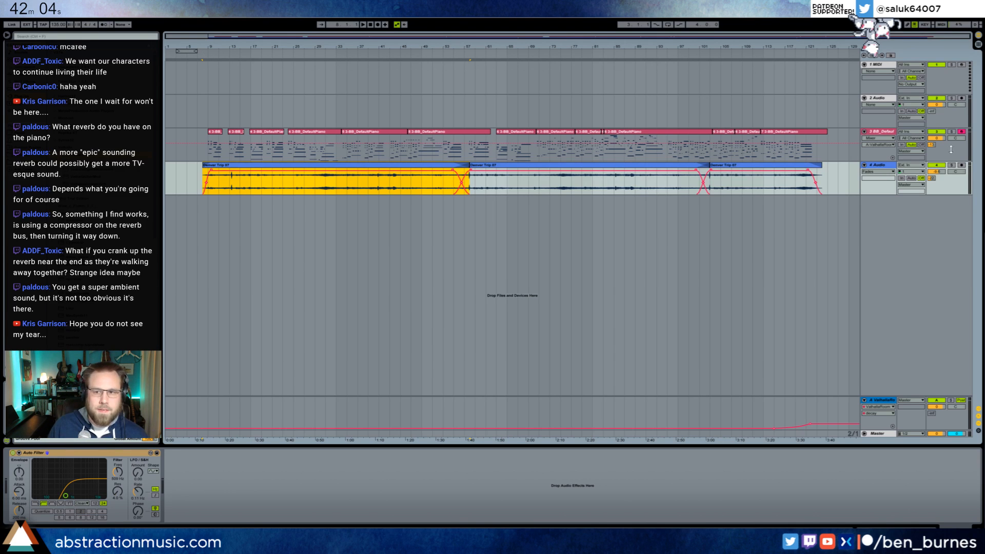
pyautogui.click(894, 137)
pyautogui.hotkey('ctrl', 'shift', 't')
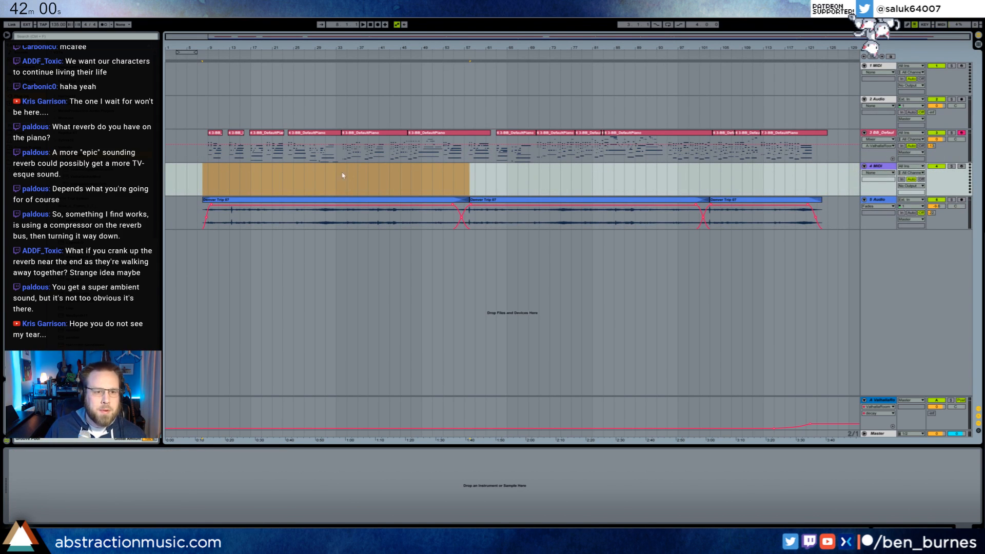
# Delete the empty 1 MIDI and 2 Audio tracks above the piano track
pyautogui.click(234, 201)
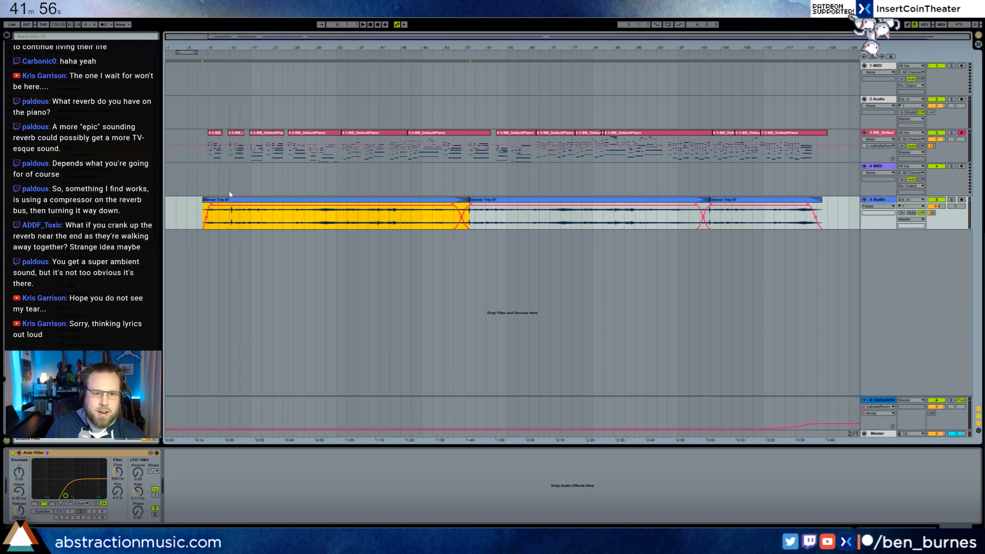
pyautogui.click(892, 100)
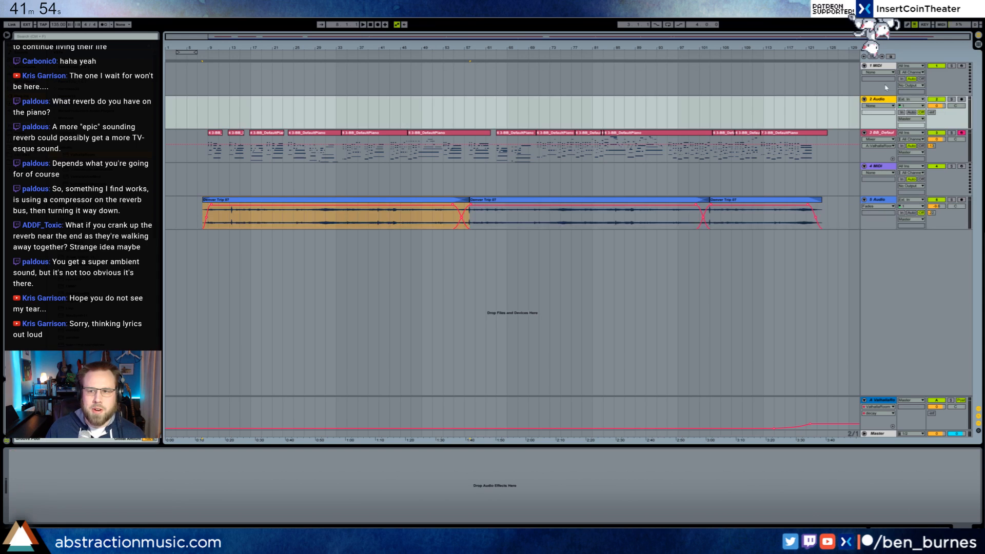
pyautogui.keyDown('shift'); pyautogui.click(885, 71); pyautogui.keyUp('shift')
pyautogui.press('Delete')
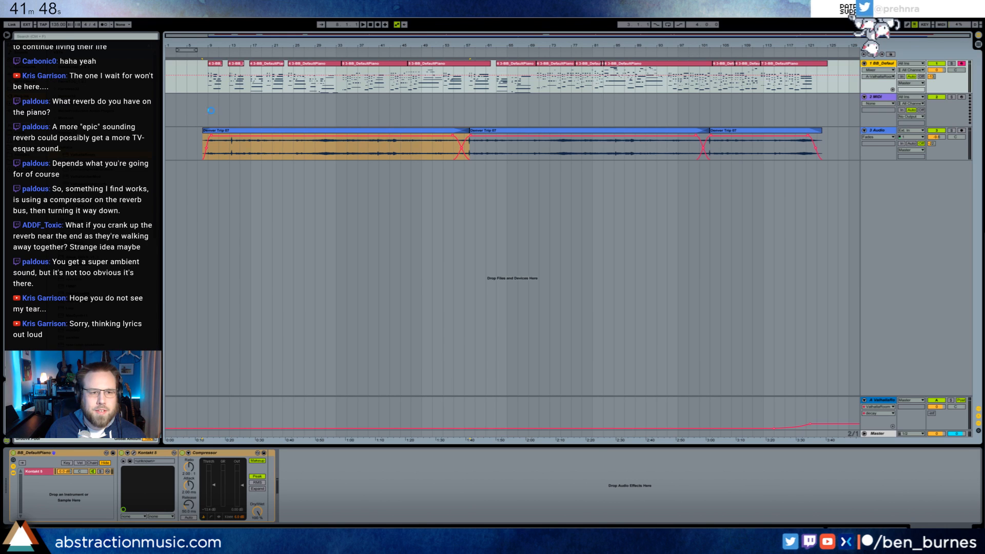
# Play the piece from the start of the first Denver Trip 07 clip and follow the piano clips for notes needing correction
pyautogui.click(214, 132)
pyautogui.press('space')
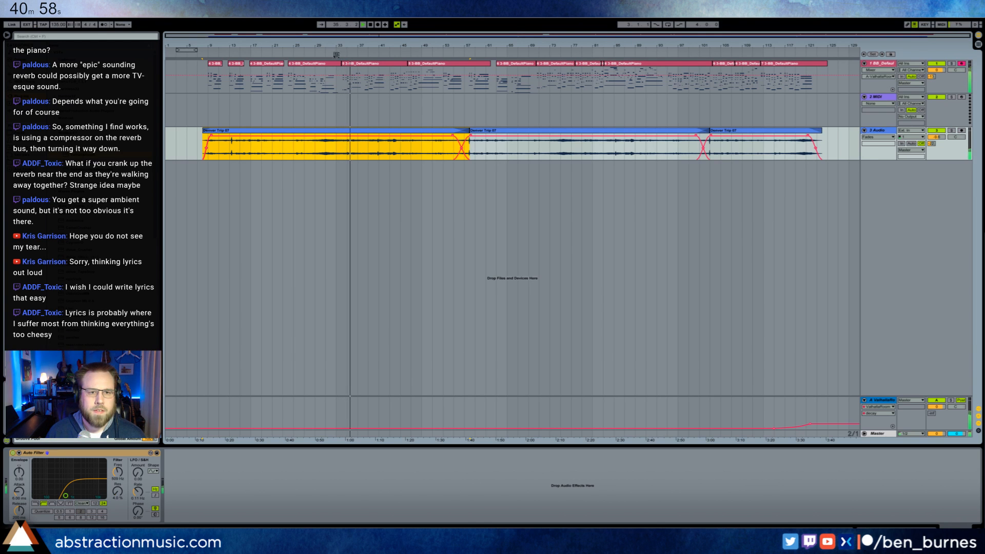
pyautogui.moveTo(359, 36); pyautogui.dragTo(360, 149)
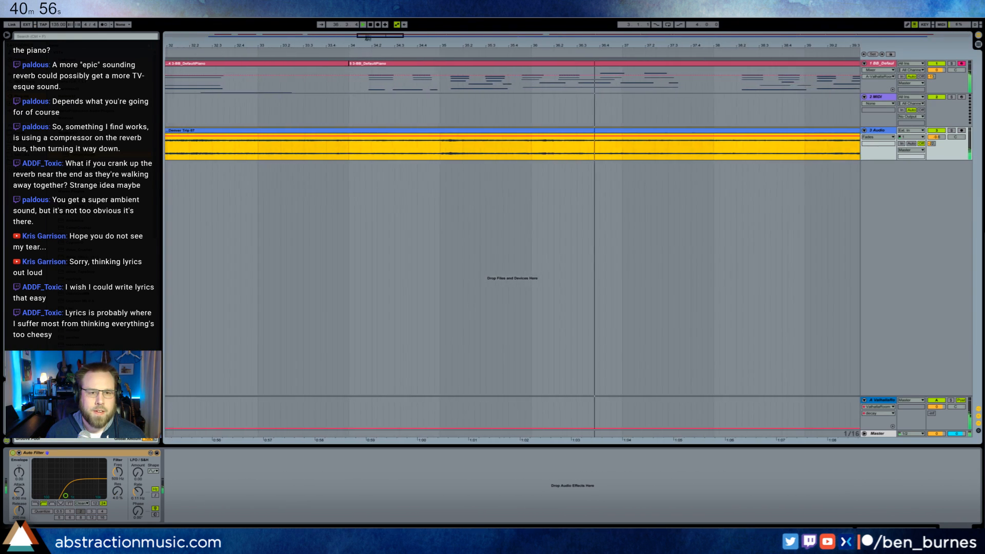
pyautogui.moveTo(345, 65); pyautogui.dragTo(369, 14)
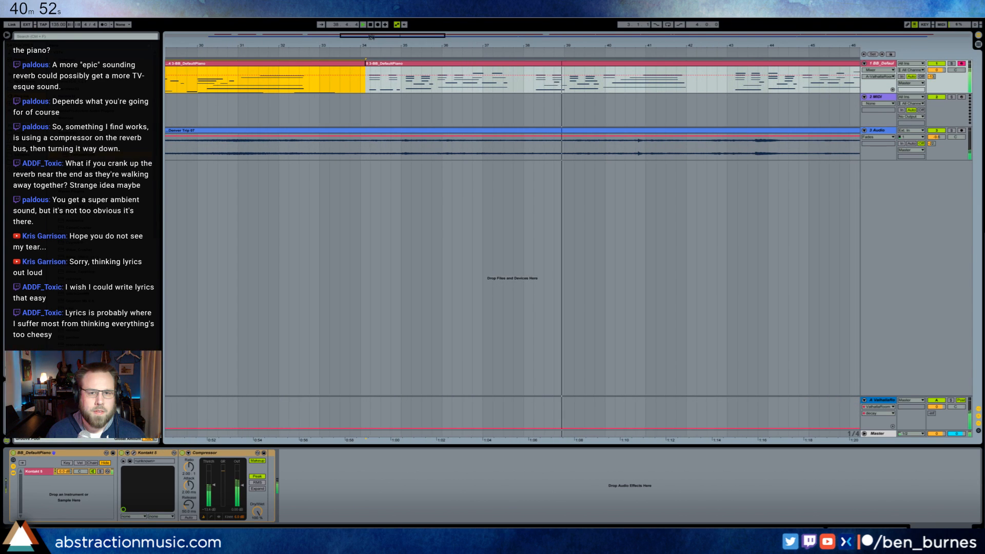
pyautogui.moveTo(403, 45); pyautogui.dragTo(311, 5)
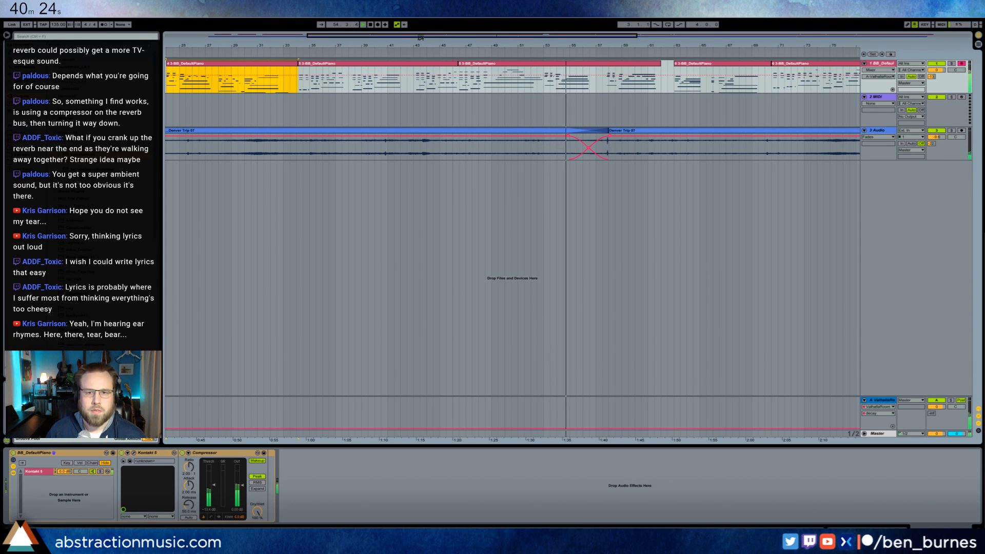
# In the piano clip overlapping the first audio crossfade, move the A2 note to bar 23, shift the following A#2 and D3 notes later, and replay
pyautogui.doubleClick(574, 65)
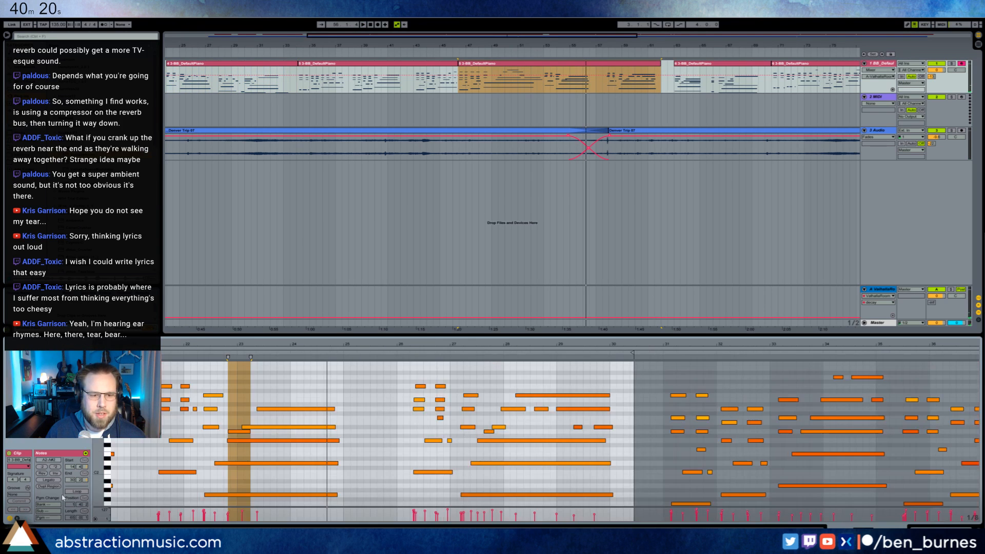
pyautogui.moveTo(221, 342); pyautogui.dragTo(204, 356)
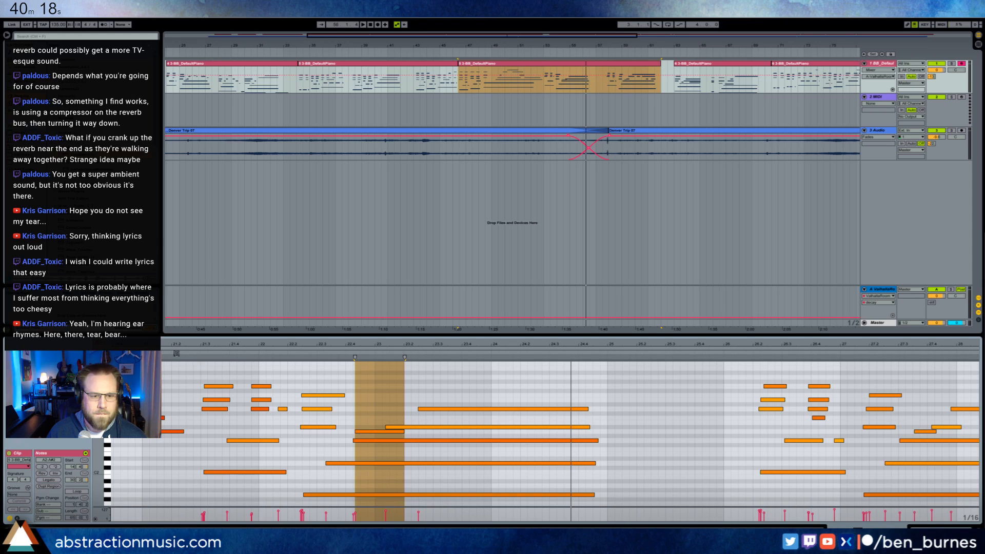
pyautogui.press('space')
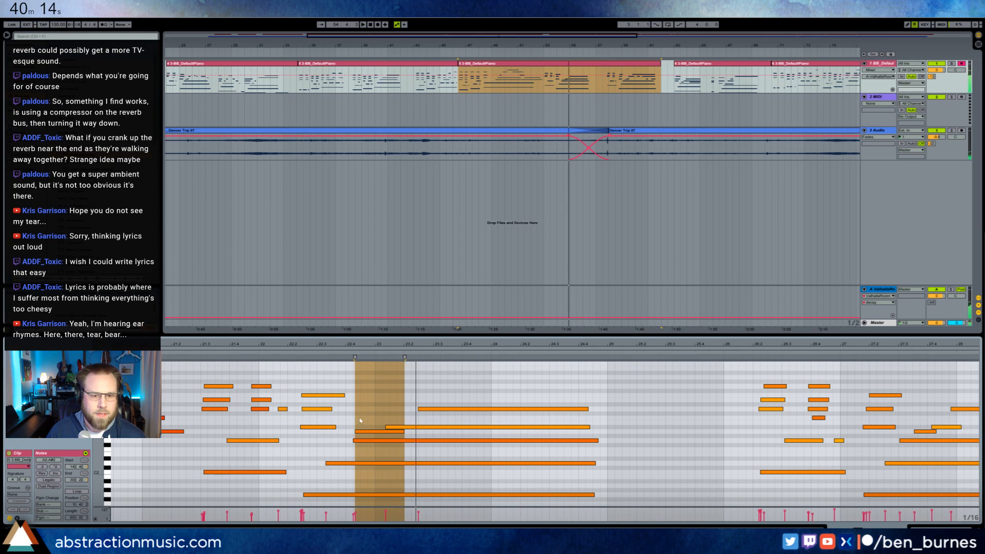
pyautogui.press('space')
pyautogui.moveTo(374, 432); pyautogui.dragTo(381, 434)
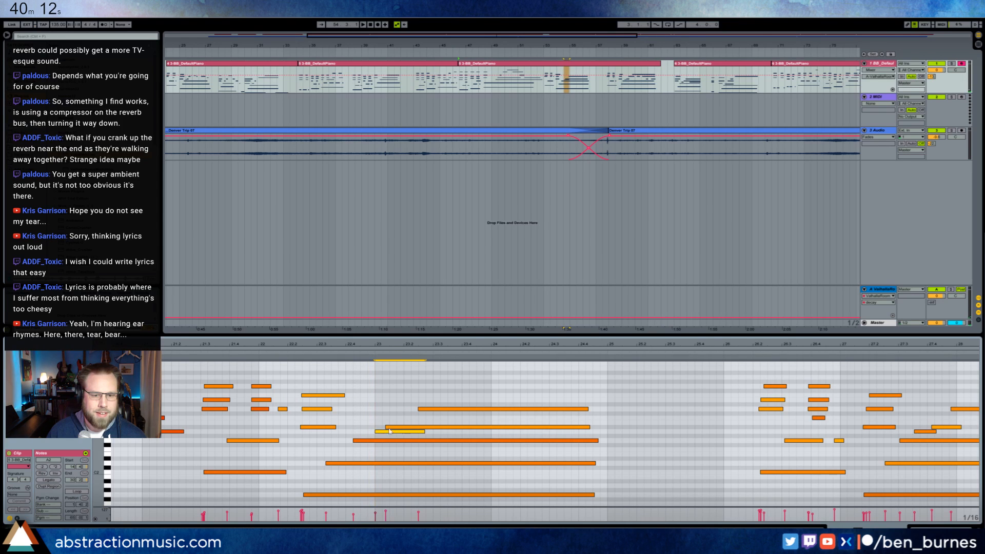
pyautogui.moveTo(457, 399); pyautogui.dragTo(519, 429)
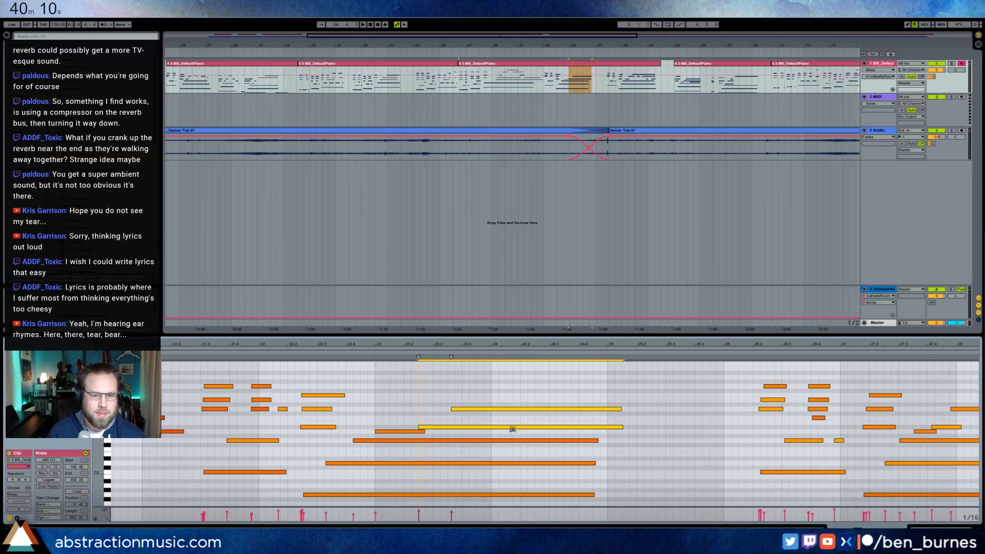
pyautogui.press('space')
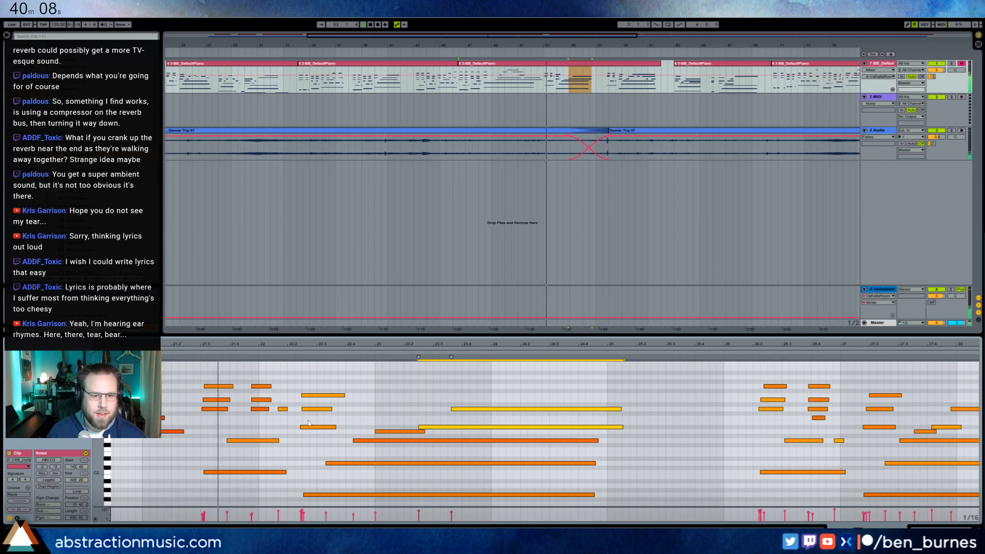
# Delete the short D3 note just before beat 2 of bar 22 in the piano clip and replay the passage
pyautogui.click(283, 409)
pyautogui.press('Delete')
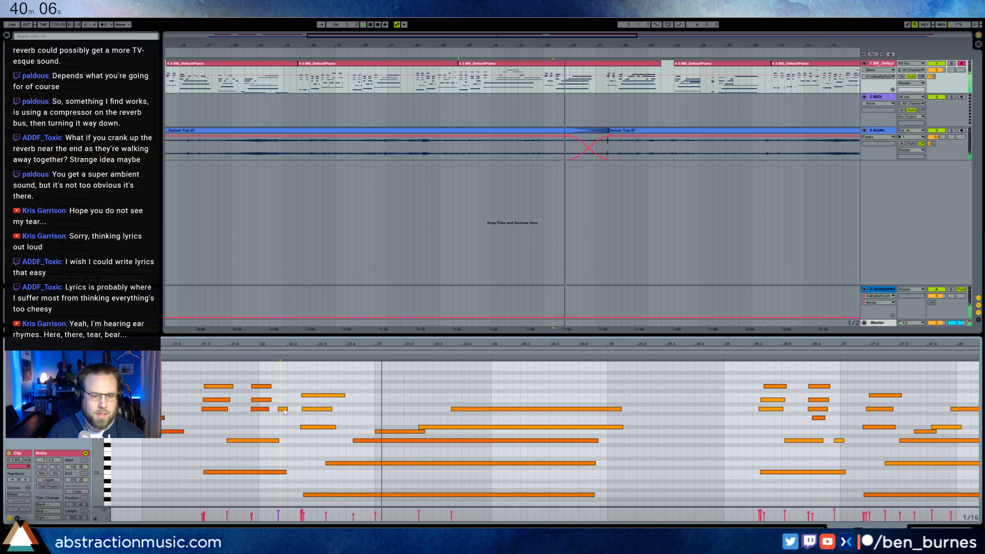
pyautogui.click(207, 356)
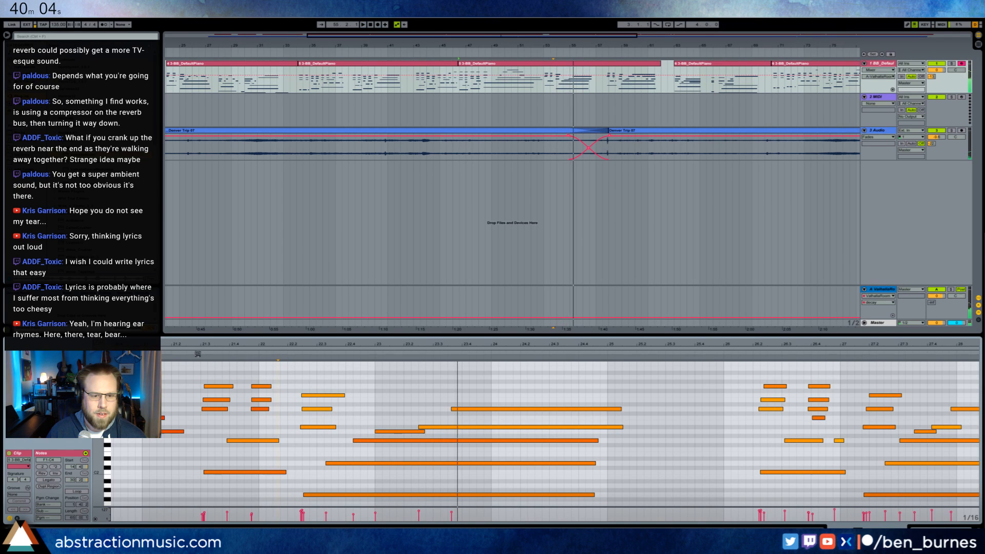
pyautogui.press('space')
# Shift the chord after beat 2 of bar 22 and its following notes slightly later, staggering its D3 and F3 further, and replay
pyautogui.click(318, 427)
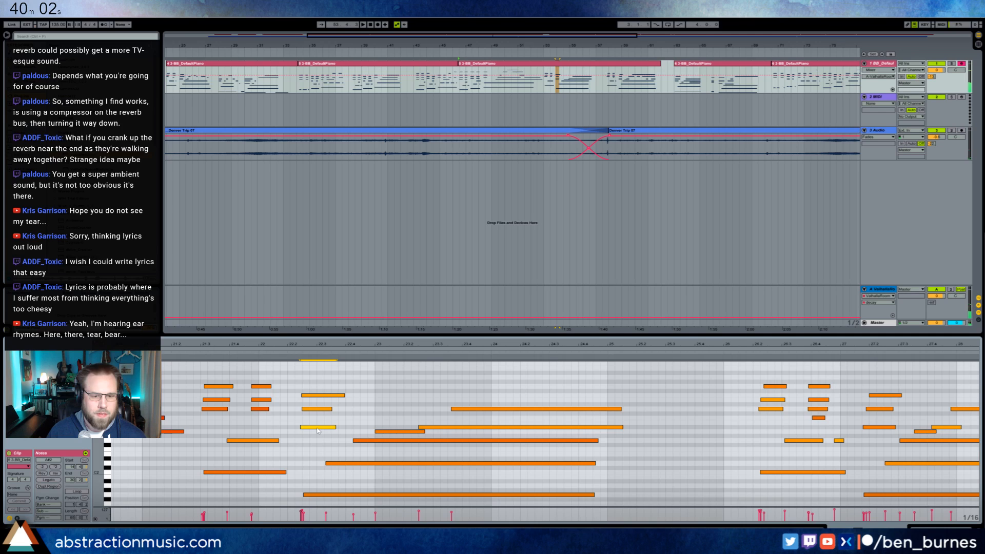
pyautogui.moveTo(311, 379); pyautogui.dragTo(501, 498)
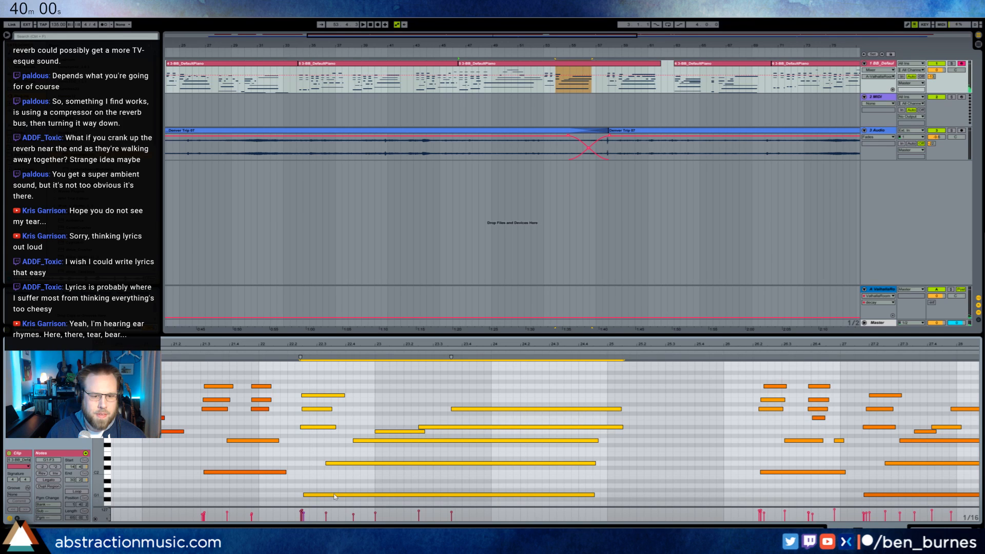
pyautogui.moveTo(335, 496); pyautogui.dragTo(340, 496)
pyautogui.click(317, 454)
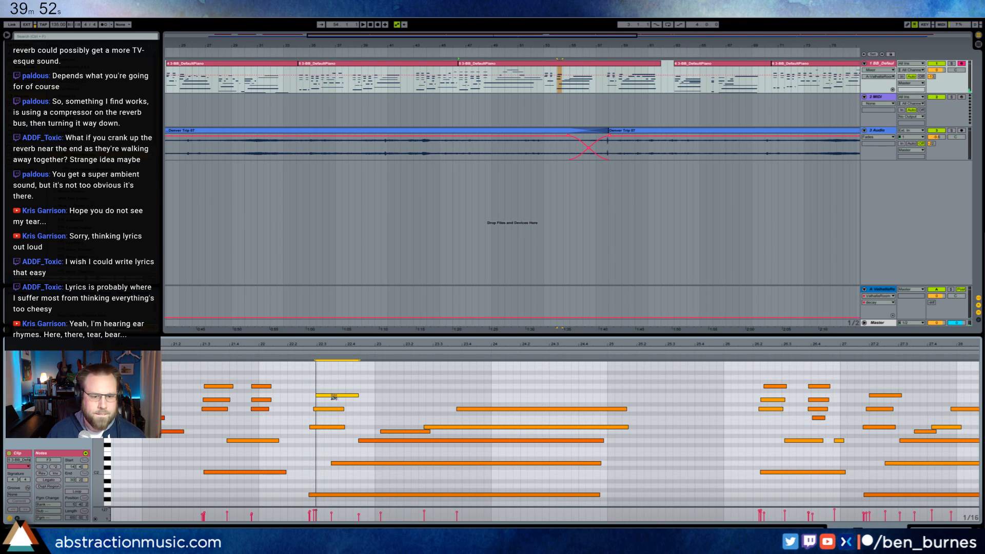
pyautogui.press('space')
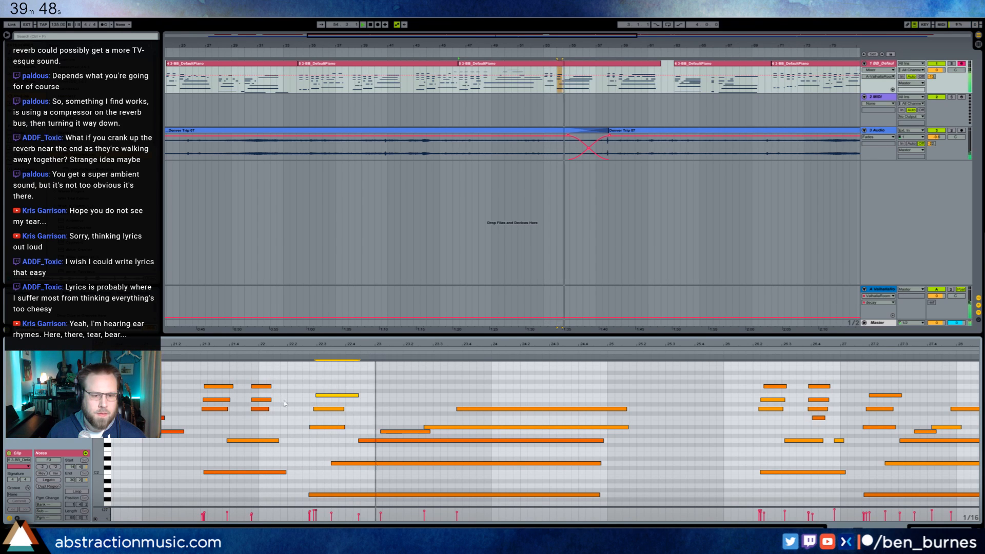
pyautogui.moveTo(302, 377); pyautogui.dragTo(473, 501)
pyautogui.press('space')
pyautogui.click(301, 478)
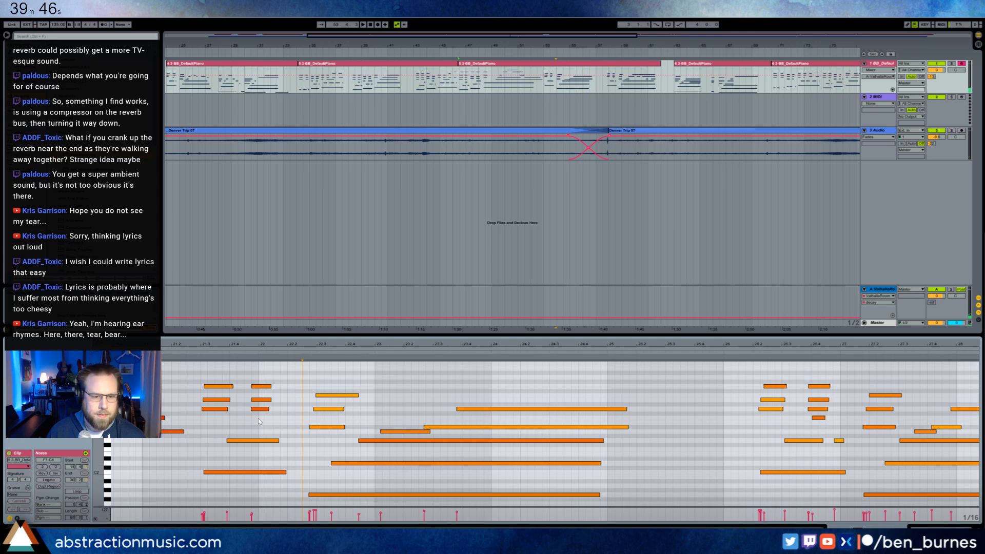
# Add a G2 note just before beat 2 of bar 22, extending it to the start of the following bass note
pyautogui.press('space')
pyautogui.click(194, 349)
pyautogui.click(196, 353)
pyautogui.click(282, 440)
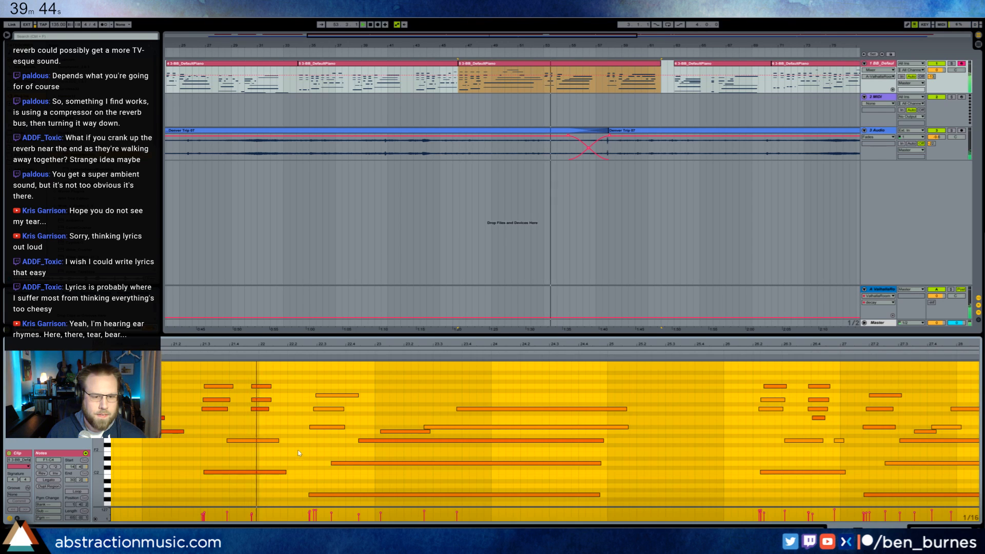
pyautogui.doubleClick(282, 440)
pyautogui.press('space')
pyautogui.moveTo(287, 441); pyautogui.dragTo(296, 441)
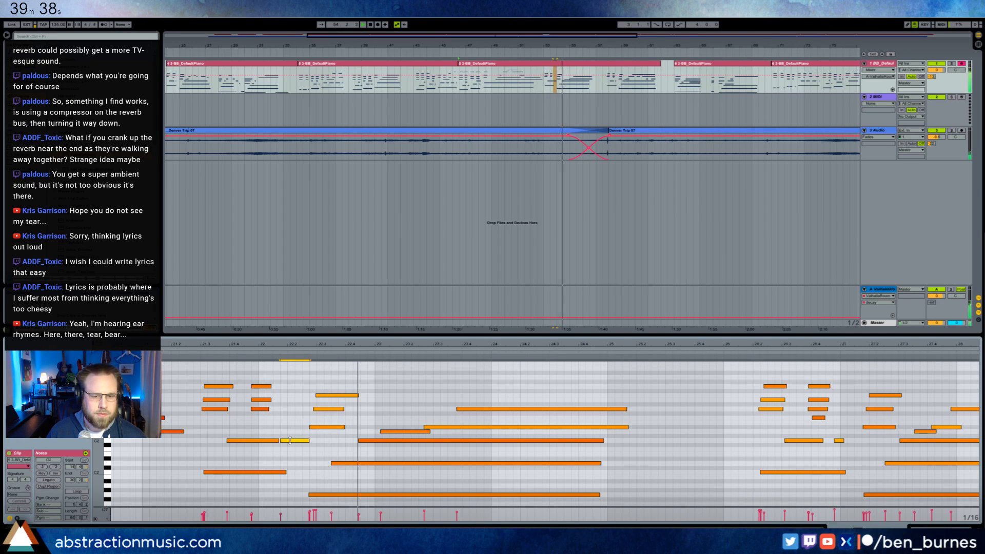
# Play on through the rest of the arrangement and follow the remaining piano clips for notes needing correction
pyautogui.keyDown('alt'); pyautogui.click(378, 440); pyautogui.keyUp('alt')
pyautogui.moveTo(378, 441)
pyautogui.mouseDown()
pyautogui.moveTo(378, 419)
pyautogui.moveTo(378, 431)
pyautogui.mouseUp()
pyautogui.click(390, 410)
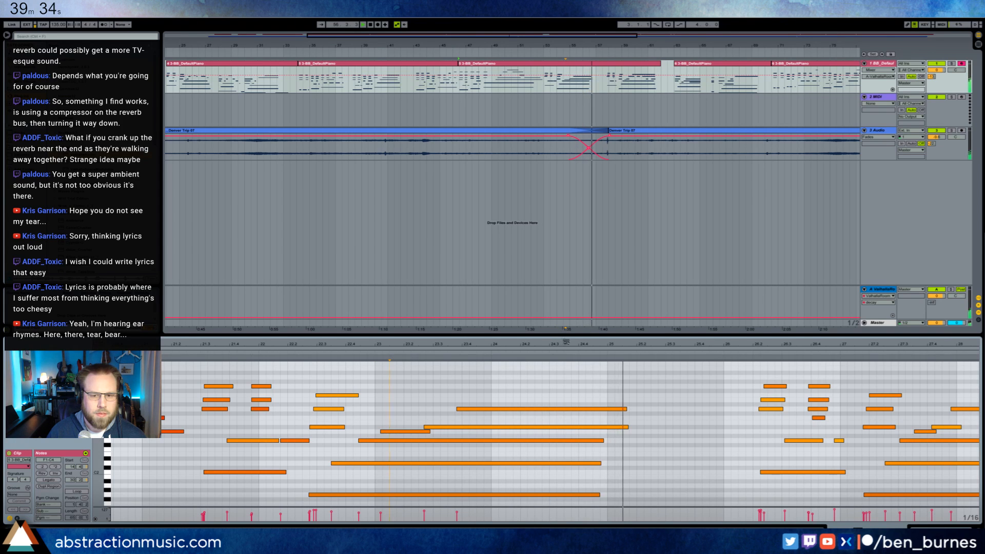
pyautogui.moveTo(565, 343); pyautogui.dragTo(563, 177)
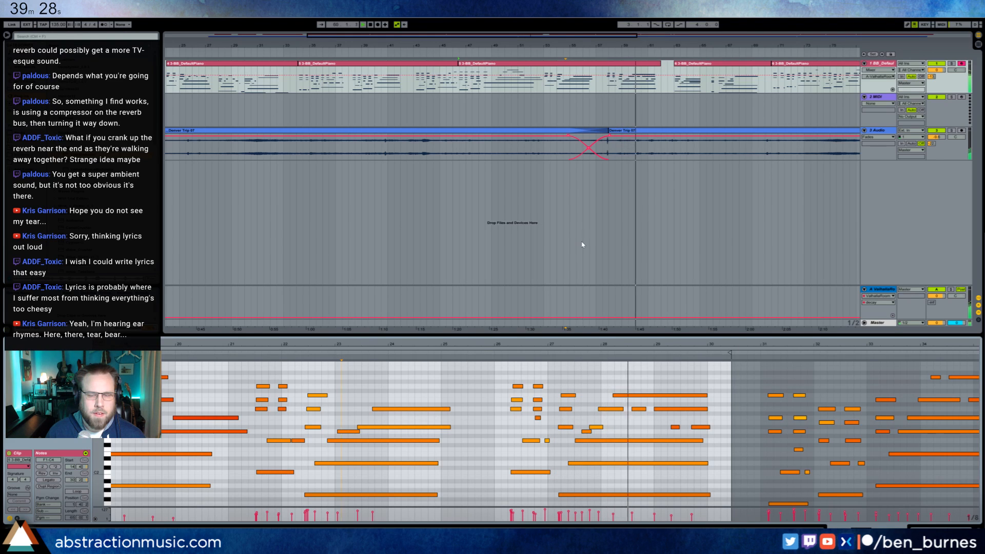
pyautogui.moveTo(669, 45); pyautogui.dragTo(409, 34)
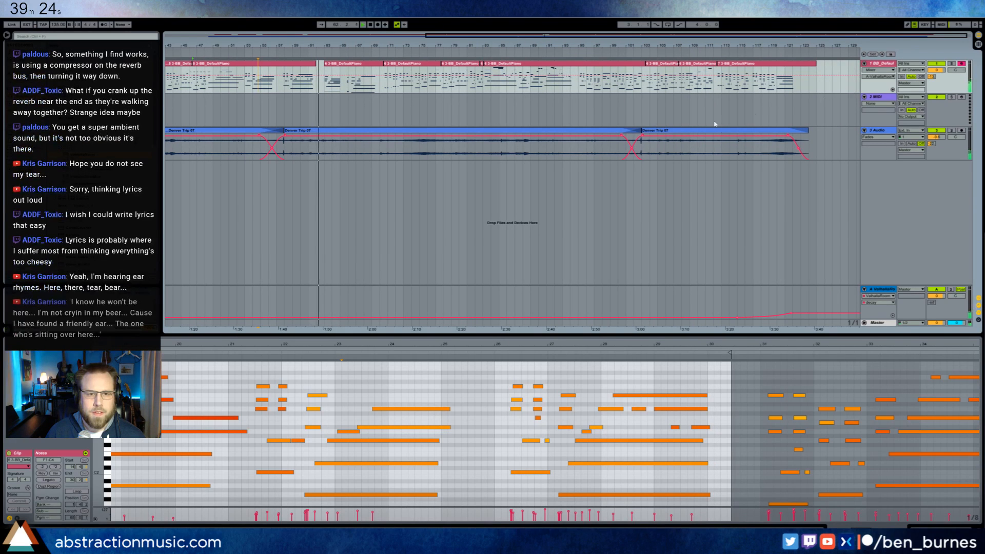
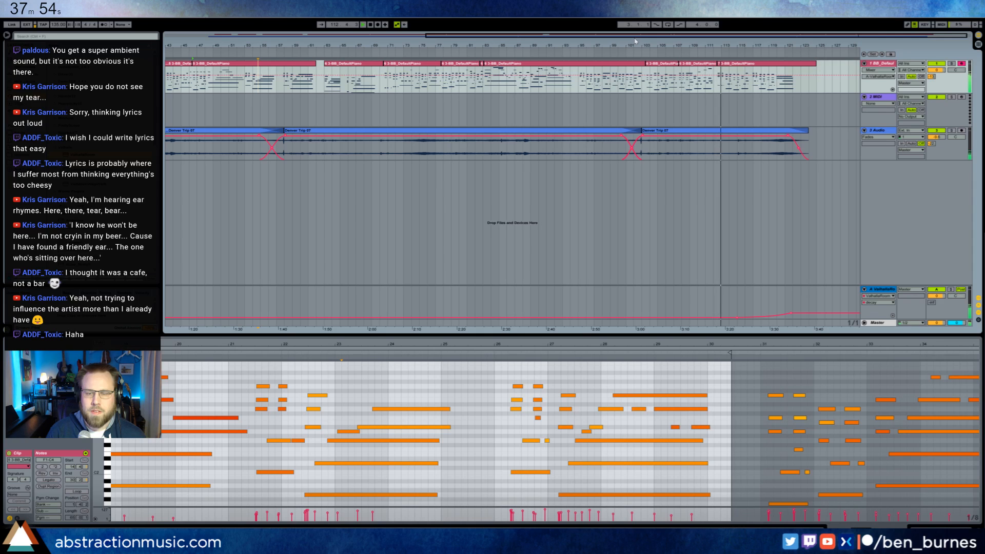
# In the last piano clip, adjust the 64-Hold pedal envelope to hold just before the opening chord, replay, and return to the notes
pyautogui.click(730, 77)
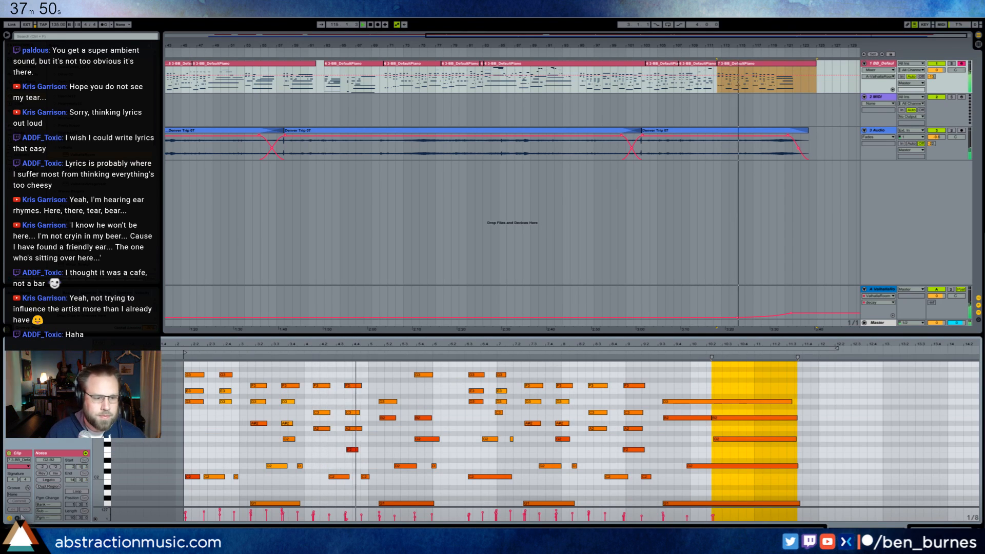
pyautogui.click(17, 518)
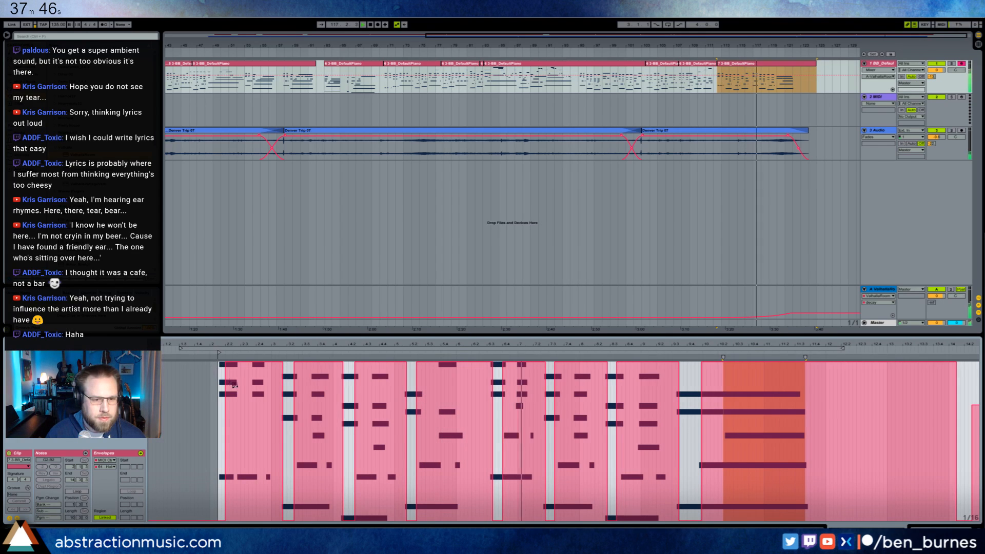
pyautogui.hotkey('ctrl', '1')
pyautogui.moveTo(219, 371); pyautogui.dragTo(215, 371)
pyautogui.press('space')
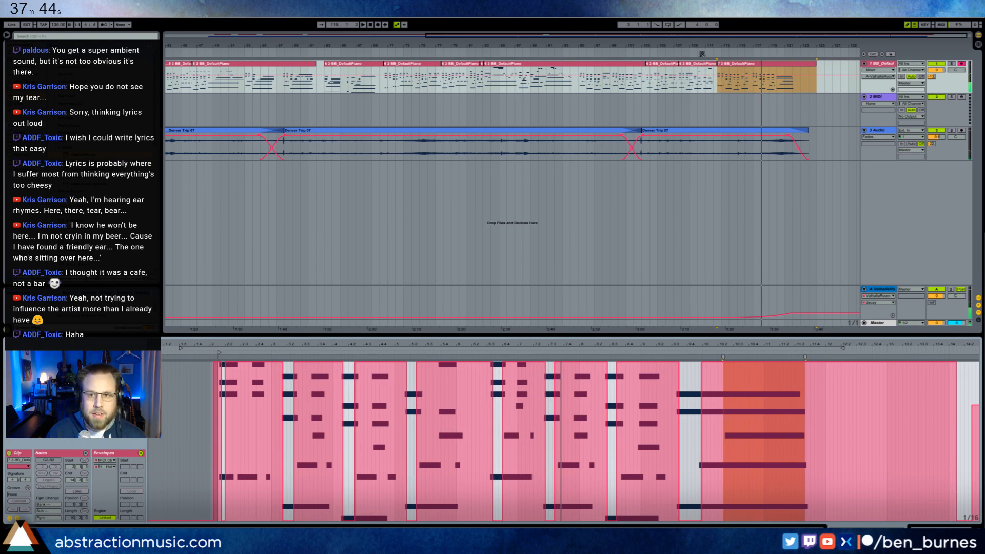
pyautogui.click(699, 54)
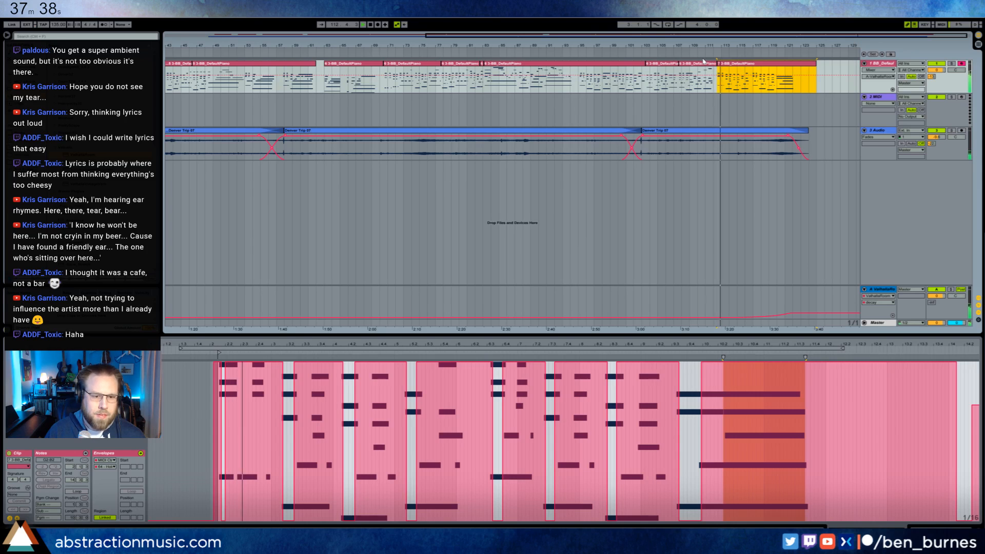
pyautogui.click(17, 518)
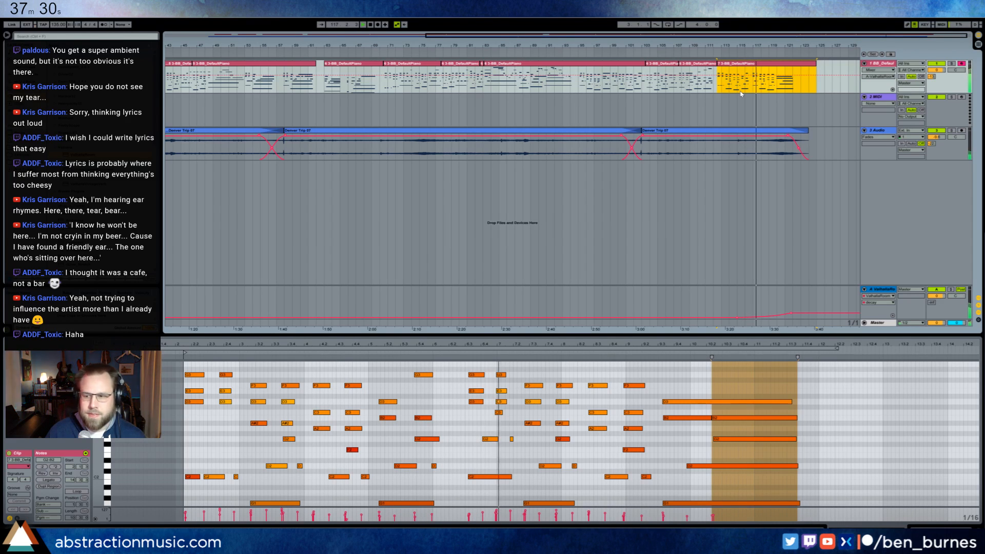
# Check the individual notes of the final held chord while the ending plays, and stop playback
pyautogui.click(688, 420)
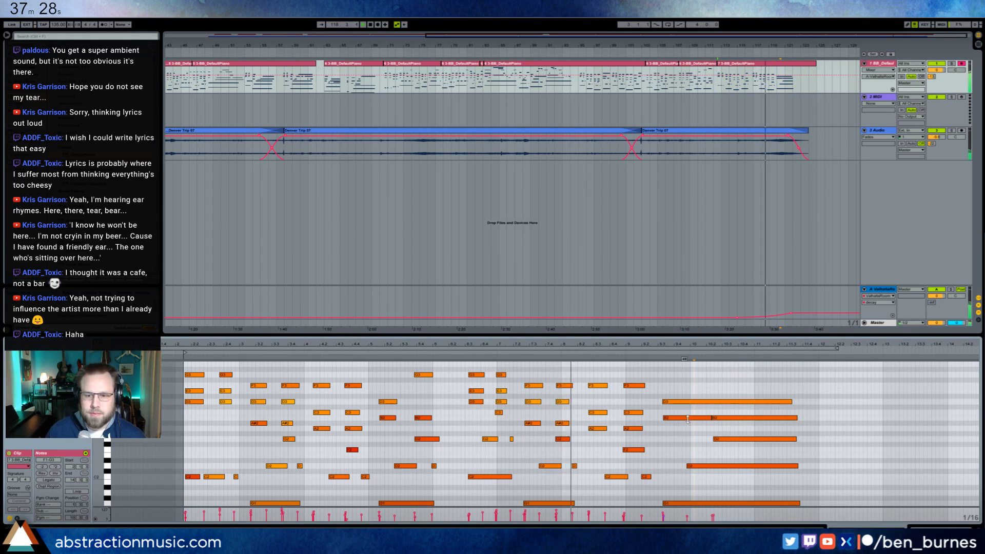
pyautogui.click(688, 420)
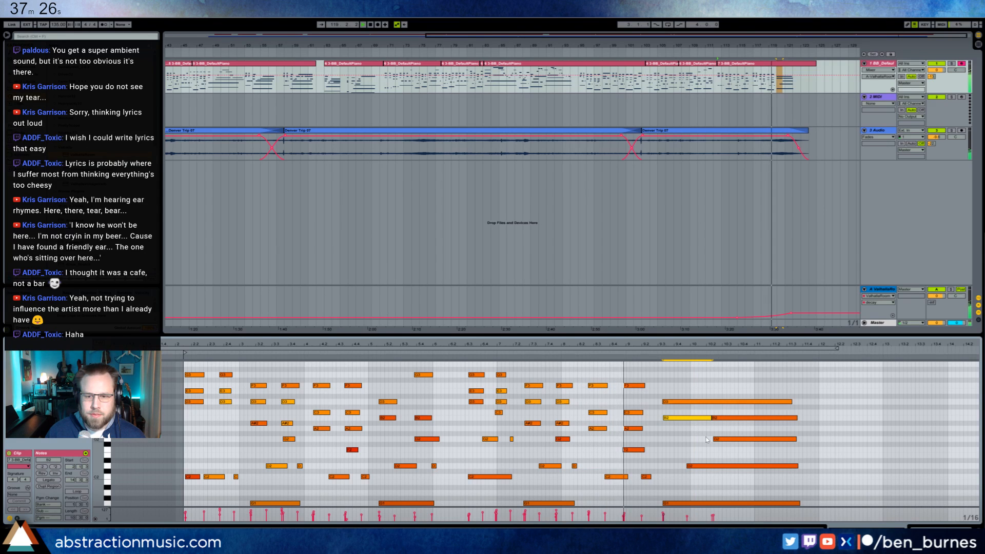
pyautogui.click(703, 467)
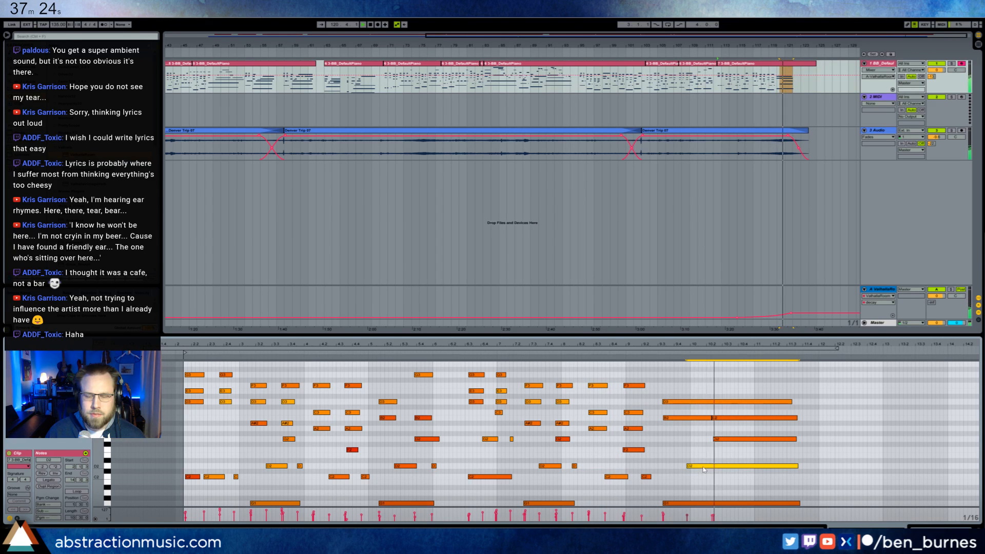
pyautogui.click(705, 386)
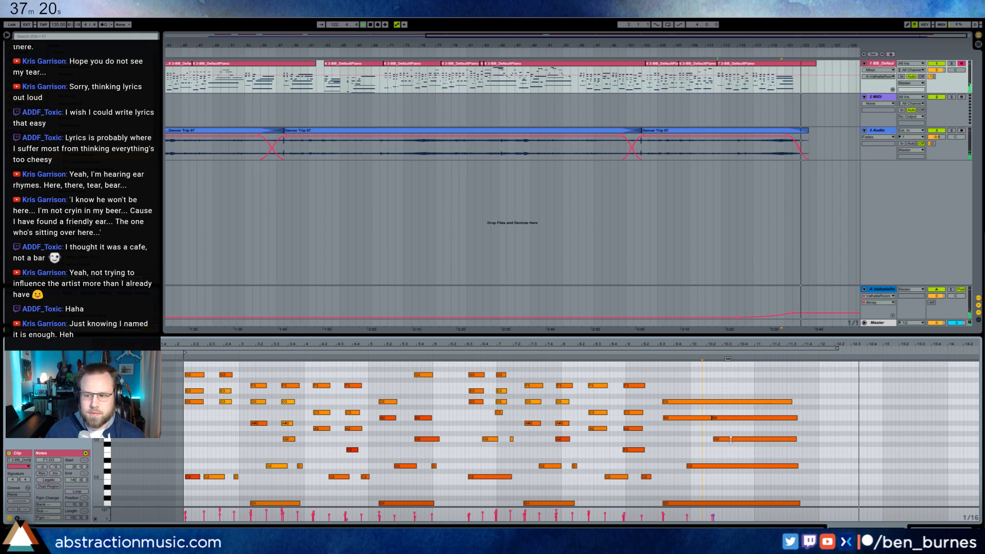
pyautogui.click(731, 439)
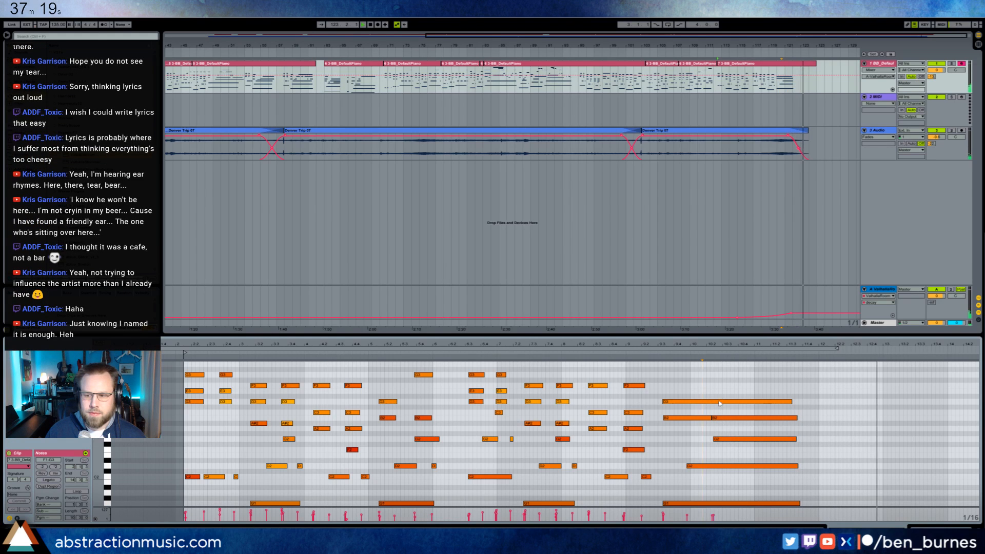
pyautogui.press('space')
# On the empty MIDI track below the piano, load Kontakt 5 with 01 Sustain.nki from the Session Strings library
pyautogui.doubleClick(512, 35)
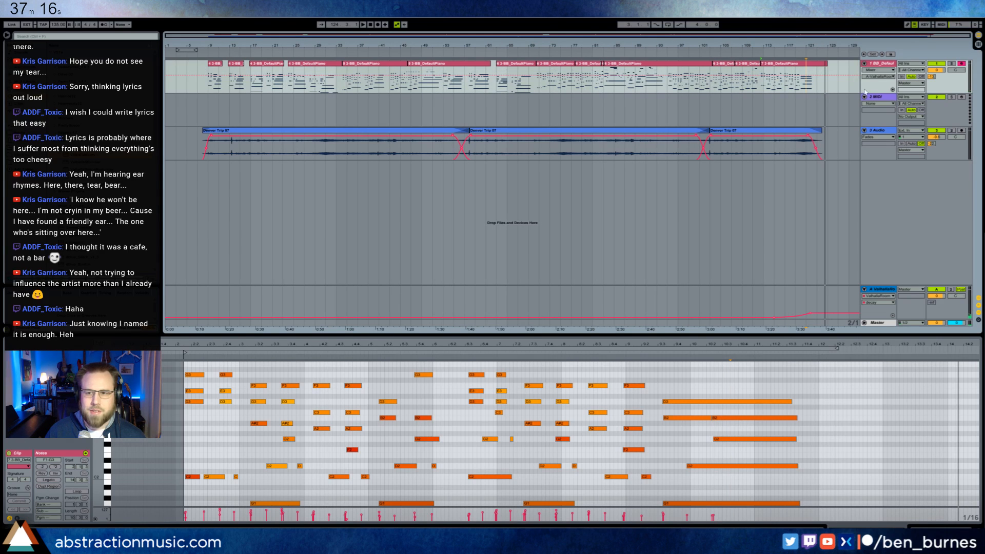
pyautogui.click(877, 101)
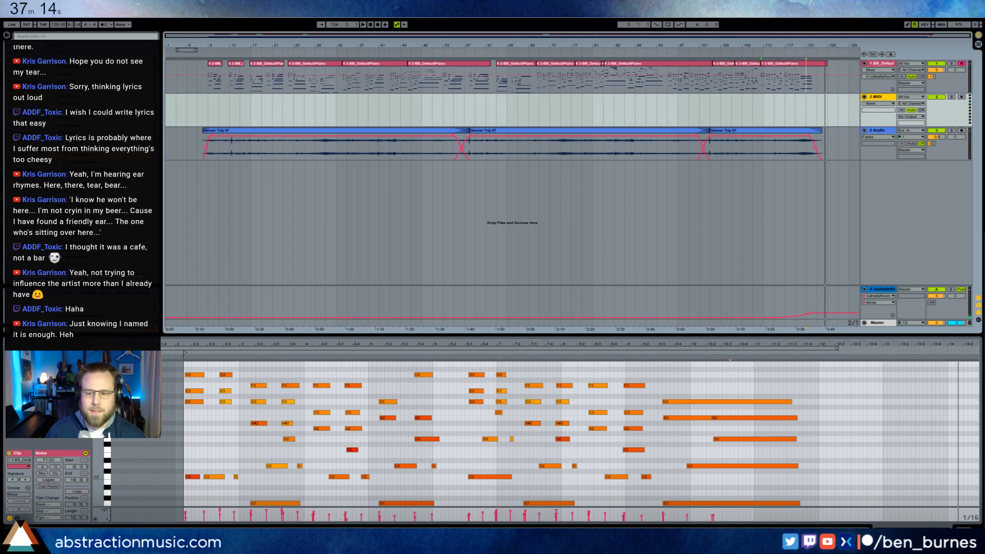
pyautogui.hotkey('shift', 'Tab')
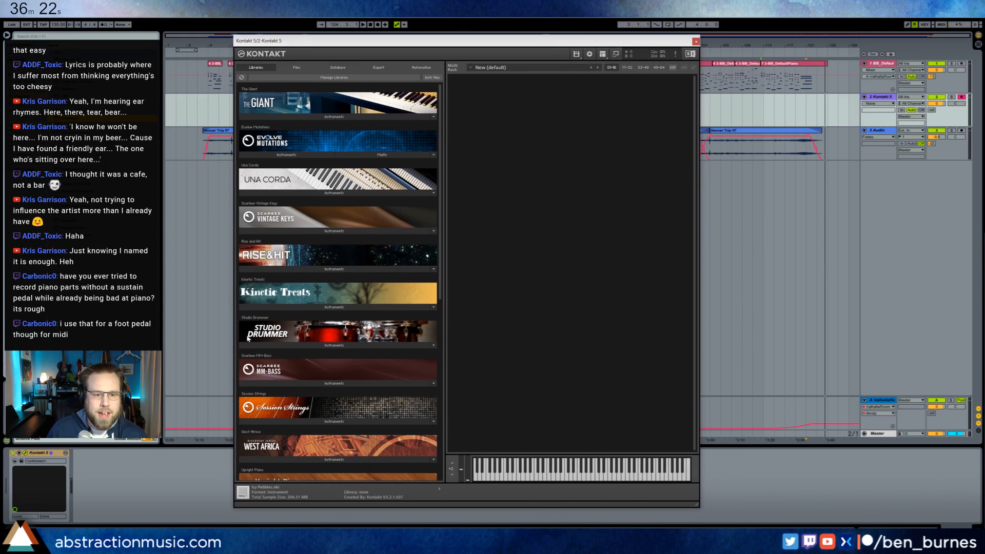
pyautogui.click(325, 422)
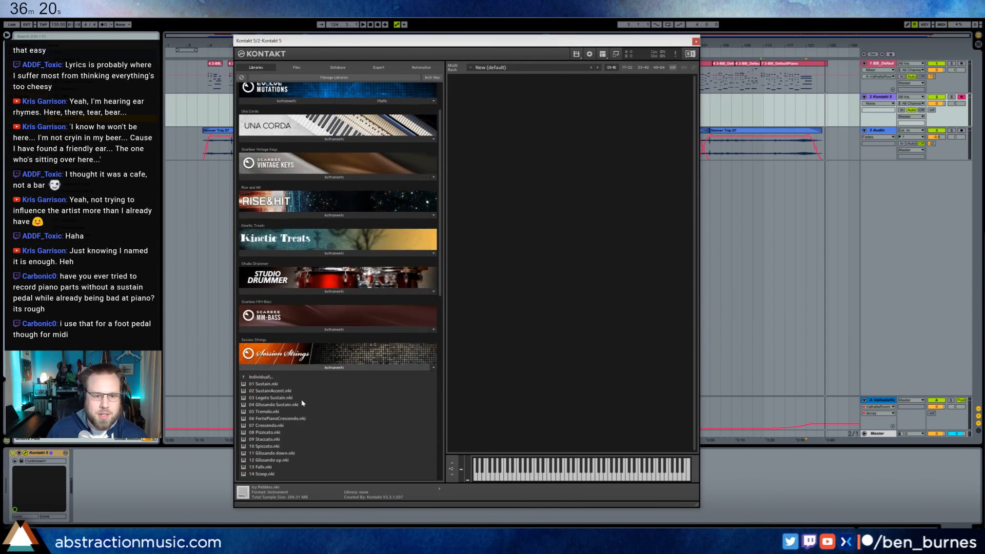
pyautogui.doubleClick(297, 383)
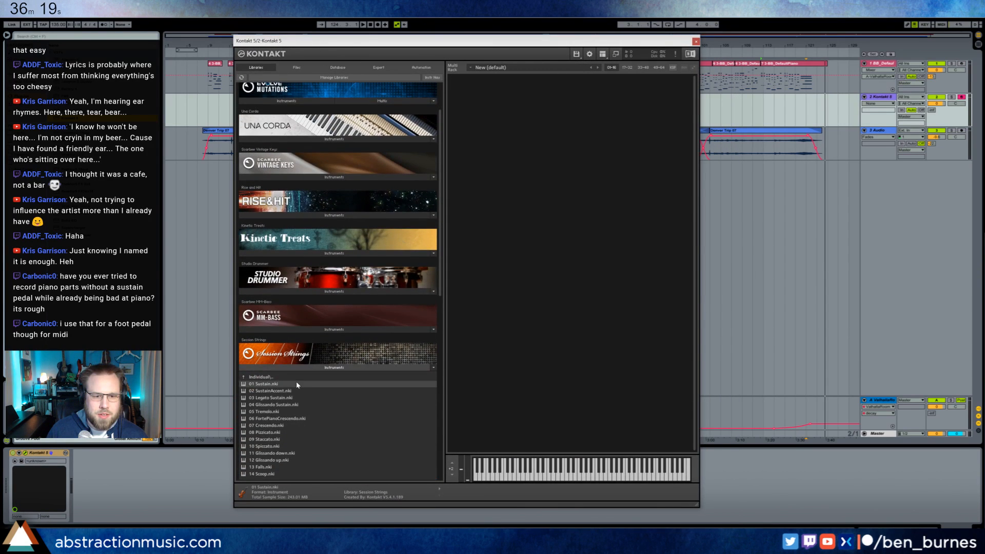
pyautogui.click(697, 42)
# Try recording a strings take on the Kontakt 5 track from the start of the piano part, and delete the recorded clip
pyautogui.click(207, 107)
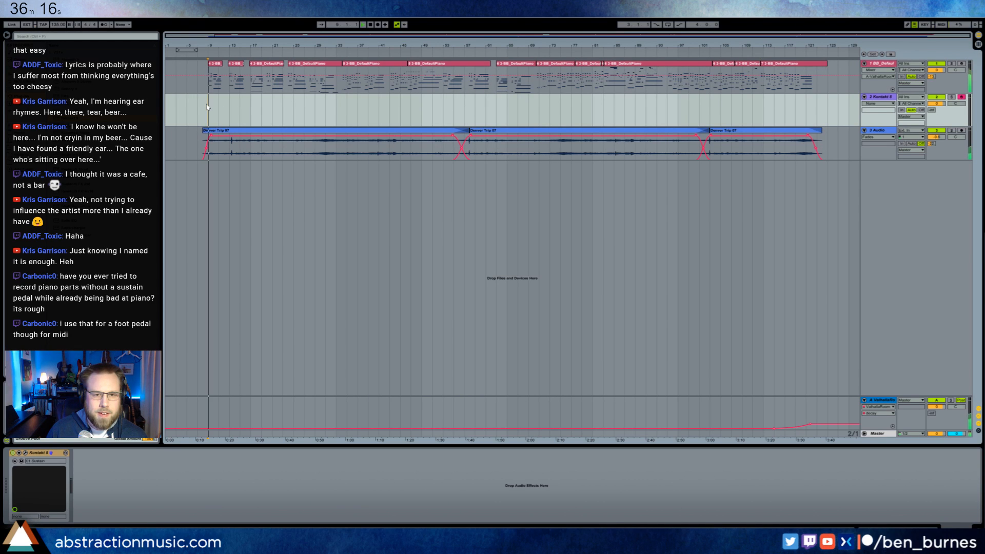
pyautogui.press('space')
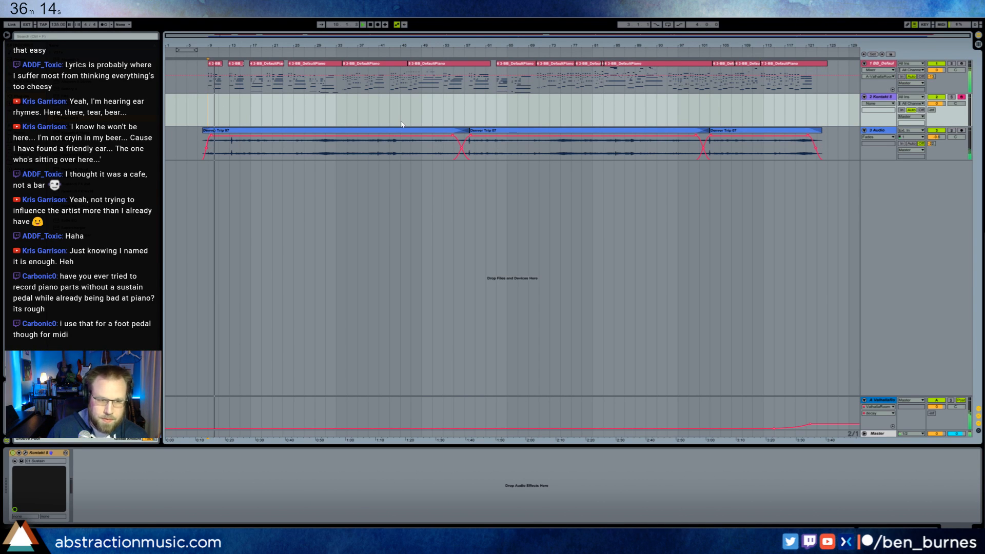
pyautogui.press('F9')
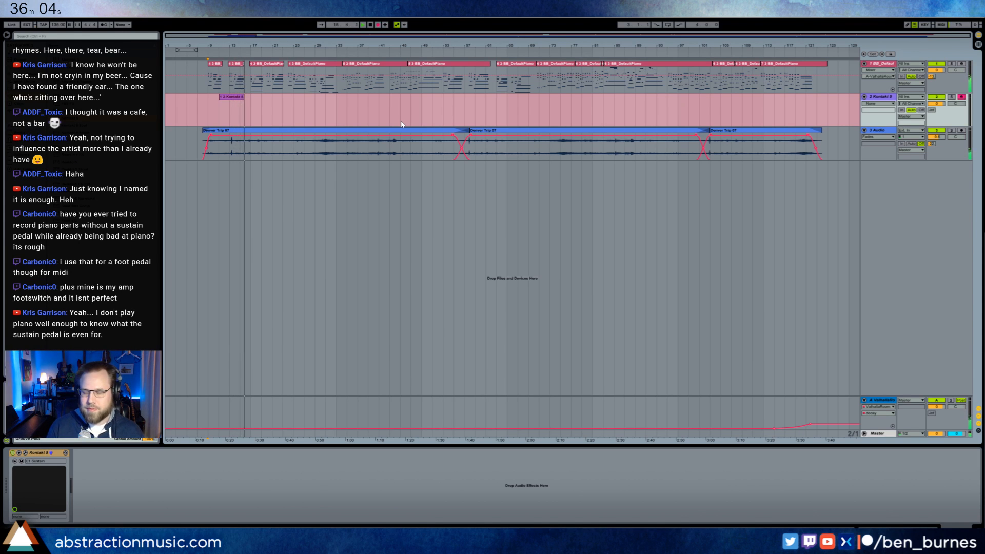
pyautogui.press('F9')
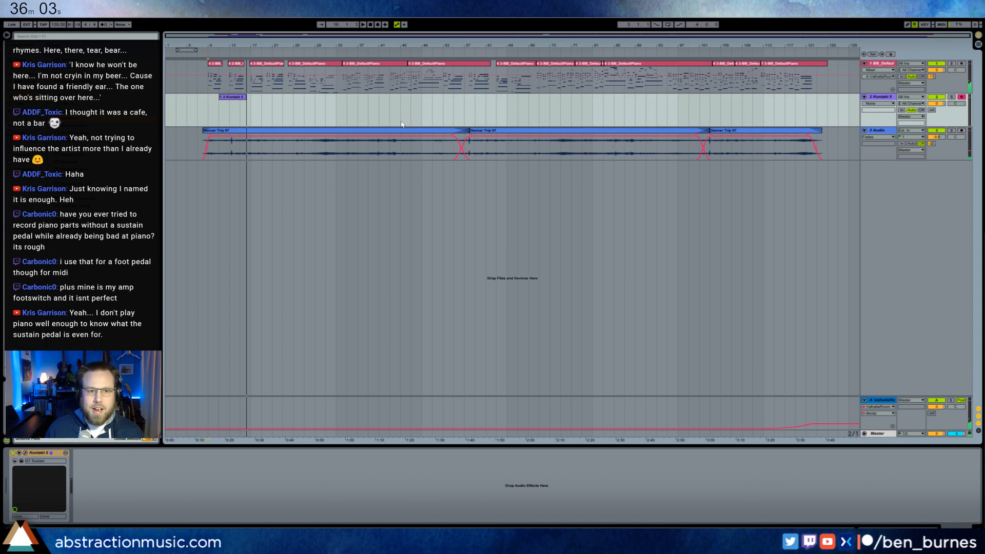
pyautogui.press('space')
pyautogui.click(240, 97)
pyautogui.press('Delete')
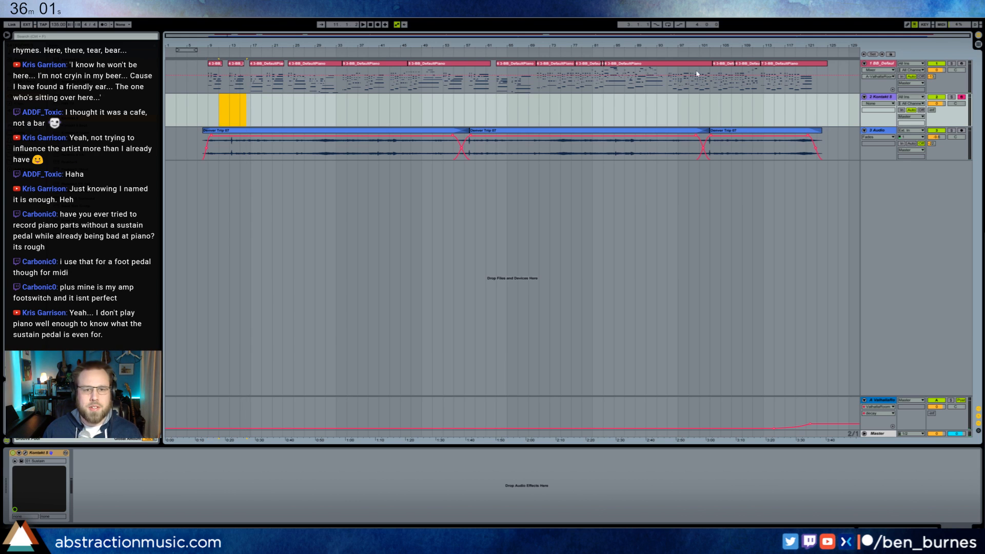
# Arm the piano track for rehearsing, and re-arm the Kontakt 5 strings track for recording
pyautogui.click(961, 65)
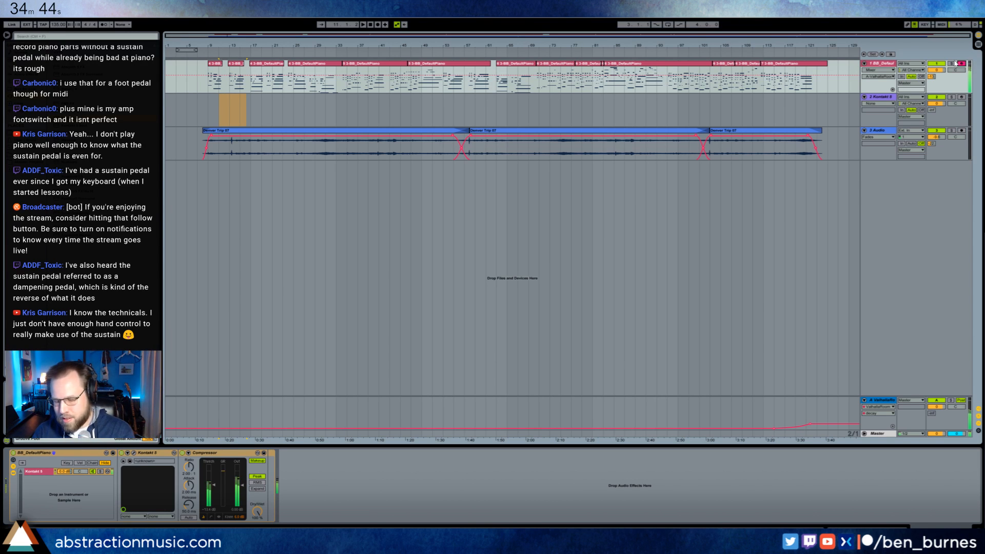
pyautogui.click(961, 97)
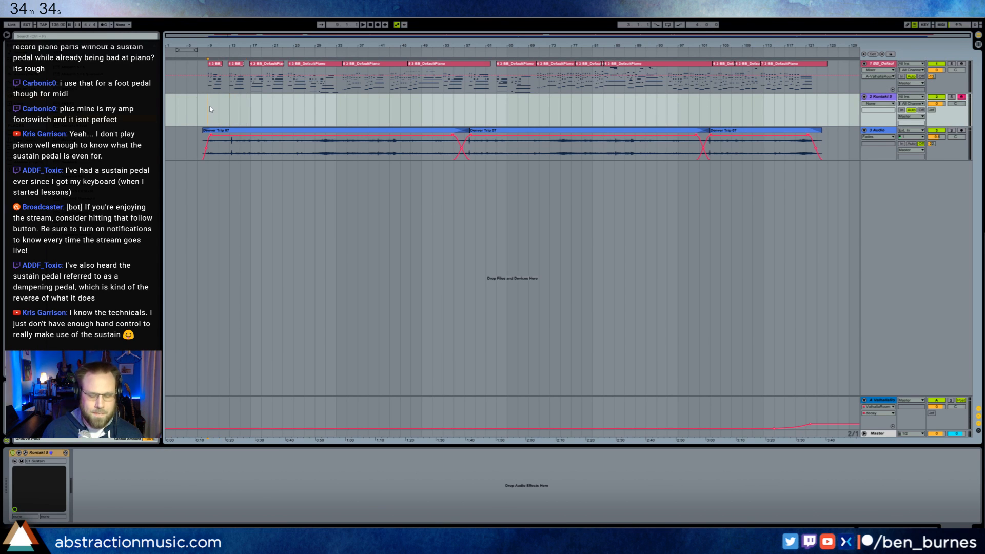
# Record a strings take on the Kontakt 5 track from the start of the piano part, and raise the track's send to the Valhalla reverb return
pyautogui.press('F9')
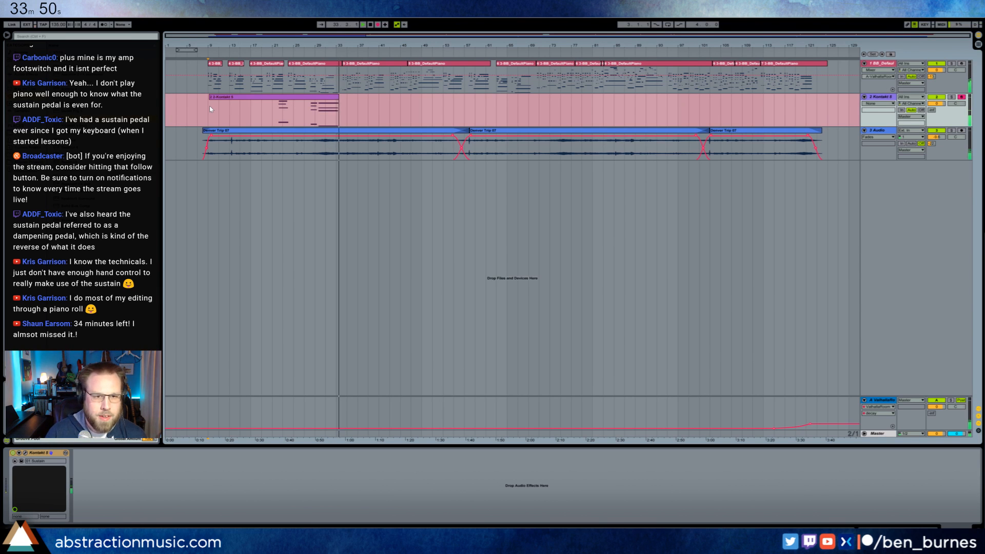
pyautogui.press('space')
pyautogui.moveTo(930, 110); pyautogui.dragTo(931, 101)
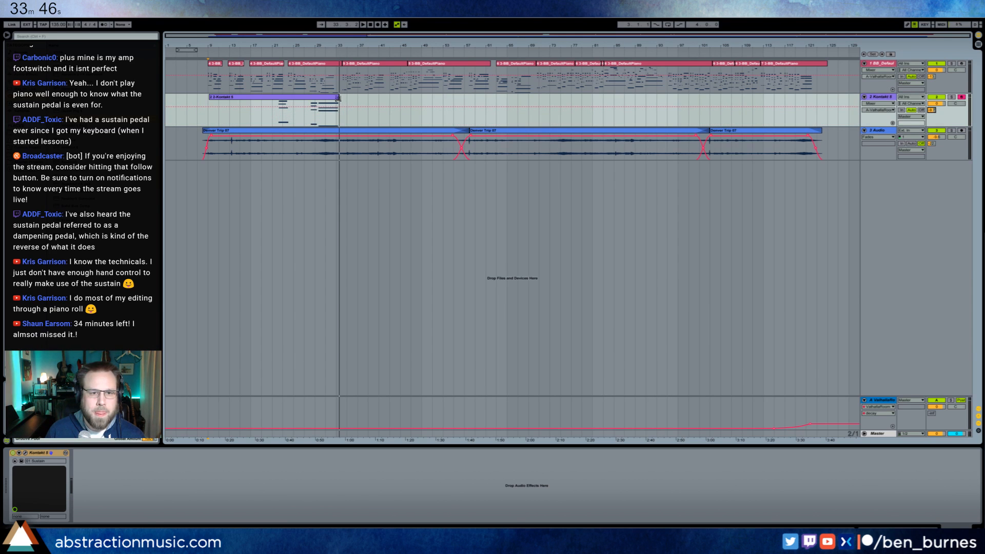
# Try trimming the recorded strings clip to about bars 21 to 25, delete it, and play the section through for rehearsal
pyautogui.moveTo(338, 97); pyautogui.dragTo(295, 100)
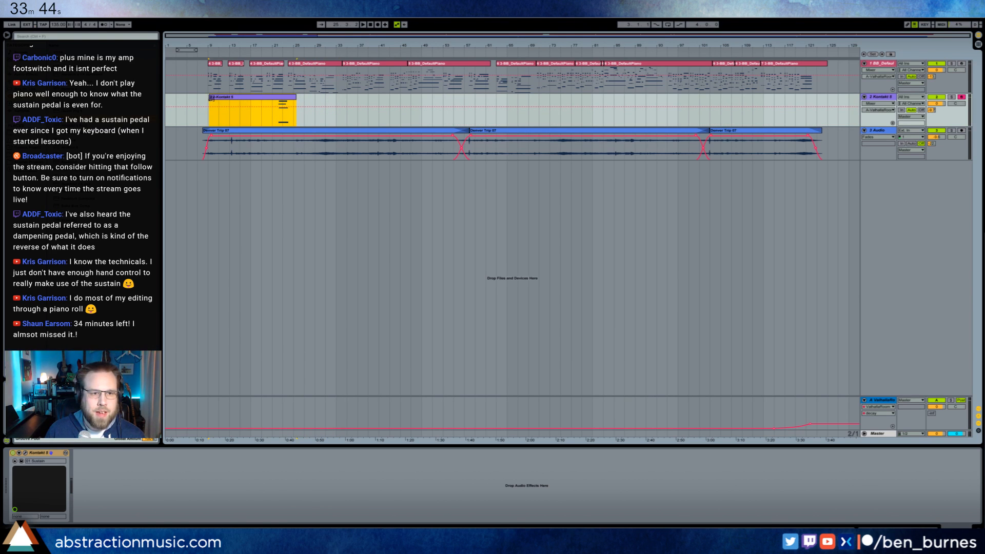
pyautogui.moveTo(211, 98); pyautogui.dragTo(273, 103)
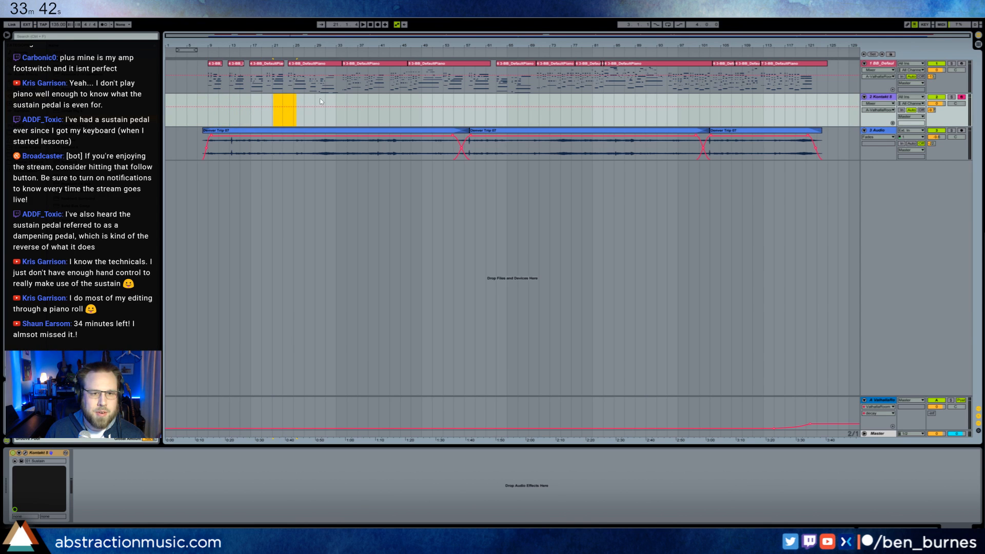
pyautogui.press('space')
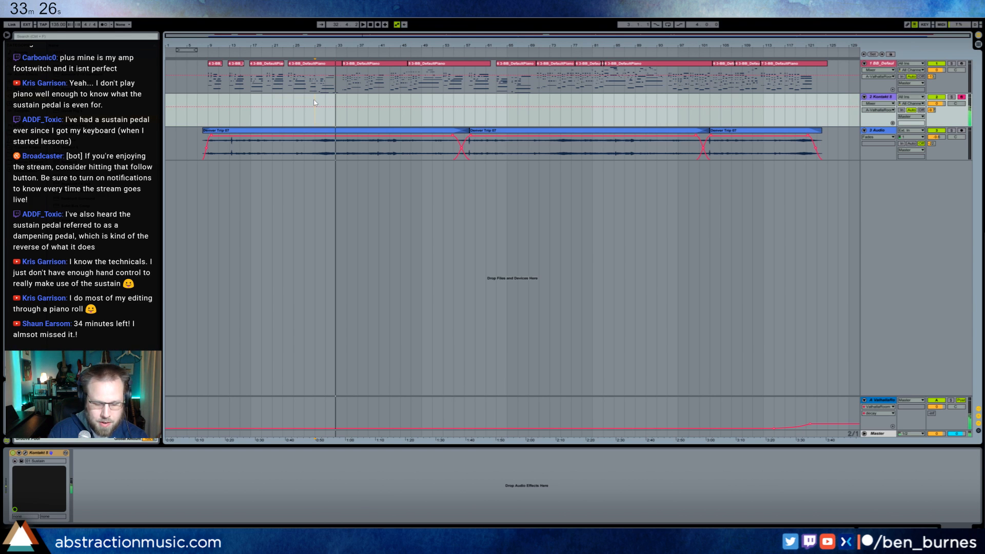
# Try recording a strings take on the Kontakt 5 track from around bar 29, and delete the recorded clip
pyautogui.press('F9')
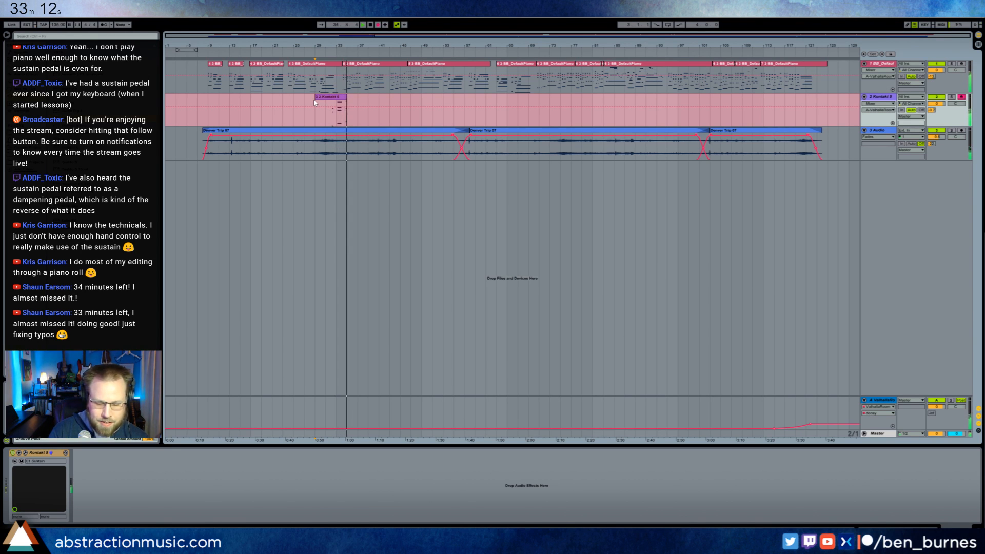
pyautogui.press('space')
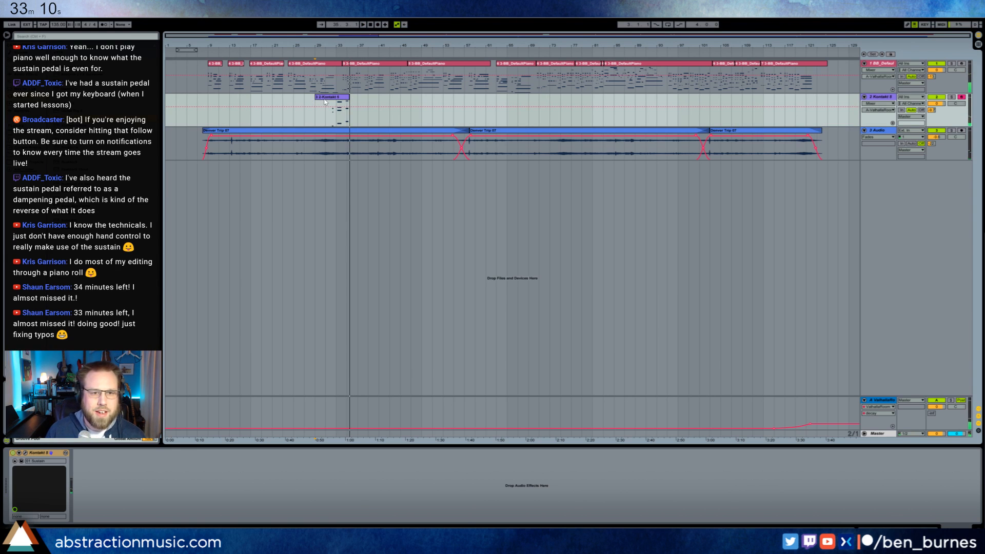
pyautogui.click(319, 99)
# Rehearse the passage around bar 29, and record another strings take there on the Kontakt 5 track
pyautogui.press('space')
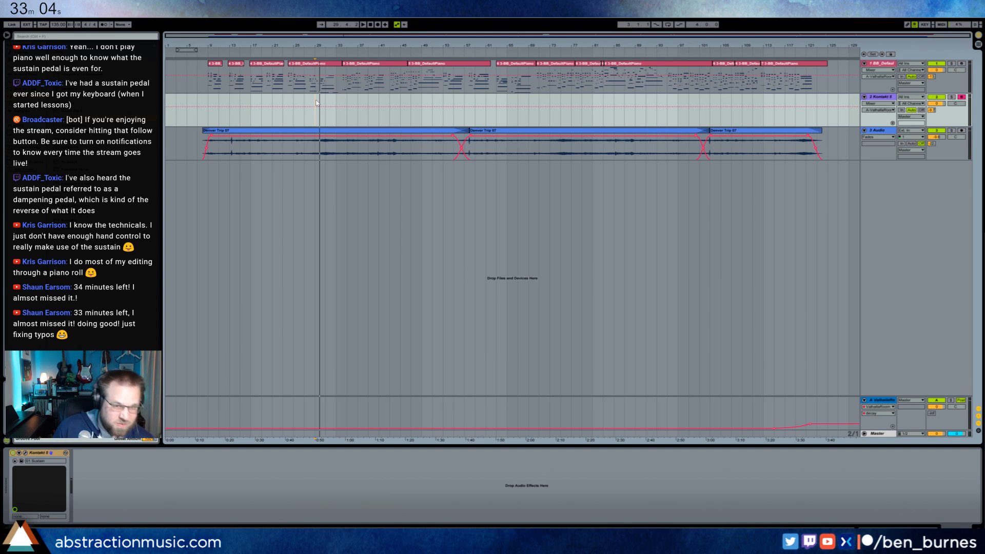
pyautogui.press('F9')
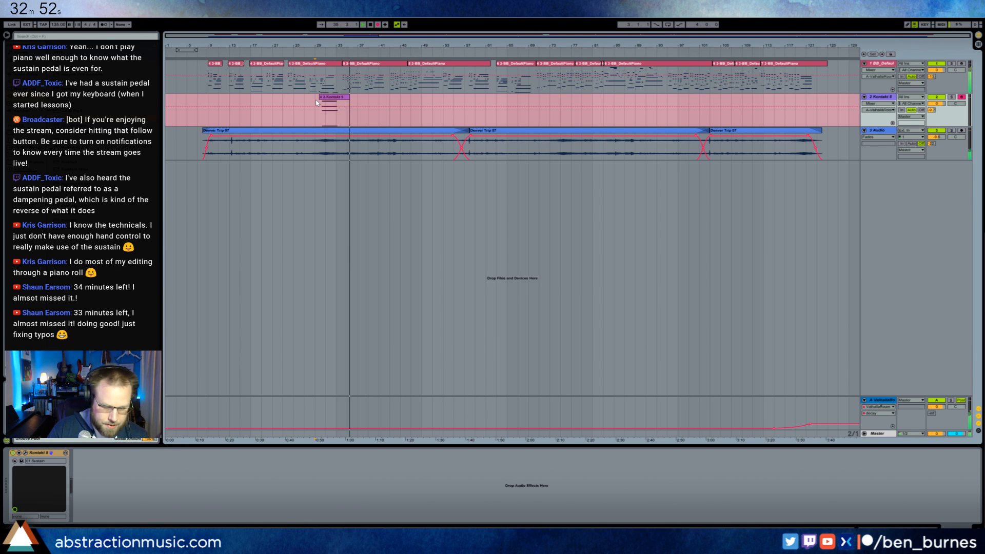
# Stop recording and discard the unwanted takes on the Kontakt 5 track
pyautogui.press('space')
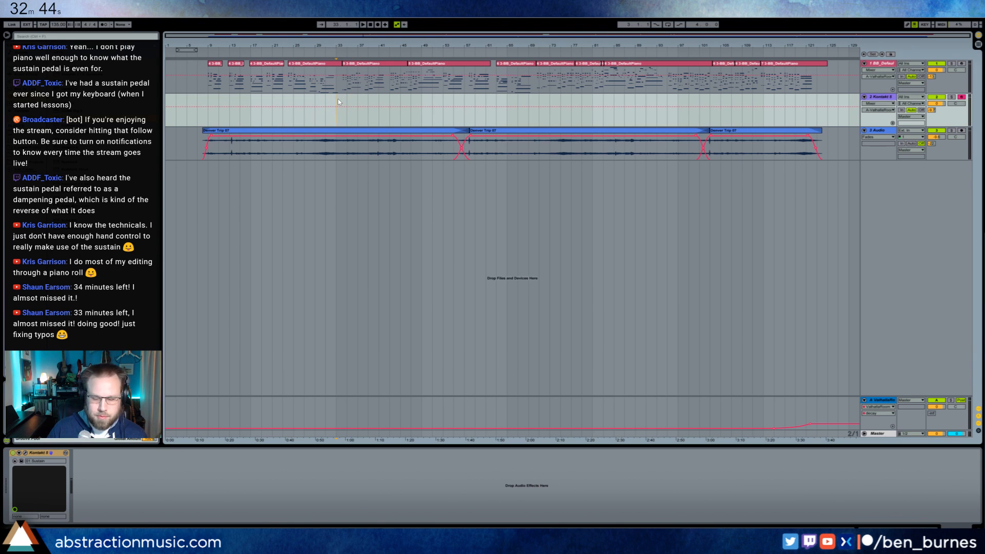
pyautogui.press('F9')
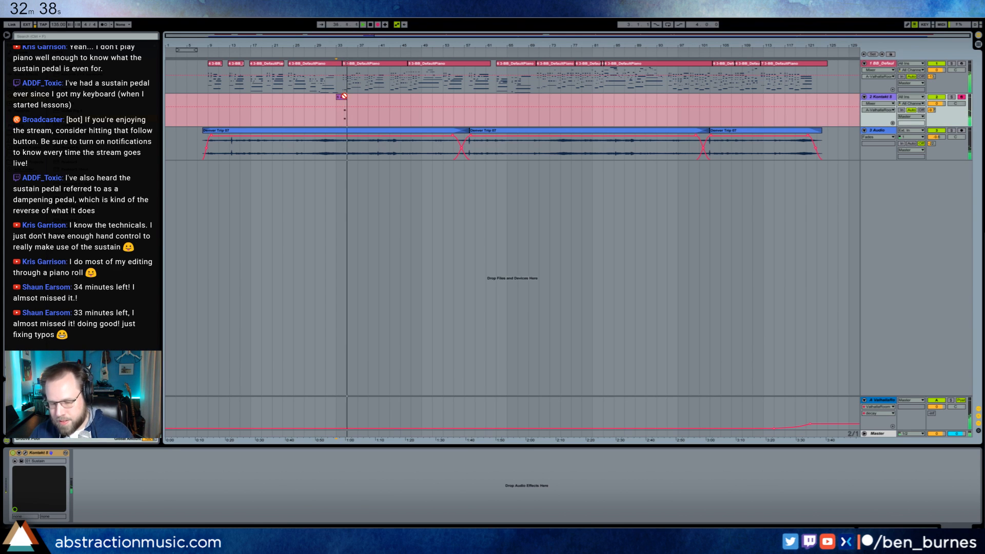
pyautogui.press('space')
pyautogui.press('Delete')
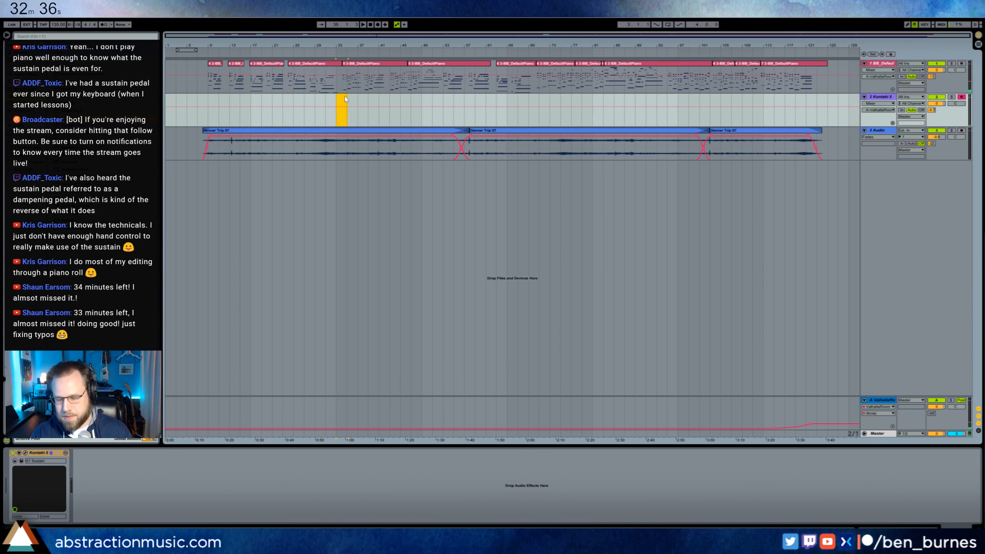
# Record a new two-note string part on the Kontakt 5 track and open the recorded clip's notes for editing
pyautogui.press('F9')
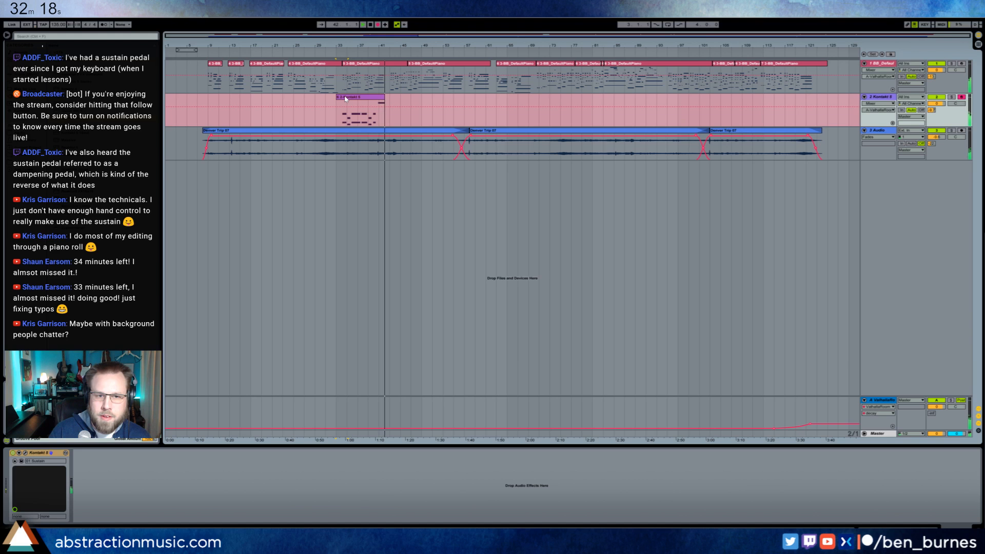
pyautogui.press('space')
pyautogui.doubleClick(345, 97)
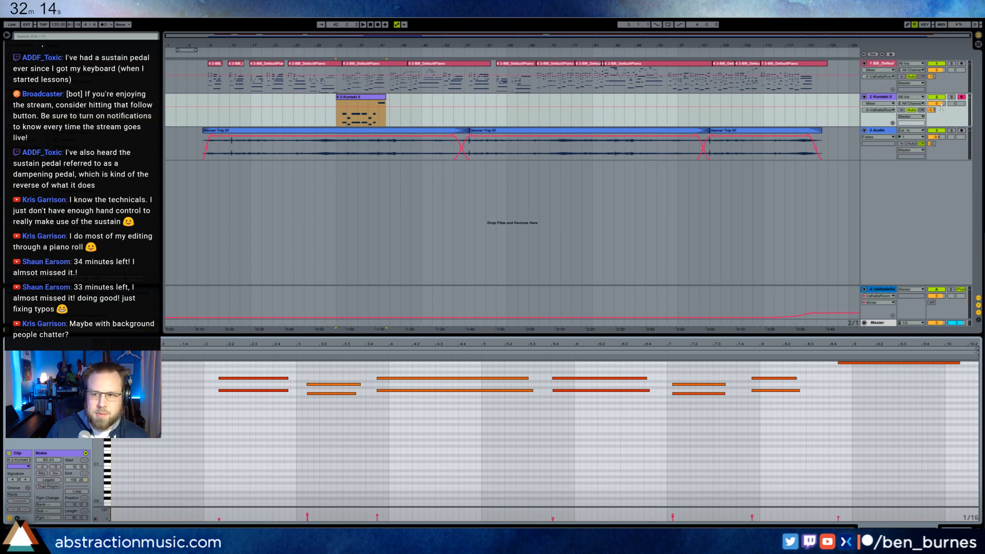
# Solo the Kontakt 5 track during playback and trim the start of the fourth chord in the clip to bar 6
pyautogui.click(952, 97)
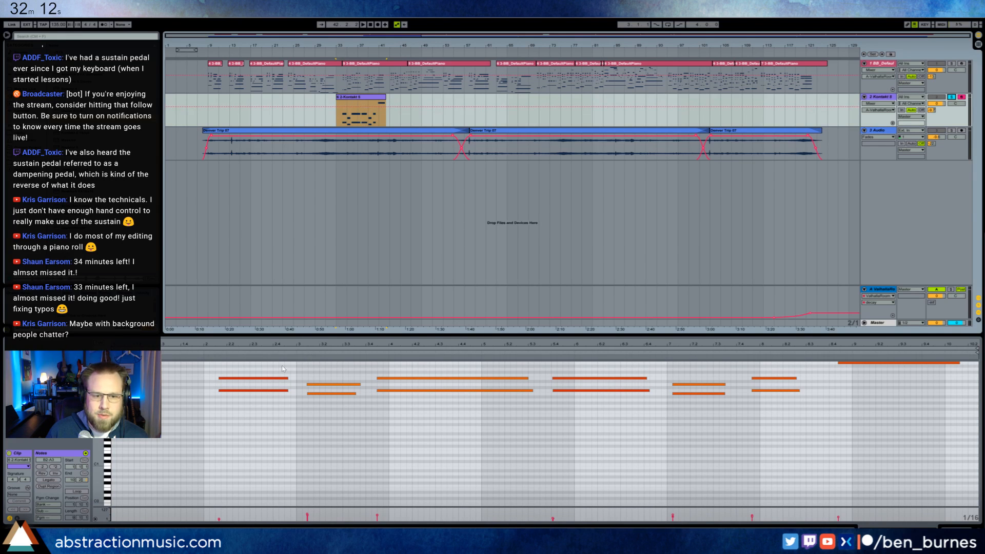
pyautogui.press('space')
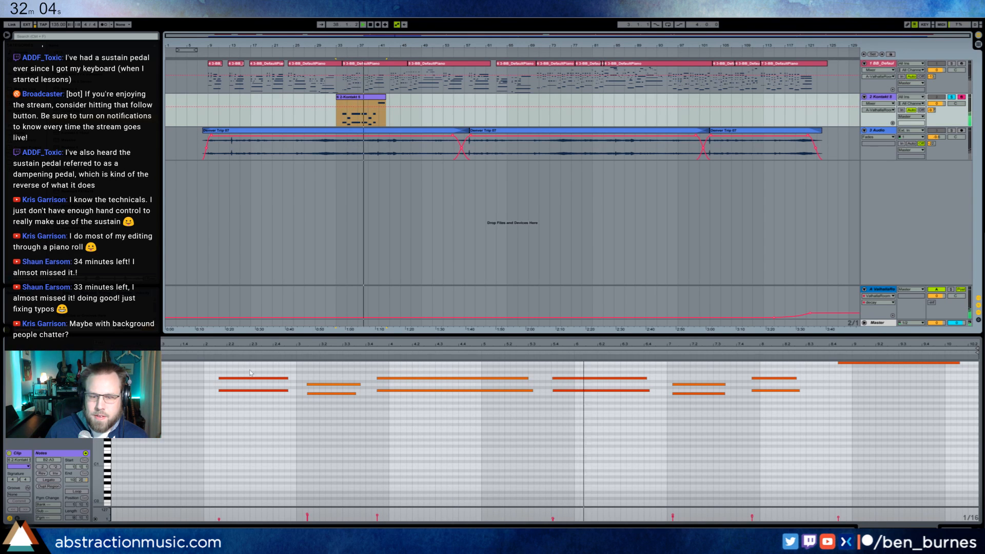
pyautogui.click(554, 383)
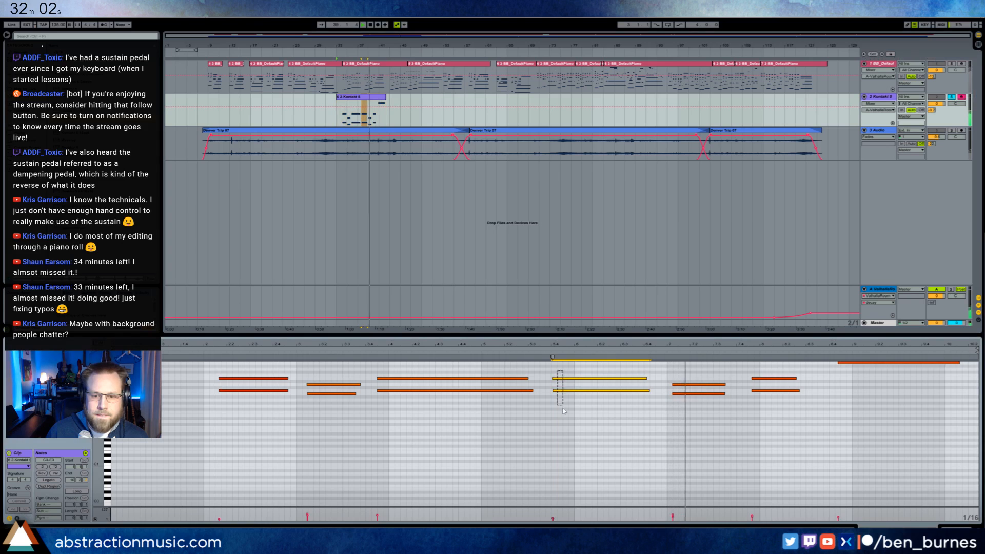
pyautogui.moveTo(554, 382); pyautogui.dragTo(567, 379)
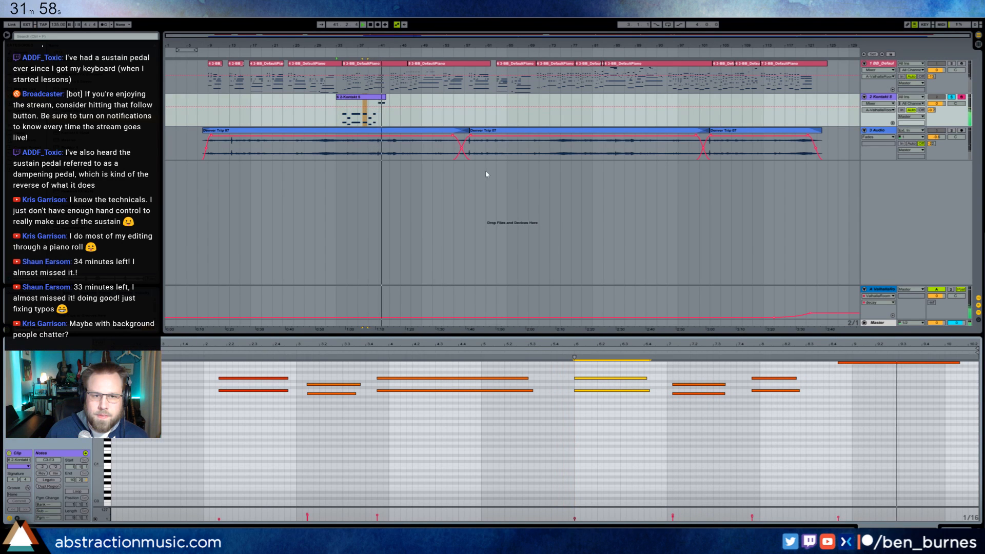
# Turn off solo on the Kontakt 5 track and play the clip from its start along with the other tracks
pyautogui.click(338, 111)
pyautogui.press('space')
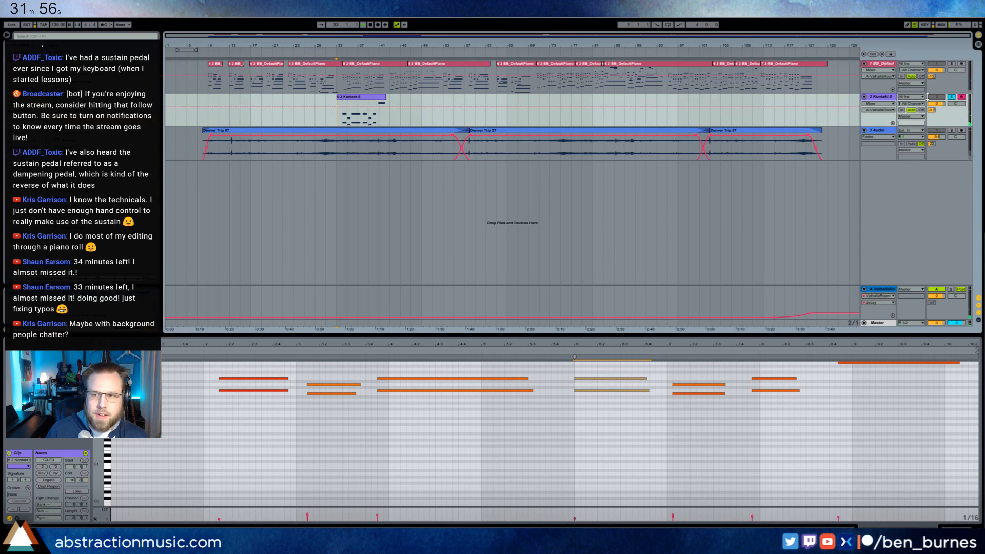
pyautogui.press('space')
pyautogui.click(951, 97)
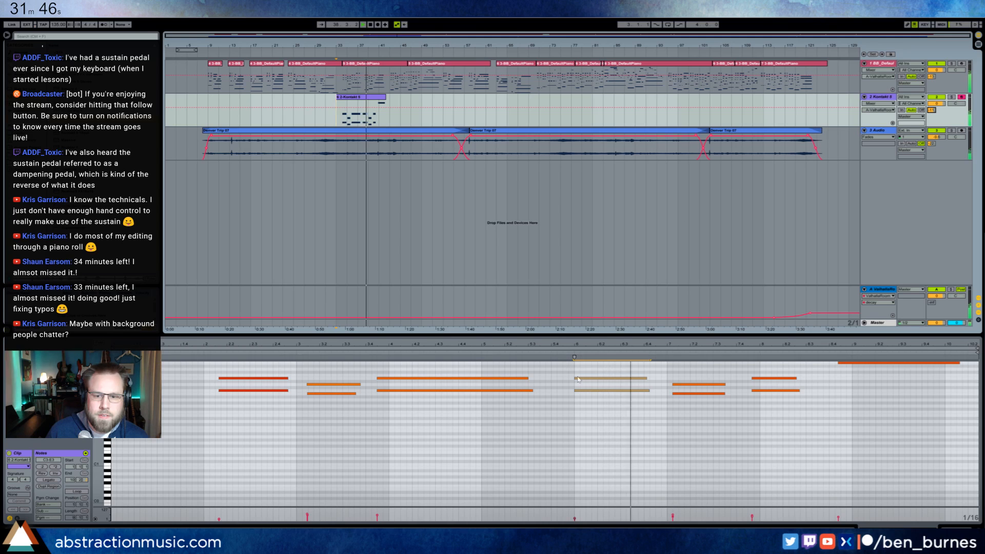
# Trim the fourth chord's start slightly past bar 6 and raise the last chord's lower note to G3
pyautogui.moveTo(574, 378); pyautogui.dragTo(580, 377)
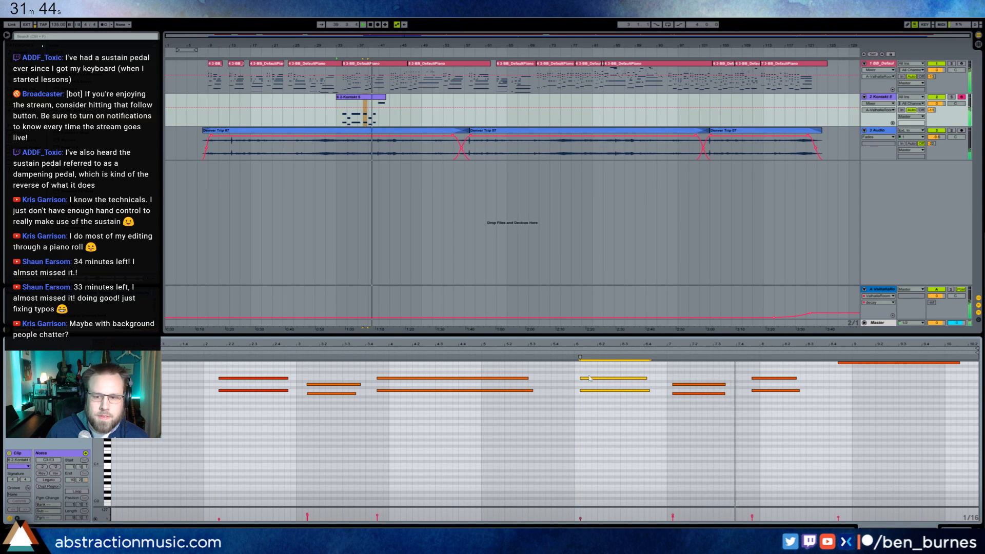
pyautogui.scroll(3, 773, 390)
pyautogui.moveTo(769, 403); pyautogui.dragTo(773, 417)
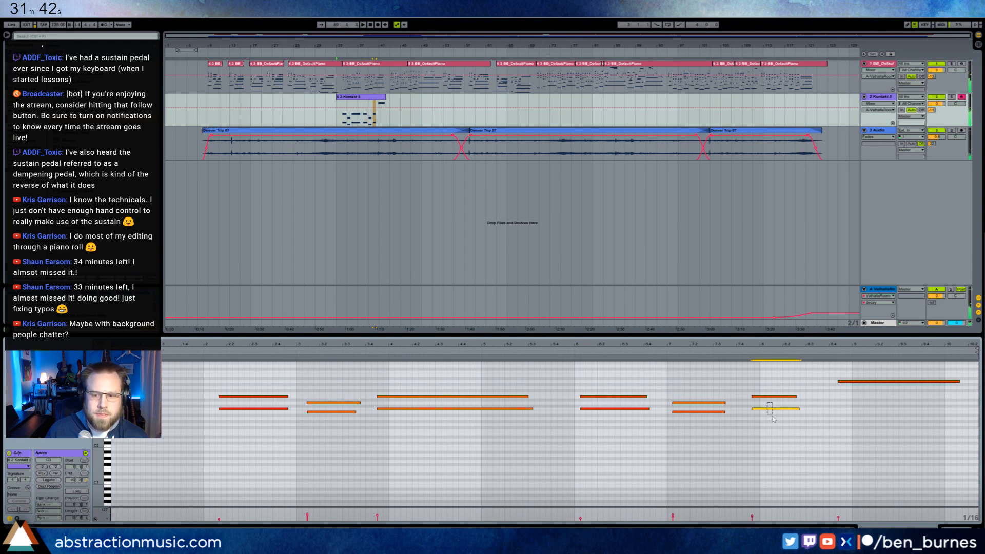
pyautogui.press('space')
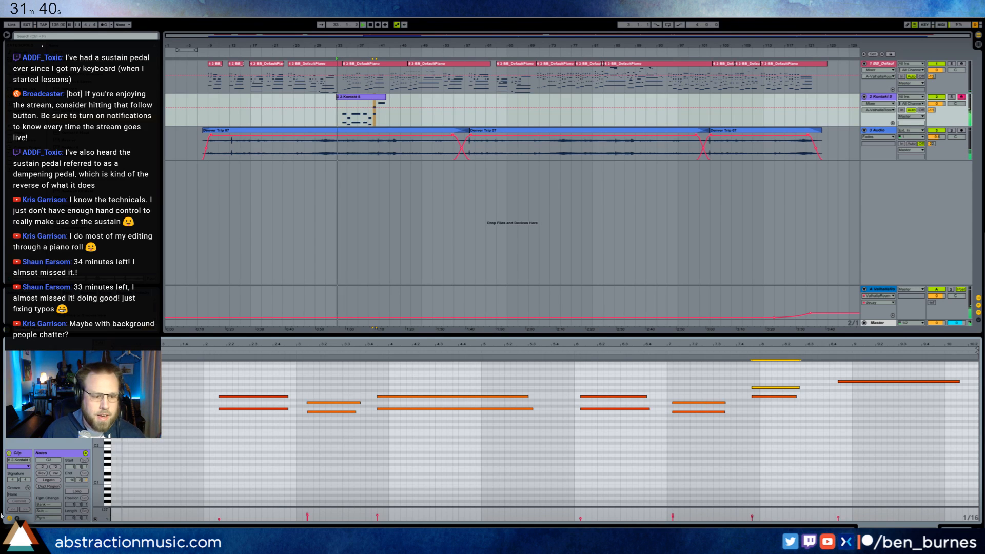
# Show the clip's controller 64 (hold pedal) envelope and flatten it to zero across the whole clip
pyautogui.click(17, 518)
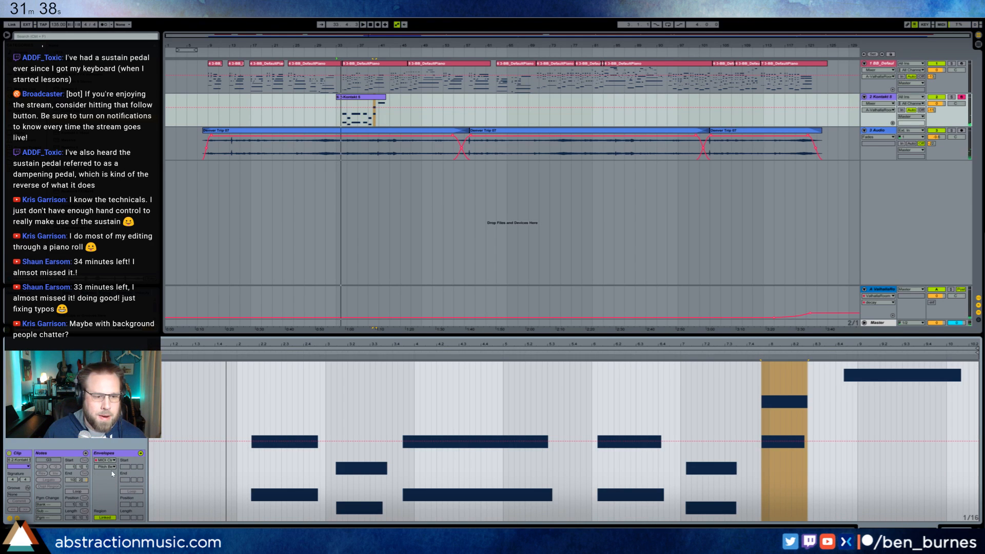
pyautogui.click(106, 467)
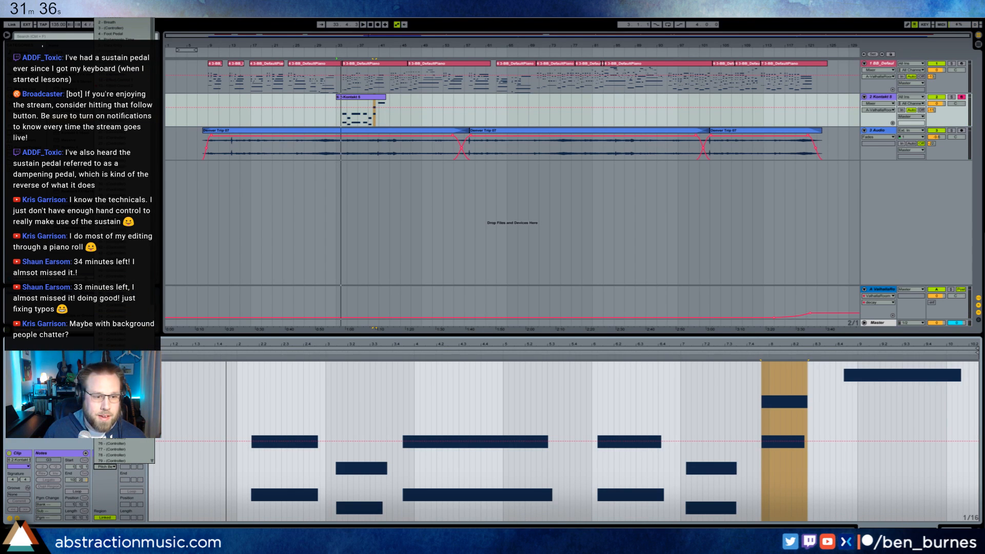
pyautogui.click(110, 374)
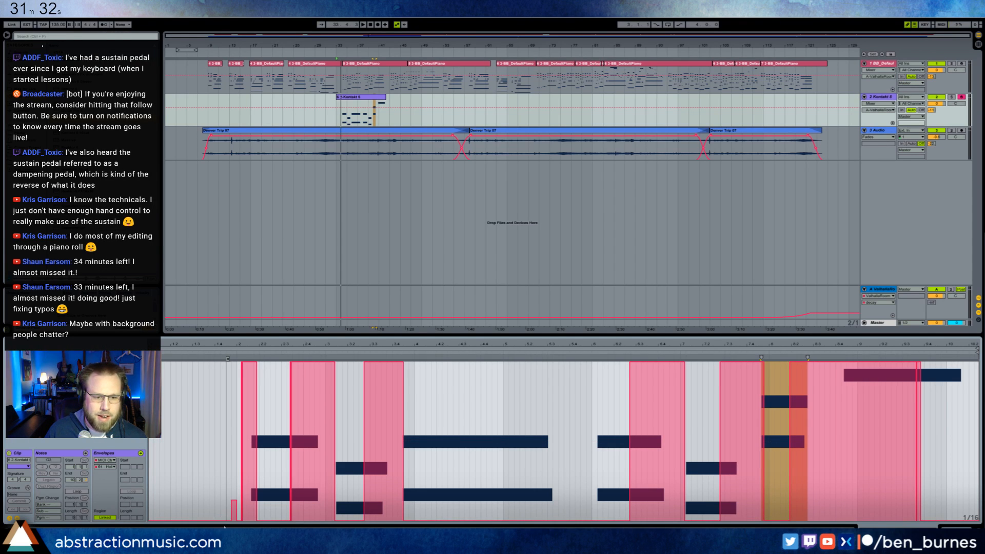
pyautogui.moveTo(224, 527); pyautogui.dragTo(975, 528)
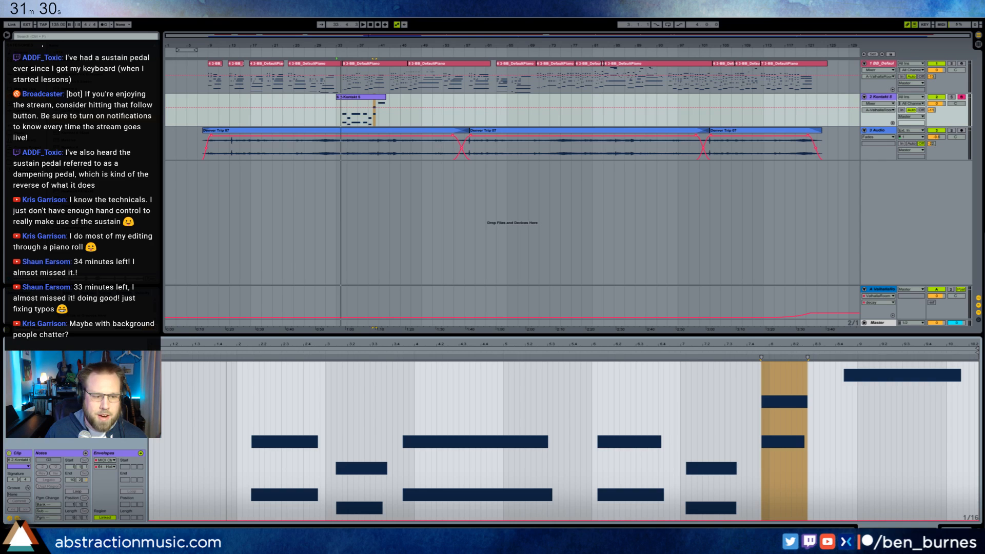
pyautogui.hotkey('alt', 'e')
# Lengthen the clip's first five chords so each one ends close to the start of the following chord
pyautogui.press('space')
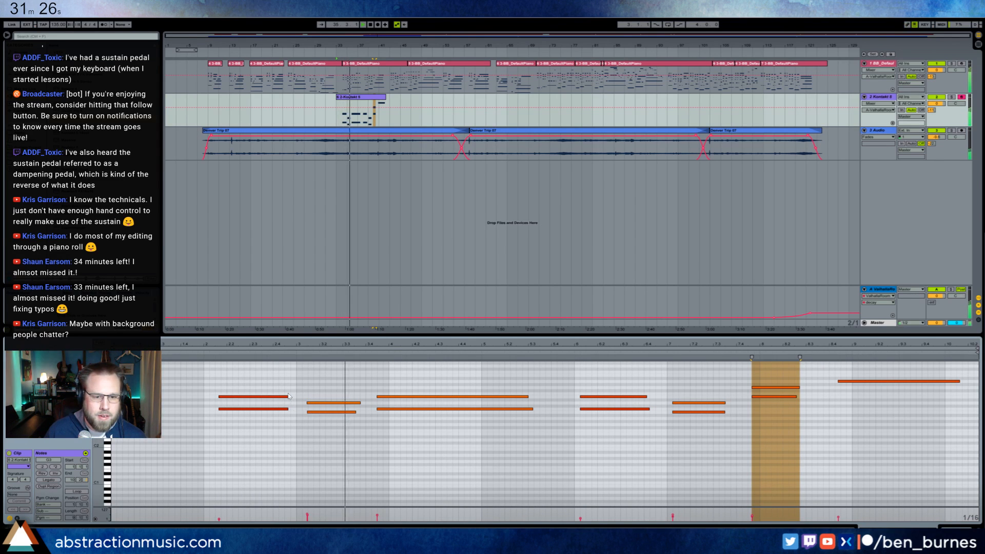
pyautogui.press('space')
pyautogui.moveTo(283, 388); pyautogui.dragTo(298, 422)
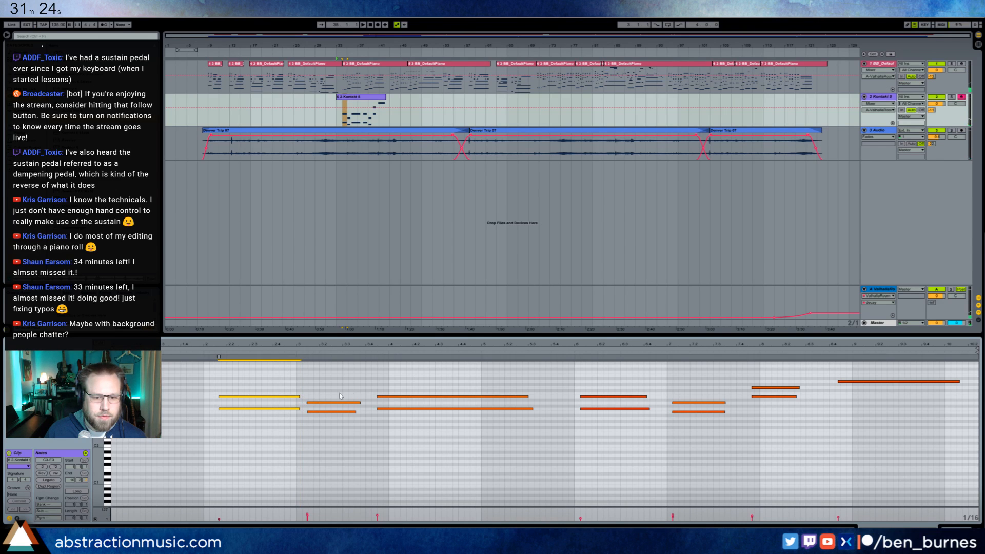
pyautogui.moveTo(340, 395); pyautogui.dragTo(747, 407)
pyautogui.press('space')
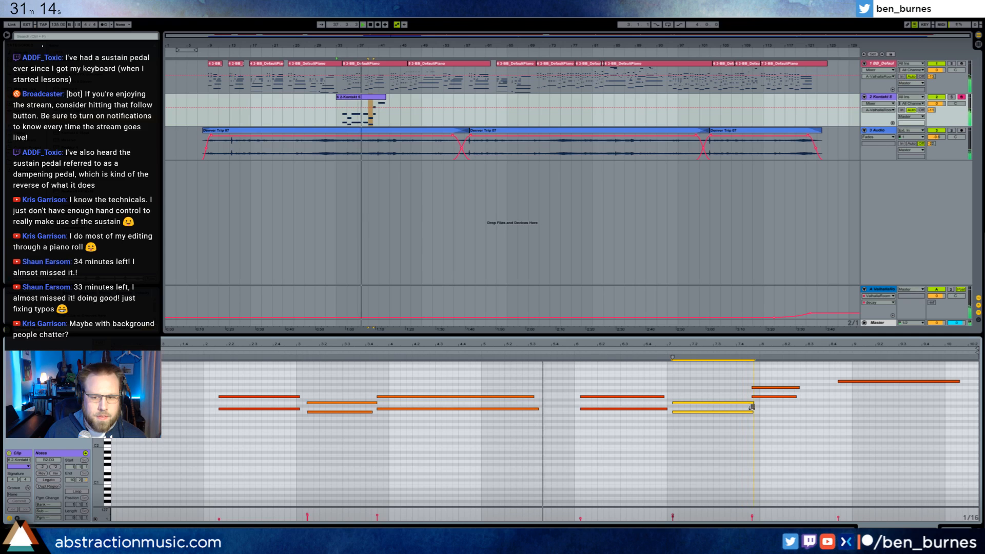
# Trim the fourth chord's start a little further past bar 6 and extend the last chord to bar 10
pyautogui.moveTo(662, 417); pyautogui.dragTo(584, 399)
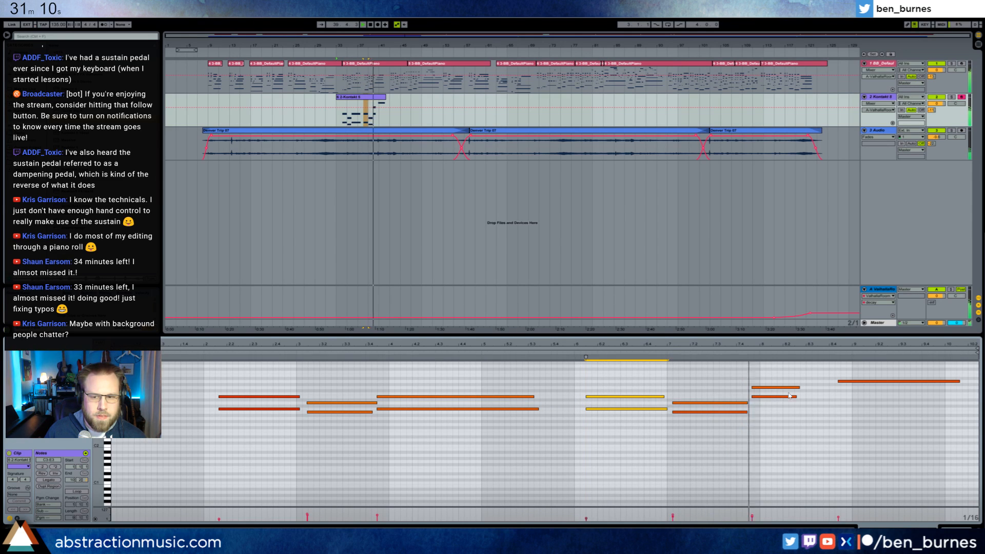
pyautogui.moveTo(754, 417); pyautogui.dragTo(922, 408)
pyautogui.moveTo(935, 410); pyautogui.dragTo(949, 409)
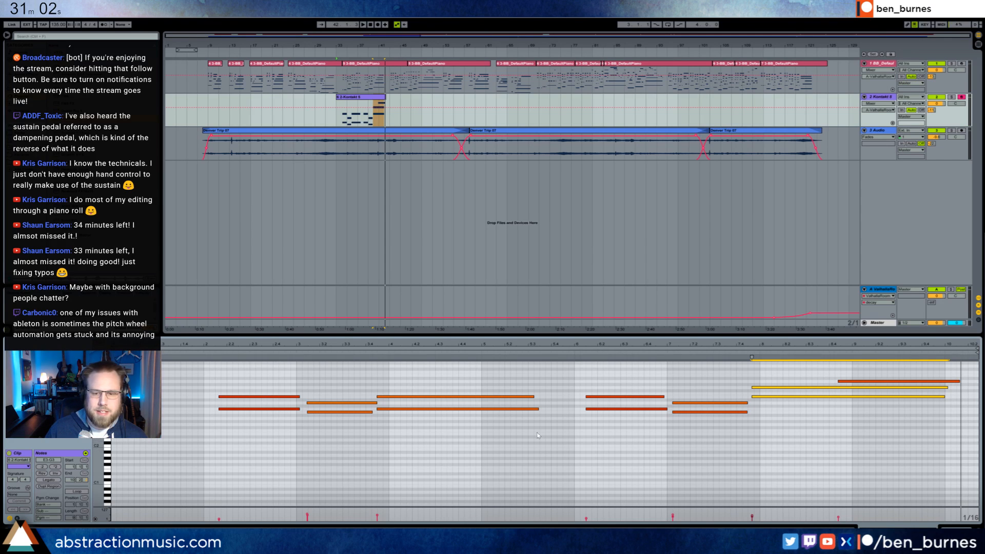
# Show the clip's Modulation envelope, try out a rising and falling curve, and flatten it back to zero
pyautogui.click(17, 518)
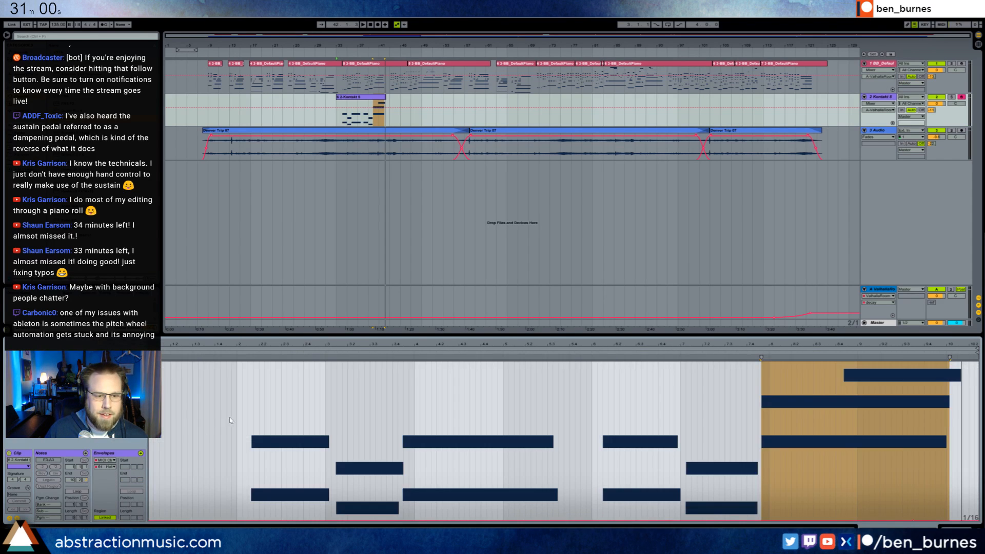
pyautogui.click(110, 464)
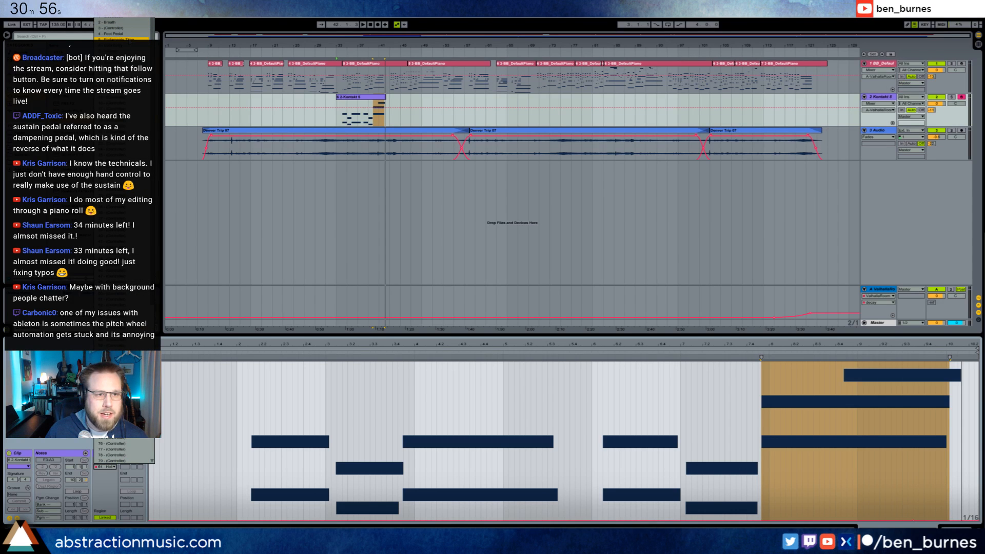
pyautogui.click(135, 20)
pyautogui.moveTo(306, 436)
pyautogui.mouseDown()
pyautogui.moveTo(405, 466)
pyautogui.moveTo(802, 389)
pyautogui.mouseUp()
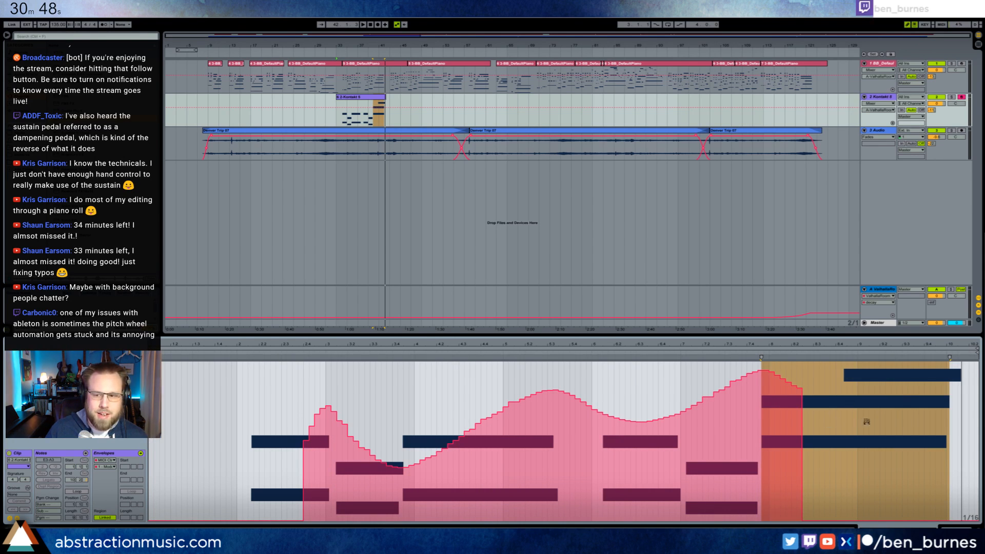
pyautogui.moveTo(907, 407)
pyautogui.mouseDown()
pyautogui.moveTo(974, 409)
pyautogui.moveTo(978, 364)
pyautogui.moveTo(980, 392)
pyautogui.mouseUp()
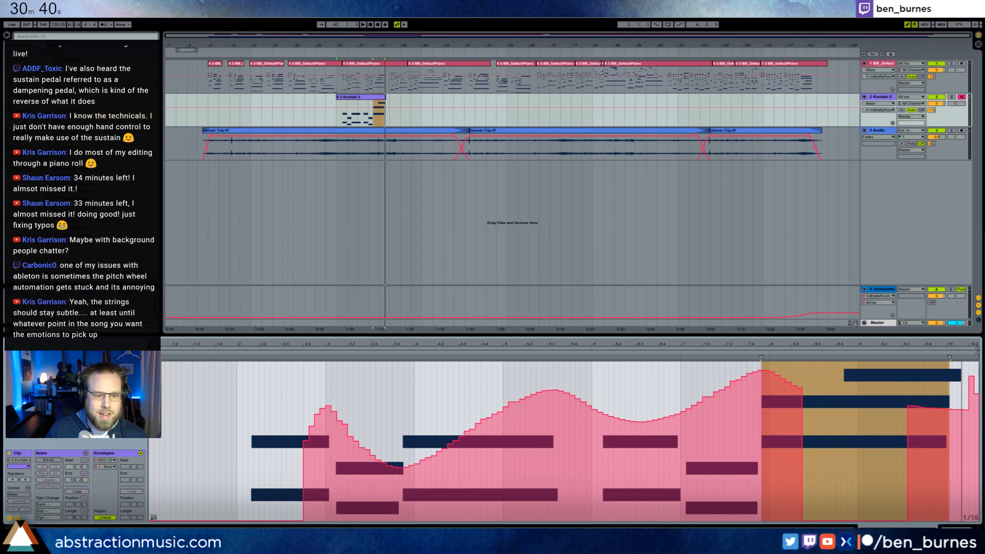
pyautogui.moveTo(153, 520); pyautogui.dragTo(979, 521)
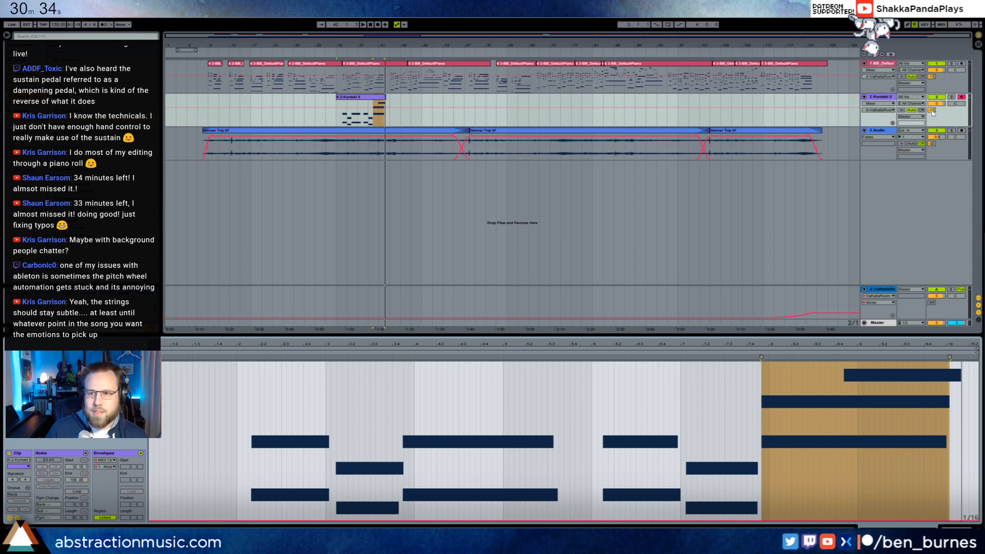
# Adjust the Kontakt 5 track's volume and ValhallaRoom send while playing the clip, and hide the clip's envelopes
pyautogui.moveTo(936, 104); pyautogui.dragTo(936, 104)
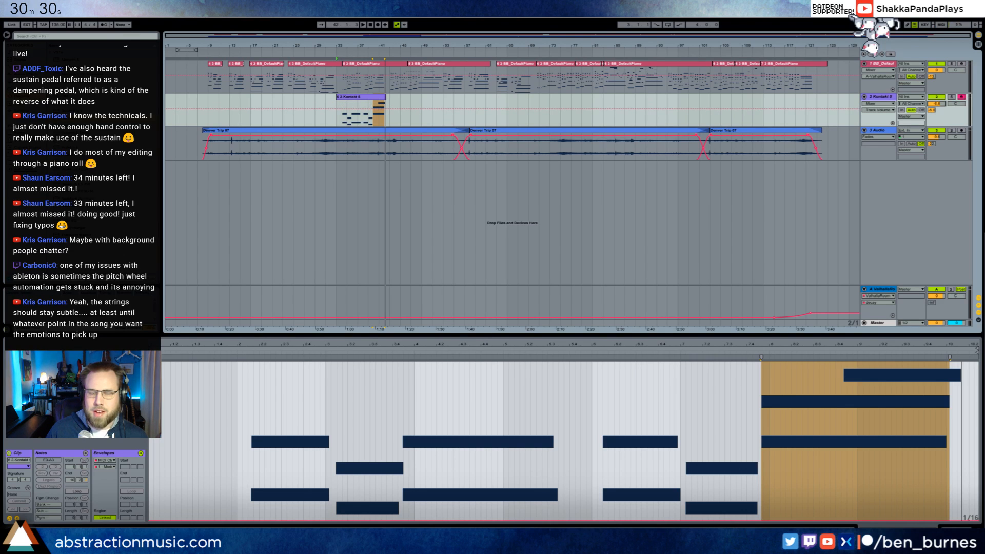
pyautogui.click(337, 103)
pyautogui.press('space')
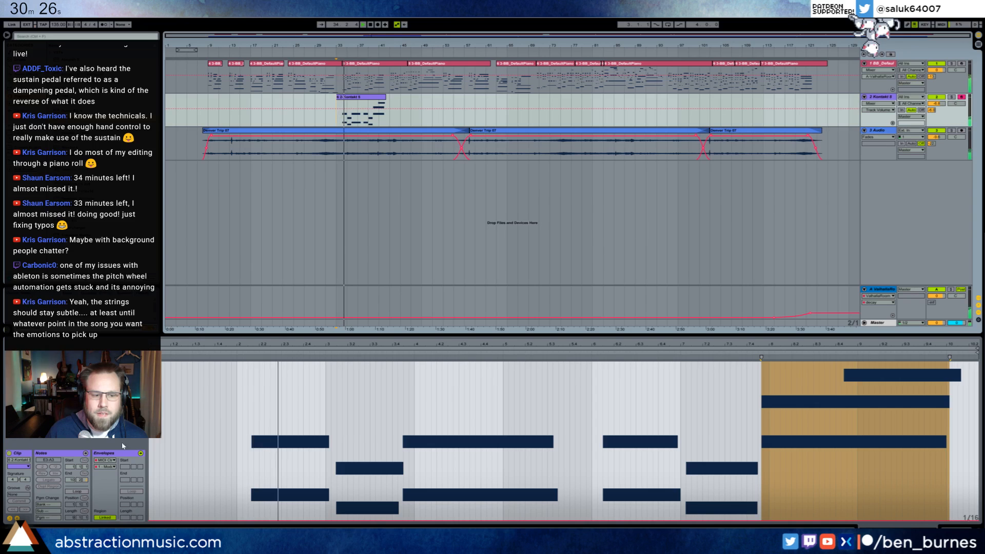
pyautogui.click(141, 453)
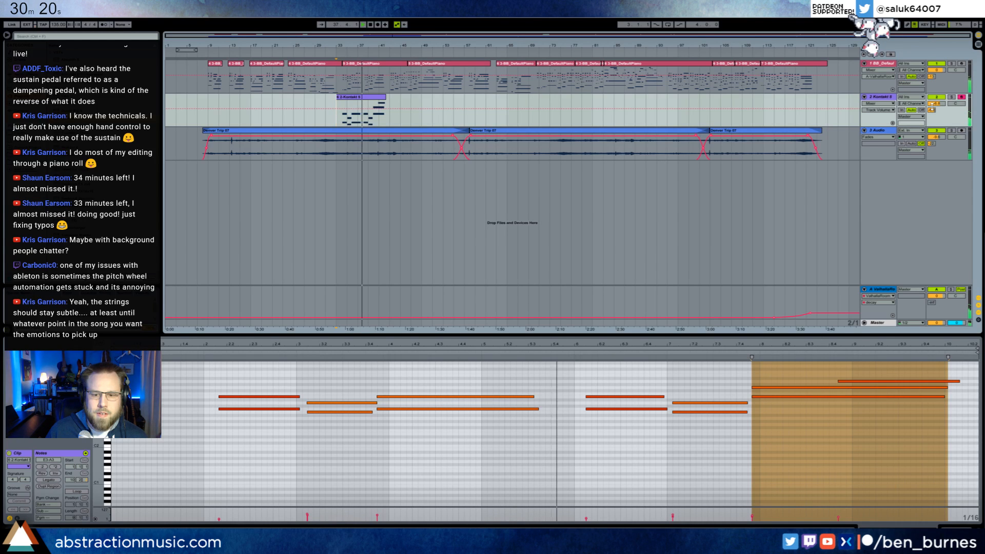
pyautogui.click(933, 110)
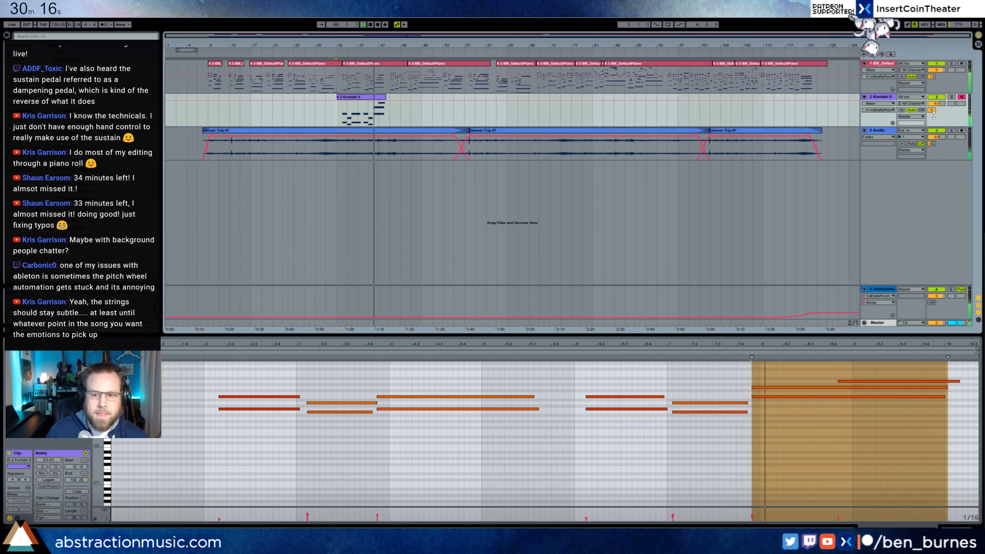
# Shorten the last chord's G3 note so that it ends where the A3 note begins
pyautogui.click(781, 386)
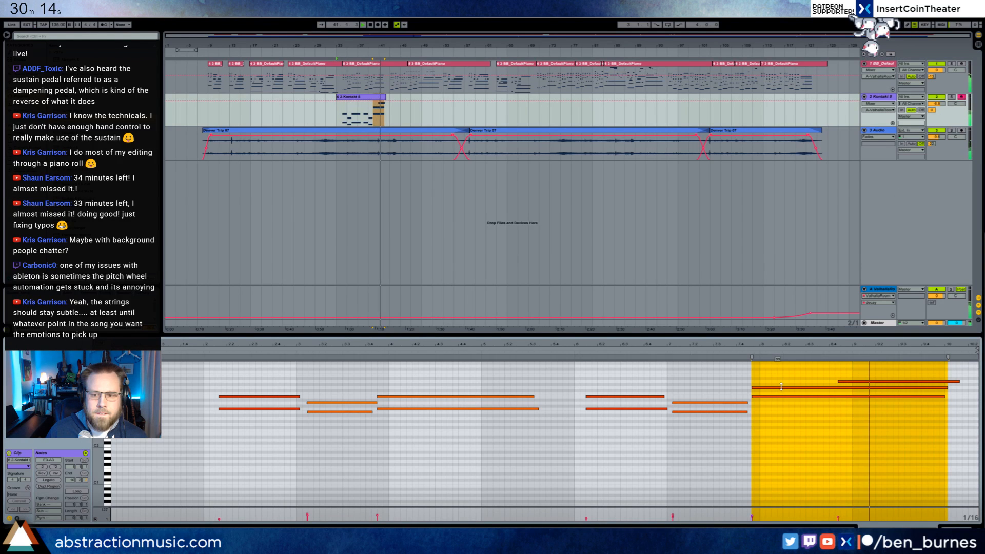
pyautogui.click(781, 387)
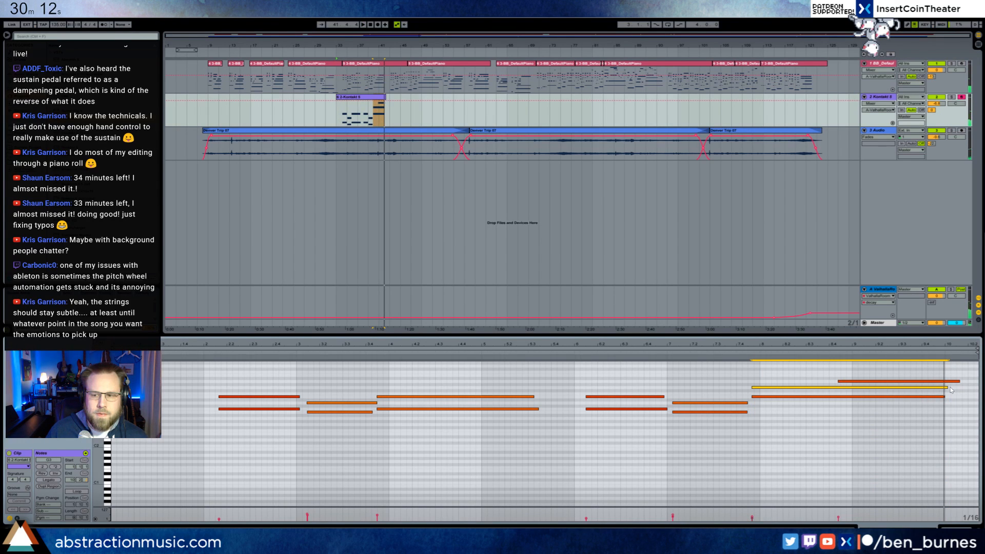
pyautogui.moveTo(950, 389); pyautogui.dragTo(846, 384)
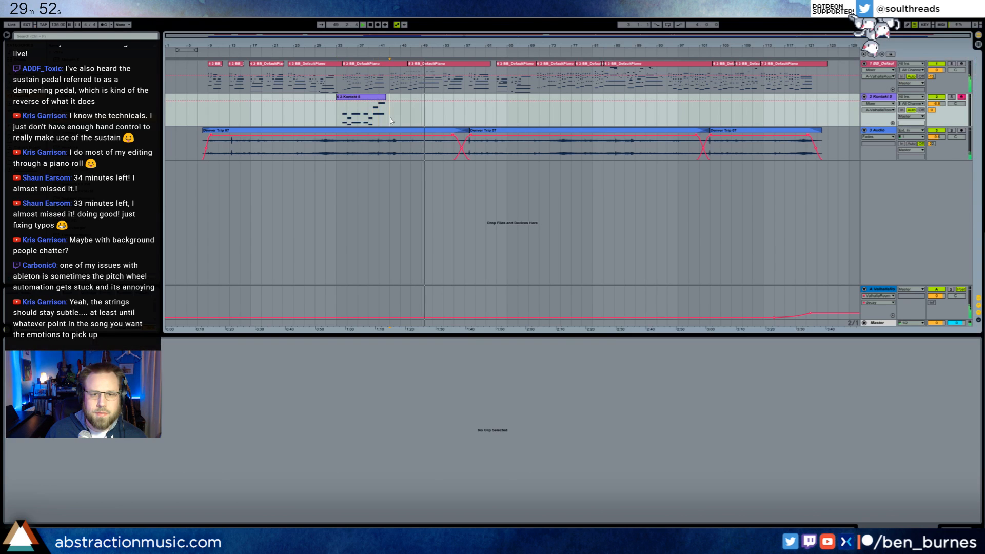
# Record a second Kontakt 5 string clip on the same track, from bar 43 to about bar 53
pyautogui.click(371, 104)
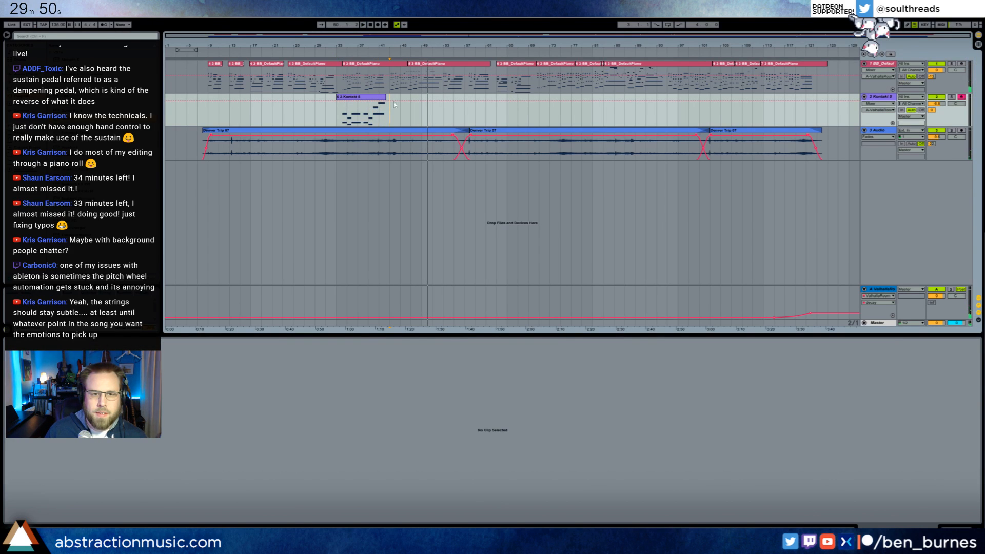
pyautogui.click(379, 25)
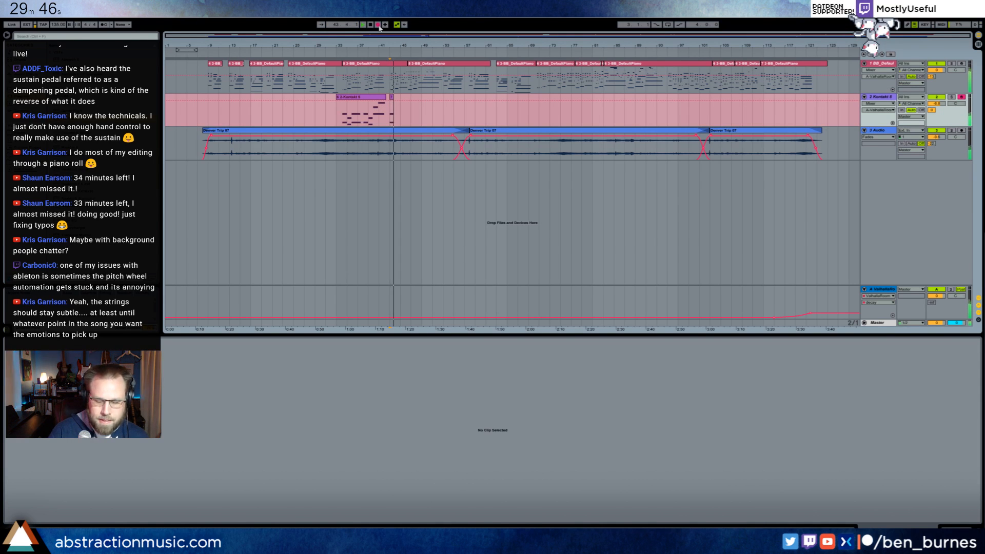
pyautogui.click(378, 25)
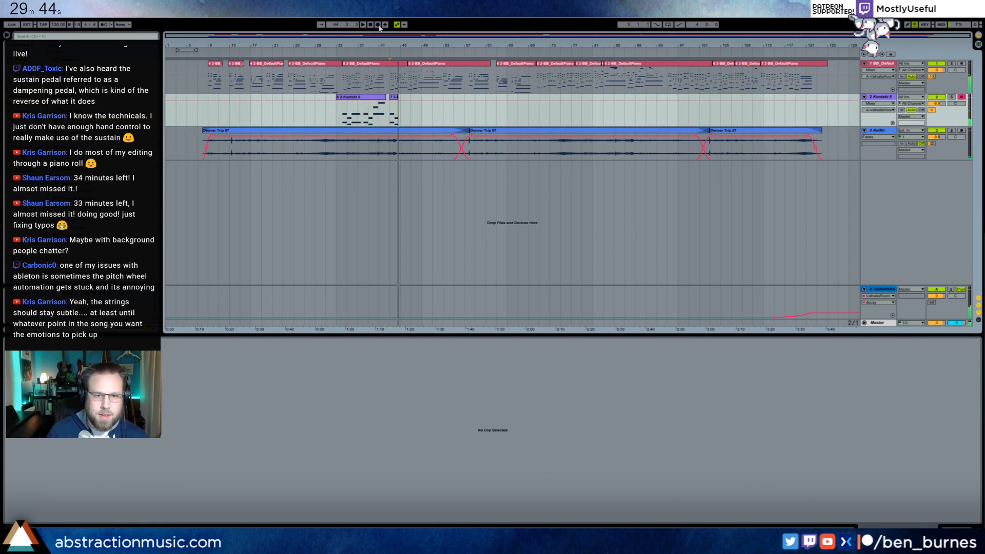
pyautogui.click(378, 24)
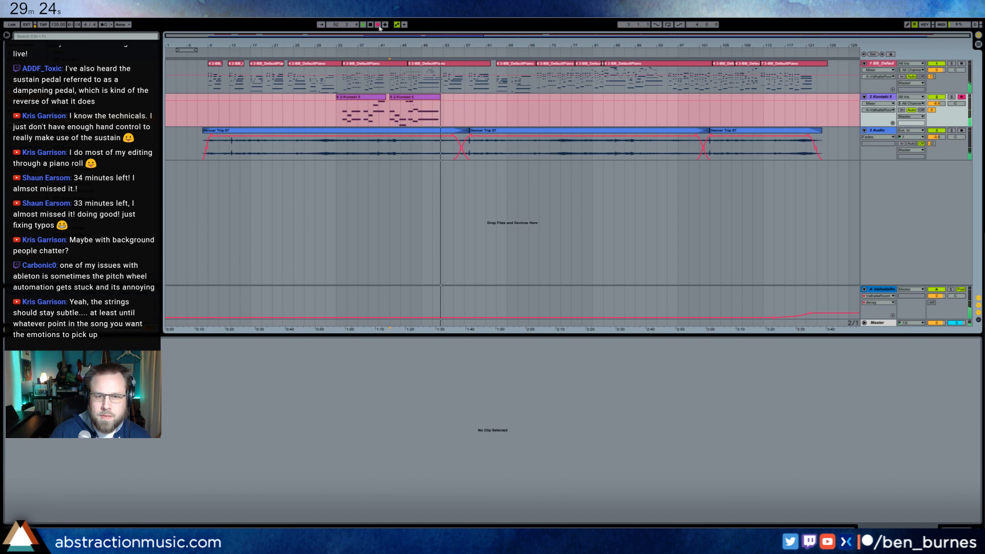
pyautogui.click(378, 25)
pyautogui.press('space')
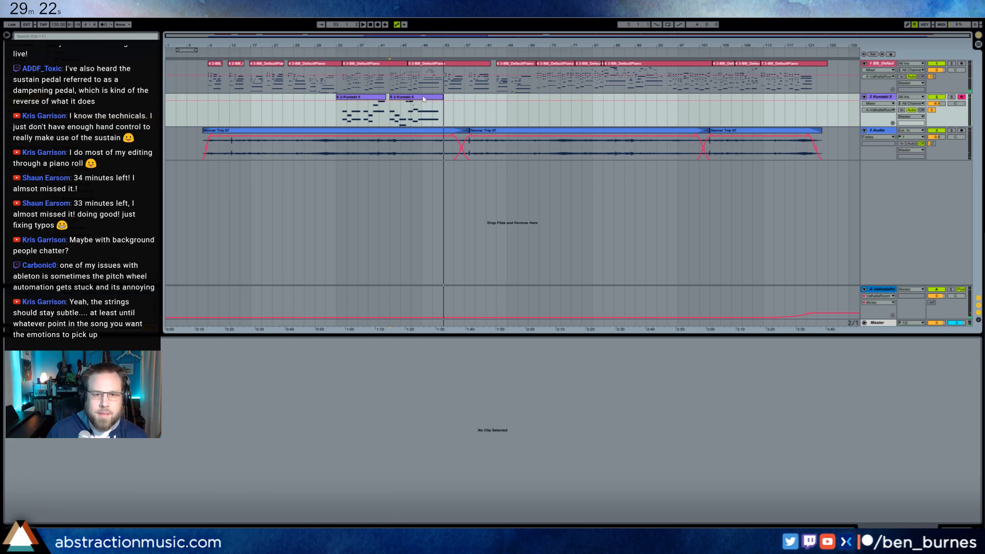
# Open the second string clip and lower the velocities of its early C3, B2 and A2 notes
pyautogui.click(423, 99)
pyautogui.click(494, 386)
pyautogui.press('Delete')
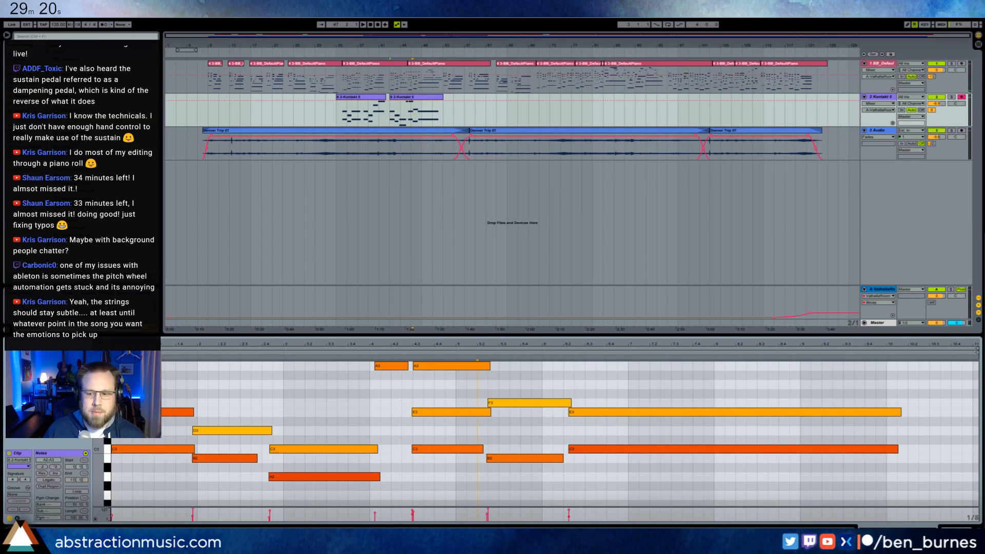
pyautogui.moveTo(476, 453); pyautogui.dragTo(585, 449)
pyautogui.moveTo(173, 441); pyautogui.dragTo(203, 473)
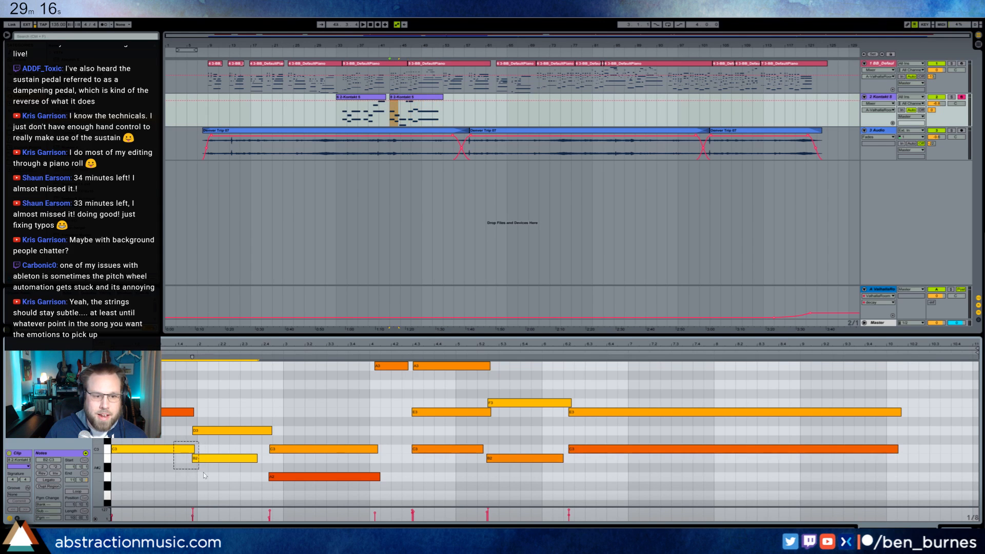
pyautogui.keyDown('shift'); pyautogui.click(278, 475); pyautogui.keyUp('shift')
pyautogui.moveTo(278, 476); pyautogui.dragTo(277, 471)
pyautogui.click(251, 473)
# Add a Utility to the Kontakt 5 track and automate its gain to fade down under the last chord, returning to normal after bar 53
pyautogui.hotkey('shift', 'Tab')
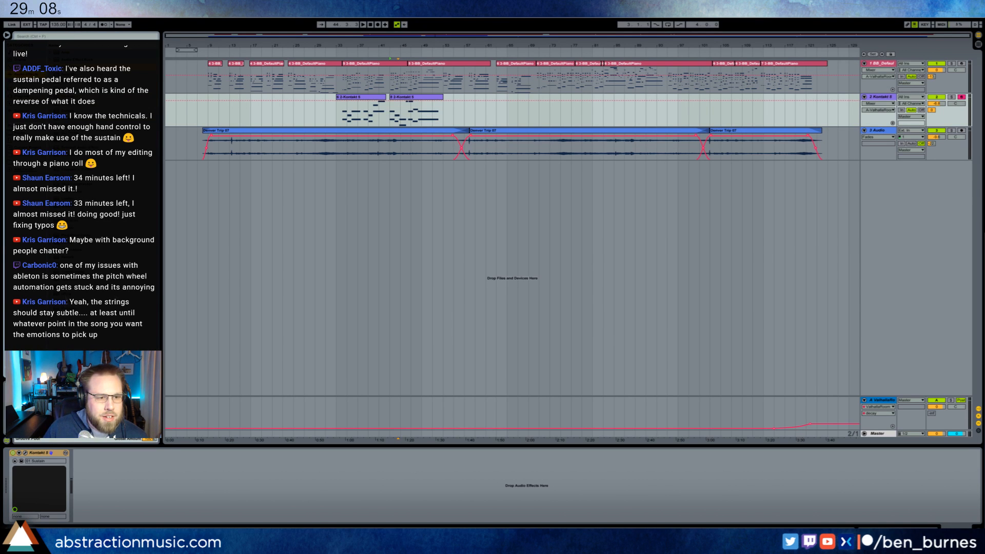
pyautogui.moveTo(469, 153); pyautogui.dragTo(391, 155)
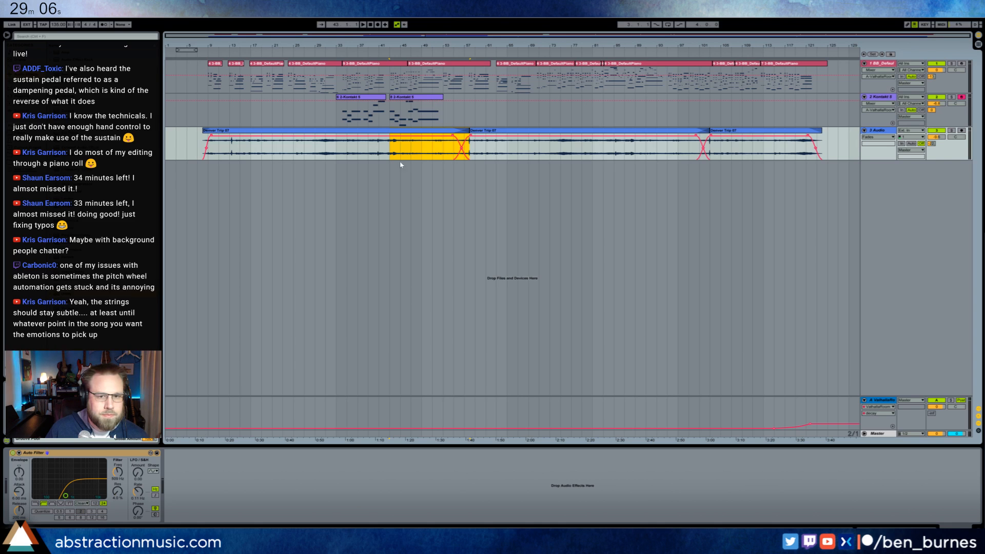
pyautogui.click(466, 121)
pyautogui.moveTo(438, 42); pyautogui.dragTo(543, 104)
pyautogui.click(89, 477)
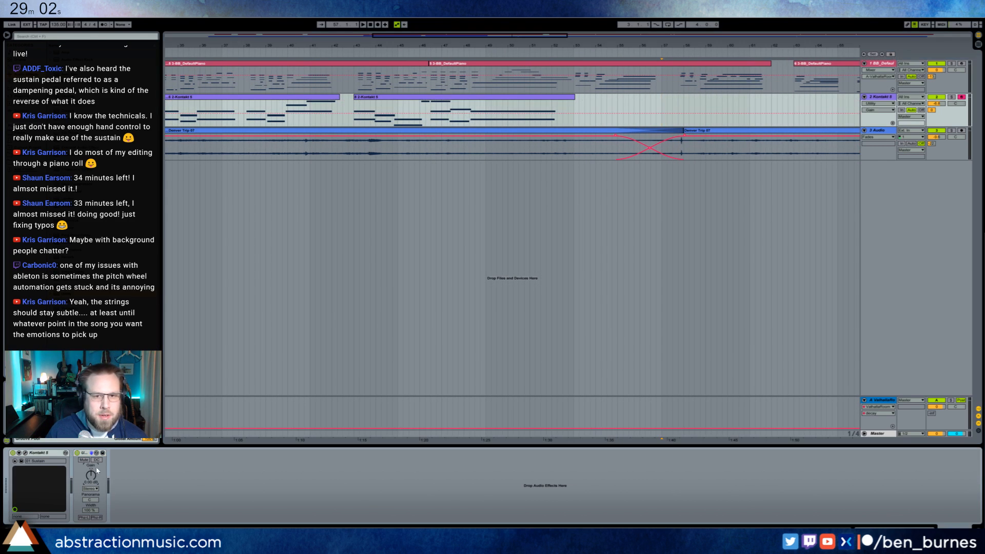
pyautogui.click(488, 113)
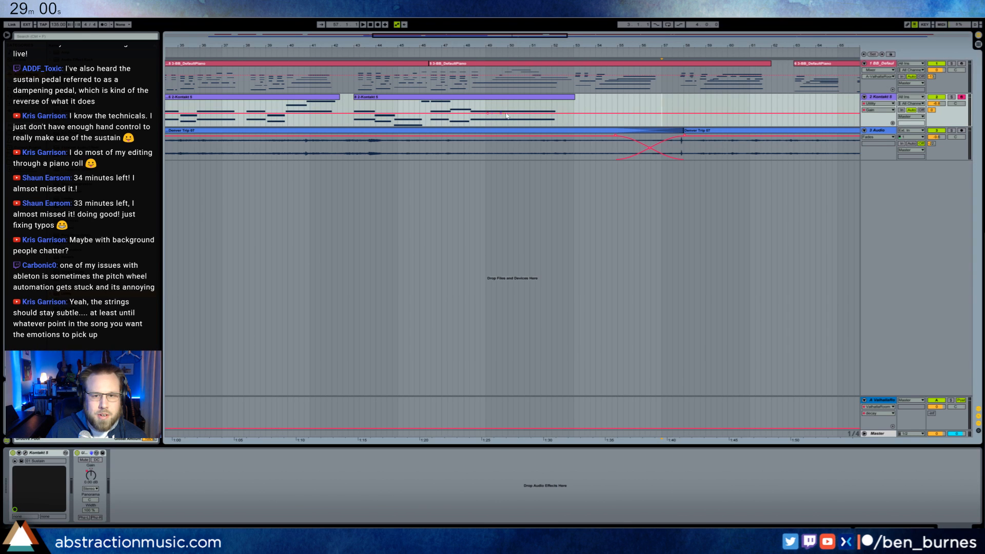
pyautogui.click(578, 114)
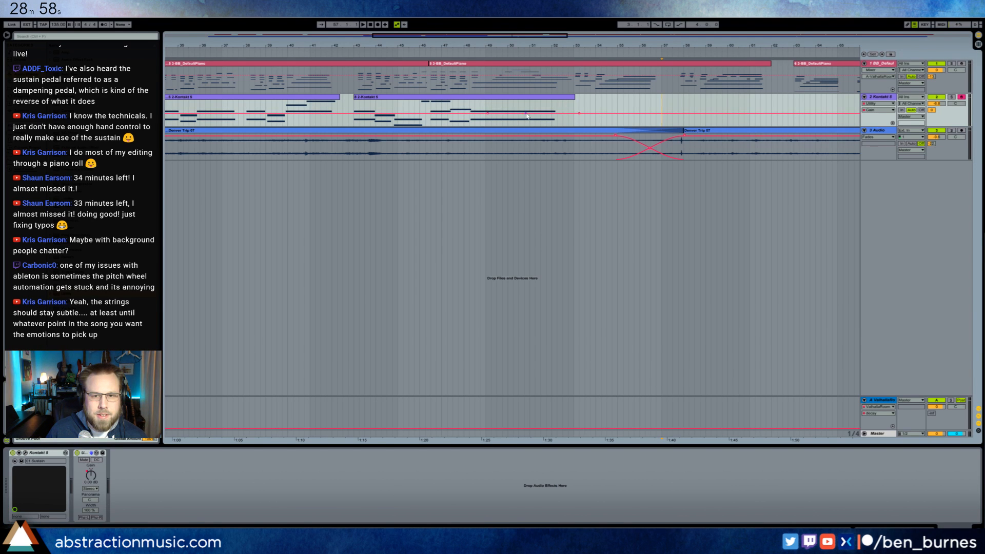
pyautogui.moveTo(527, 115); pyautogui.dragTo(578, 124)
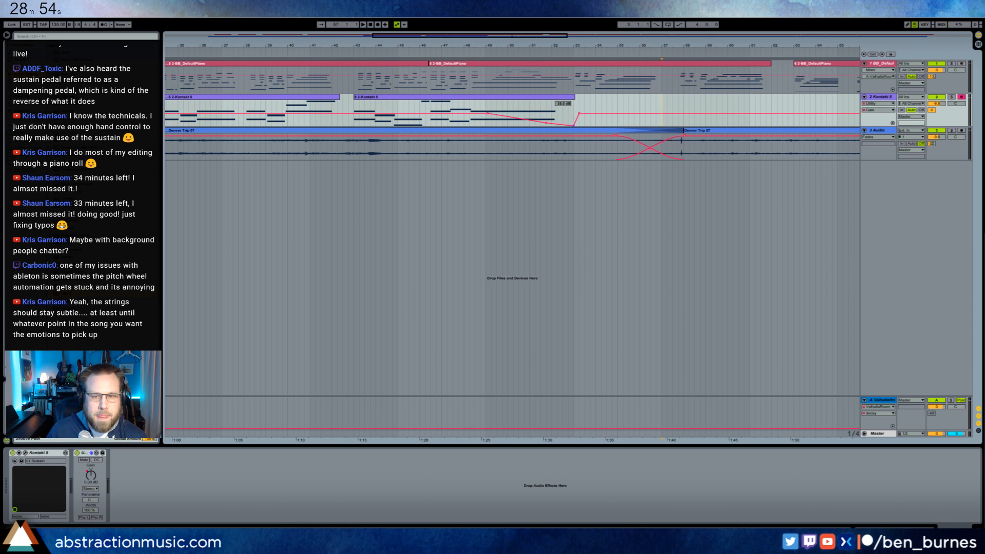
# Trim the start of the second string clip's opening chord slightly later and dip the Utility gain gently around the clip's start
pyautogui.click(355, 55)
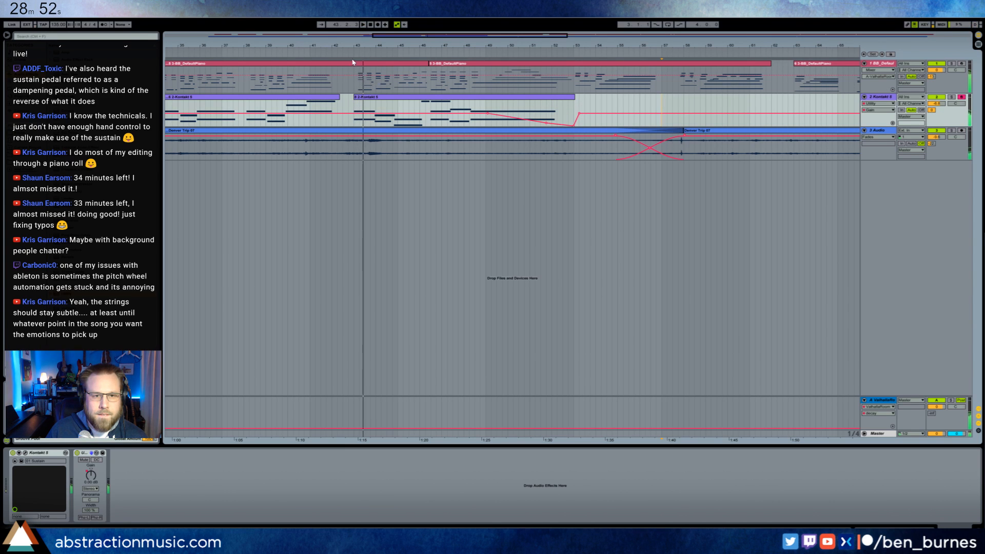
pyautogui.click(351, 55)
pyautogui.click(371, 95)
pyautogui.doubleClick(370, 96)
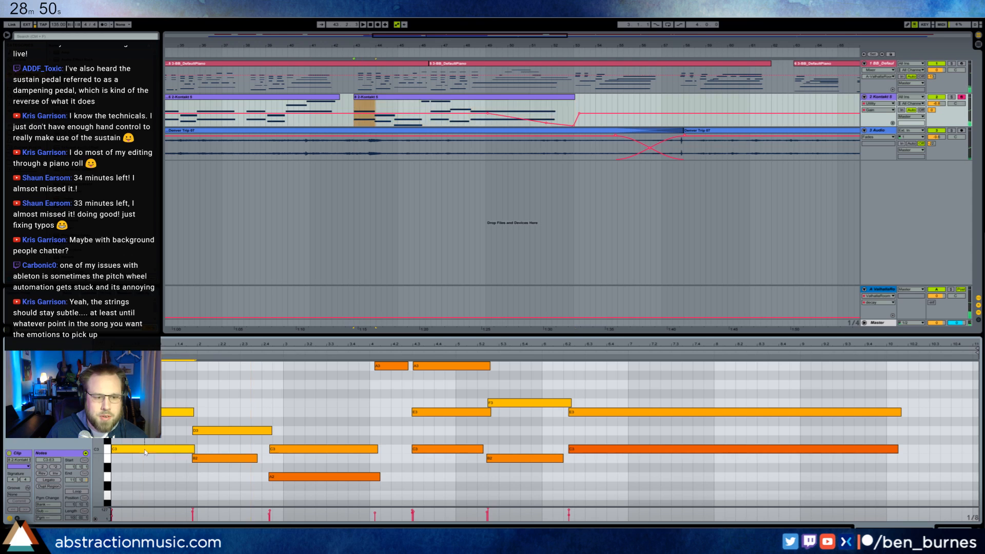
pyautogui.press('Right')
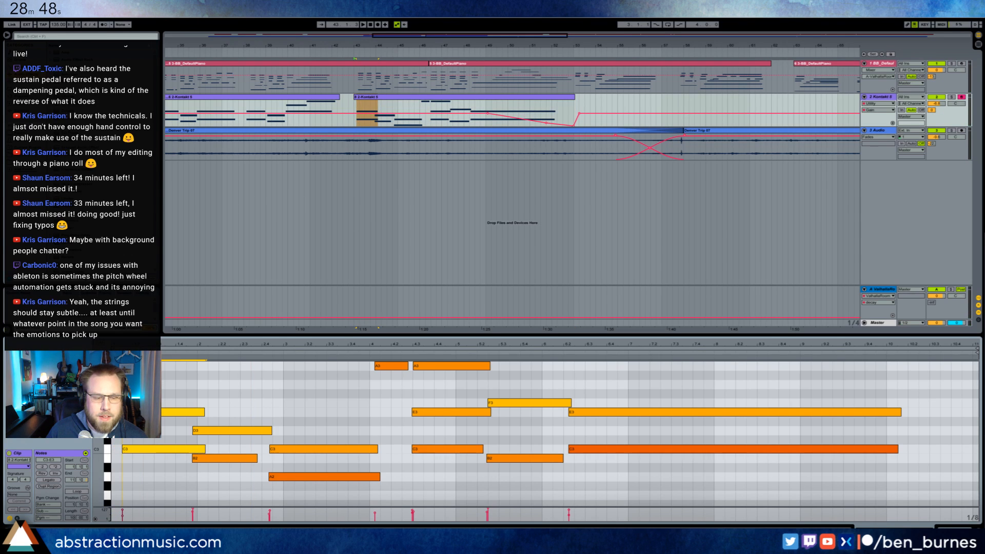
pyautogui.hotkey('shift', 'Left')
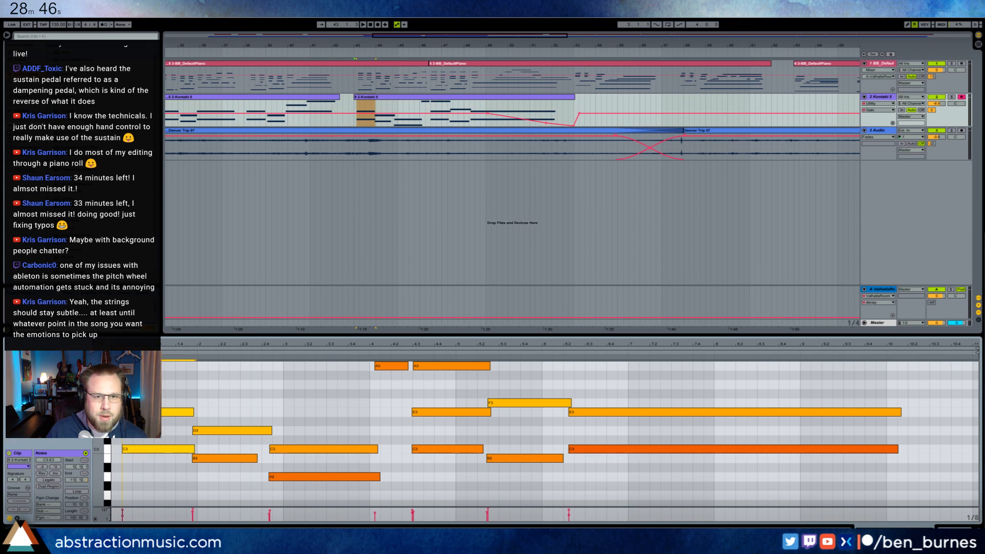
pyautogui.press('Right')
pyautogui.hotkey('shift', 'Left')
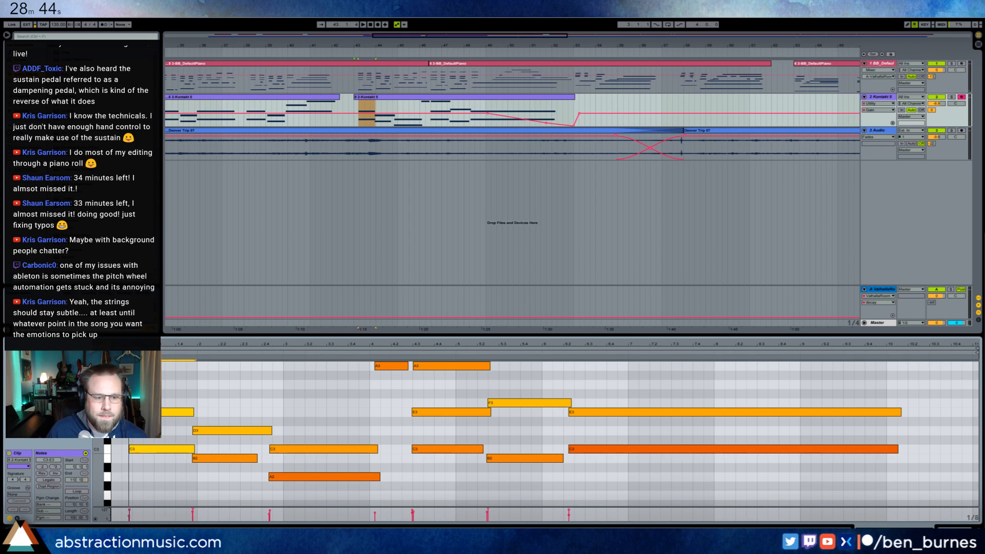
pyautogui.click(154, 392)
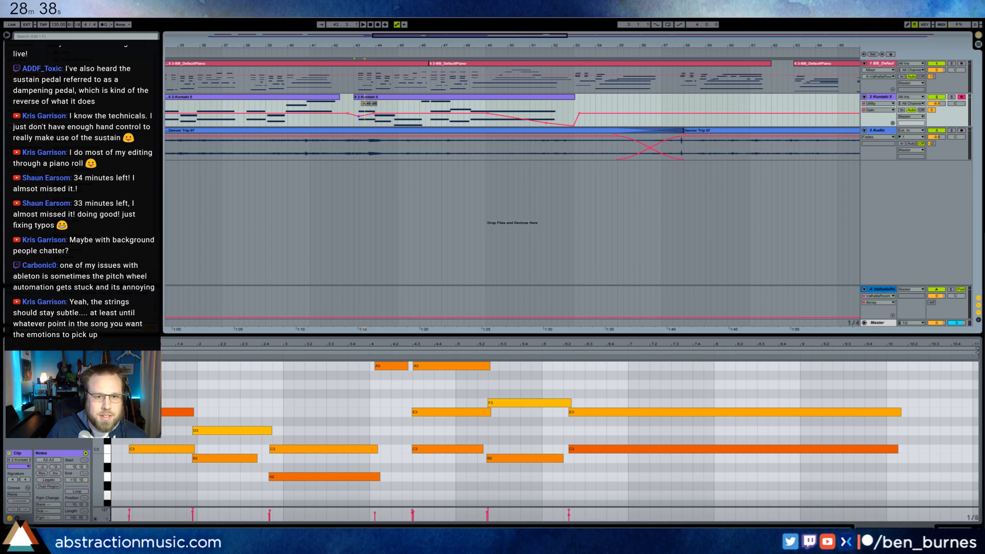
# Raise the velocities of the D3 note, the C3 above A2, the F3 and the final E3 while playing the second clip
pyautogui.press('space')
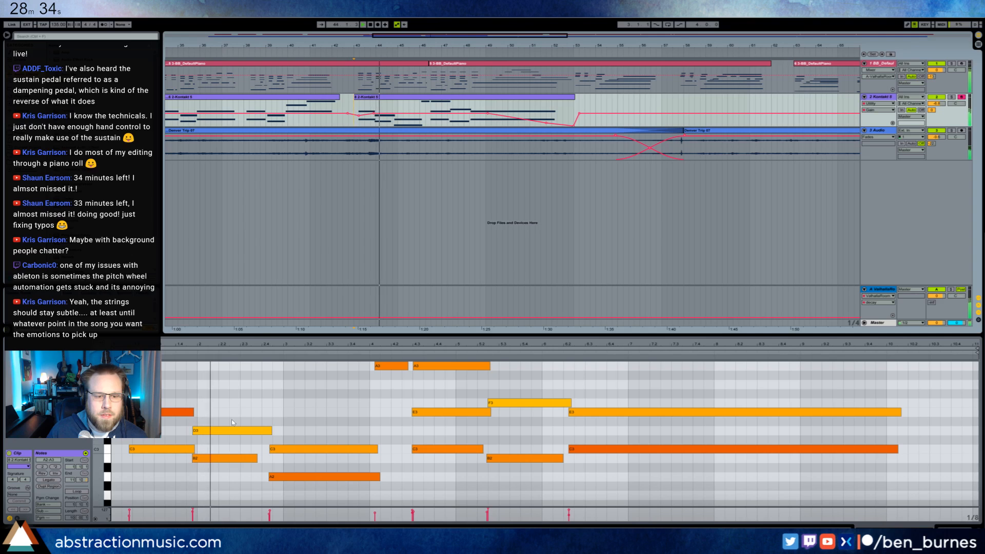
pyautogui.moveTo(239, 430); pyautogui.dragTo(239, 419)
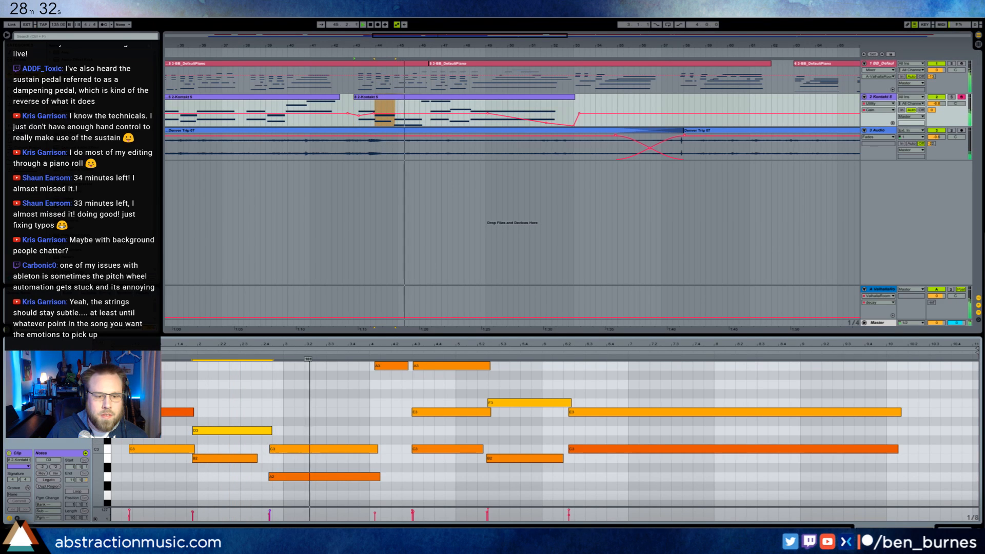
pyautogui.moveTo(308, 449); pyautogui.dragTo(309, 457)
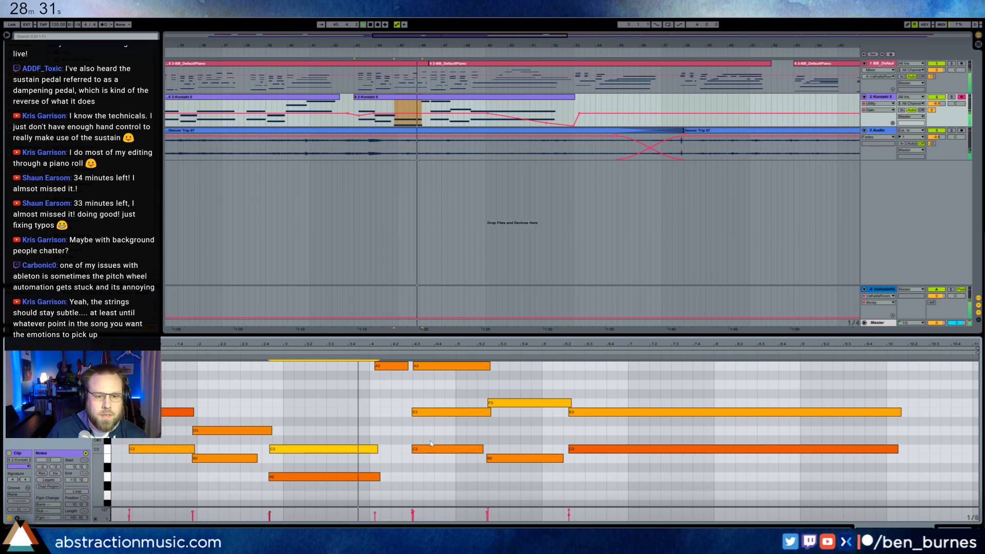
pyautogui.click(391, 366)
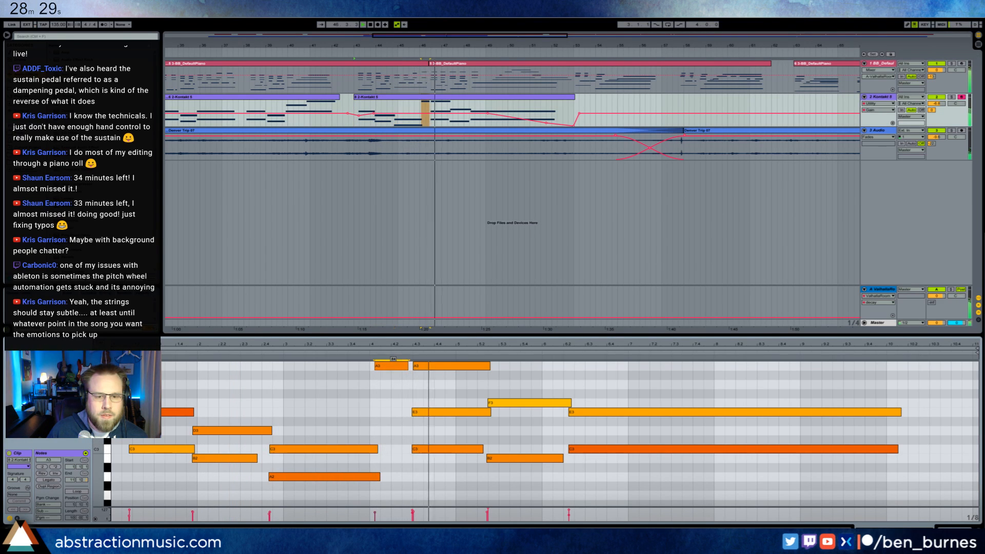
pyautogui.click(517, 404)
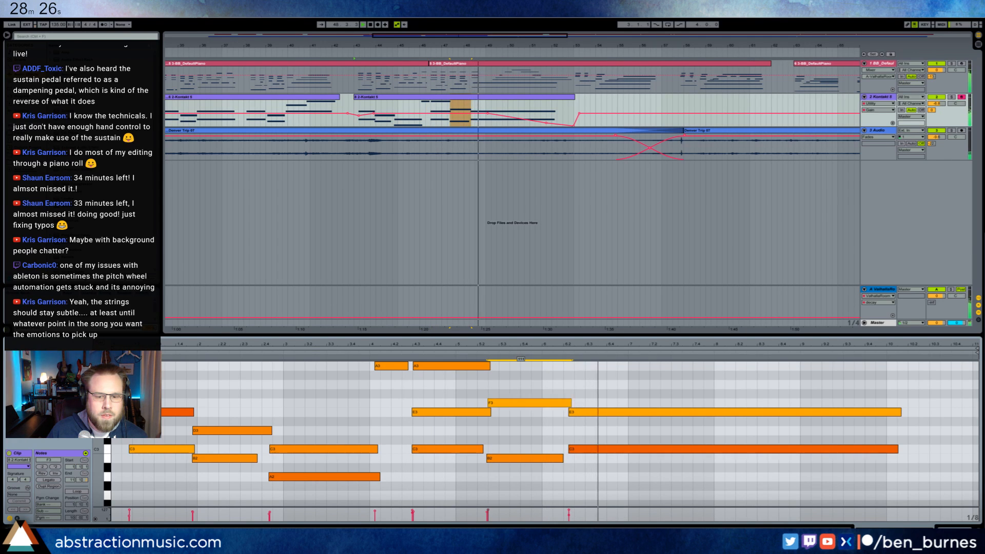
pyautogui.moveTo(517, 404); pyautogui.dragTo(516, 409)
pyautogui.click(597, 420)
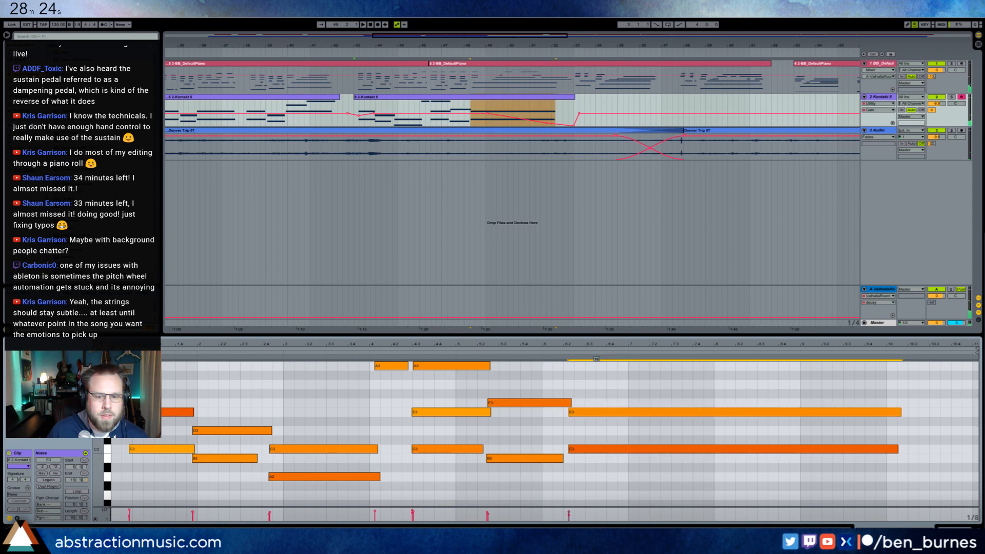
# Reshape the Utility gain fade under the last chord to start earlier and drop fully before bar 53
pyautogui.press('space')
pyautogui.click(495, 106)
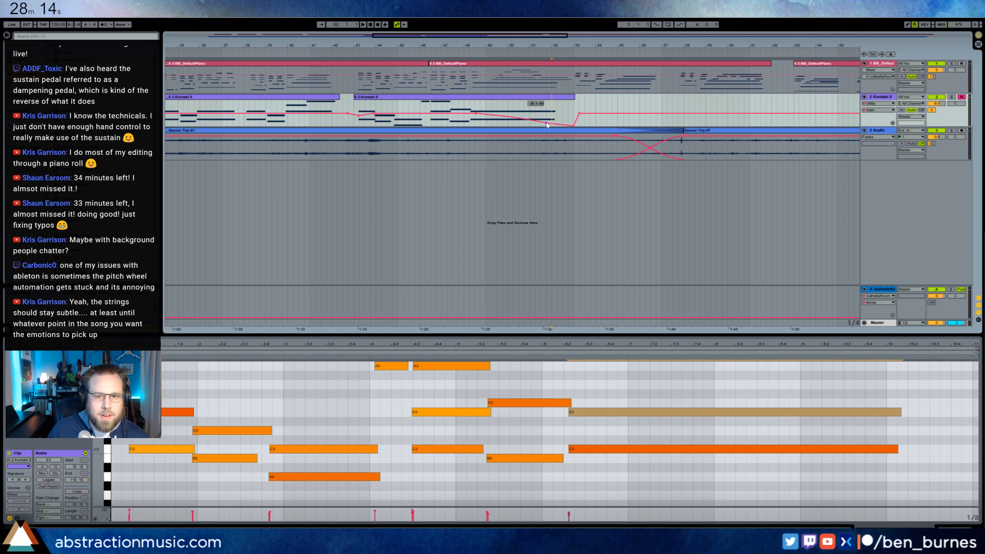
# Search the sample browser for airhorn, horn and cowbell sounds
pyautogui.click(62, 37)
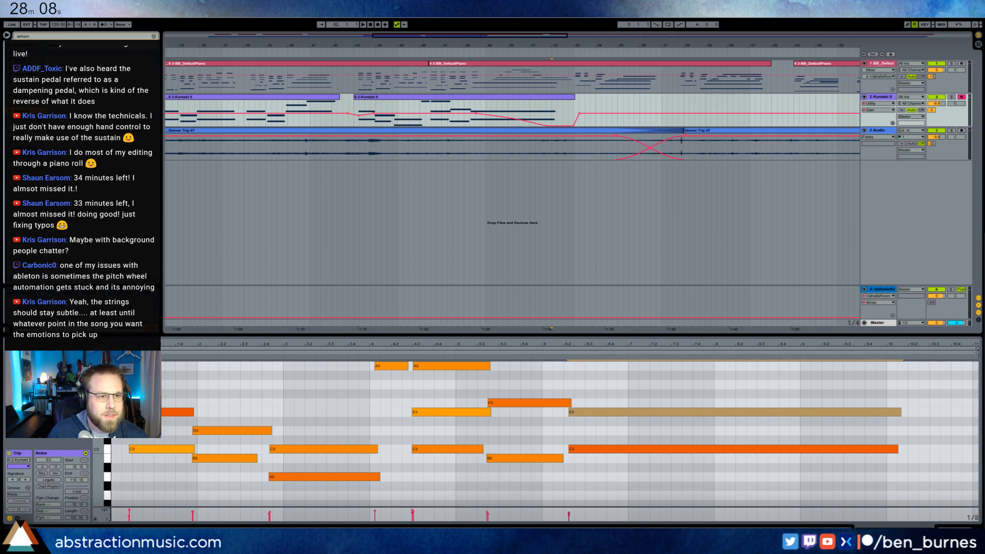
pyautogui.click(23, 36)
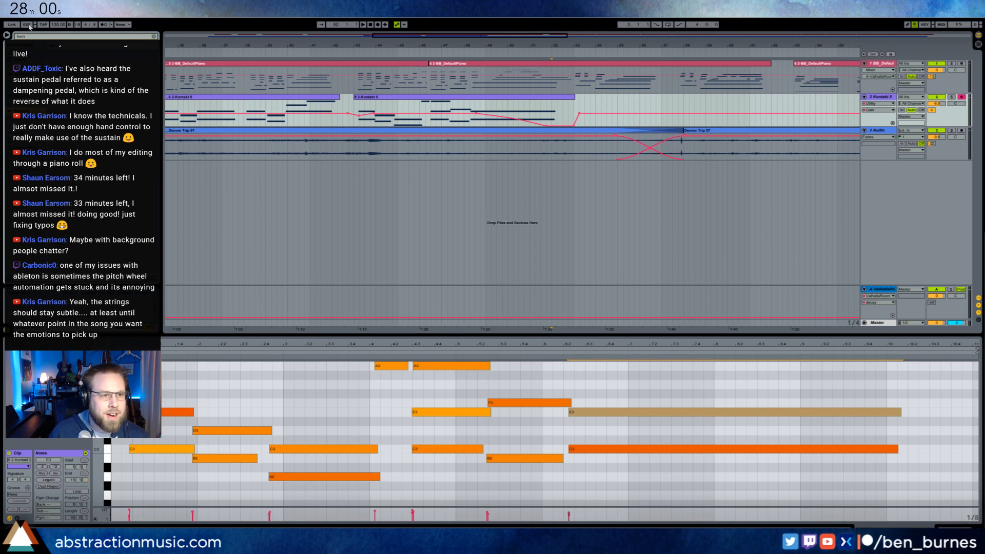
pyautogui.press('BackSpace')
pyautogui.press('BackSpace')
pyautogui.press('BackSpace')
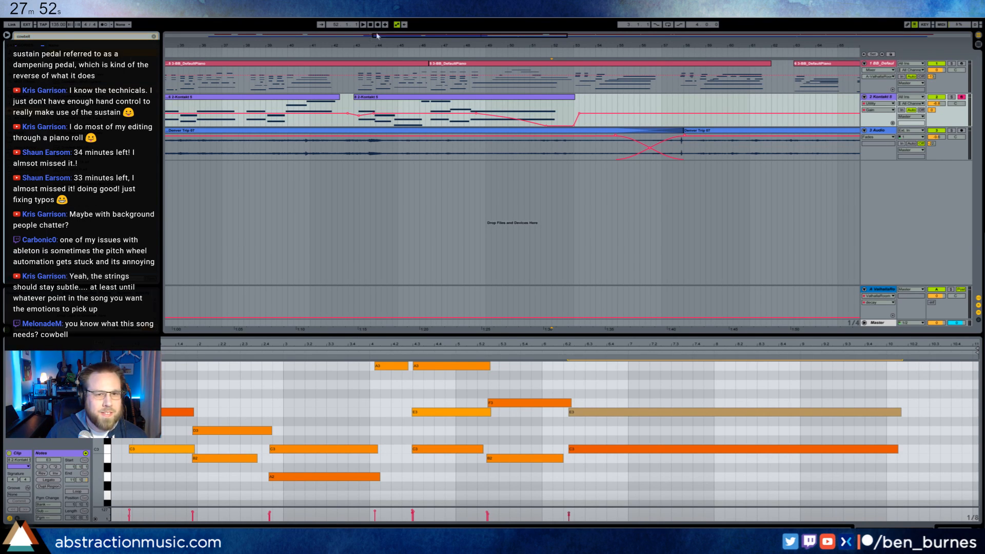
# Create an audio track below the existing ones and place a cowbell sample at the start of the first piano clip
pyautogui.moveTo(415, 34); pyautogui.dragTo(293, 35)
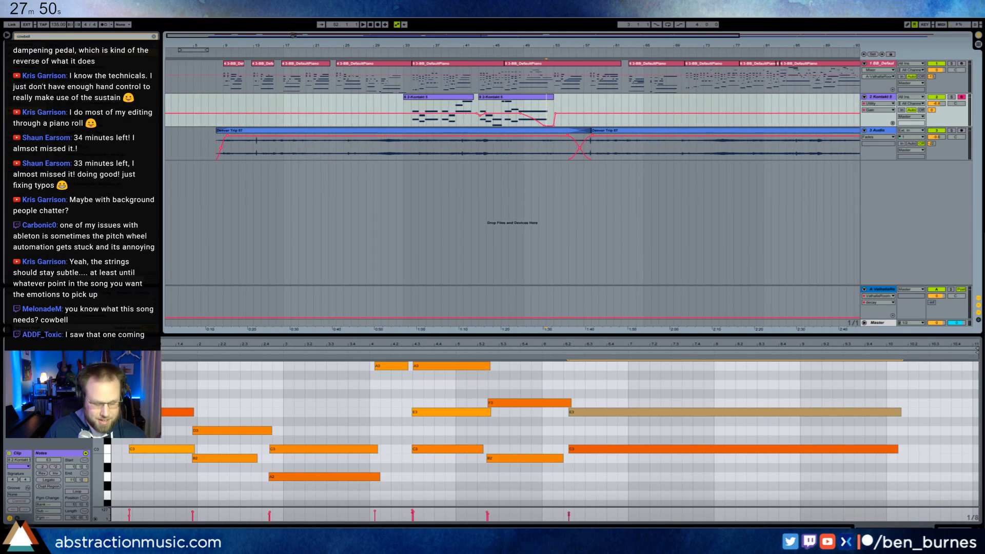
pyautogui.hotkey('ctrl', 't')
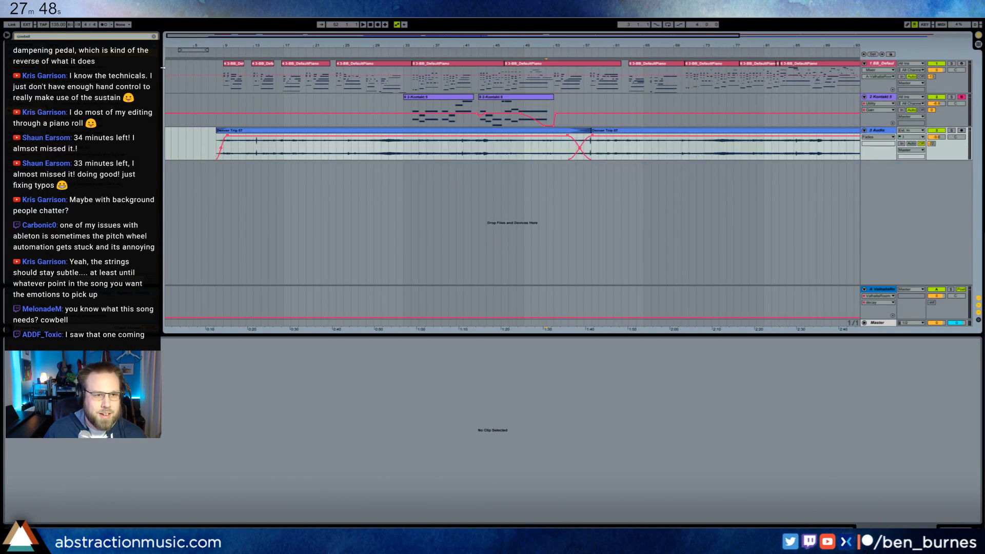
pyautogui.moveTo(229, 166); pyautogui.dragTo(225, 165)
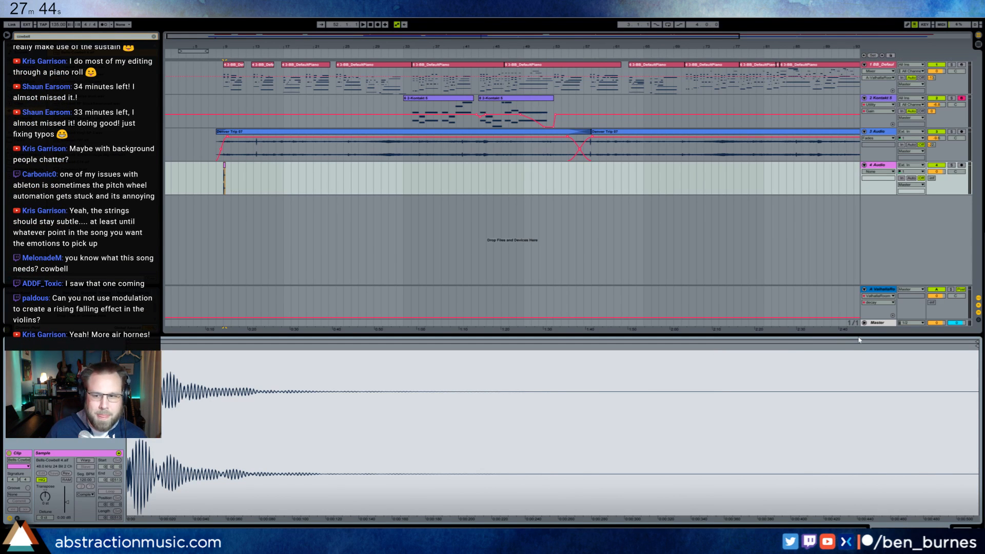
# Enable warping and looping for the cowbell clip and extend its repeats across the song
pyautogui.click(86, 461)
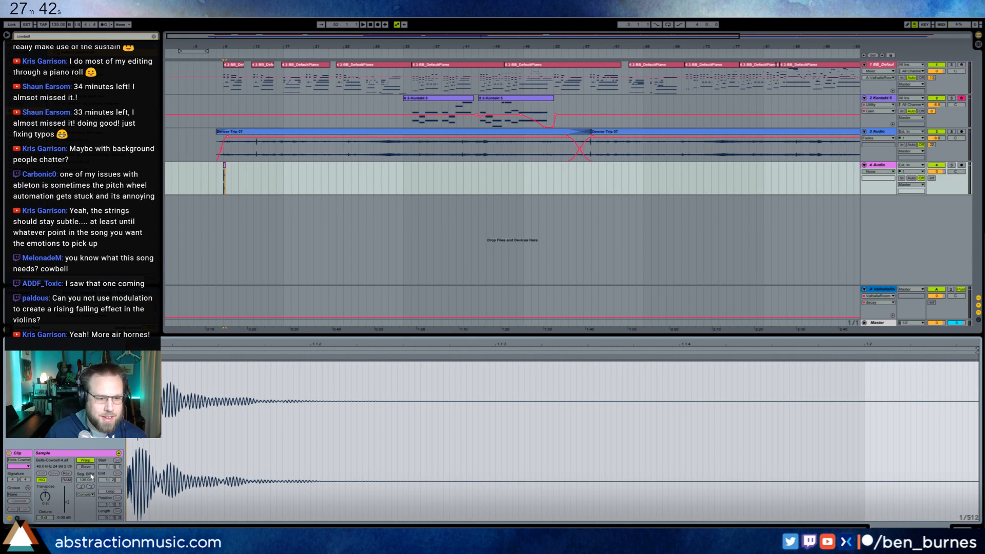
pyautogui.click(110, 491)
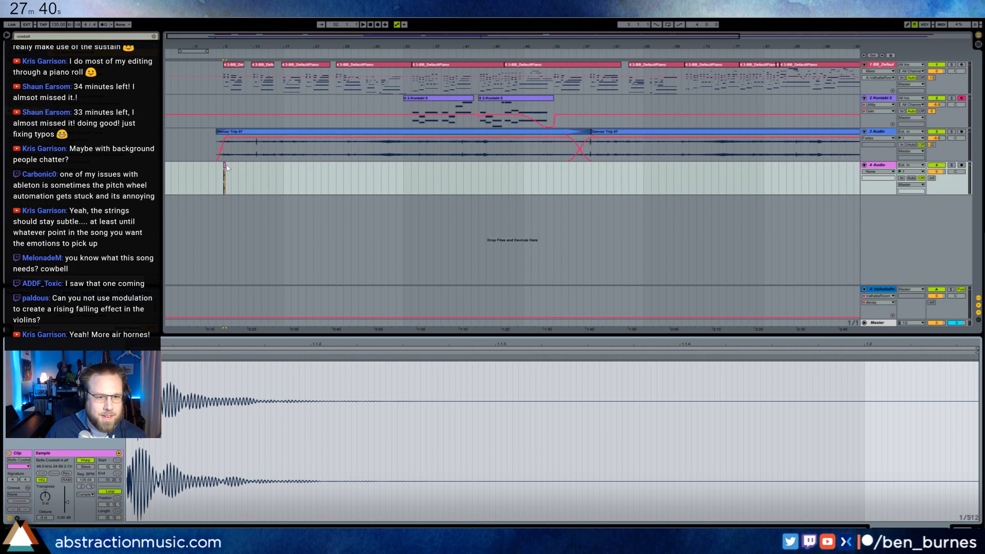
pyautogui.moveTo(225, 165); pyautogui.dragTo(886, 197)
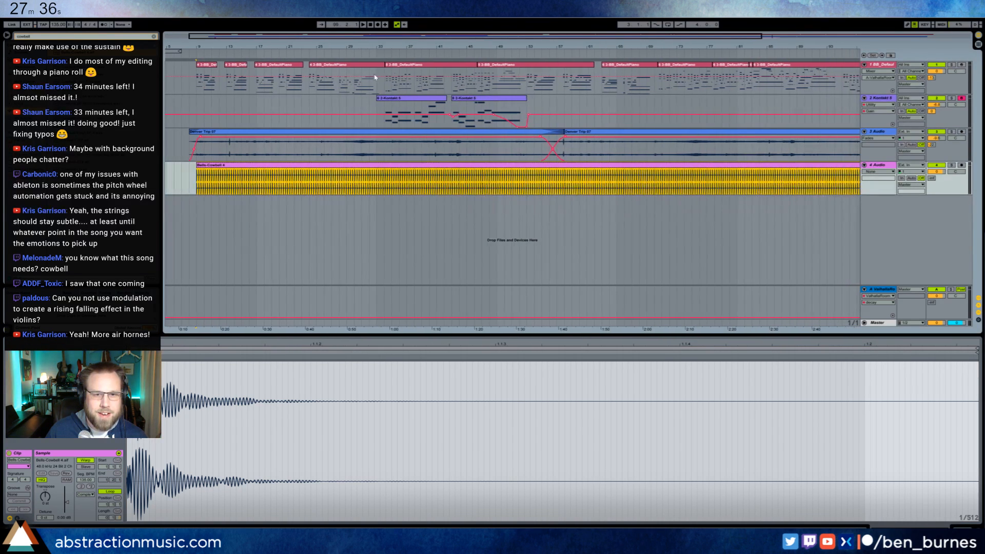
# Play back the song with the cowbell loop, then delete the cowbell clip and its audio track
pyautogui.click(310, 48)
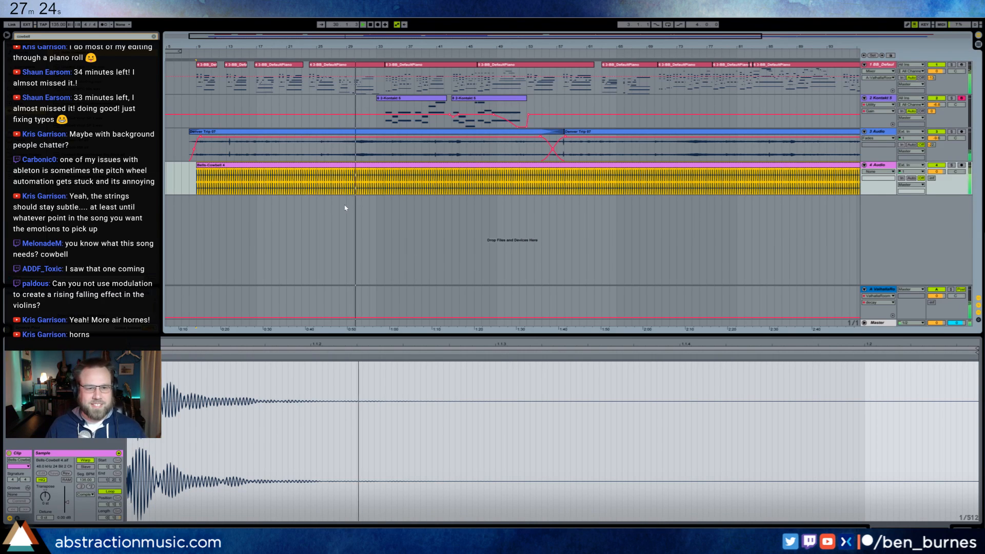
pyautogui.press('Delete')
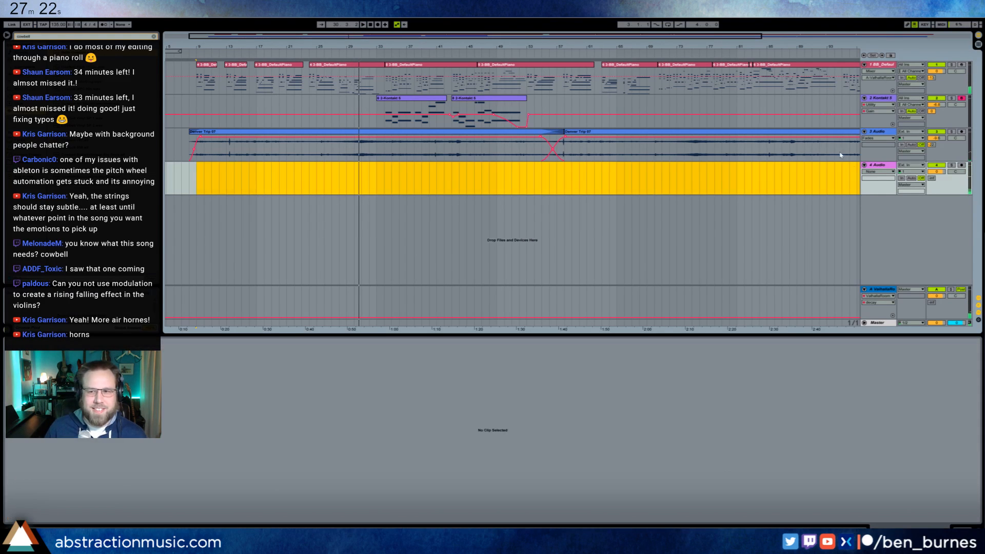
pyautogui.click(877, 166)
pyautogui.press('Delete')
# Place a foghorn sample on a new audio track below the strings and shorten the clip's end
pyautogui.click(75, 36)
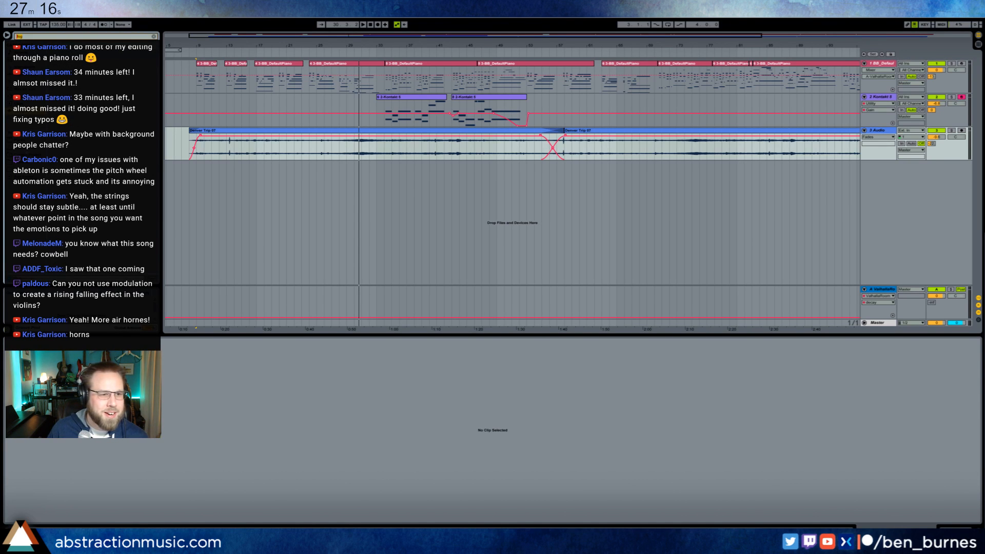
pyautogui.hotkey('ctrl', 'f')
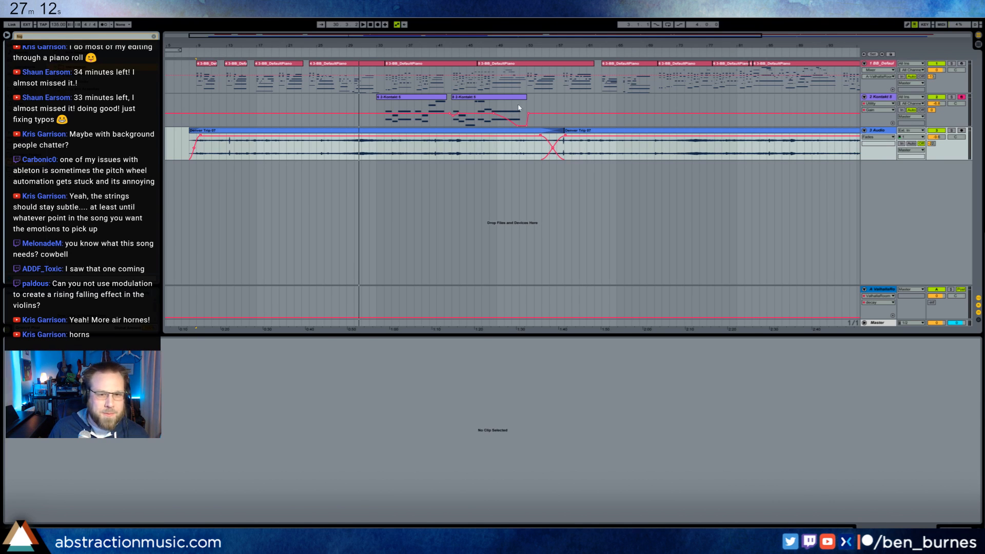
pyautogui.hotkey('ctrl', 't')
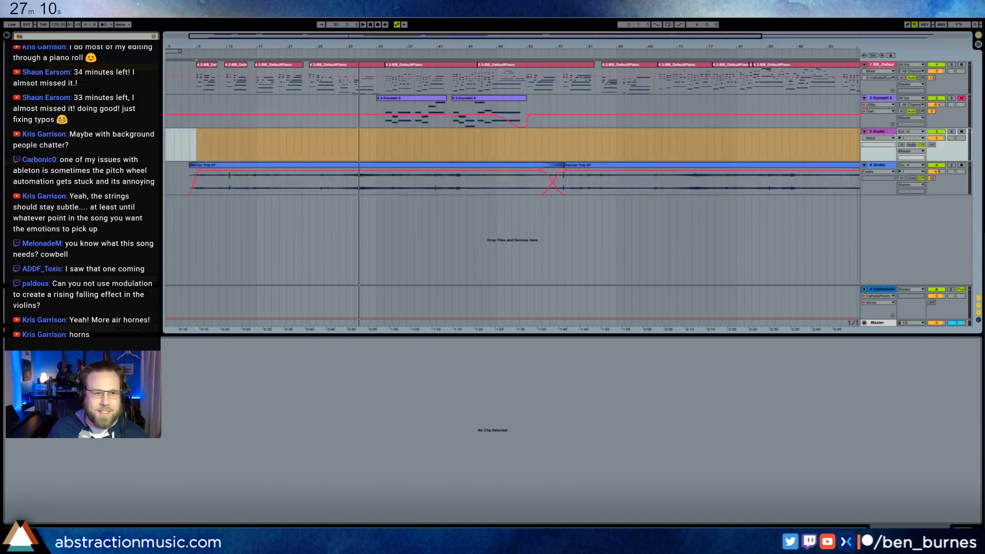
pyautogui.moveTo(77, 67); pyautogui.dragTo(497, 134)
pyautogui.moveTo(692, 136)
pyautogui.mouseDown()
pyautogui.moveTo(580, 136)
pyautogui.moveTo(601, 137)
pyautogui.mouseUp()
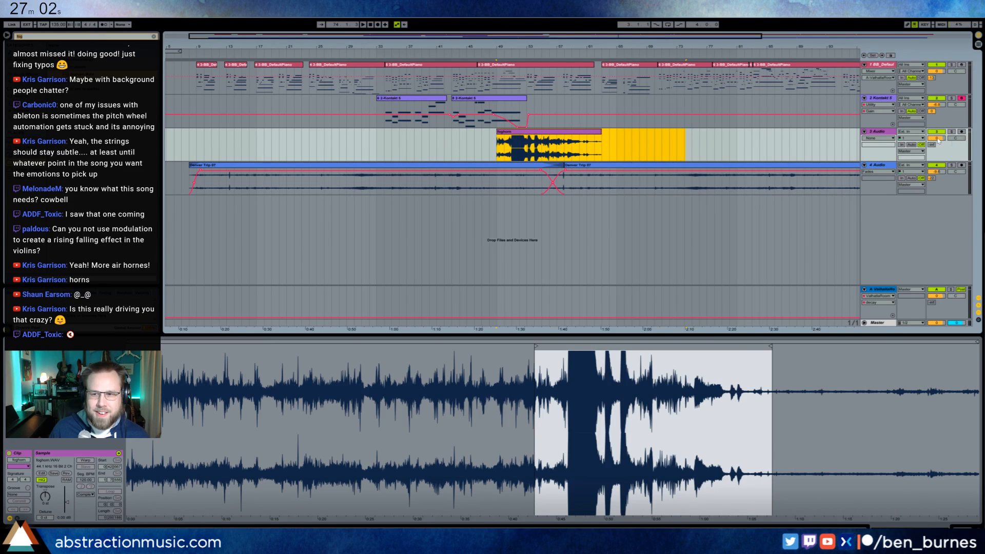
# Lower the foghorn track's volume and extend the clip's start back to near the piano clip that begins during the second strings clip
pyautogui.moveTo(938, 140); pyautogui.dragTo(938, 157)
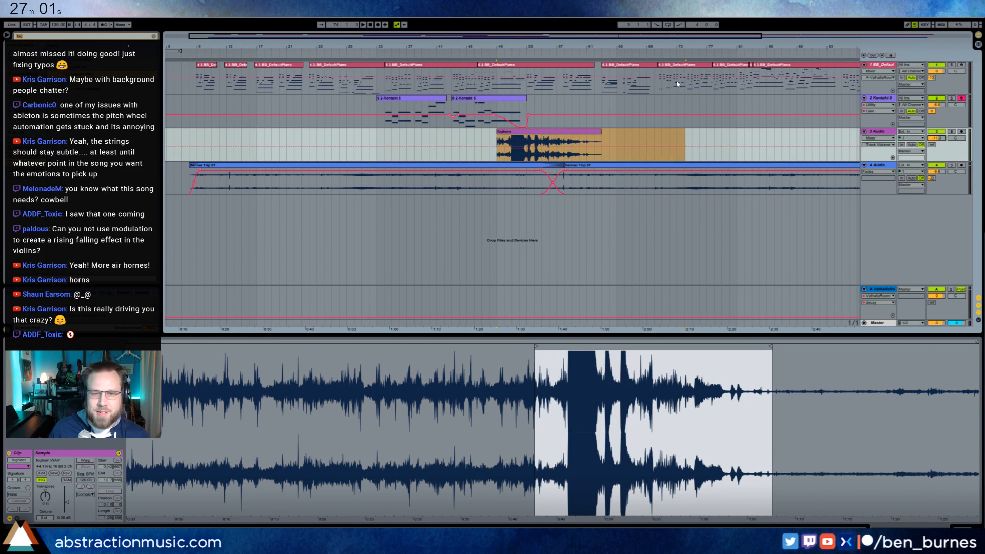
pyautogui.click(477, 57)
pyautogui.click(496, 131)
pyautogui.moveTo(496, 132); pyautogui.dragTo(481, 132)
pyautogui.click(499, 131)
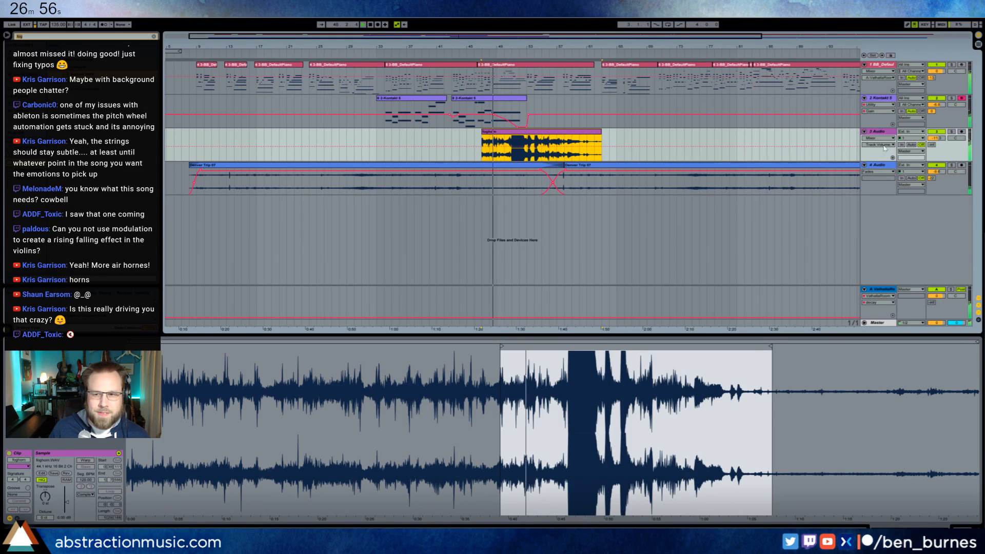
pyautogui.moveTo(937, 138); pyautogui.dragTo(937, 141)
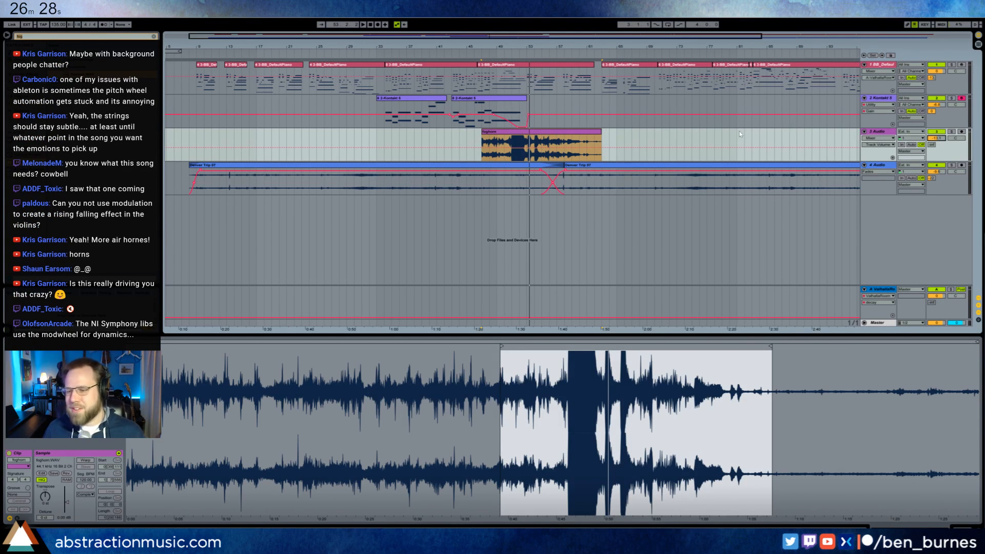
# Delete the foghorn clip and its audio track
pyautogui.press('Delete')
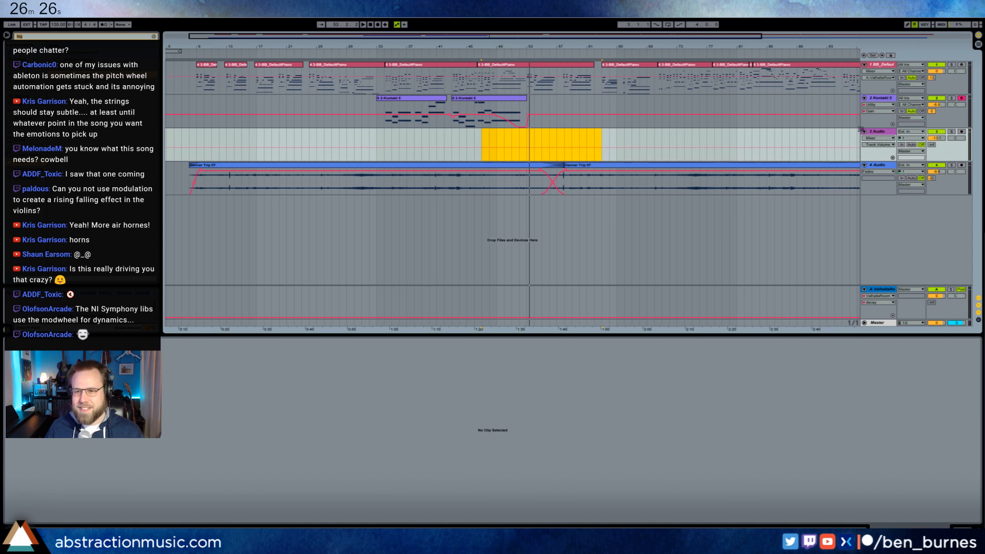
pyautogui.click(862, 130)
pyautogui.press('Delete')
# Play back the arrangement from the second strings clip through the passage after it
pyautogui.click(451, 54)
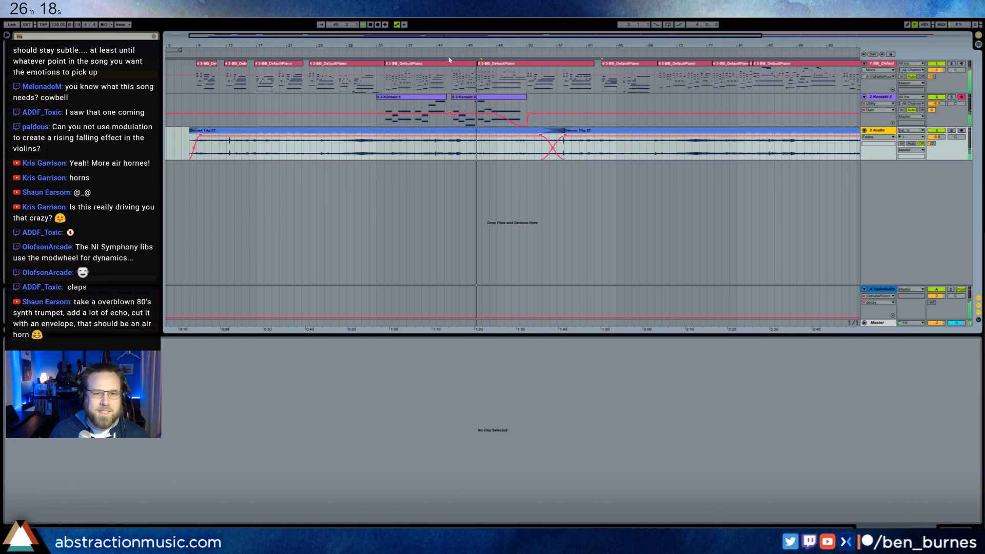
pyautogui.click(481, 99)
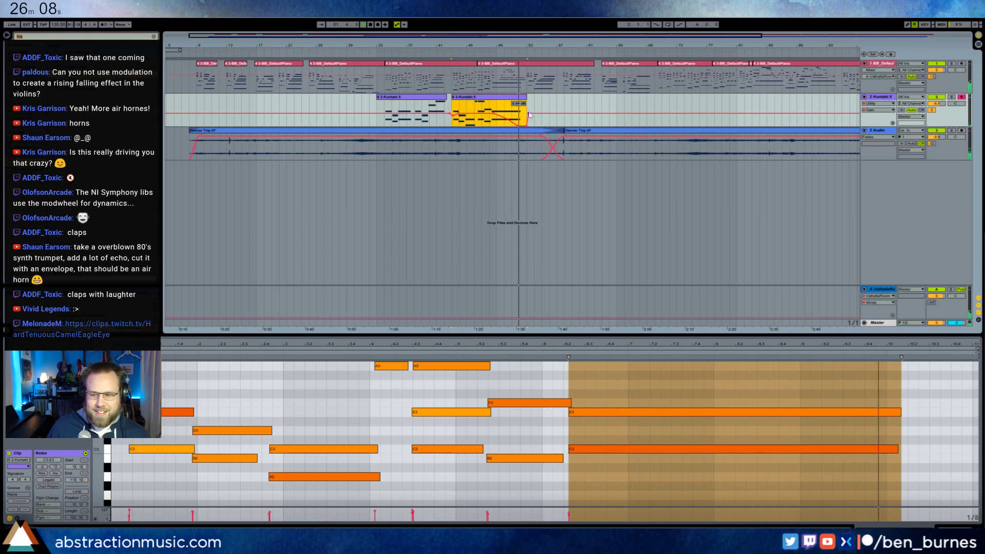
pyautogui.moveTo(490, 37); pyautogui.dragTo(599, 38)
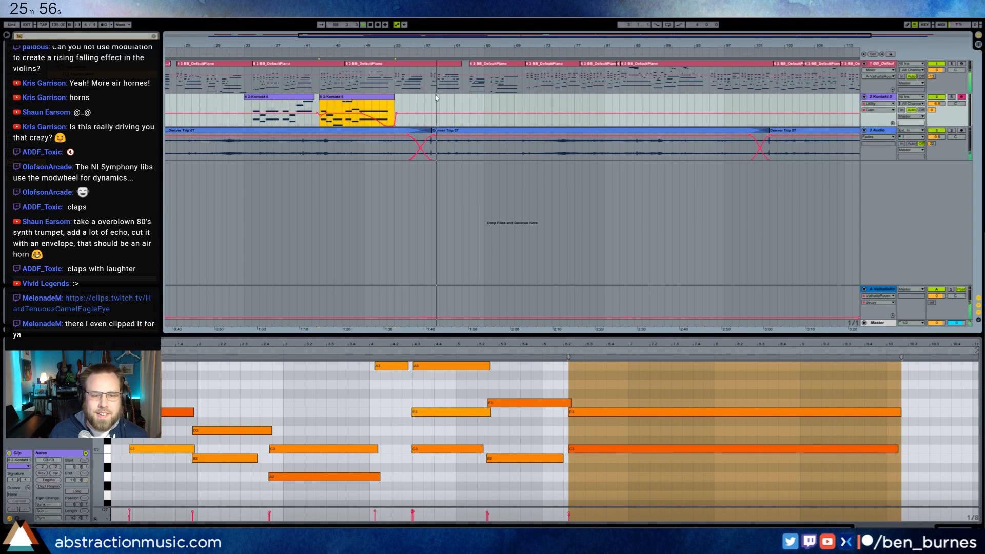
pyautogui.click(412, 108)
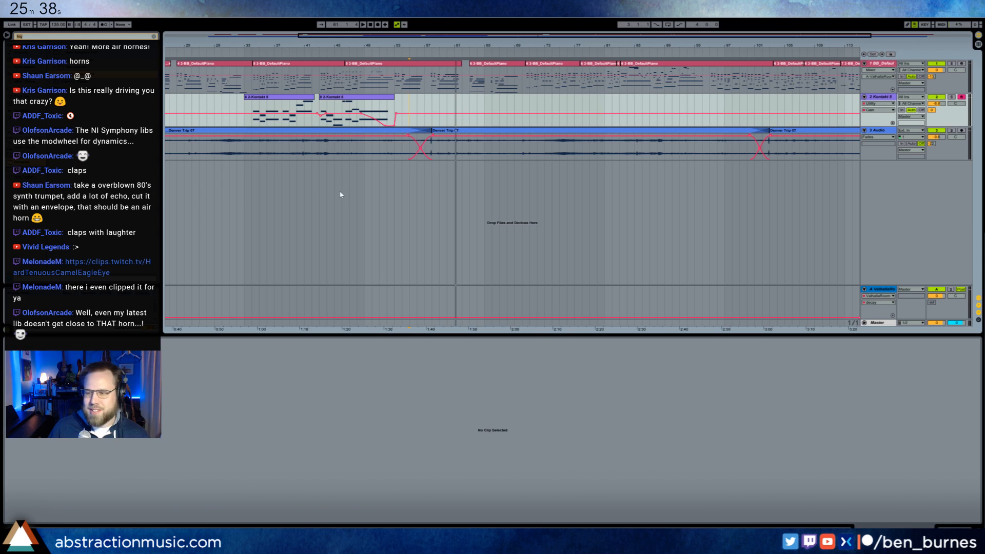
# Switch to File Explorer and open the Photography folder inside Media on the File Storage (W:) drive
pyautogui.press('super')
pyautogui.click(344, 353)
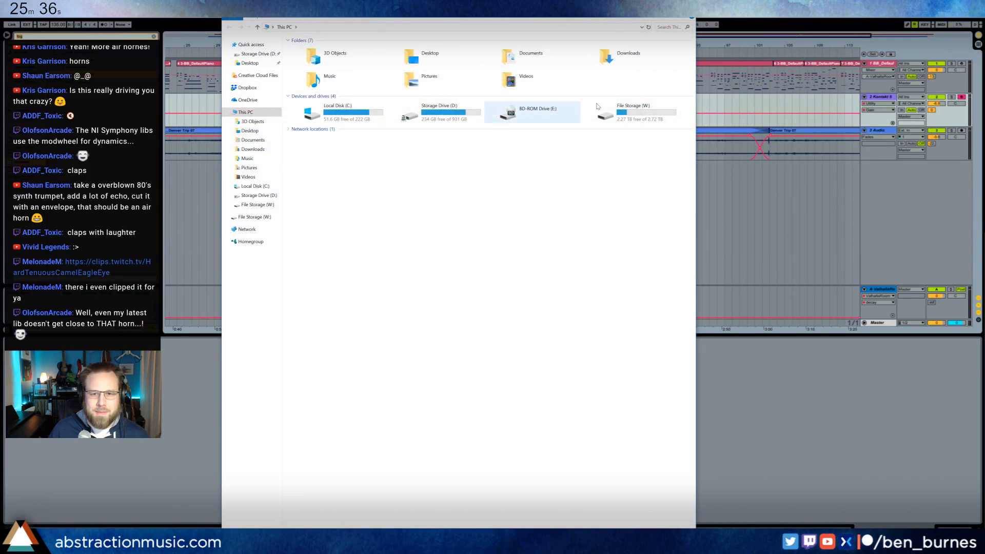
pyautogui.doubleClick(624, 110)
pyautogui.doubleClick(327, 67)
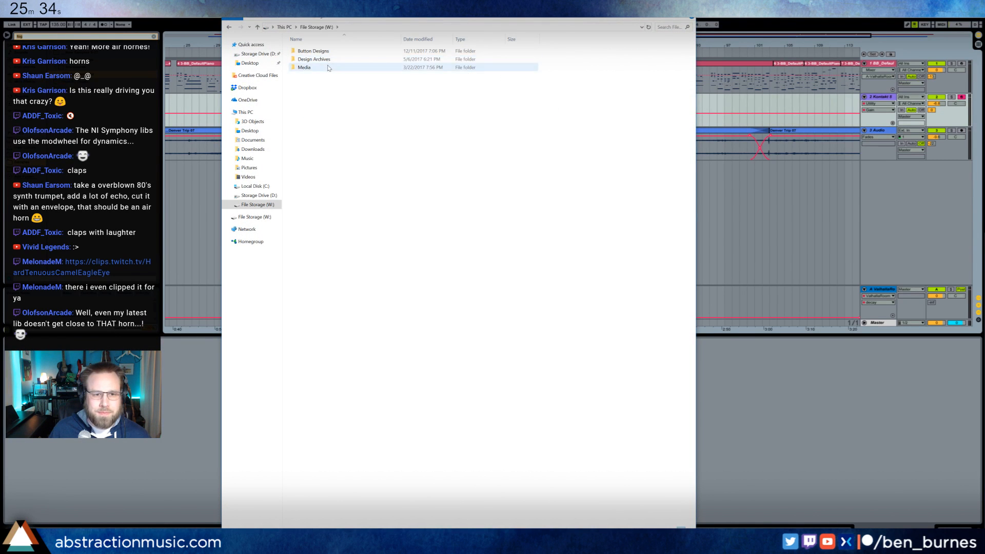
pyautogui.doubleClick(324, 68)
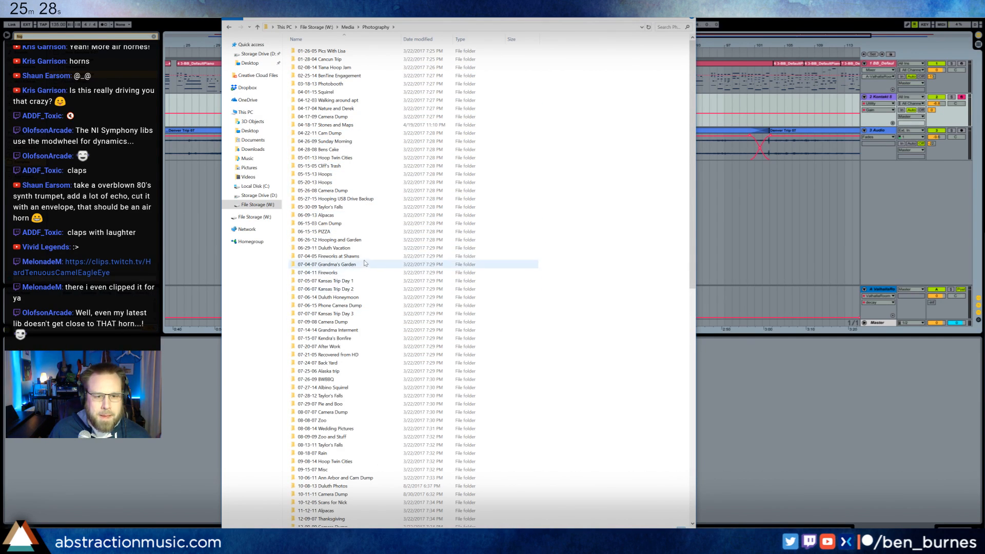
# Check the photos in the 07-06-14 Duluth Honeymoon folder and return to the Photography folder list
pyautogui.doubleClick(370, 298)
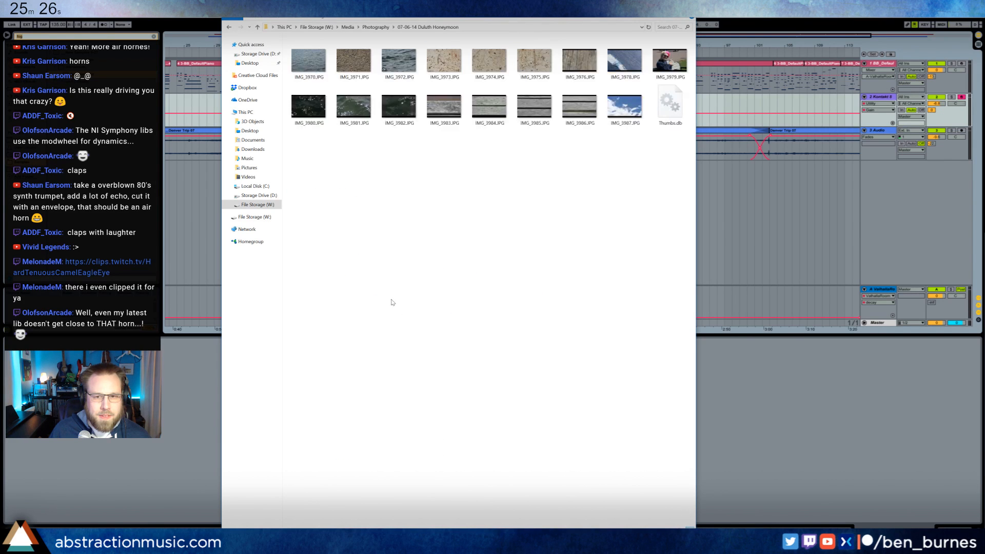
pyautogui.hotkey('alt', 'Left')
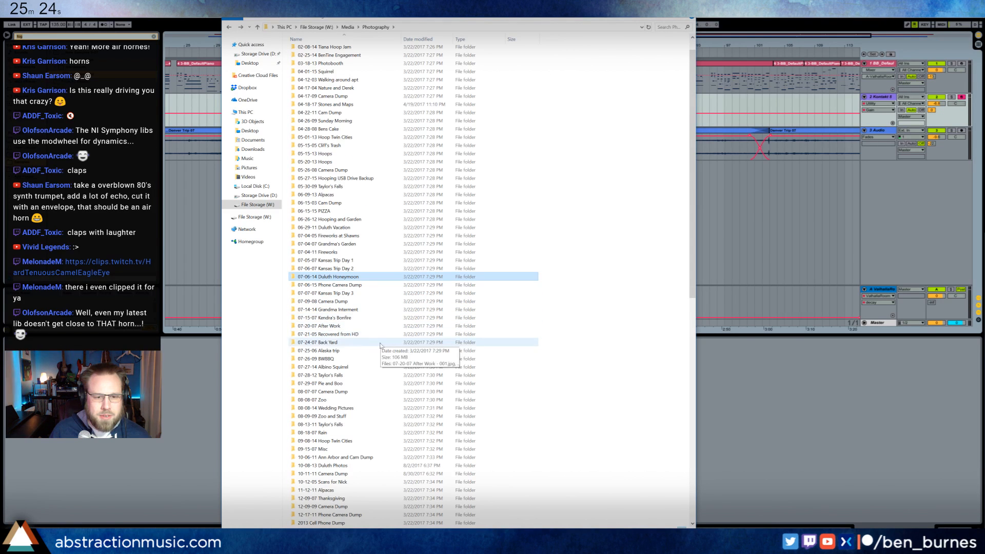
pyautogui.scroll(-2, 382, 359)
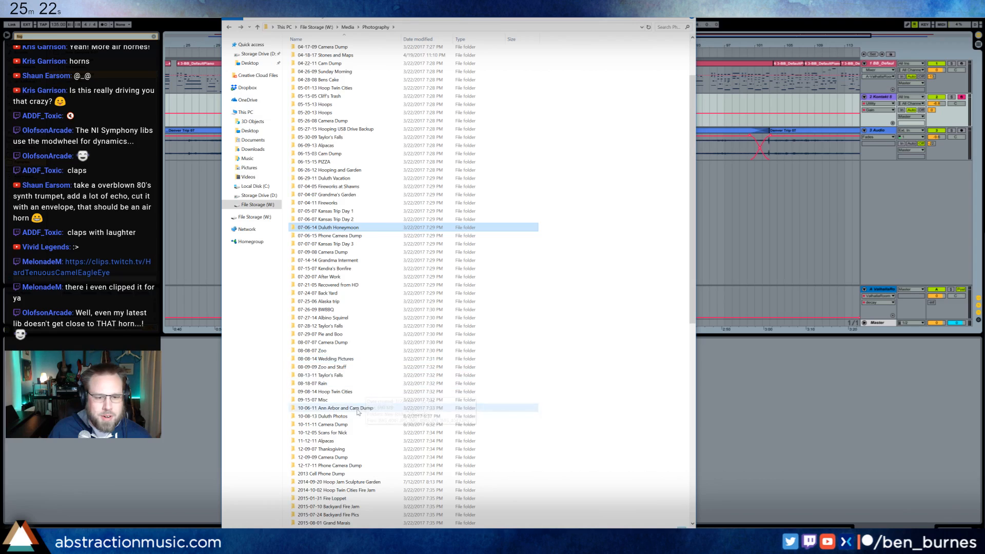
# Browse the 10-08-13 Duluth Photos folder for a ship, view one ship photo, and close it
pyautogui.click(359, 417)
pyautogui.doubleClick(359, 416)
pyautogui.scroll(-10, 468, 334)
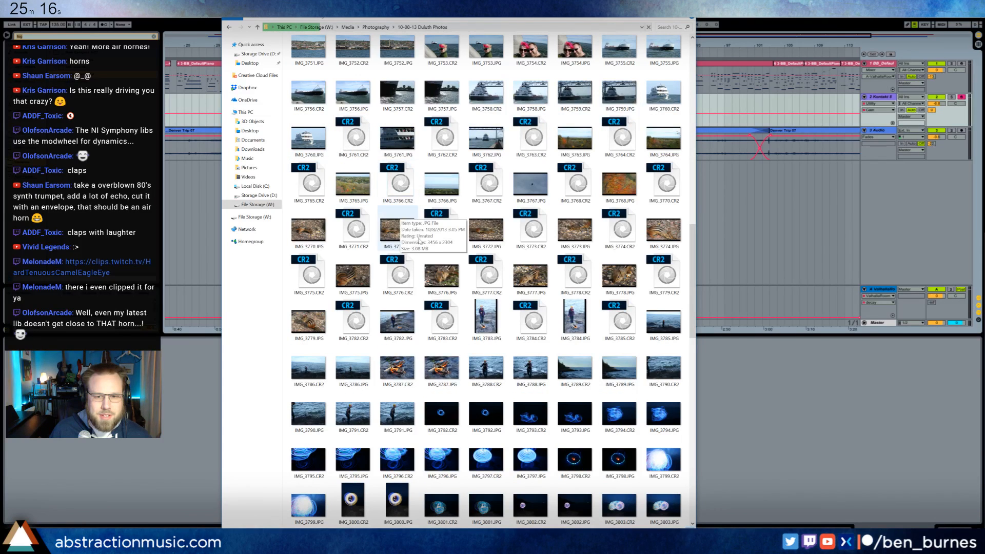
pyautogui.scroll(3, 456, 231)
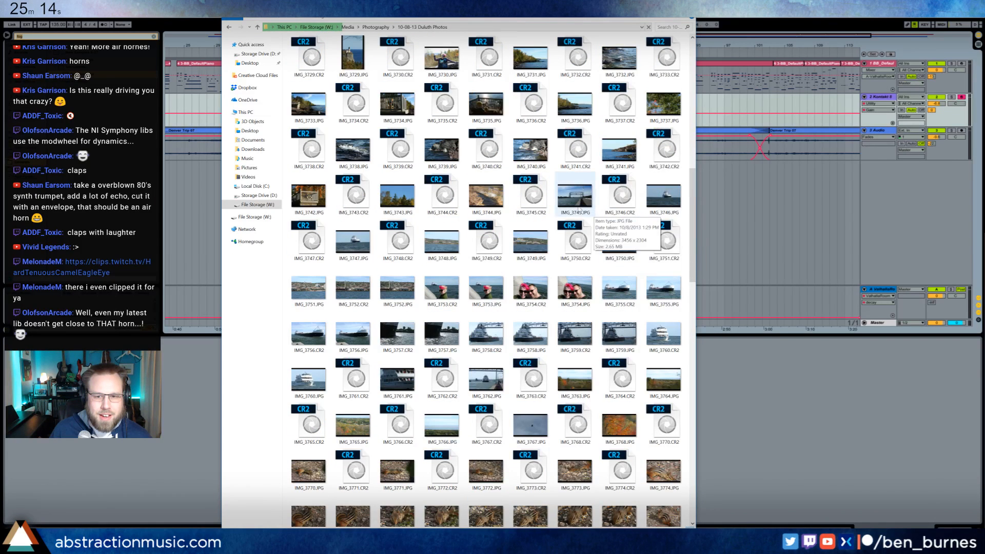
pyautogui.doubleClick(609, 292)
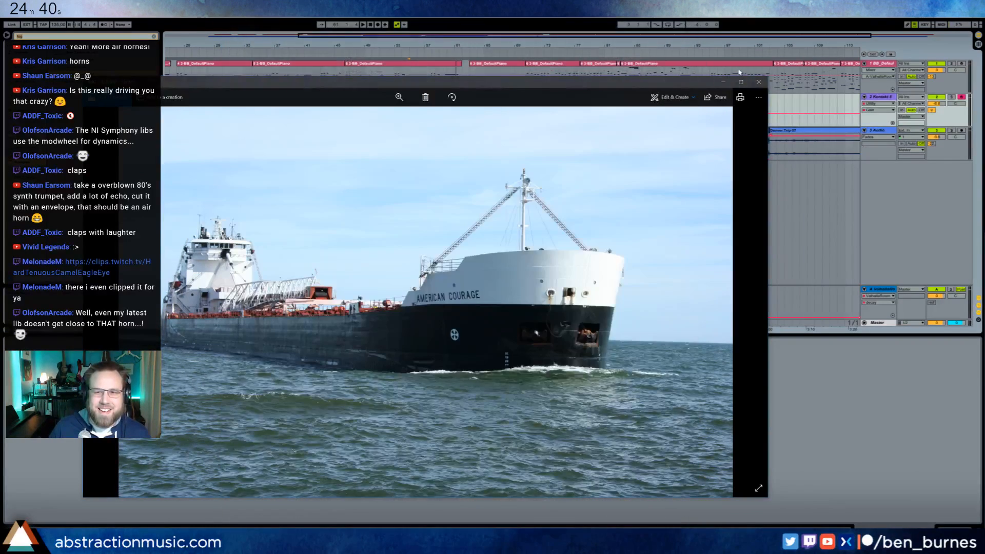
pyautogui.click(759, 82)
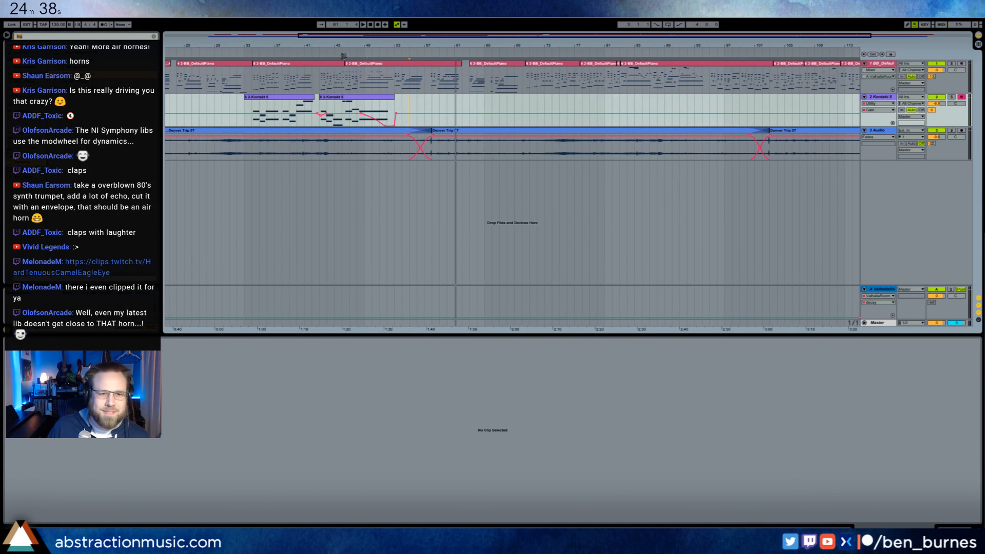
# Extend the second A3 note in the second strings clip to the end of the final chord and play it back
pyautogui.click(249, 55)
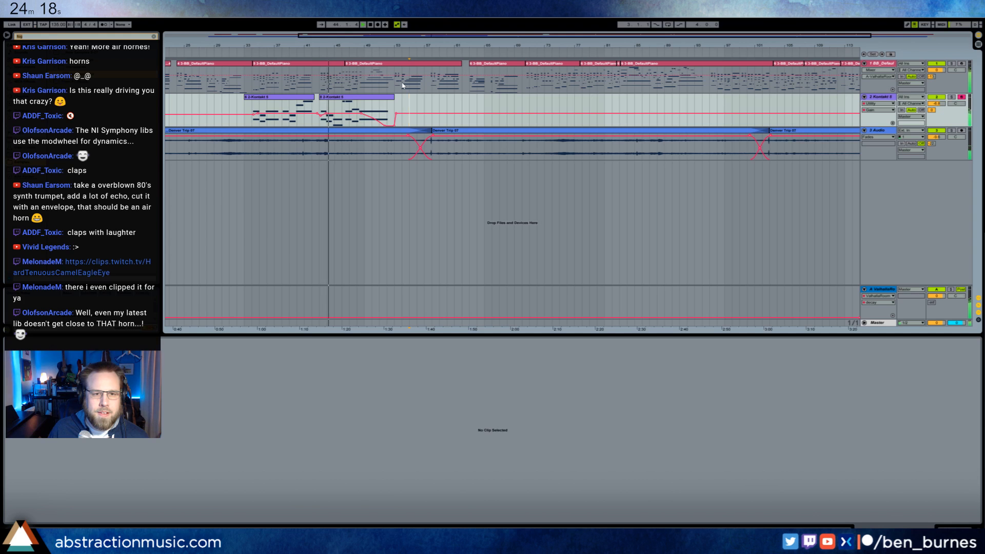
pyautogui.click(368, 98)
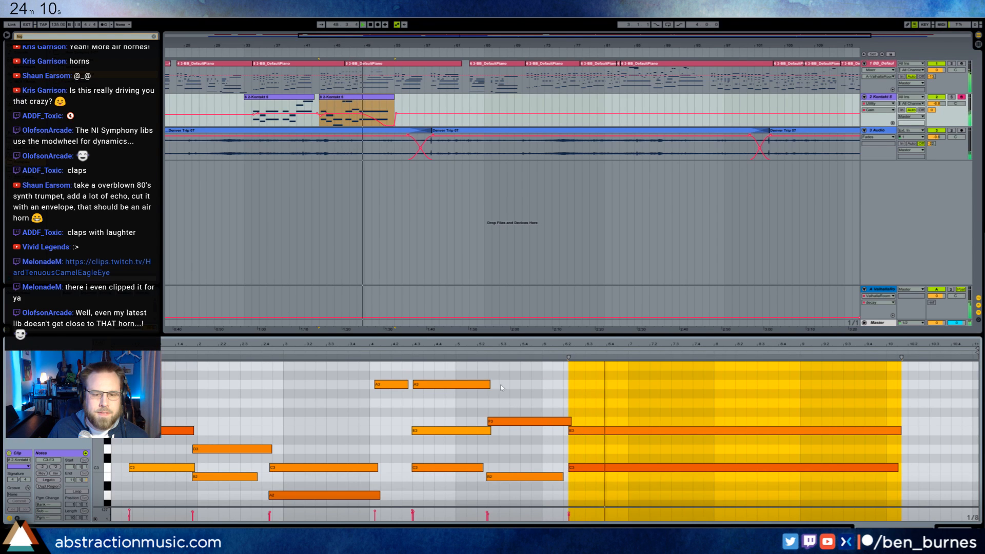
pyautogui.moveTo(489, 385); pyautogui.dragTo(900, 386)
pyautogui.click(372, 355)
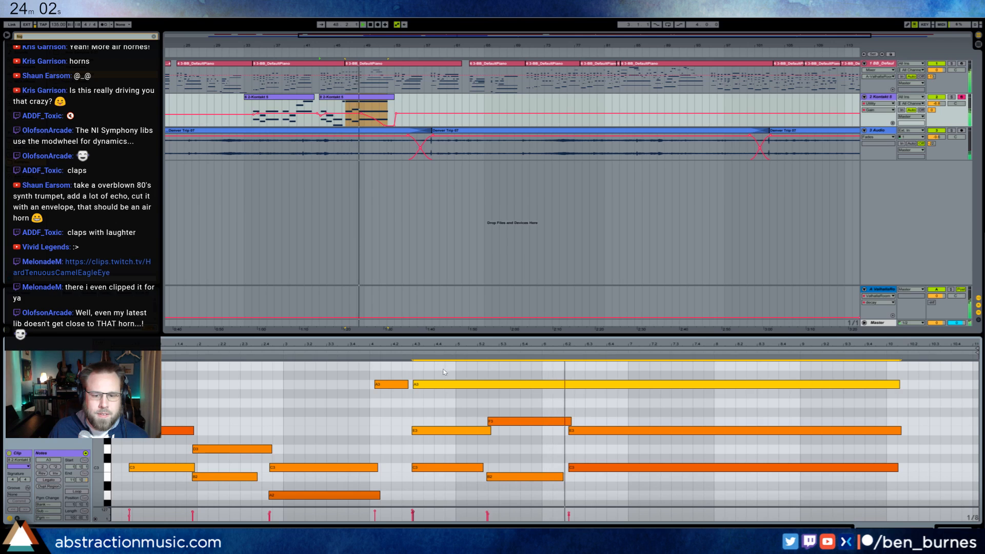
pyautogui.click(661, 373)
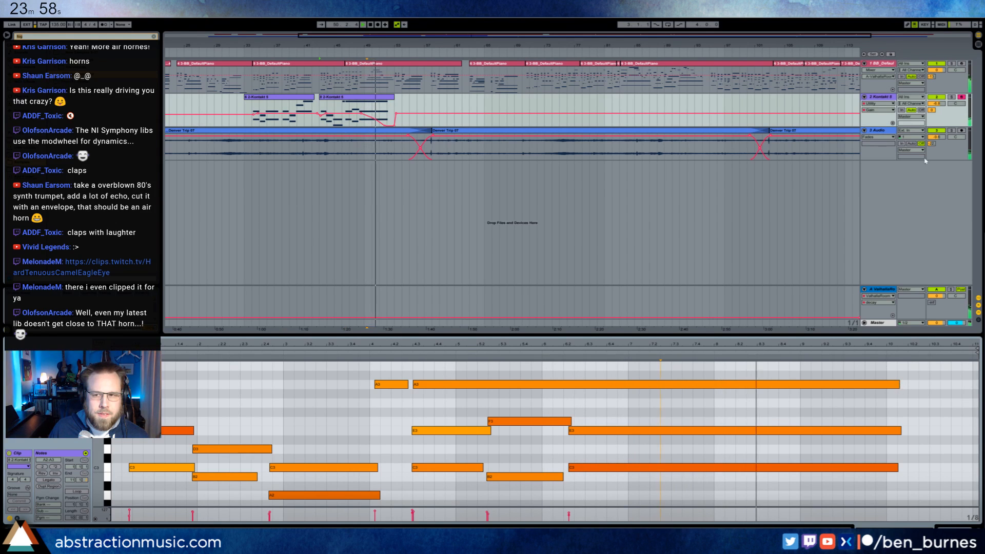
# Show the strings track's volume automation and play back the piano passage after the second strings clip
pyautogui.click(937, 104)
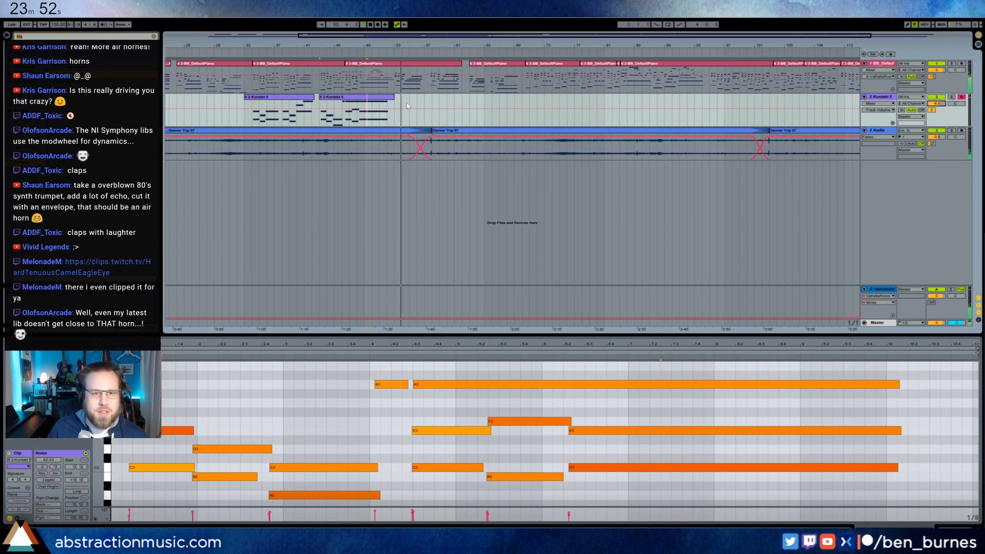
pyautogui.moveTo(488, 45); pyautogui.dragTo(562, 49)
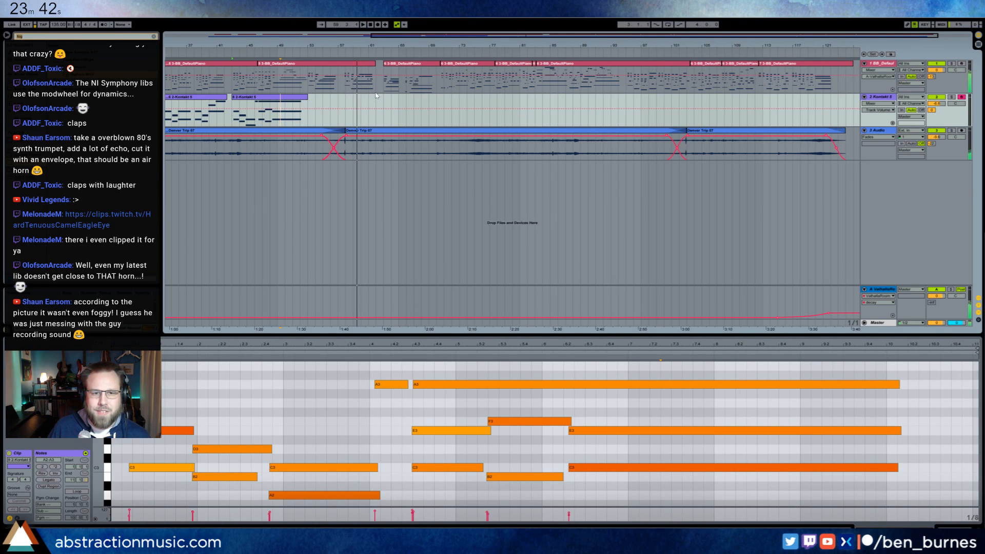
pyautogui.click(343, 55)
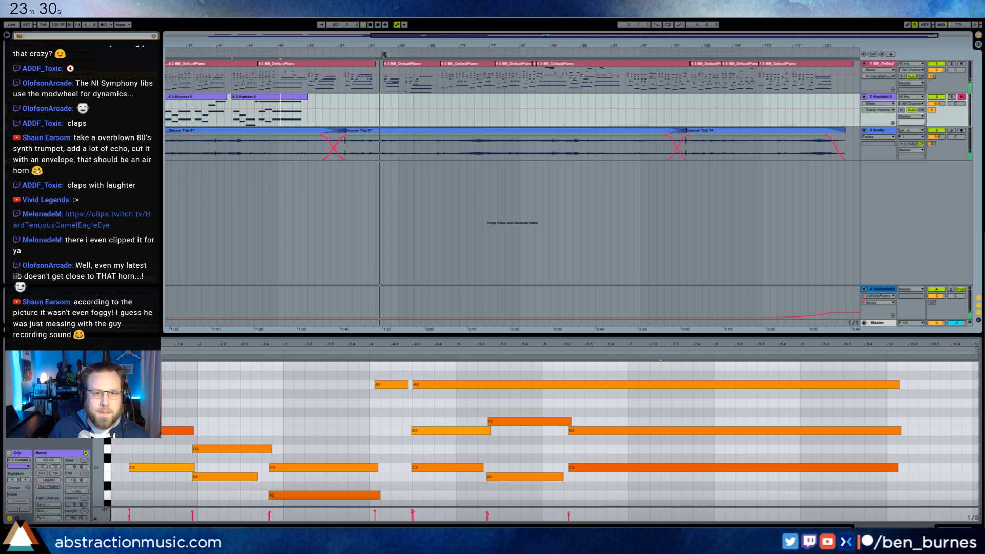
# Record a new Kontakt 5 strings part from the piano clip after the gap, undoing the first take and recording it again
pyautogui.click(382, 100)
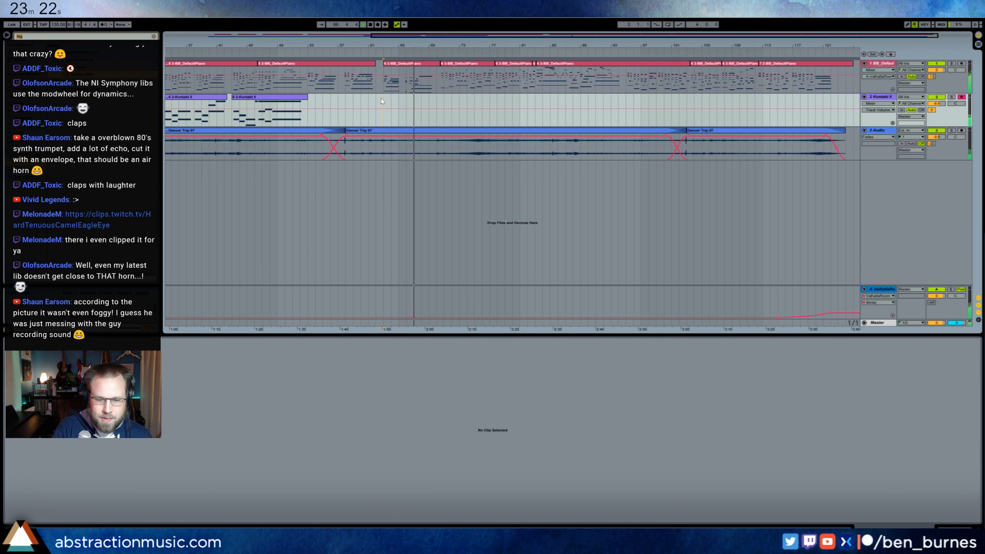
pyautogui.press('F9')
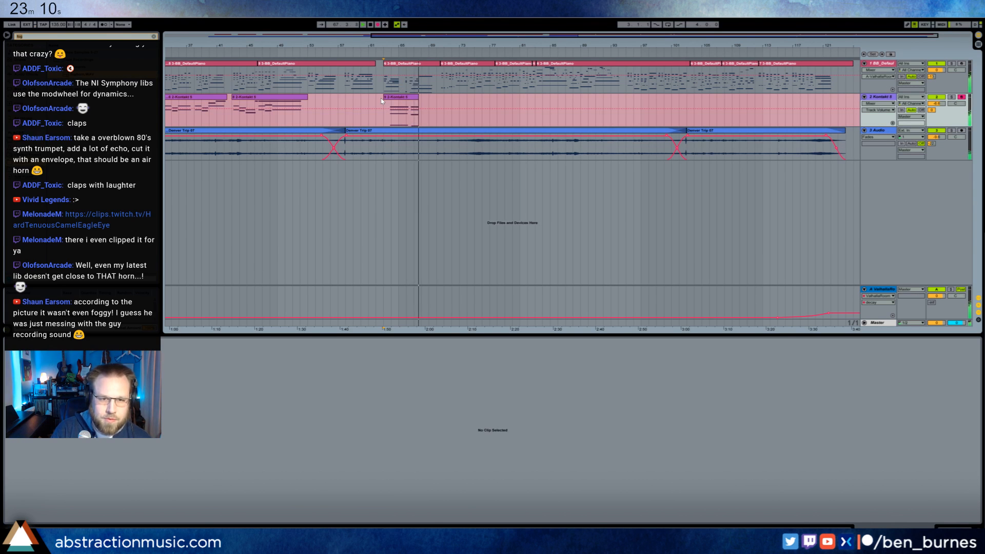
pyautogui.press('space')
pyautogui.hotkey('ctrl', 'z')
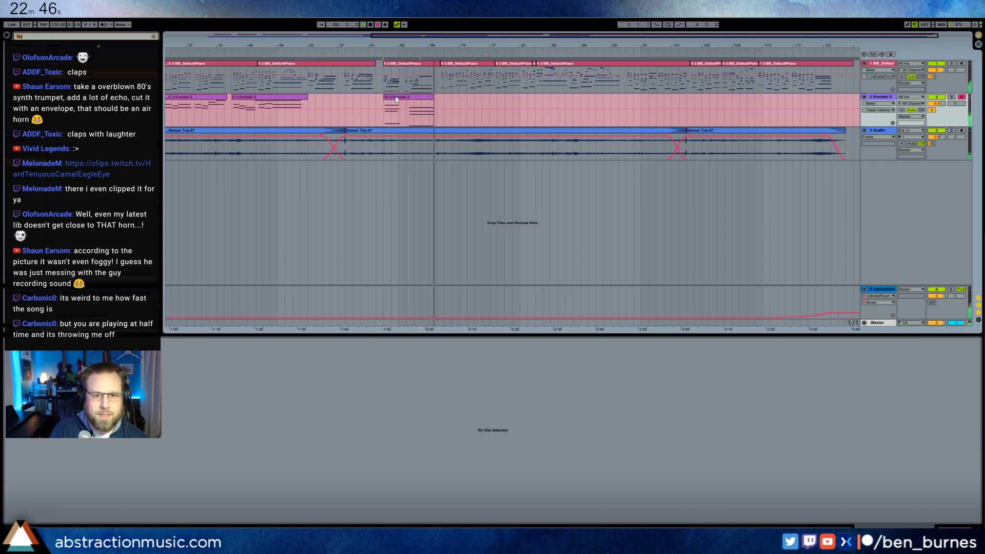
pyautogui.press('space')
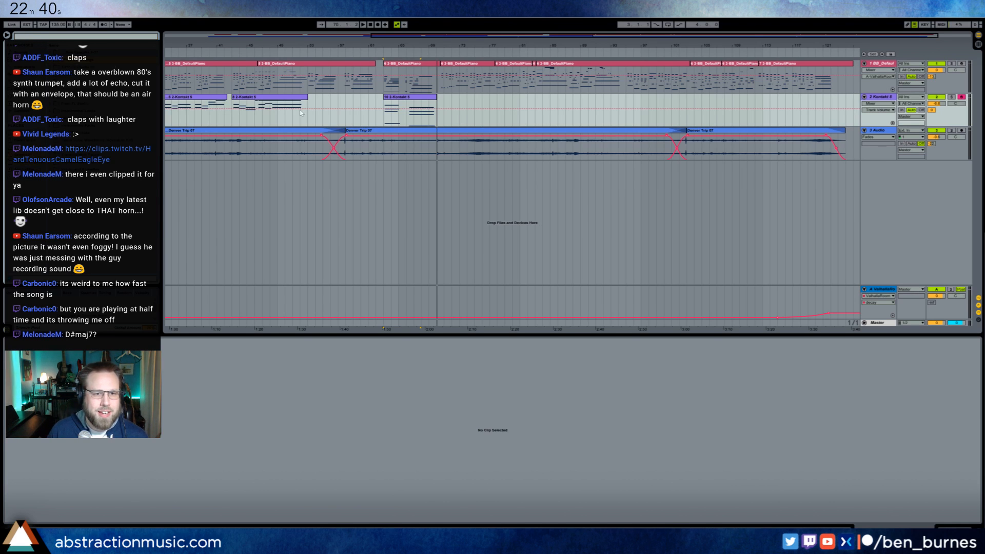
# Shape the strings track's gain automation over the third strings clip, fading it out after the last chord, and play it back
pyautogui.click(455, 96)
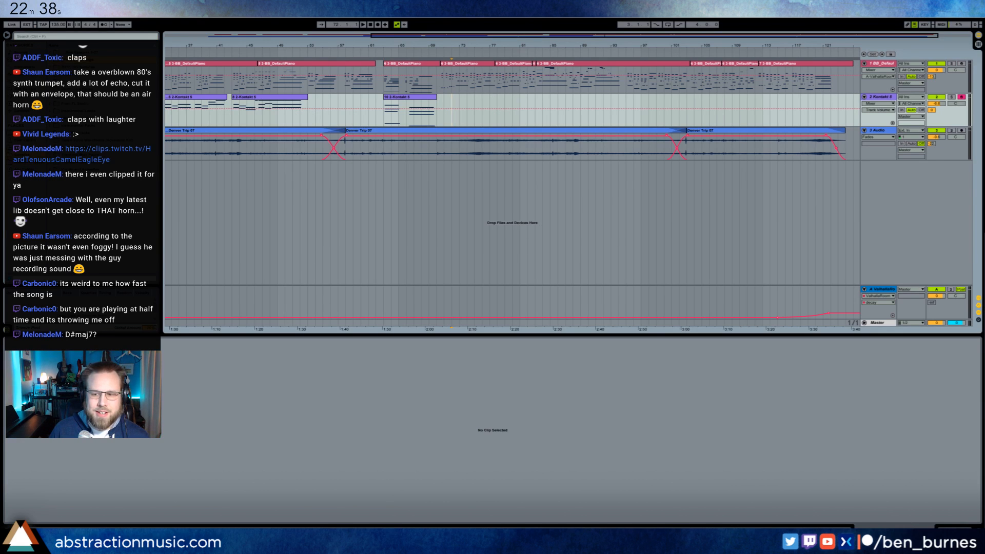
pyautogui.hotkey('shift', 'Tab')
pyautogui.click(94, 482)
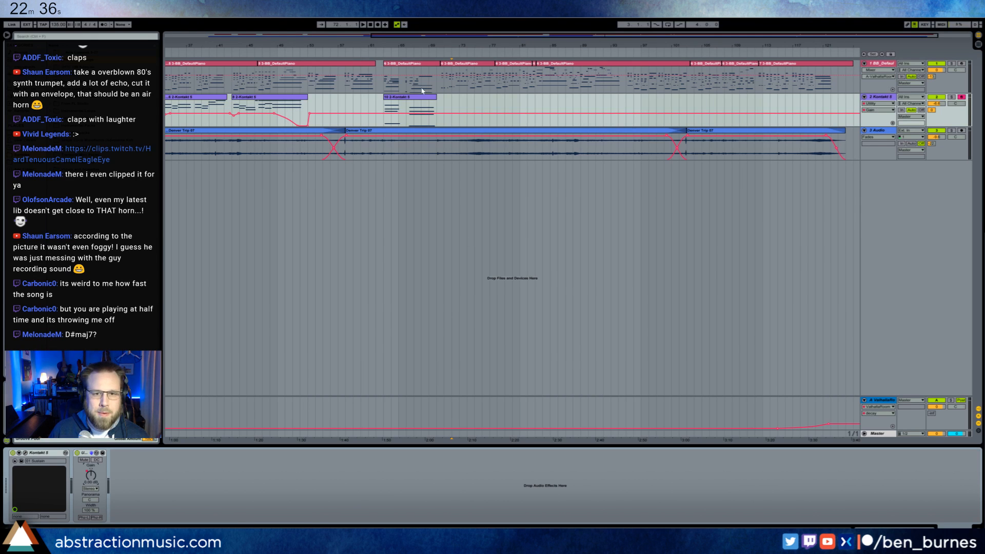
pyautogui.click(408, 106)
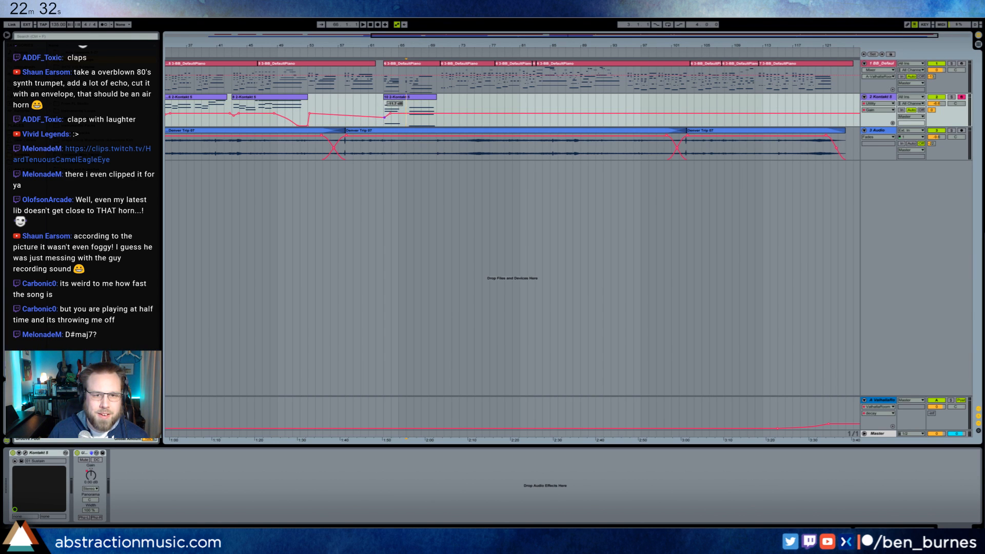
pyautogui.moveTo(402, 116); pyautogui.dragTo(437, 126)
pyautogui.hotkey('ctrl', 'z')
pyautogui.hotkey('ctrl', 'z')
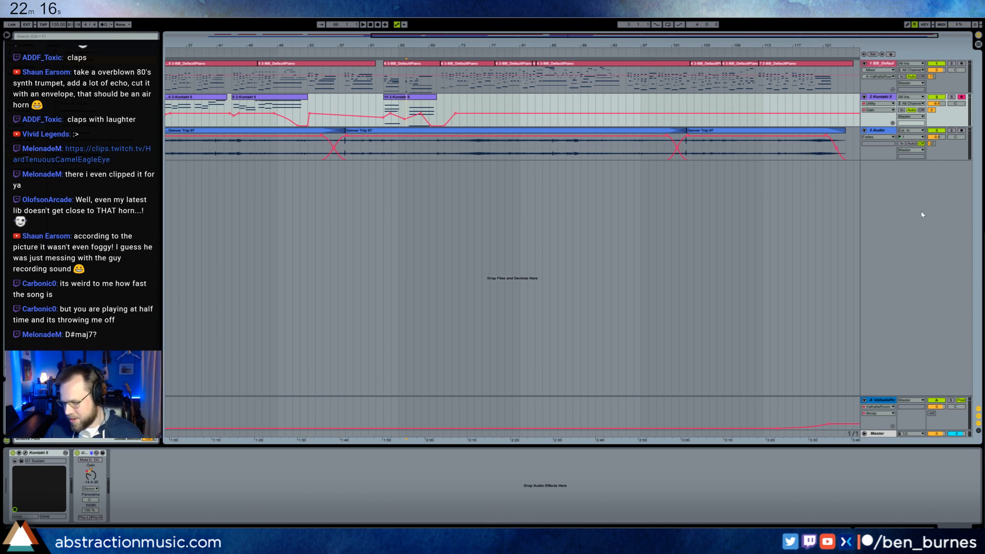
pyautogui.click(385, 55)
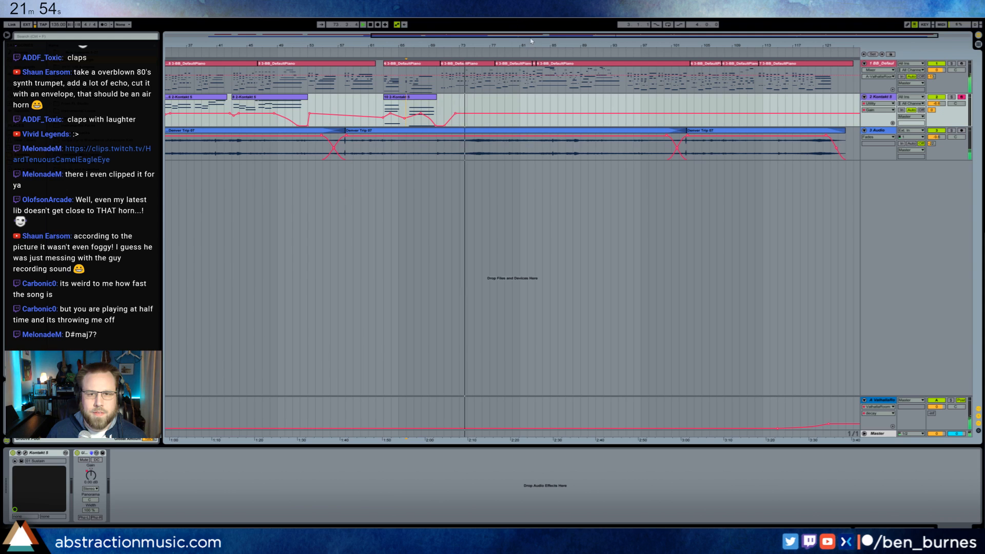
# Try recording a new Kontakt 5 strings part under the piano from around bar 77, discarding the takes
pyautogui.moveTo(532, 43); pyautogui.dragTo(518, 40)
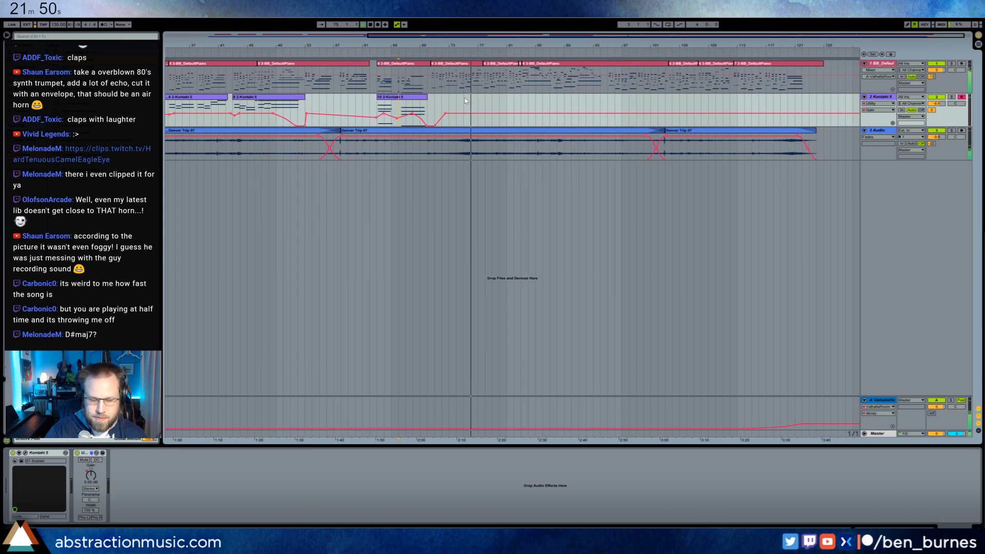
pyautogui.press('F9')
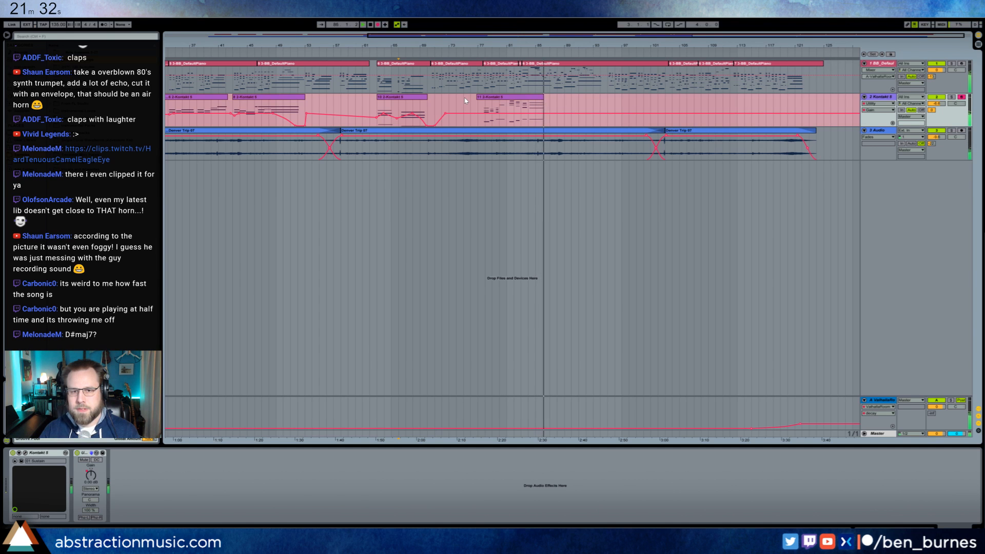
pyautogui.press('space')
pyautogui.click(544, 101)
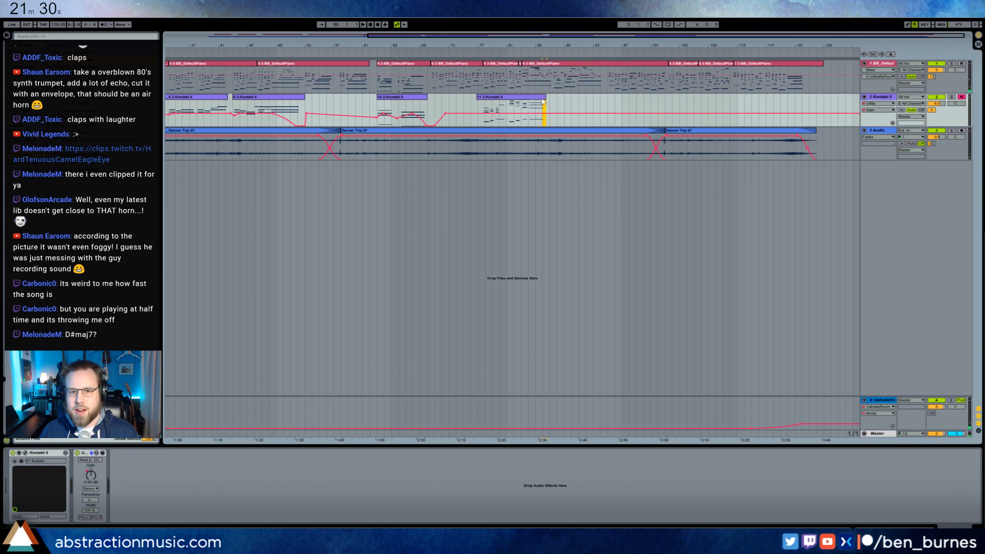
pyautogui.press('Delete')
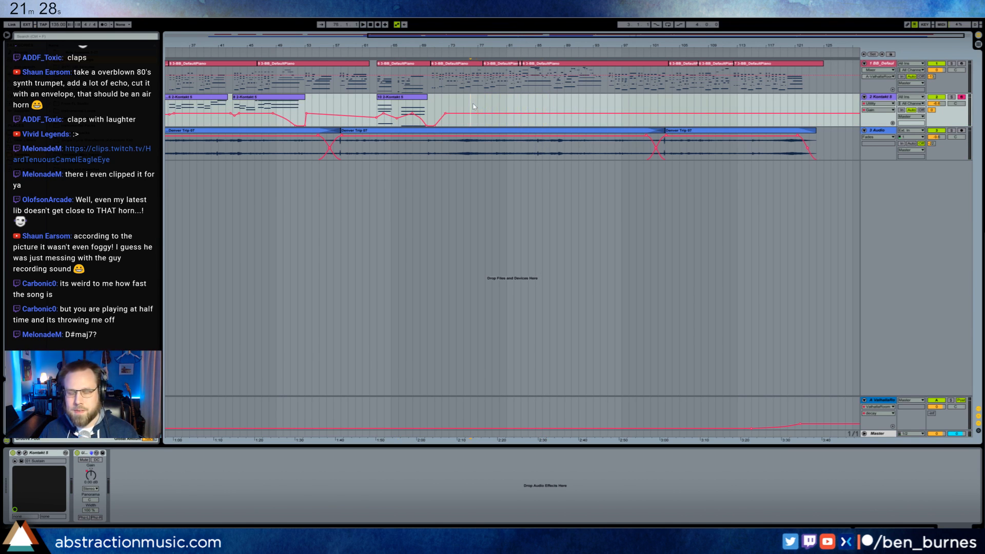
pyautogui.press('F9')
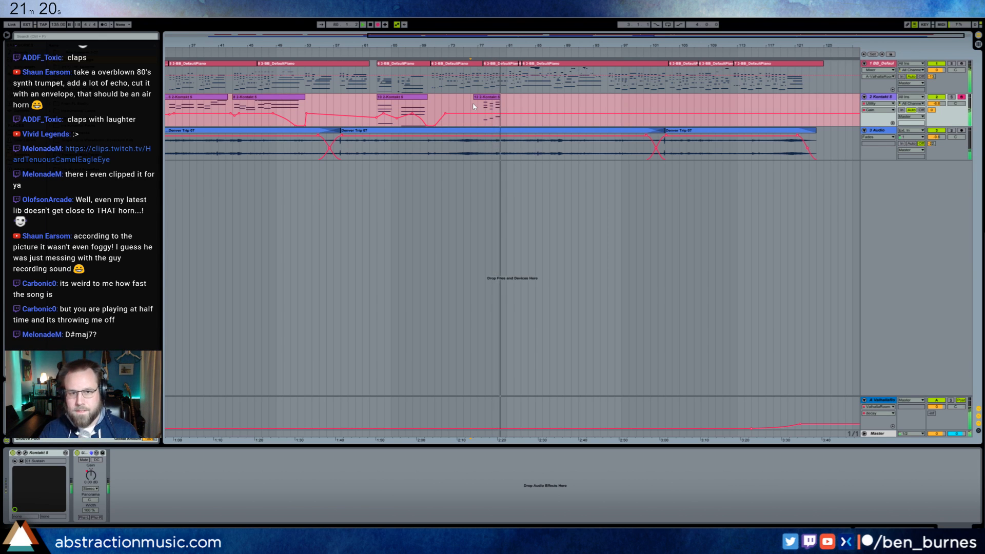
pyautogui.press('F9')
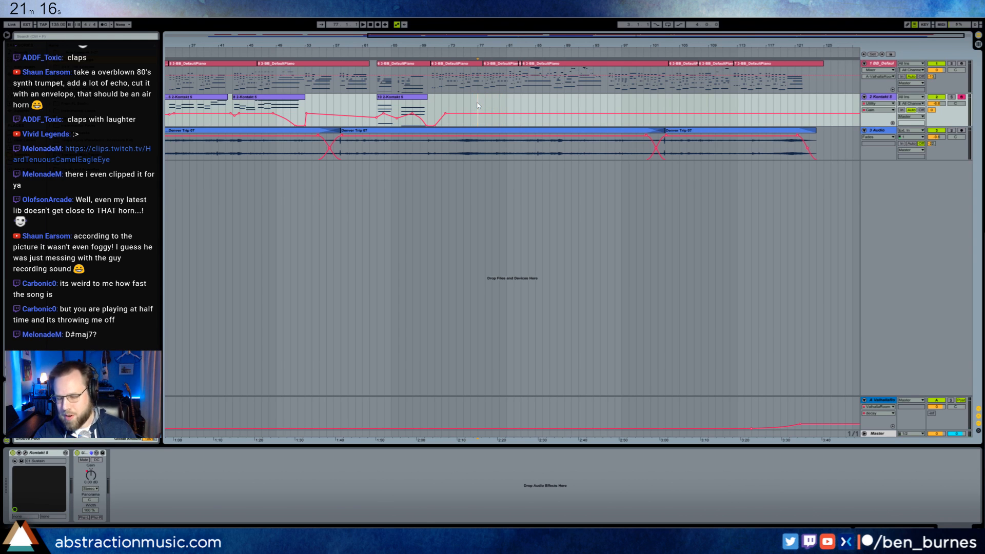
pyautogui.press('F9')
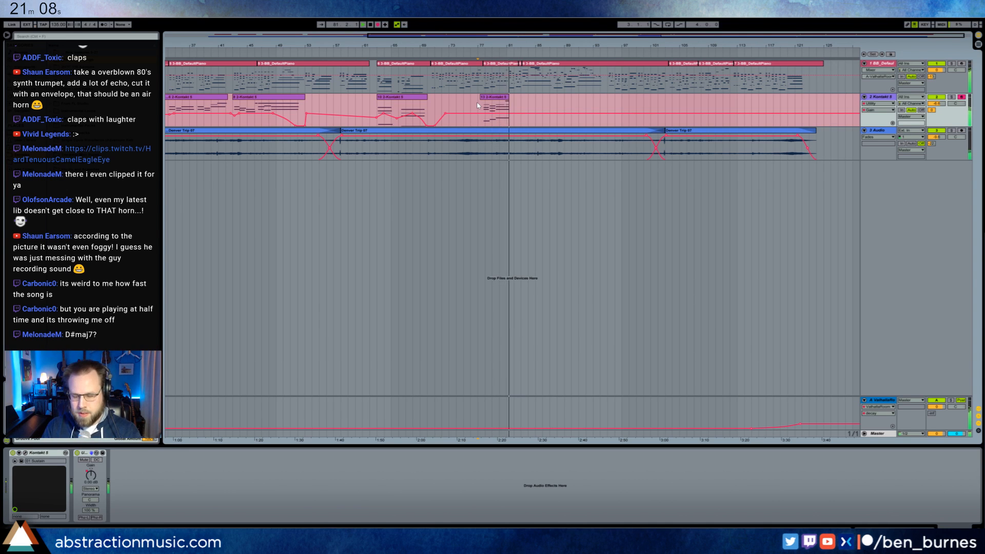
pyautogui.press('space')
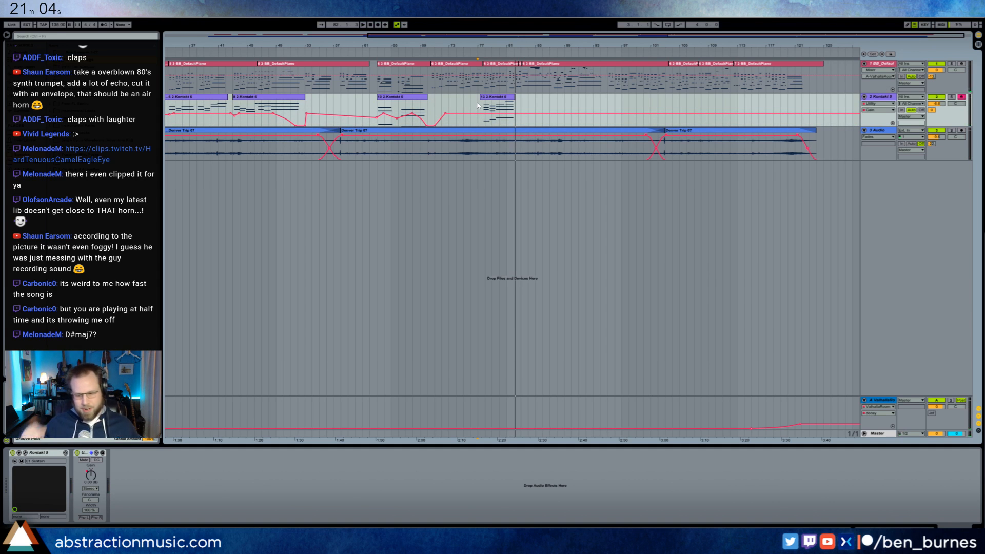
pyautogui.hotkey('ctrl', 'z')
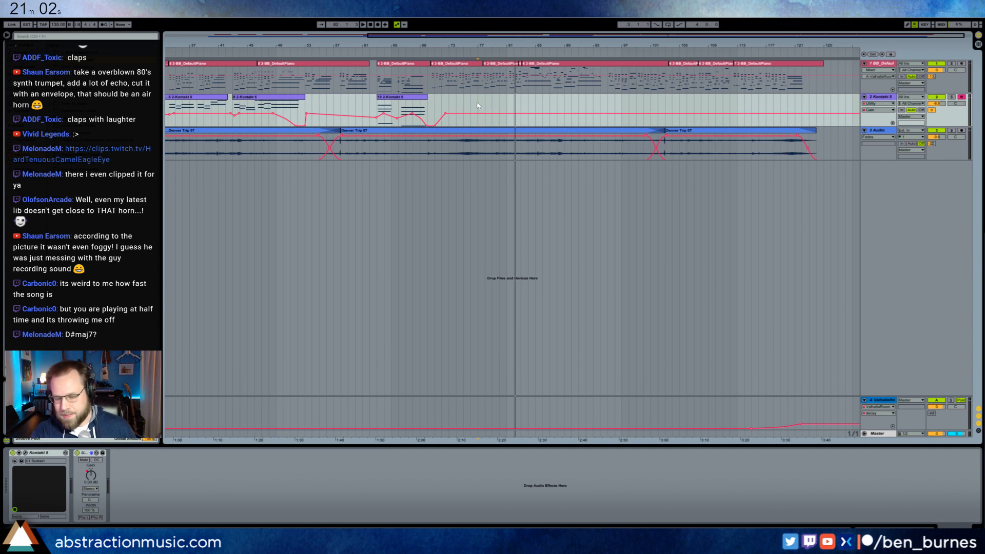
# Record the Kontakt 5 strings part from bar 77, fade its gain out under the final held chord, and play it back
pyautogui.press('F9')
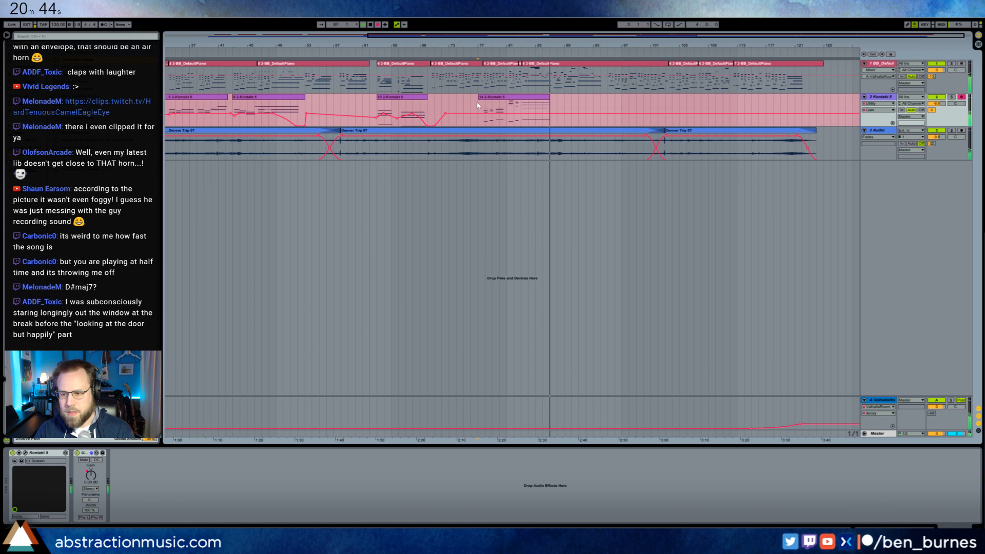
pyautogui.press('space')
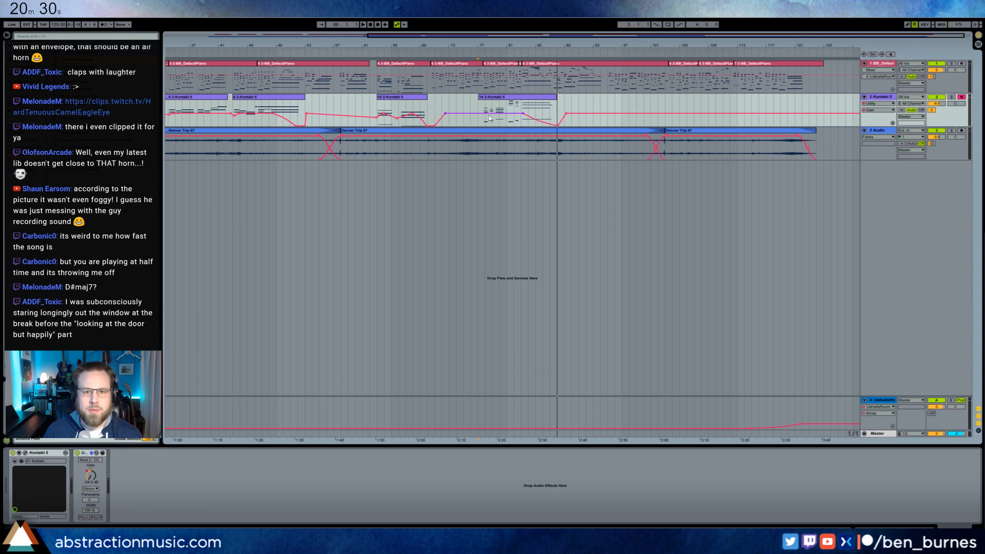
pyautogui.click(483, 97)
pyautogui.press('space')
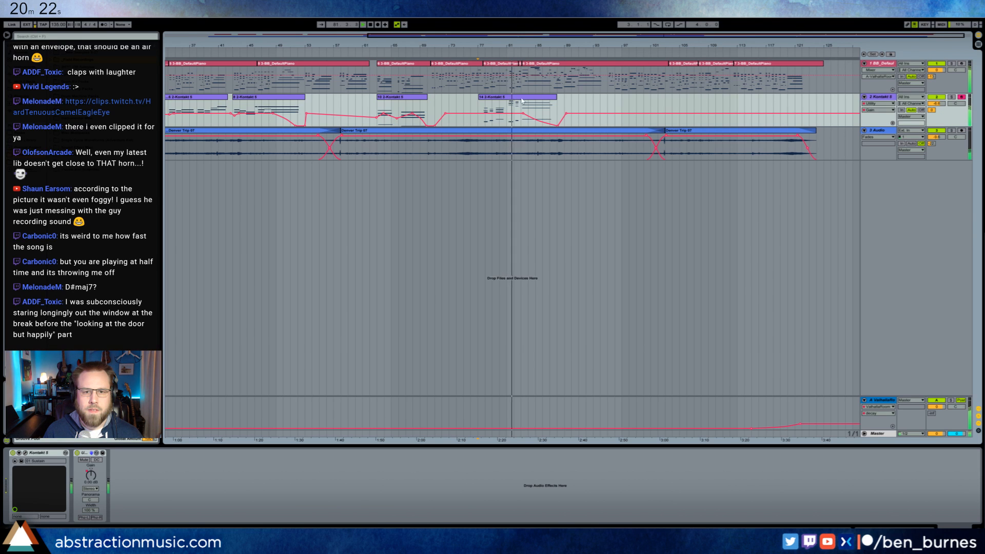
# Transpose the lowest notes of the last three chords in the new strings clip up an octave
pyautogui.doubleClick(544, 98)
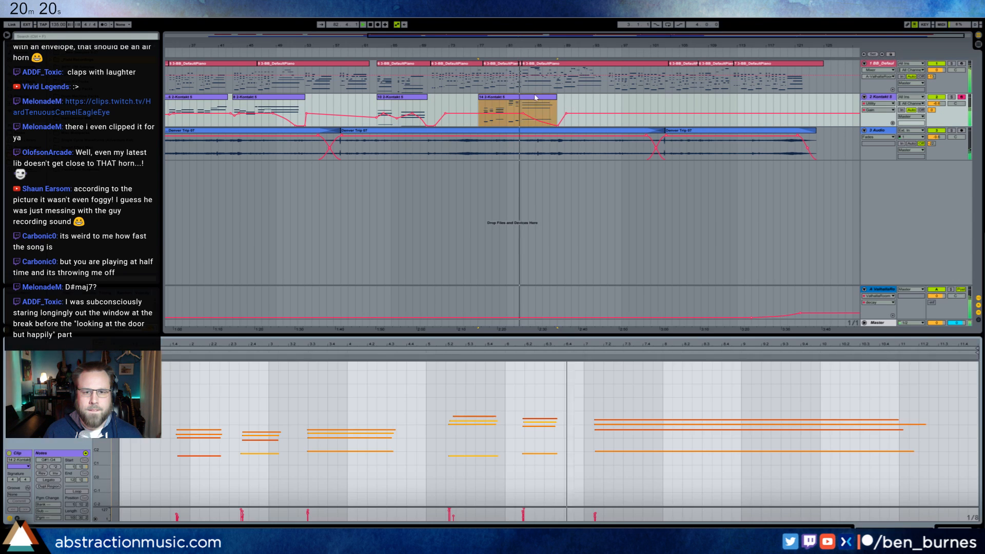
pyautogui.moveTo(450, 438); pyautogui.dragTo(610, 482)
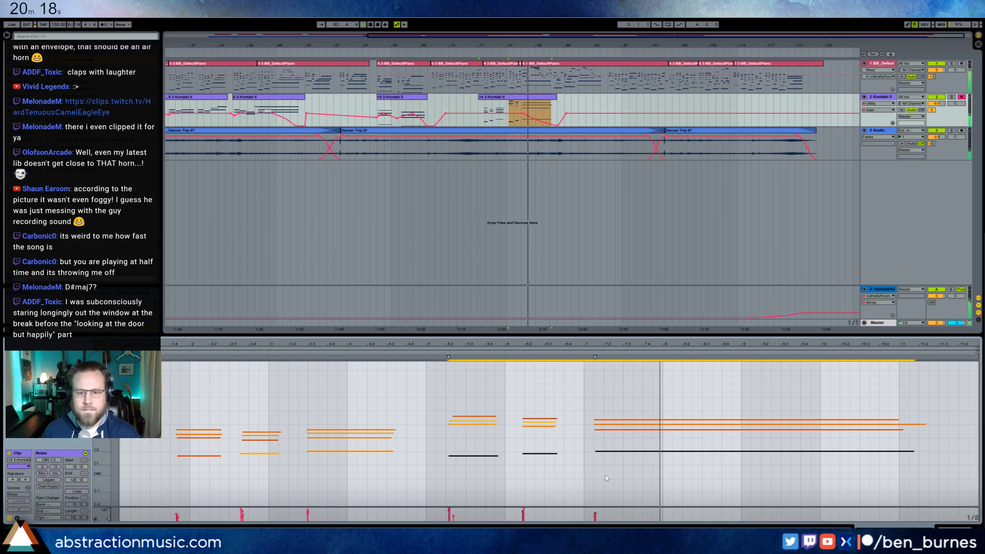
pyautogui.hotkey('shift', 'Up')
pyautogui.click(614, 482)
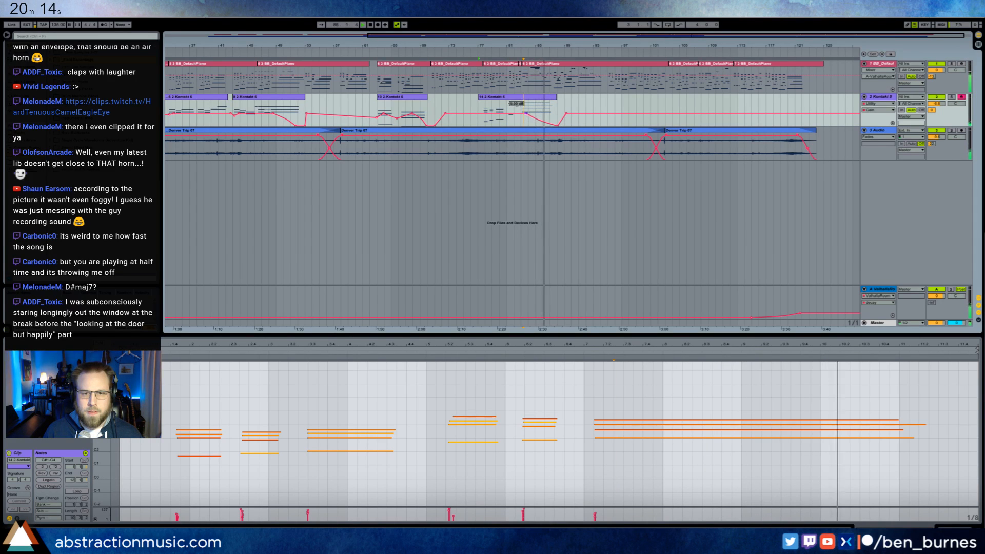
# Adjust the start of the gain fade-out under the new strings clip's final chord and play that chord back
pyautogui.moveTo(524, 118); pyautogui.dragTo(532, 114)
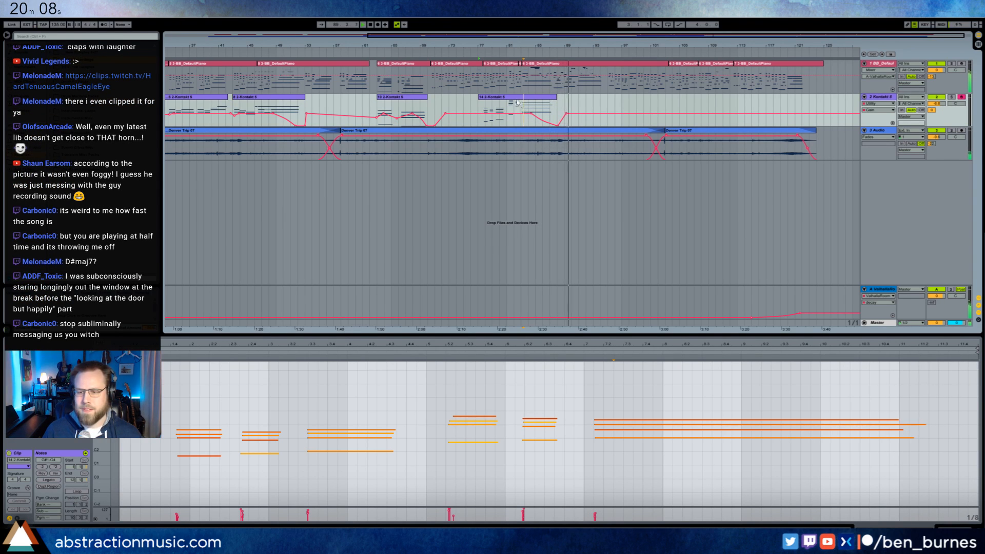
pyautogui.click(521, 54)
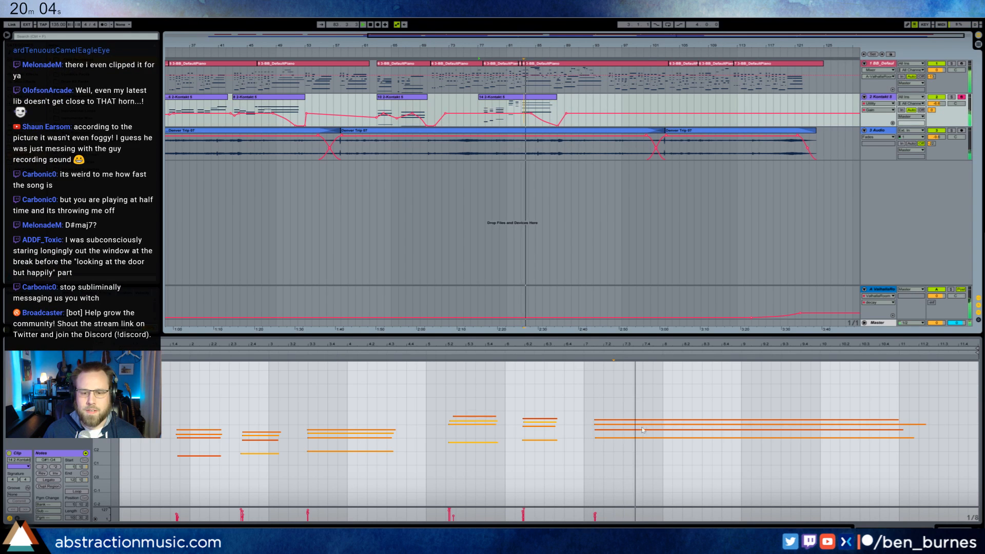
# Check the final chord's notes and adjust the velocities of the strongest notes in the fourth and fifth chords of the strings clip
pyautogui.moveTo(636, 406); pyautogui.dragTo(637, 451)
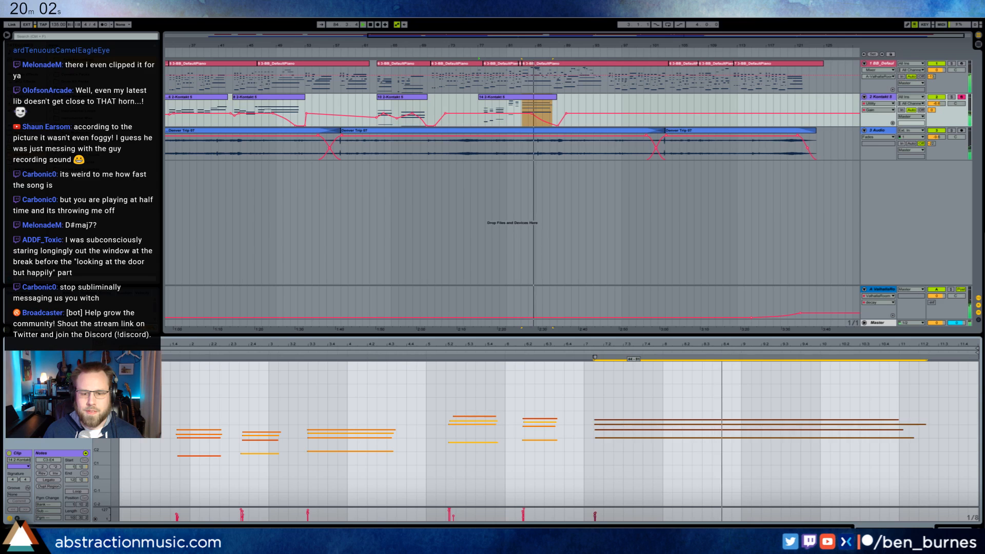
pyautogui.press('space')
pyautogui.click(623, 399)
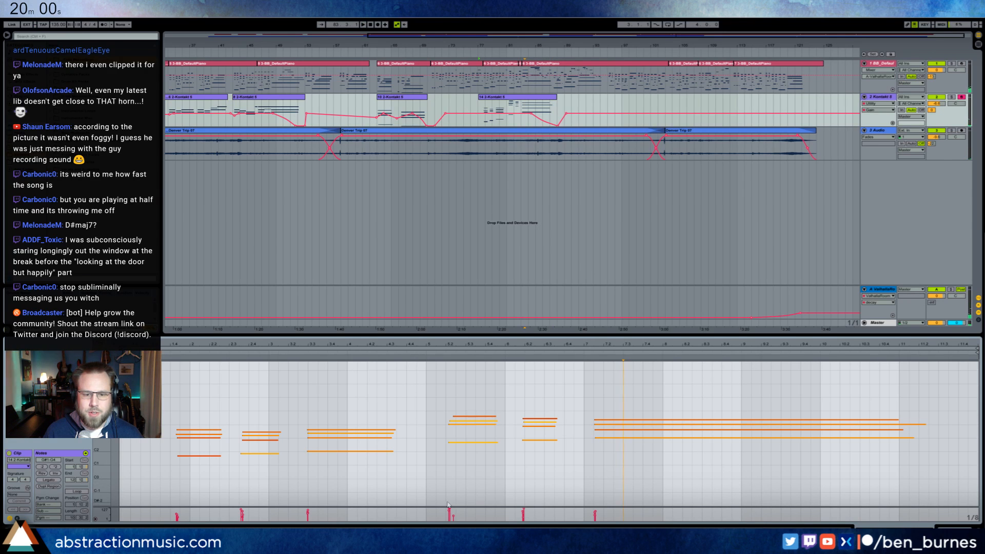
pyautogui.click(446, 513)
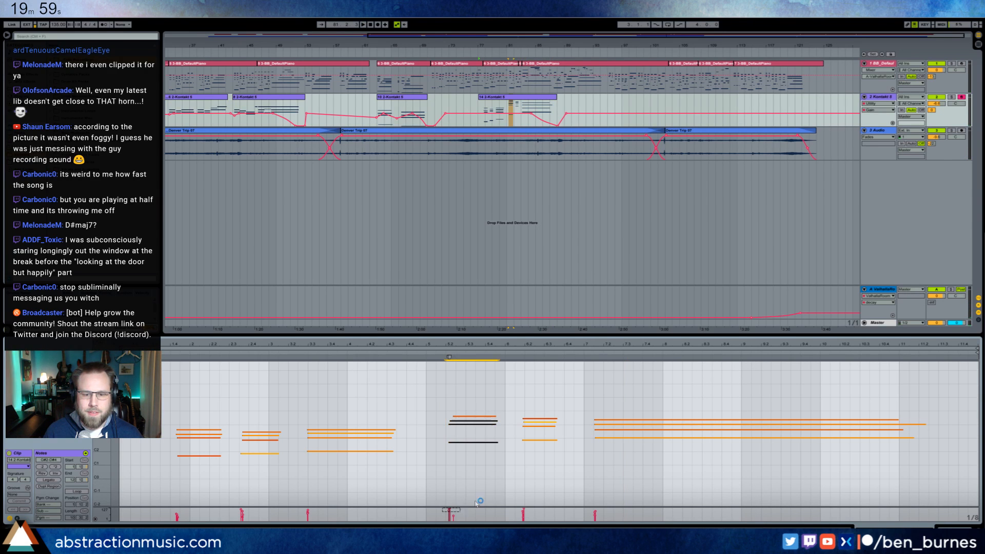
pyautogui.click(525, 512)
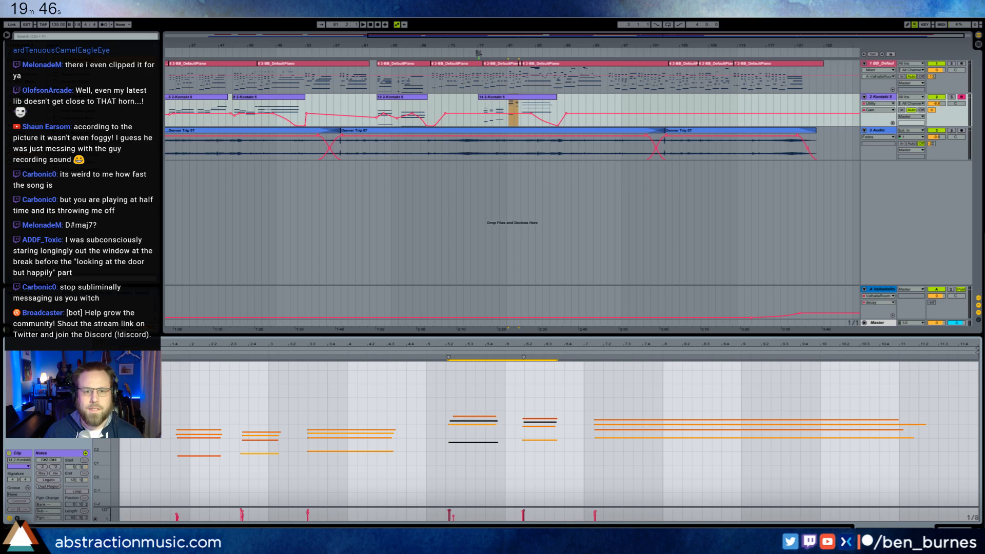
# Play back the new strings clip while fine-tuning the Kontakt 5 track's volume, and show the track's devices
pyautogui.press('space')
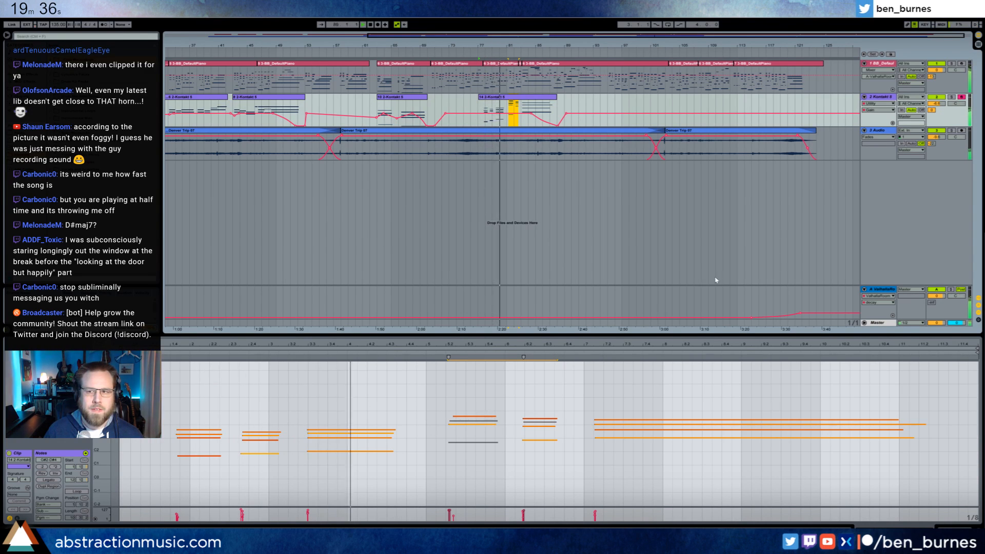
pyautogui.moveTo(937, 104); pyautogui.dragTo(937, 102)
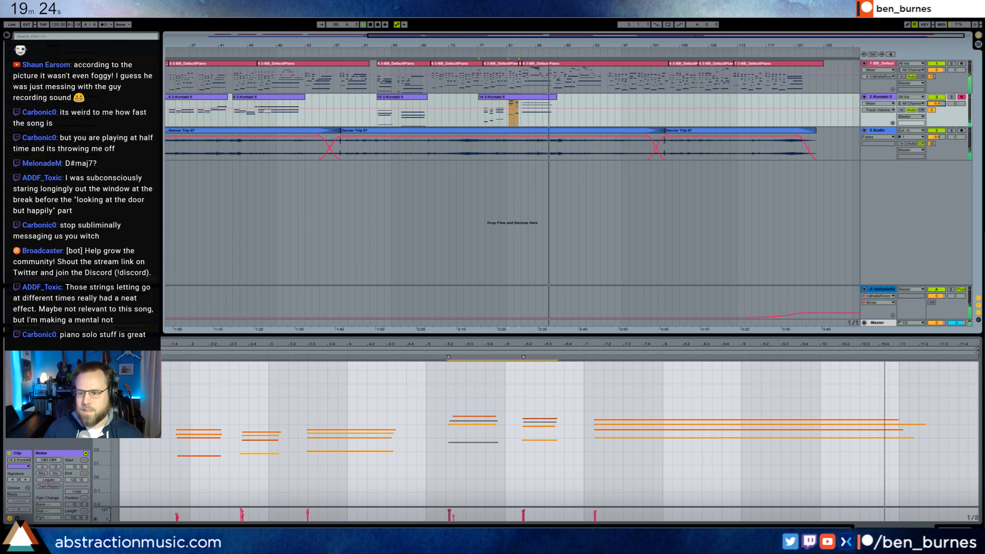
pyautogui.hotkey('shift', 'Tab')
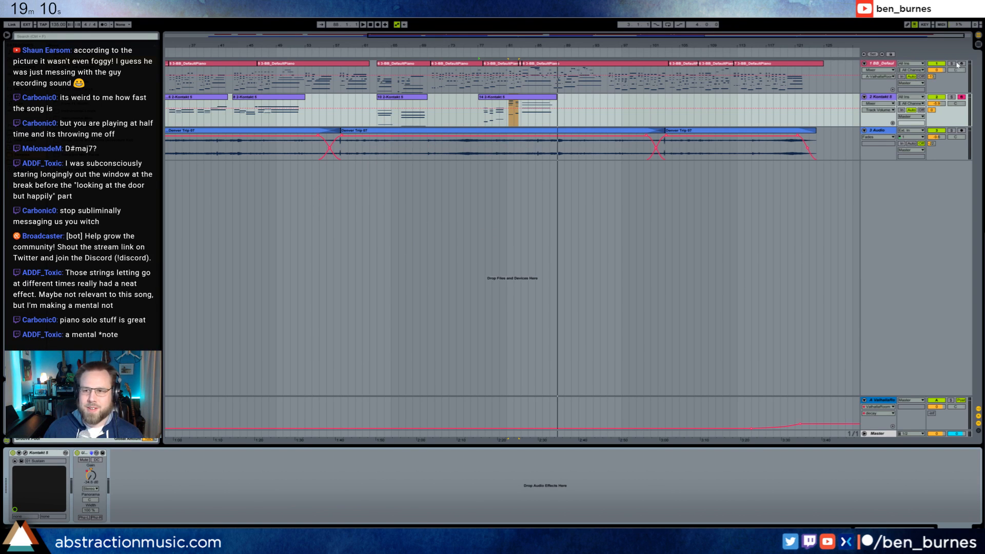
# Arm the piano track and play back the song from just before the new strings clip to past its end
pyautogui.click(959, 64)
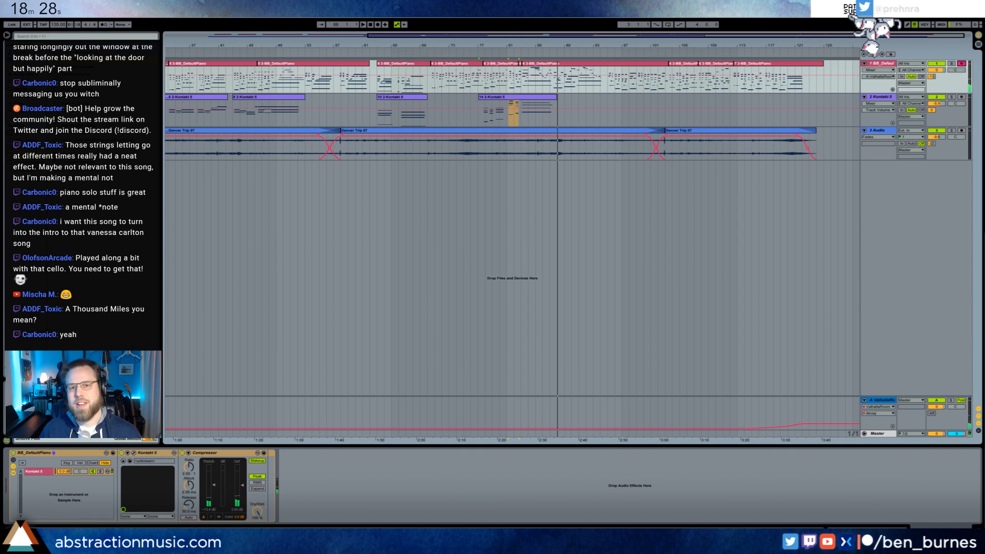
pyautogui.click(474, 54)
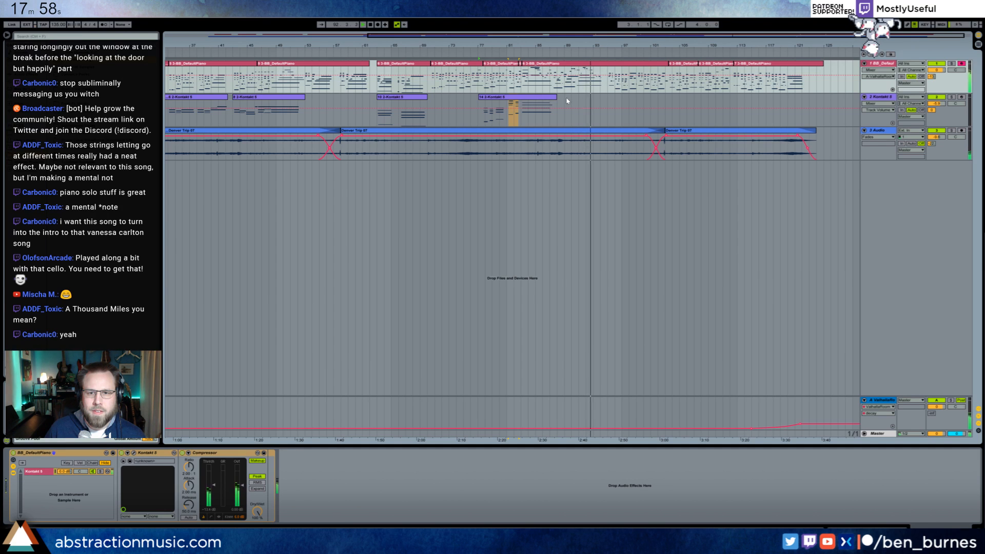
pyautogui.click(585, 104)
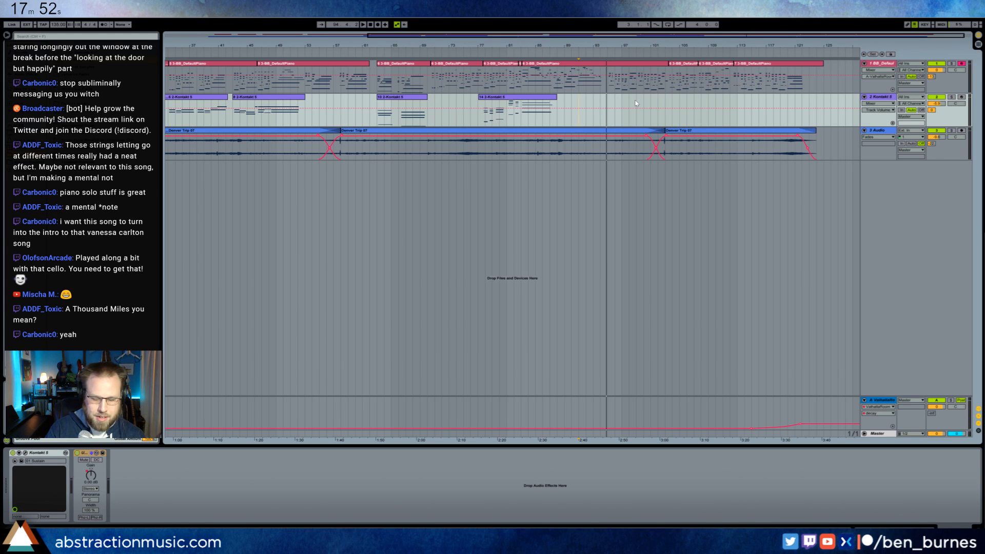
# Open the long piano clip's notes and play it back from shortly after the last strings clip
pyautogui.doubleClick(643, 64)
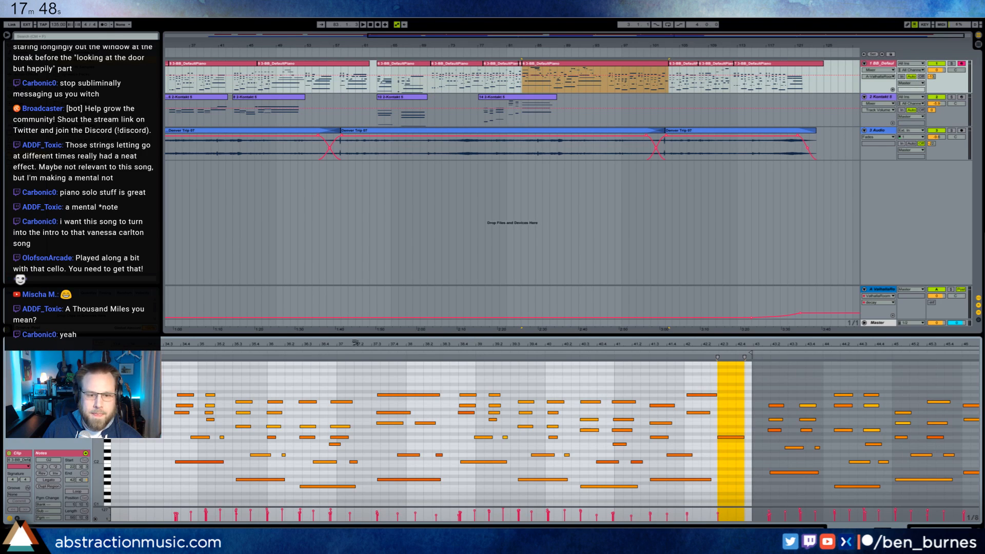
pyautogui.moveTo(355, 343); pyautogui.dragTo(379, 448)
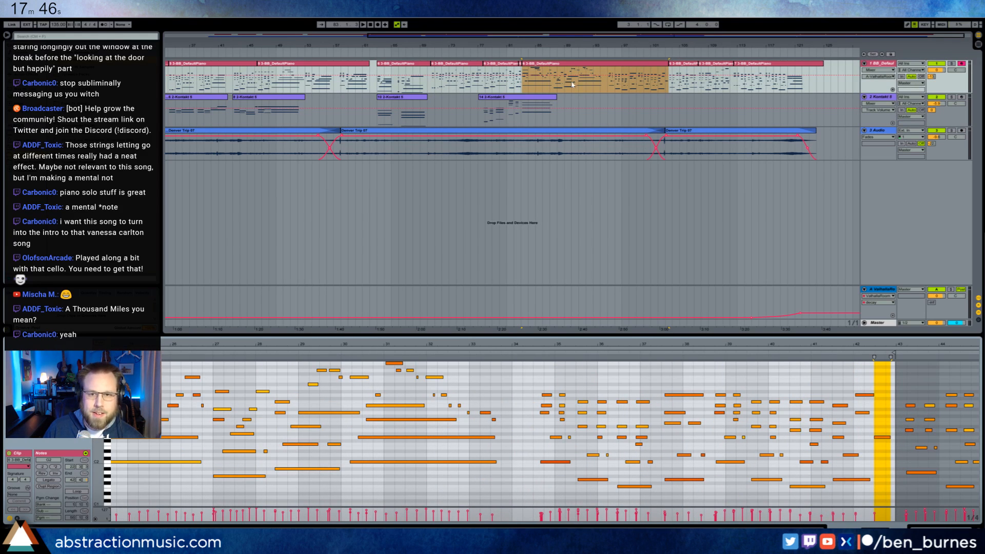
pyautogui.click(577, 55)
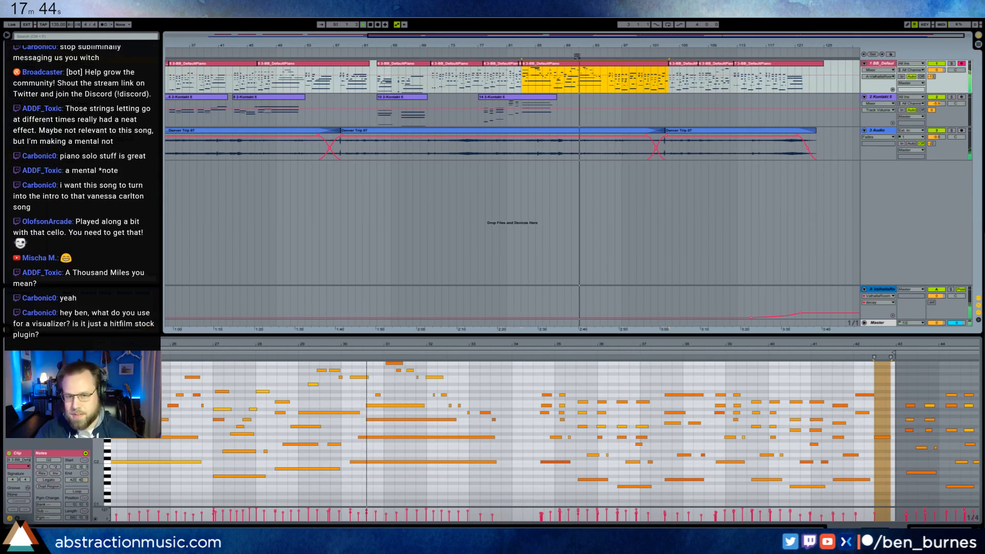
# Record a sustained strings chord on the Kontakt 5 track near bar 91, and adjust the new clip's start and end around it
pyautogui.press('F9')
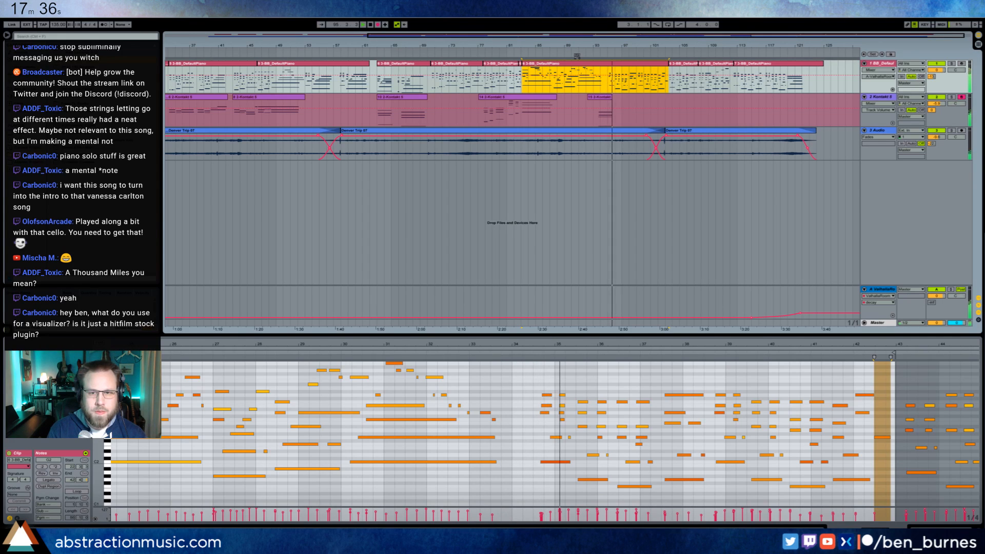
pyautogui.press('F9')
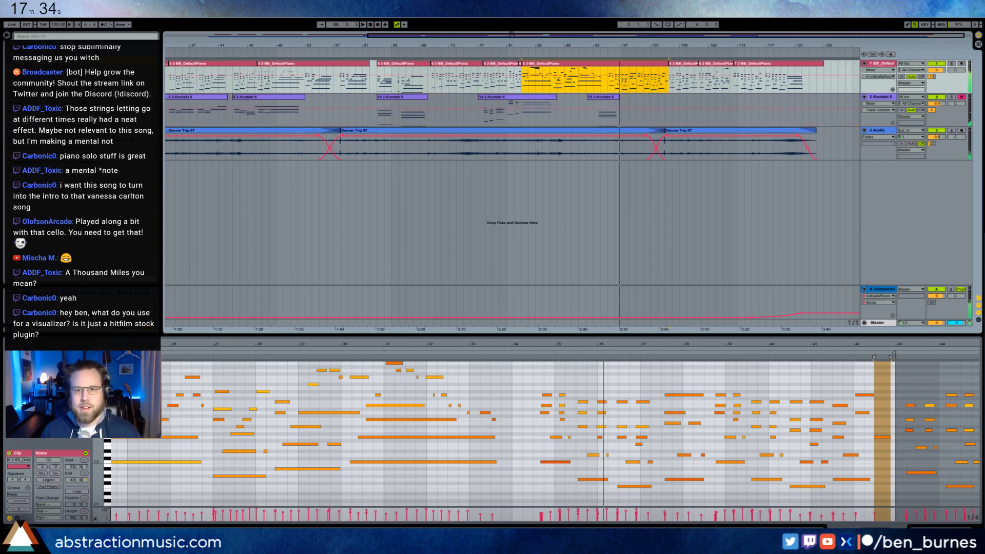
pyautogui.moveTo(589, 97); pyautogui.dragTo(598, 97)
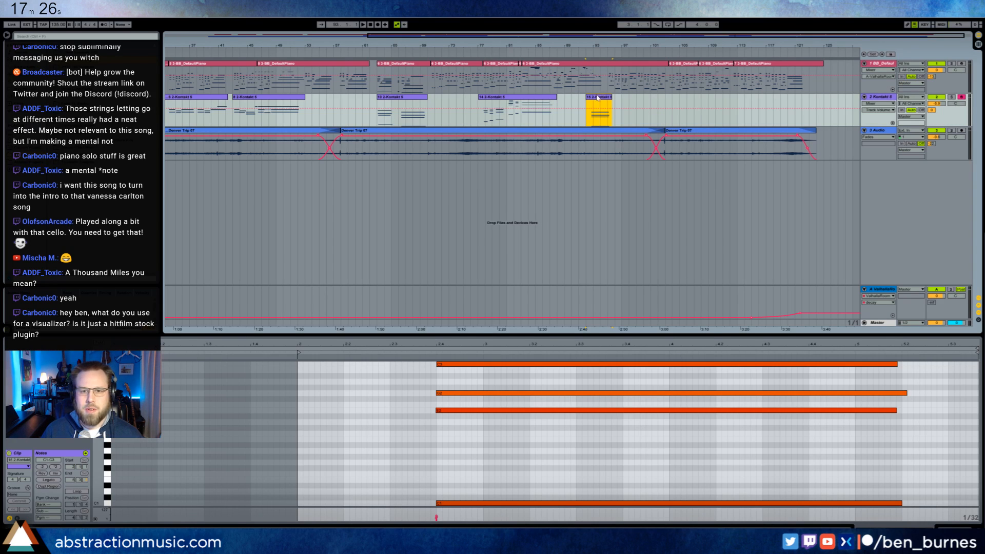
pyautogui.moveTo(594, 98); pyautogui.dragTo(612, 97)
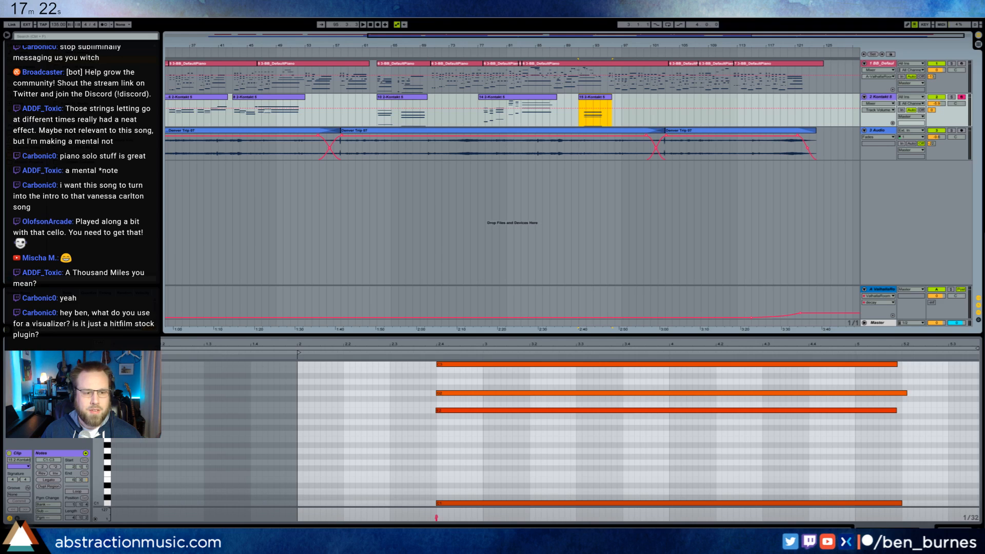
# Lengthen all four notes of the new strings chord to about beat 5.3 of the clip
pyautogui.moveTo(99, 405); pyautogui.dragTo(85, 425)
pyautogui.moveTo(517, 371); pyautogui.dragTo(533, 495)
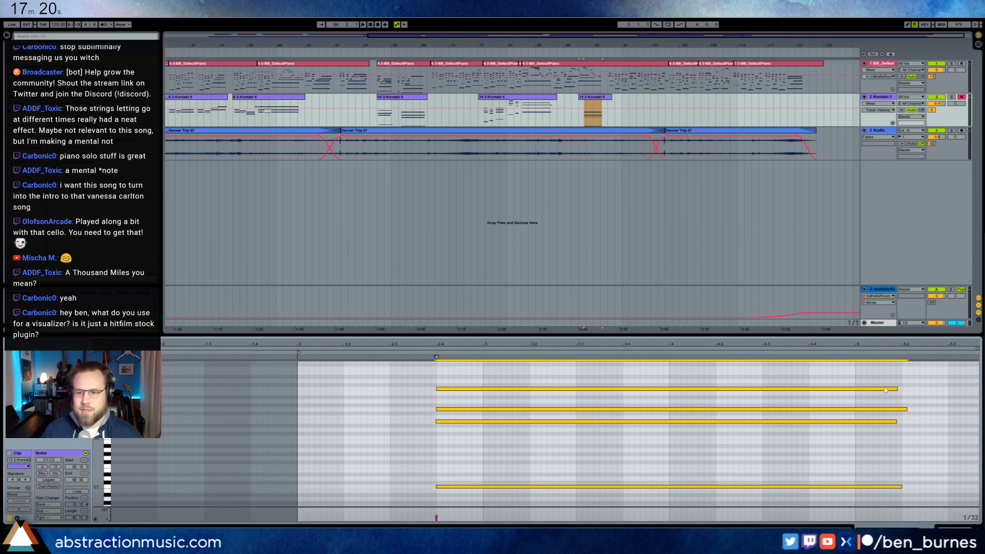
pyautogui.moveTo(896, 389); pyautogui.dragTo(950, 394)
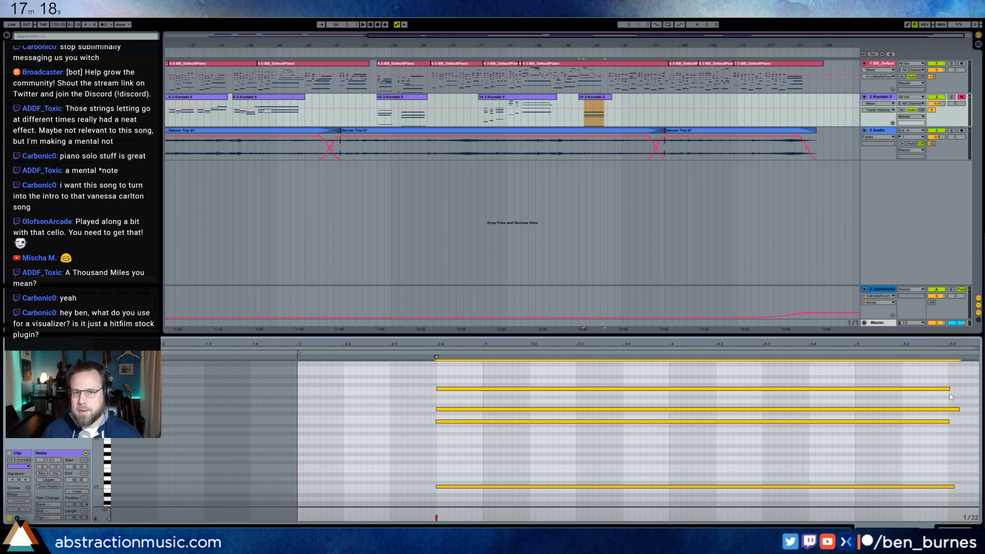
# Show the Kontakt 5 track's gain automation and shape it to fade in and out around the new strings chord
pyautogui.click(603, 100)
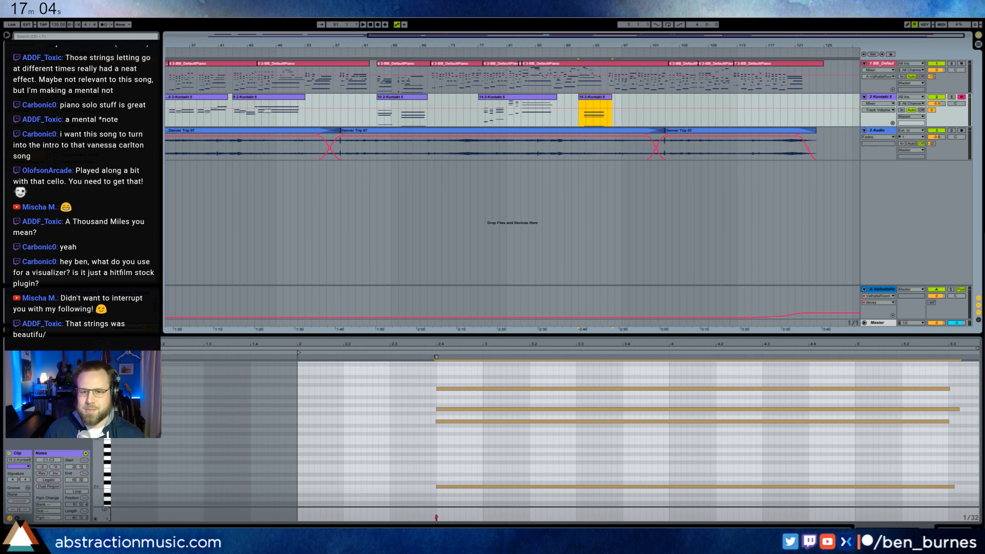
pyautogui.hotkey('shift', 'Tab')
pyautogui.click(95, 479)
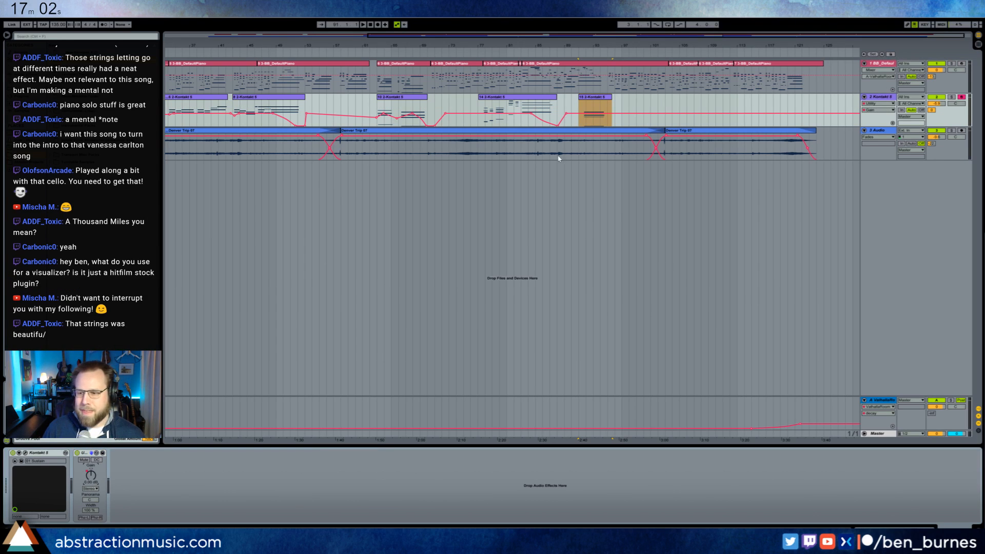
pyautogui.click(596, 114)
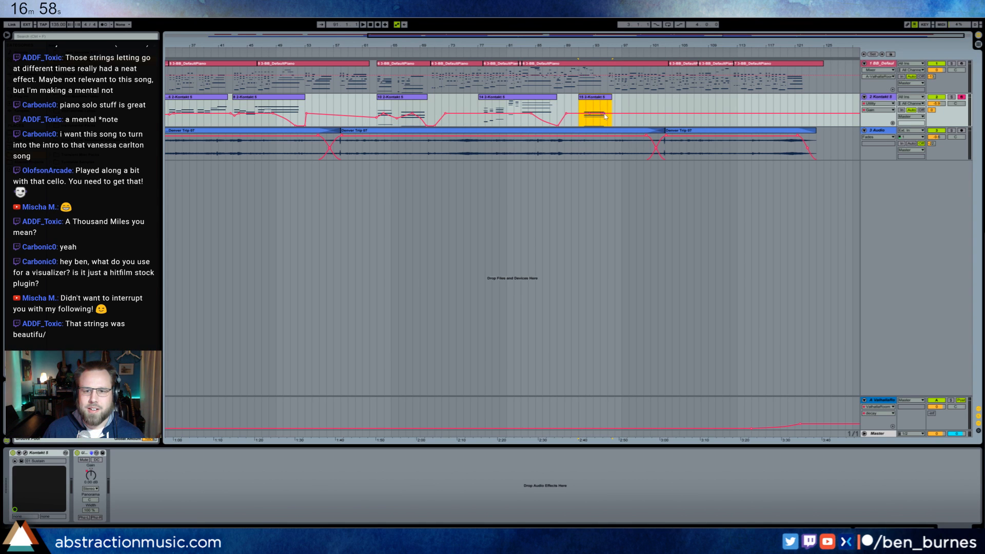
pyautogui.moveTo(606, 116); pyautogui.dragTo(581, 127)
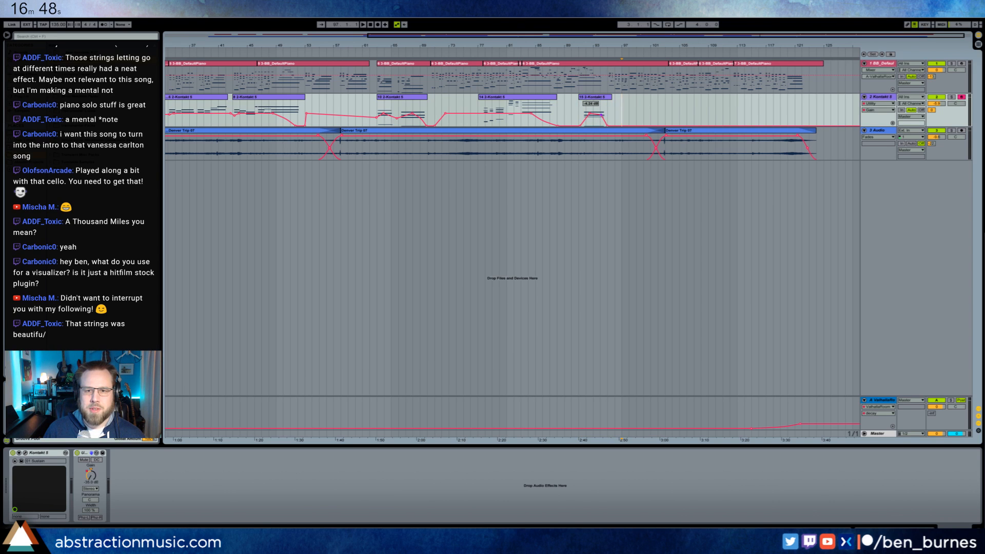
# Extend the strings chord clip's start slightly earlier and begin its gain fade-in sooner
pyautogui.click(578, 55)
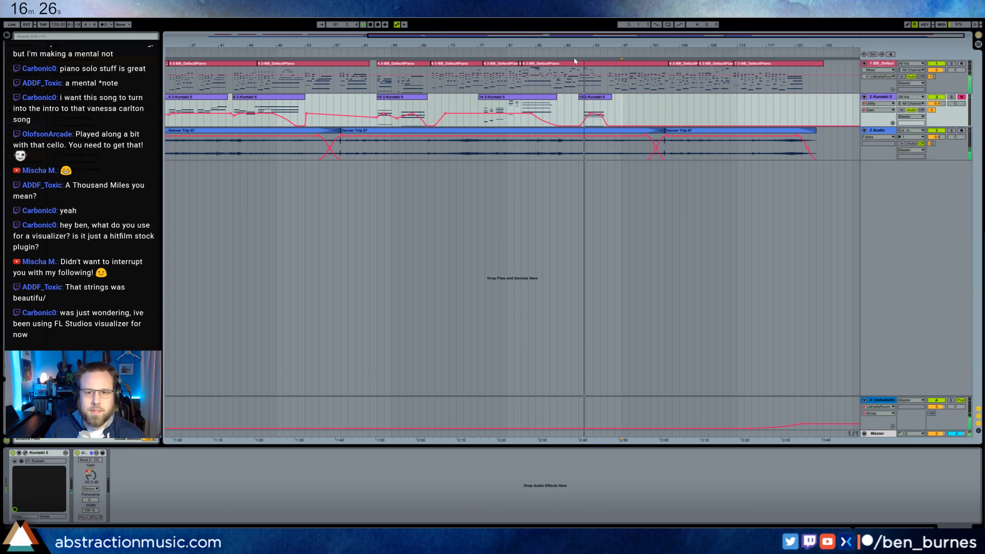
pyautogui.press('space')
pyautogui.click(580, 97)
pyautogui.moveTo(580, 97); pyautogui.dragTo(574, 126)
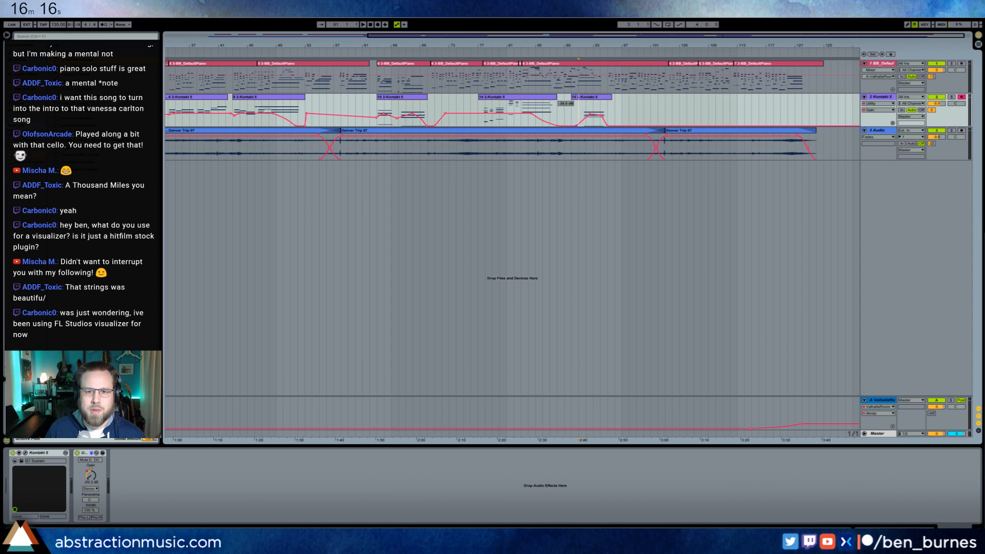
# Extend the starts of all four chord notes back to bar 2 of the clip, and play back the chord with the piano
pyautogui.doubleClick(594, 113)
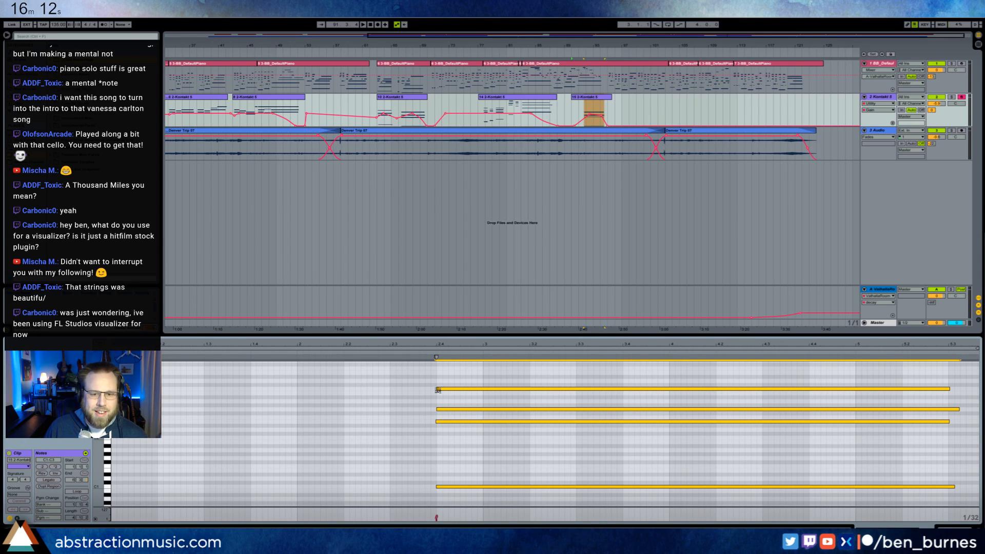
pyautogui.moveTo(437, 390); pyautogui.dragTo(297, 390)
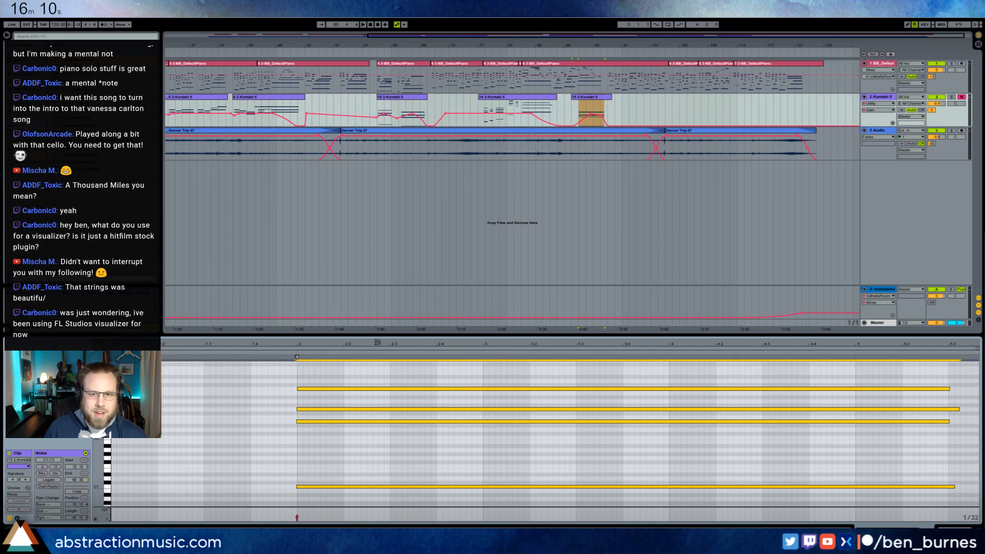
pyautogui.click(577, 113)
pyautogui.press('space')
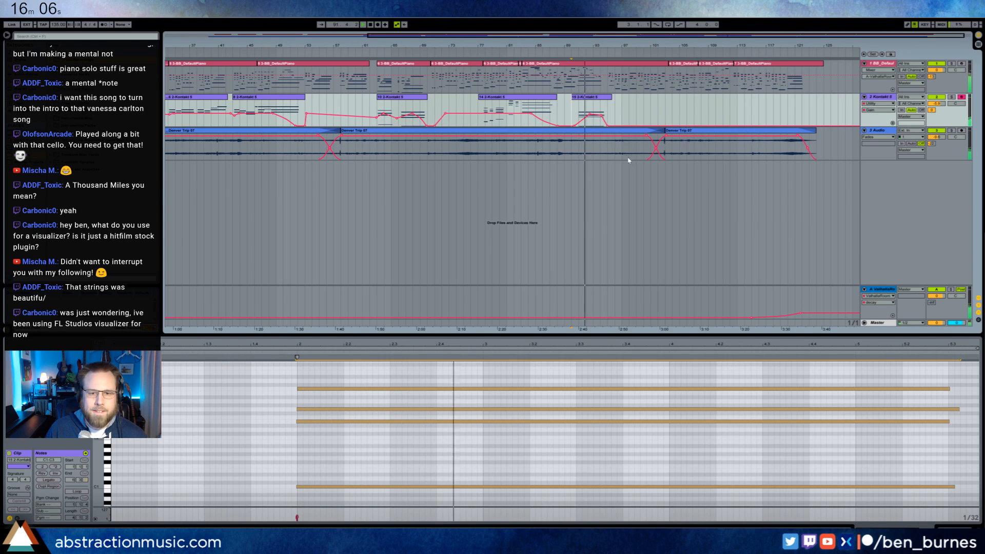
pyautogui.click(622, 114)
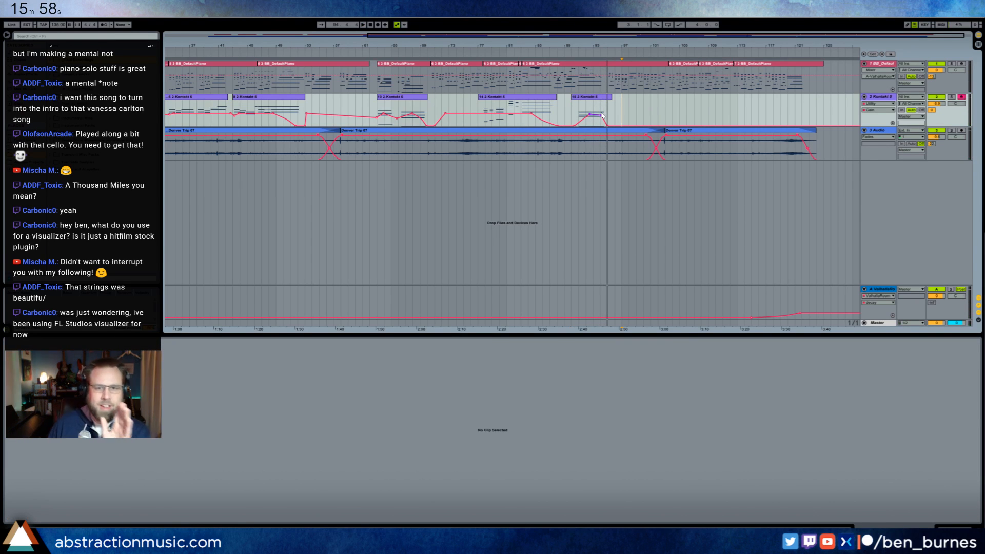
pyautogui.click(607, 82)
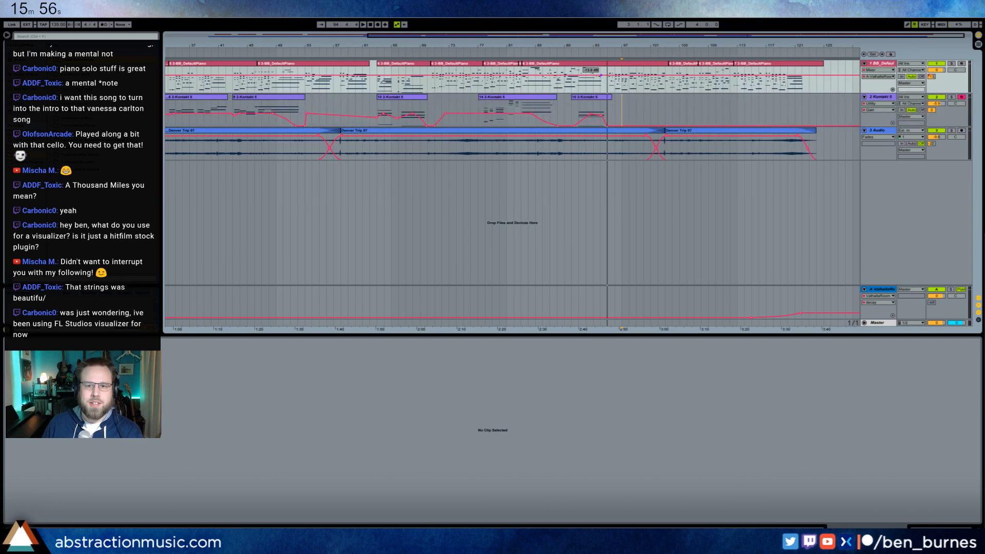
pyautogui.moveTo(608, 86); pyautogui.dragTo(578, 87)
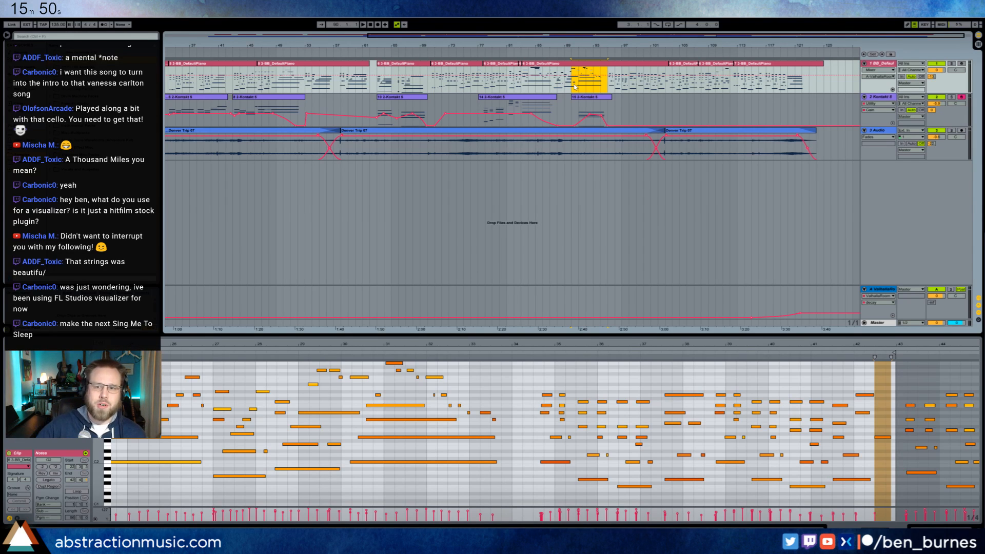
pyautogui.moveTo(610, 87); pyautogui.dragTo(640, 84)
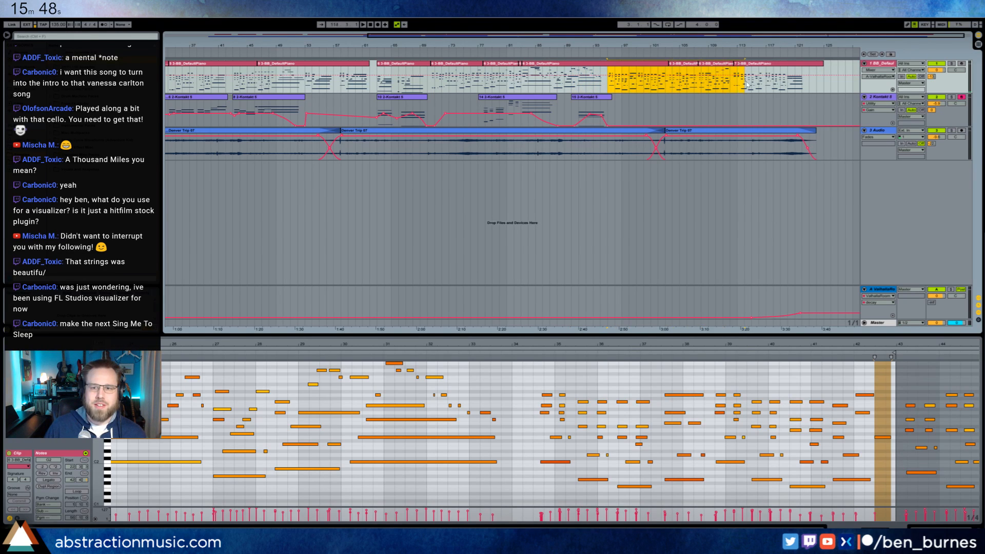
pyautogui.moveTo(747, 85); pyautogui.dragTo(825, 84)
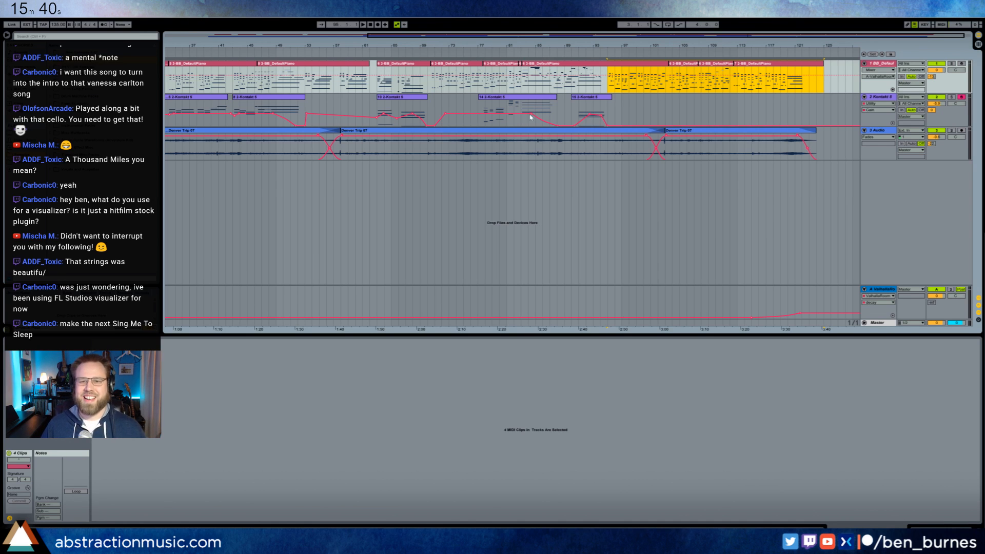
pyautogui.click(615, 114)
# Check the strings chord's notes and play back the song from the start of its clip to past its end
pyautogui.moveTo(590, 117)
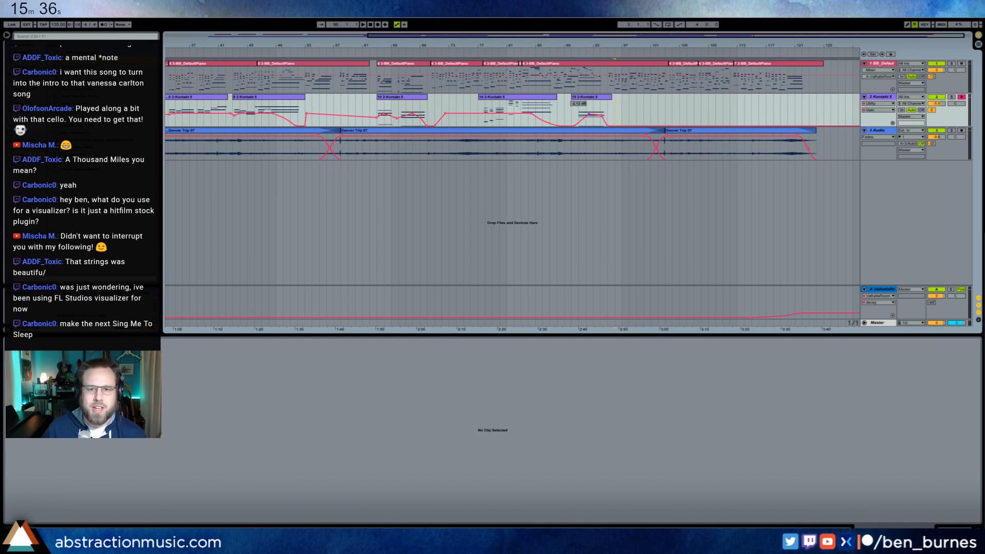
pyautogui.click(580, 112)
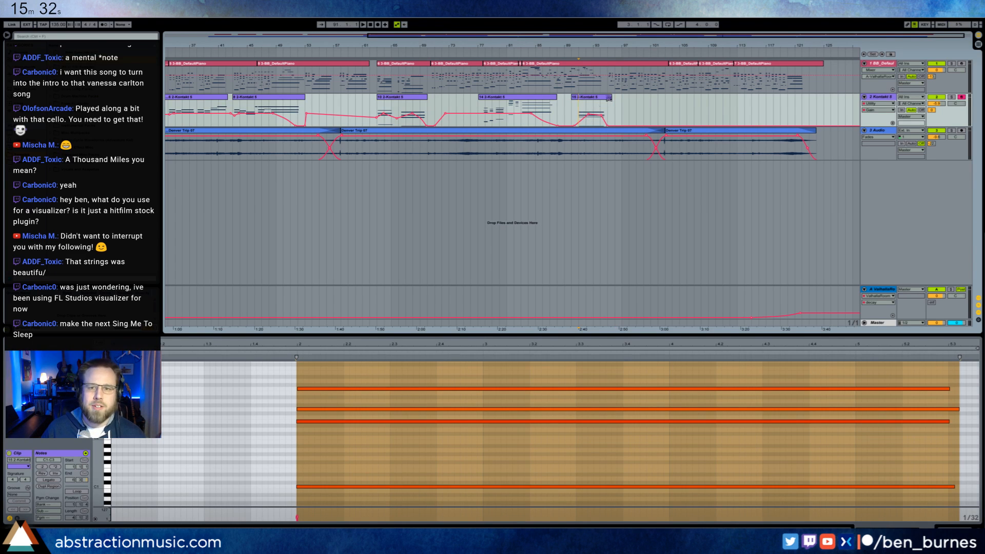
pyautogui.click(572, 107)
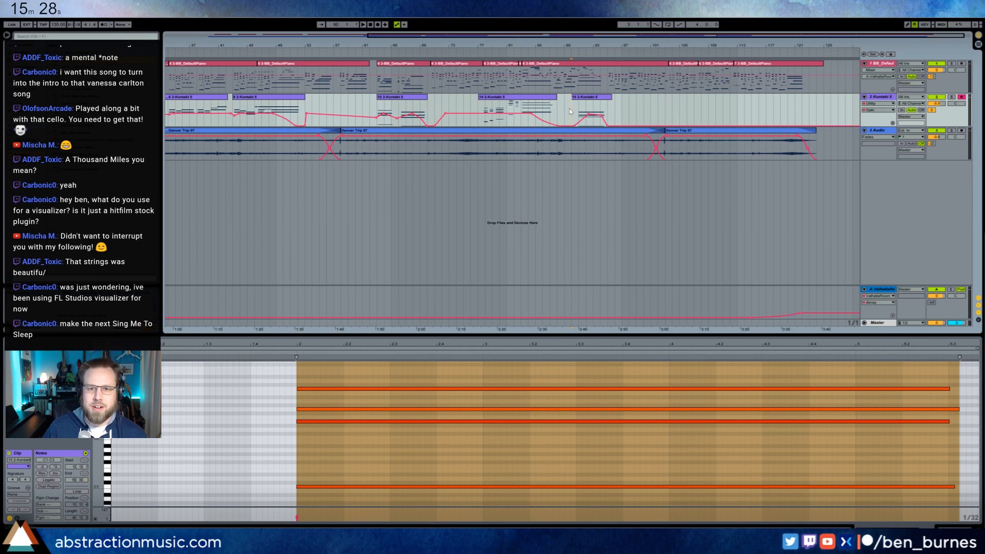
pyautogui.press('space')
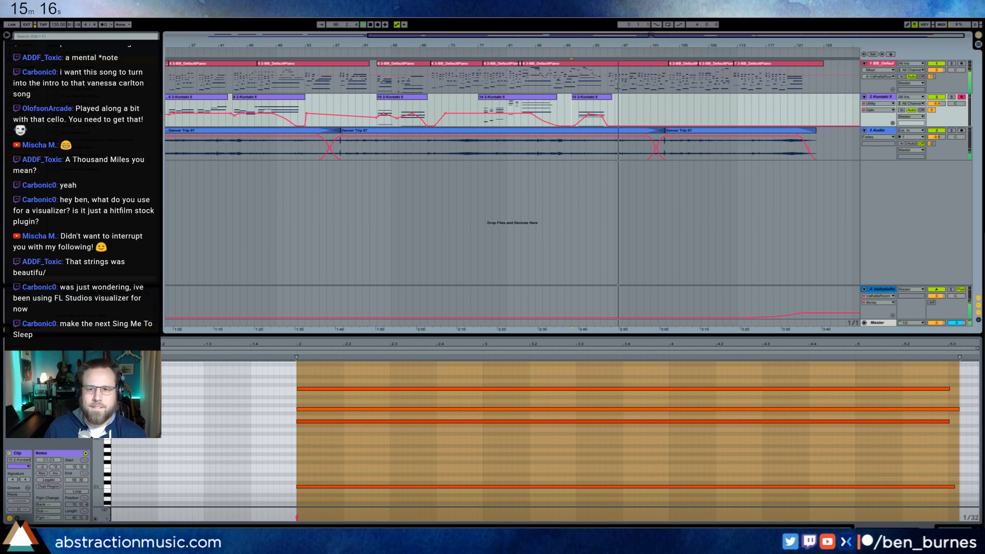
# Shift all piano material following the strings chord about half a bar later, and play back the transition
pyautogui.moveTo(650, 35); pyautogui.dragTo(449, 64)
pyautogui.press('space')
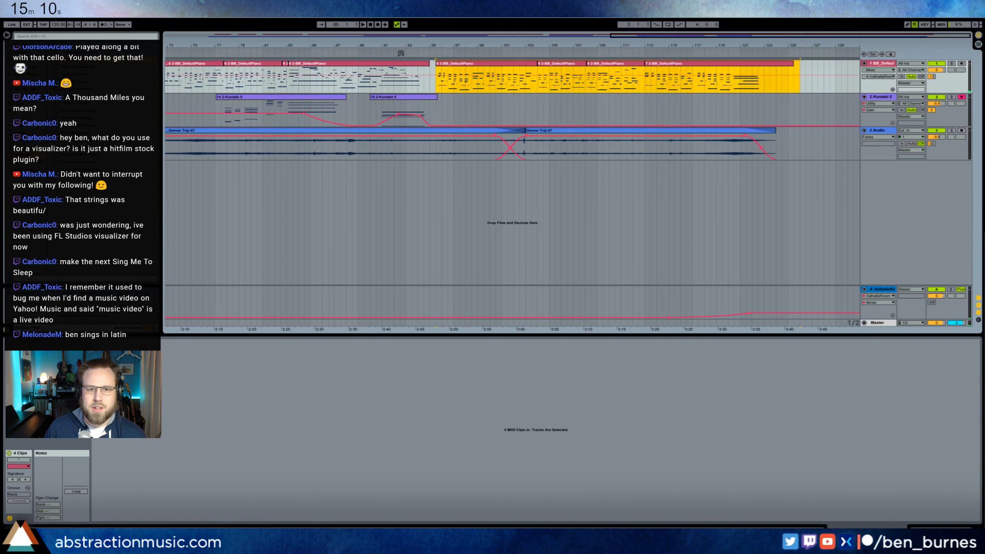
pyautogui.click(365, 53)
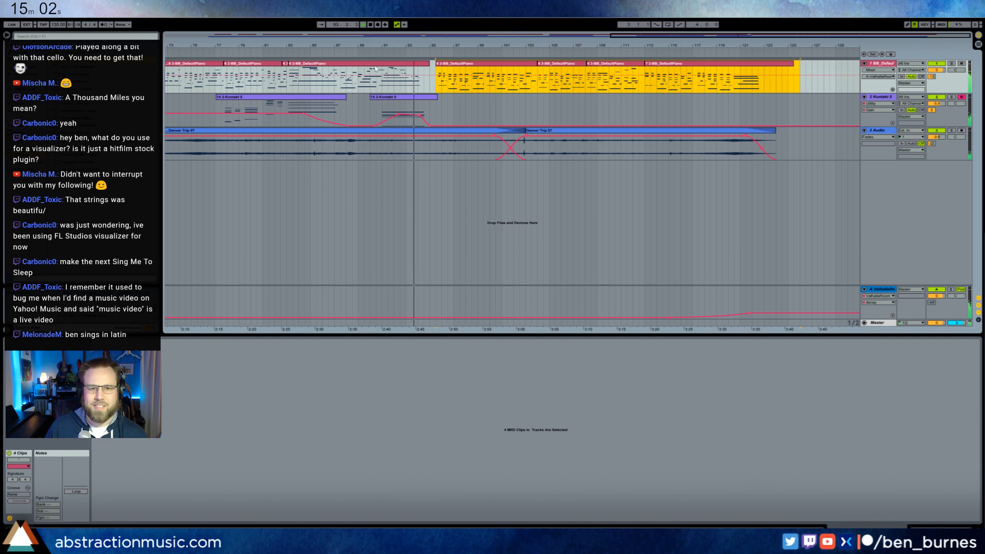
# Lengthen all four notes of the strings chord to about beat 6.2 of the clip
pyautogui.click(427, 122)
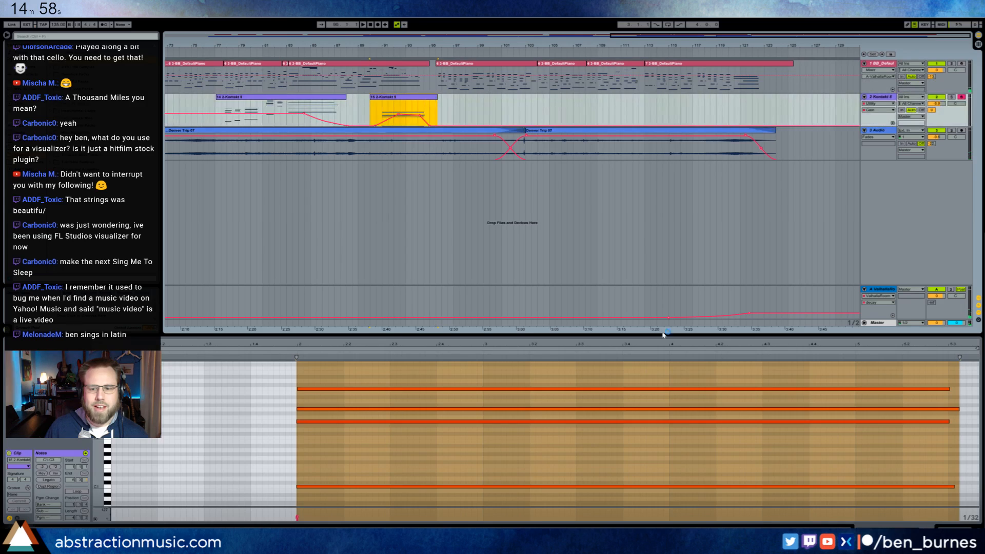
pyautogui.moveTo(794, 344); pyautogui.dragTo(792, 328)
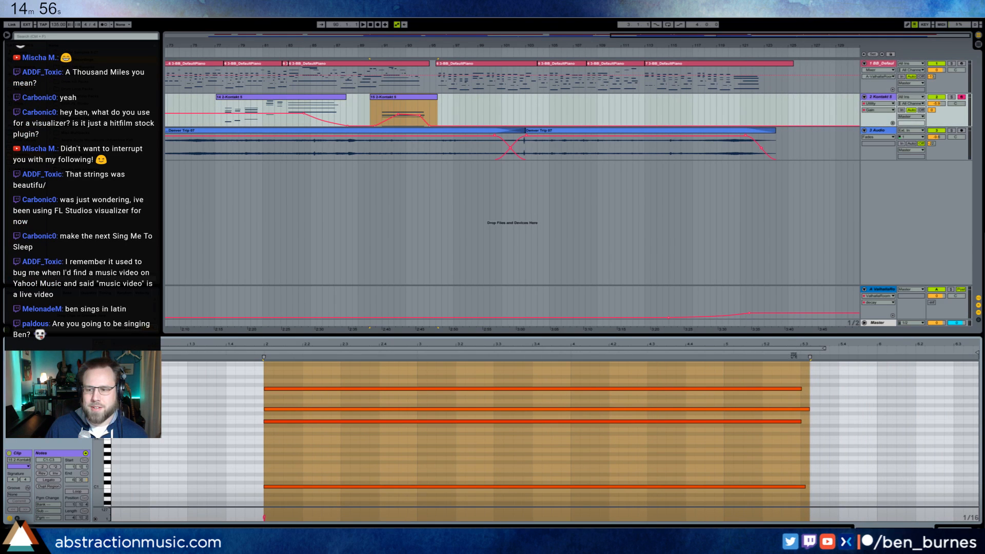
pyautogui.click(802, 380)
pyautogui.click(801, 388)
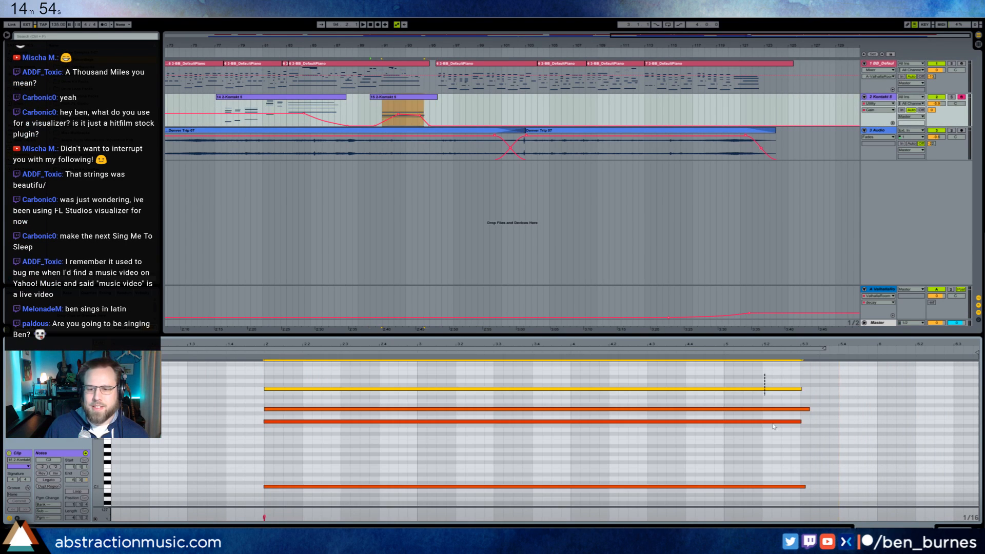
pyautogui.hotkey('ctrl', 'a')
pyautogui.moveTo(801, 393); pyautogui.dragTo(913, 393)
# Reshape the gain fade-out at the end of the strings chord clip while playing back the song
pyautogui.click(471, 174)
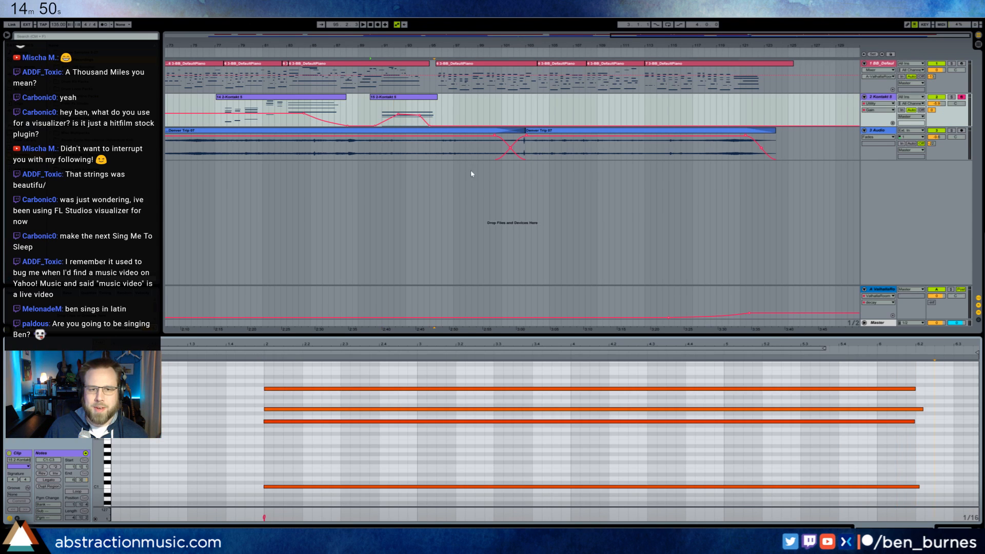
pyautogui.click(442, 122)
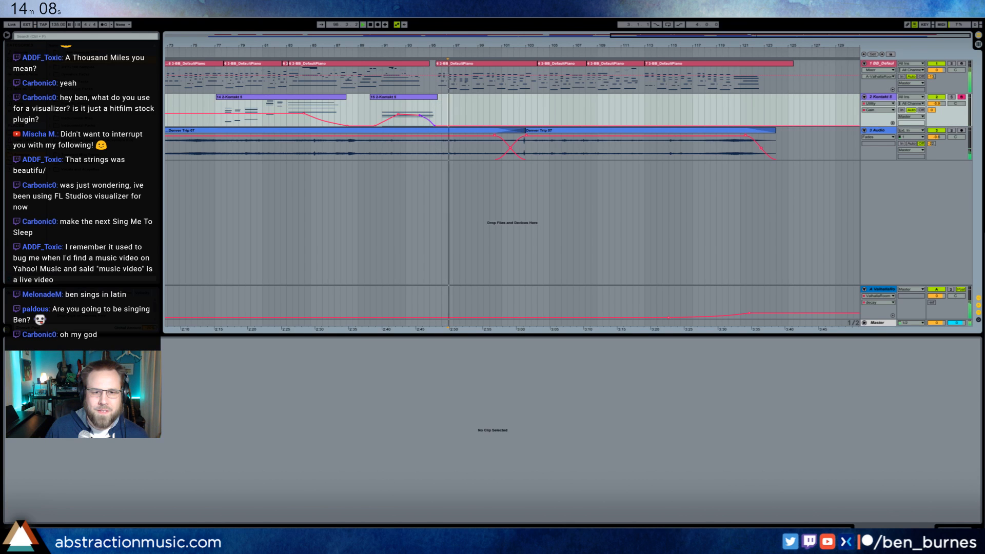
pyautogui.moveTo(419, 117)
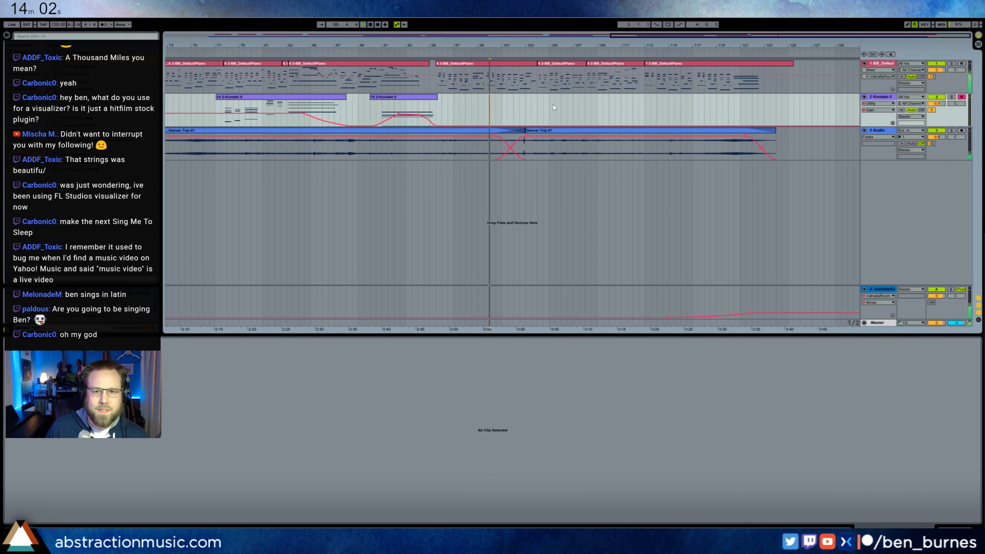
# Try to record another strings part on the Kontakt 5 track from about bar 103
pyautogui.click(537, 105)
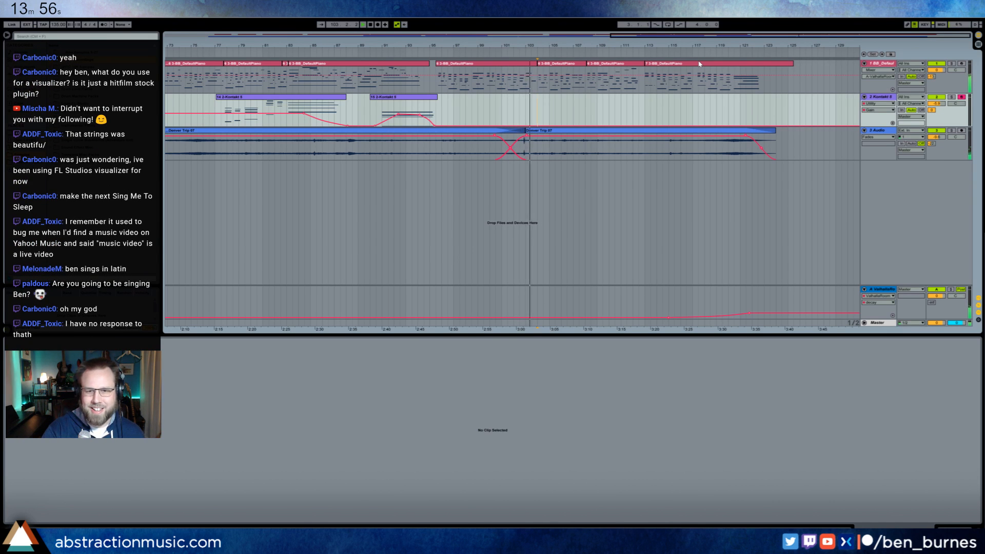
pyautogui.press('F9')
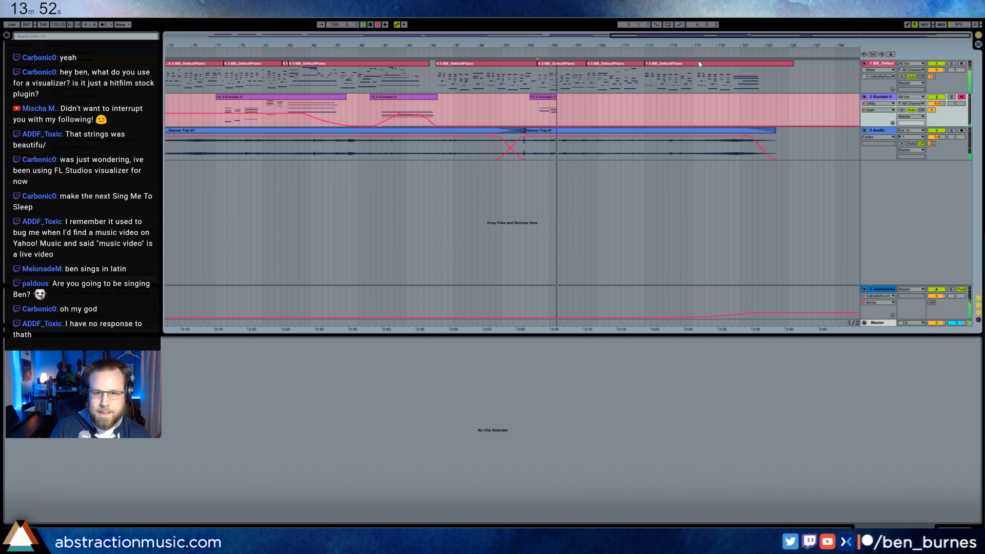
pyautogui.press('F9')
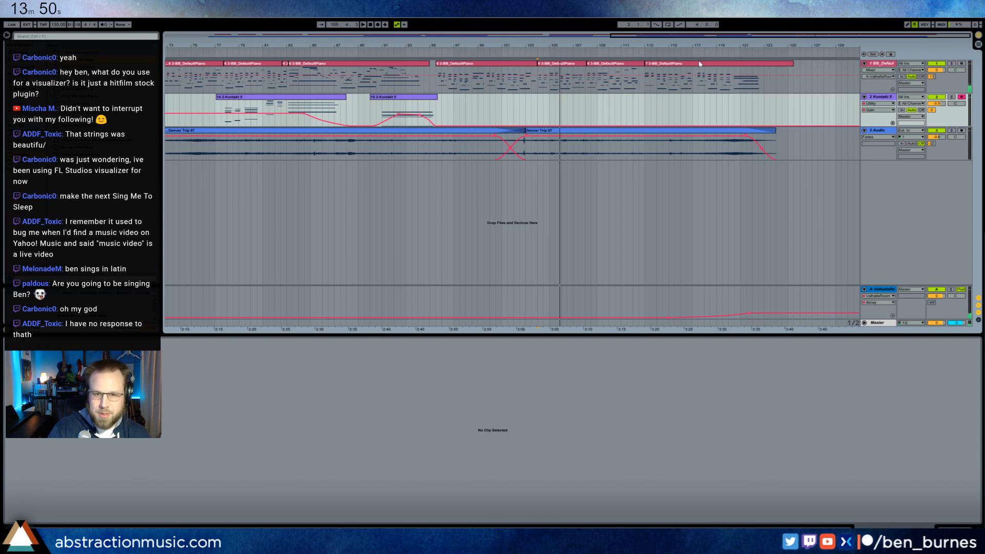
# Review the piano notes around bar 103, then raise the Kontakt 5 gain automation from about bar 101 onward
pyautogui.click(547, 65)
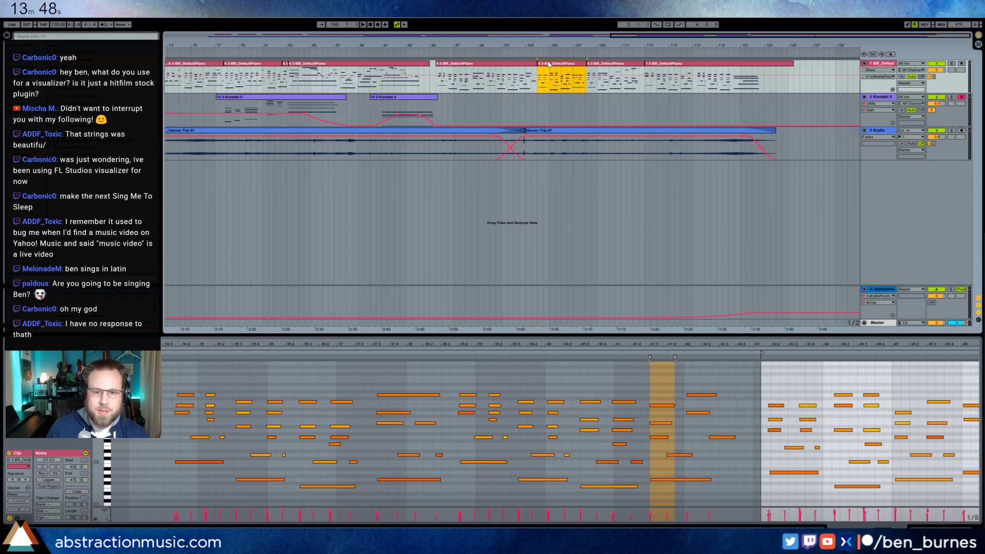
pyautogui.moveTo(825, 344); pyautogui.dragTo(500, 352)
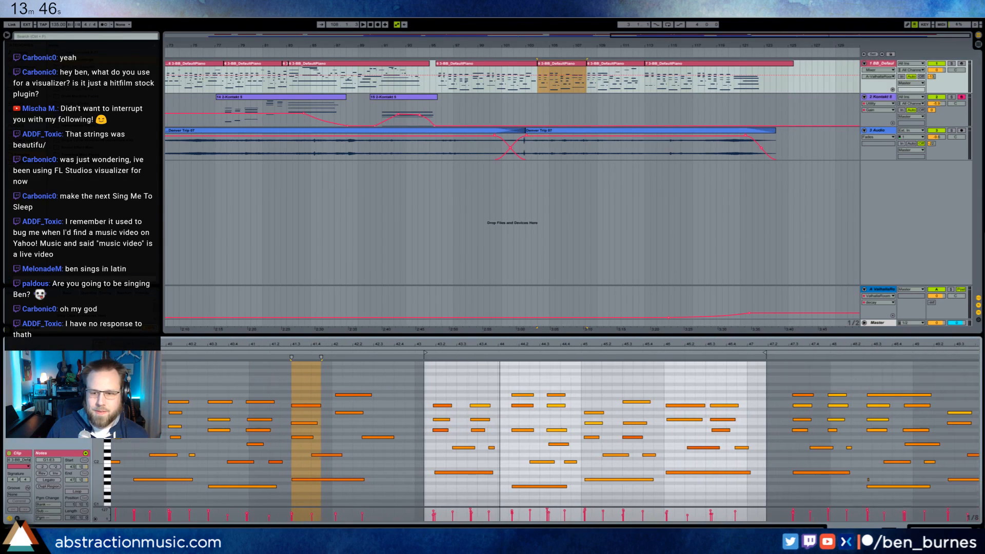
pyautogui.click(539, 101)
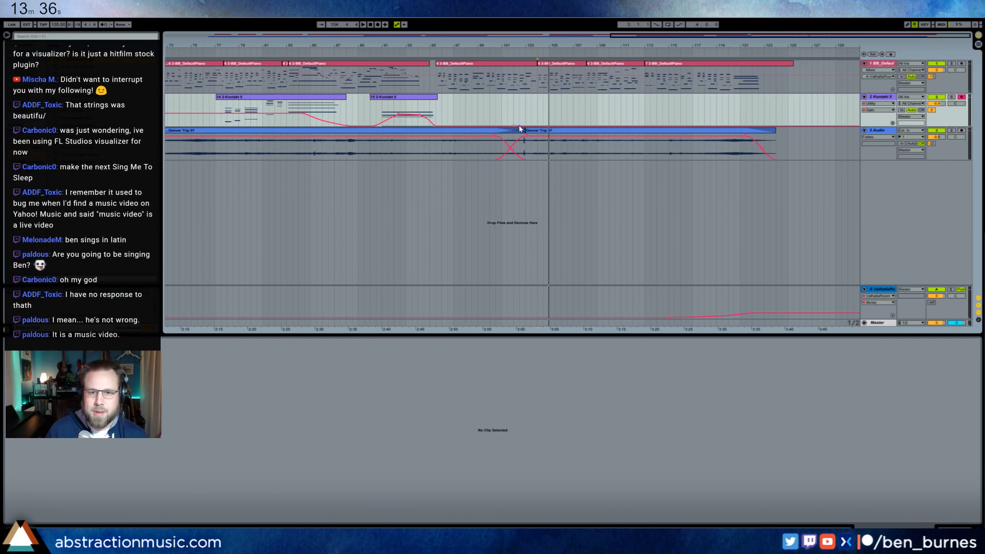
pyautogui.moveTo(515, 125); pyautogui.dragTo(514, 113)
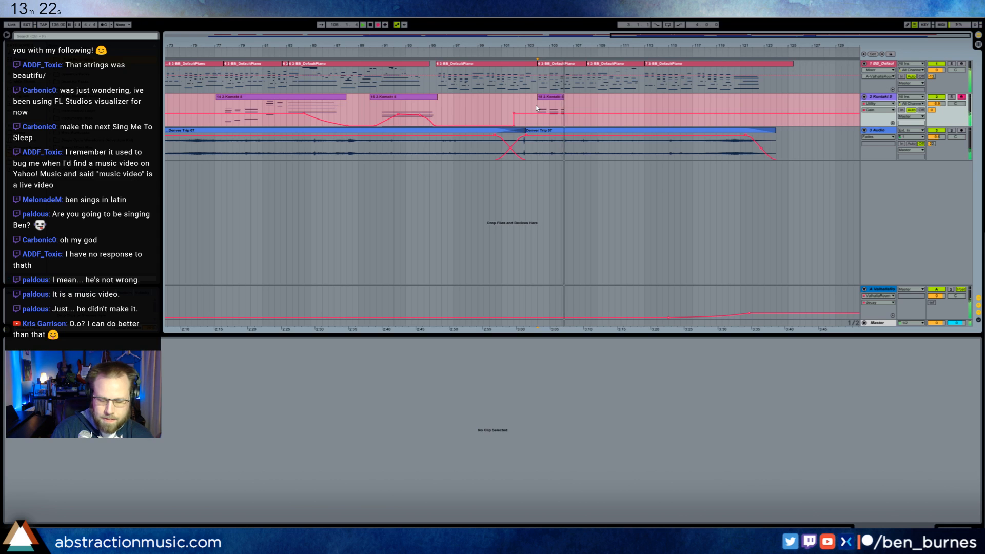
# Try a strings take on the Kontakt 5 track from about bar 103 to bar 112, inspect its notes and discard it
pyautogui.press('space')
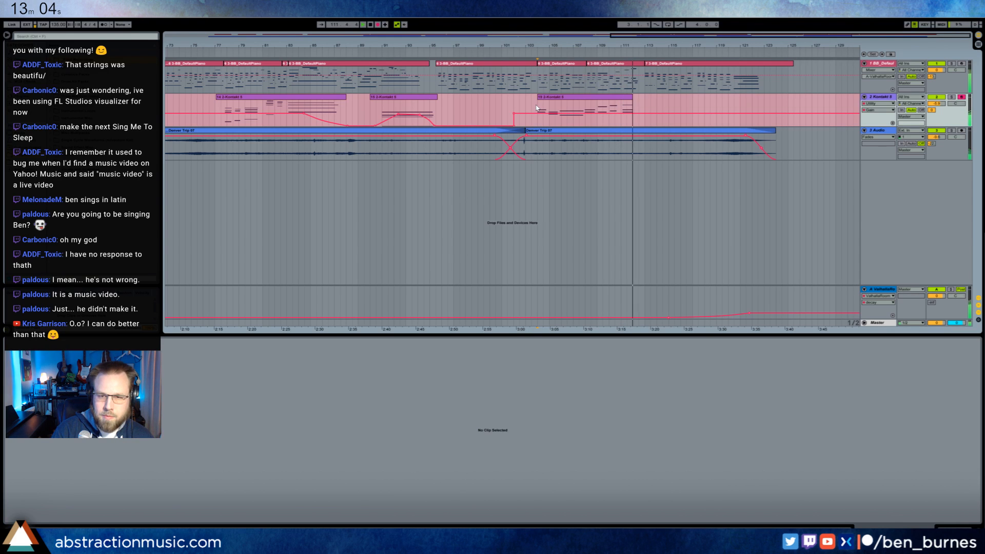
pyautogui.press('space')
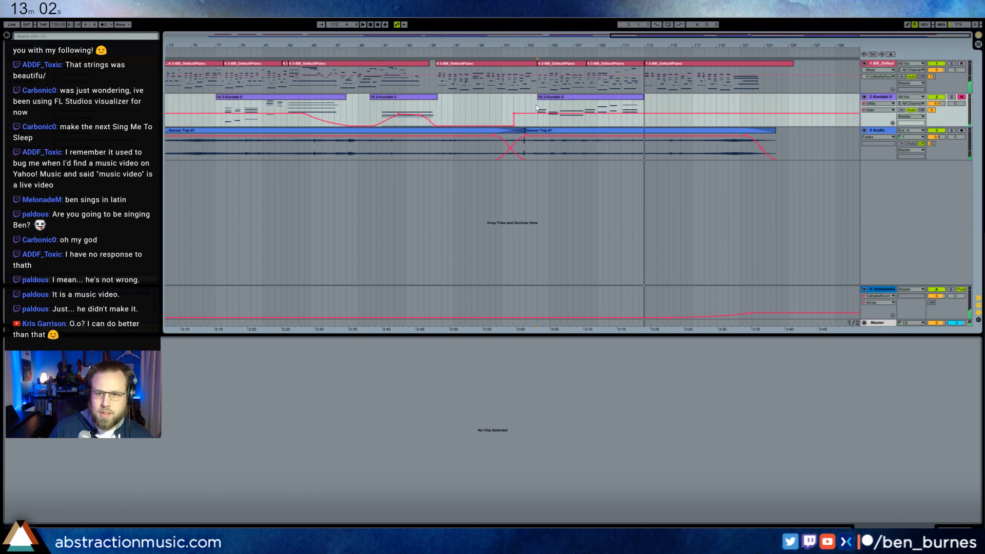
pyautogui.click(540, 104)
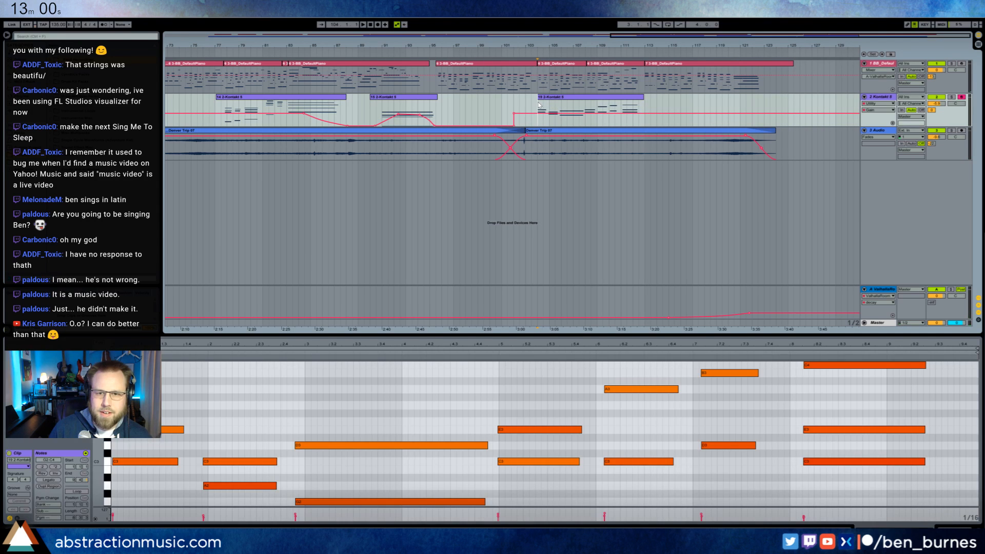
pyautogui.press('space')
pyautogui.press('Delete')
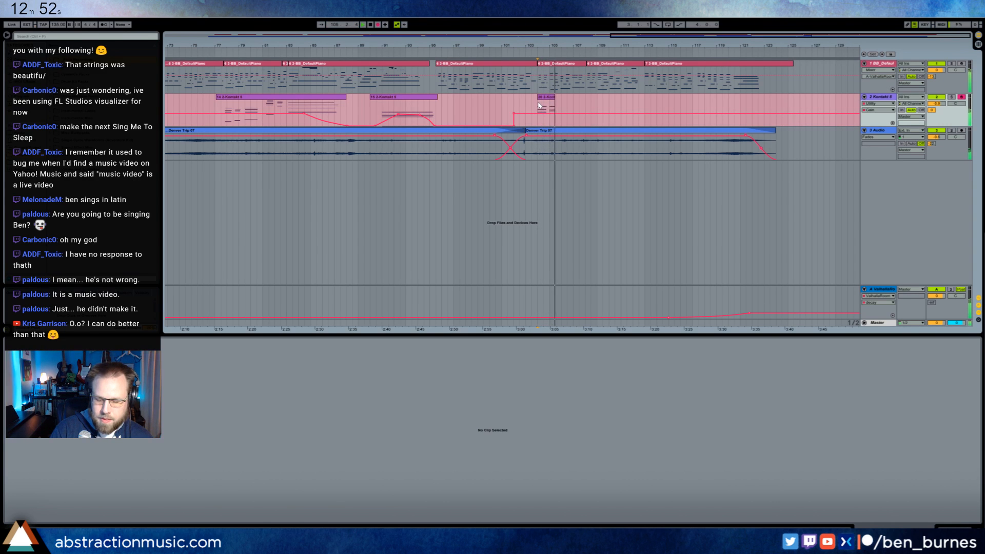
# Try short strings takes over the first bars of the section, check the piano notes, and delete the recorded clip
pyautogui.press('space')
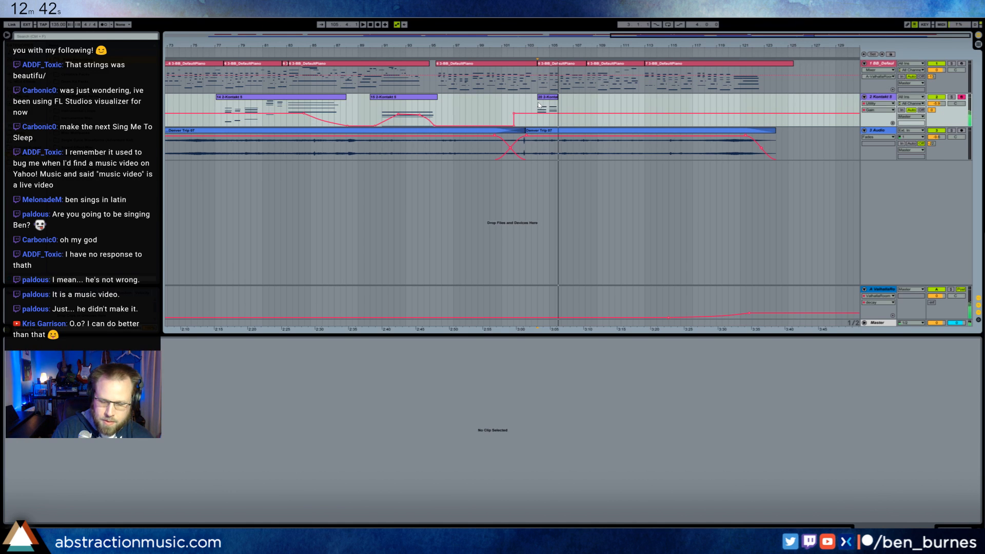
pyautogui.press('F9')
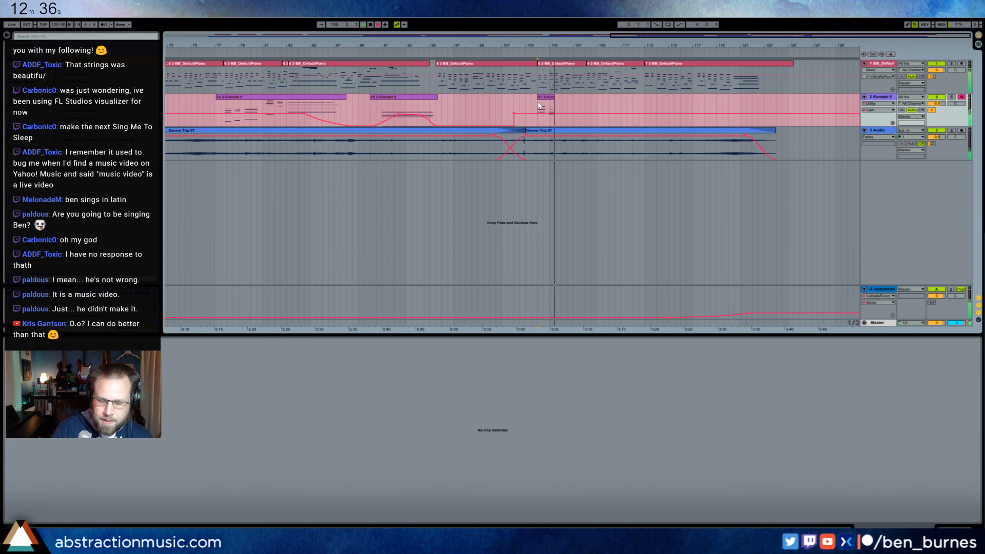
pyautogui.press('space')
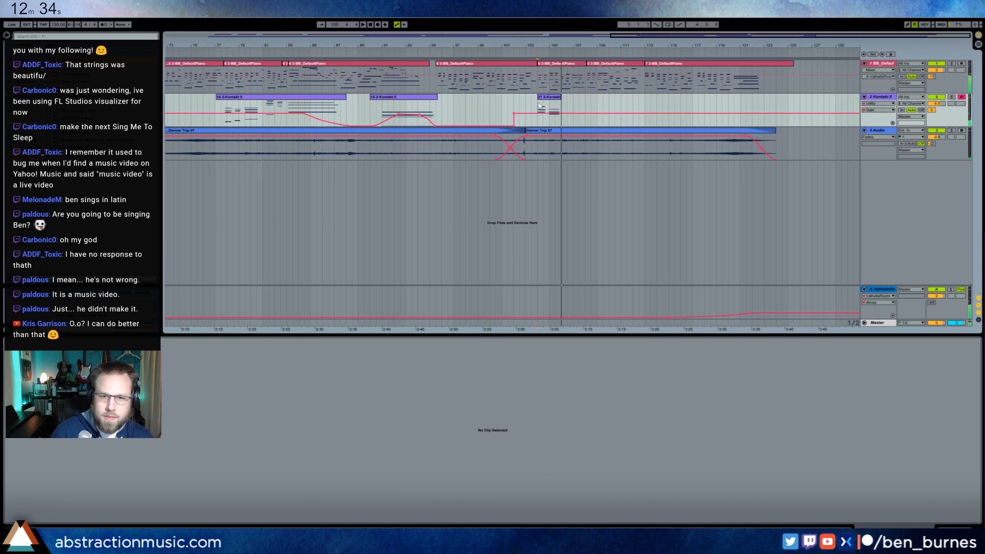
pyautogui.click(569, 75)
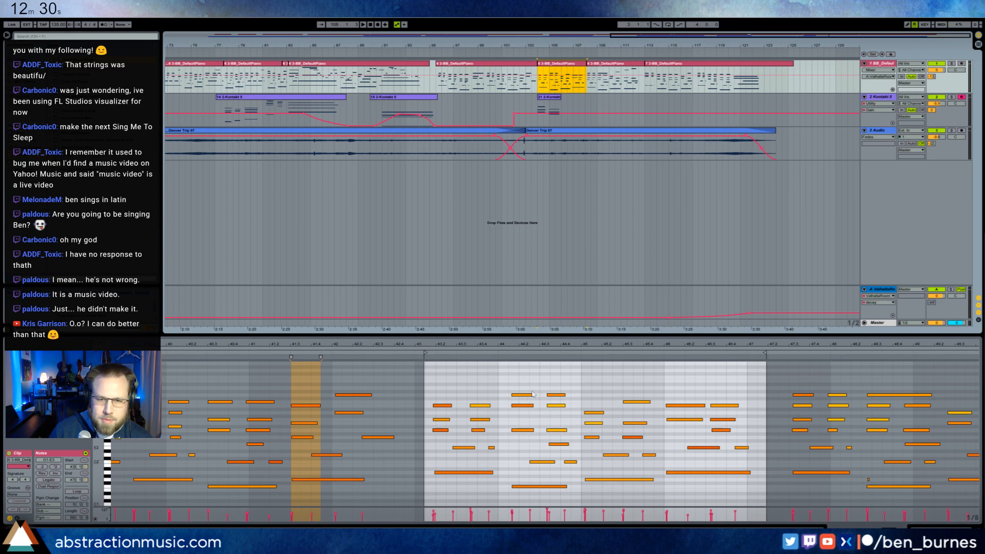
pyautogui.click(546, 97)
pyautogui.press('Delete')
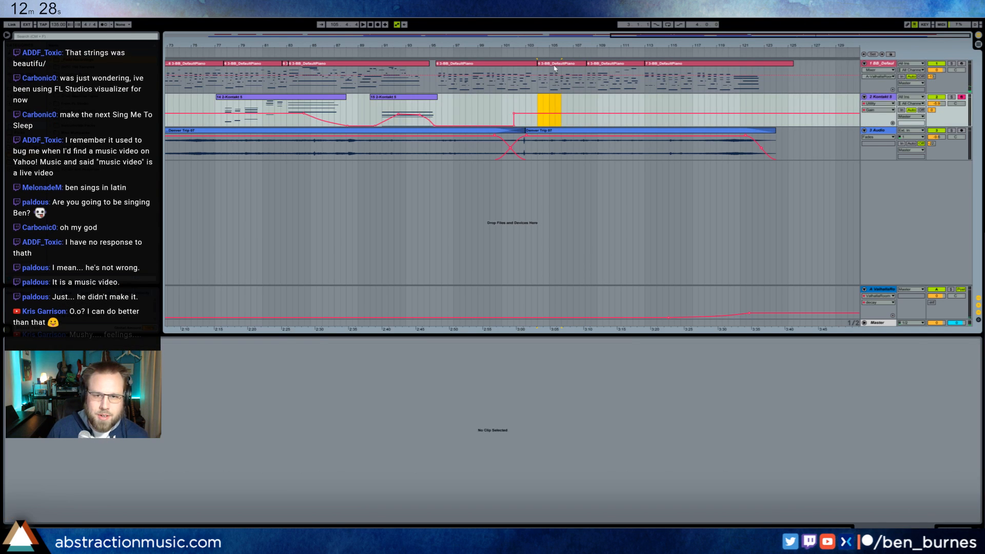
# Try more strings takes up to about bar 107 with the piano clip's notes shown for reference, removing each take
pyautogui.click(556, 65)
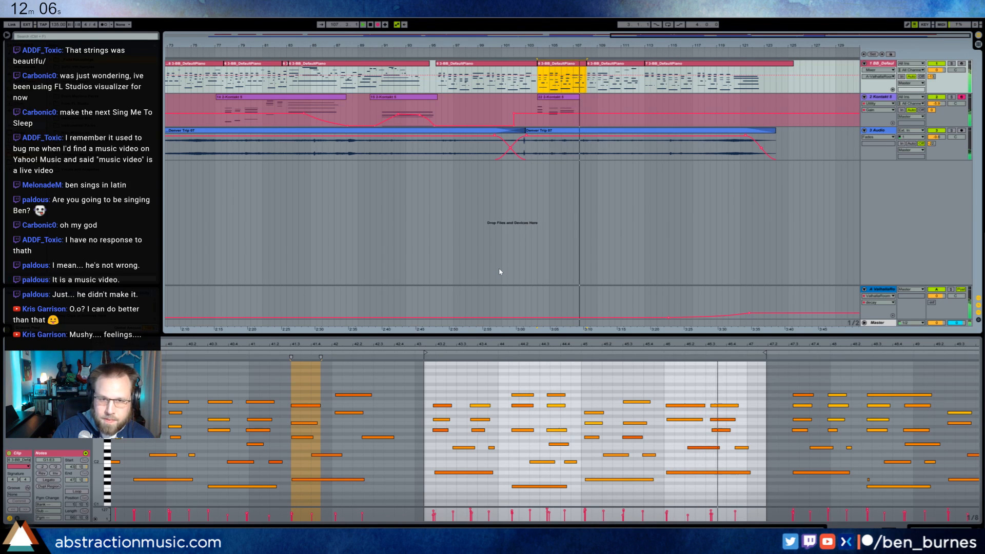
pyautogui.press('F9')
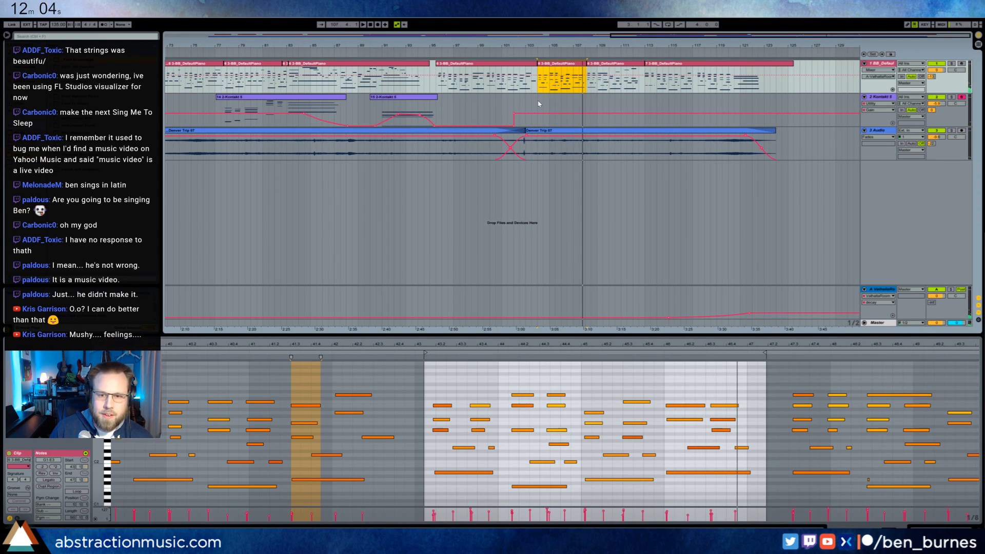
pyautogui.click(538, 104)
pyautogui.click(547, 66)
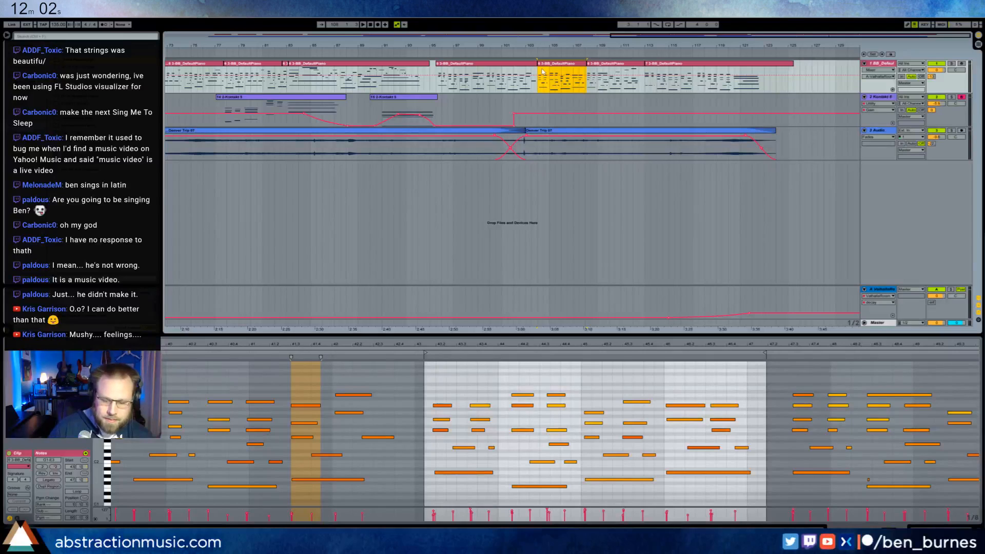
pyautogui.press('F9')
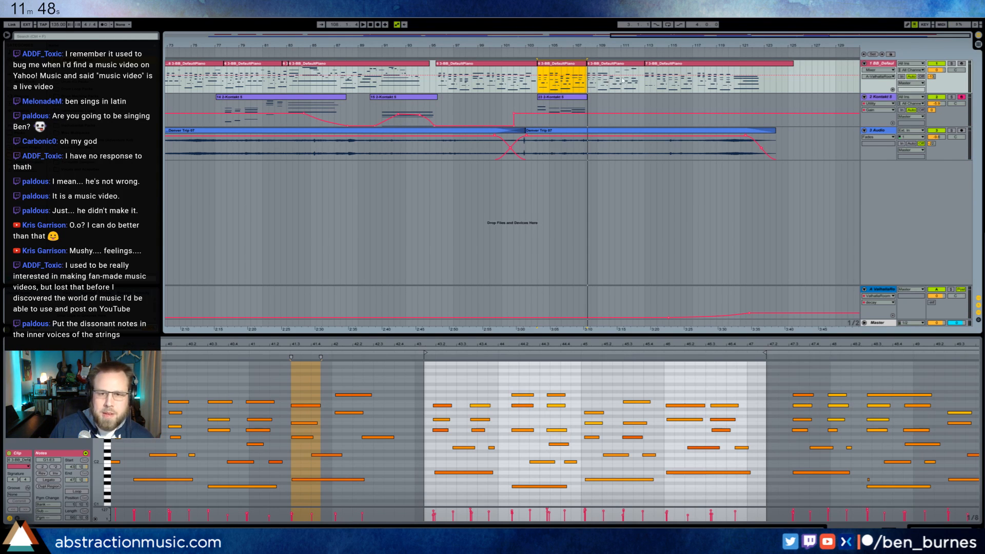
pyautogui.click(568, 98)
pyautogui.press('Delete')
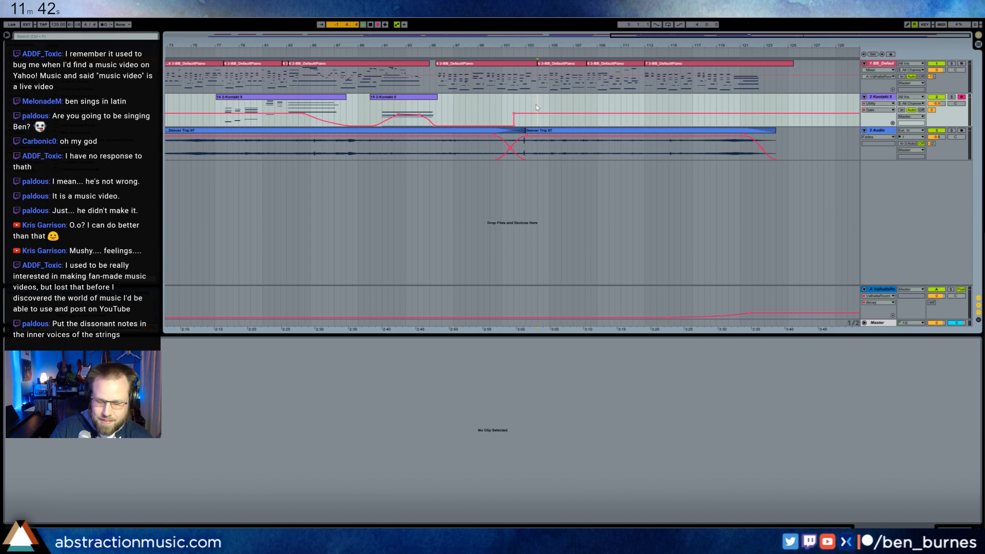
# Try a longer strings take up to about bar 113, examine its notes in the editor and remove it
pyautogui.press('F9')
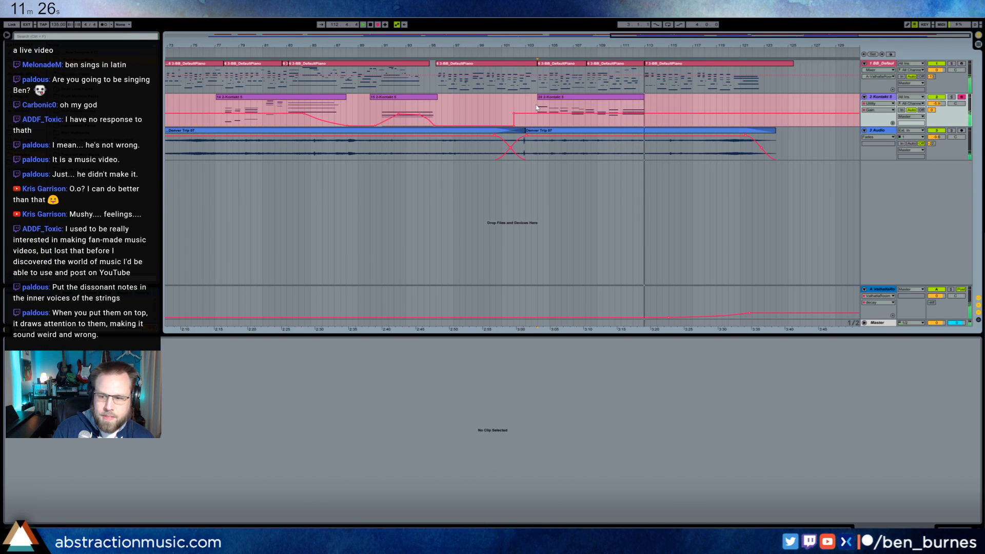
pyautogui.press('space')
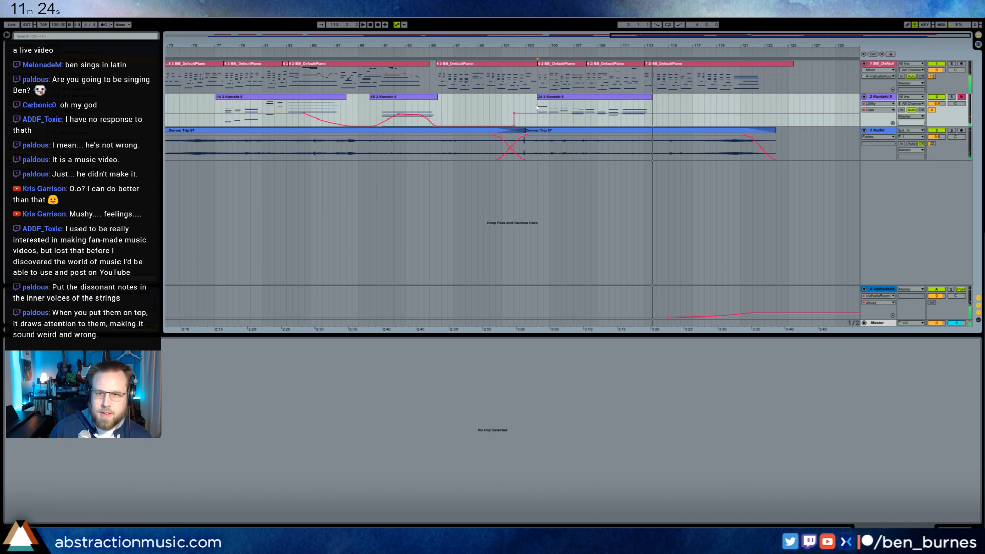
pyautogui.click(580, 91)
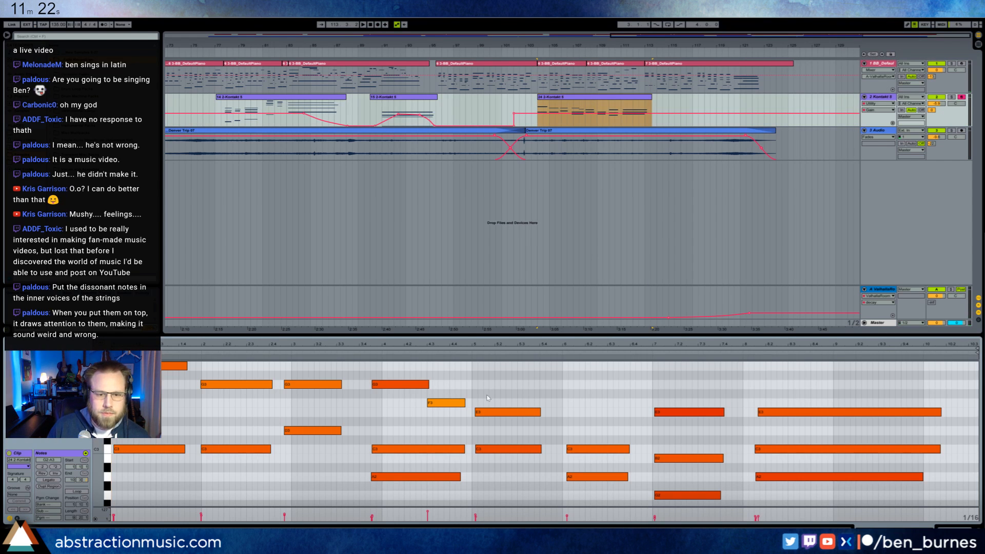
pyautogui.click(516, 390)
pyautogui.scroll(3, 516, 390)
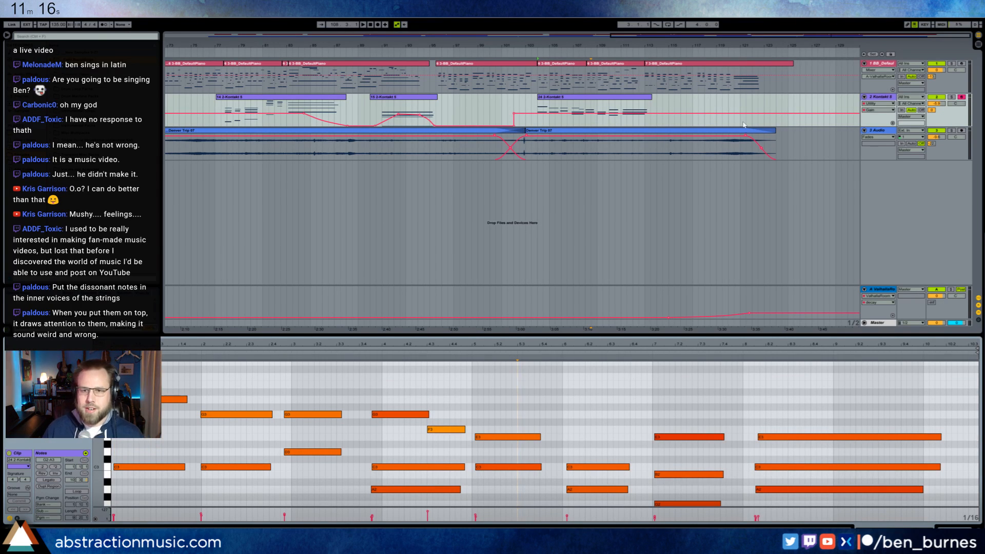
pyautogui.moveTo(618, 100); pyautogui.dragTo(537, 102)
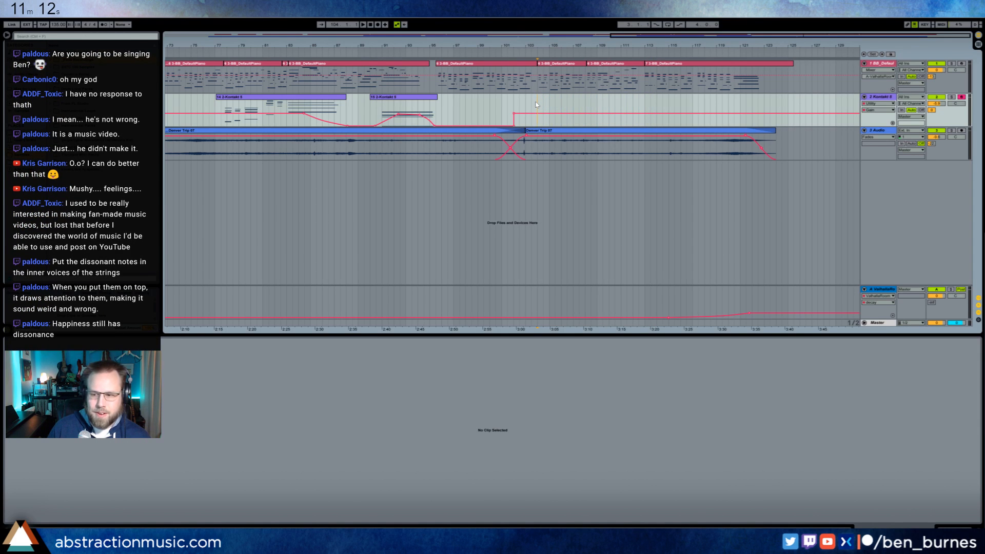
# Record a new strings take from about bar 103 using the piano notes as reference, and trim its end to the last piano clip's start
pyautogui.click(556, 64)
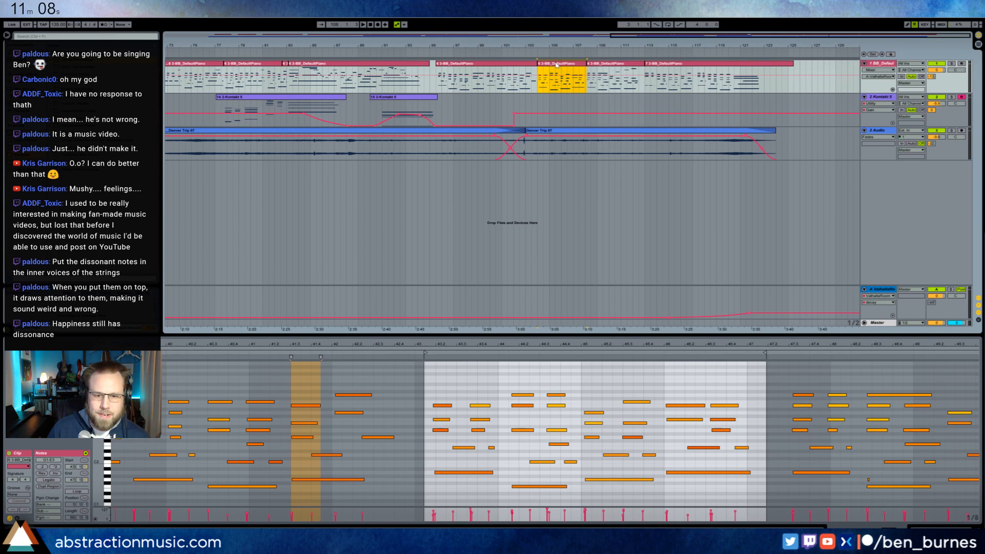
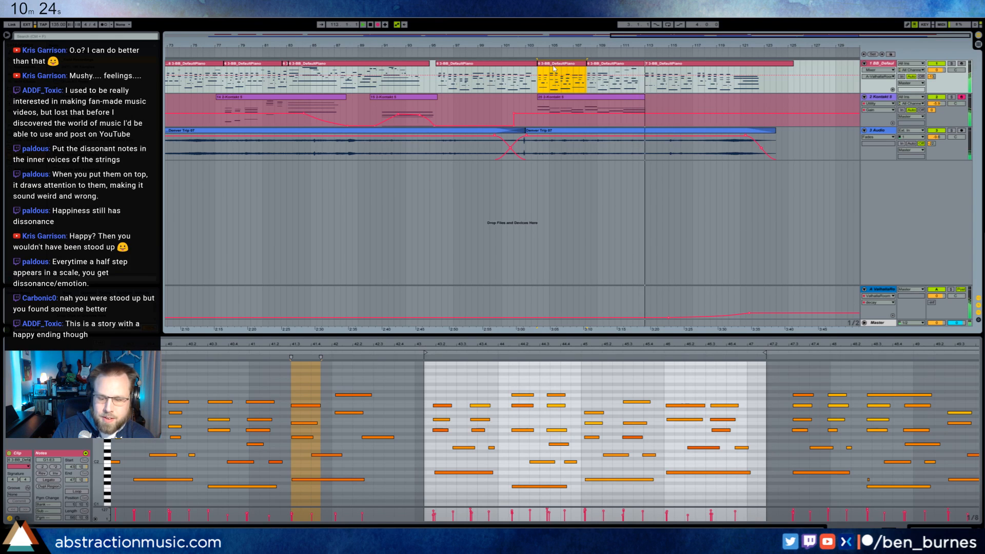
pyautogui.press('F9')
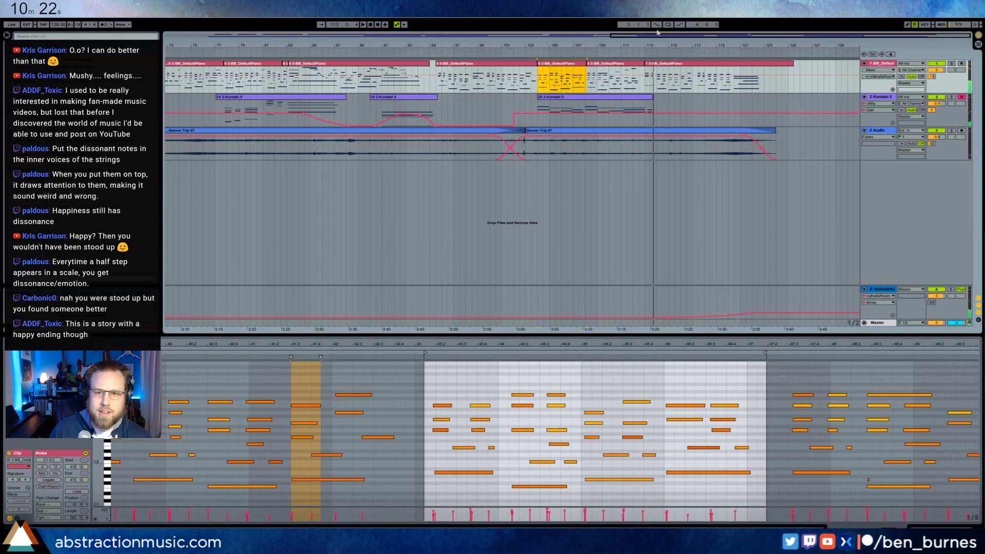
pyautogui.moveTo(652, 96); pyautogui.dragTo(646, 96)
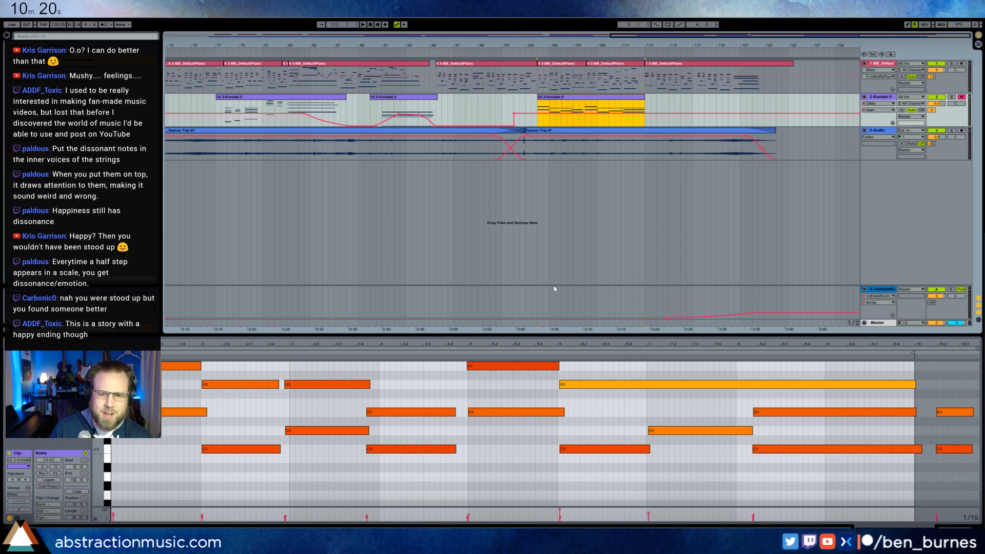
# Play back the new strings take and shorten the three notes of its closing chord to end just before the clip's end
pyautogui.moveTo(598, 358); pyautogui.dragTo(668, 359)
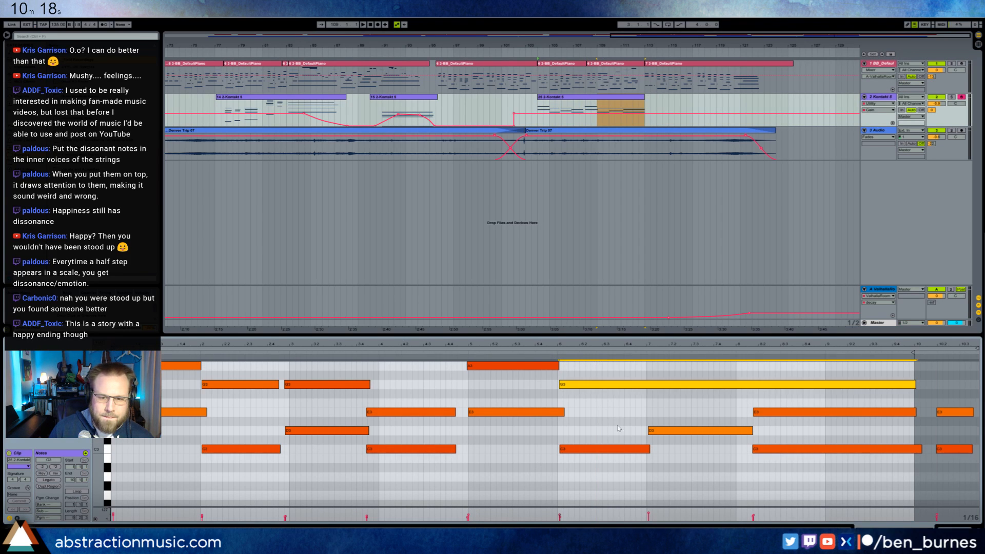
pyautogui.moveTo(796, 464); pyautogui.dragTo(139, 367)
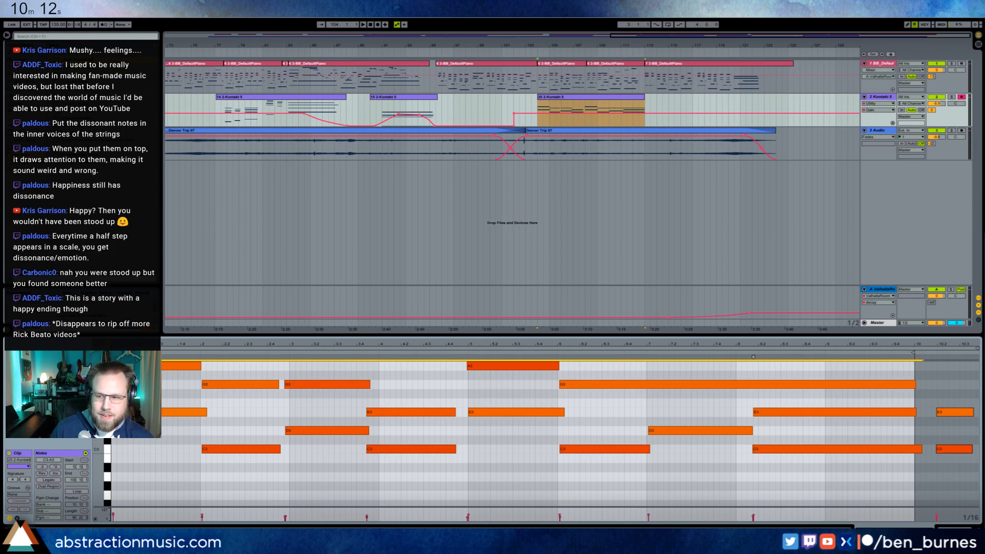
pyautogui.click(582, 108)
pyautogui.press('space')
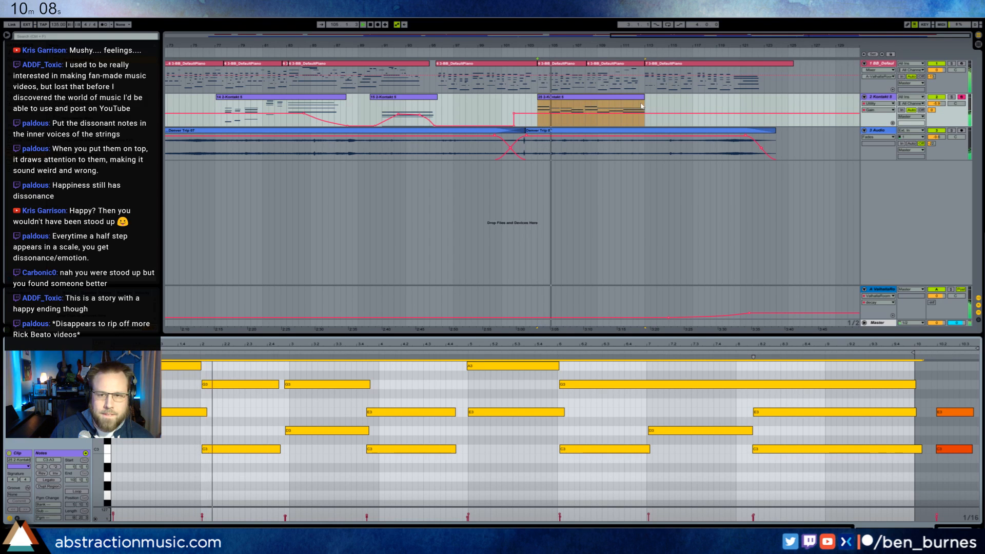
pyautogui.moveTo(806, 366); pyautogui.dragTo(823, 485)
pyautogui.hotkey('ctrl', 'shift', 'Delete')
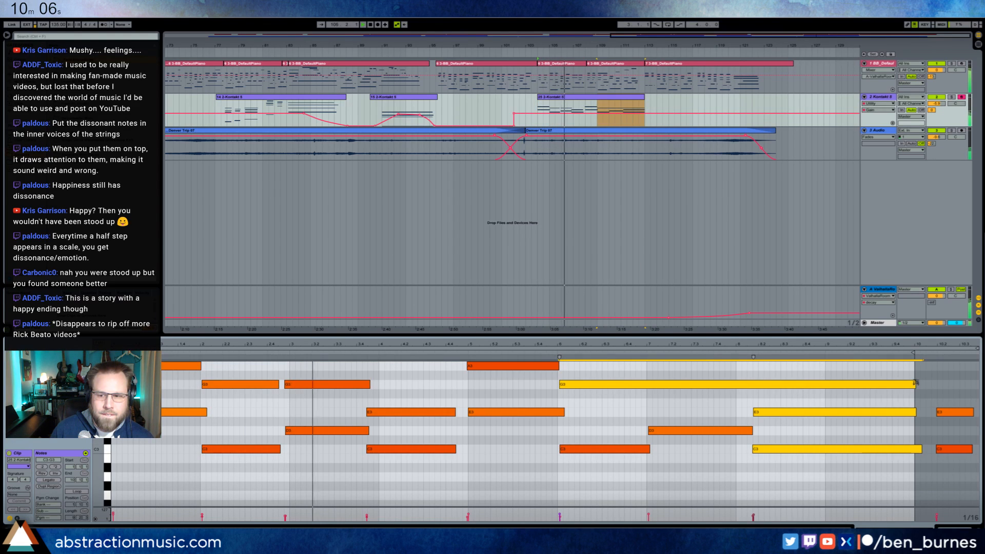
pyautogui.click(647, 113)
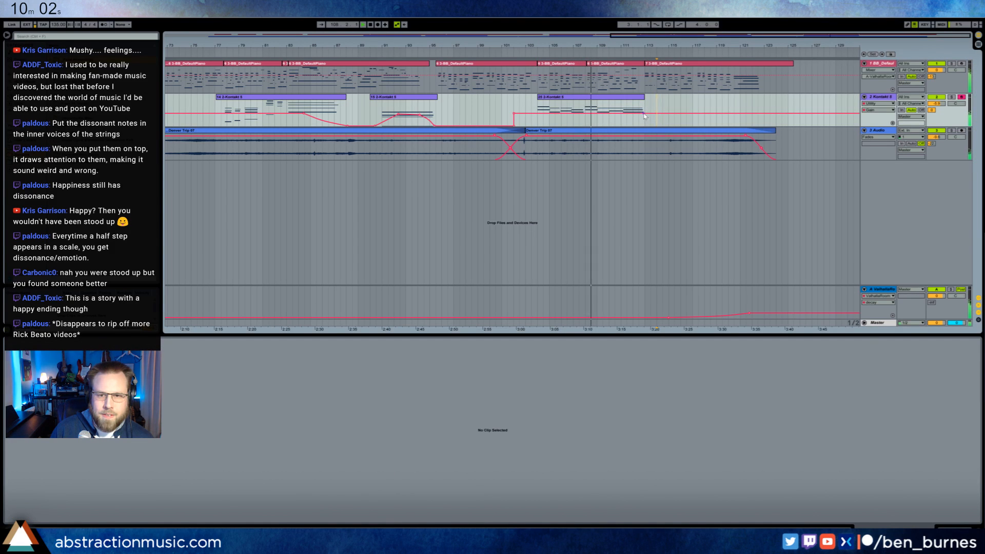
# Trim the starts of the A3 and E3 strings notes so they begin at bar 5 of the clip
pyautogui.click(612, 97)
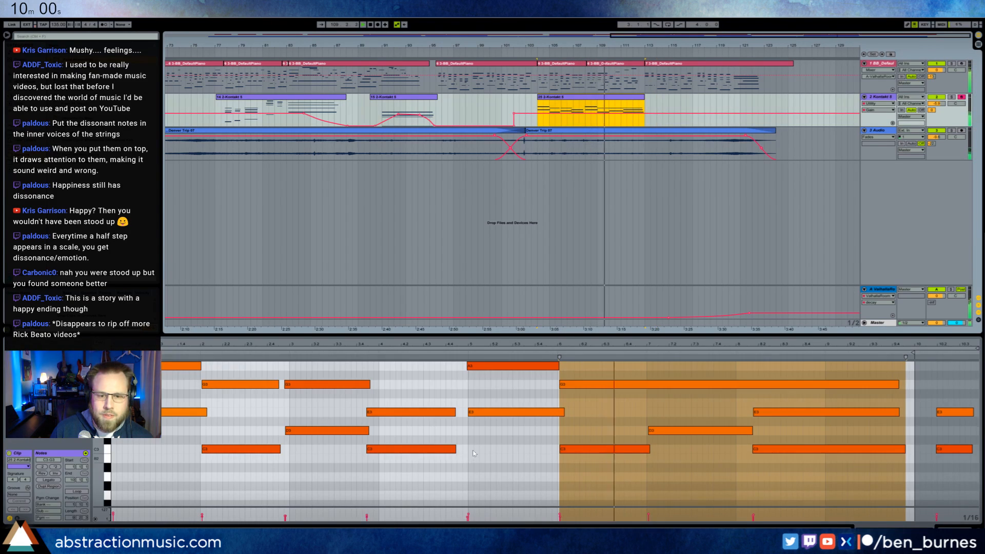
pyautogui.moveTo(505, 427); pyautogui.dragTo(493, 363)
pyautogui.scroll(1, 468, 395)
pyautogui.moveTo(467, 396); pyautogui.dragTo(476, 397)
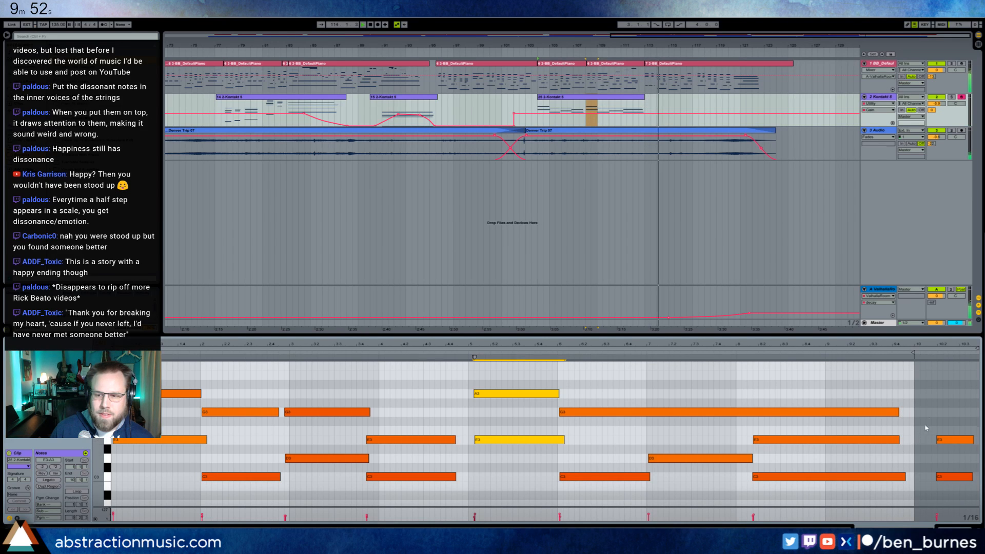
# Delete the two stray E3 and C3 strings notes that lie beyond the end of the clip
pyautogui.press('space')
pyautogui.moveTo(941, 418); pyautogui.dragTo(957, 496)
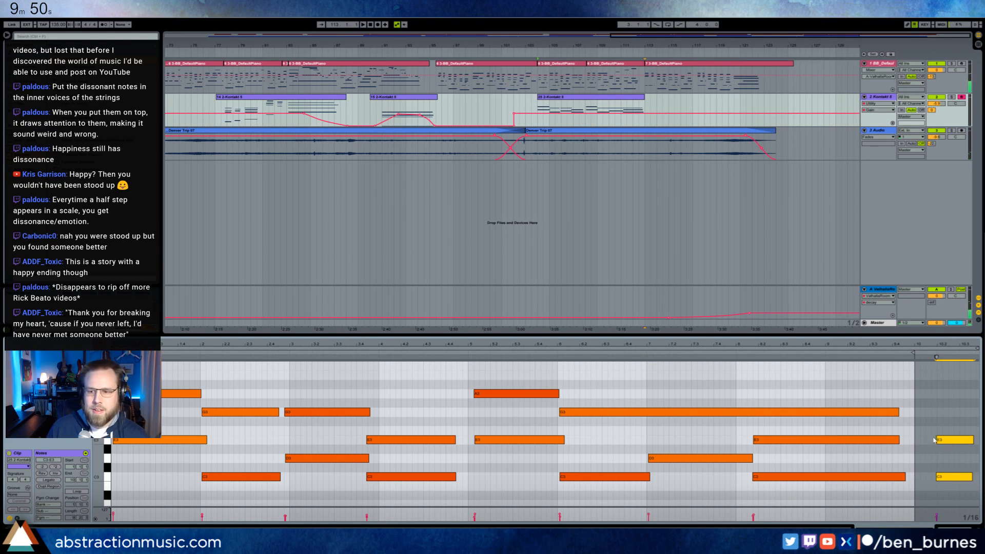
pyautogui.press('Delete')
# Shape a curved fade-out in the strings' gain automation that reaches its lowest point at the last strings clip's end
pyautogui.moveTo(630, 115)
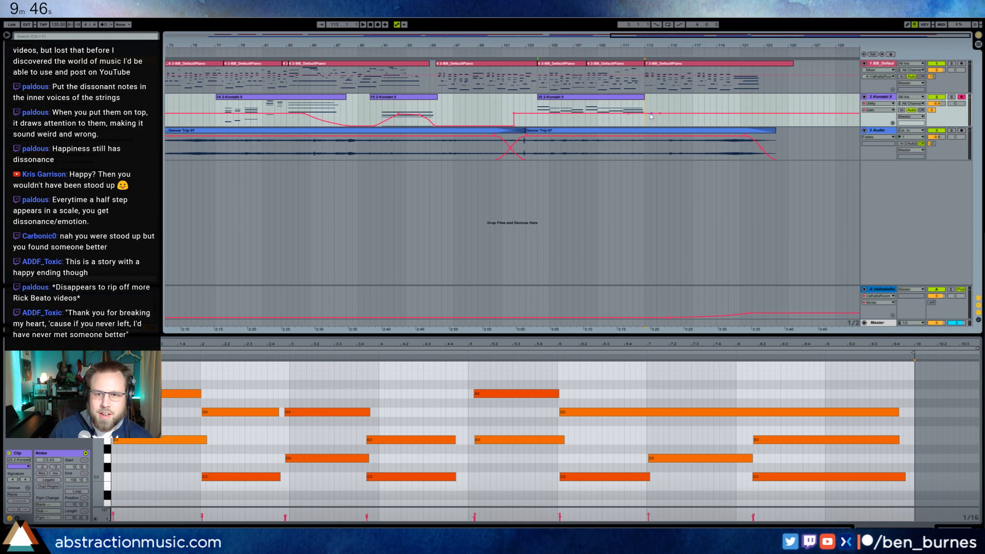
pyautogui.moveTo(660, 126); pyautogui.dragTo(645, 126)
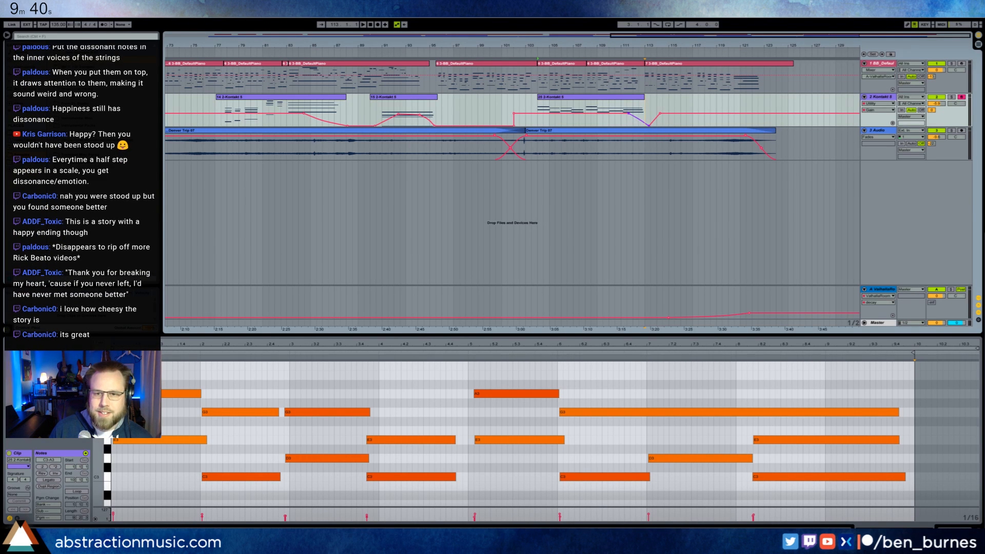
pyautogui.click(649, 123)
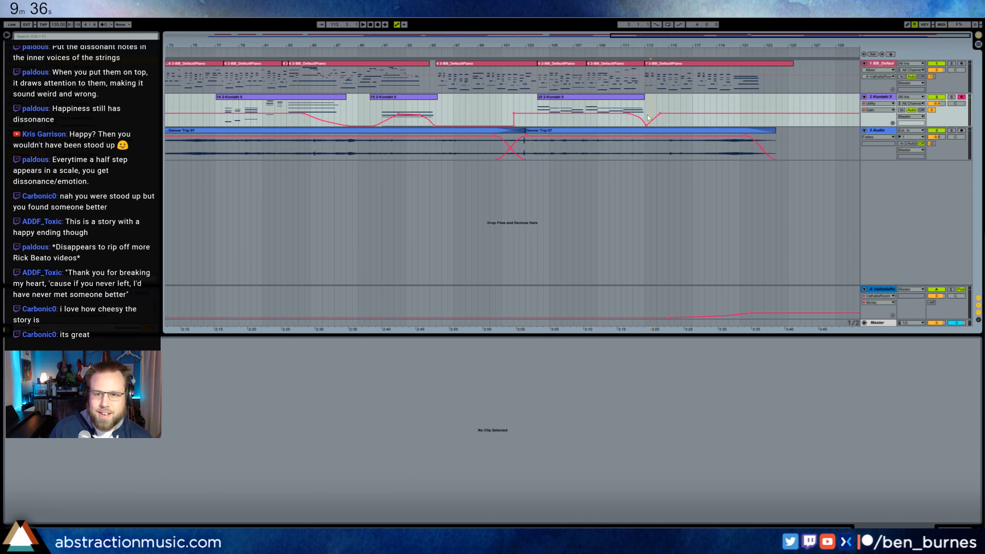
pyautogui.click(640, 119)
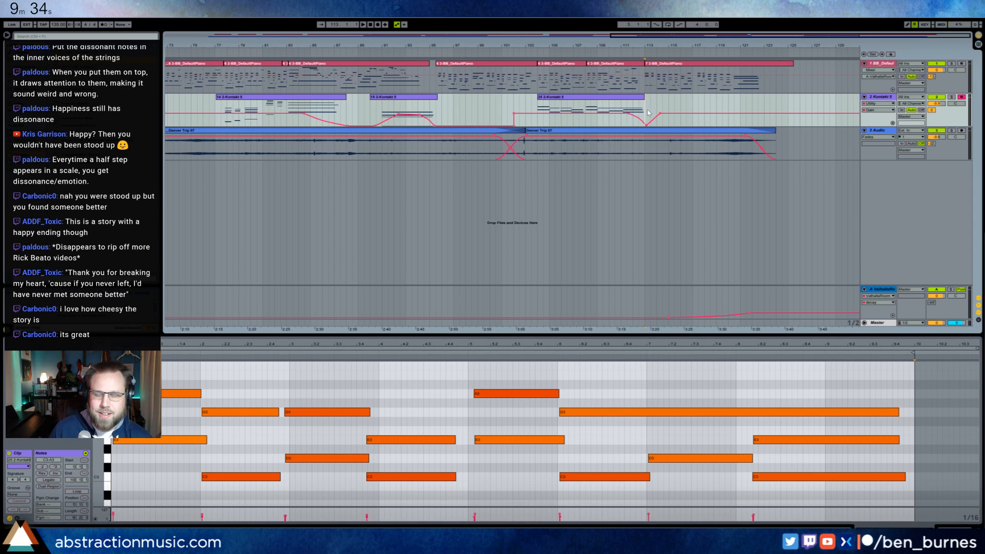
# Reshape the strings' gain automation into a short fade-in at the last strings clip's start and play back the entry
pyautogui.click(545, 102)
pyautogui.press('space')
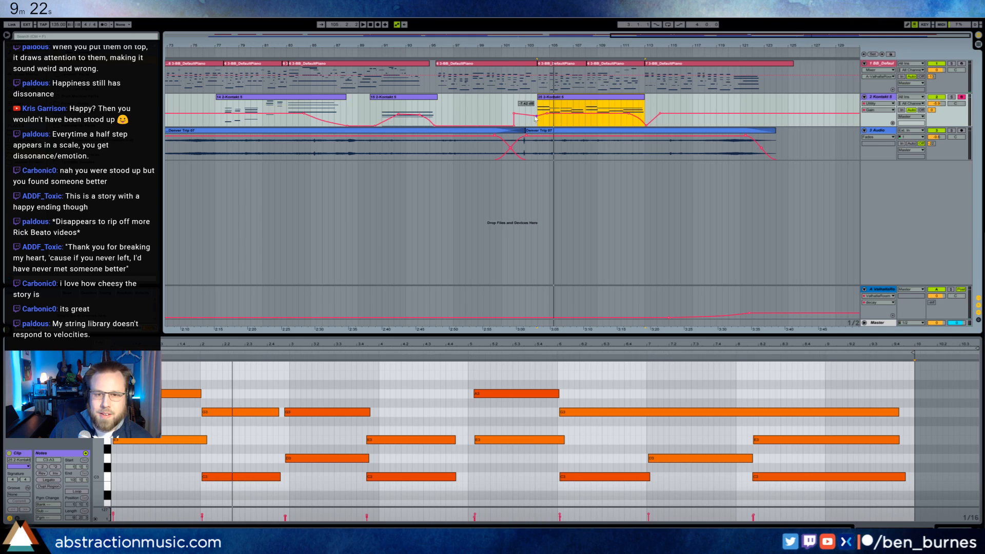
pyautogui.press('space')
pyautogui.click(520, 115)
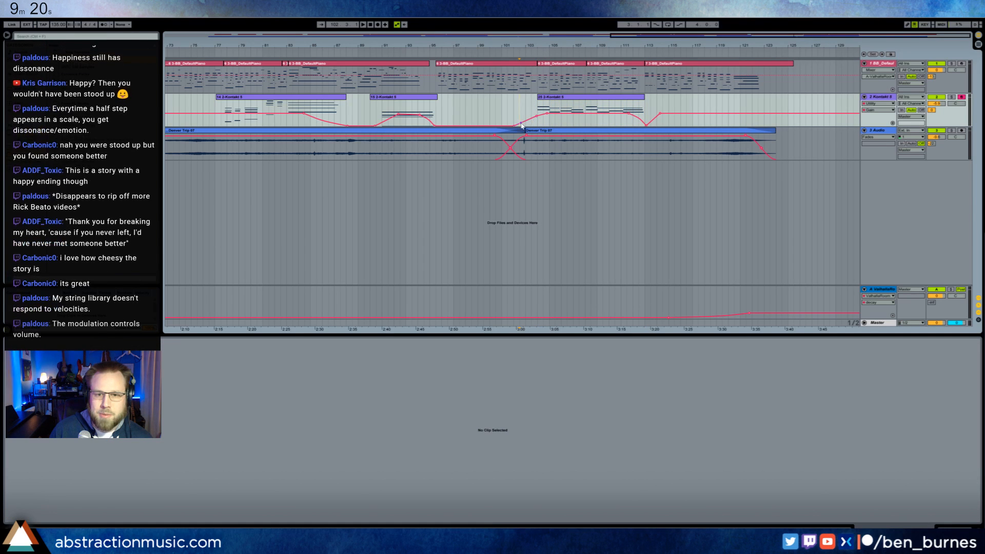
pyautogui.click(532, 55)
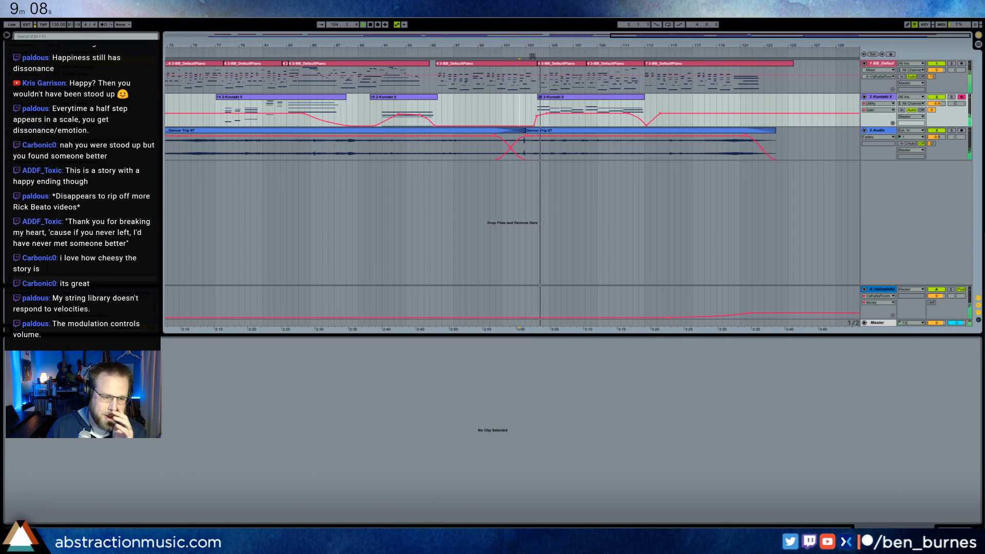
# Adjust the velocities of the last strings clip's notes, first all together and then for individual A3 and C3 notes
pyautogui.click(607, 105)
pyautogui.click(173, 375)
pyautogui.hotkey('ctrl', 'a')
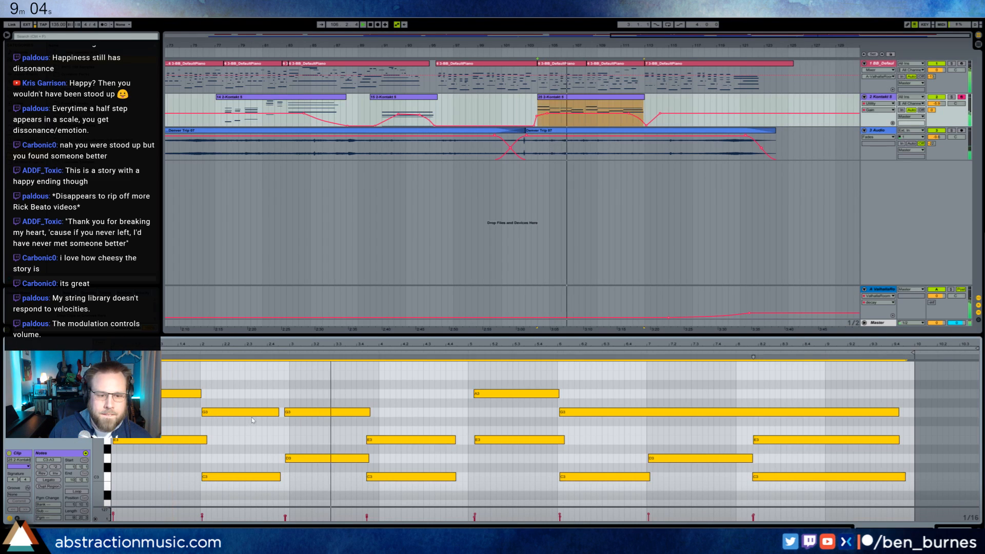
pyautogui.moveTo(259, 413); pyautogui.dragTo(258, 419)
pyautogui.click(435, 374)
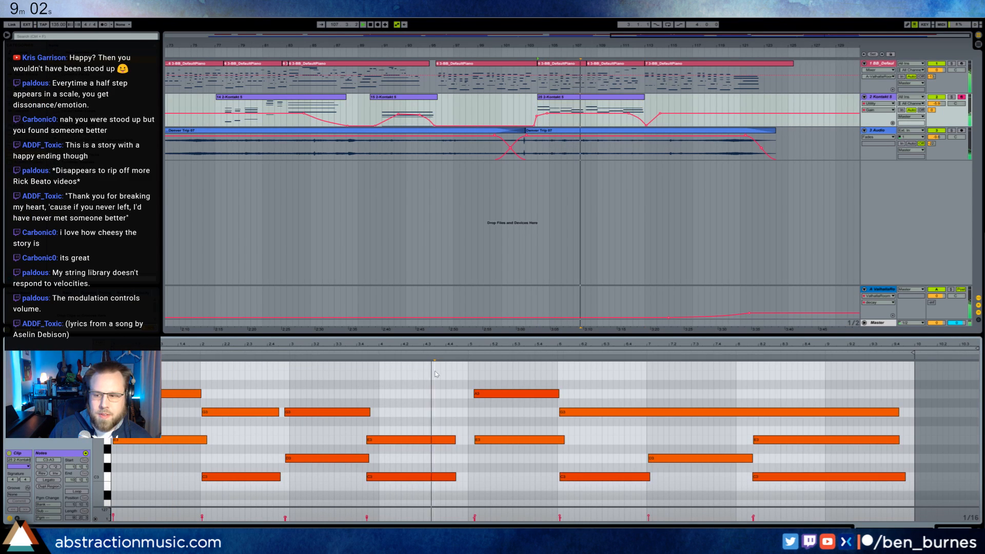
pyautogui.click(495, 394)
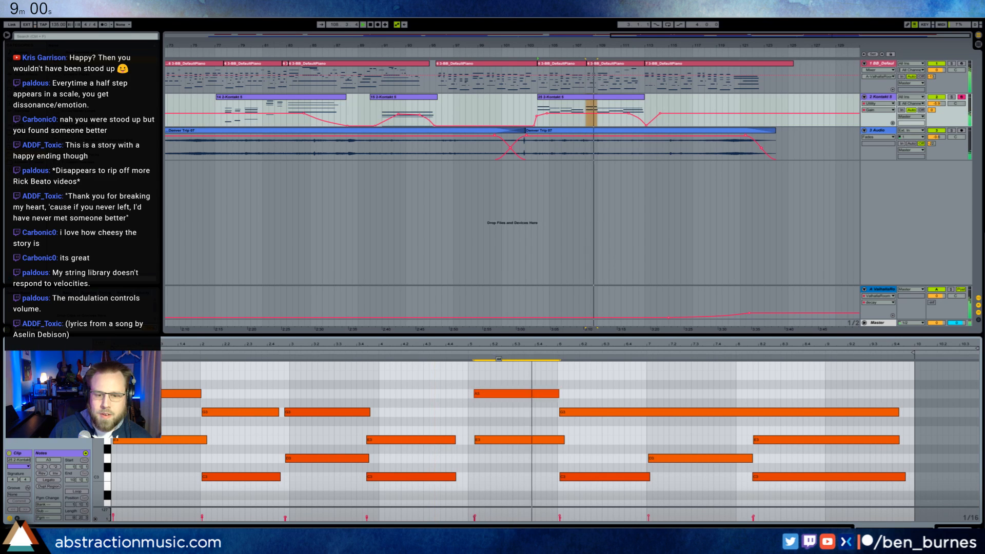
pyautogui.click(616, 477)
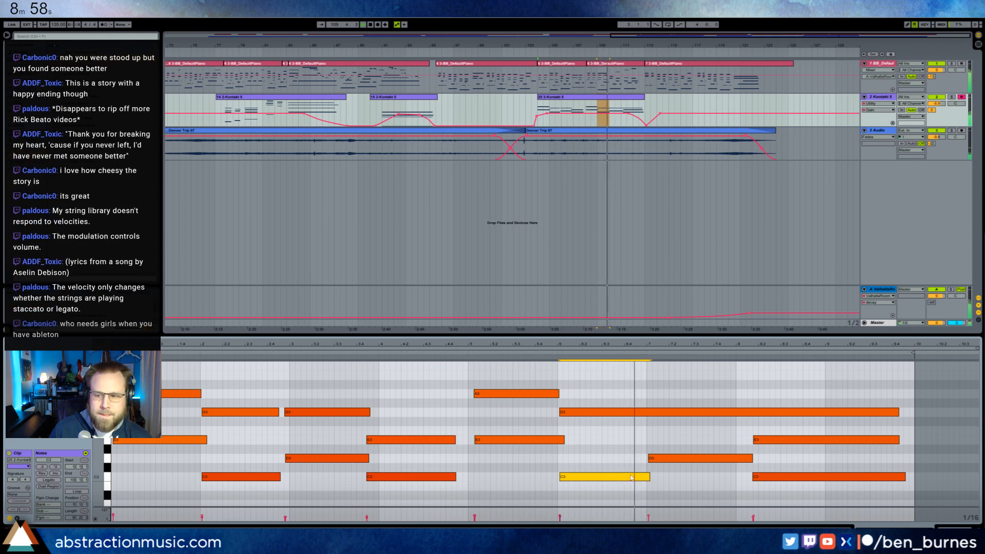
pyautogui.click(759, 477)
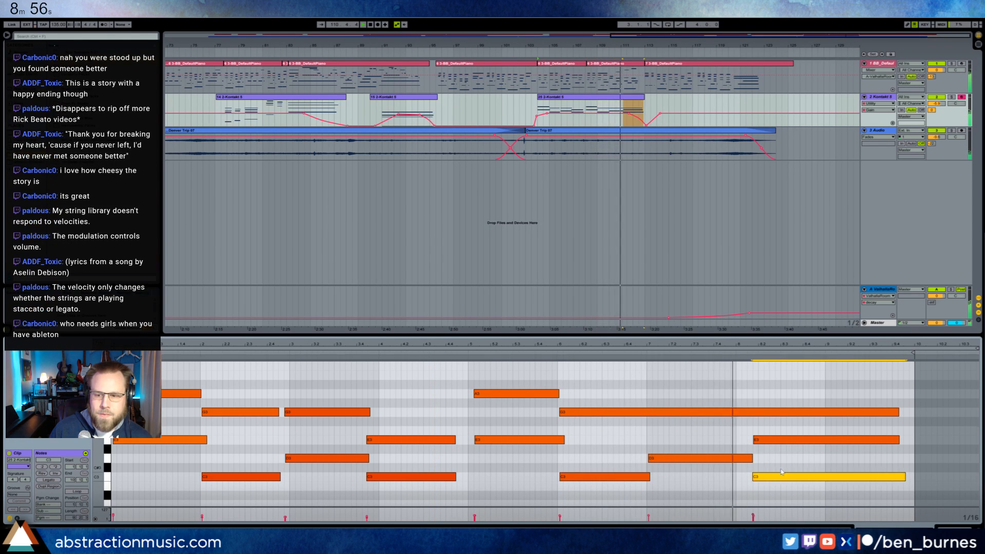
pyautogui.click(781, 465)
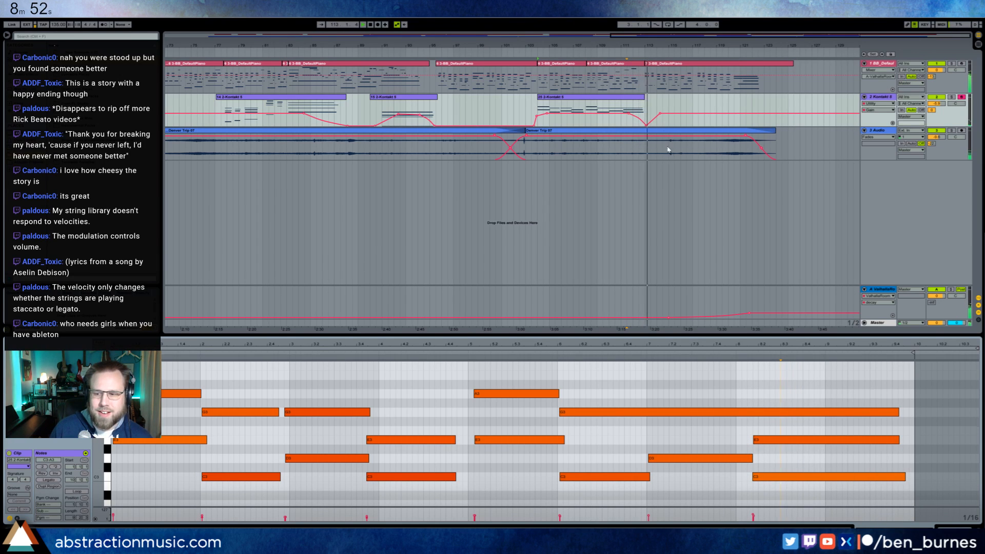
# Shift the last piano clip's start slightly later in small amounts, extend the preceding piano clip to meet it, and play back the transition
pyautogui.press('space')
pyautogui.moveTo(674, 35)
pyautogui.mouseDown()
pyautogui.moveTo(700, 52)
pyautogui.moveTo(740, 52)
pyautogui.moveTo(722, 61)
pyautogui.moveTo(665, 51)
pyautogui.mouseUp()
pyautogui.moveTo(492, 65); pyautogui.dragTo(482, 64)
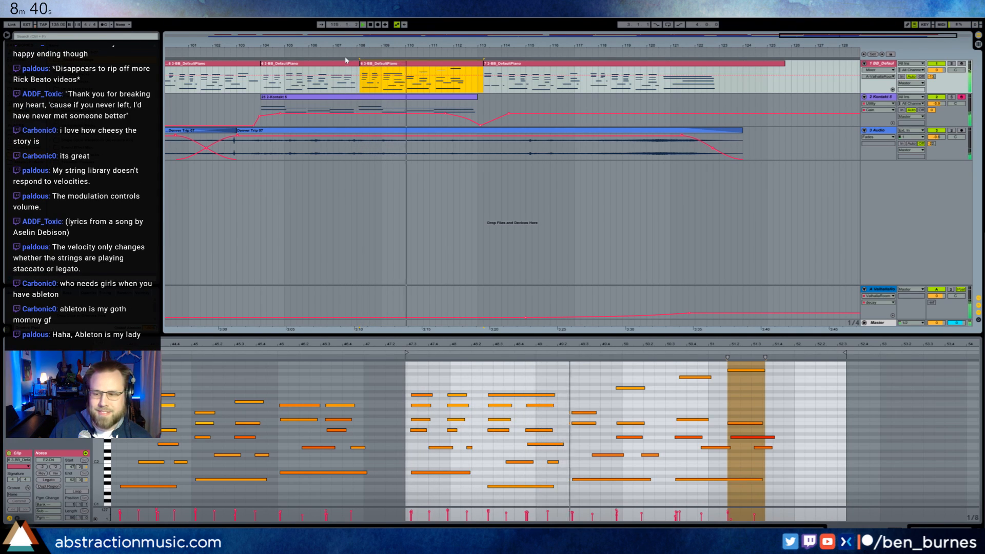
pyautogui.moveTo(295, 46); pyautogui.dragTo(295, 37)
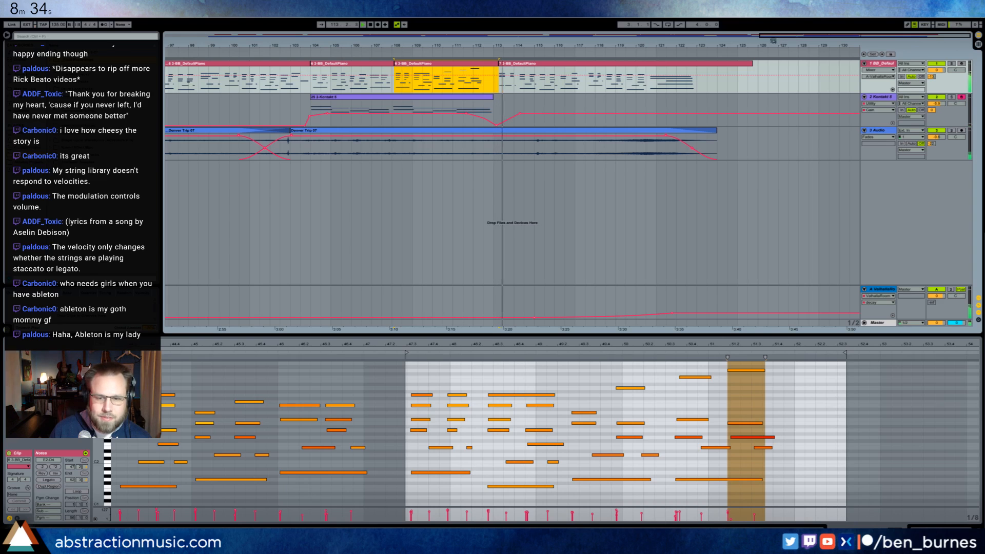
pyautogui.moveTo(408, 45); pyautogui.dragTo(359, 54)
pyautogui.press('space')
pyautogui.moveTo(506, 65); pyautogui.dragTo(502, 65)
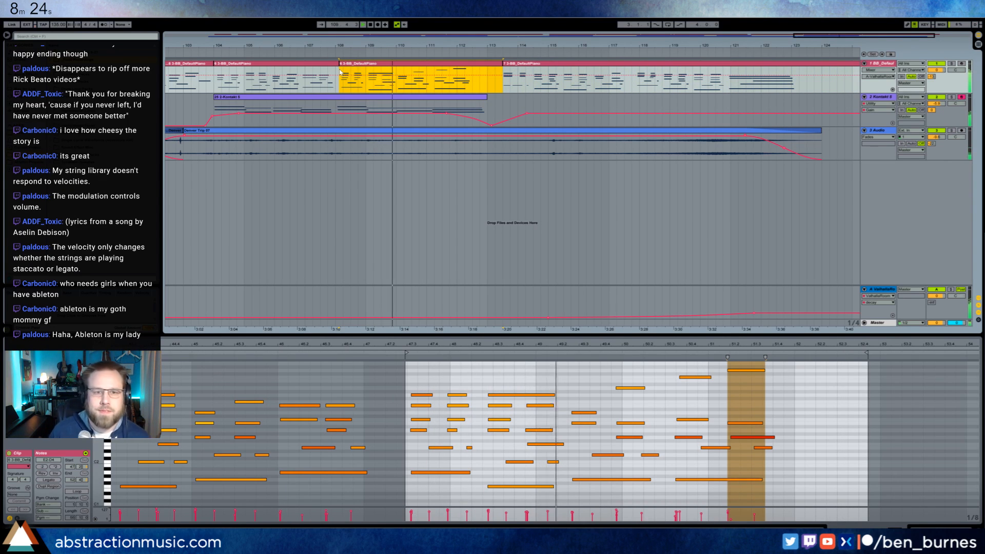
# Delay the last piano clip to start just before bar 114, extend the preceding piano clip to it, and play back the transition
pyautogui.click(509, 106)
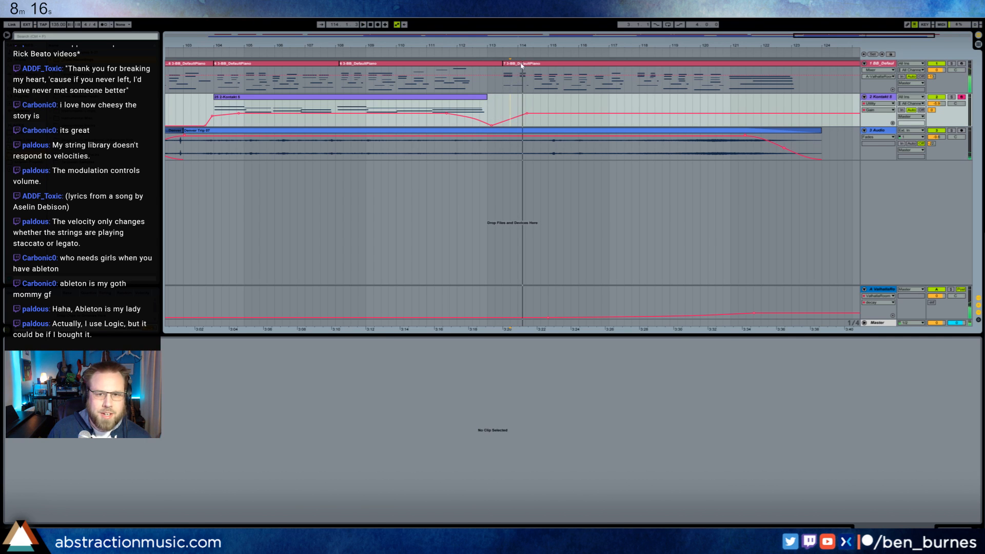
pyautogui.press('space')
pyautogui.moveTo(522, 66)
pyautogui.mouseDown()
pyautogui.moveTo(537, 66)
pyautogui.moveTo(516, 69)
pyautogui.mouseUp()
pyautogui.click(503, 64)
pyautogui.click(335, 54)
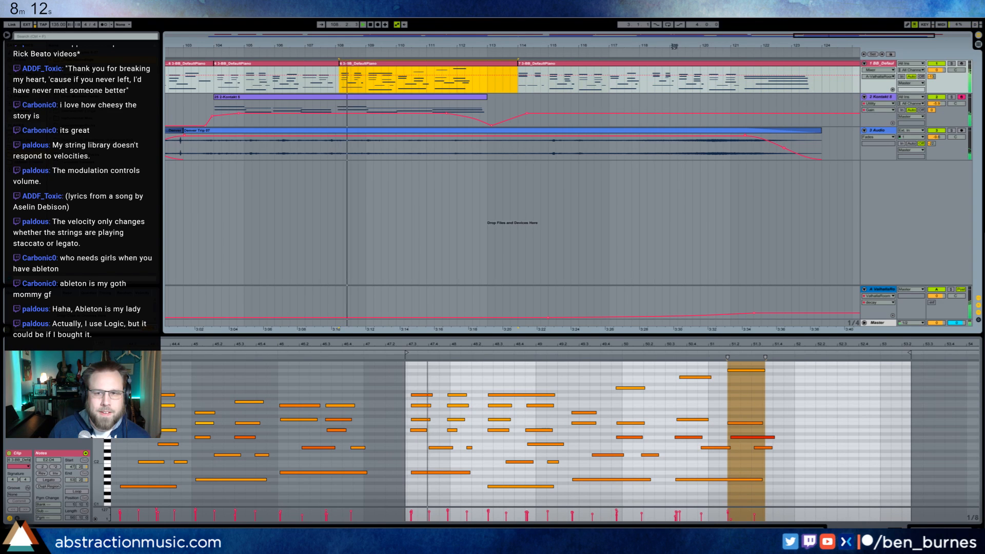
pyautogui.moveTo(383, 45); pyautogui.dragTo(386, 37)
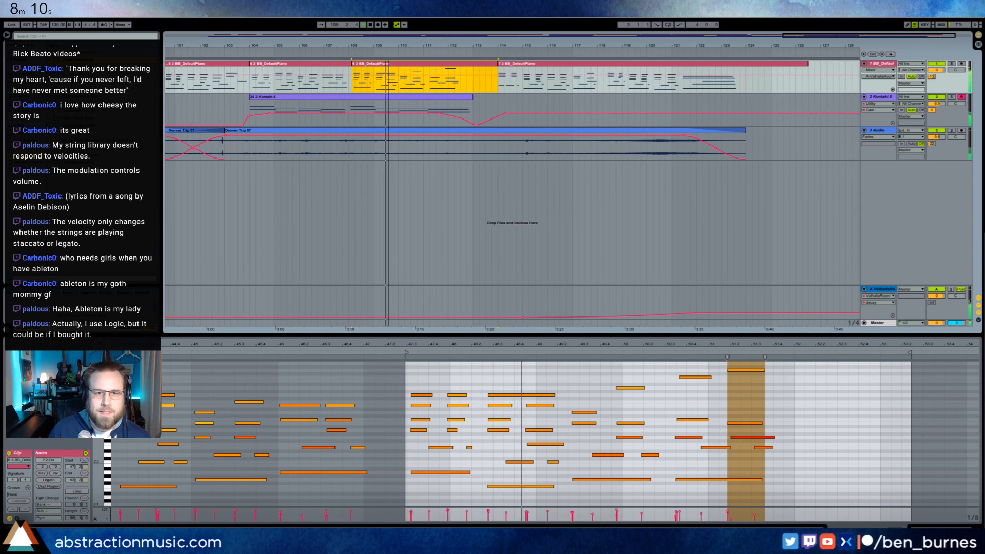
pyautogui.click(495, 103)
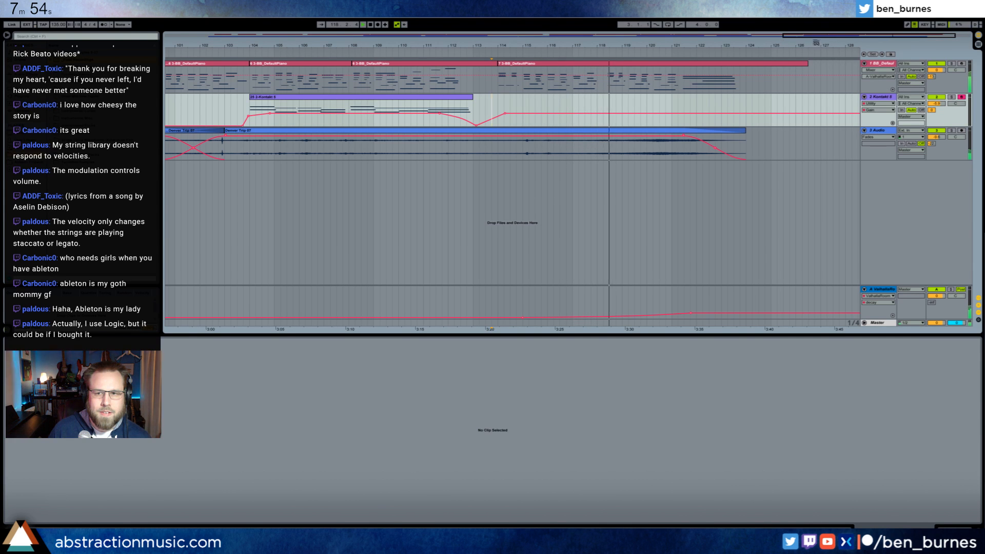
# Open the last piano clip and move its short low note near bar 6 slightly later
pyautogui.moveTo(831, 37); pyautogui.dragTo(763, 44)
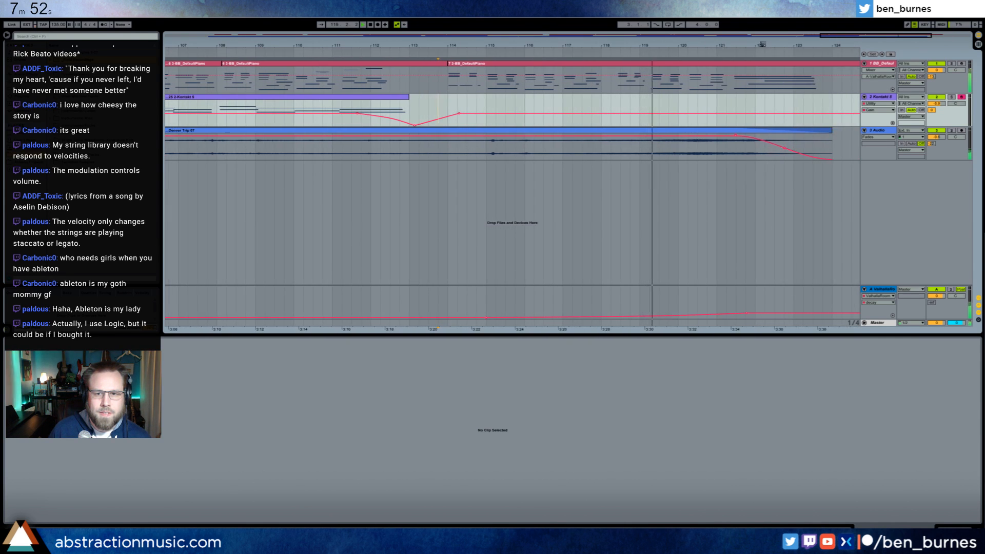
pyautogui.doubleClick(704, 64)
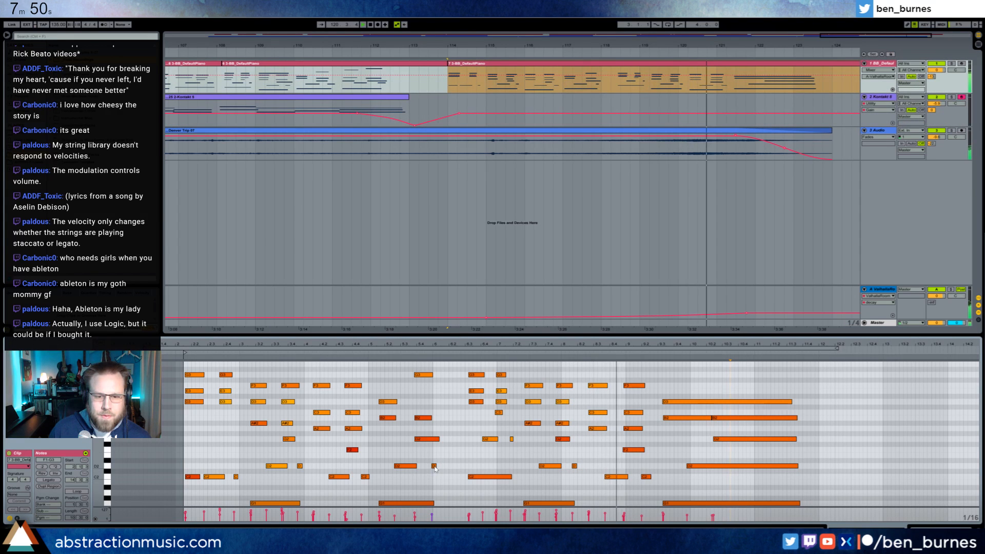
pyautogui.moveTo(434, 466); pyautogui.dragTo(443, 467)
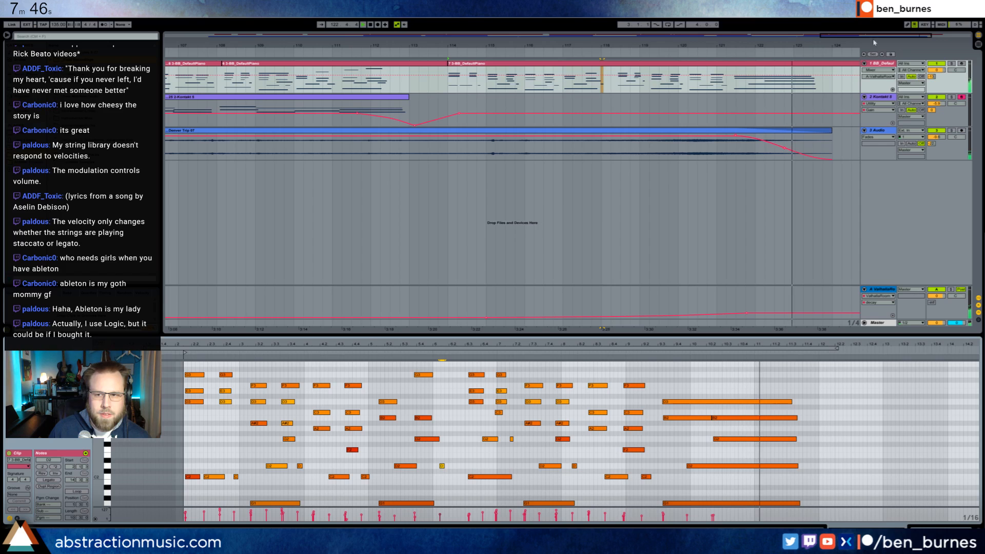
# Shorten the last piano clip to end just after bar 125 and extend the Denver Trip 07 audio clip to the same point
pyautogui.click(842, 133)
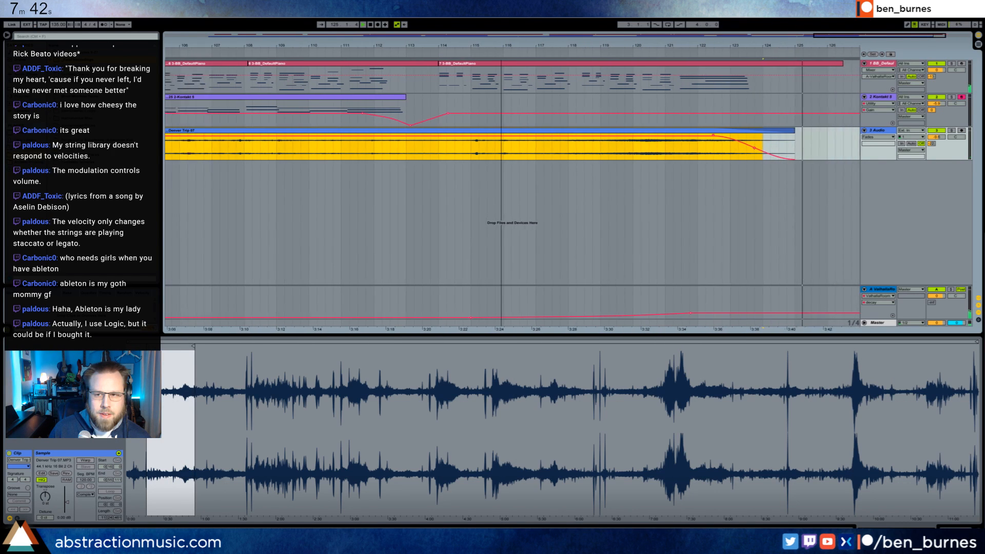
pyautogui.click(753, 67)
pyautogui.click(760, 69)
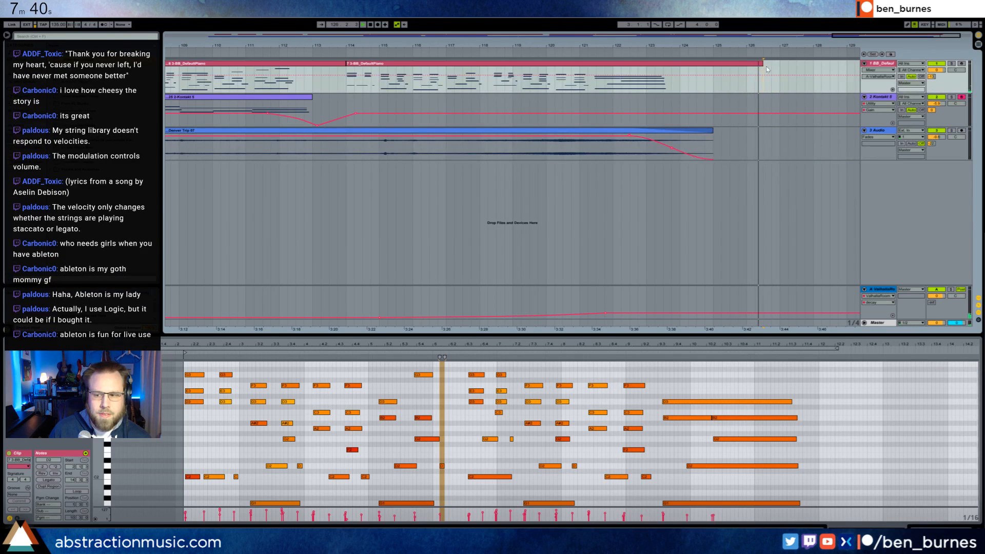
pyautogui.moveTo(762, 69); pyautogui.dragTo(729, 66)
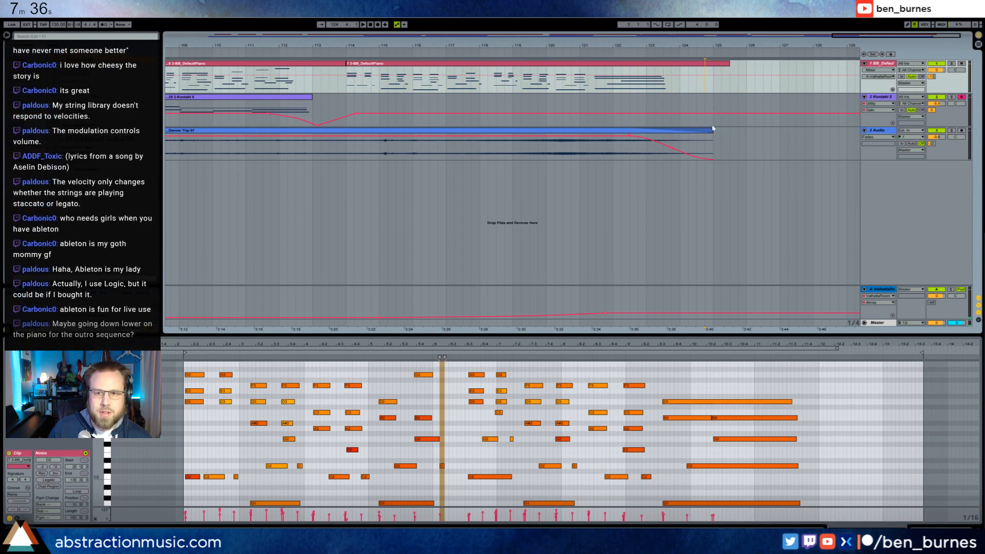
pyautogui.moveTo(713, 143); pyautogui.dragTo(734, 144)
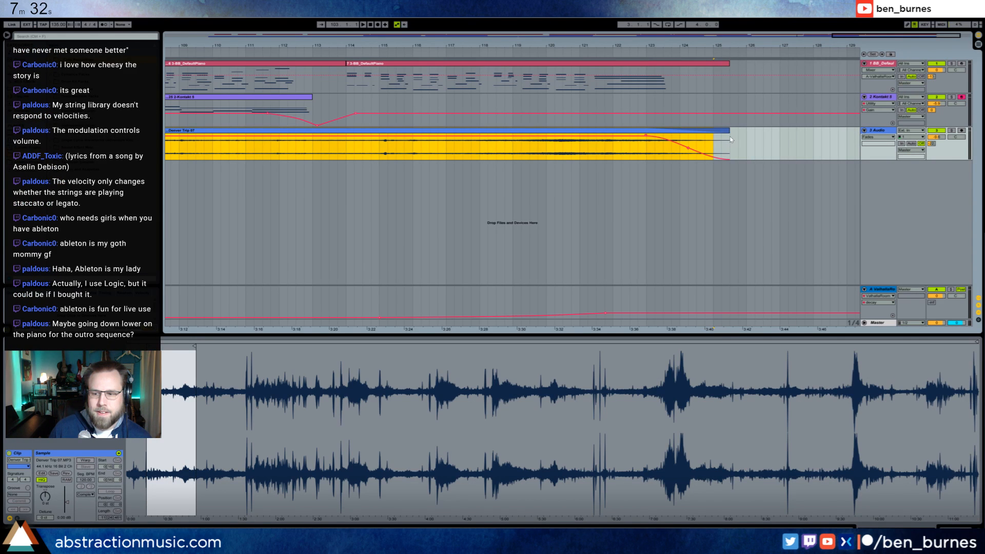
# Try all notes of the last piano clip an octave lower during playback, then restore their original octave
pyautogui.click(587, 68)
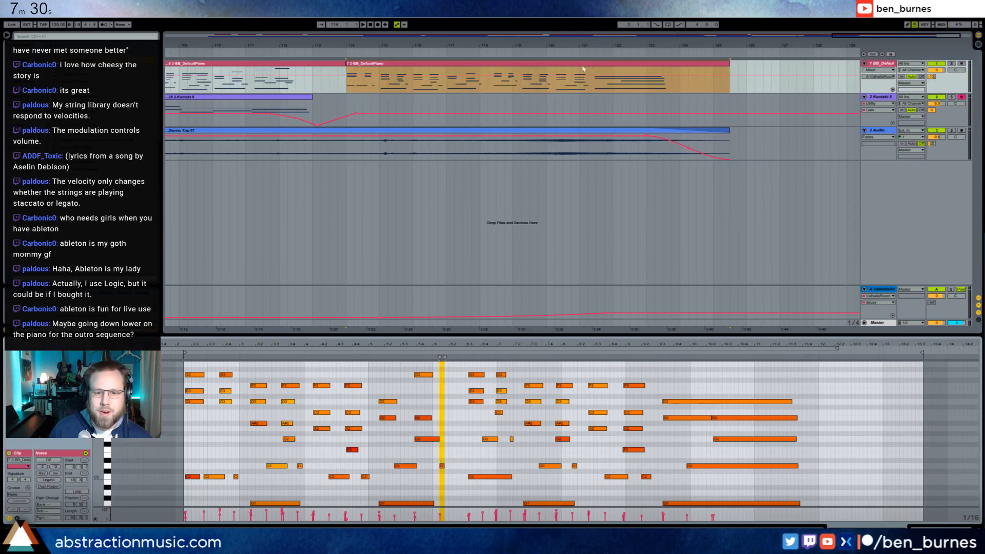
pyautogui.click(381, 375)
pyautogui.scroll(-1, 263, 467)
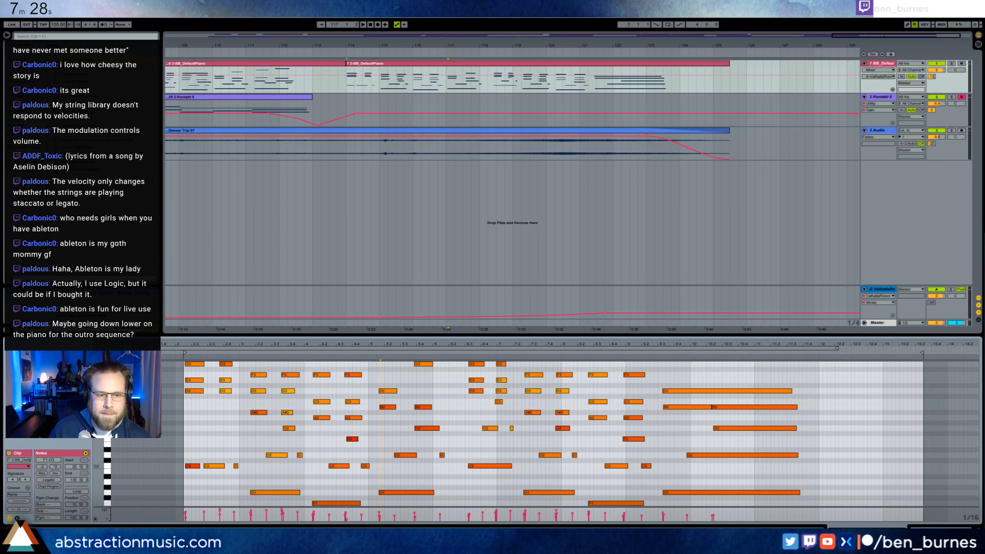
pyautogui.scroll(-3, 554, 434)
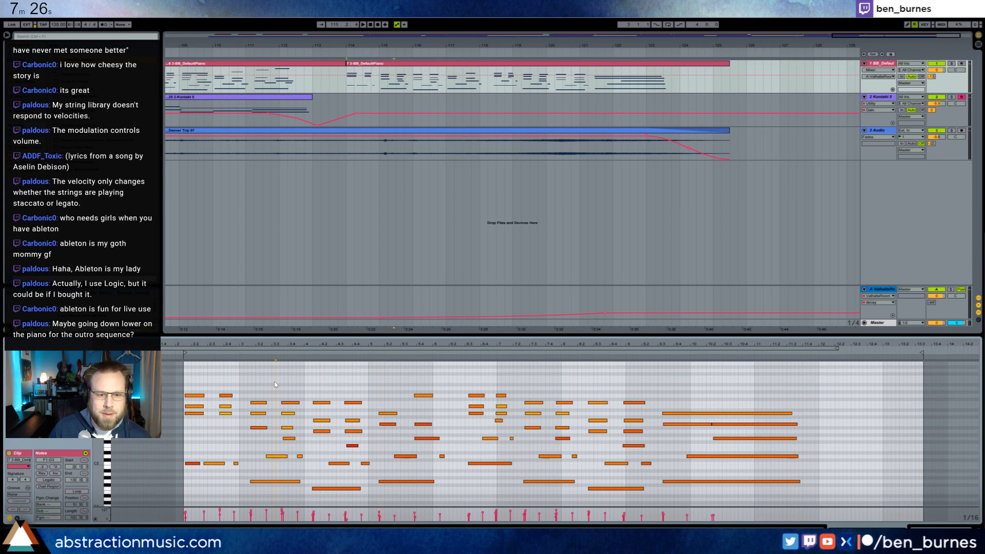
pyautogui.hotkey('ctrl', 'a')
pyautogui.hotkey('shift', 'Down')
pyautogui.press('space')
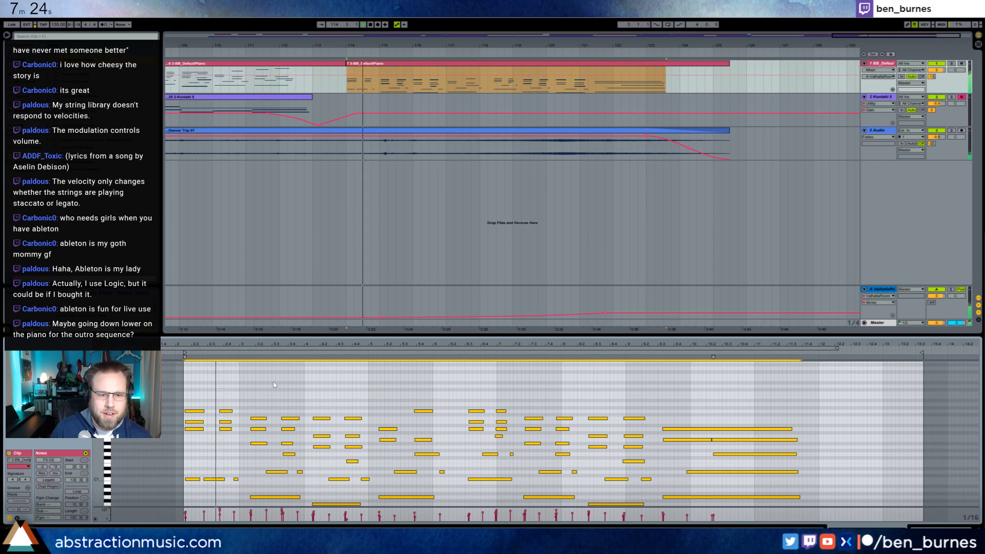
pyautogui.hotkey('shift', 'Up')
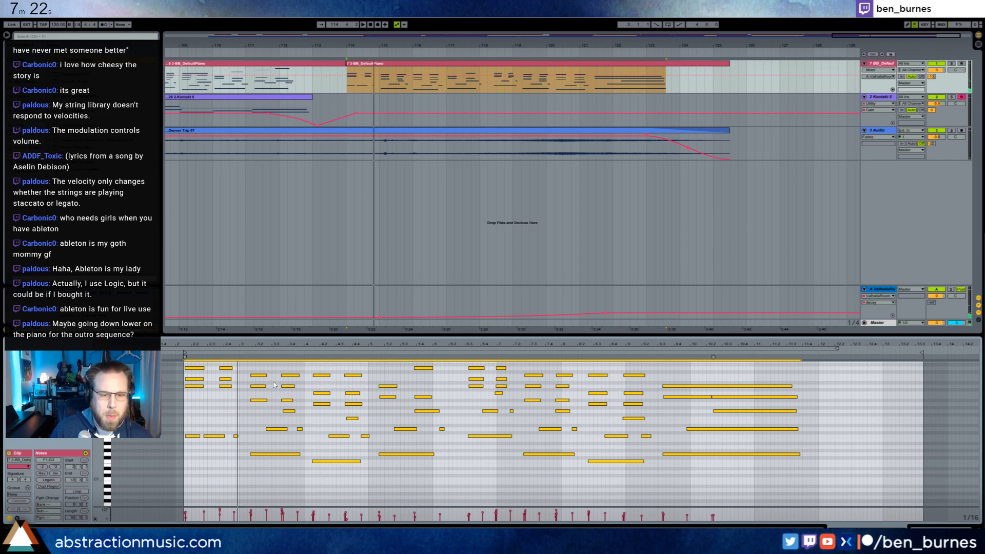
pyautogui.press('space')
# Play the start of the last piano clip in its original octave and display the whole arrangement
pyautogui.press('space')
pyautogui.click(207, 420)
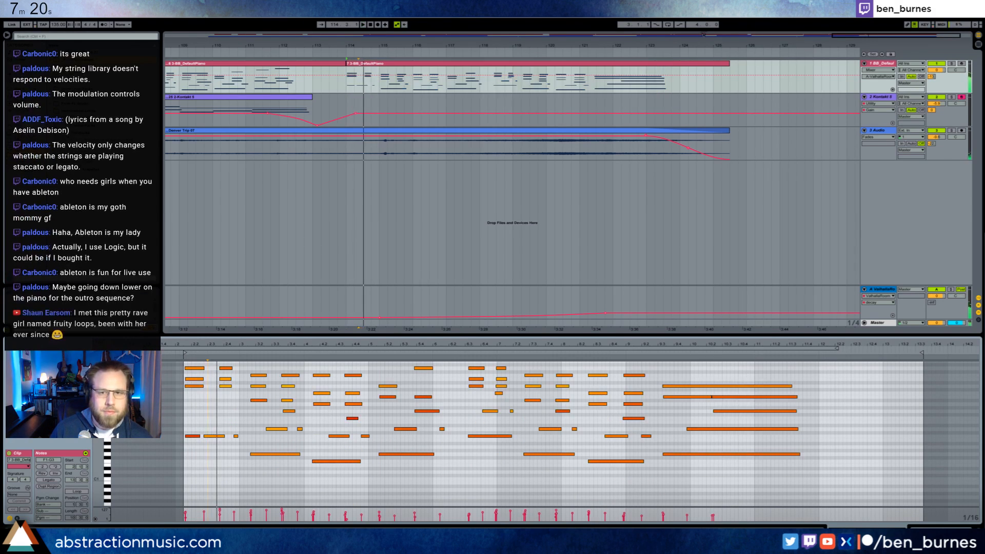
pyautogui.press('w')
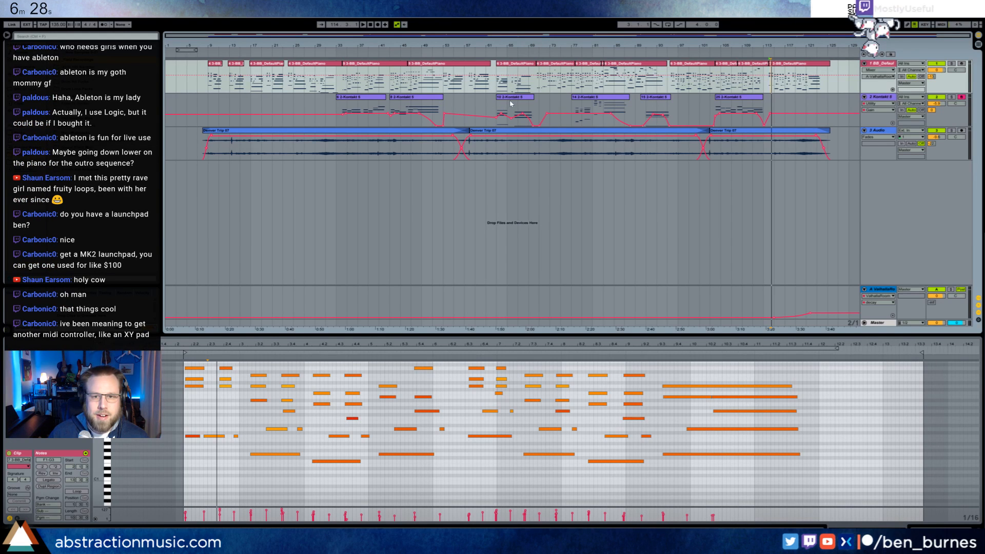
# Try a copy of the end of the Kontakt 5 clip near bar 66 over the song's ending, starting just after bar 120, and audition it
pyautogui.click(532, 97)
pyautogui.moveTo(533, 97); pyautogui.dragTo(801, 100)
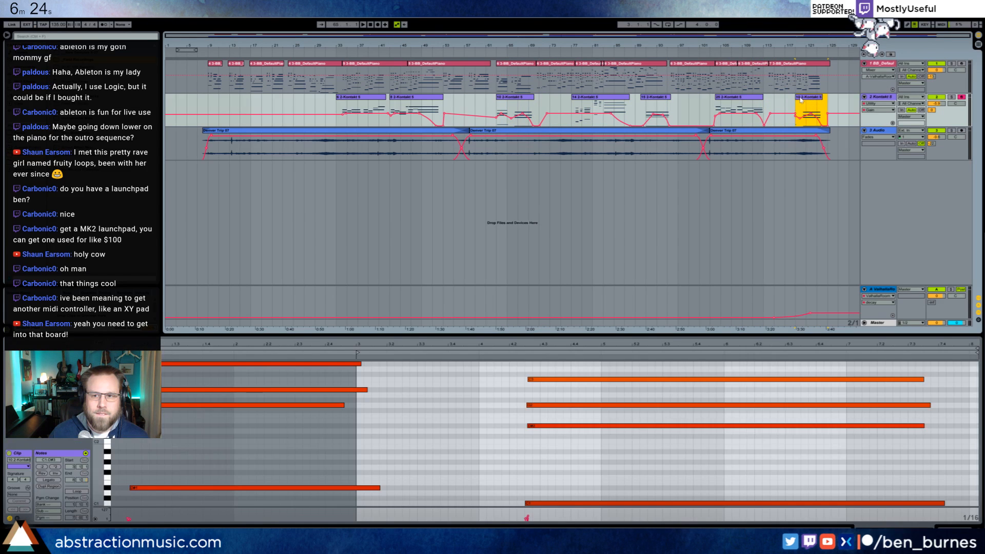
pyautogui.moveTo(805, 46); pyautogui.dragTo(603, 97)
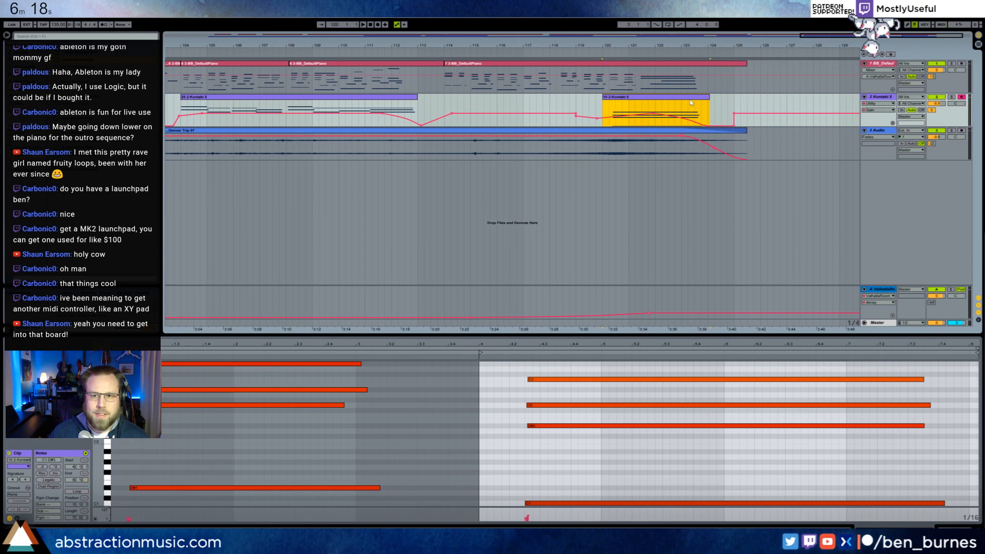
pyautogui.moveTo(690, 103); pyautogui.dragTo(703, 103)
pyautogui.click(617, 112)
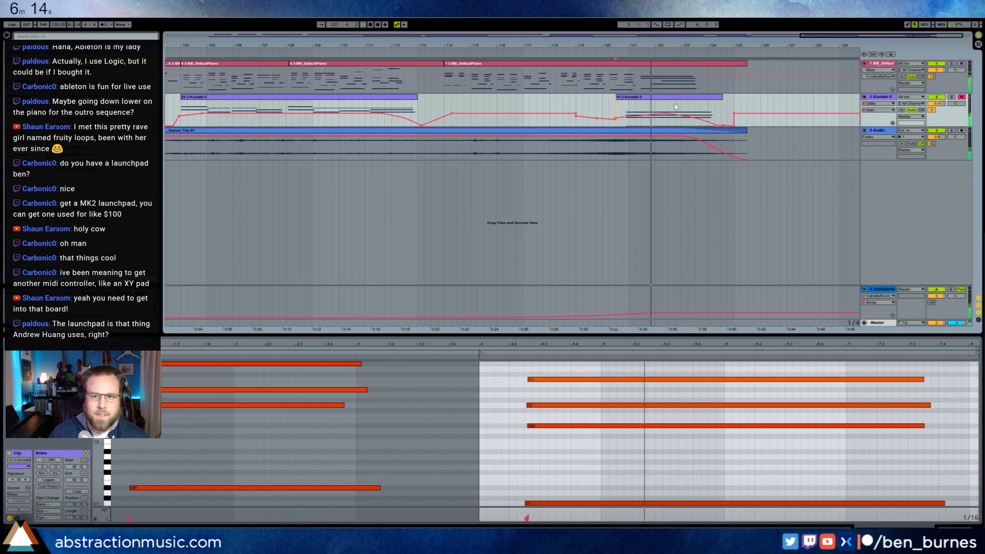
pyautogui.press('space')
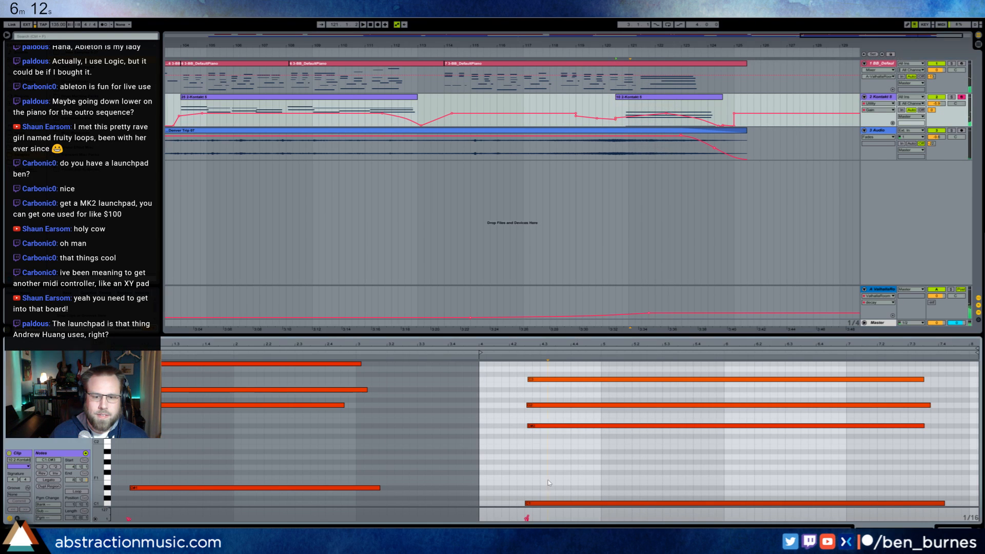
# Raise the lowest note of the copied ending strings clip by seven semitones
pyautogui.click(544, 504)
pyautogui.press('Up')
pyautogui.press('Up')
pyautogui.press('Up')
pyautogui.press('Up')
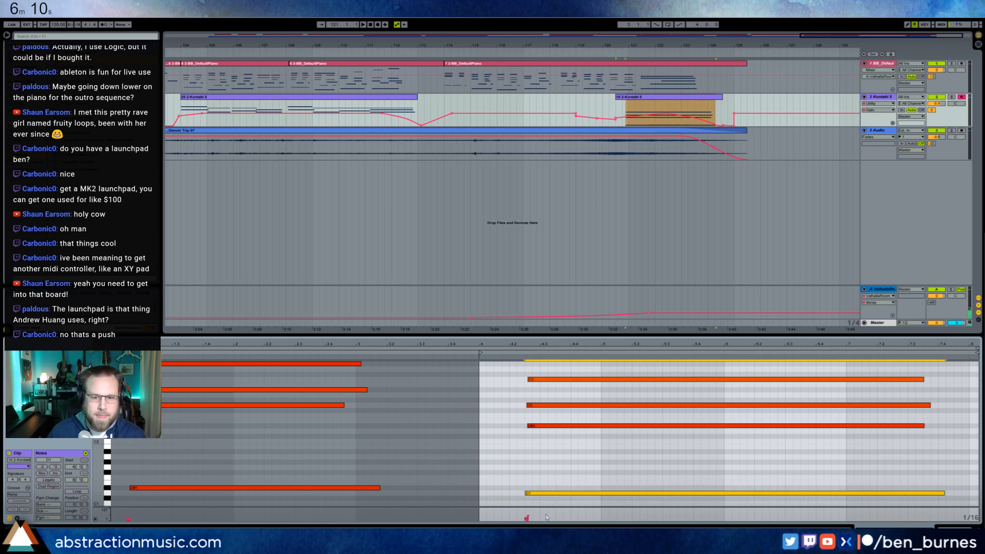
pyautogui.press('Up')
pyautogui.press('Up')
pyautogui.press('Up')
# Shift the ending strings clip's inner chord notes by a semitone, the lower one up and the higher one down, auditioning each change
pyautogui.moveTo(568, 444); pyautogui.dragTo(559, 381)
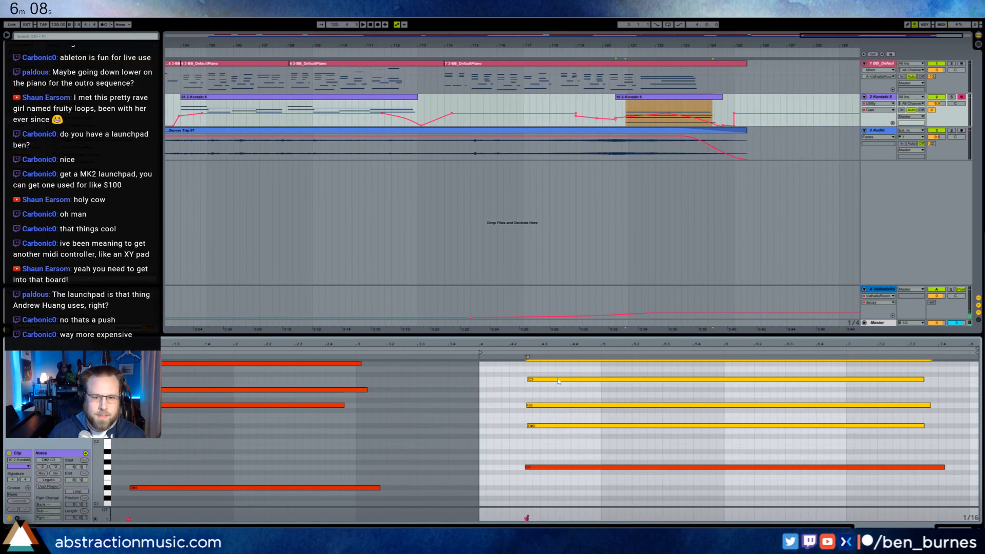
pyautogui.moveTo(539, 416); pyautogui.dragTo(554, 373)
pyautogui.press('Up')
pyautogui.press('space')
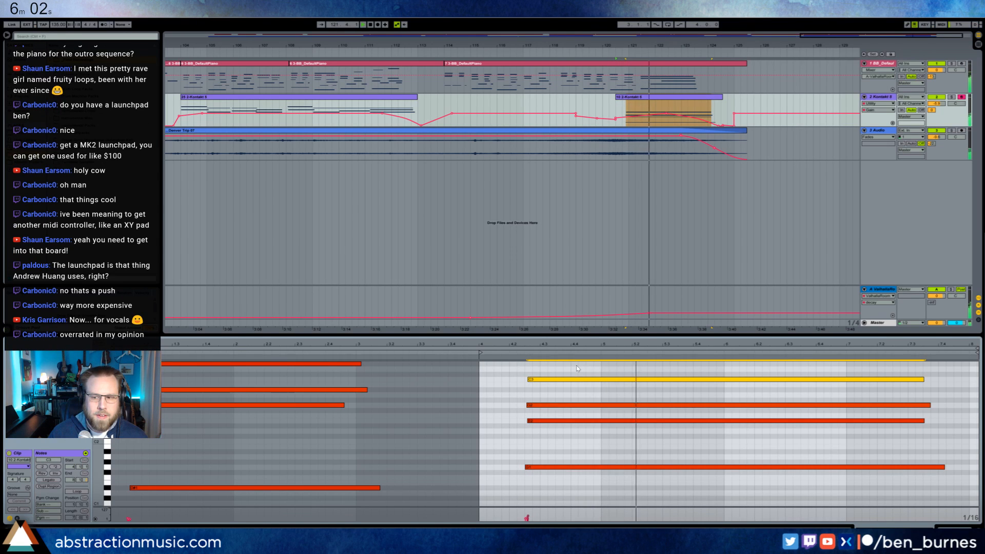
pyautogui.press('space')
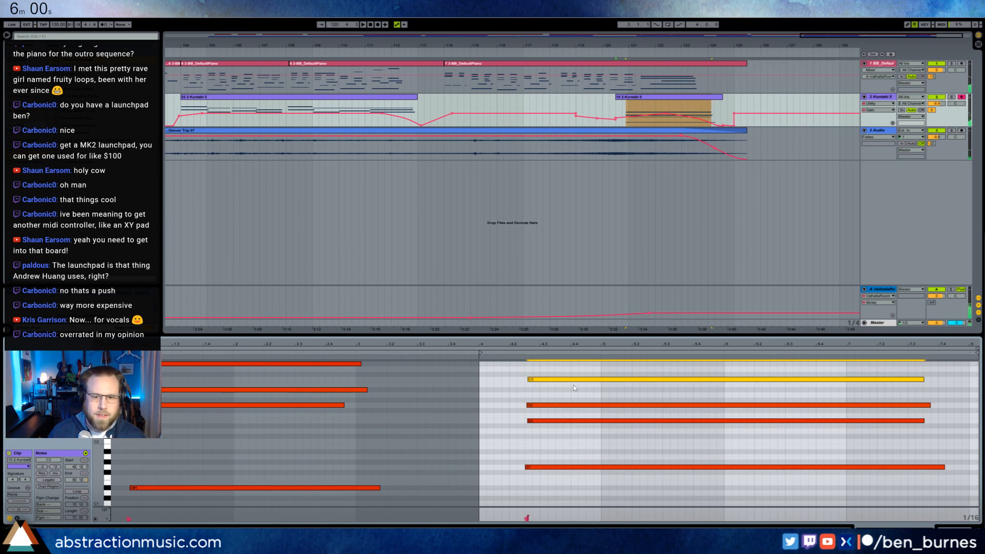
pyautogui.press('Down')
pyautogui.press('space')
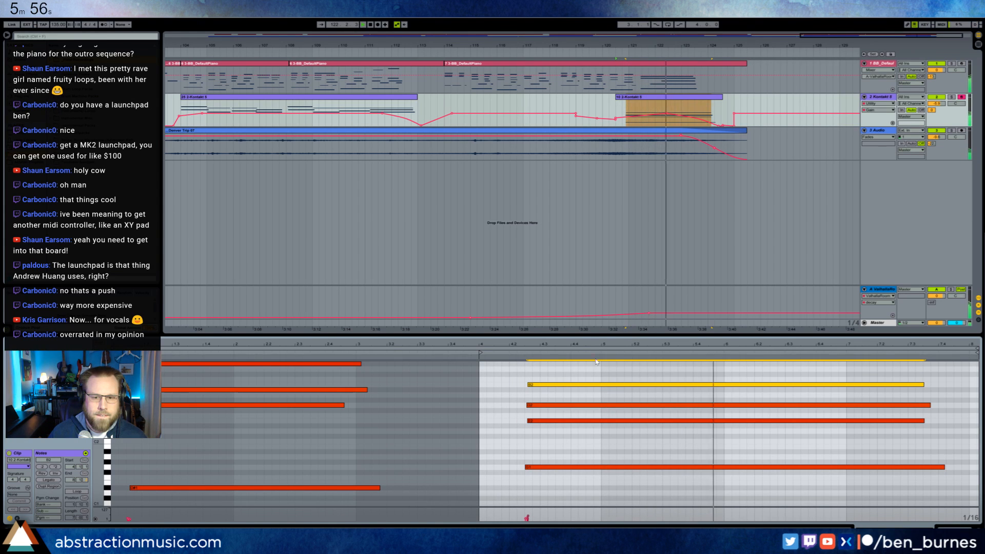
pyautogui.press('space')
# Delete the trial strings clip and its gain automation at the song's ending
pyautogui.moveTo(543, 111); pyautogui.dragTo(787, 110)
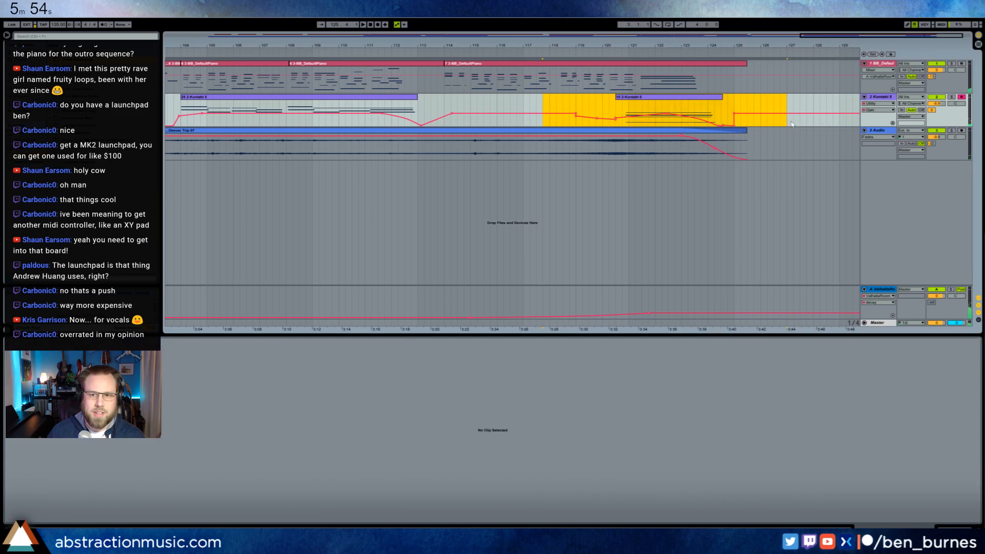
pyautogui.press('Delete')
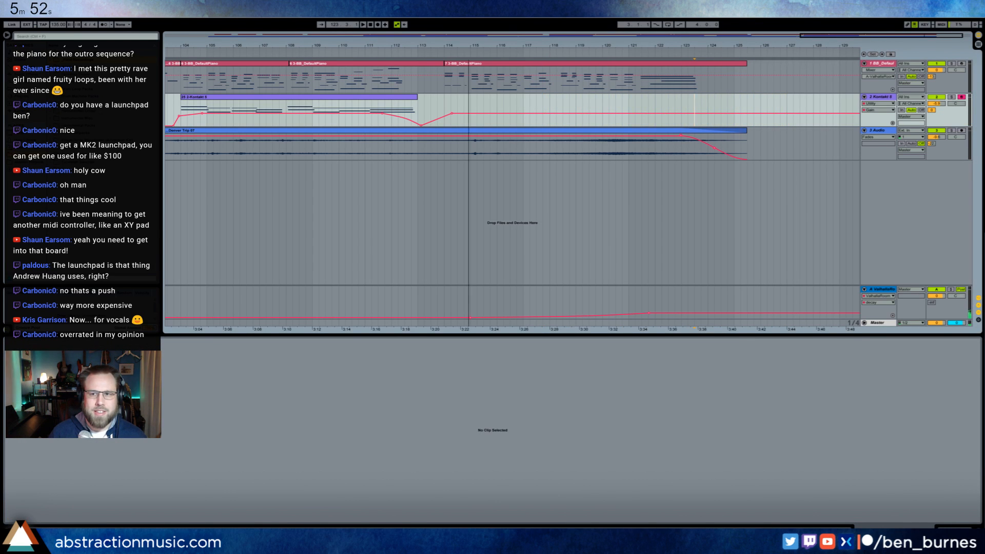
pyautogui.moveTo(652, 45); pyautogui.dragTo(561, 37)
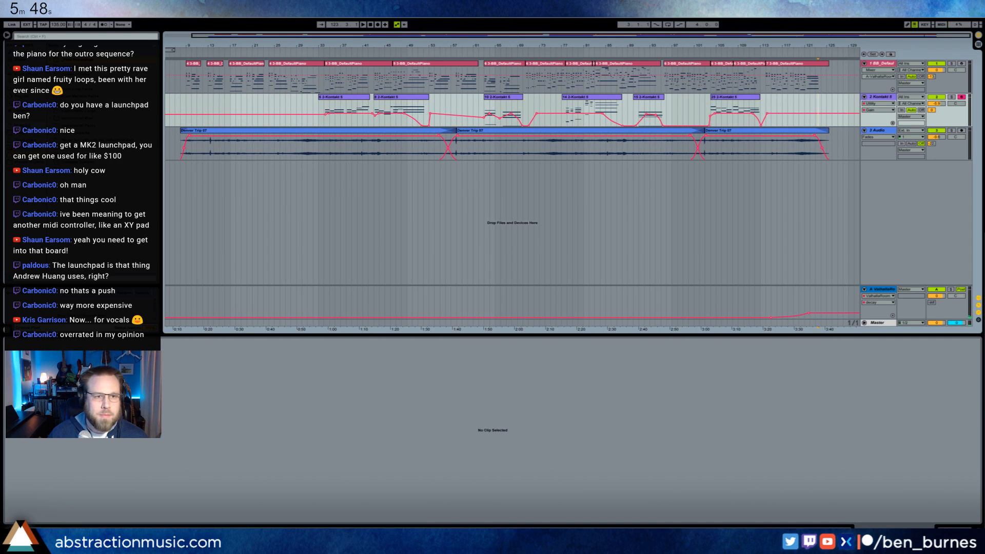
# Play the song from its beginning and add the BB-Simple Mastering rack ahead of the Limiter on the master track
pyautogui.click(181, 55)
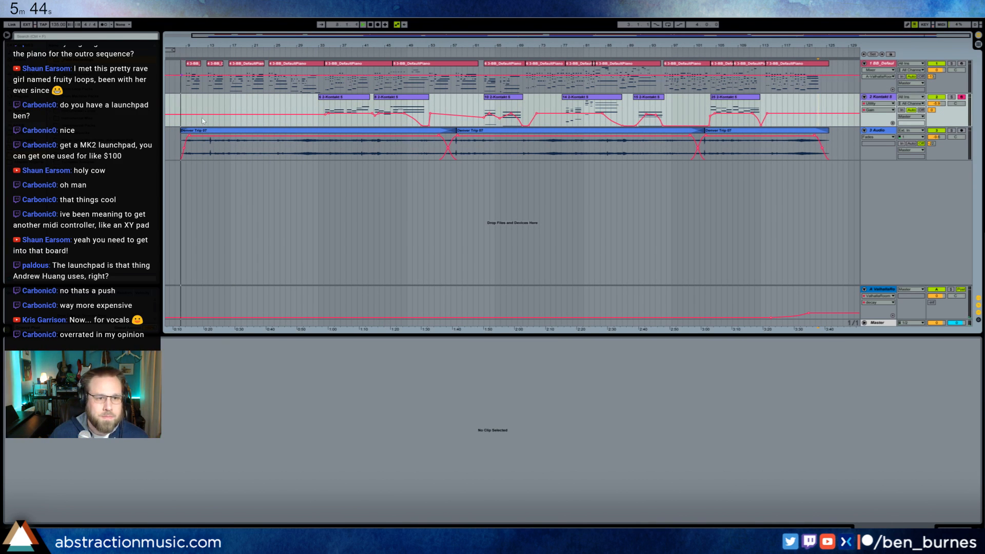
pyautogui.click(956, 531)
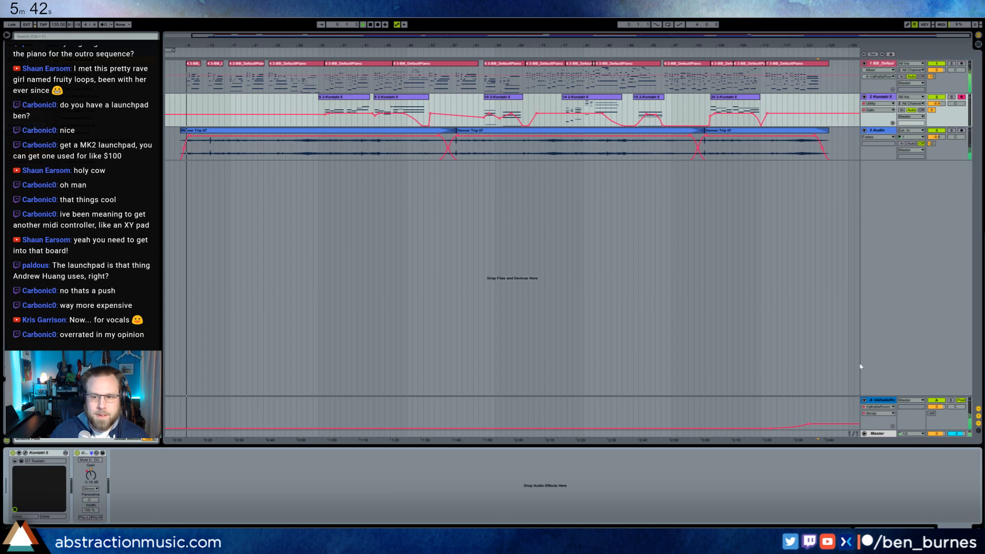
pyautogui.click(880, 402)
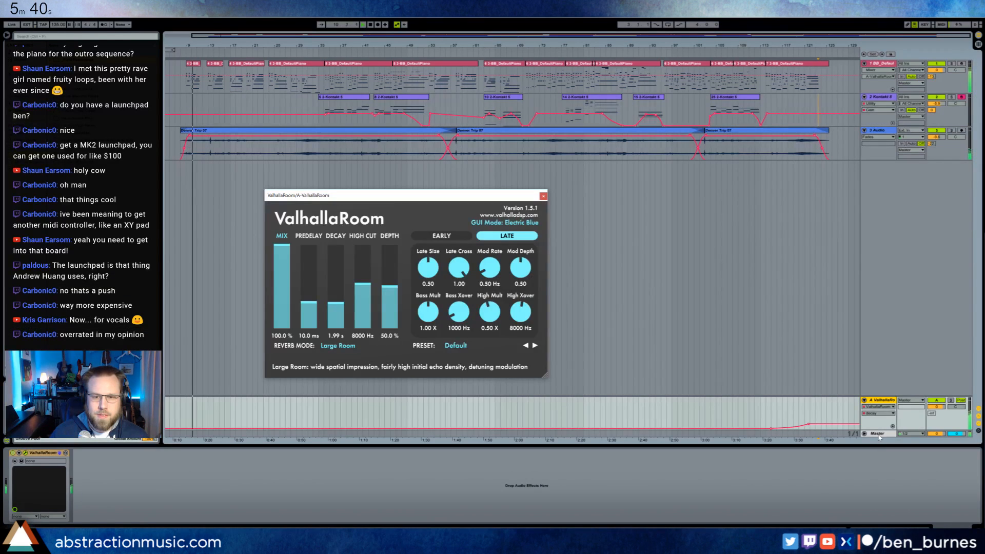
pyautogui.click(878, 434)
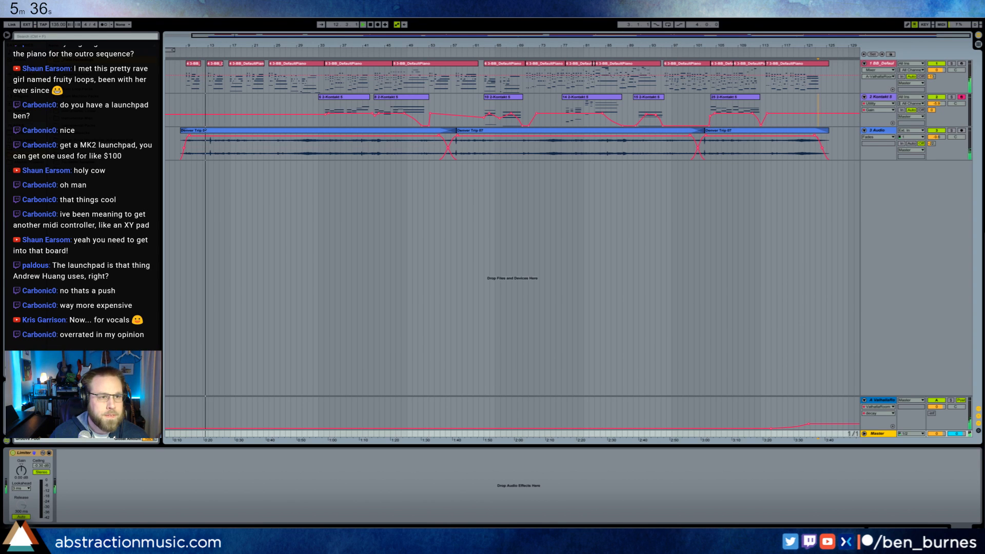
pyautogui.click(32, 75)
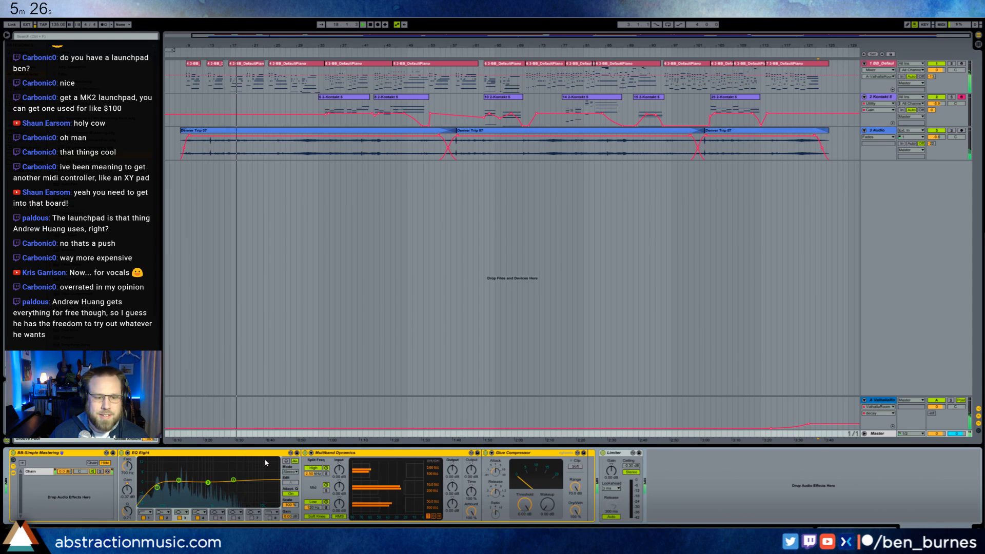
# Fine-tune the low-cut band and the highest active band of the master EQ Eight during playback of the opening section
pyautogui.moveTo(157, 488); pyautogui.dragTo(232, 480)
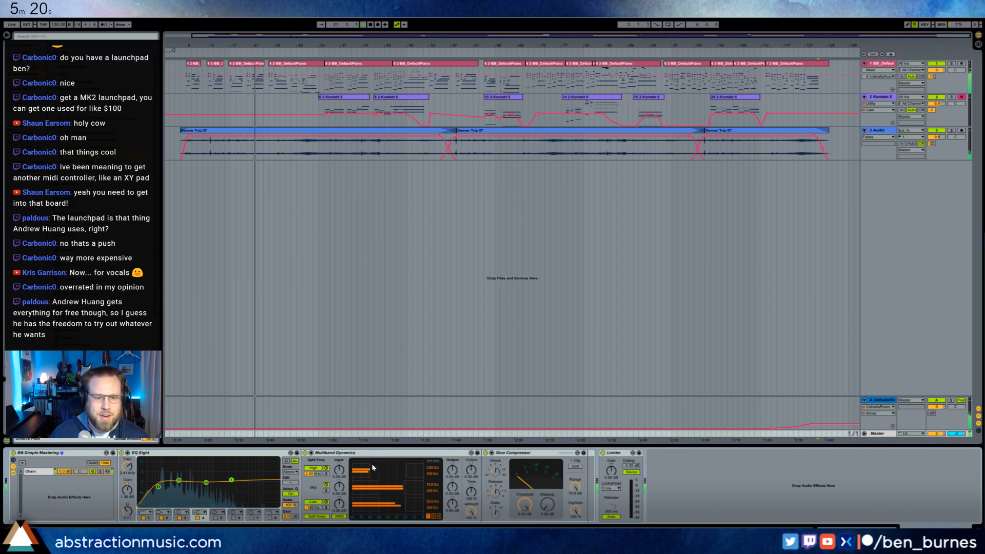
pyautogui.press('space')
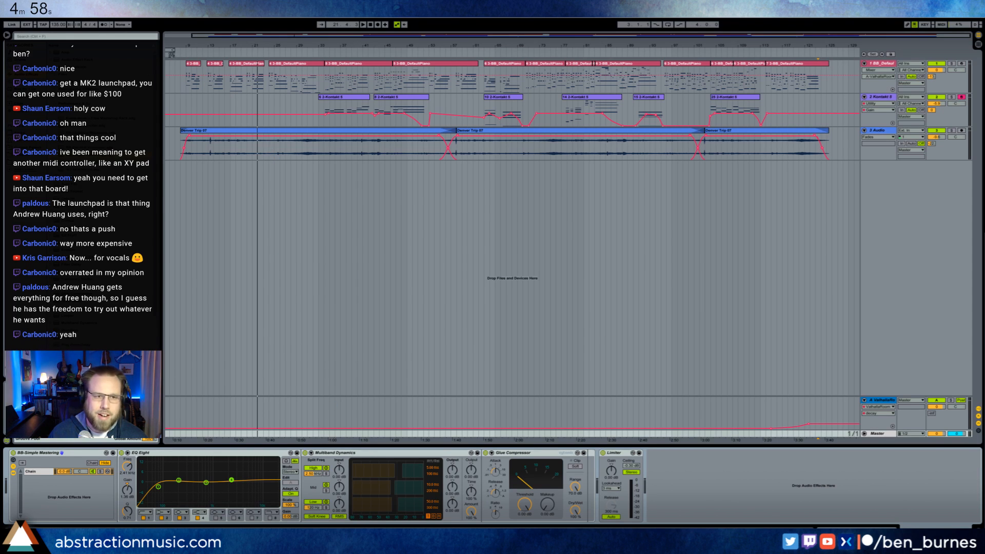
pyautogui.press('space')
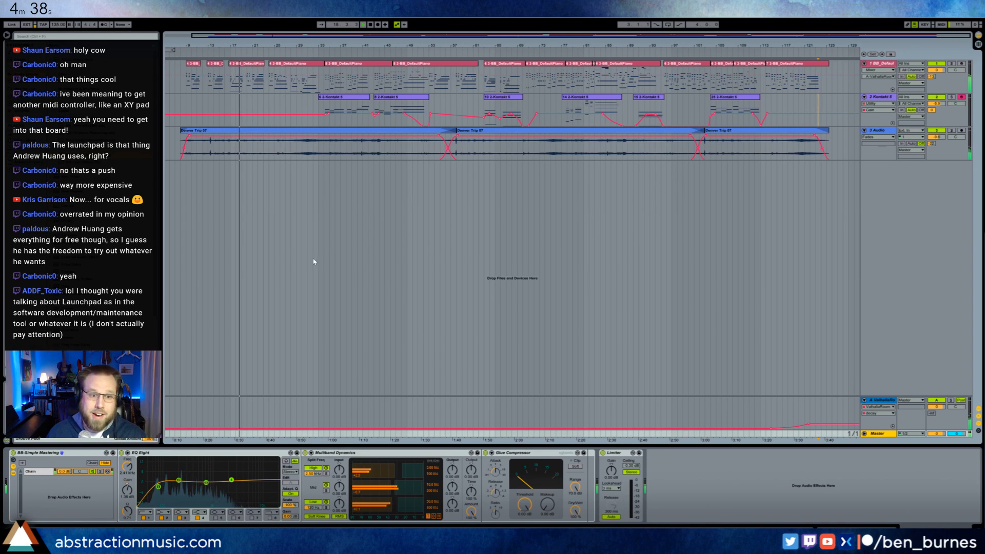
pyautogui.moveTo(237, 482); pyautogui.dragTo(235, 482)
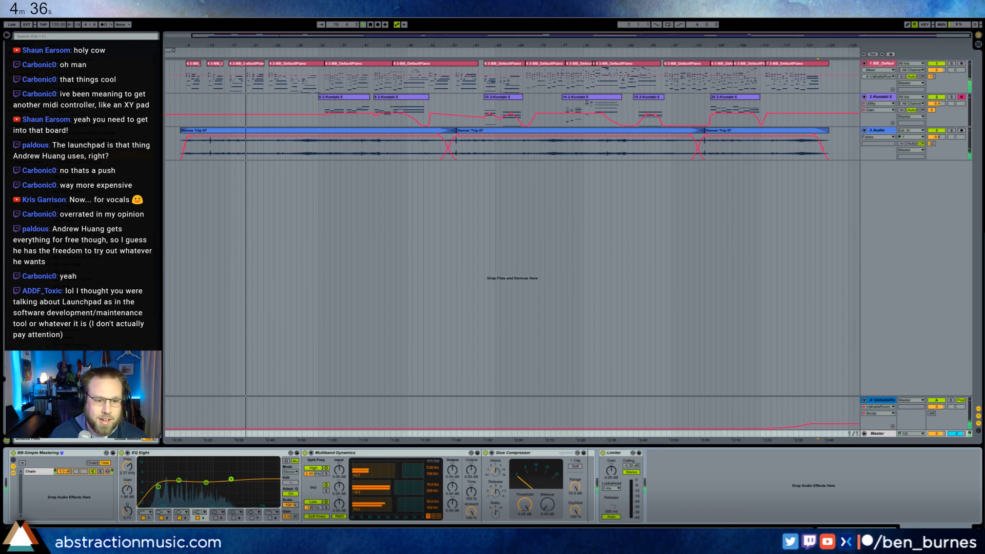
pyautogui.moveTo(158, 486); pyautogui.dragTo(158, 485)
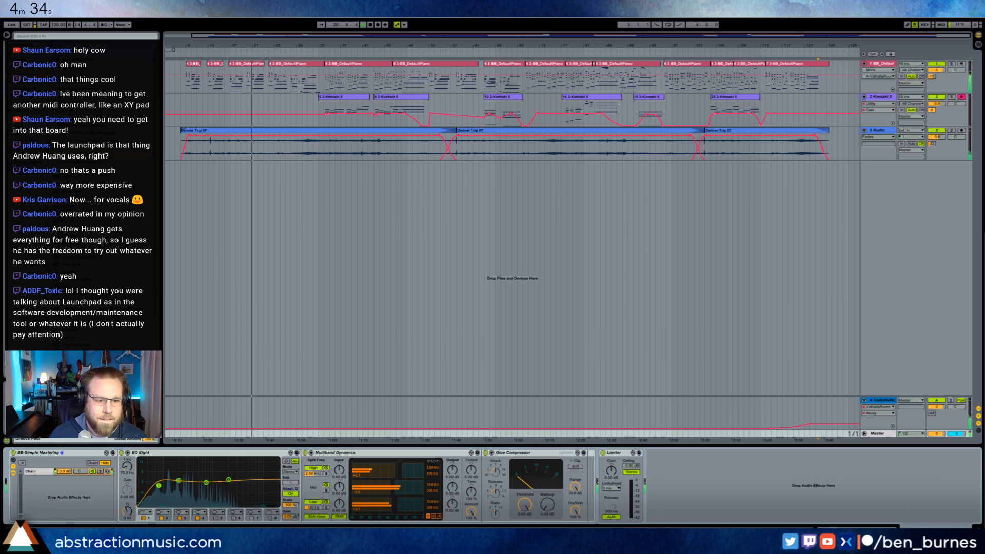
# Adjust the master Glue Compressor's threshold and lower the volume of the Denver Trip 07 audio track
pyautogui.moveTo(530, 511)
pyautogui.mouseDown()
pyautogui.moveTo(530, 532)
pyautogui.moveTo(547, 500)
pyautogui.moveTo(526, 496)
pyautogui.mouseUp()
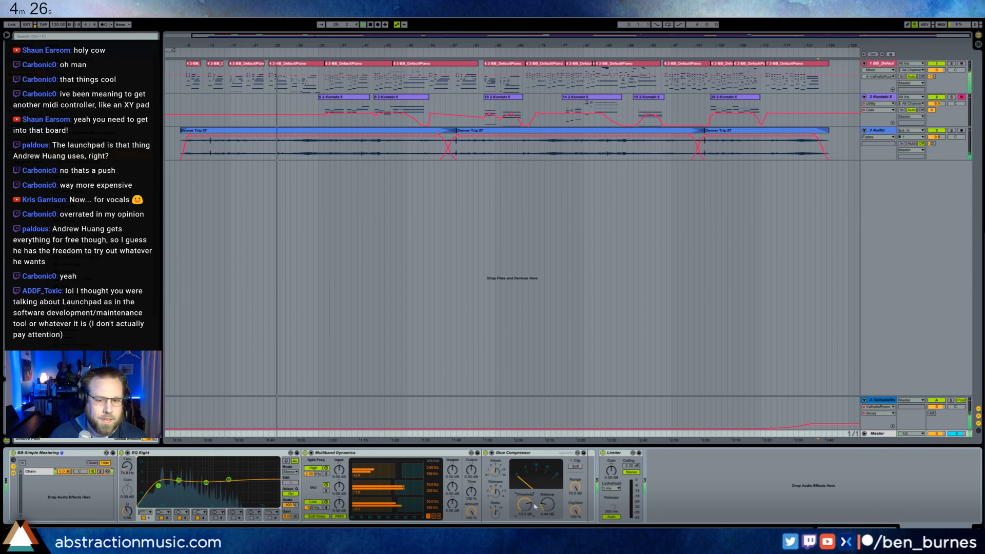
pyautogui.moveTo(535, 507)
pyautogui.mouseDown()
pyautogui.moveTo(547, 490)
pyautogui.moveTo(525, 501)
pyautogui.mouseUp()
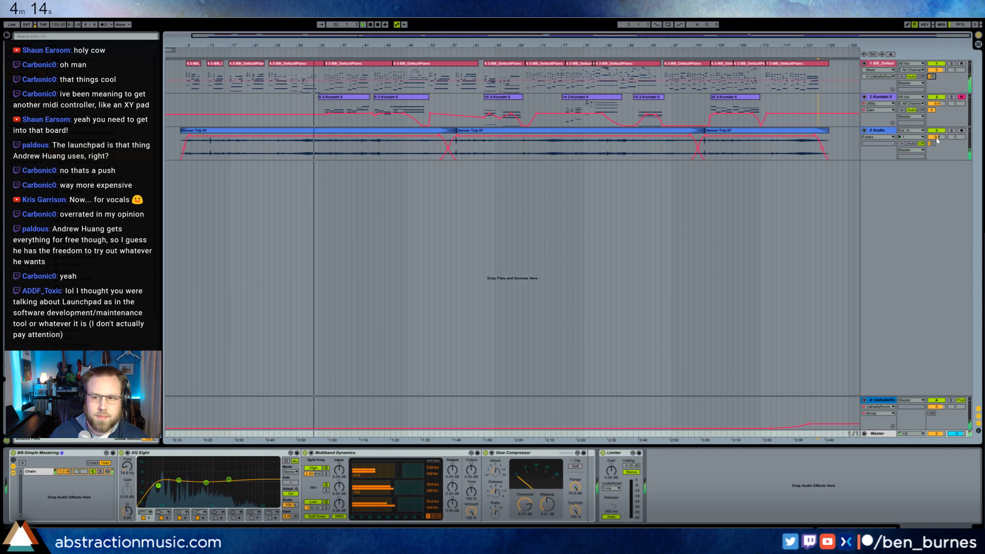
pyautogui.moveTo(937, 138); pyautogui.dragTo(931, 153)
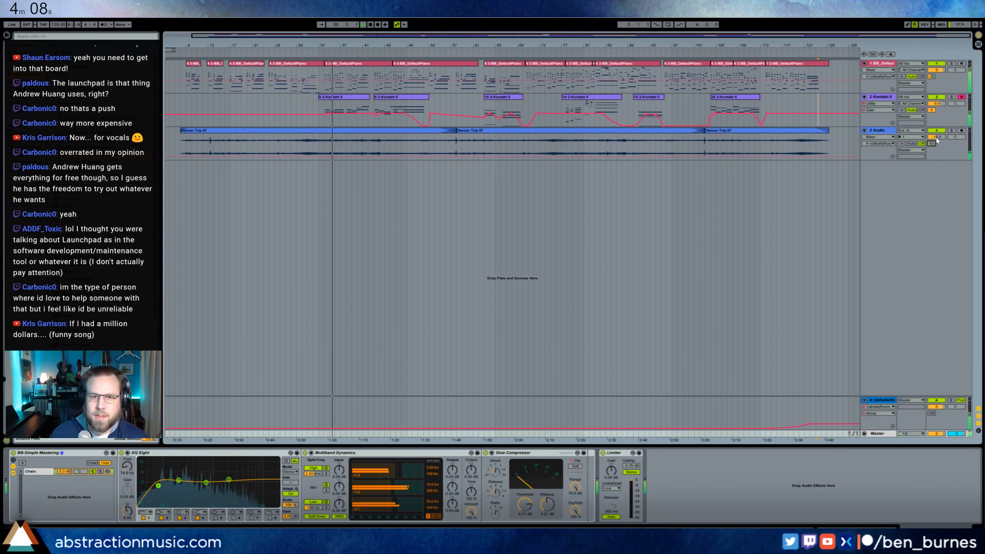
# Fine-tune the master Glue Compressor's threshold and makeup gain while replaying the section with the first strings clips
pyautogui.click(883, 433)
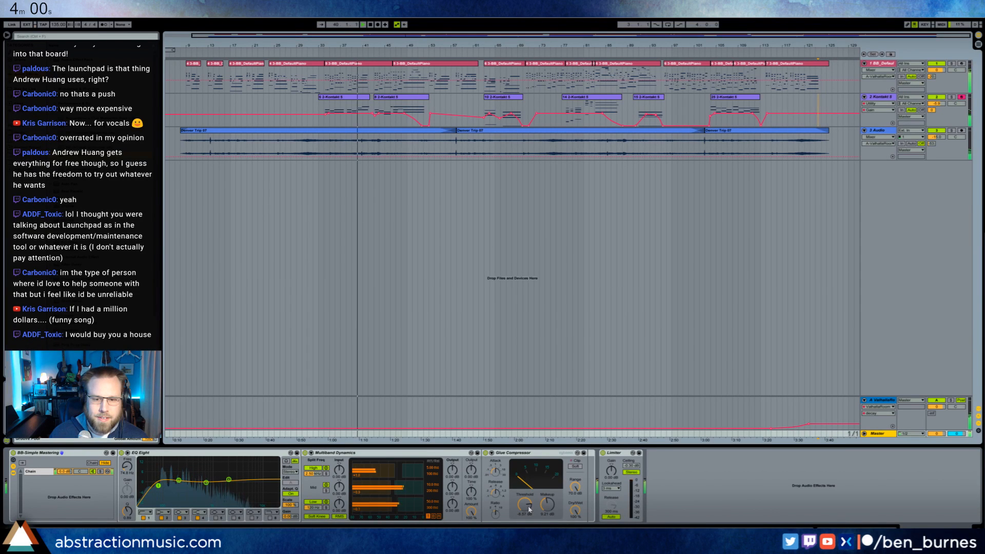
pyautogui.moveTo(529, 508); pyautogui.dragTo(529, 509)
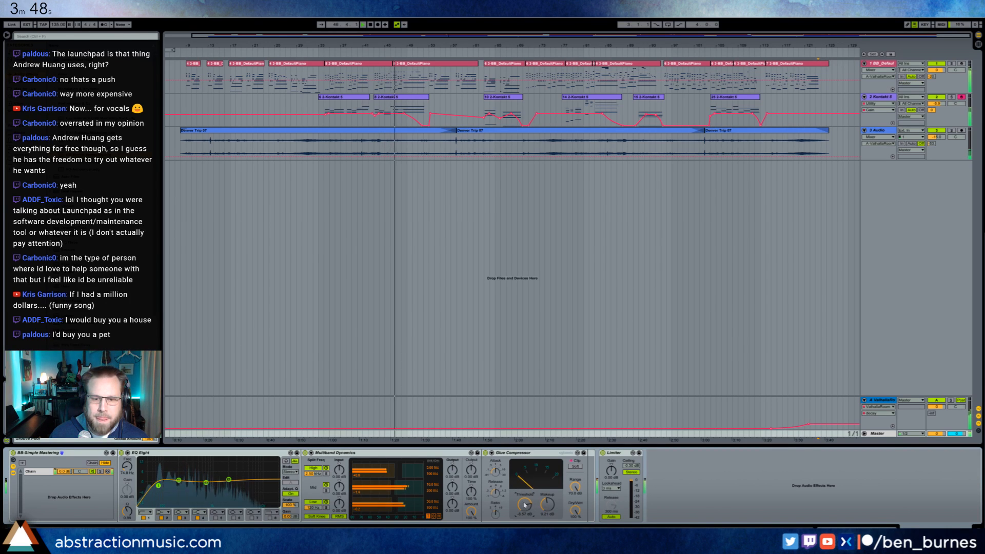
pyautogui.moveTo(524, 505); pyautogui.dragTo(547, 512)
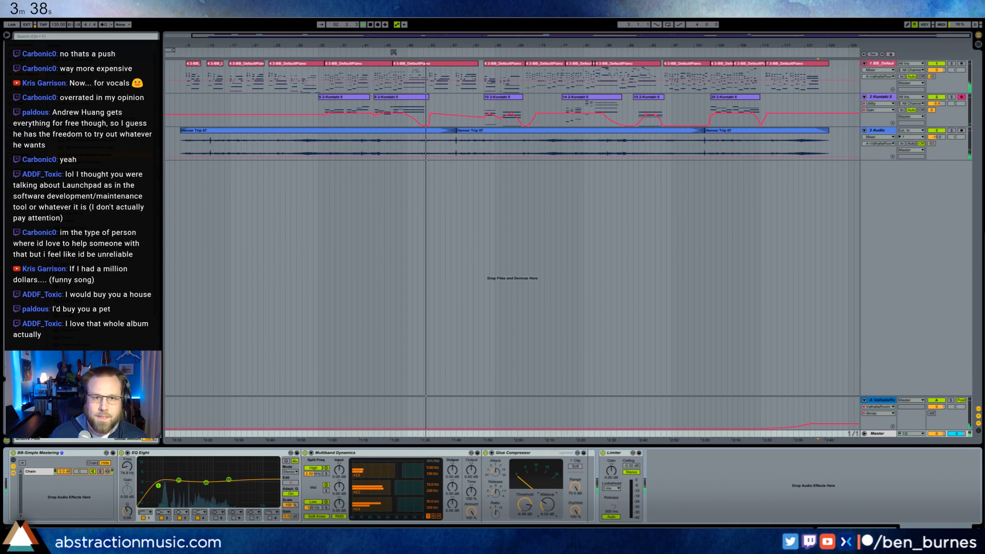
pyautogui.click(391, 246)
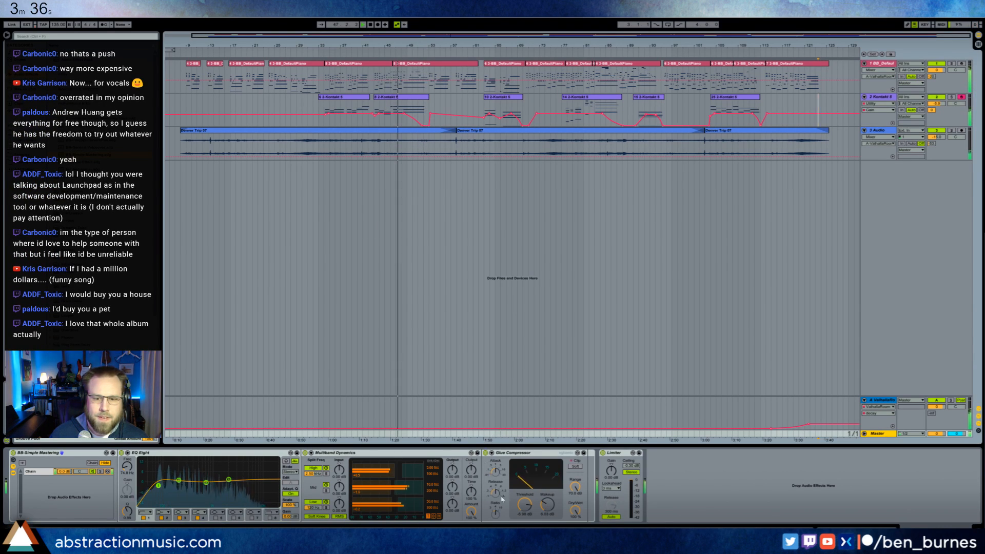
pyautogui.moveTo(547, 505); pyautogui.dragTo(525, 503)
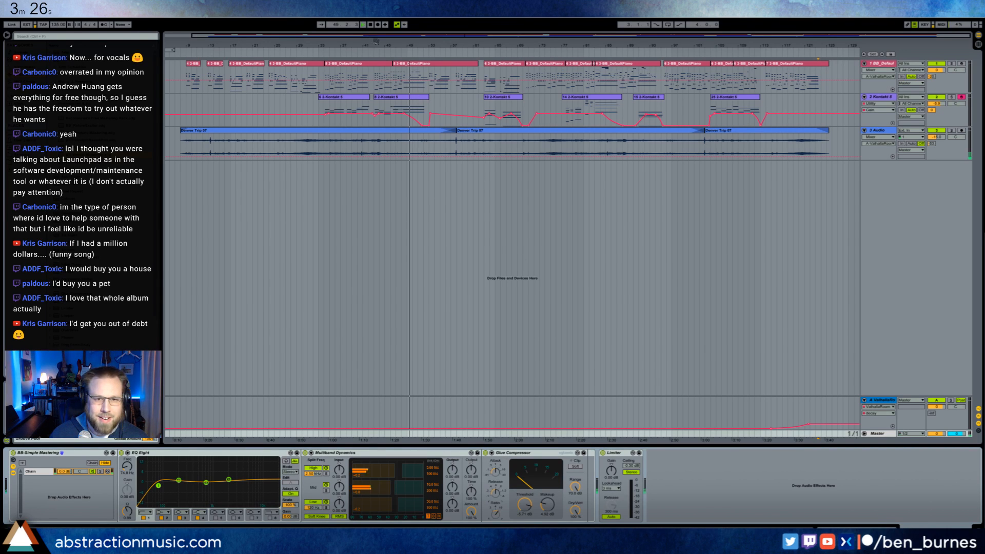
pyautogui.click(372, 54)
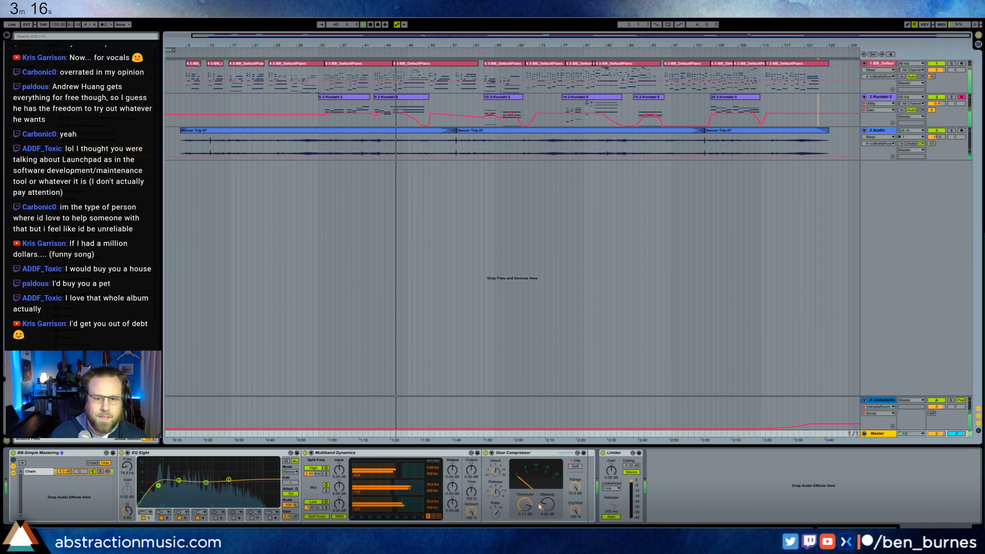
pyautogui.moveTo(540, 507); pyautogui.dragTo(529, 509)
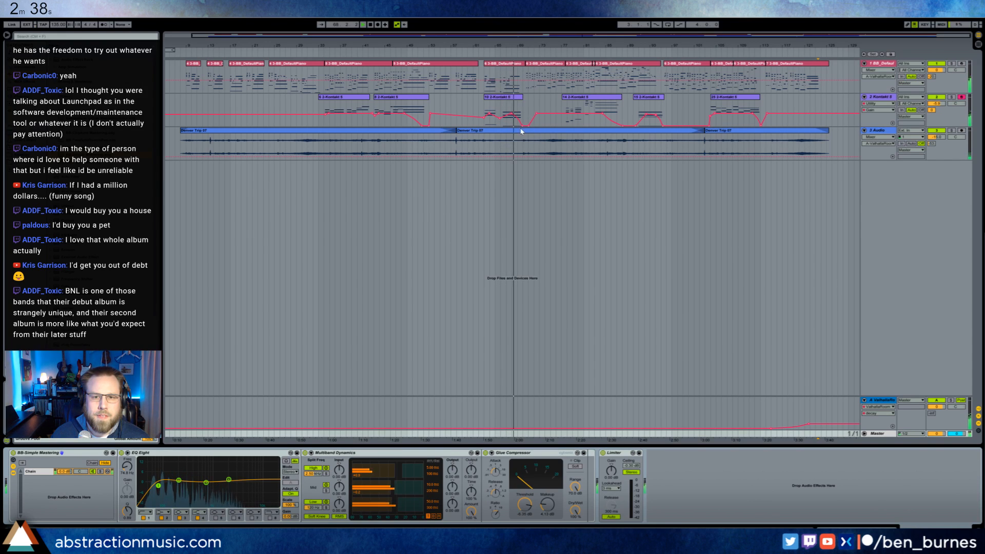
# Check the Kontakt 5 track's devices during playback, then return to the master and lower the Glue Compressor's makeup gain
pyautogui.click(510, 102)
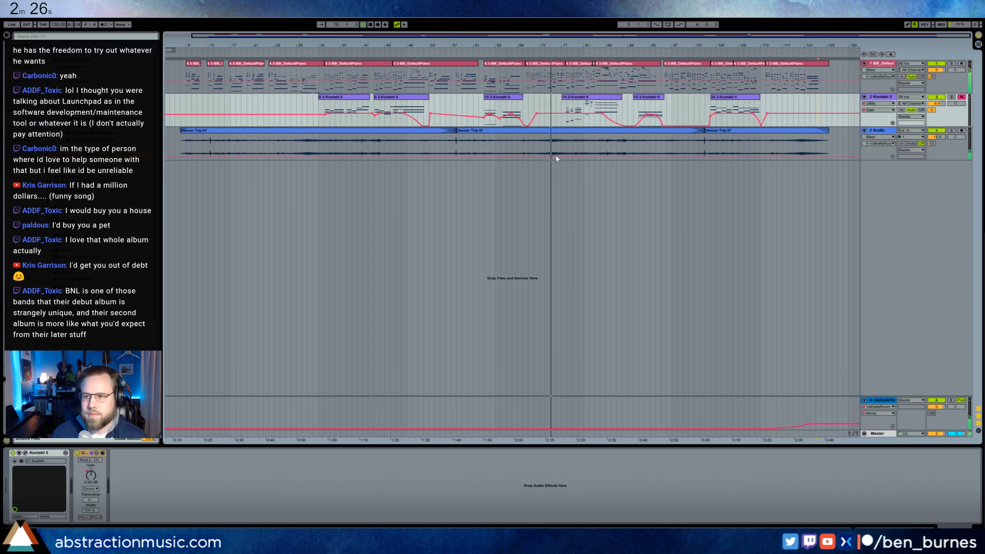
pyautogui.click(877, 434)
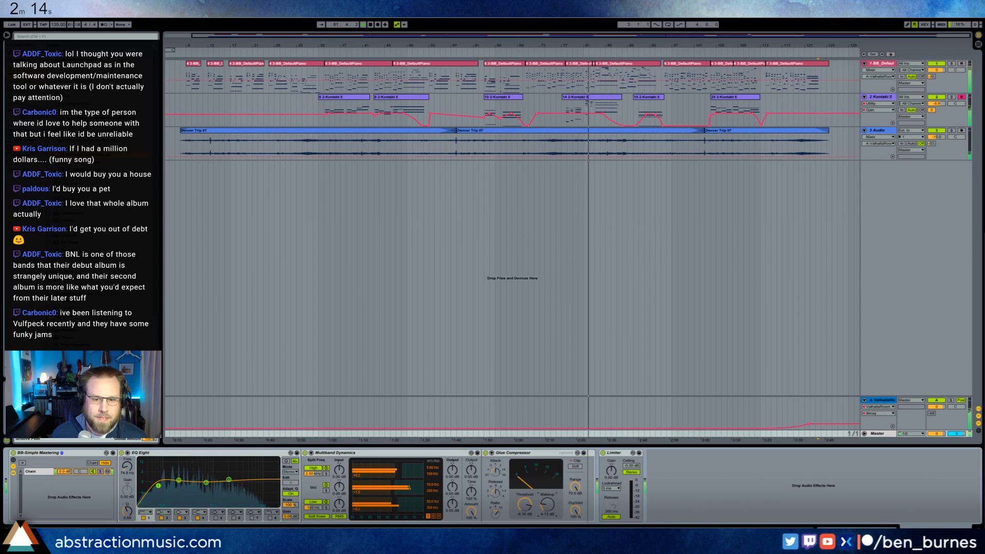
pyautogui.moveTo(546, 508); pyautogui.dragTo(546, 510)
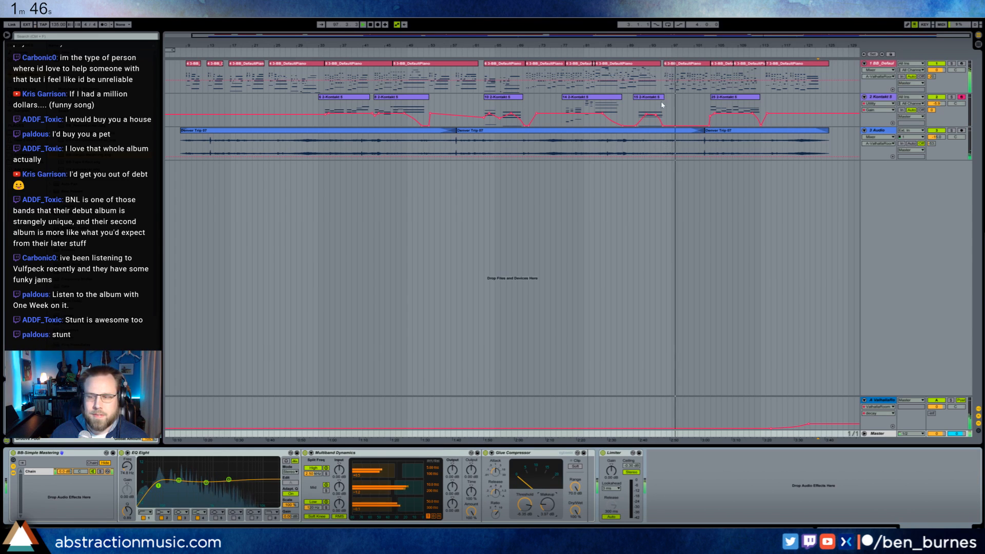
pyautogui.rightClick(221, 546)
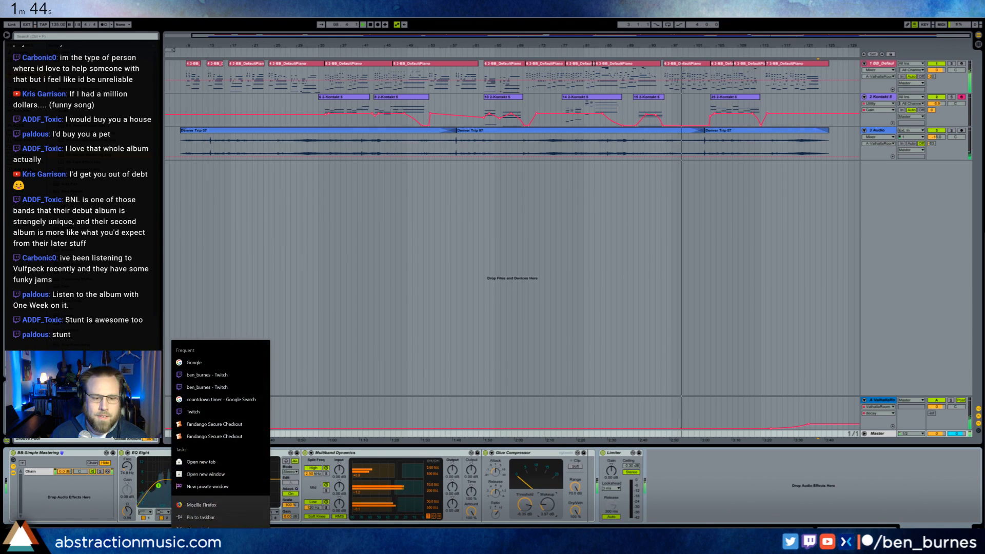
pyautogui.click(220, 529)
pyautogui.click(606, 224)
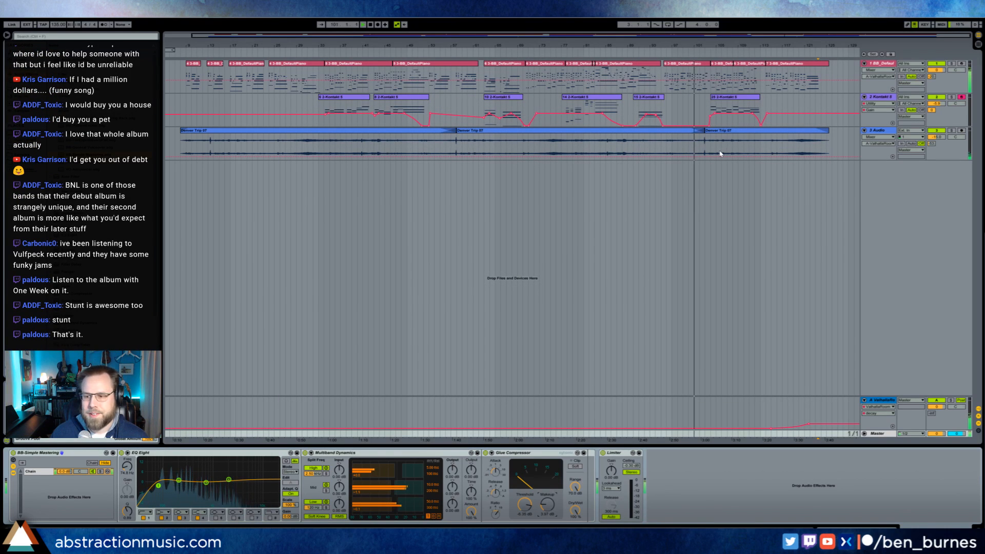
# Open the piano clip around bar 103 and move its last low note slightly later, toward the clip's end
pyautogui.doubleClick(699, 64)
pyautogui.click(881, 427)
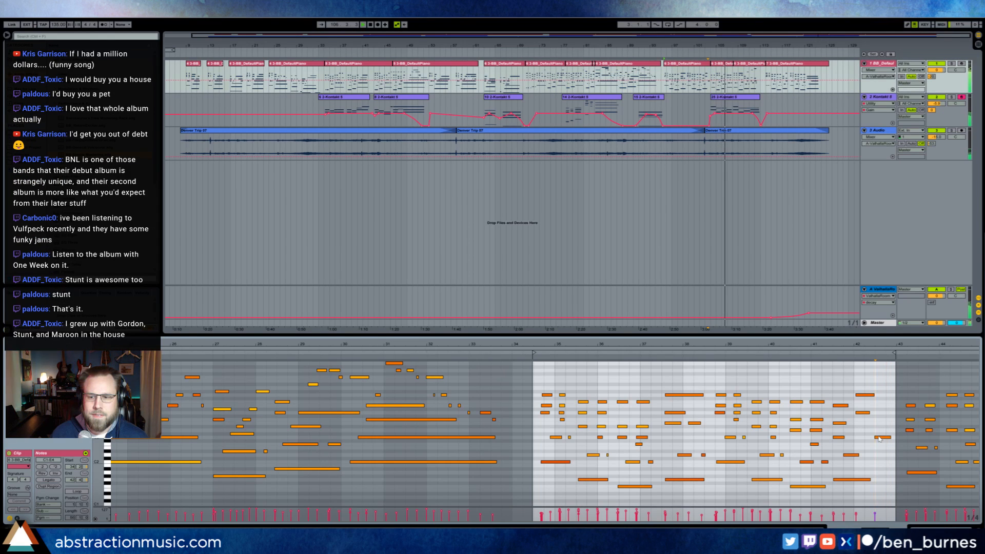
pyautogui.click(880, 438)
pyautogui.moveTo(884, 440); pyautogui.dragTo(898, 441)
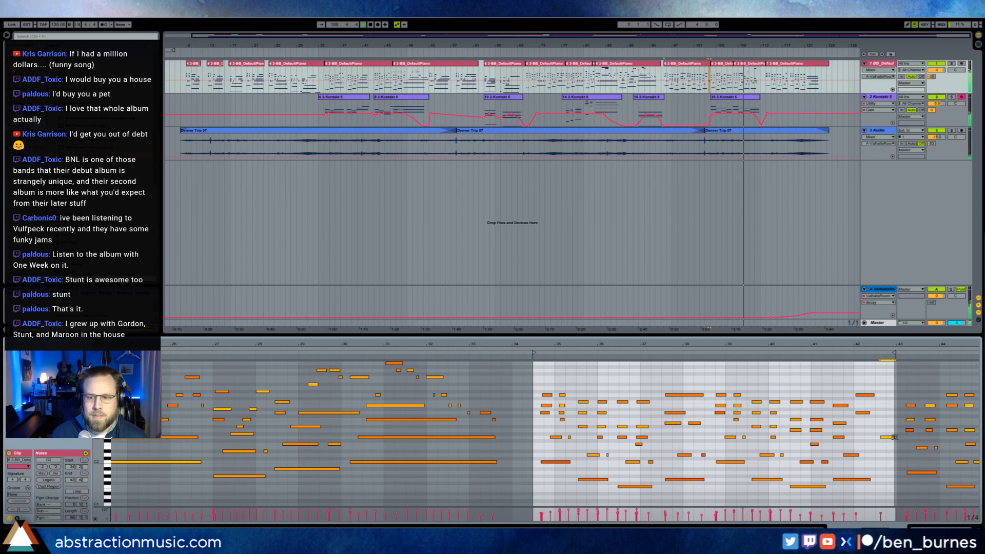
pyautogui.click(811, 471)
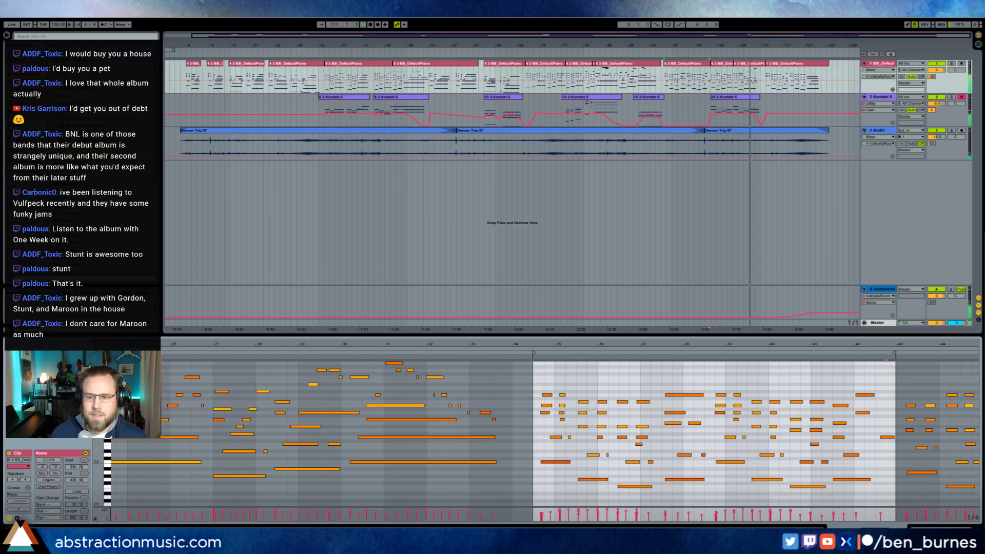
# Open the piano clip ending near bar 114 and move the last short low note of its phrase slightly later
pyautogui.hotkey('shift', 'Tab')
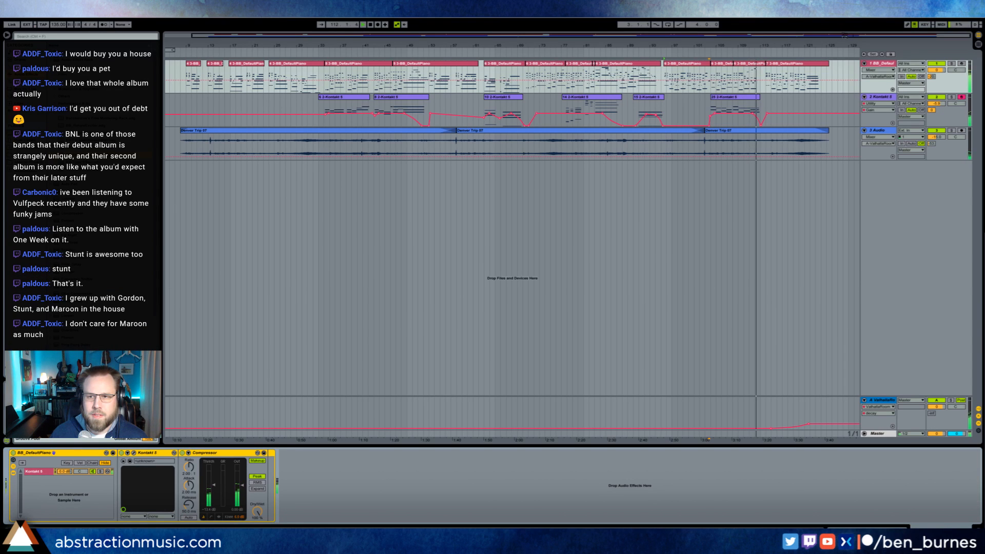
pyautogui.moveTo(597, 45); pyautogui.dragTo(597, 86)
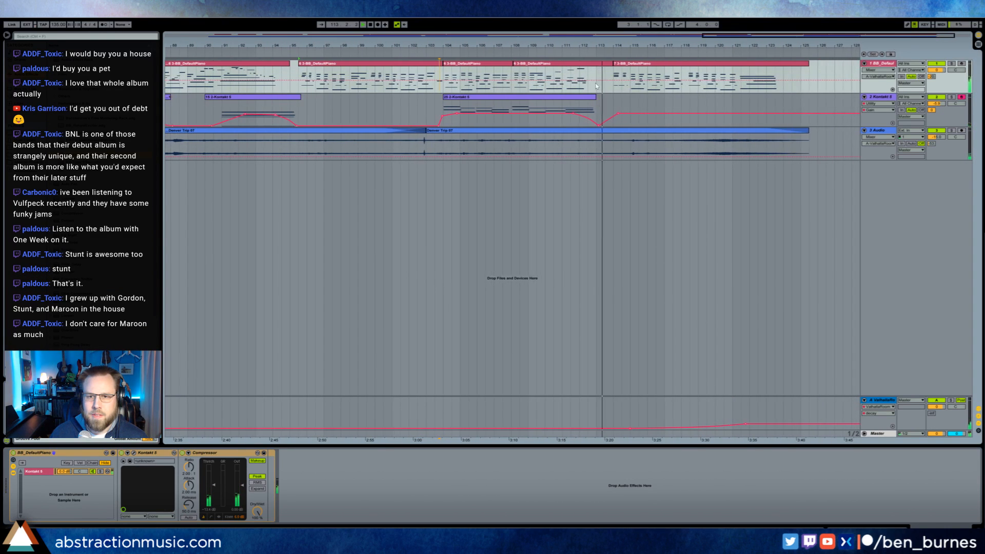
pyautogui.click(597, 86)
pyautogui.hotkey('shift', 'Tab')
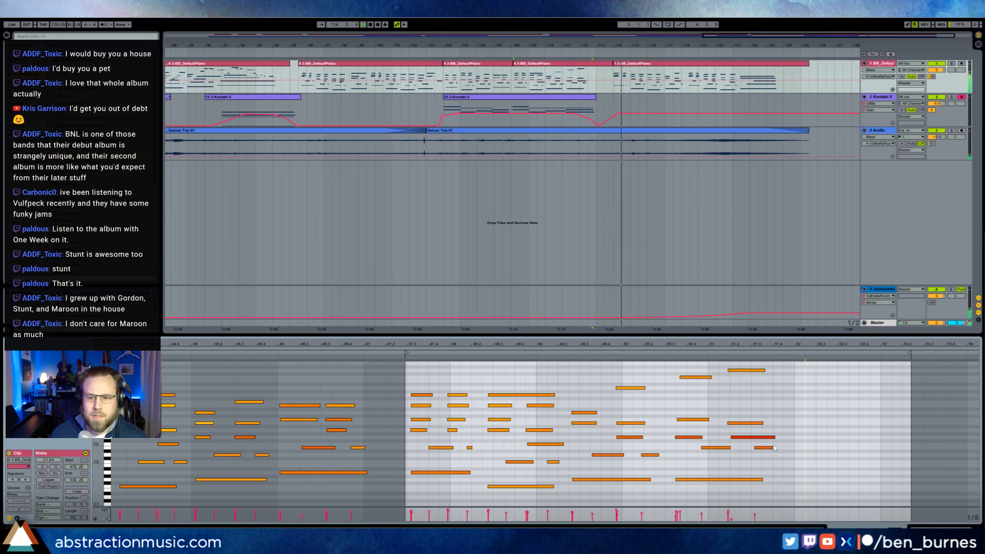
pyautogui.moveTo(768, 451); pyautogui.dragTo(773, 450)
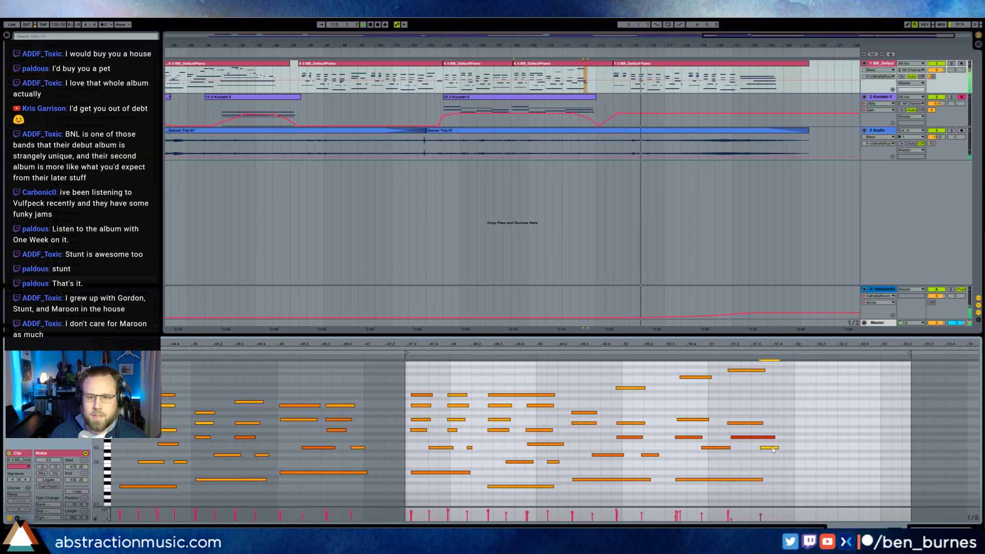
# Inspect the ValhallaRoom reverb and decay automation on the return track while the ending plays, with the whole arrangement in view
pyautogui.click(748, 314)
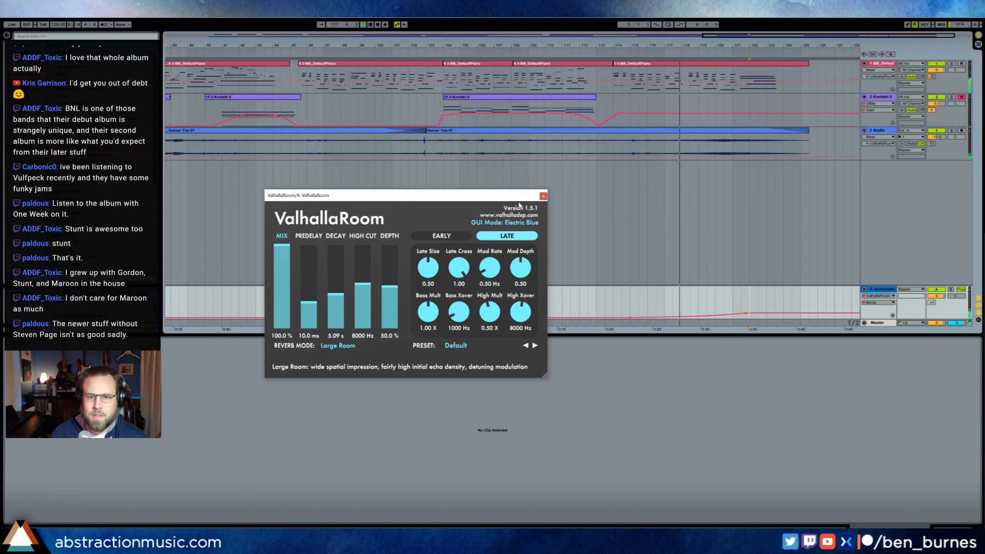
pyautogui.click(543, 196)
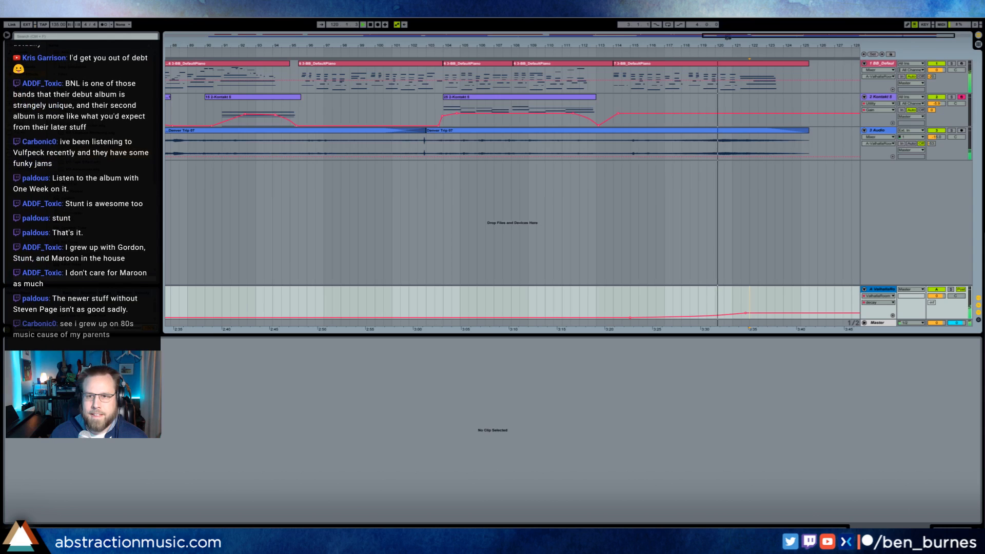
pyautogui.moveTo(642, 46); pyautogui.dragTo(642, 21)
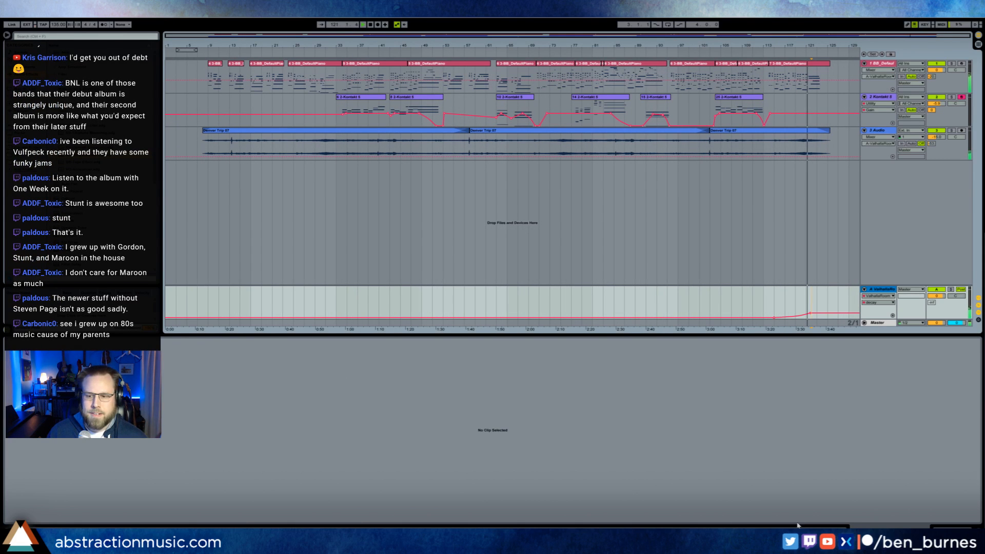
pyautogui.hotkey('shift', 'Tab')
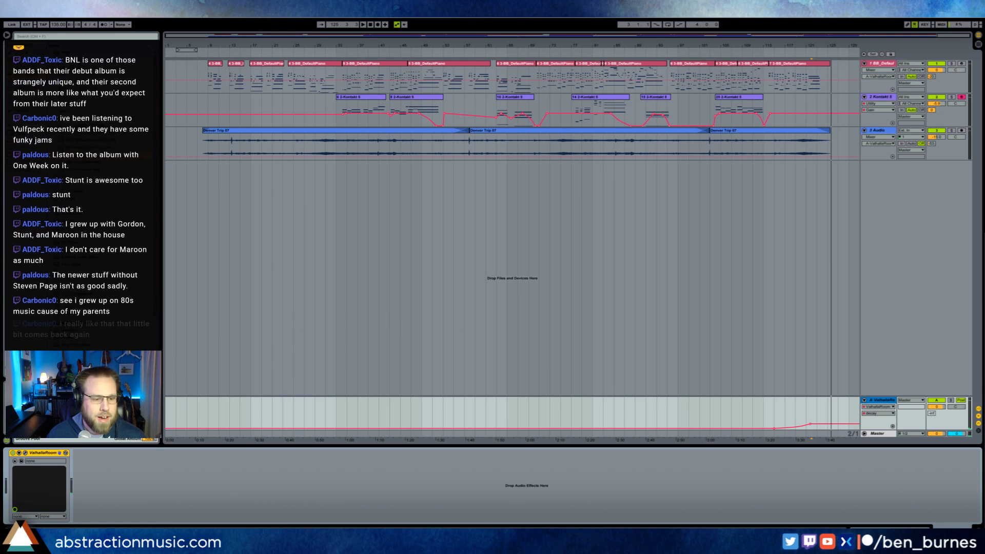
# Switch to File Explorer, browse File Storage (W:) to Media > Music and Audio > MP3s, and select the three Barenaked Ladies folders
pyautogui.press('super+e')
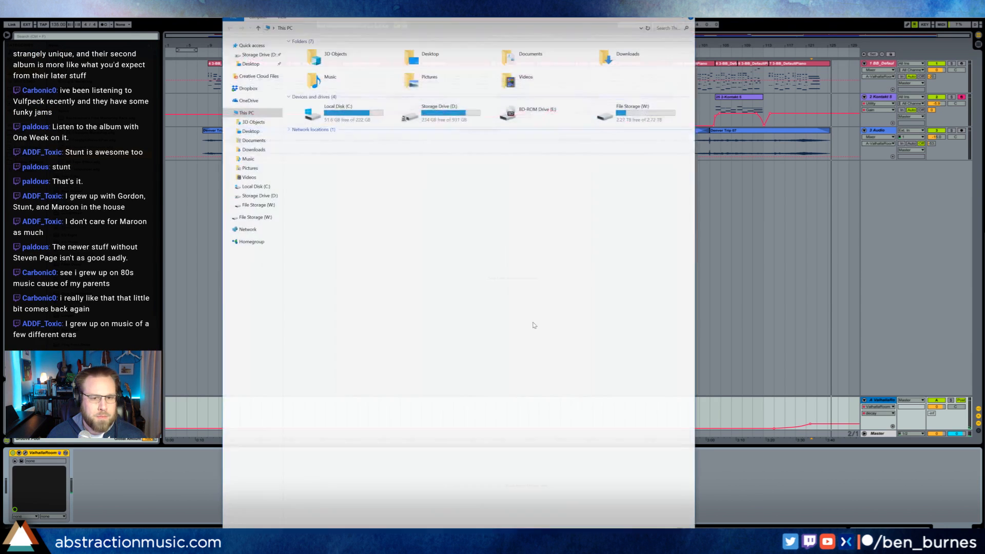
pyautogui.doubleClick(668, 121)
pyautogui.doubleClick(304, 68)
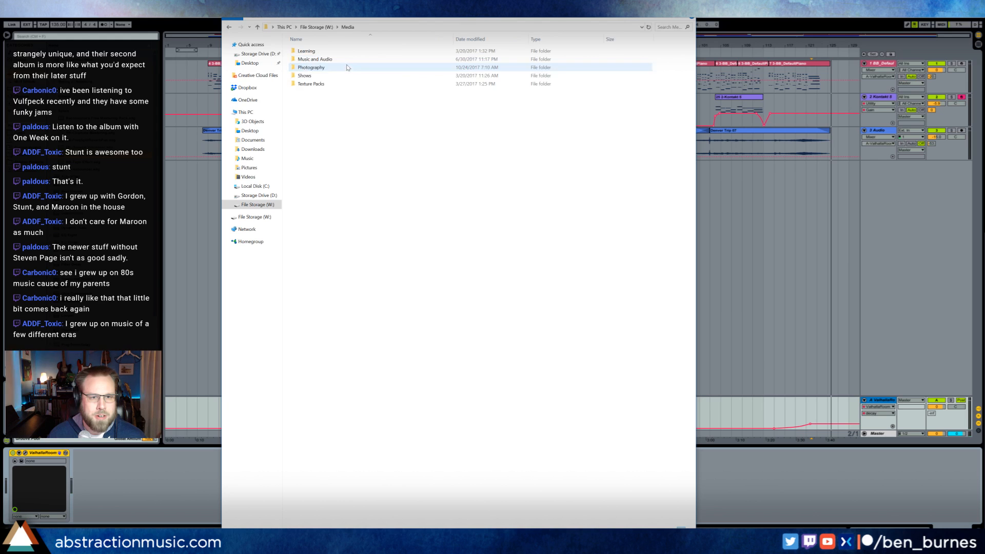
pyautogui.click(318, 75)
pyautogui.doubleClick(315, 59)
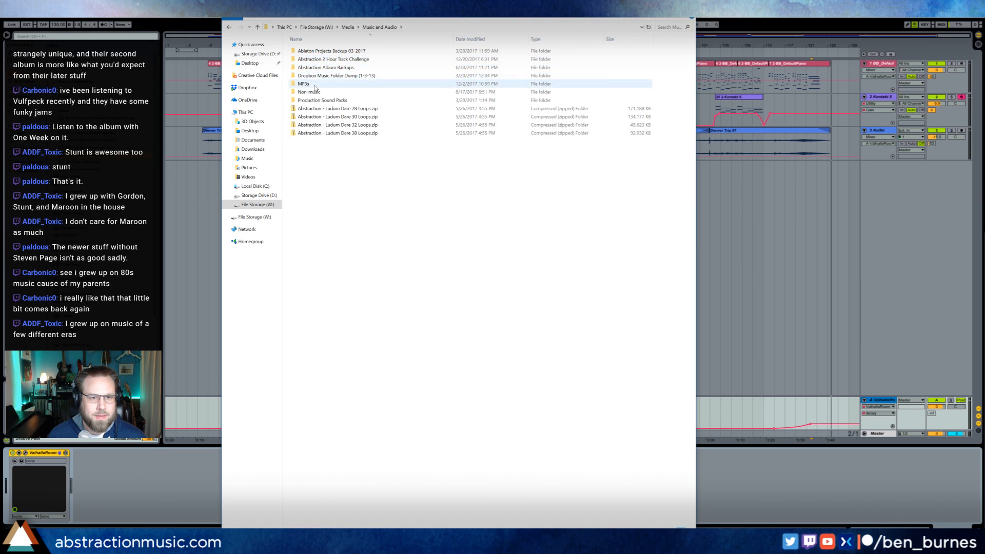
pyautogui.doubleClick(310, 84)
pyautogui.click(508, 413)
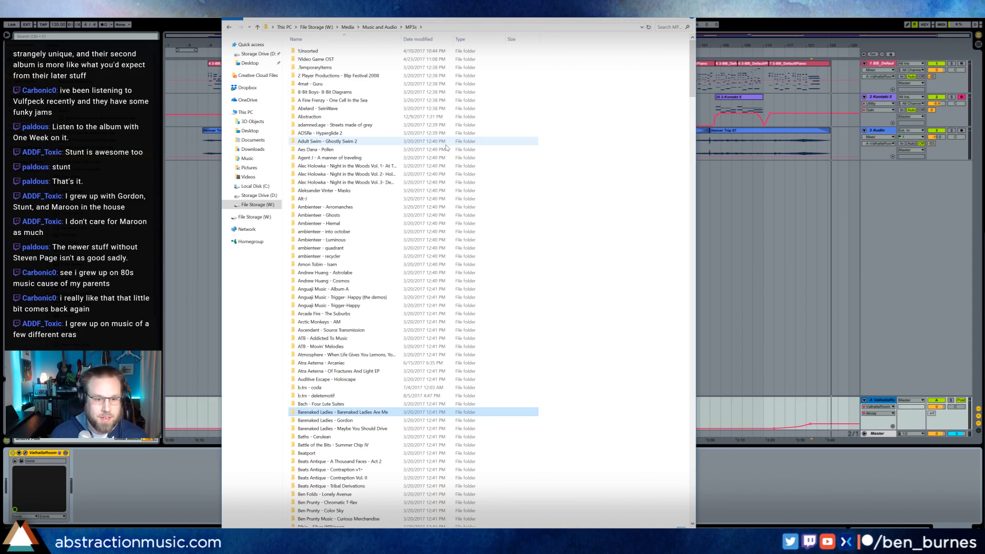
pyautogui.scroll(-4, 508, 410)
pyautogui.moveTo(559, 317); pyautogui.dragTo(476, 334)
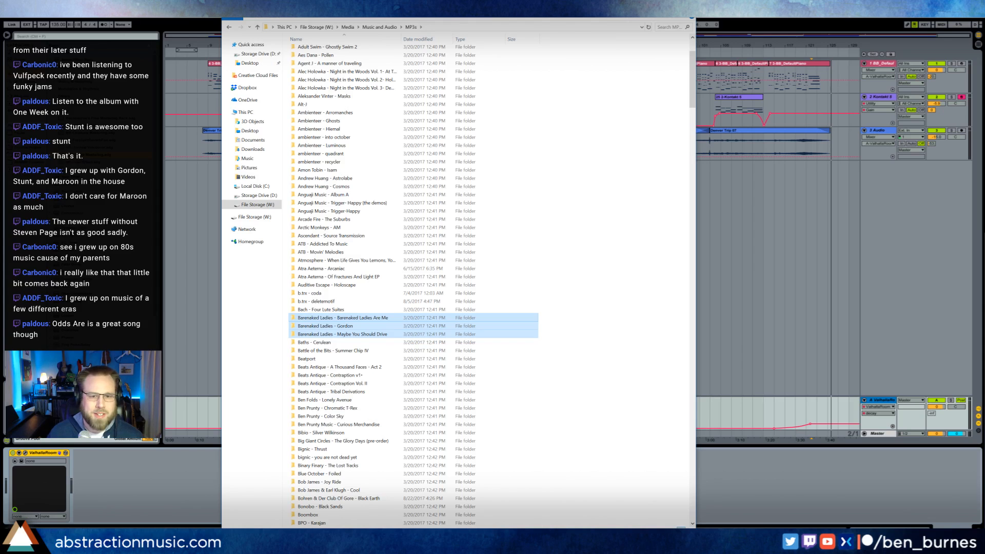
# Switch back to Ableton Live and arm the piano track for recording
pyautogui.click(210, 56)
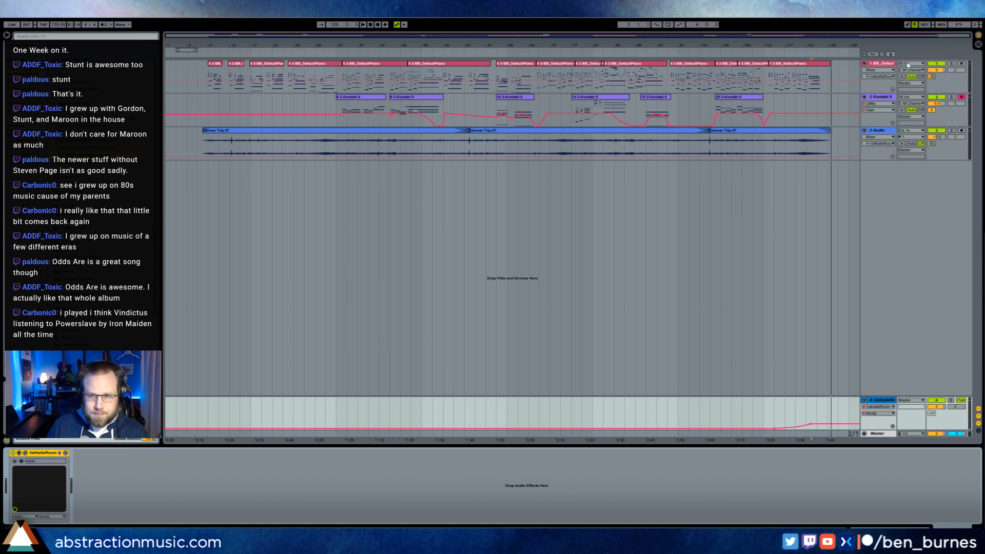
pyautogui.click(961, 64)
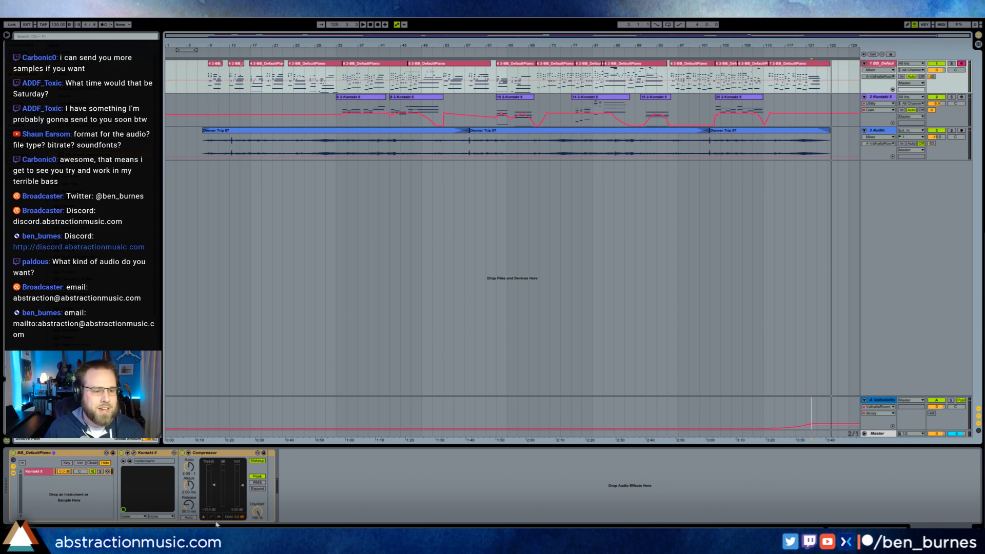
# Switch to Chrome and search Google for "abstraction techno frog" in a new tab, limiting the results to videos
pyautogui.click(231, 543)
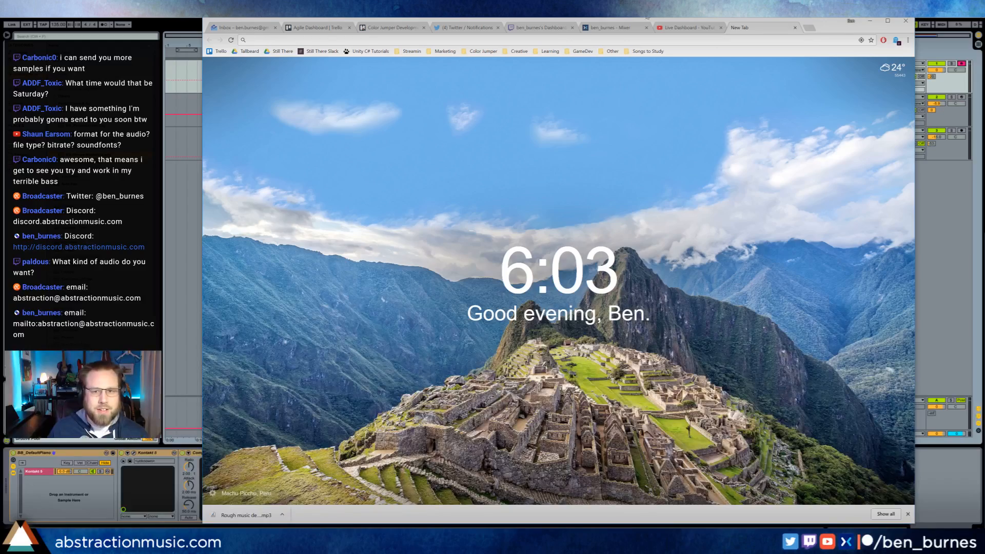
pyautogui.hotkey('ctrl', 't')
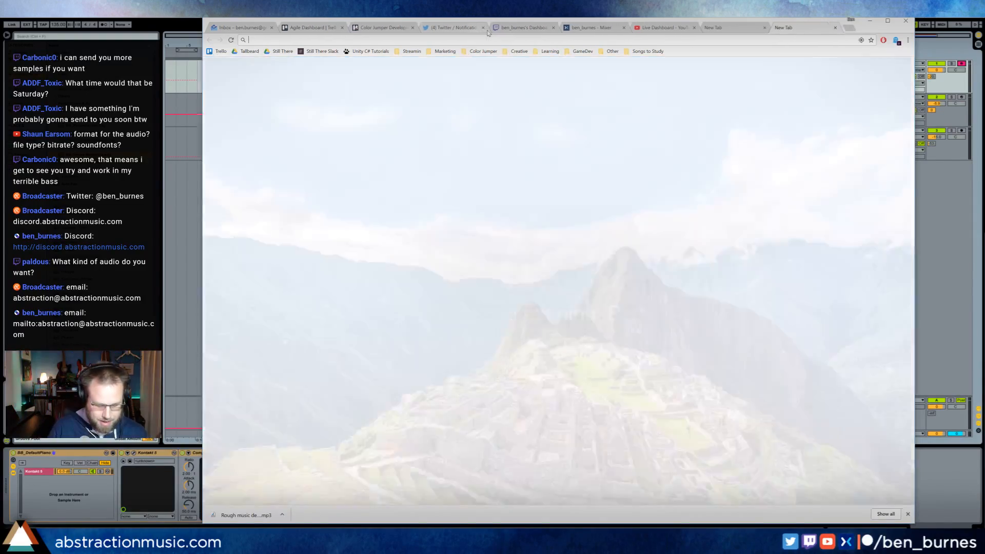
pyautogui.write('abstraction te')
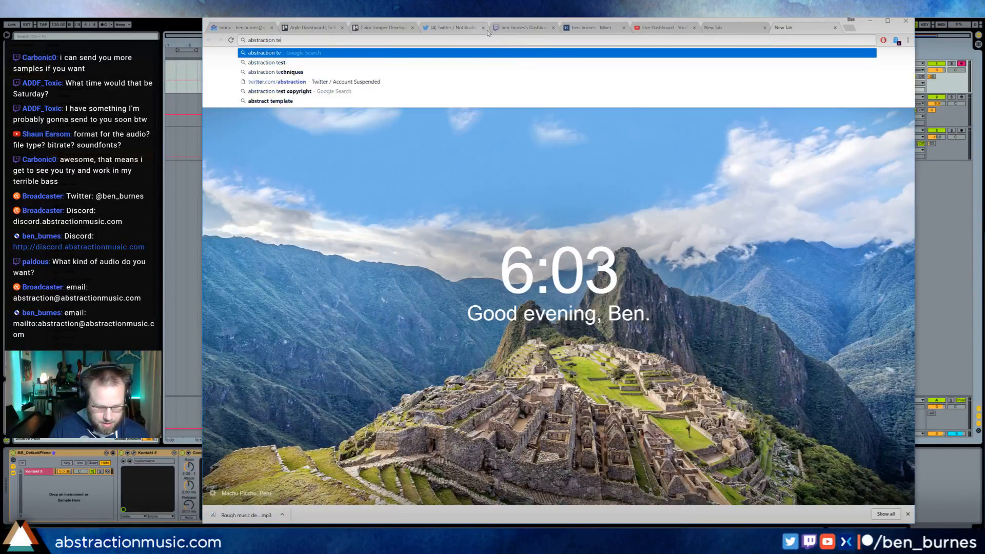
pyautogui.write('chno frog')
pyautogui.press('Return')
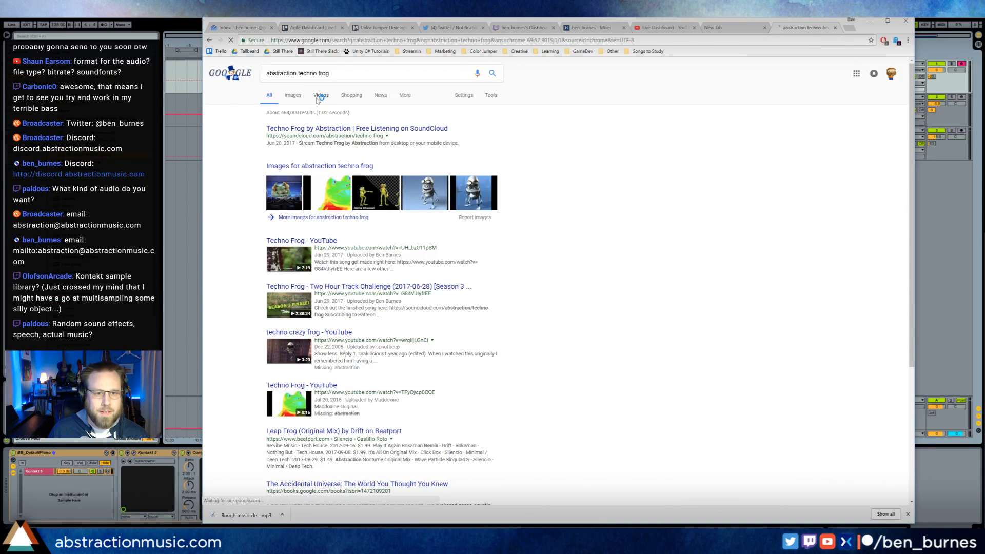
pyautogui.click(319, 96)
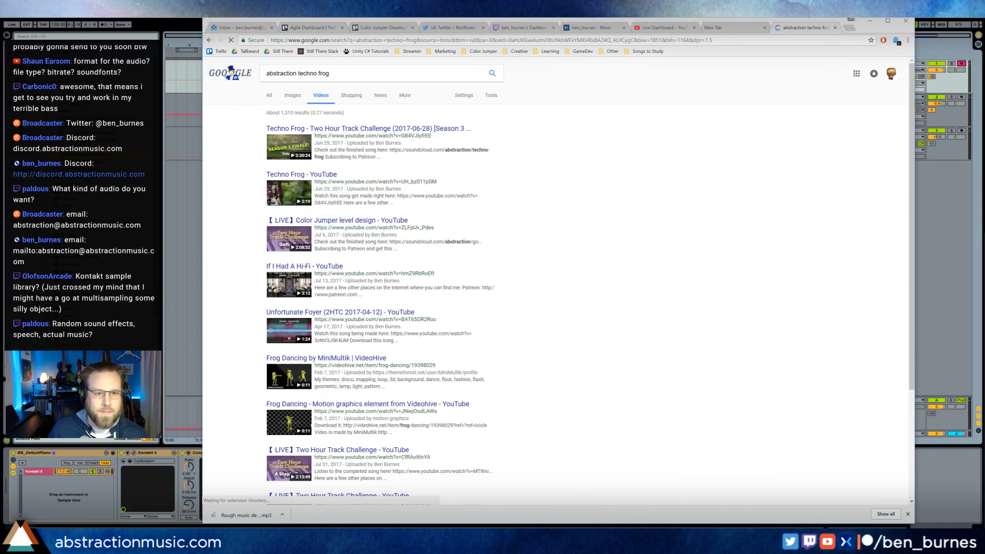
# Play the Techno Frog video on YouTube, adjust its volume, and pause it partway through
pyautogui.click(314, 175)
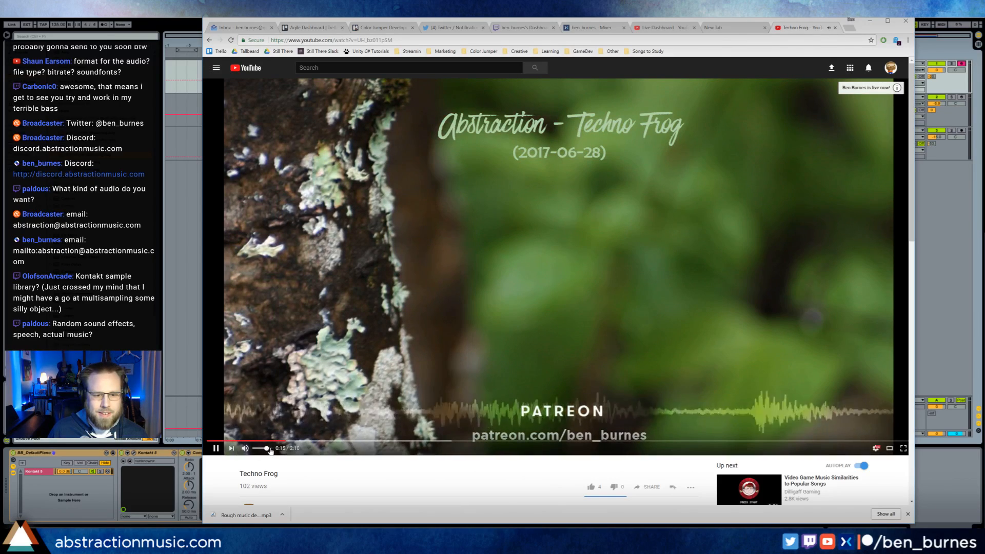
pyautogui.moveTo(271, 451); pyautogui.dragTo(276, 450)
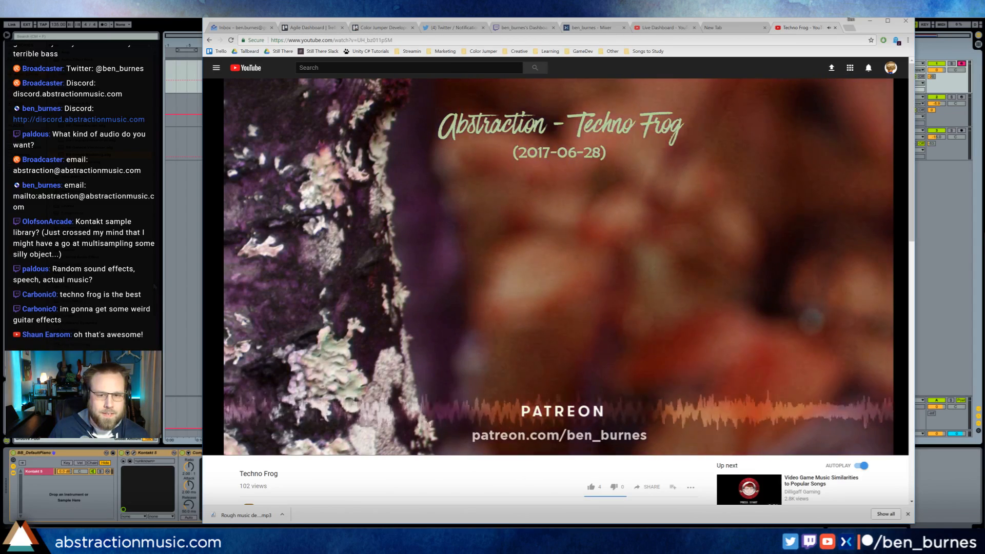
pyautogui.moveTo(587, 279)
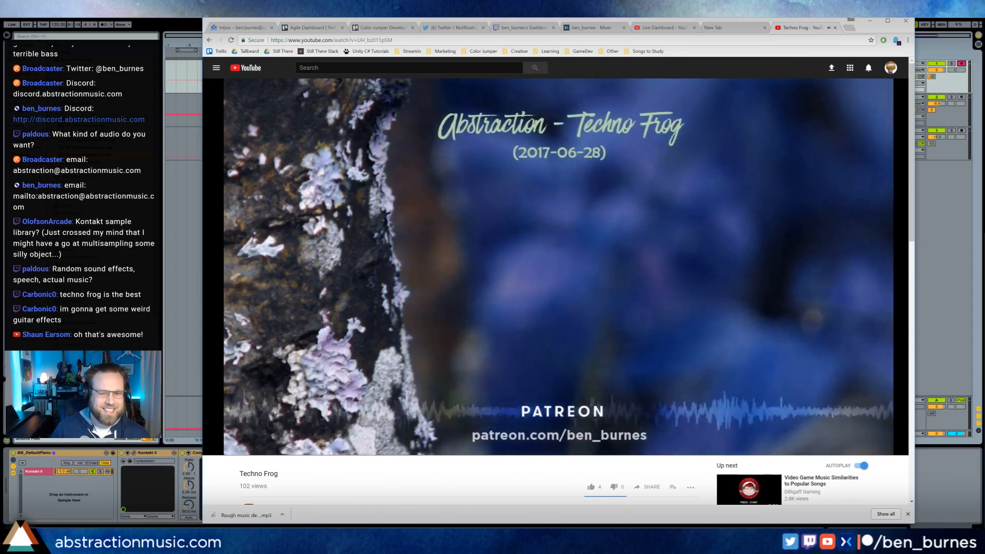
pyautogui.click(394, 246)
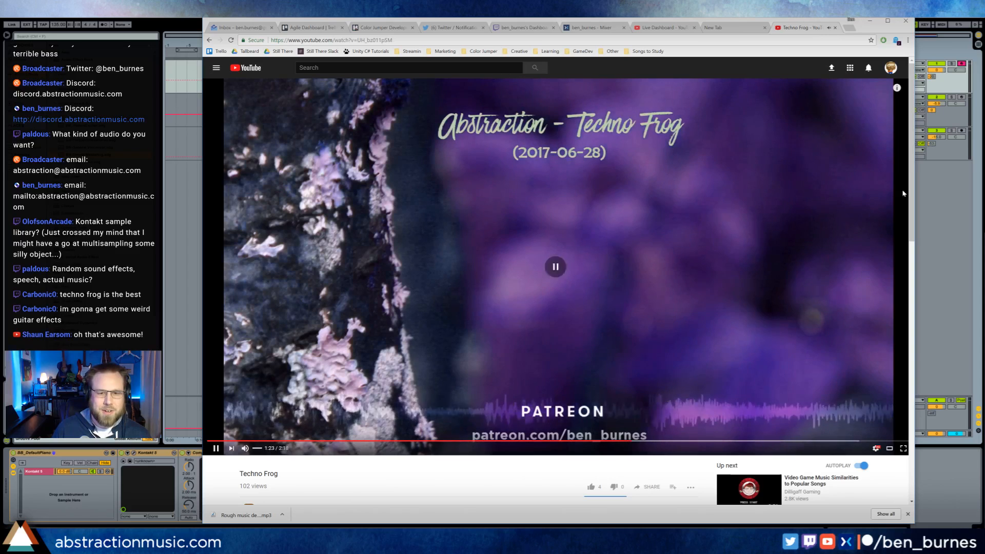
# Search YouTube for "abstraction surreal daydream", play the 2HTC, Season 1 - Surreal Daydream video, and pause it
pyautogui.click(414, 68)
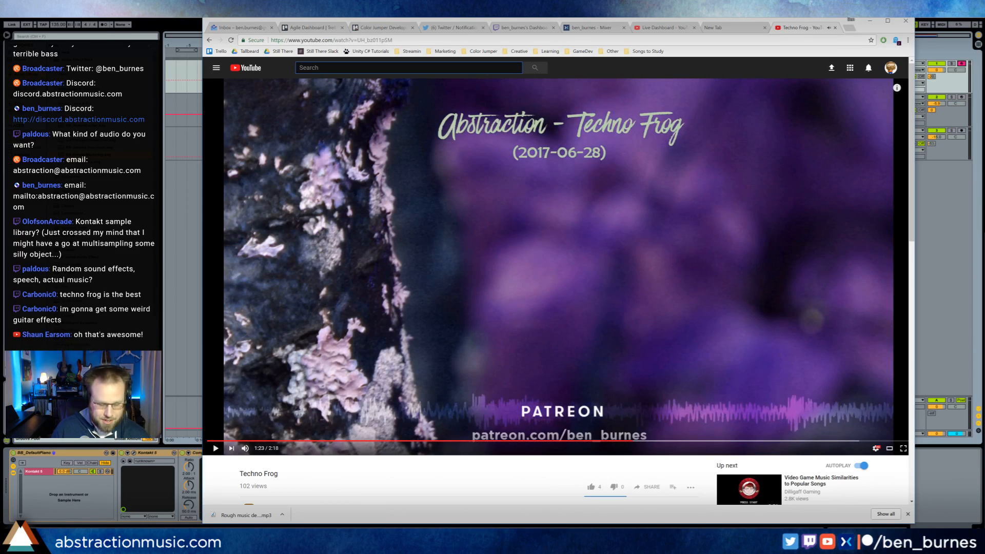
pyautogui.write('abstraction surrea')
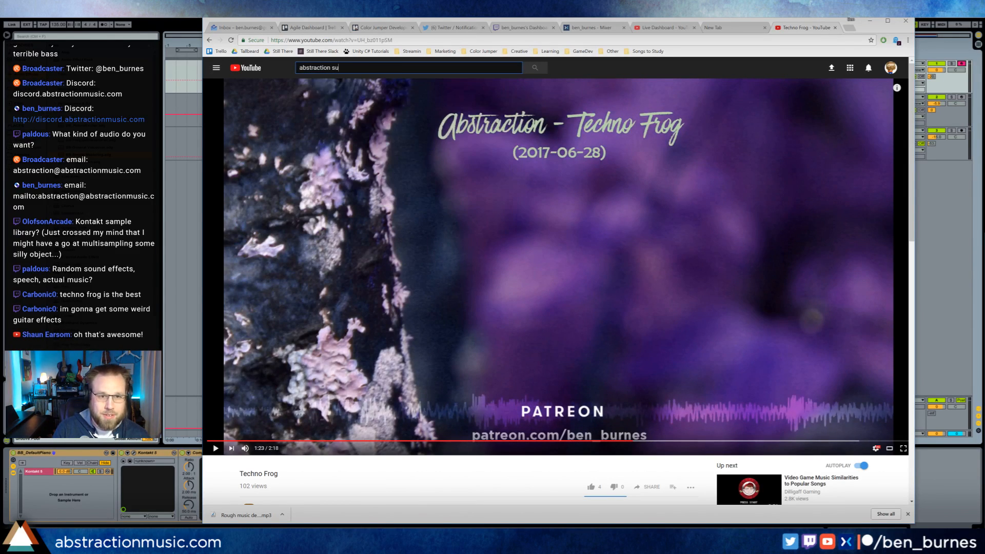
pyautogui.write('l daydream')
pyautogui.press('Return')
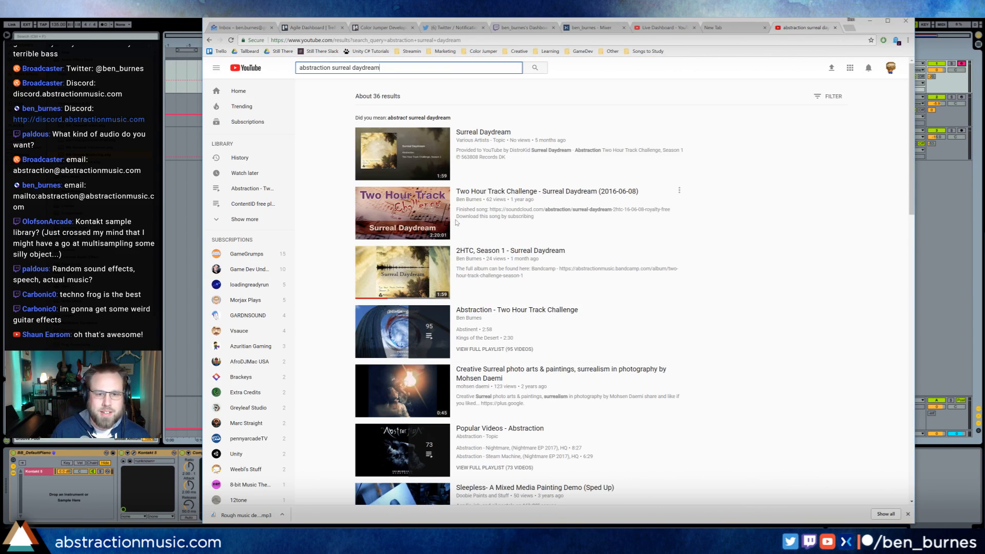
pyautogui.click(487, 250)
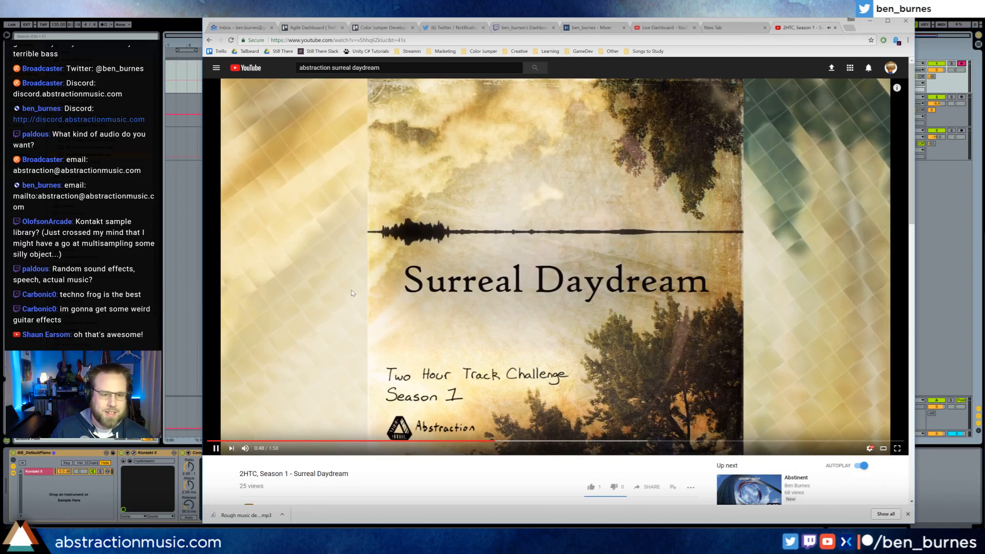
pyautogui.click(335, 310)
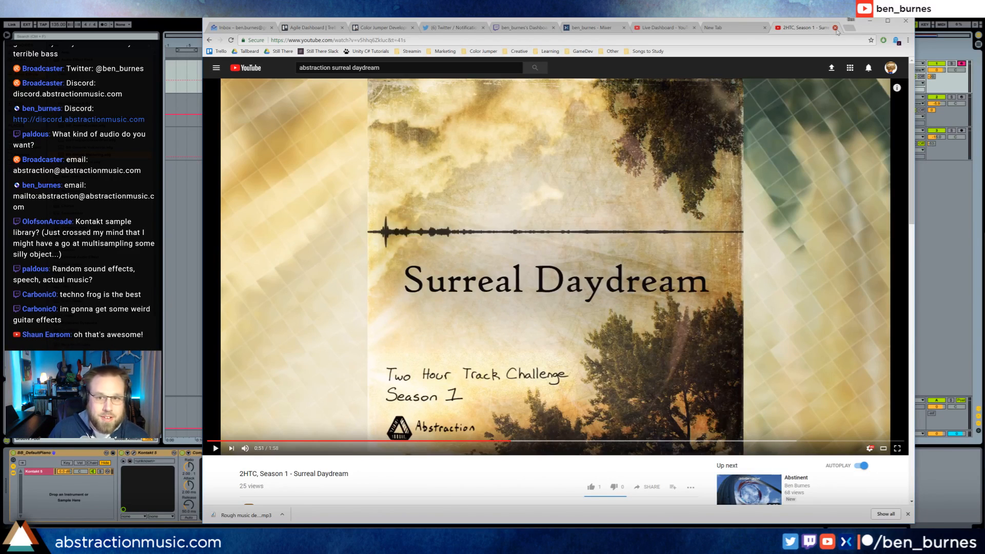
# Switch back to Ableton Live and select the first Denver Trip 07 clip on the audio track
pyautogui.click(869, 21)
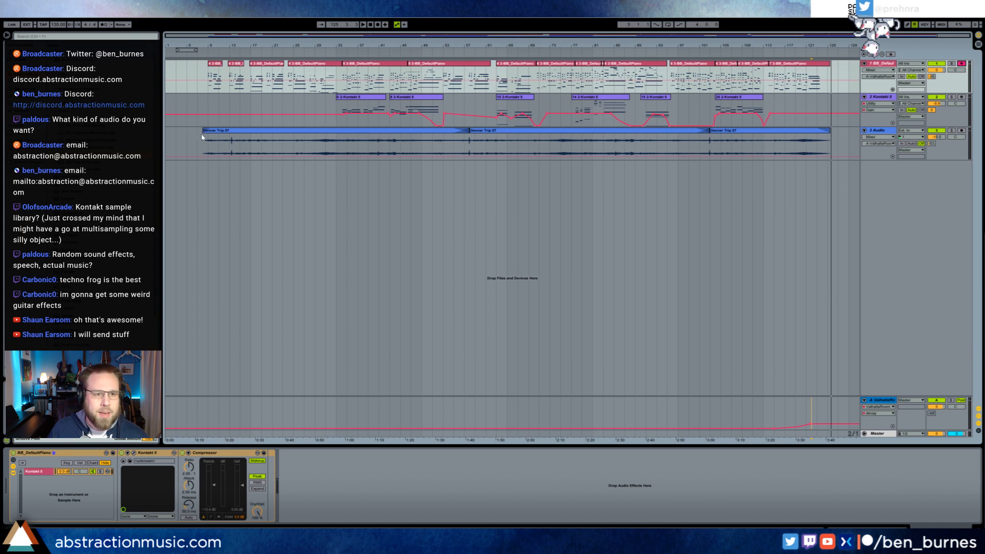
pyautogui.click(220, 134)
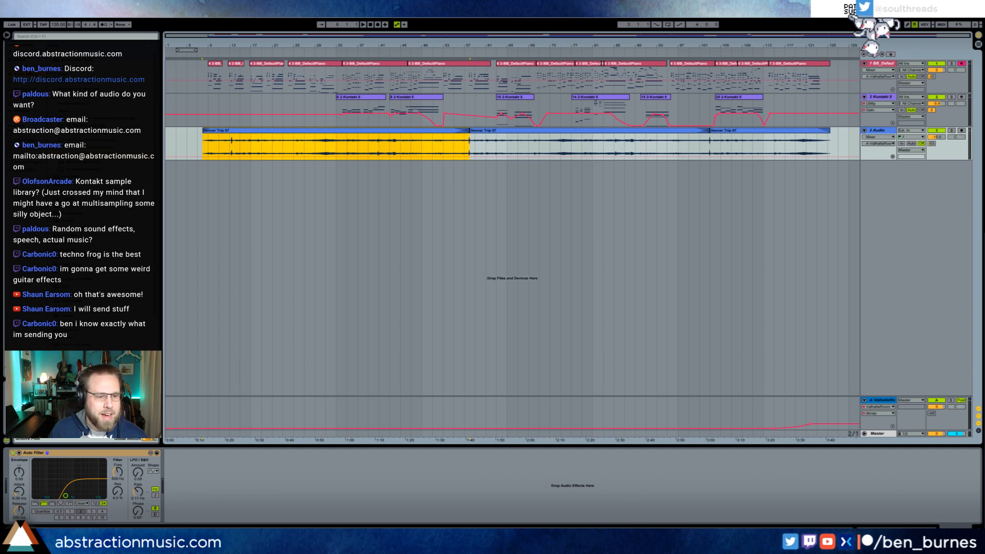
# Switch to Chrome to review the Active Work cards on the Trello Agile Dashboard, and return to Ableton Live
pyautogui.hotkey('alt', 'Tab')
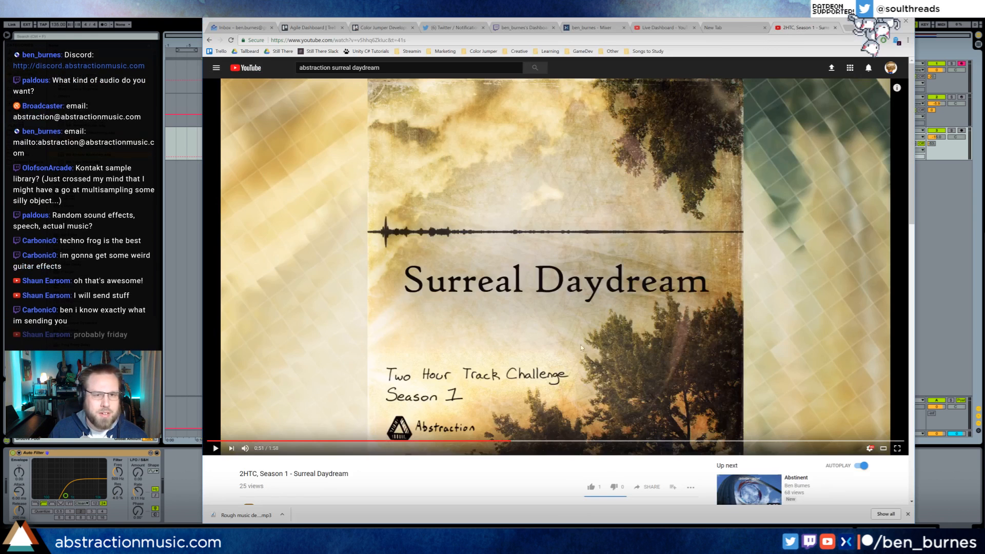
pyautogui.click(303, 28)
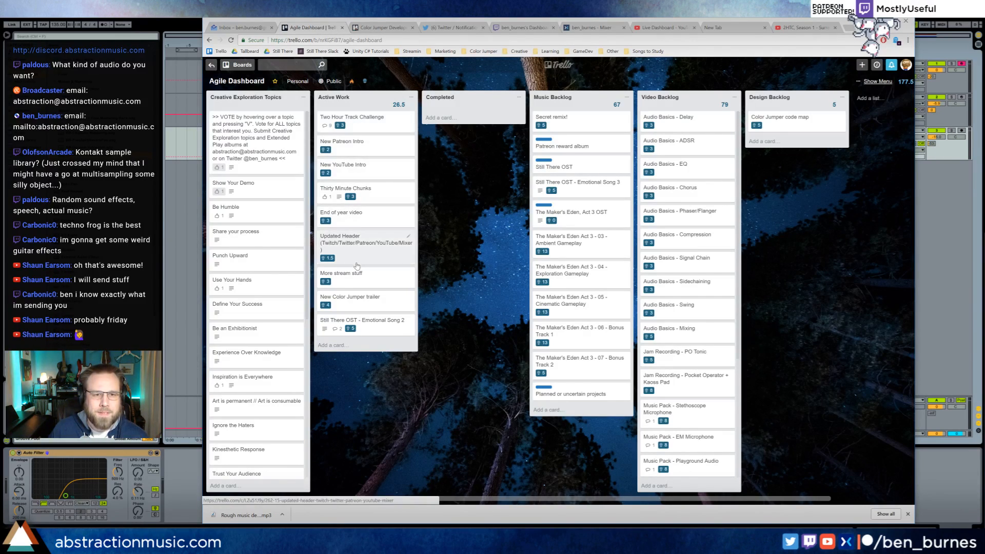
pyautogui.moveTo(352, 122)
pyautogui.mouseDown()
pyautogui.moveTo(441, 118)
pyautogui.moveTo(354, 122)
pyautogui.mouseUp()
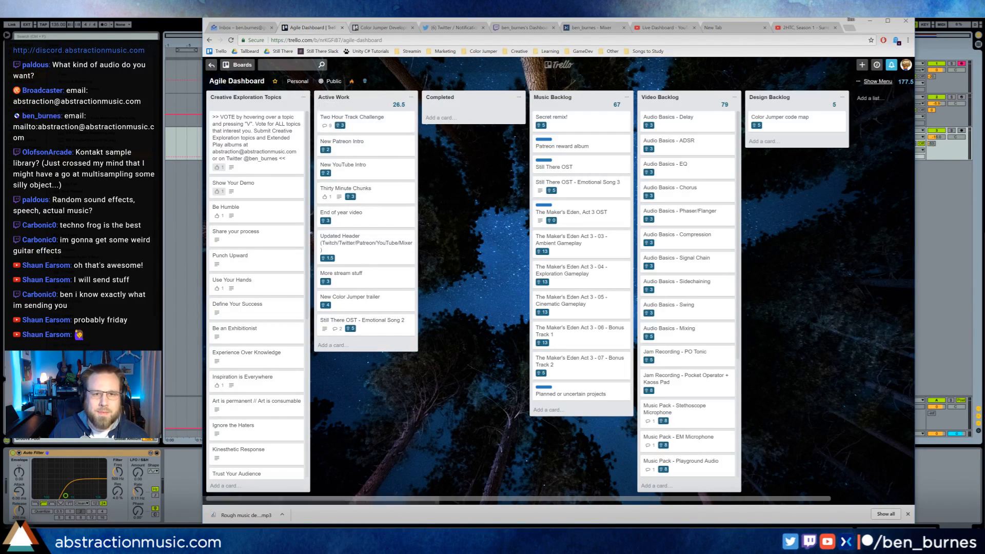
pyautogui.hotkey('alt', 'Tab')
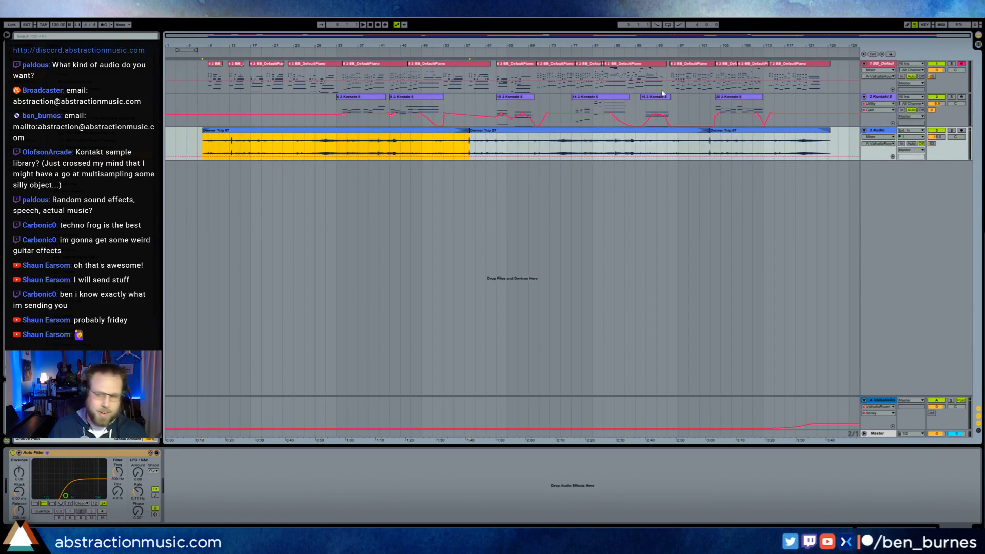